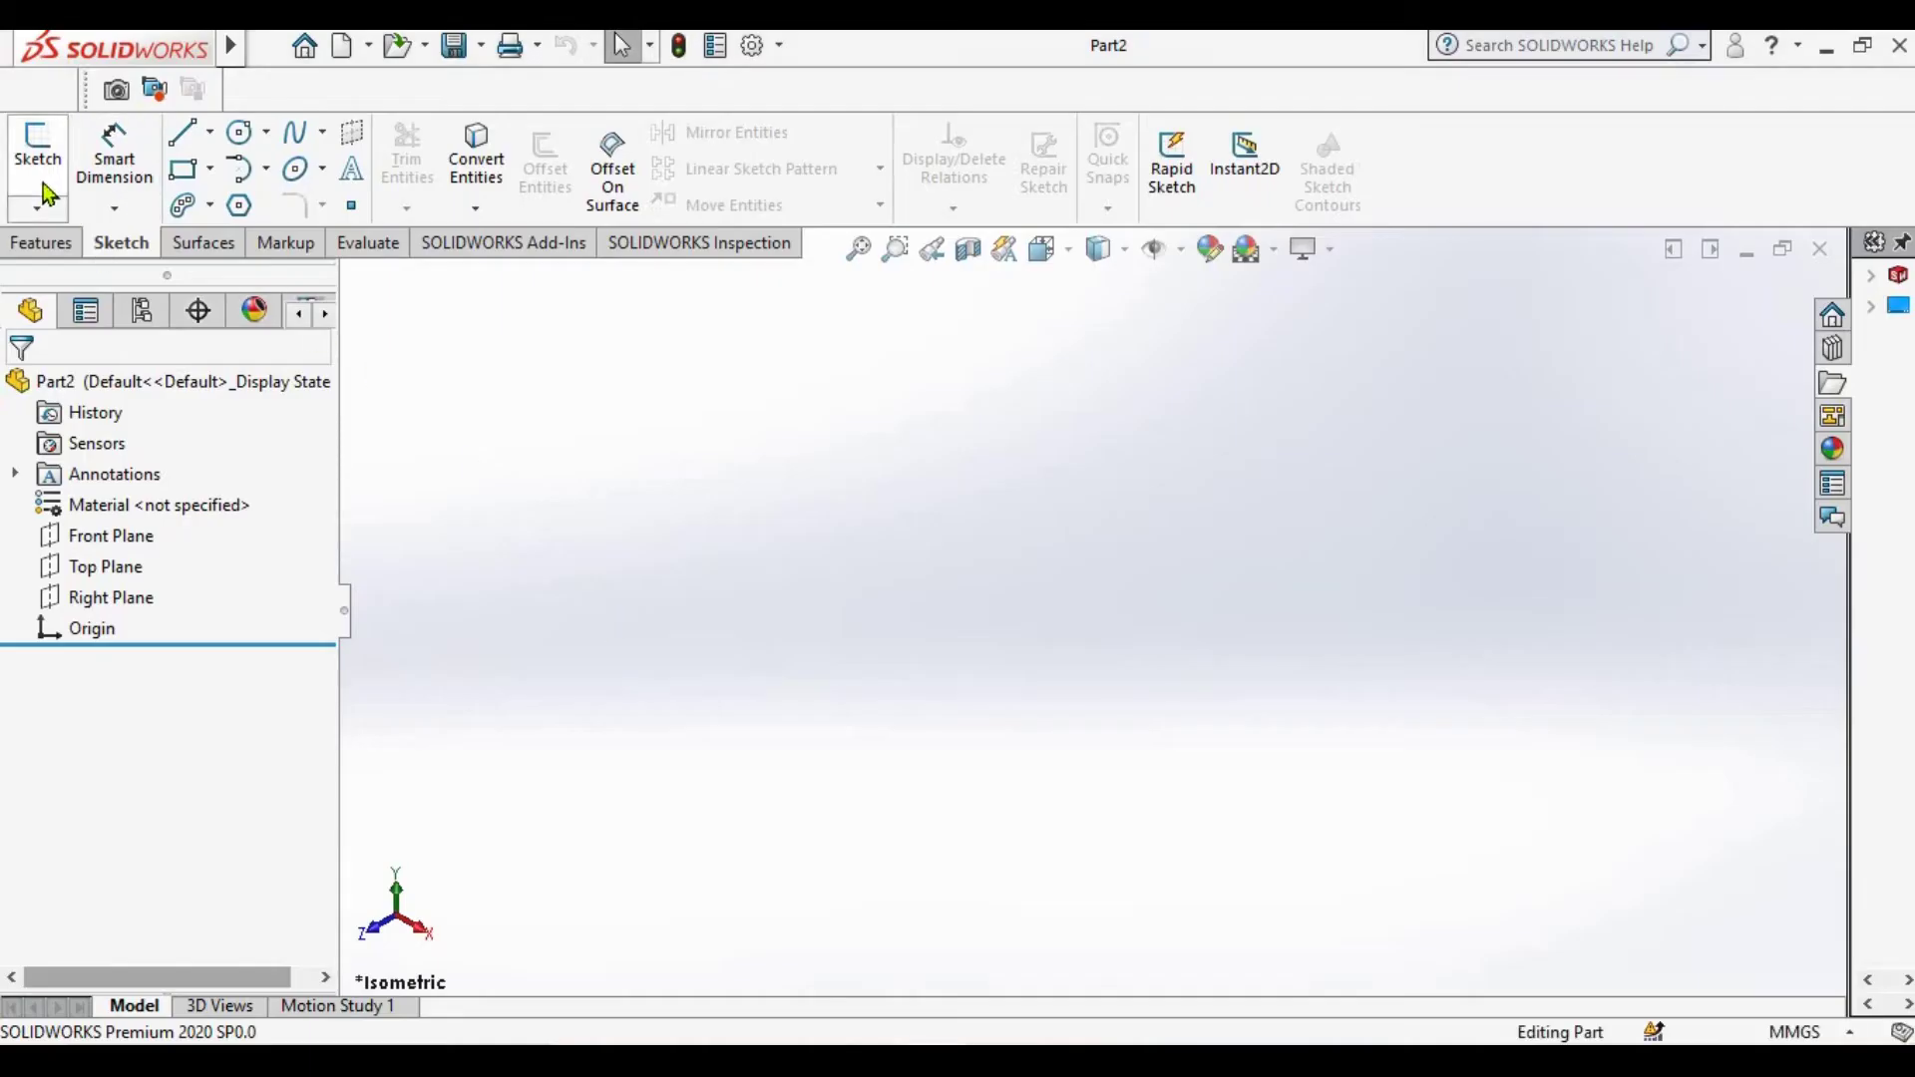
Start a sketch on the Top Plane and draw a circle centred on the origin
left_click(44, 183)
left_click(861, 575)
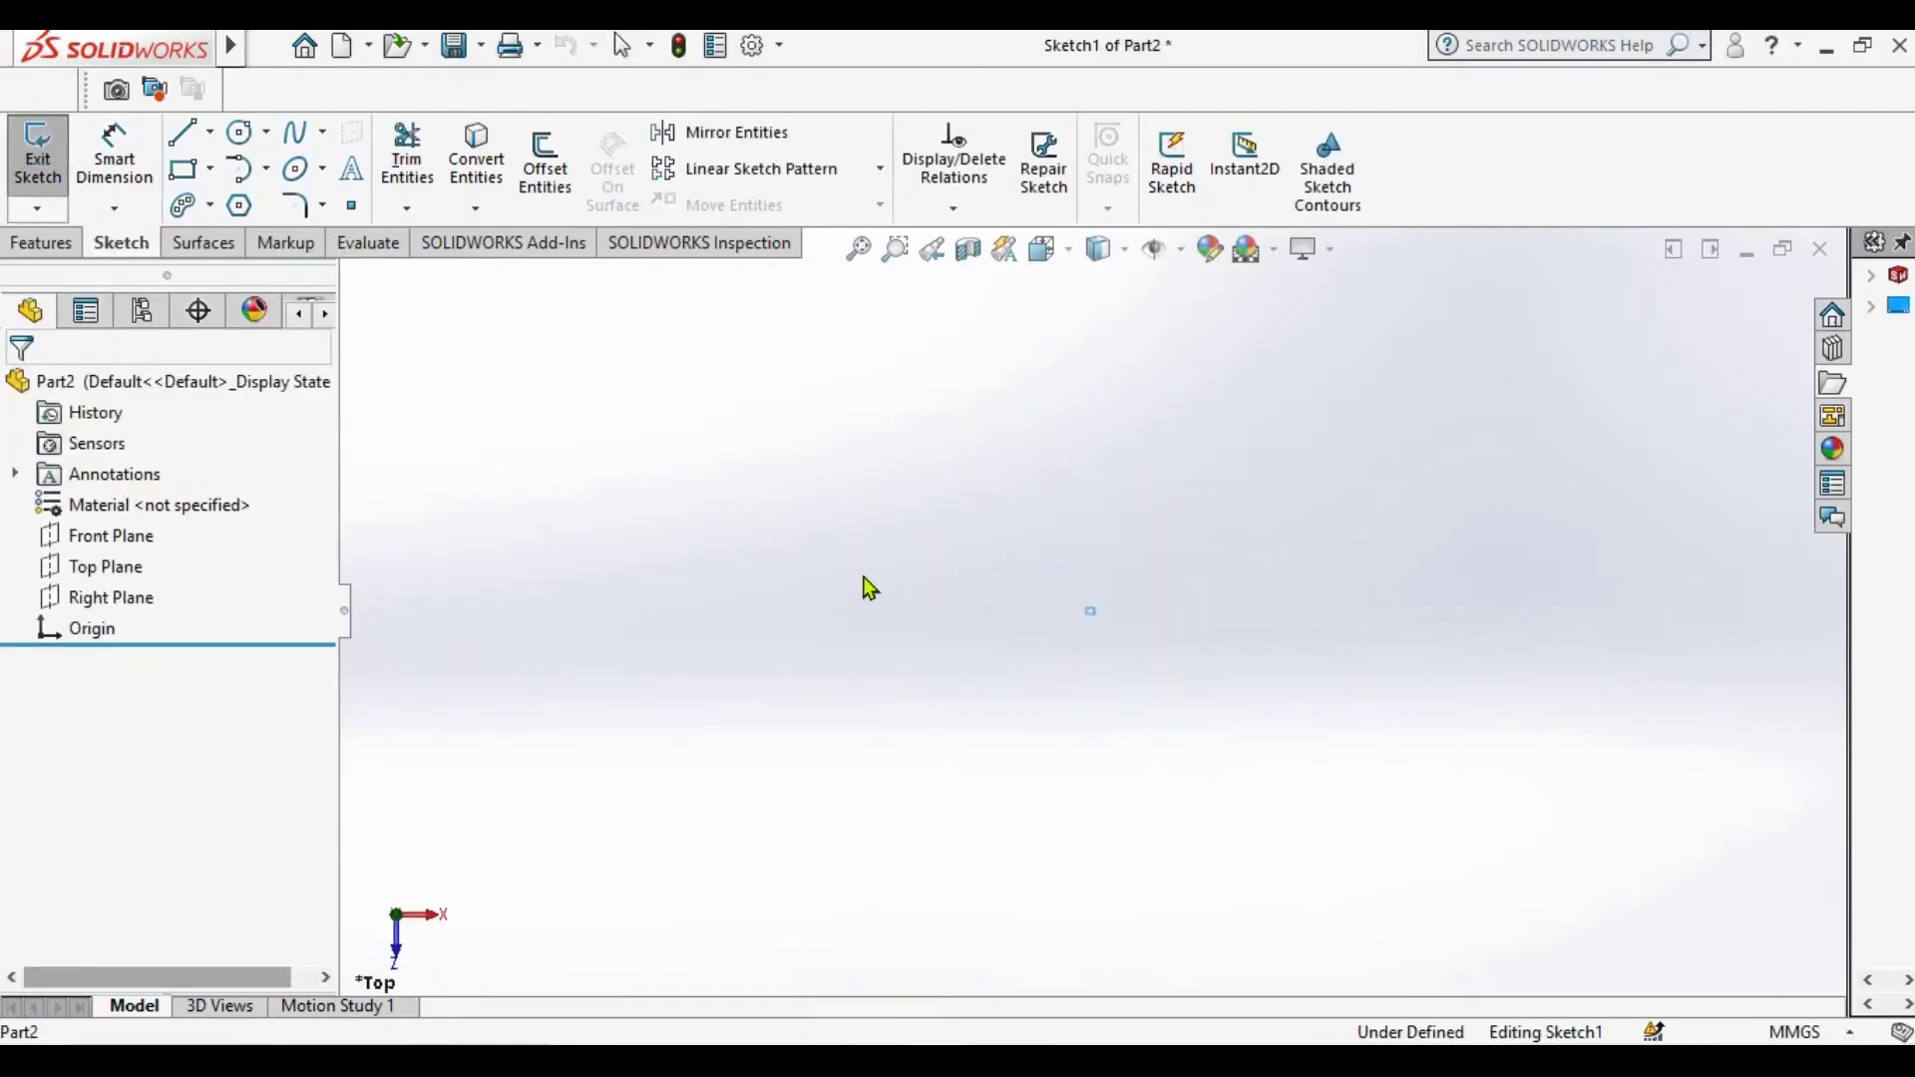
left_click(244, 129)
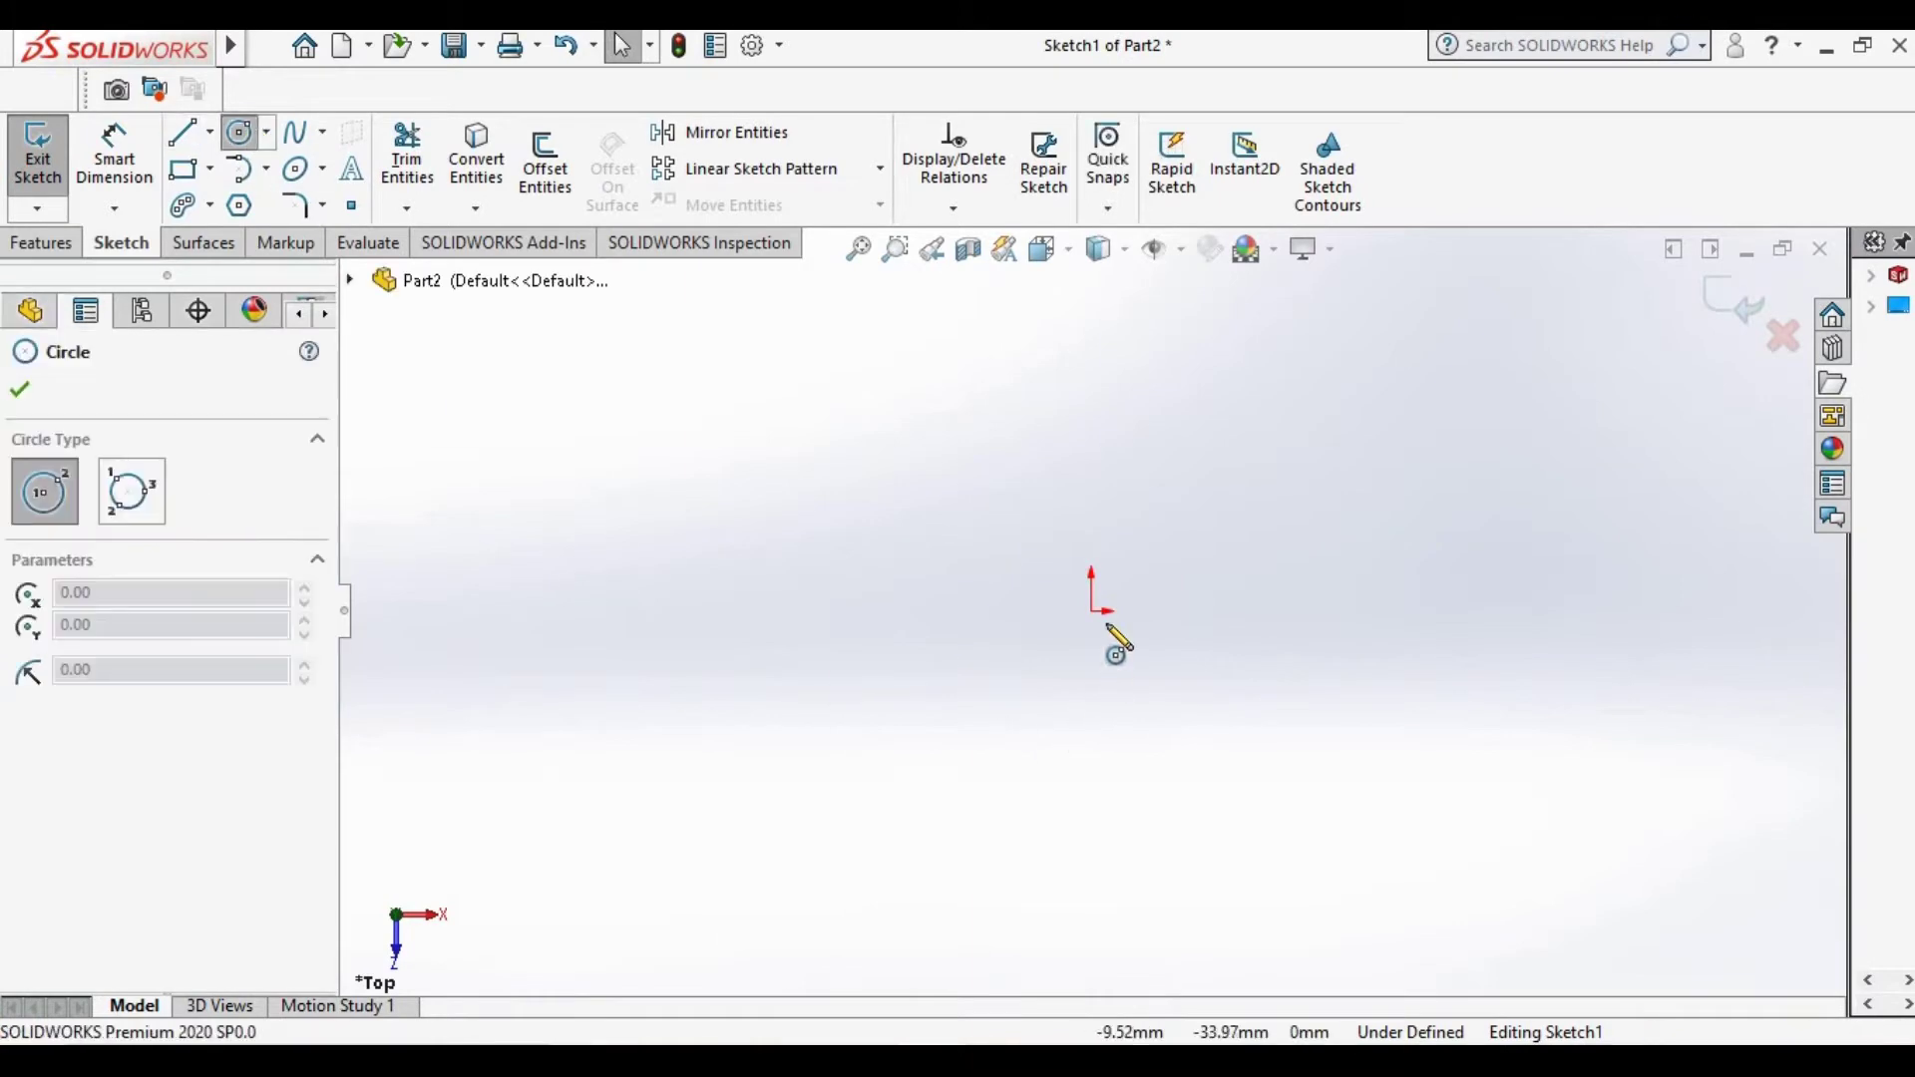
left_click(1092, 610)
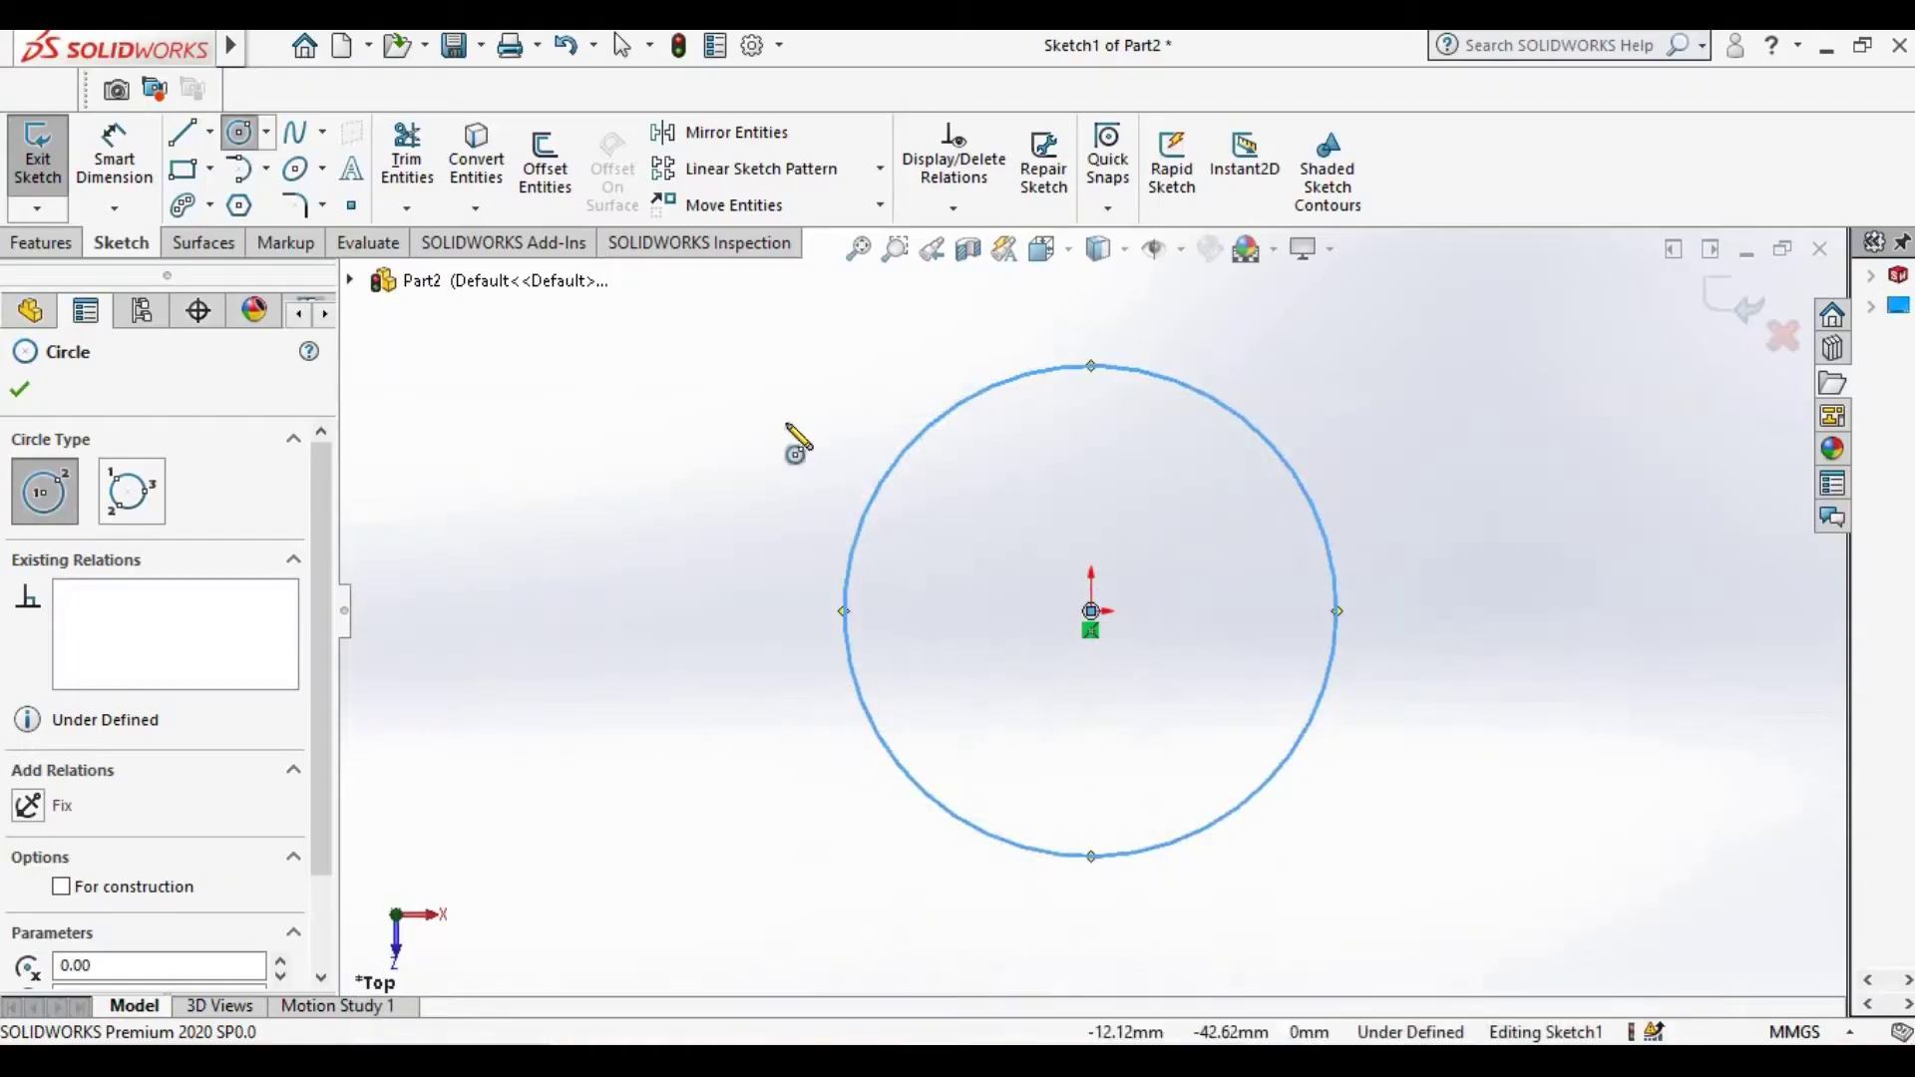
key("Escape")
Dimension the circle to a 60 mm diameter and begin an Extruded Boss/Base preview
left_click(1370, 477)
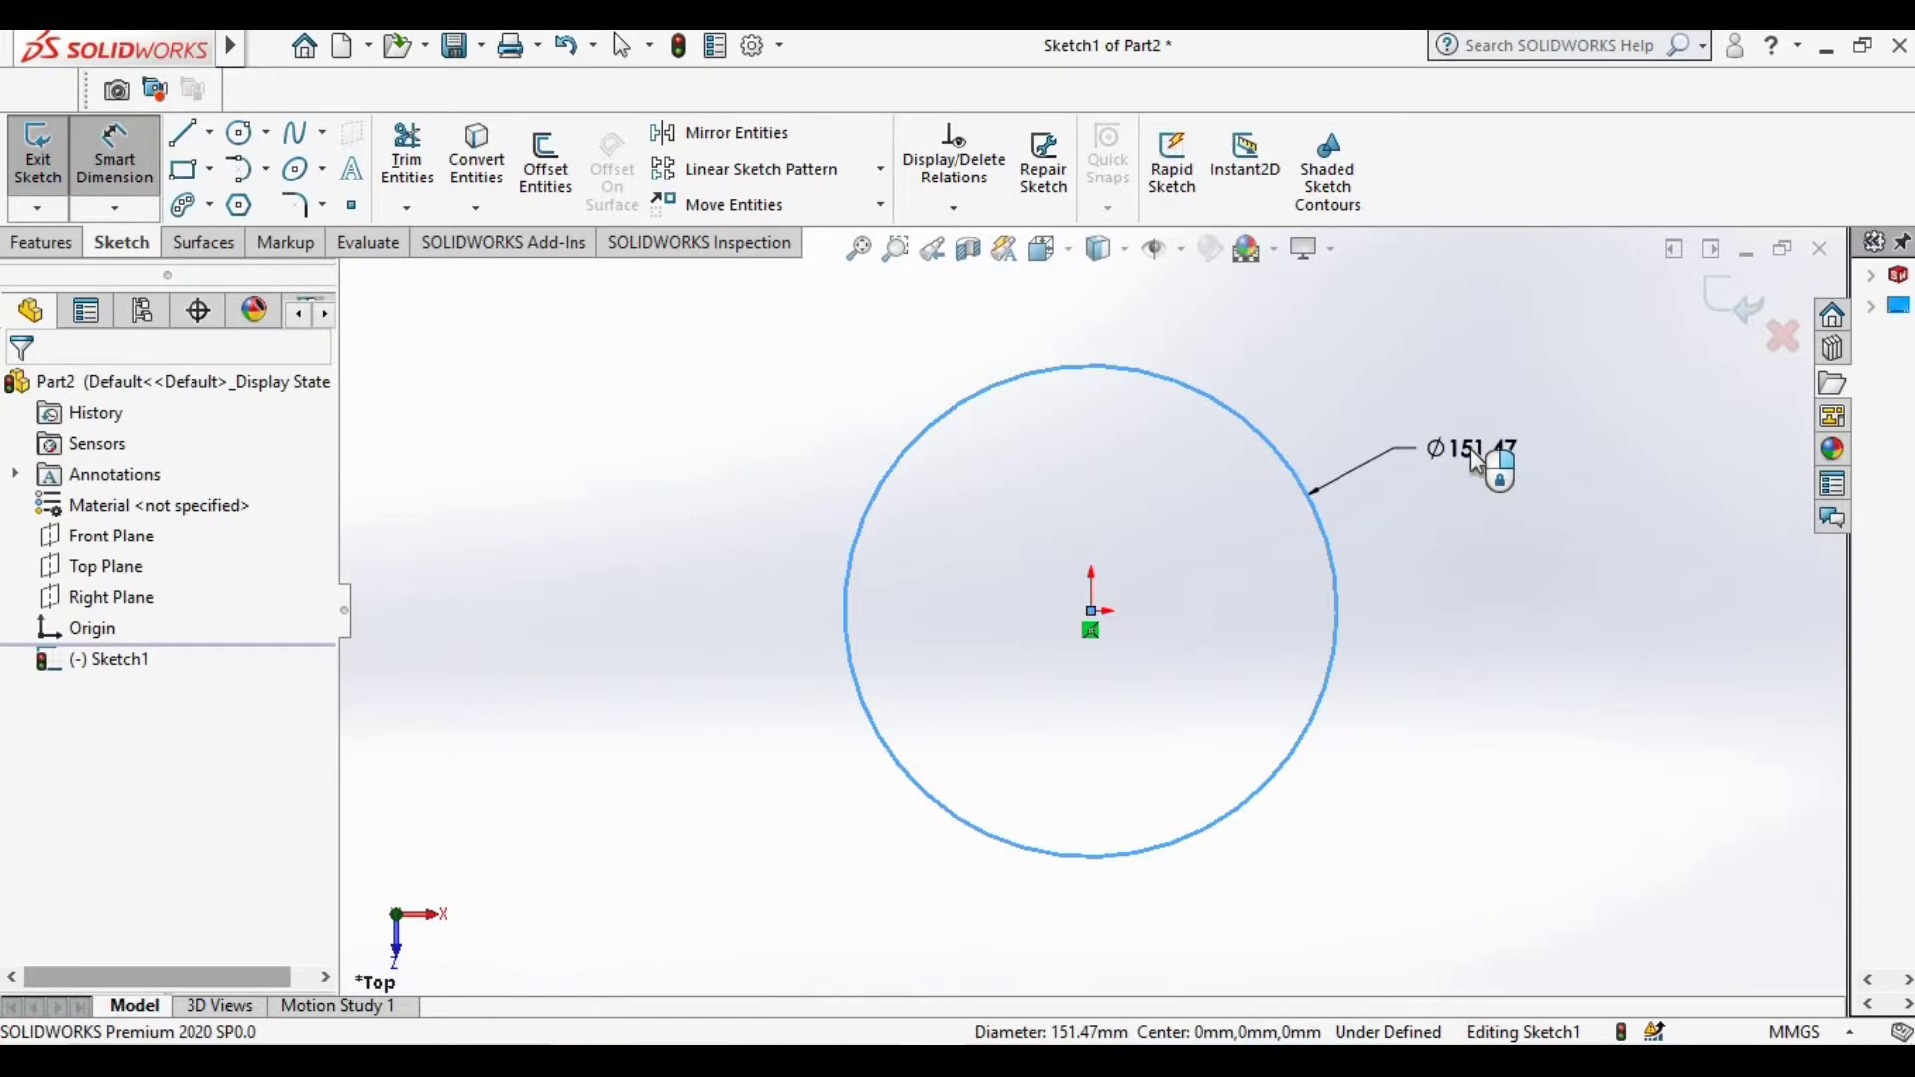
left_click(1470, 447)
type("60")
key("Return")
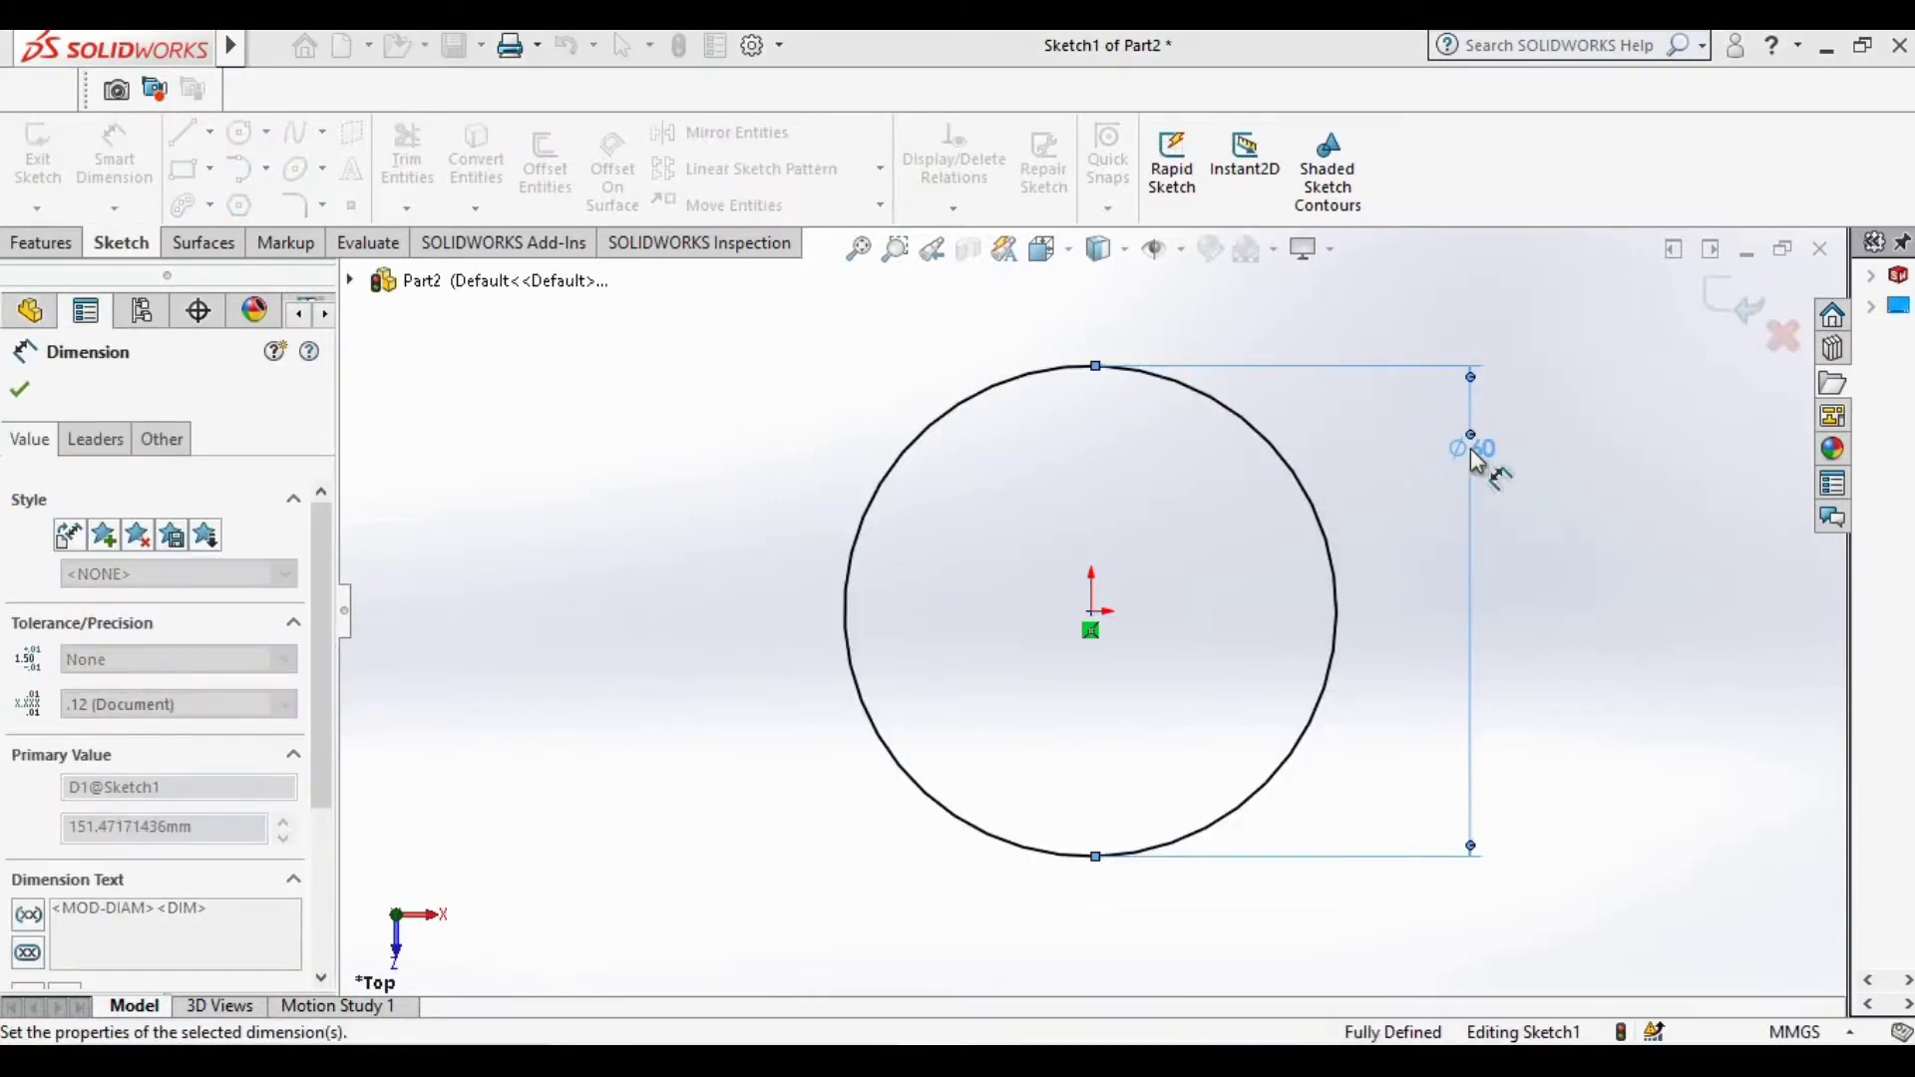
key("Escape")
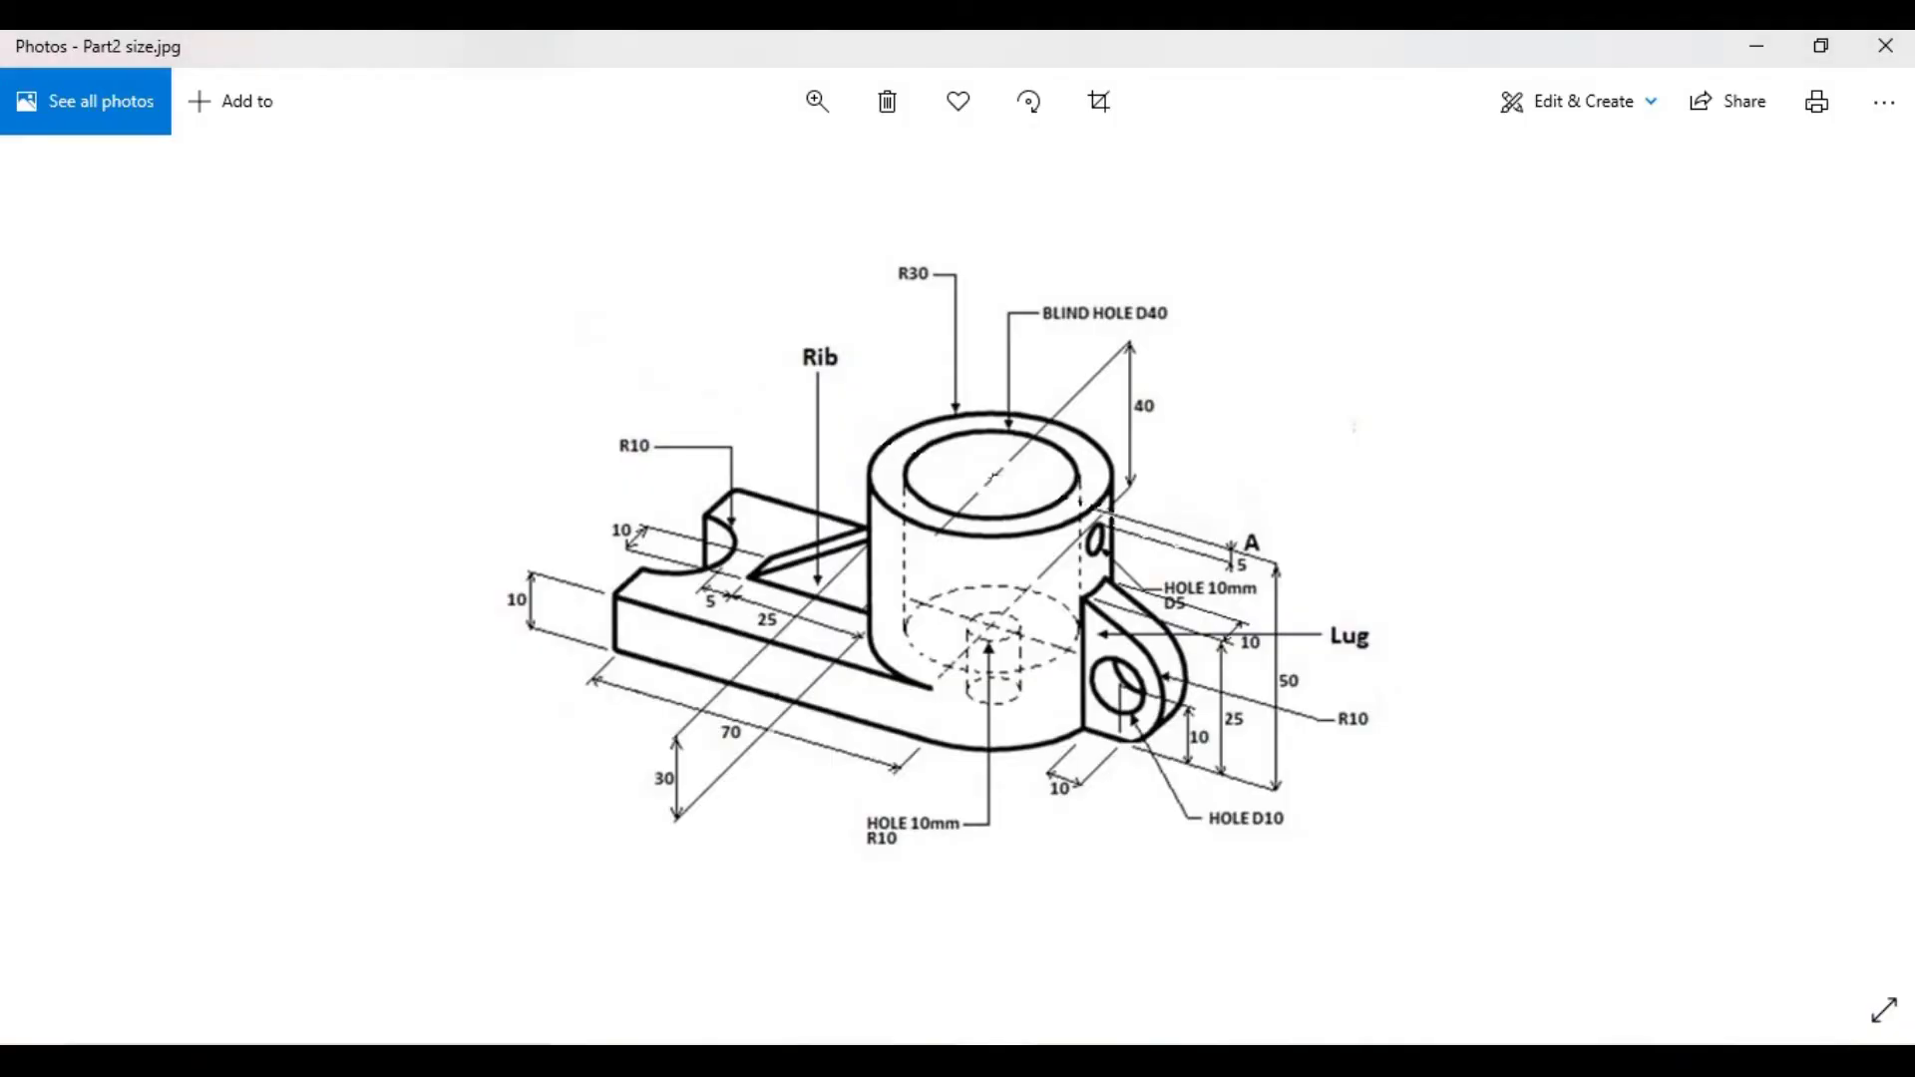
left_click(1147, 469)
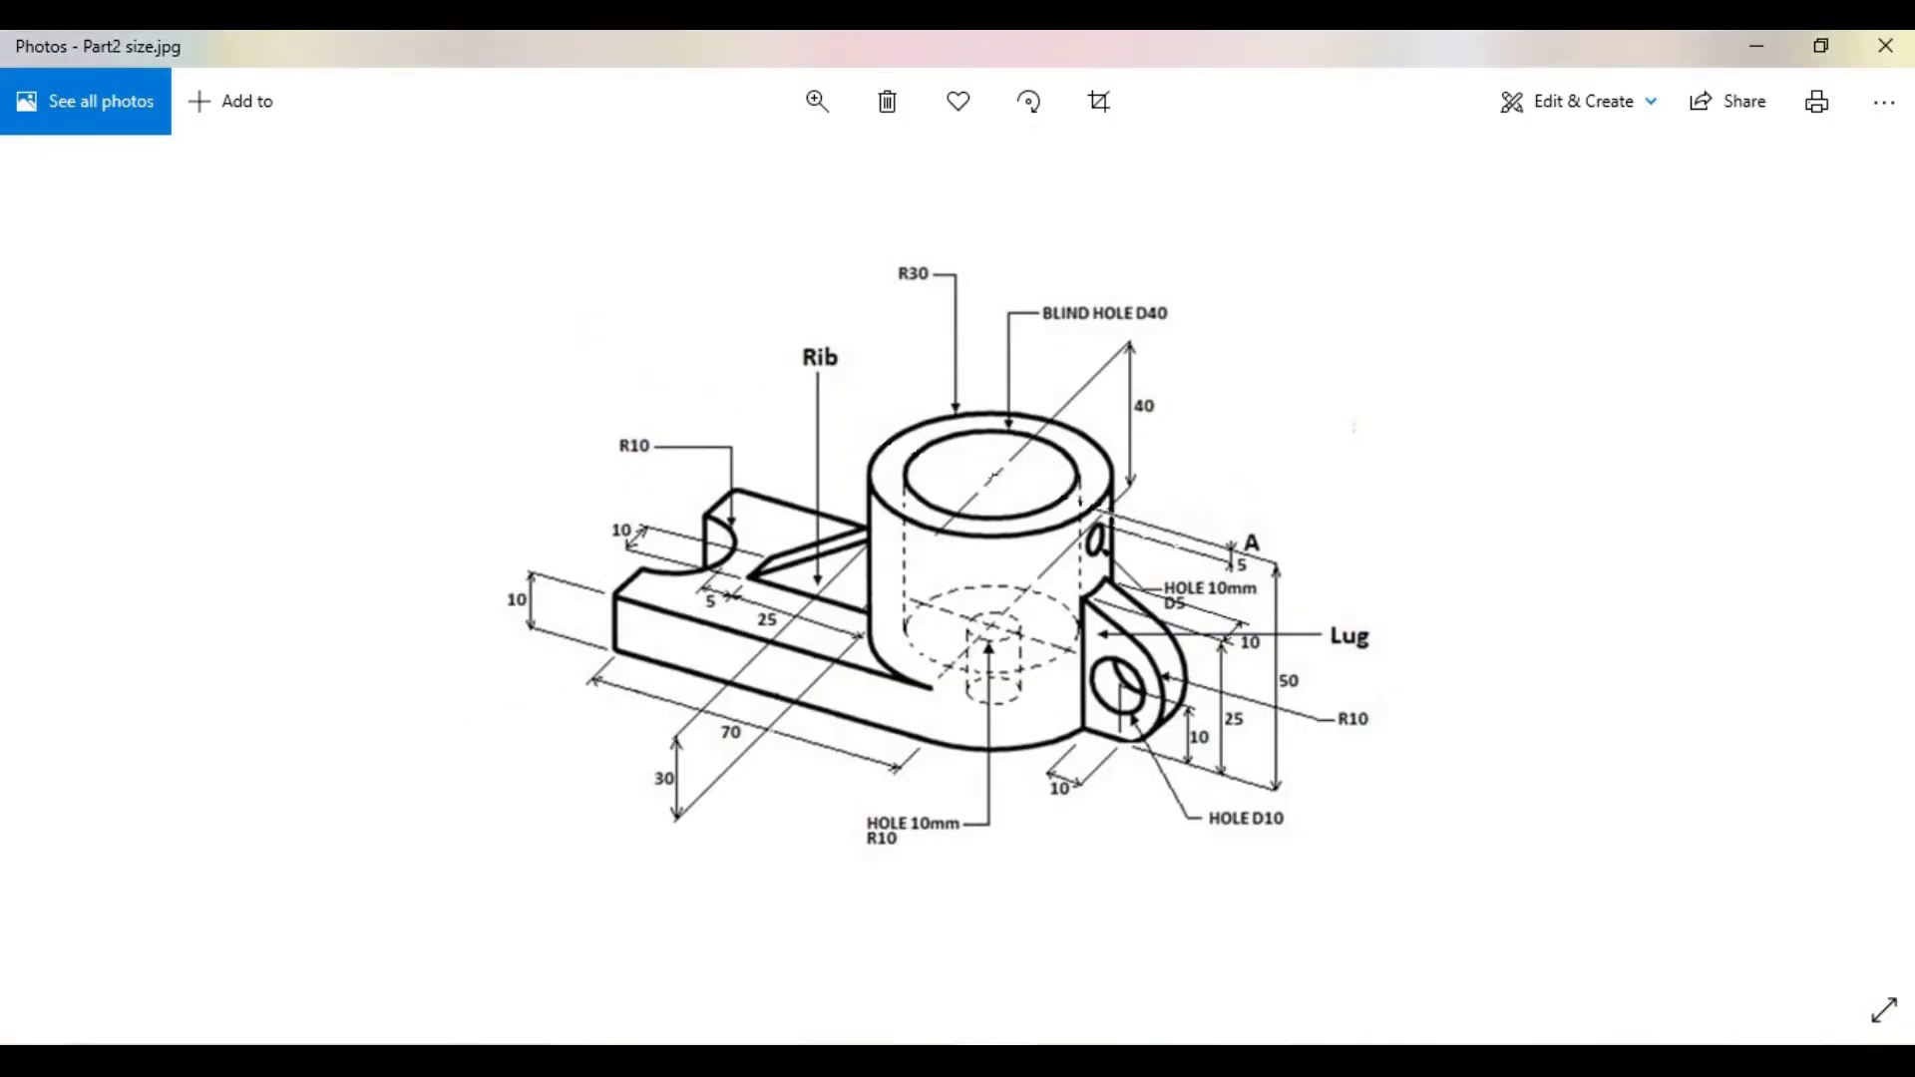
Extrude the Ø60 circle 50 mm blind into the Boss-Extrude1 cylinder, checking the reference drawing
left_click(998, 1062)
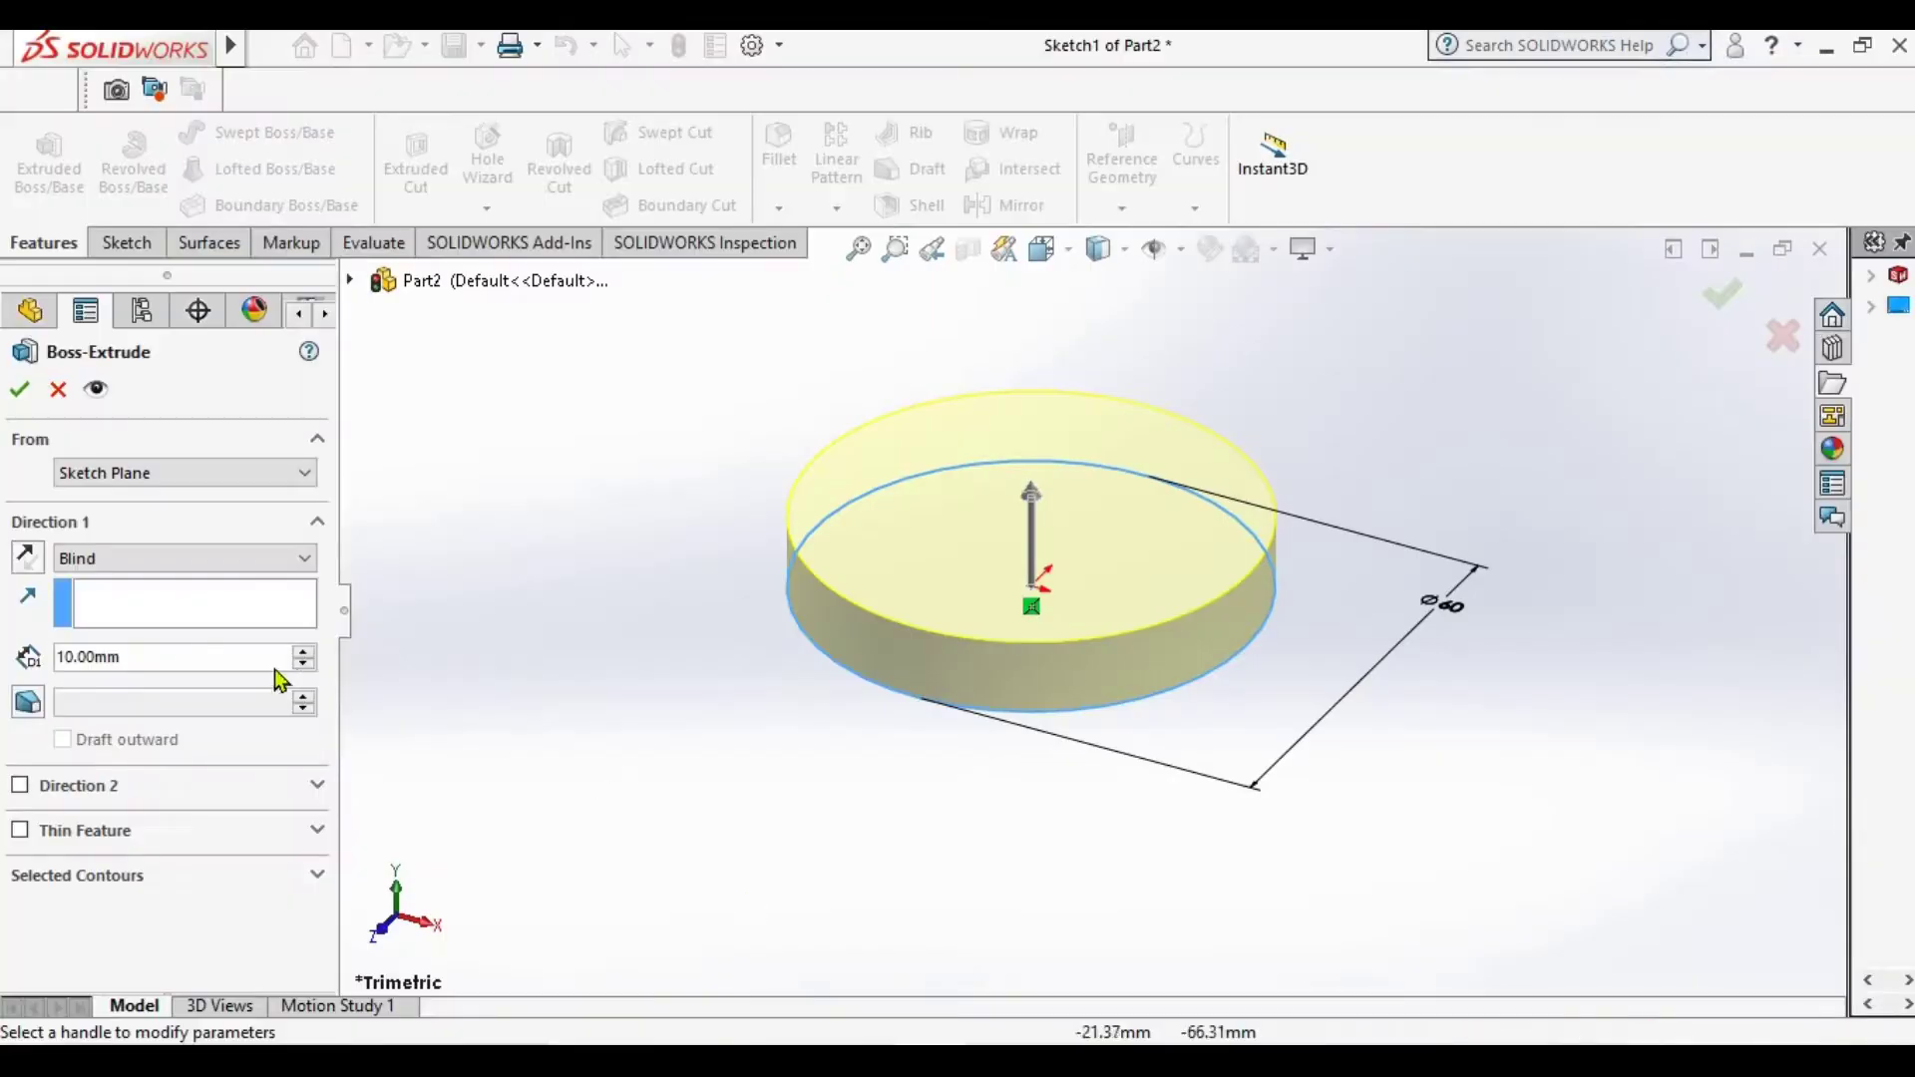
double_click(165, 651)
type("50")
key("Return")
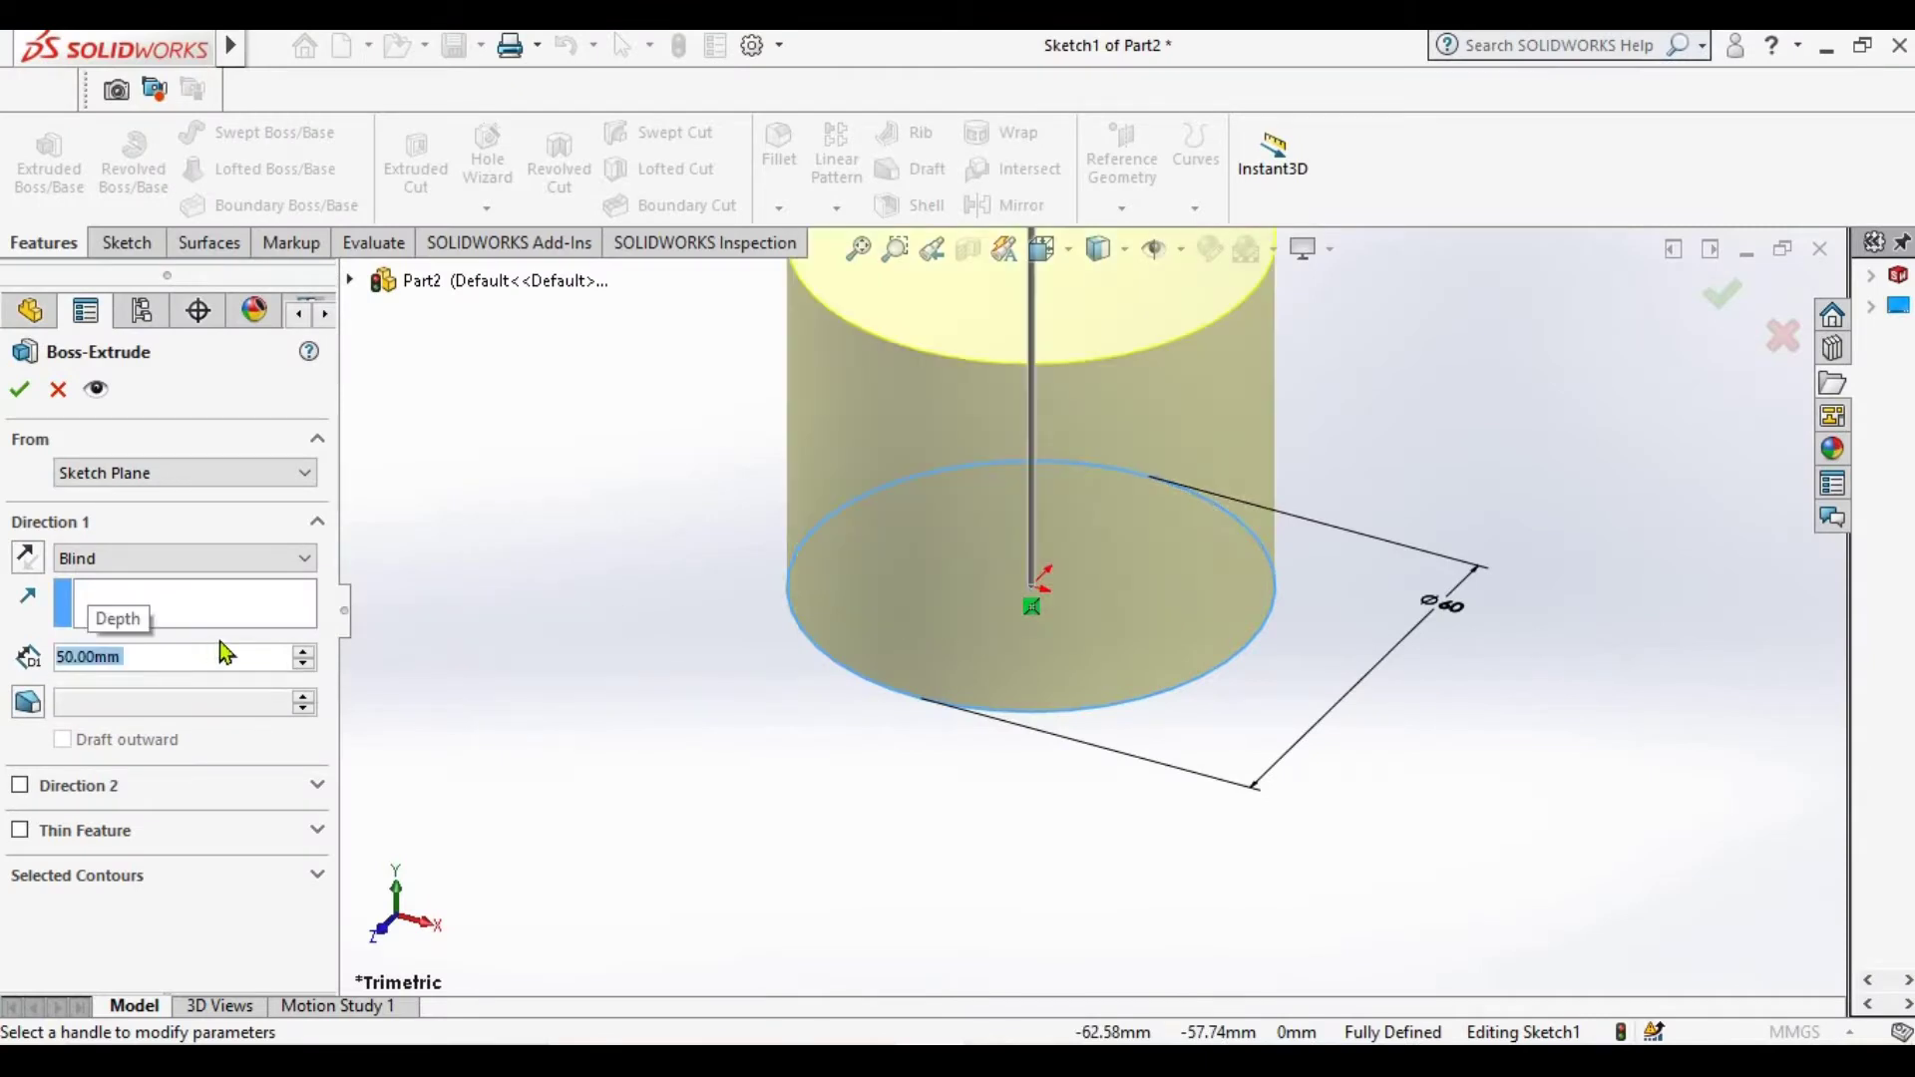
left_click(20, 394)
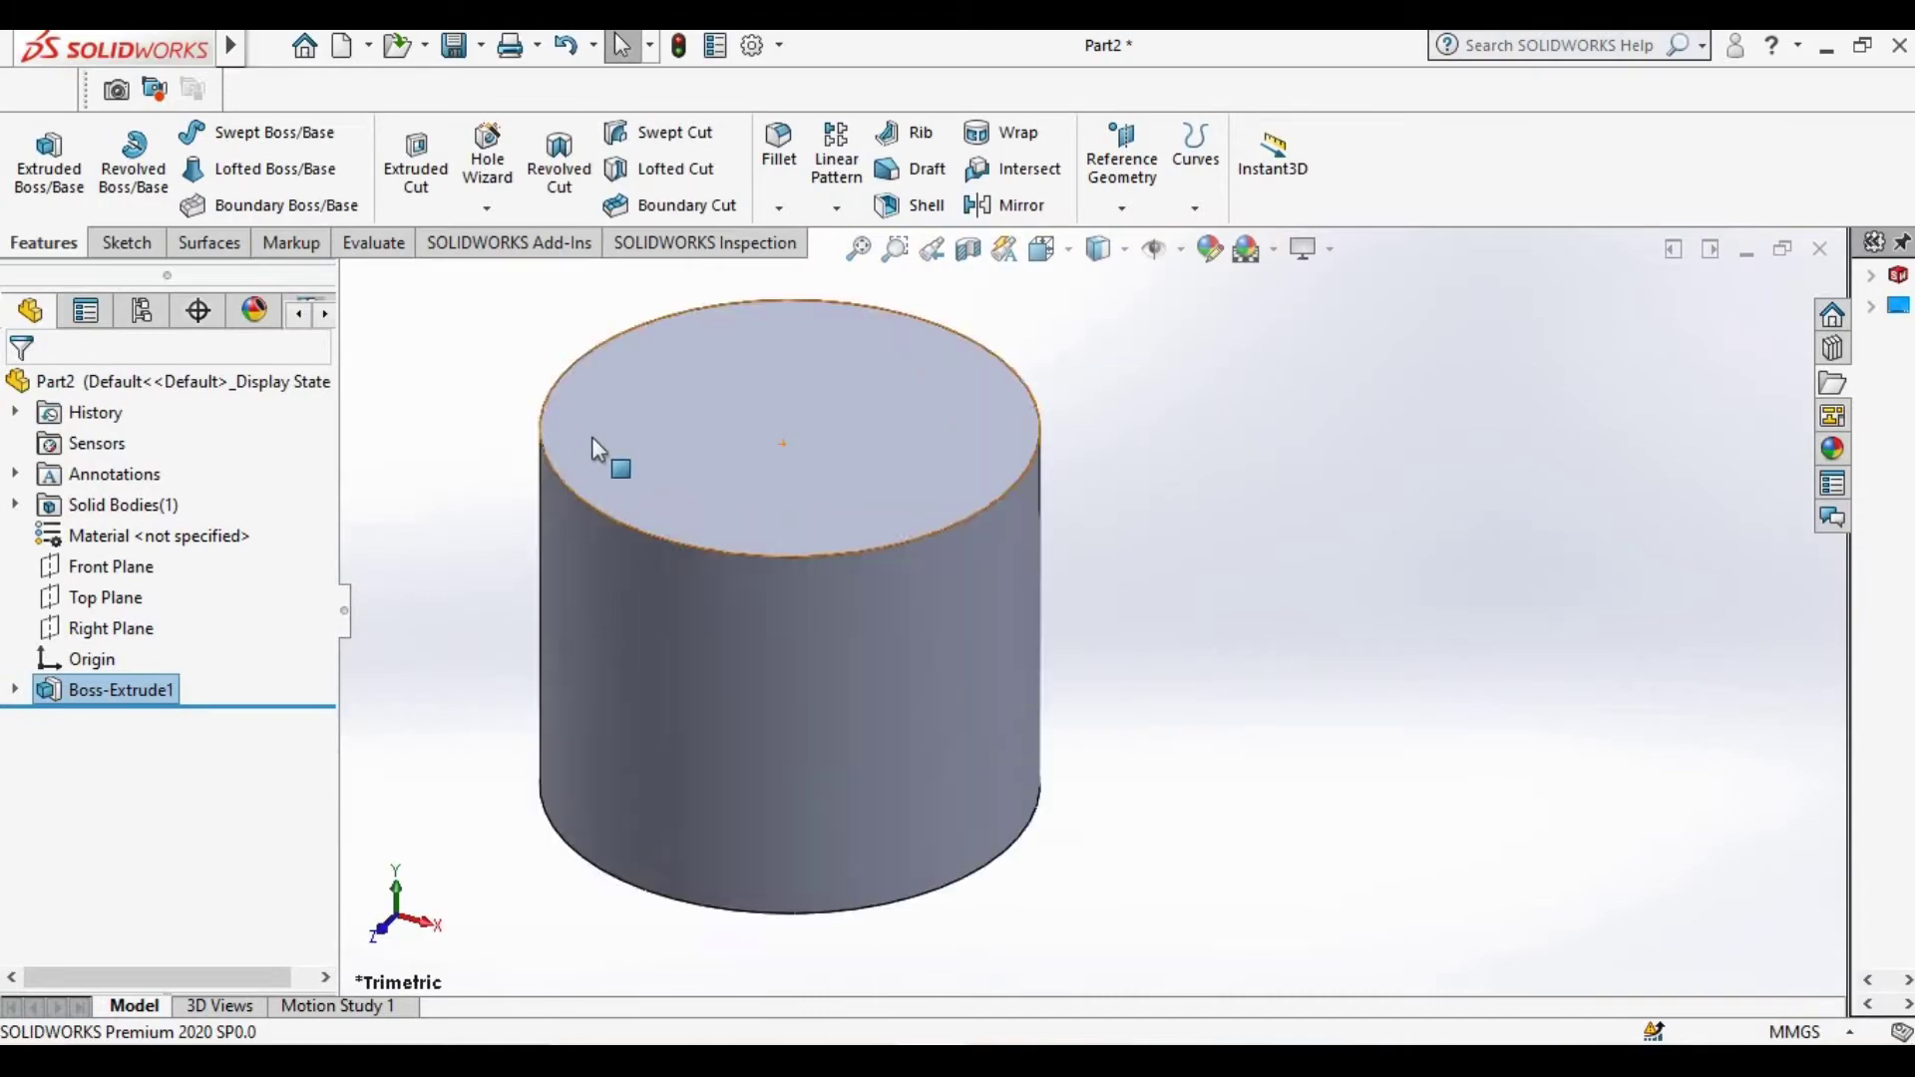
key("alt+Tab")
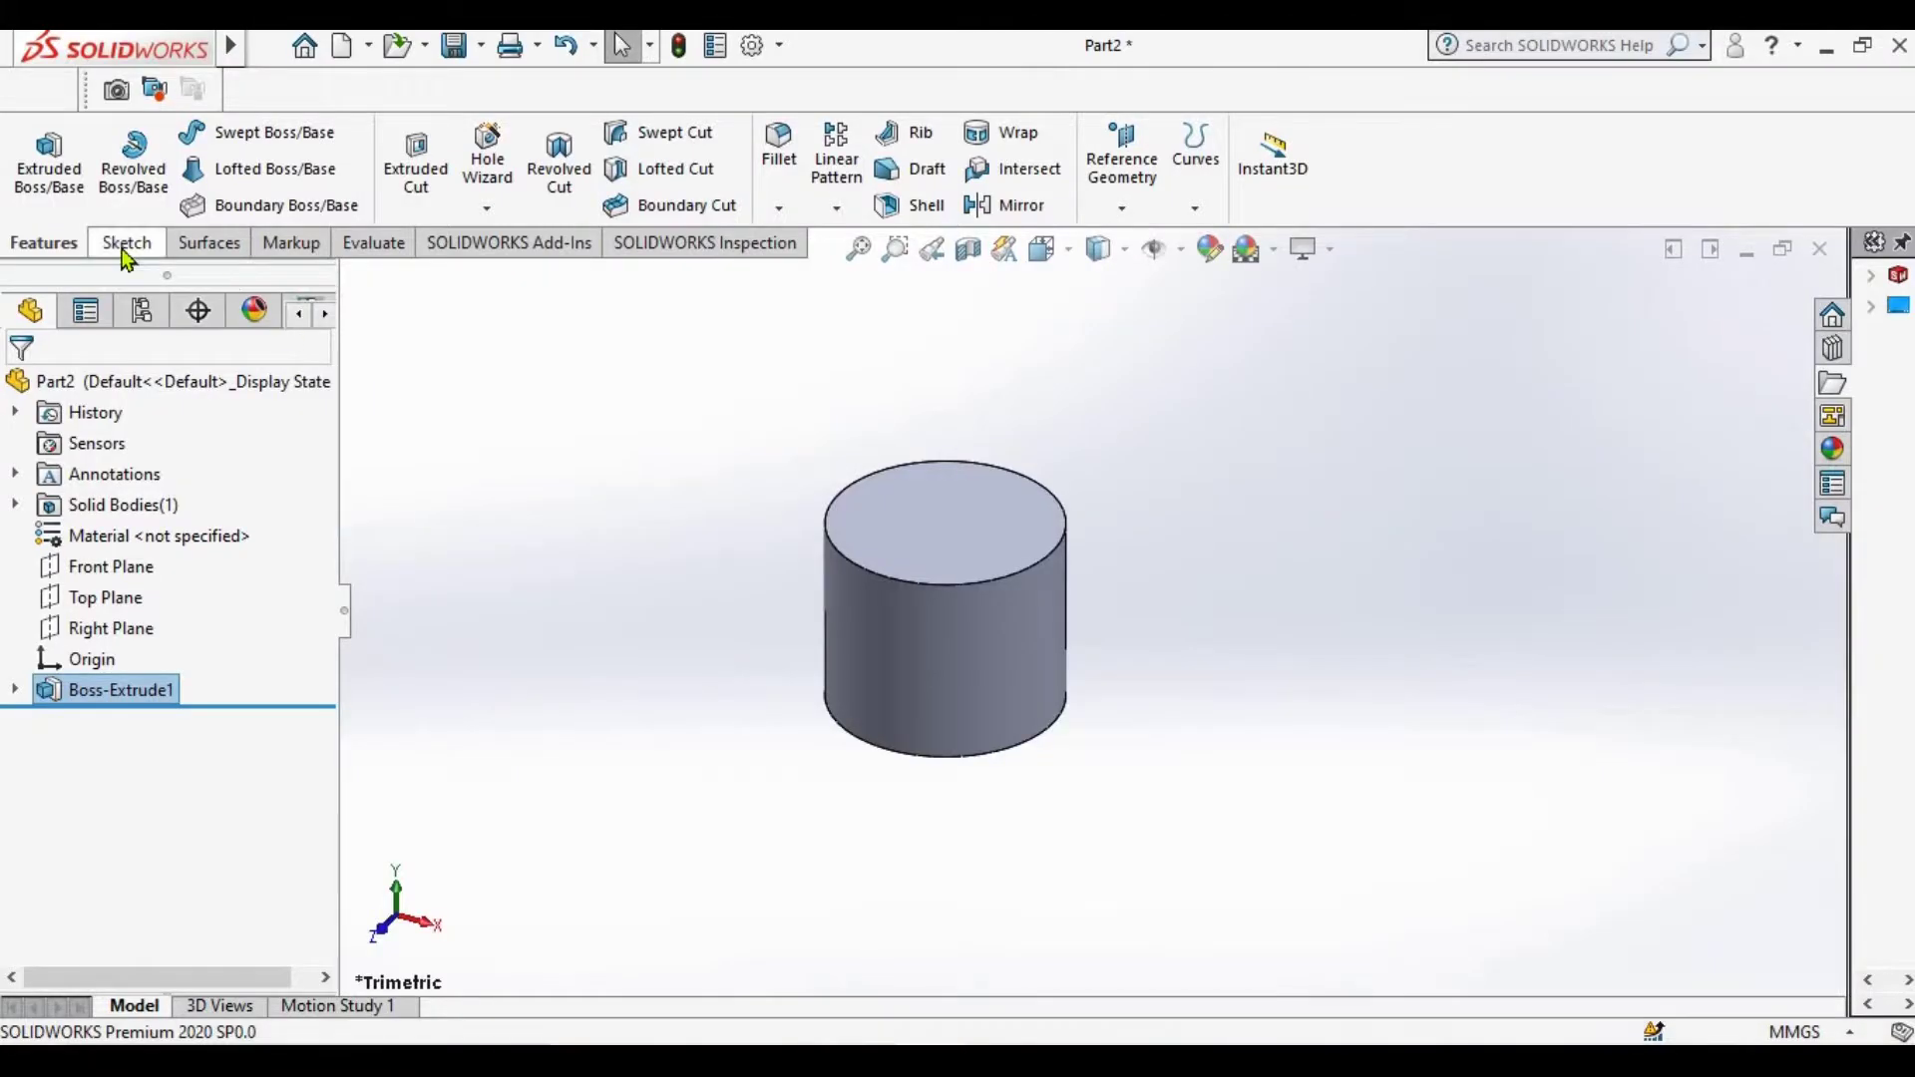
left_click(121, 242)
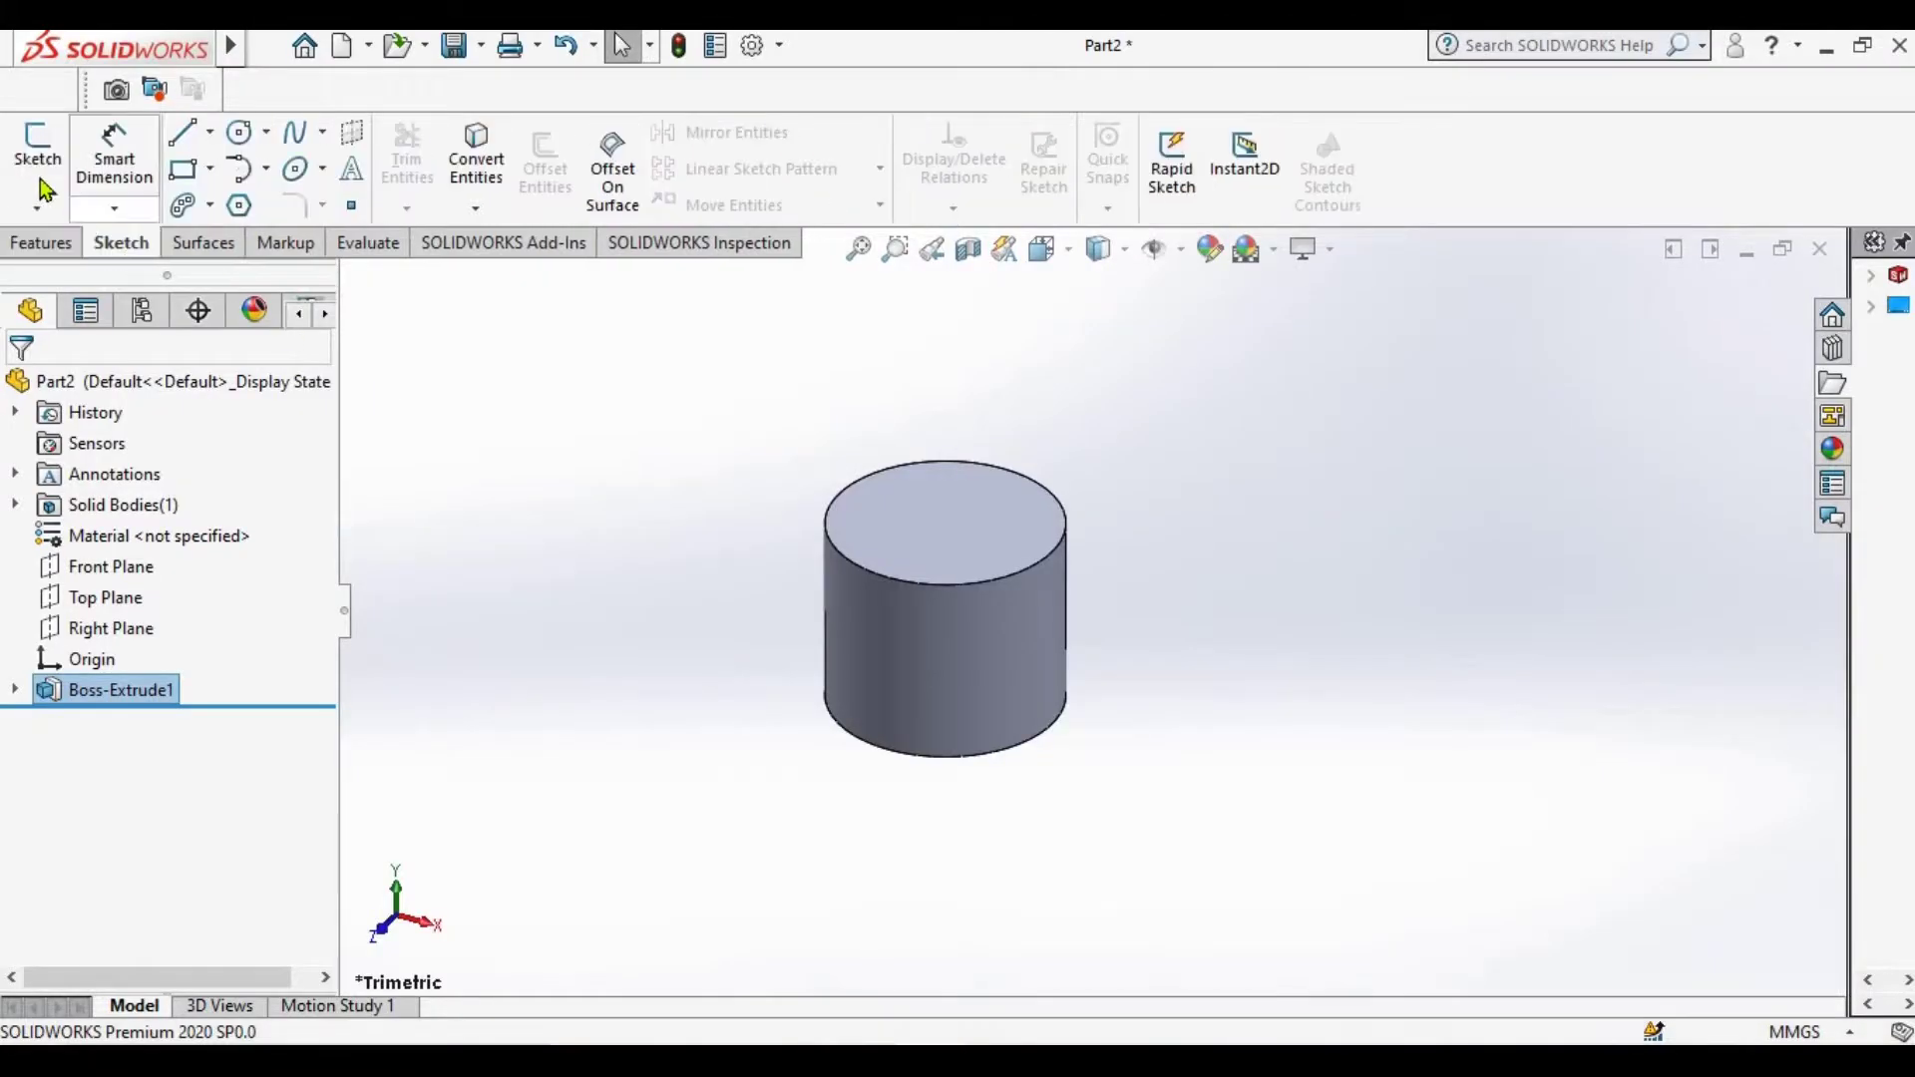
Sketch a 20 mm-radius circle at the origin on the cylinder's top face, viewed normal
left_click(38, 150)
left_click(897, 519)
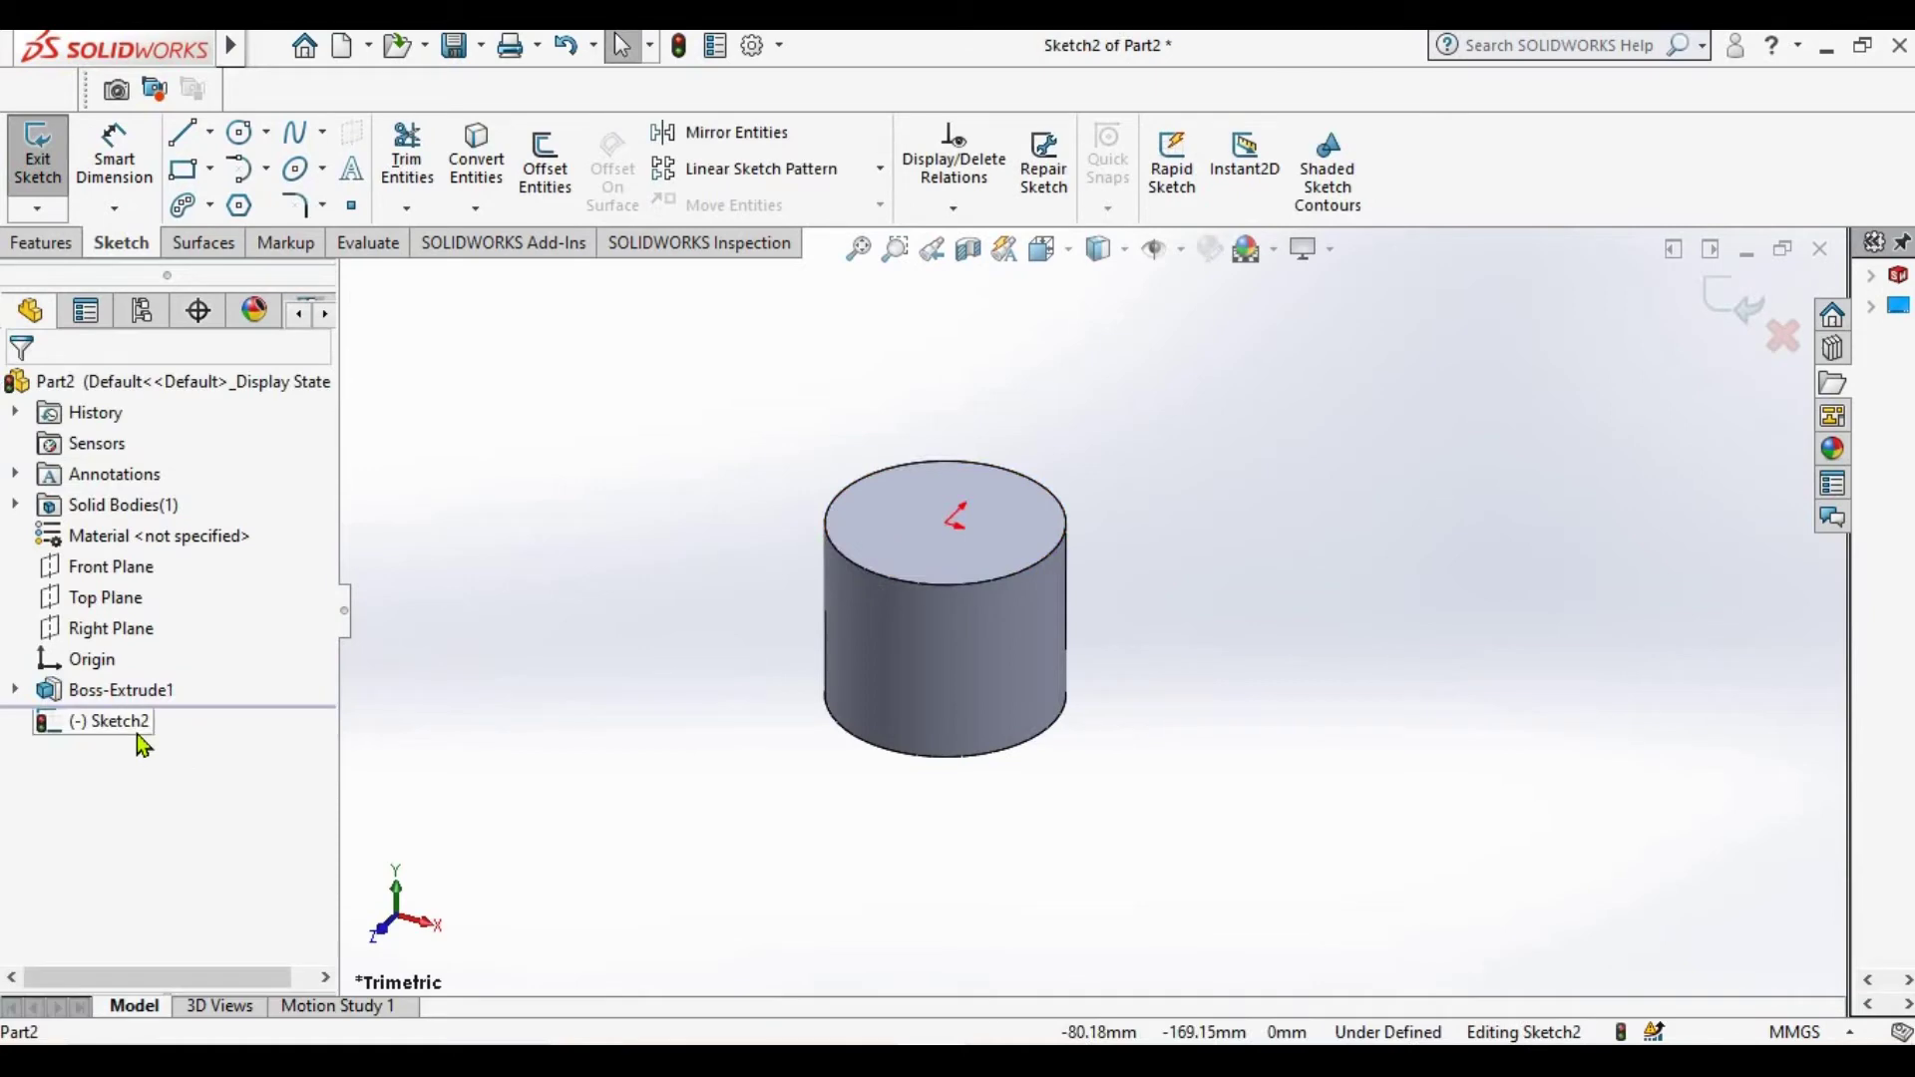
left_click(218, 696)
left_click(247, 143)
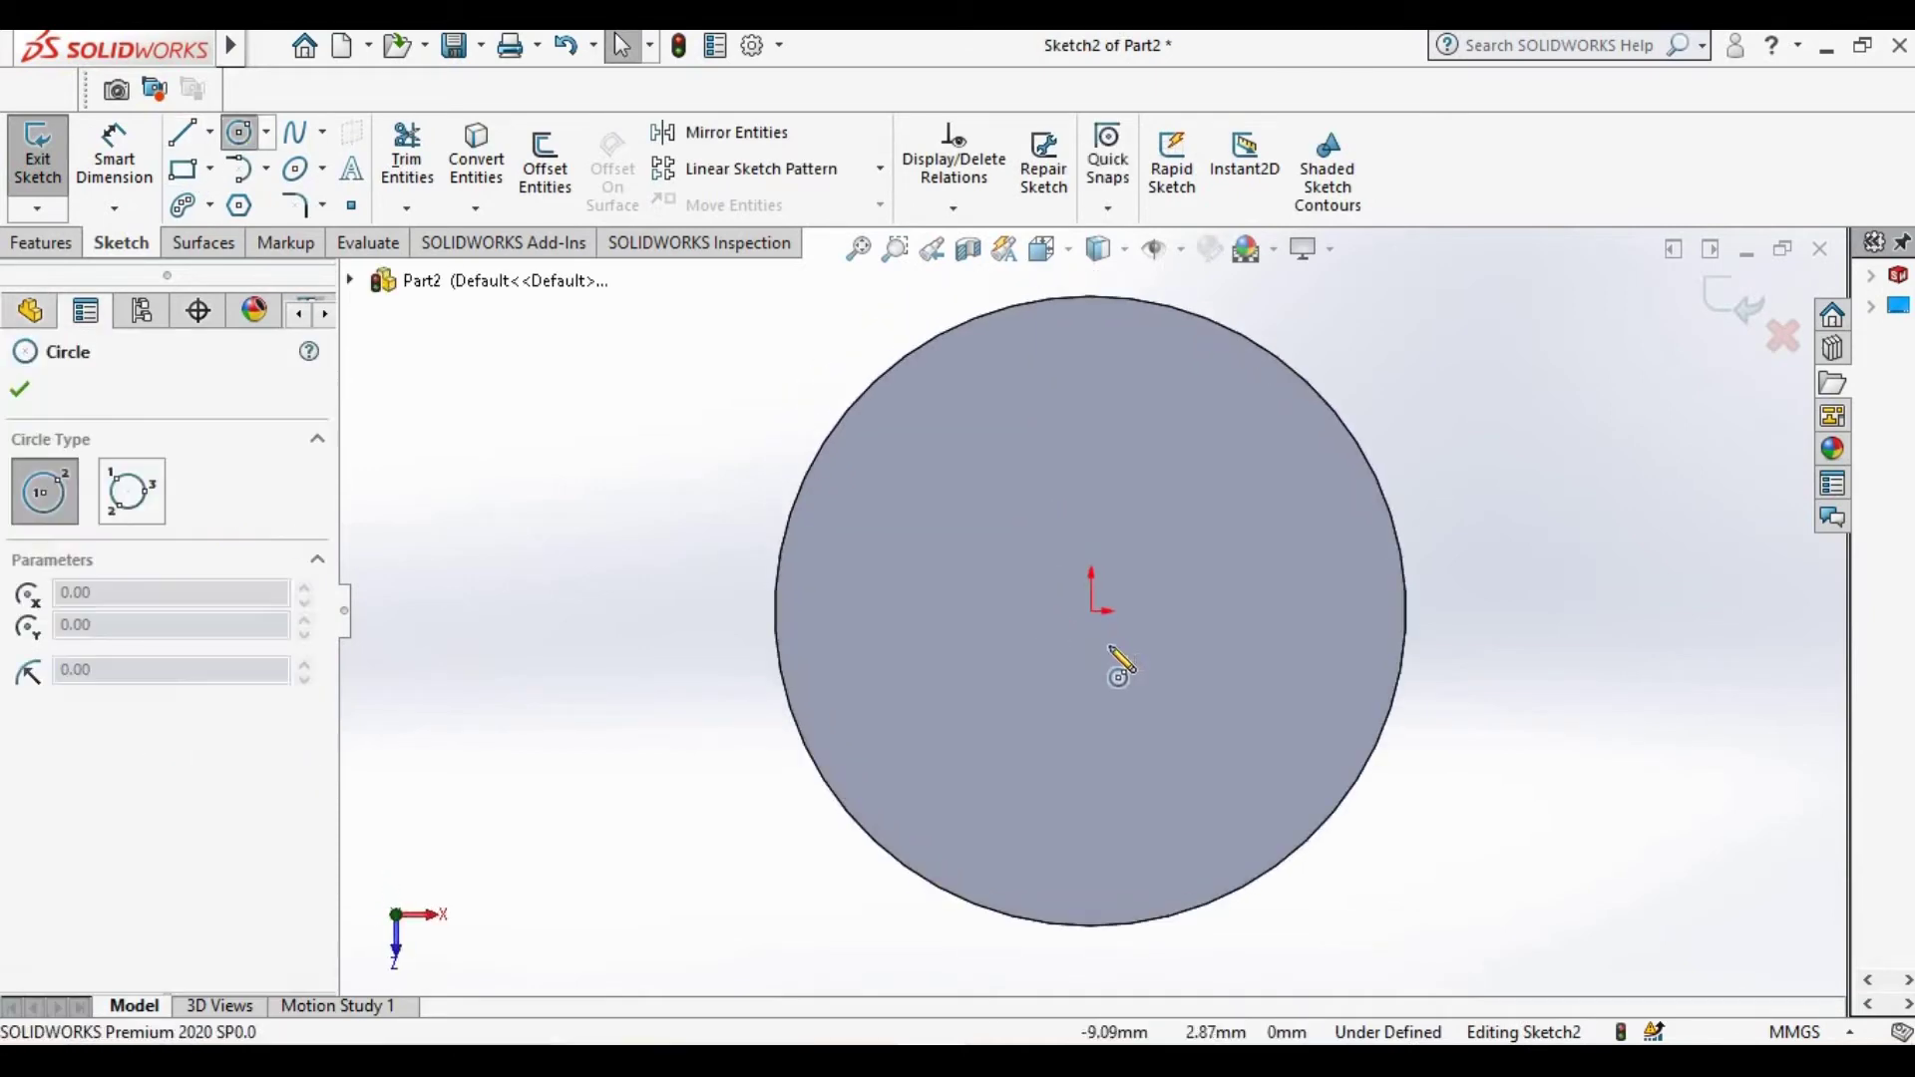
left_click(1093, 612)
left_click(1259, 766)
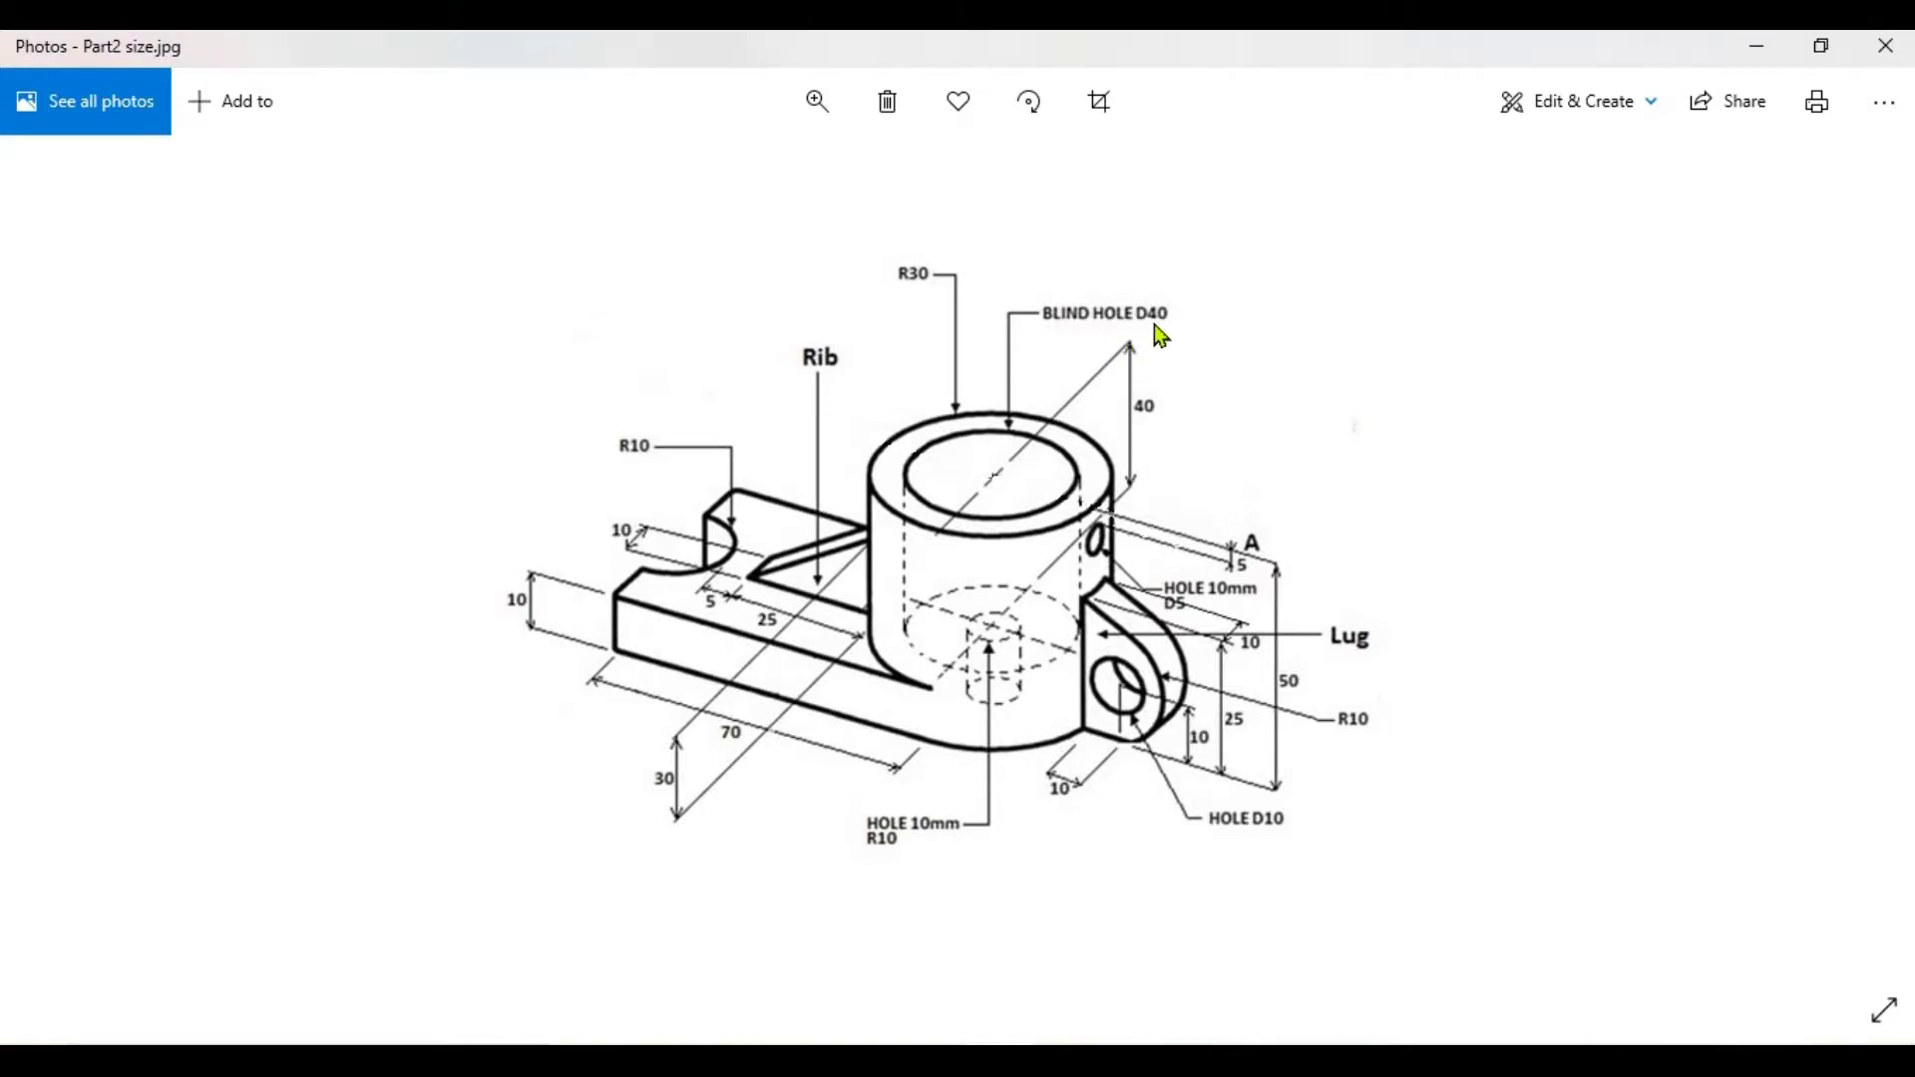
key("alt+Tab")
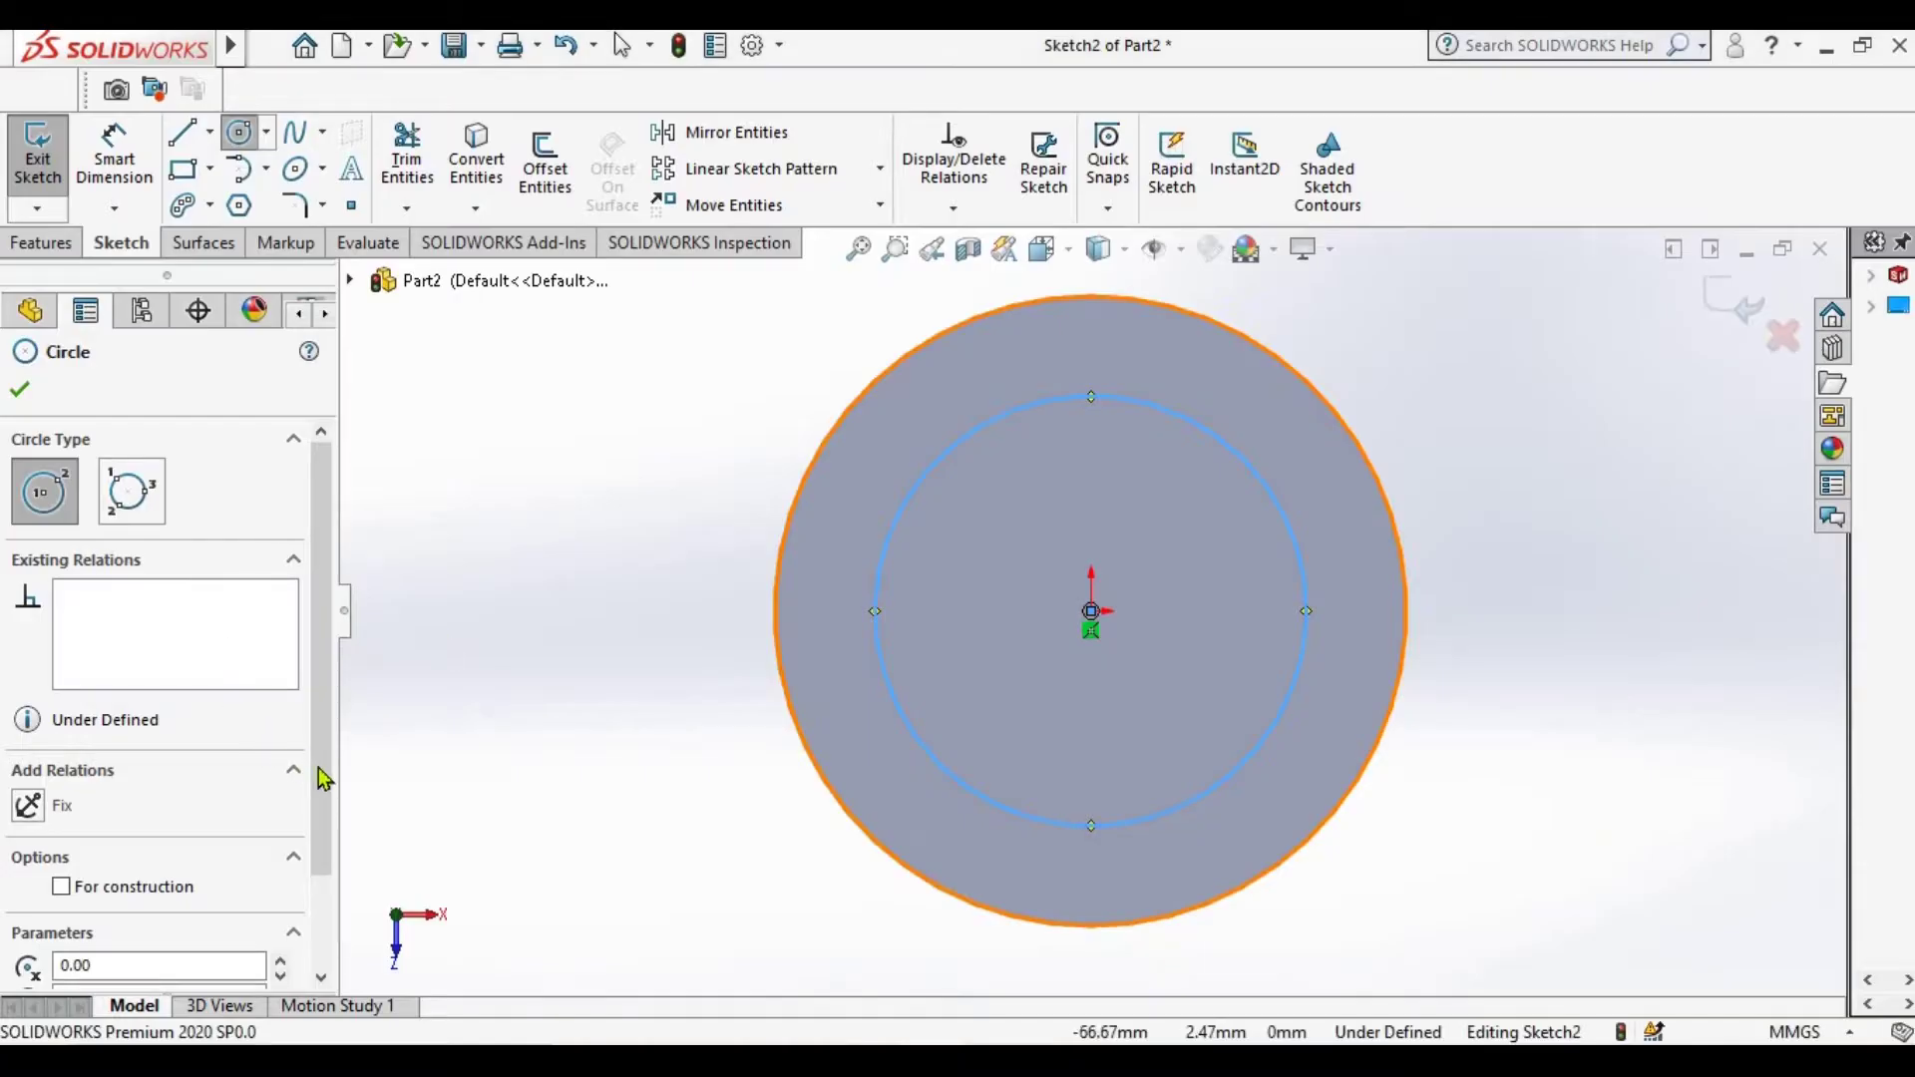
scroll(324, 778, "down", 2)
left_click(165, 925)
type("20")
key("Return")
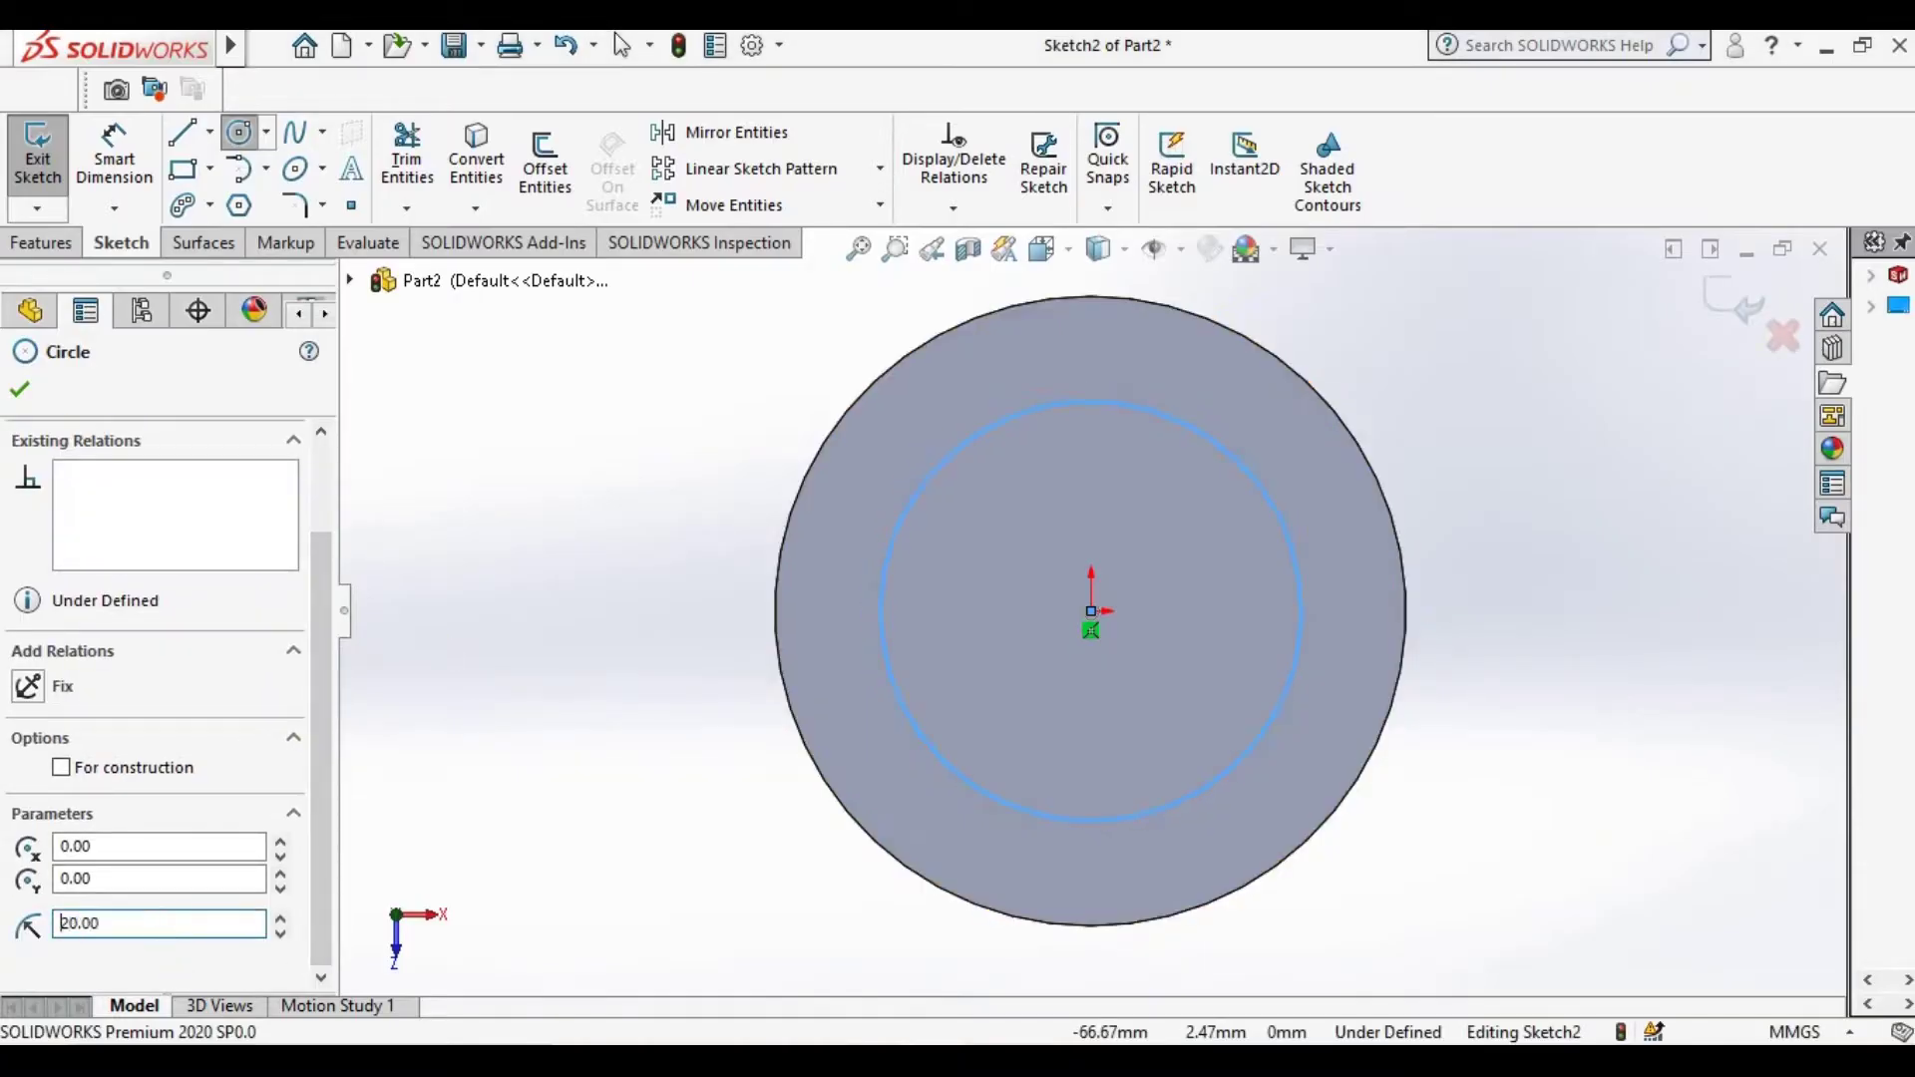
left_click(19, 388)
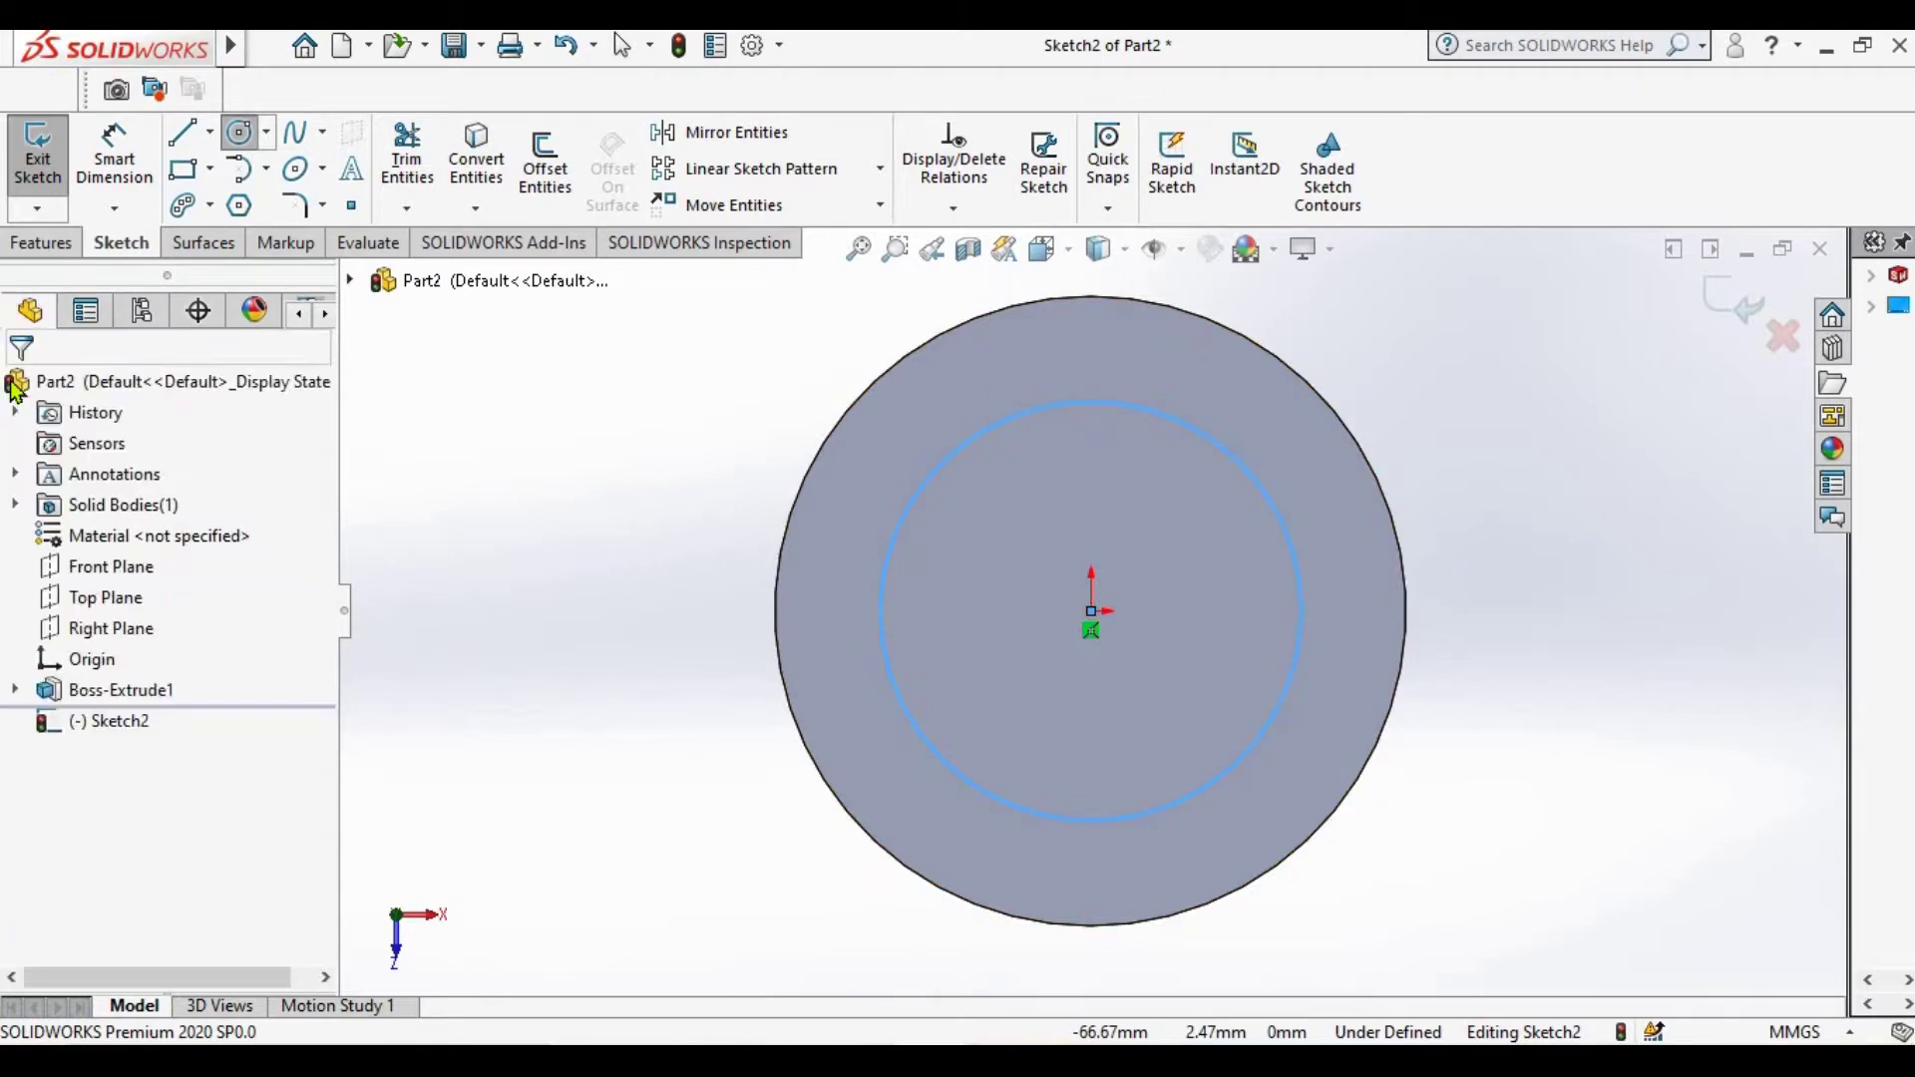
Cut the circle 40 mm deep as a blind Extruded Cut into the cylinder
left_click(50, 242)
left_click(415, 164)
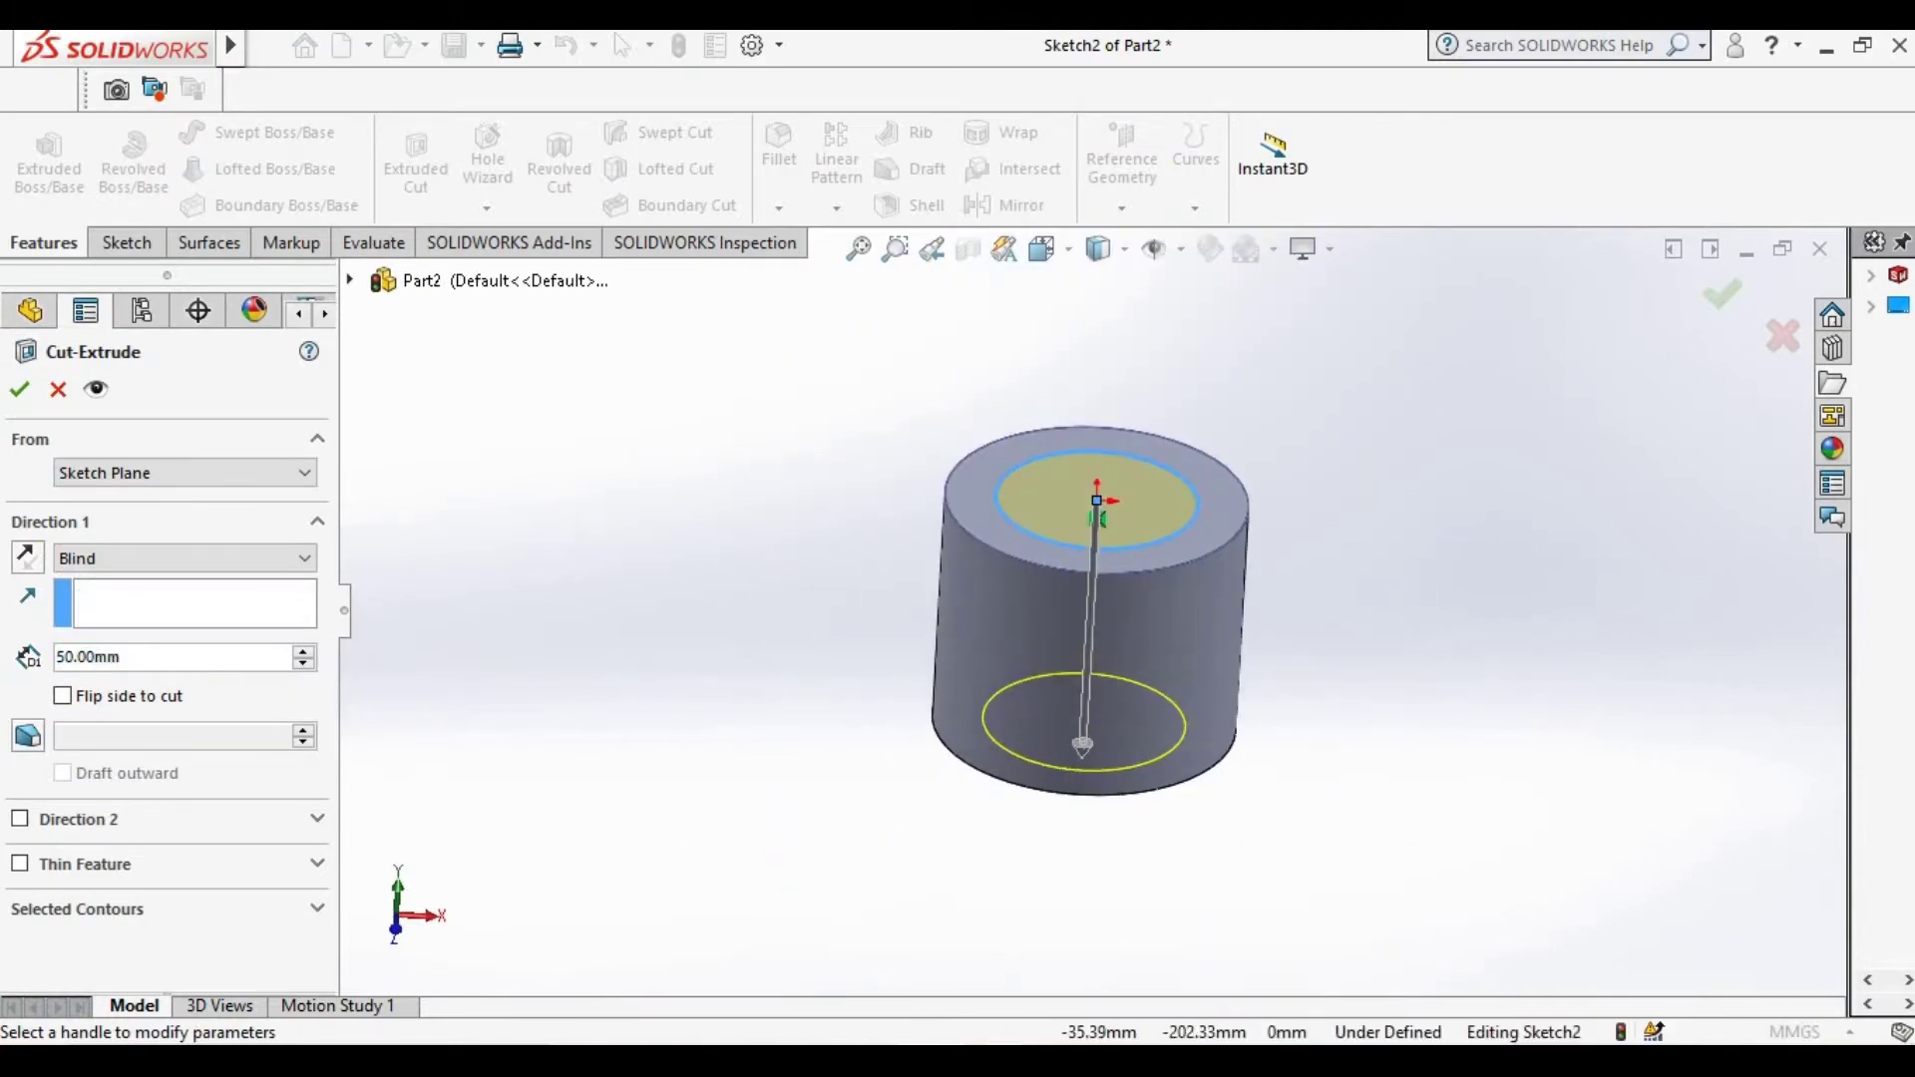
key("alt+Tab")
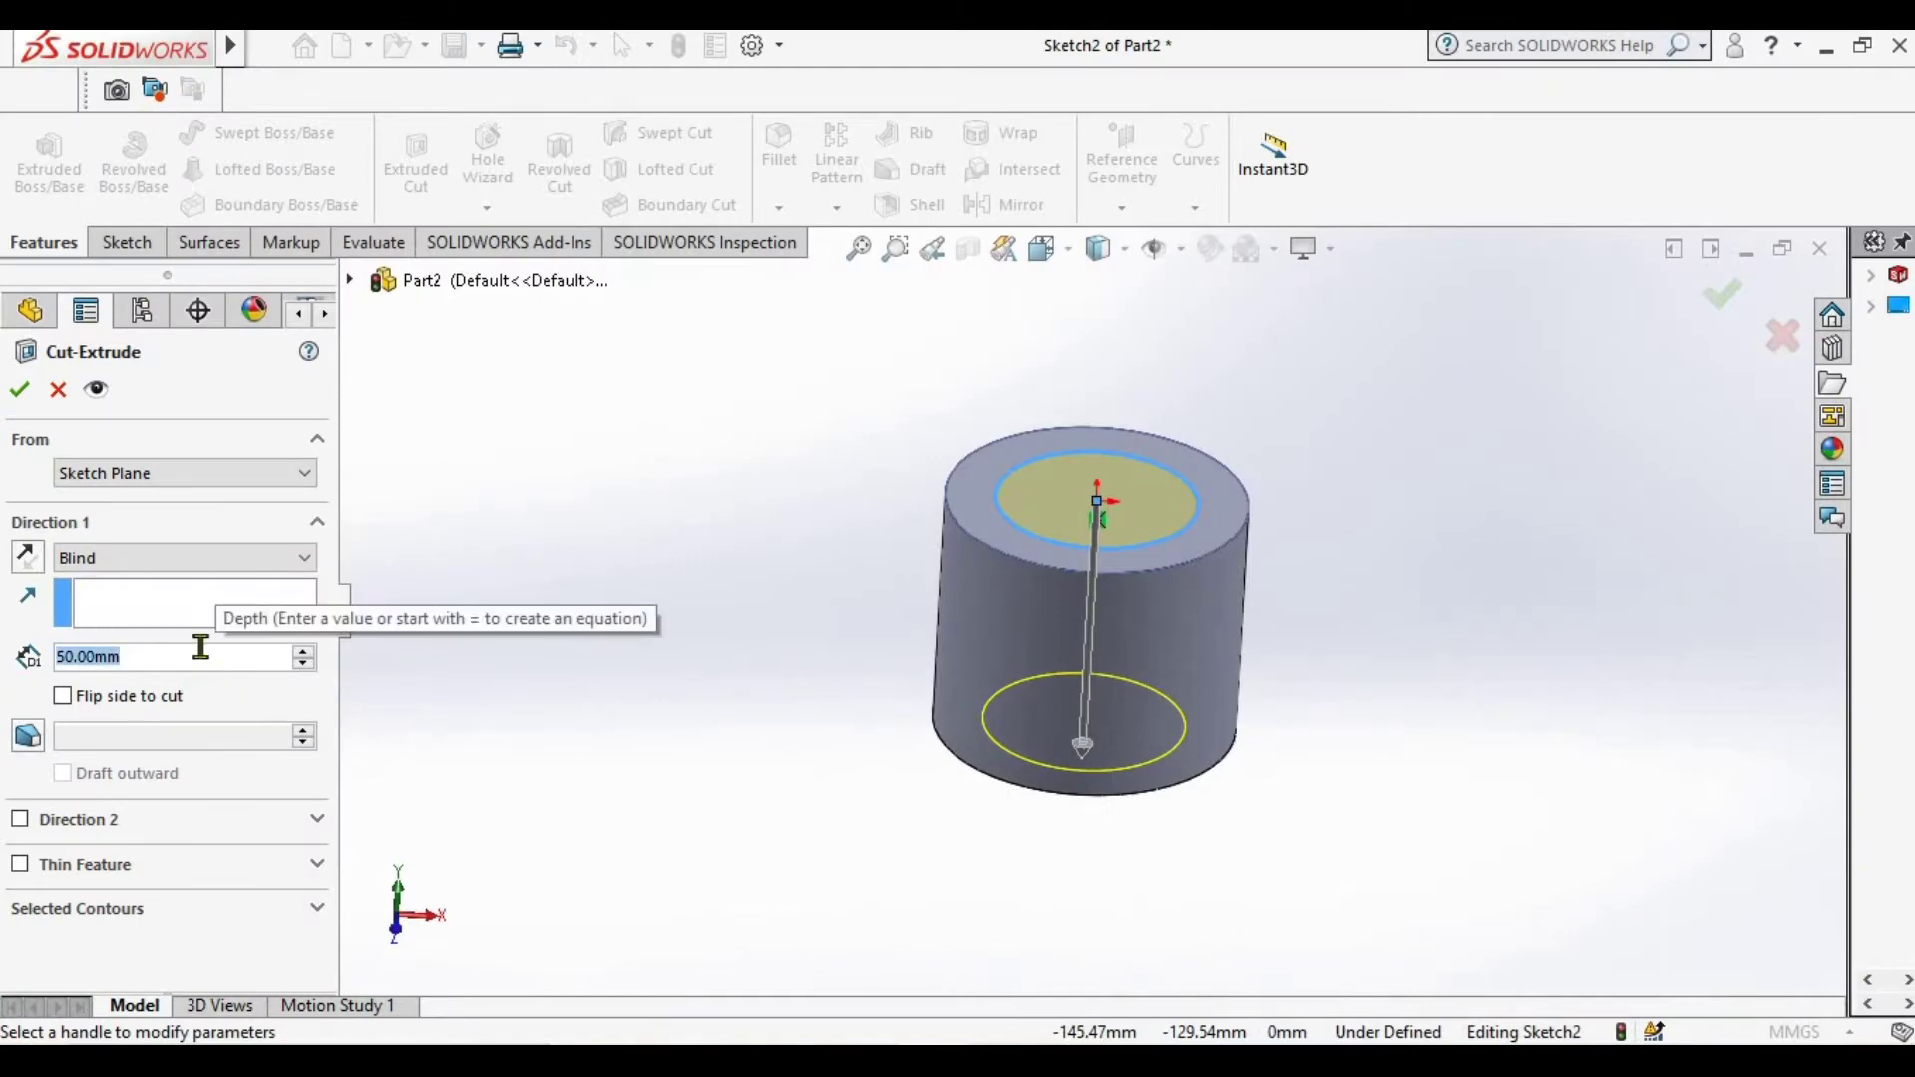
type("40")
key("Return")
left_click(29, 396)
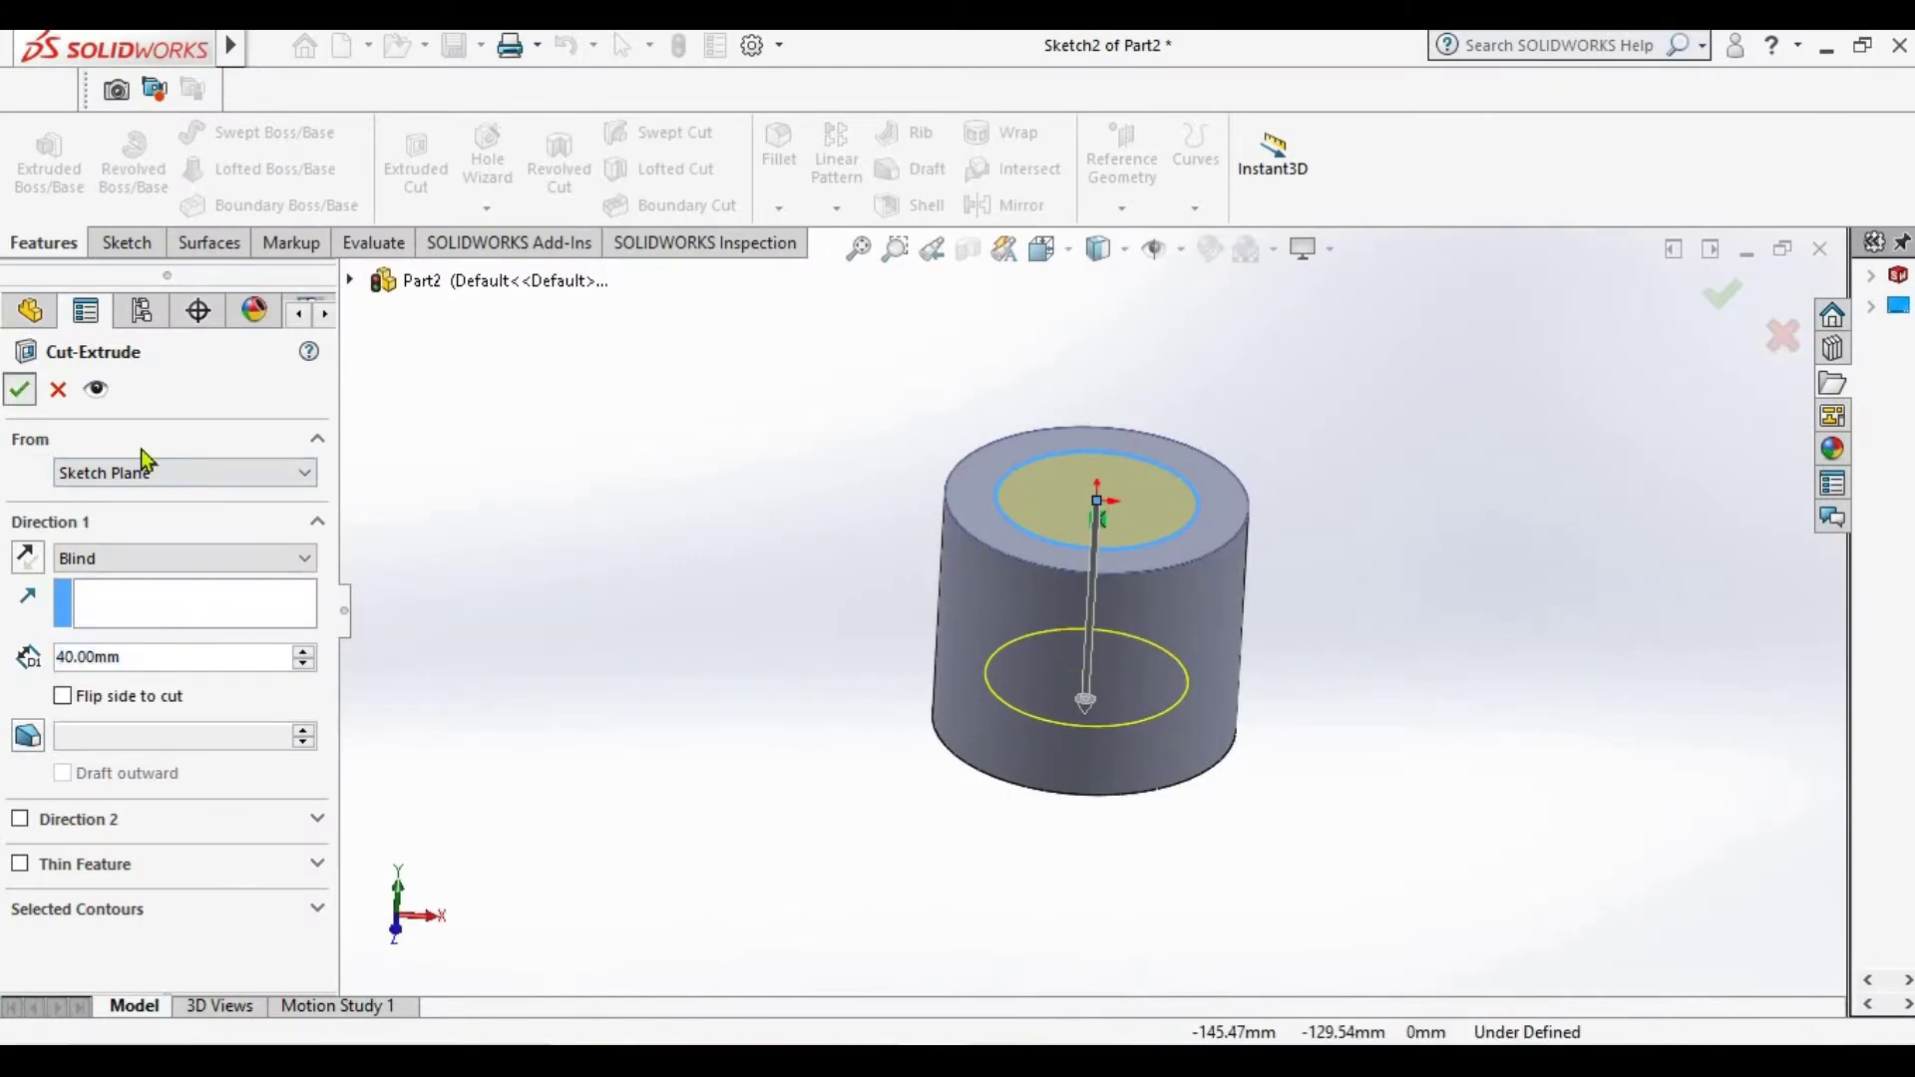
View the part isometrically, orbit to look into the hole, and review the reference drawing
key("ctrl+7")
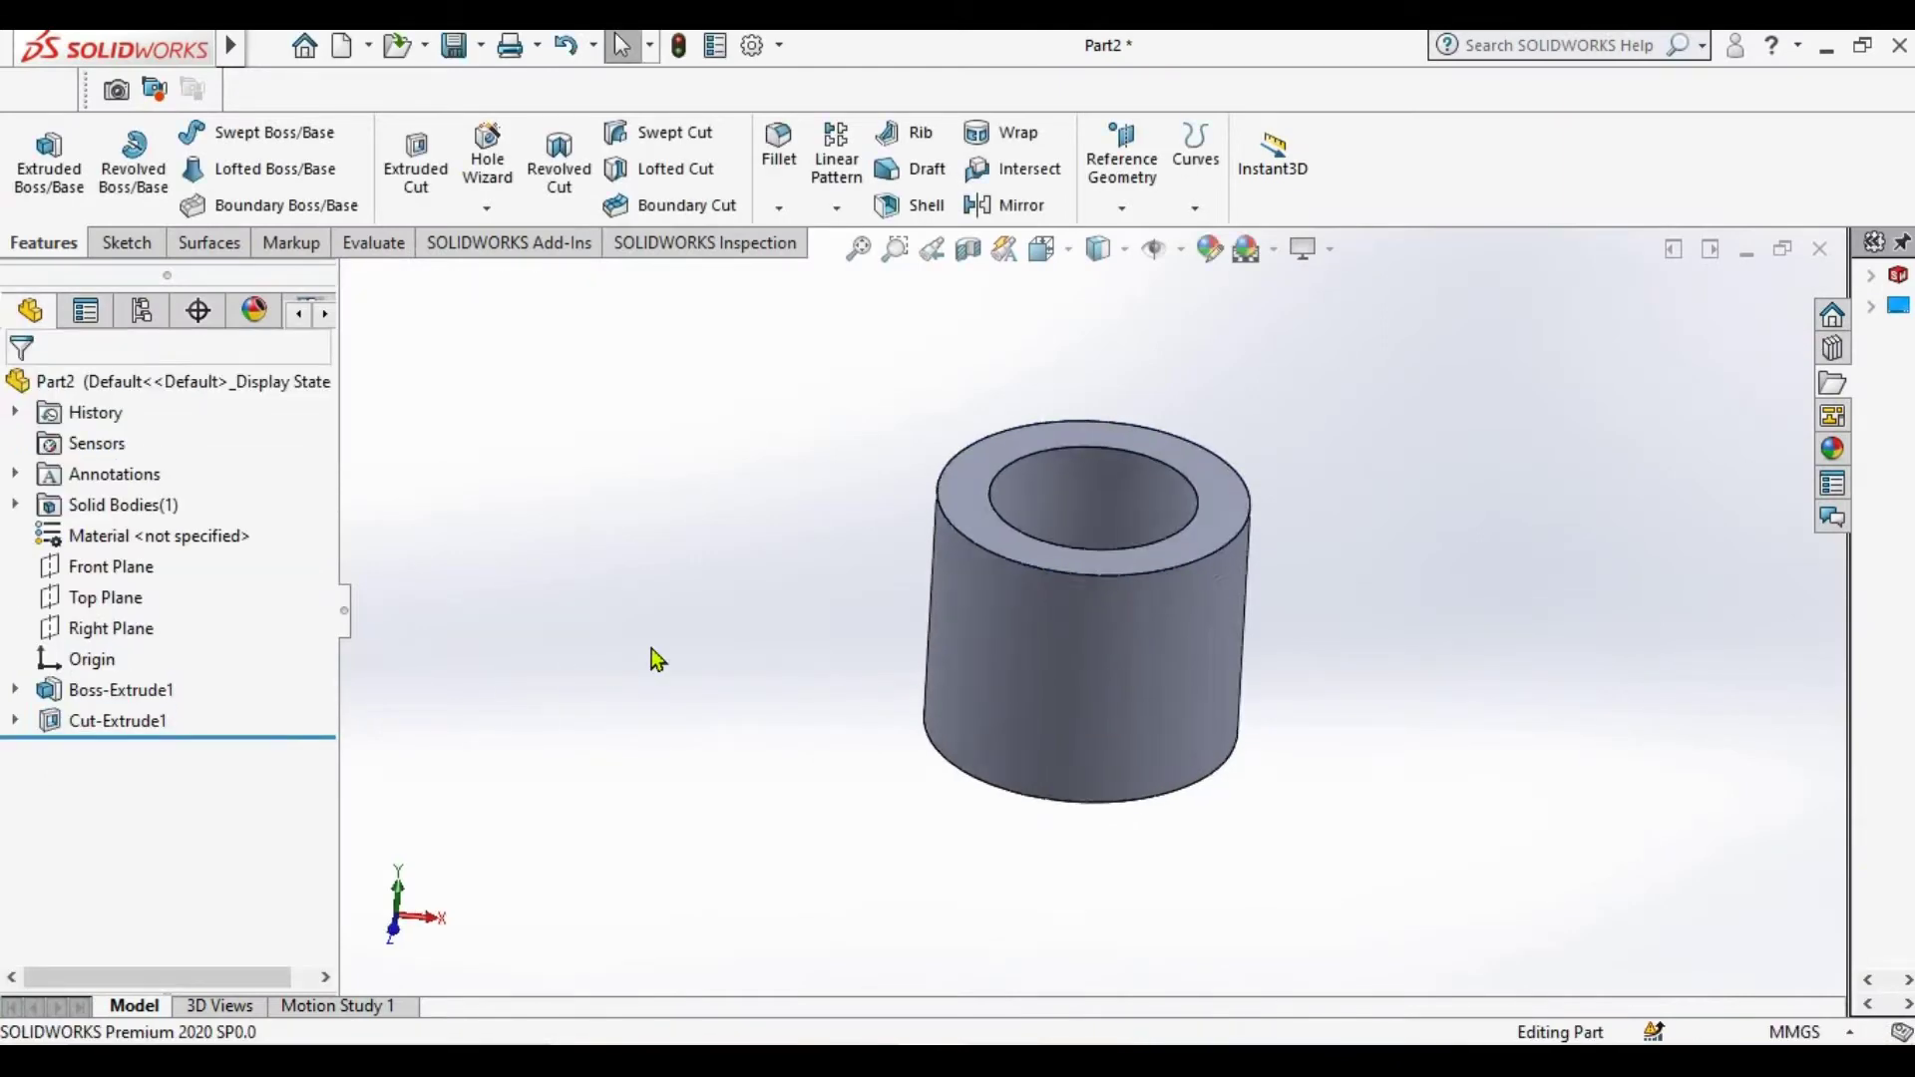
mouse_move(785, 559)
middle_mouse_down()
mouse_move(788, 768)
mouse_move(774, 655)
middle_mouse_up()
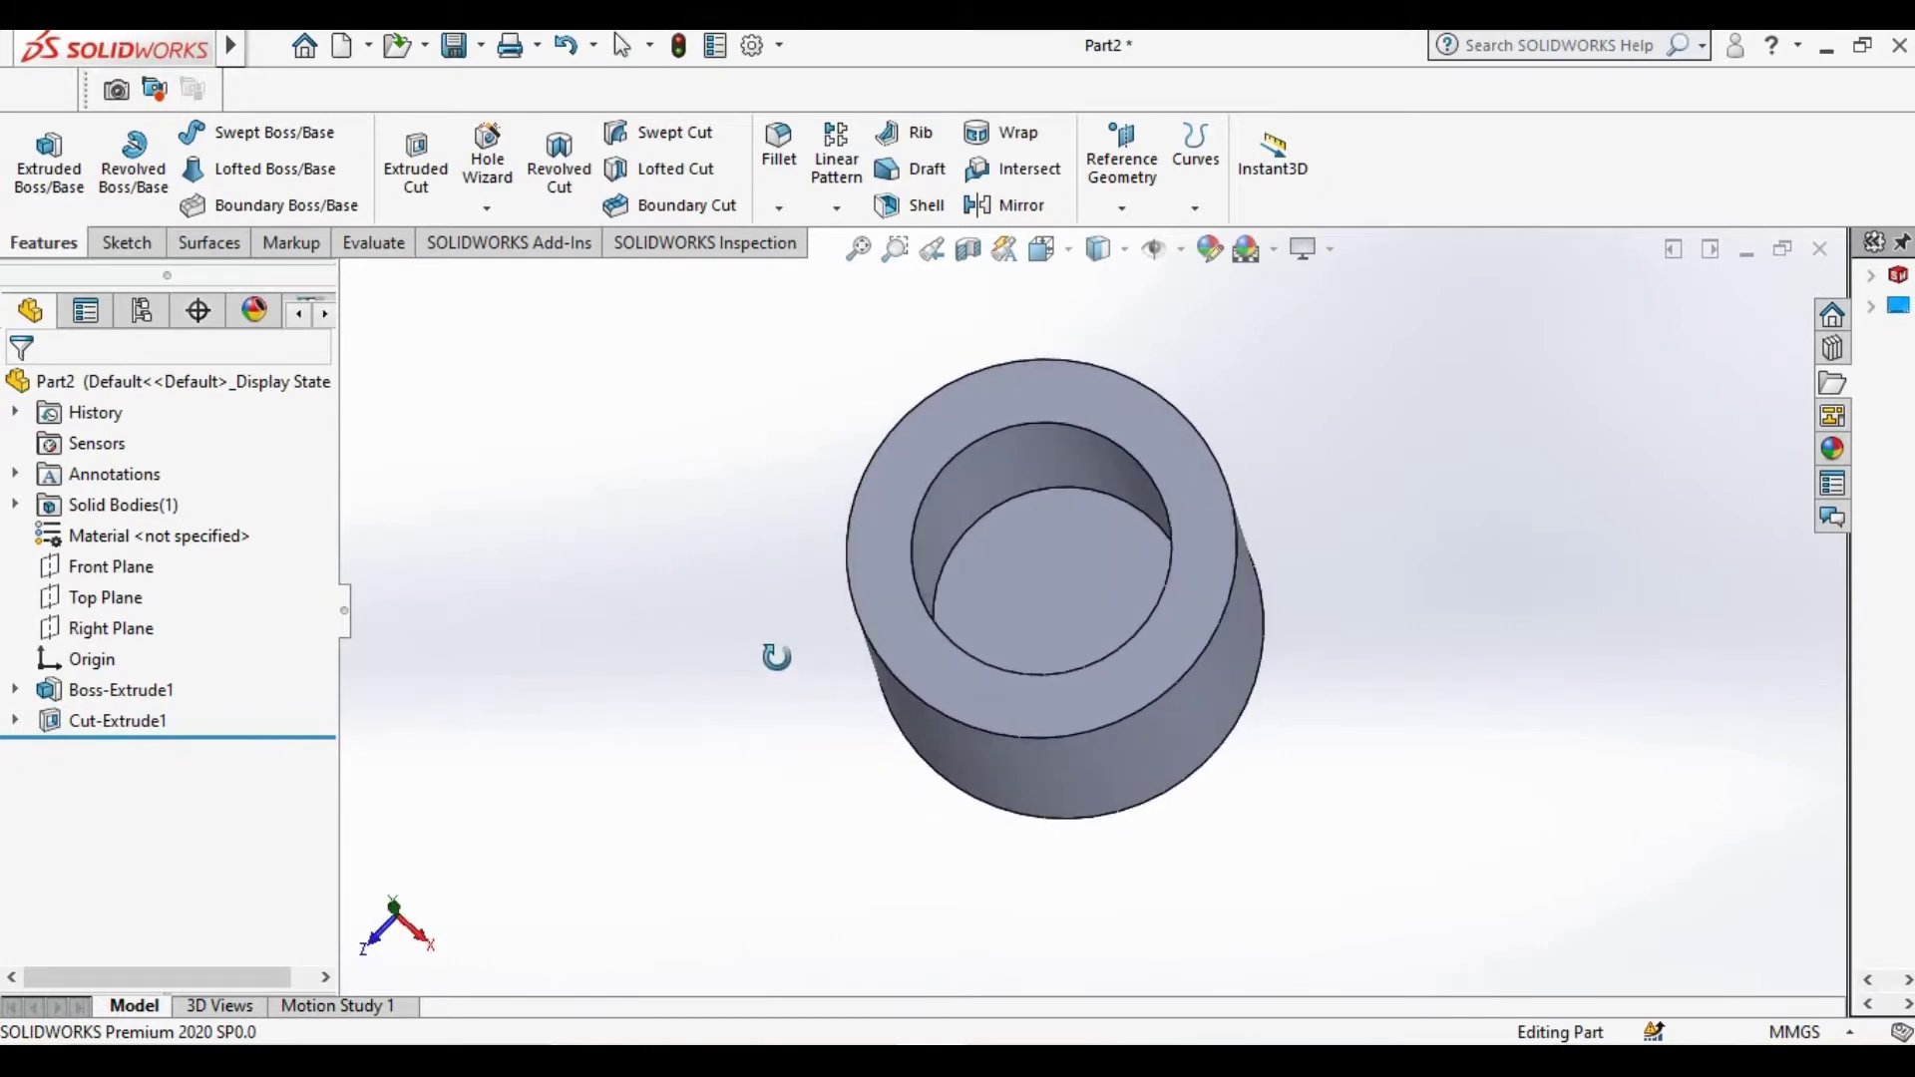
key("alt+Tab")
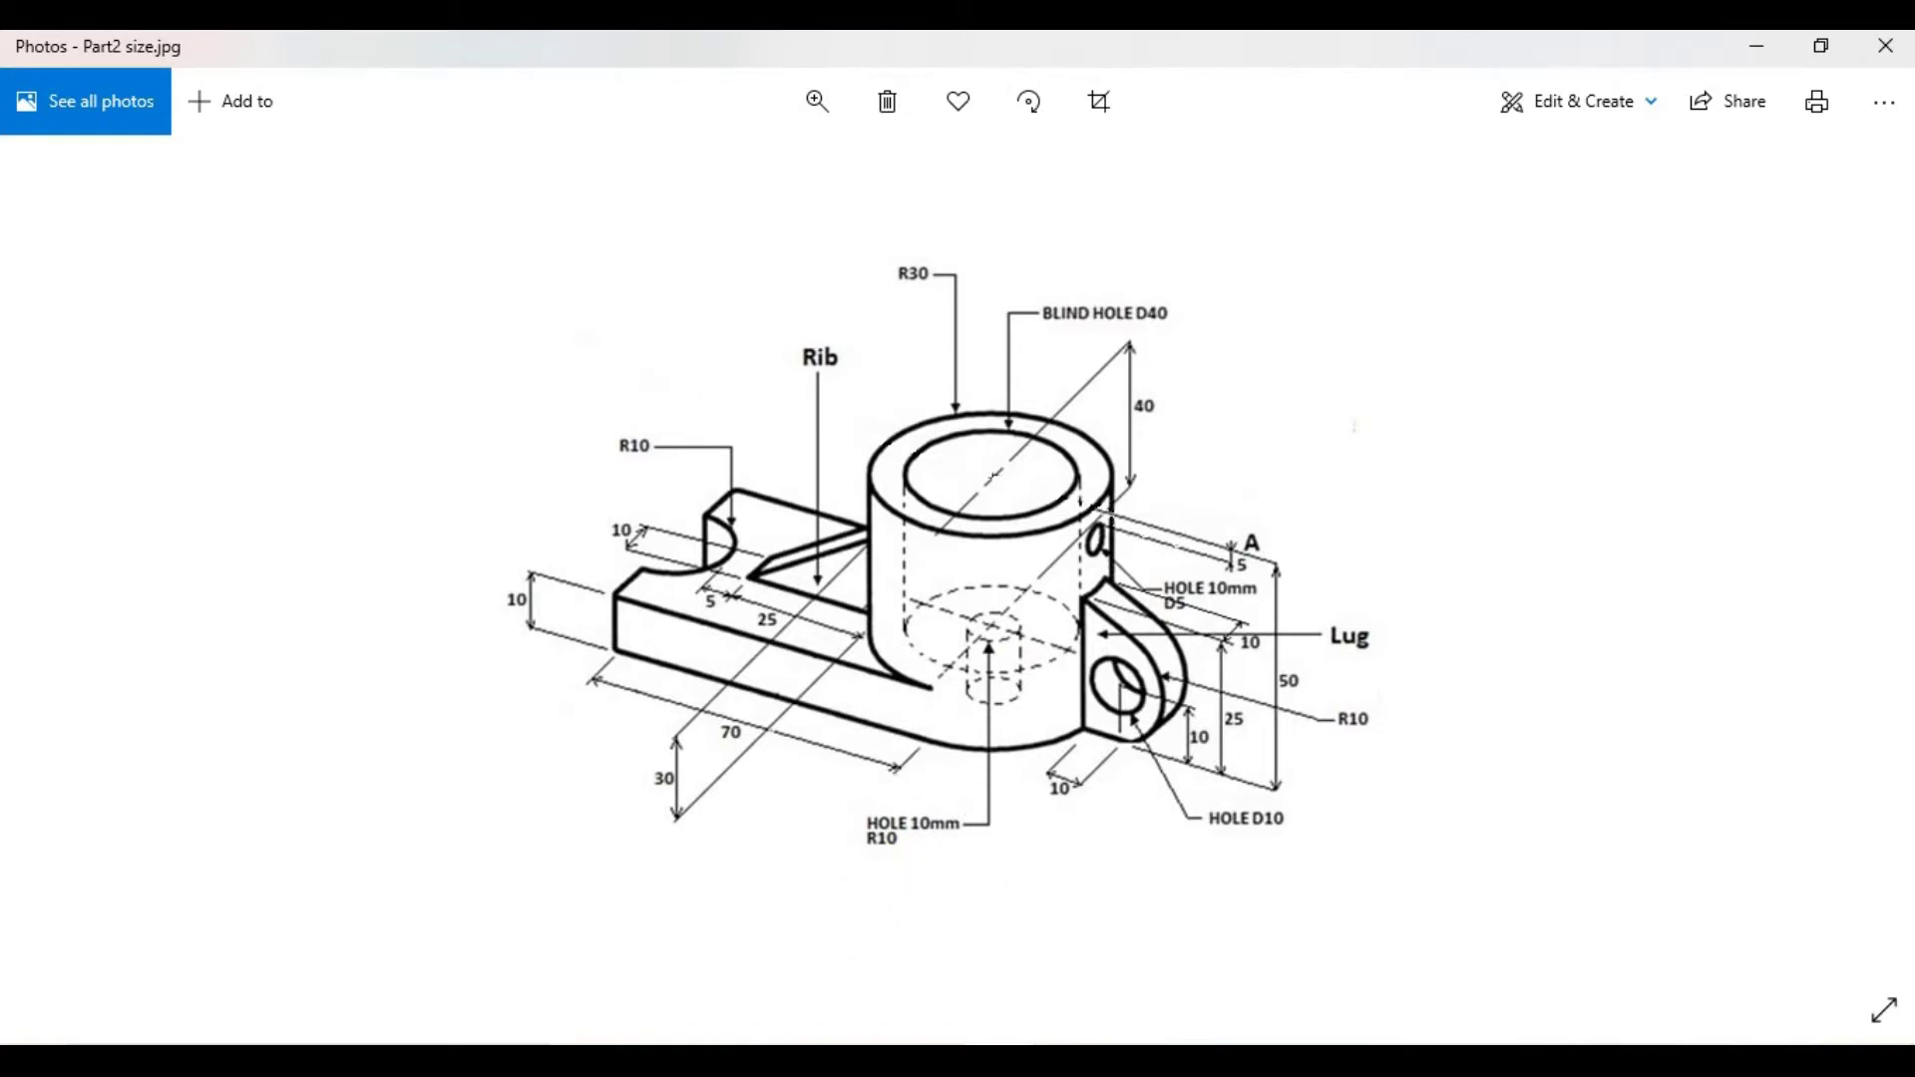
key("alt+Tab")
Sketch a 10 mm-radius circle centred on the bore floor, viewed normal
left_click(121, 242)
left_click(37, 150)
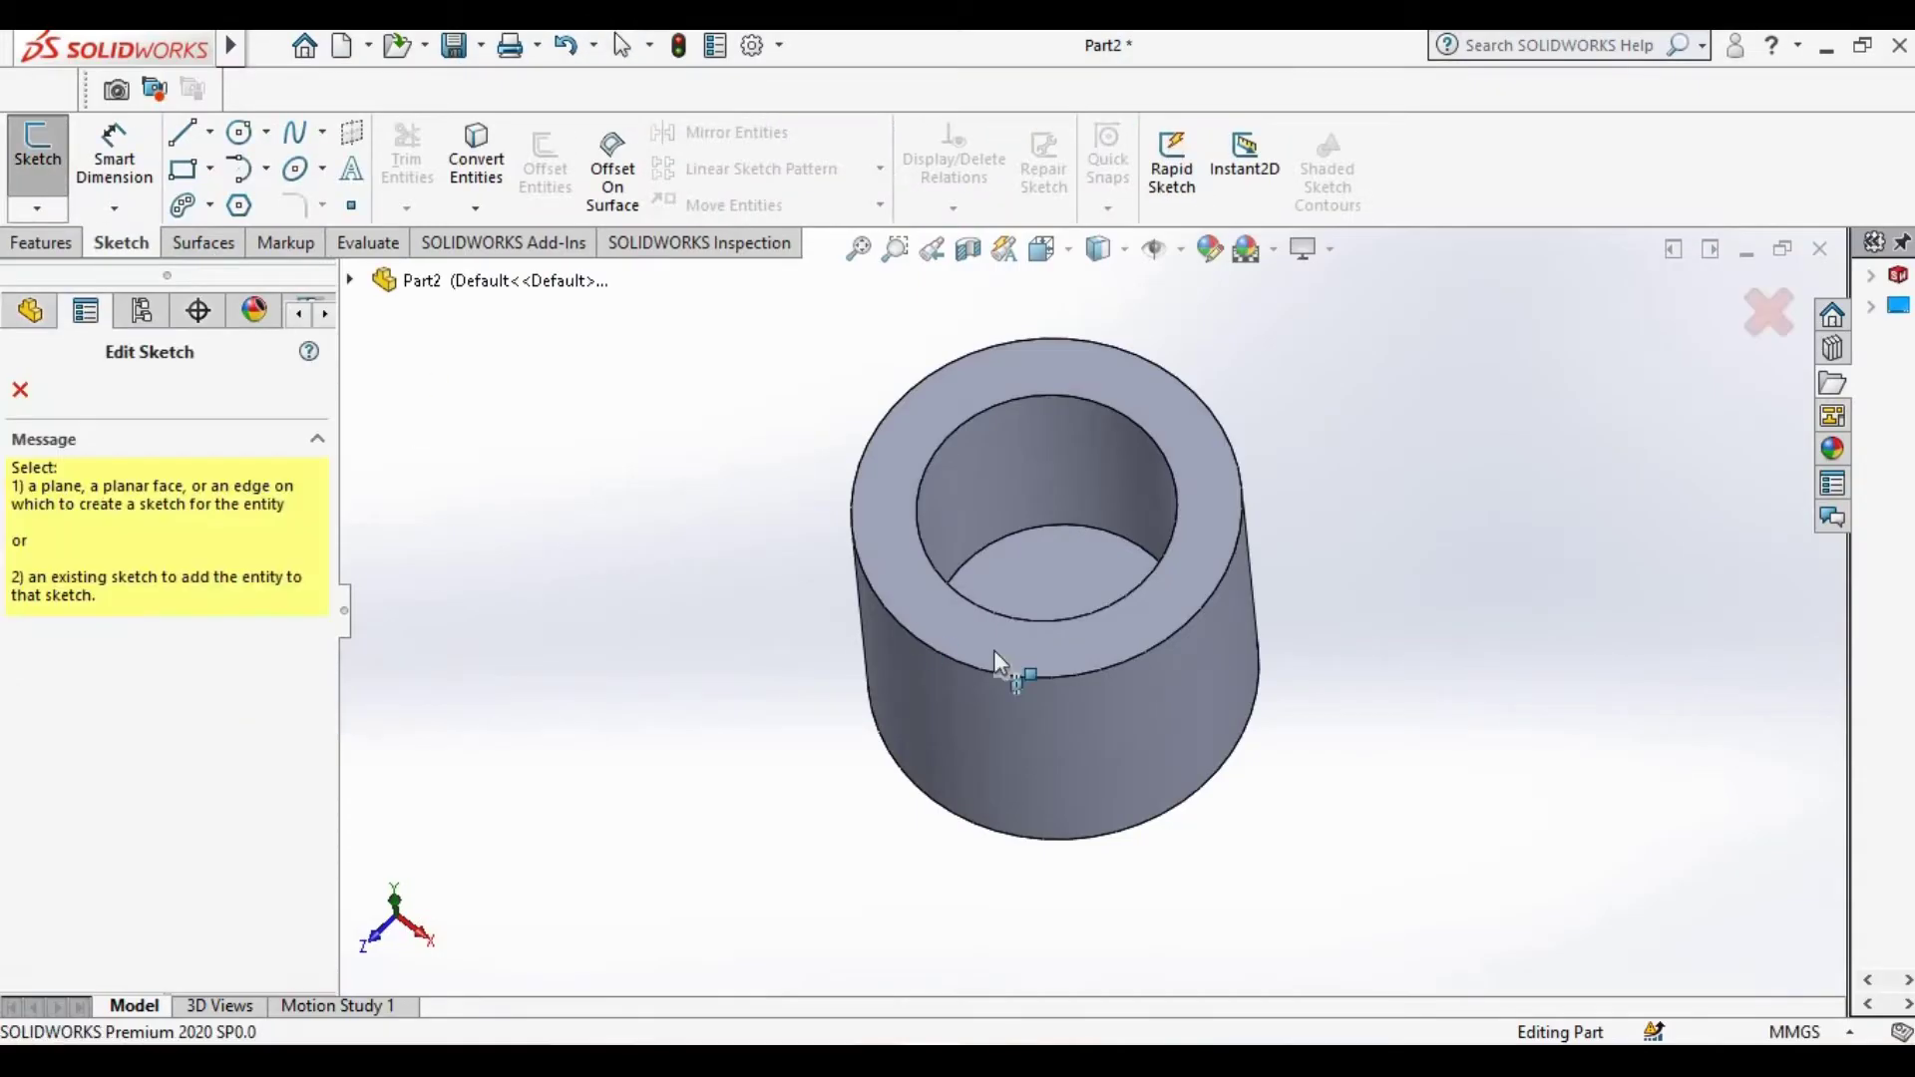
left_click(1075, 600)
left_click(119, 753)
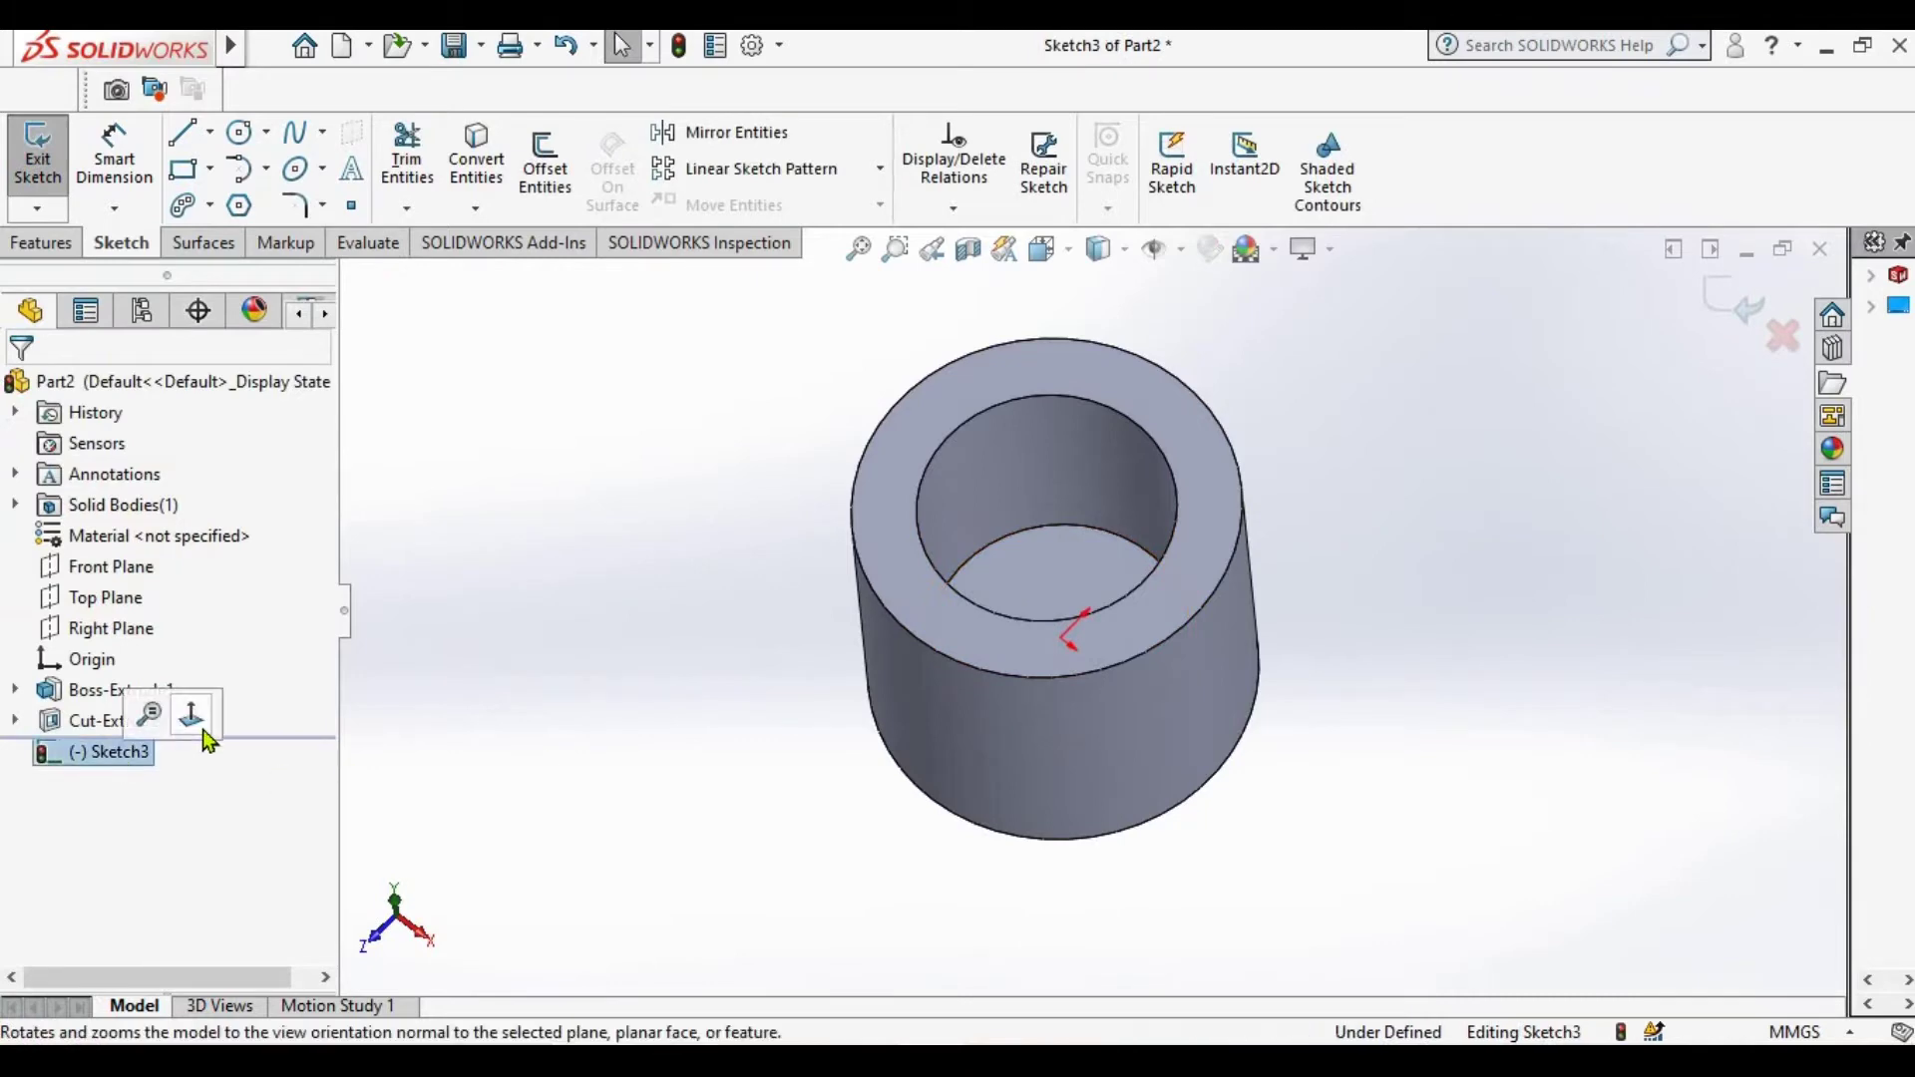
left_click(201, 728)
left_click(240, 132)
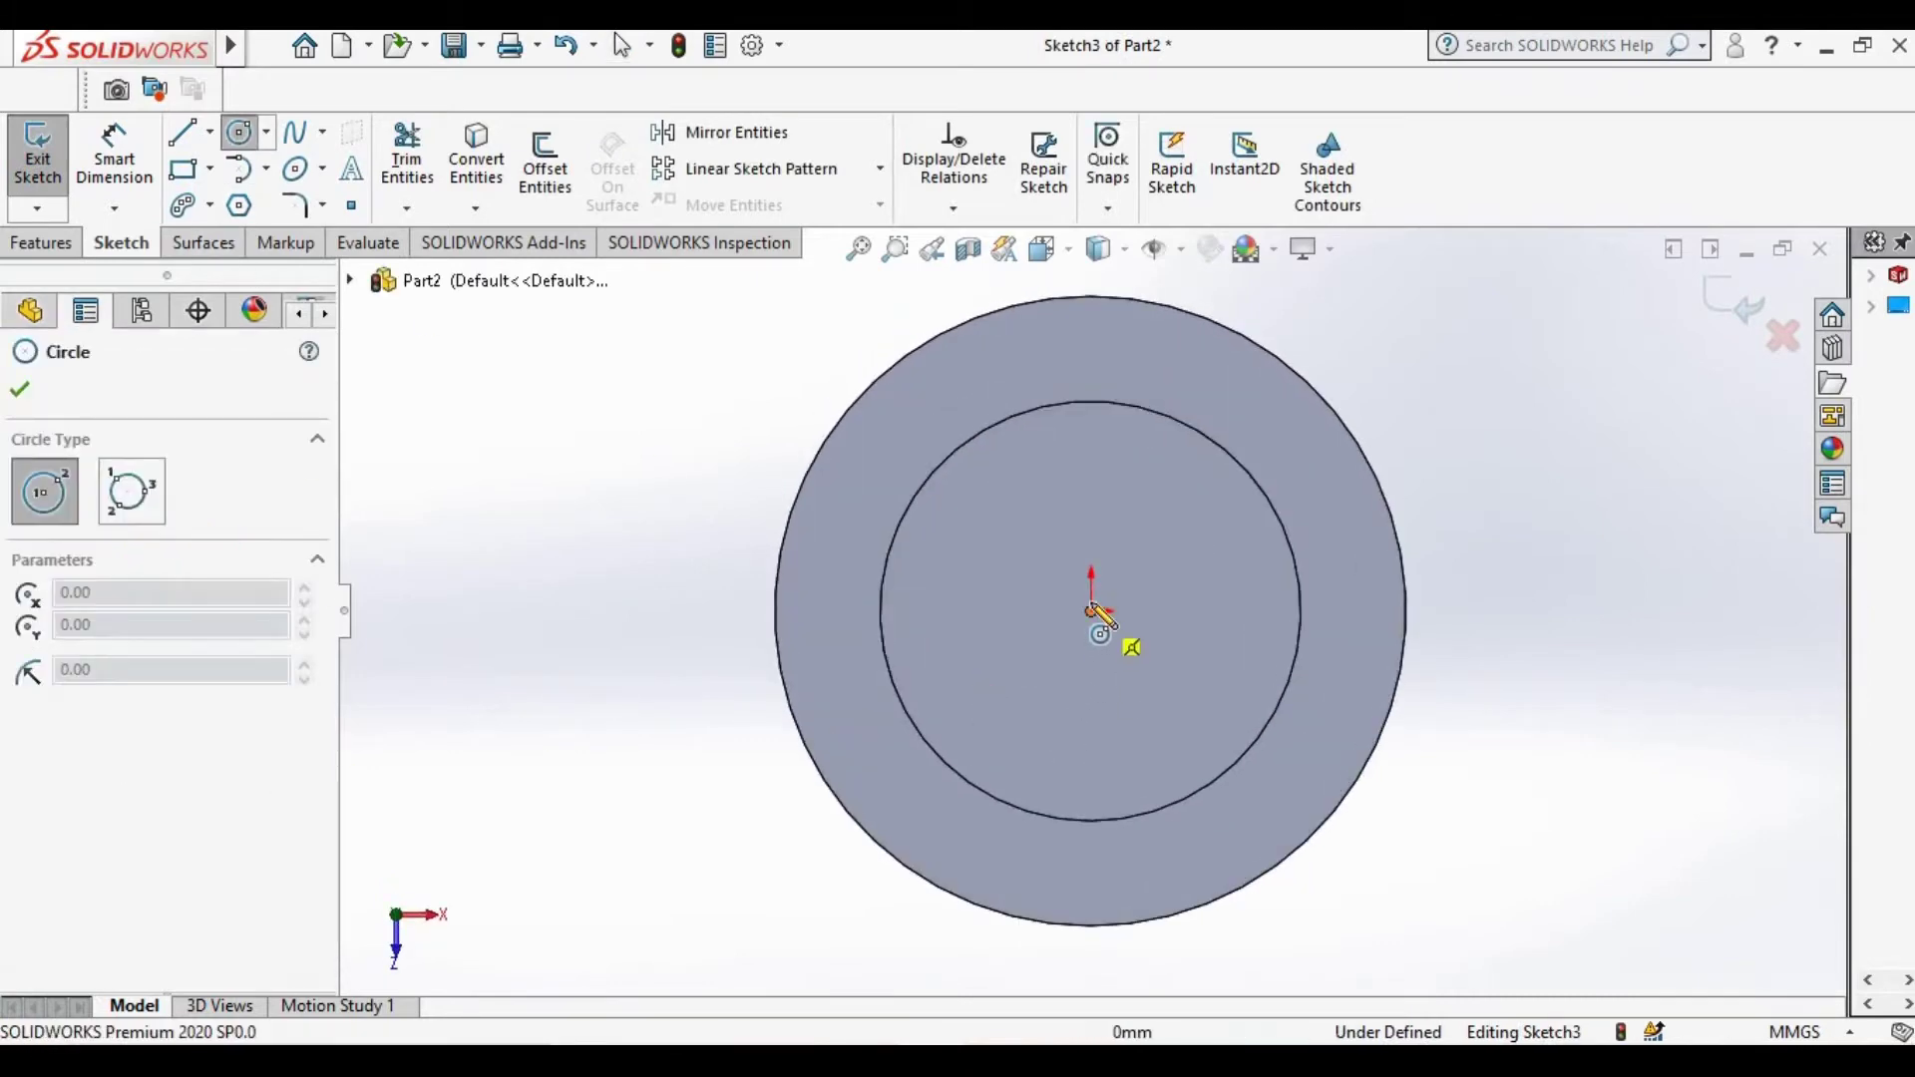
left_click_drag(1094, 610, 1147, 678)
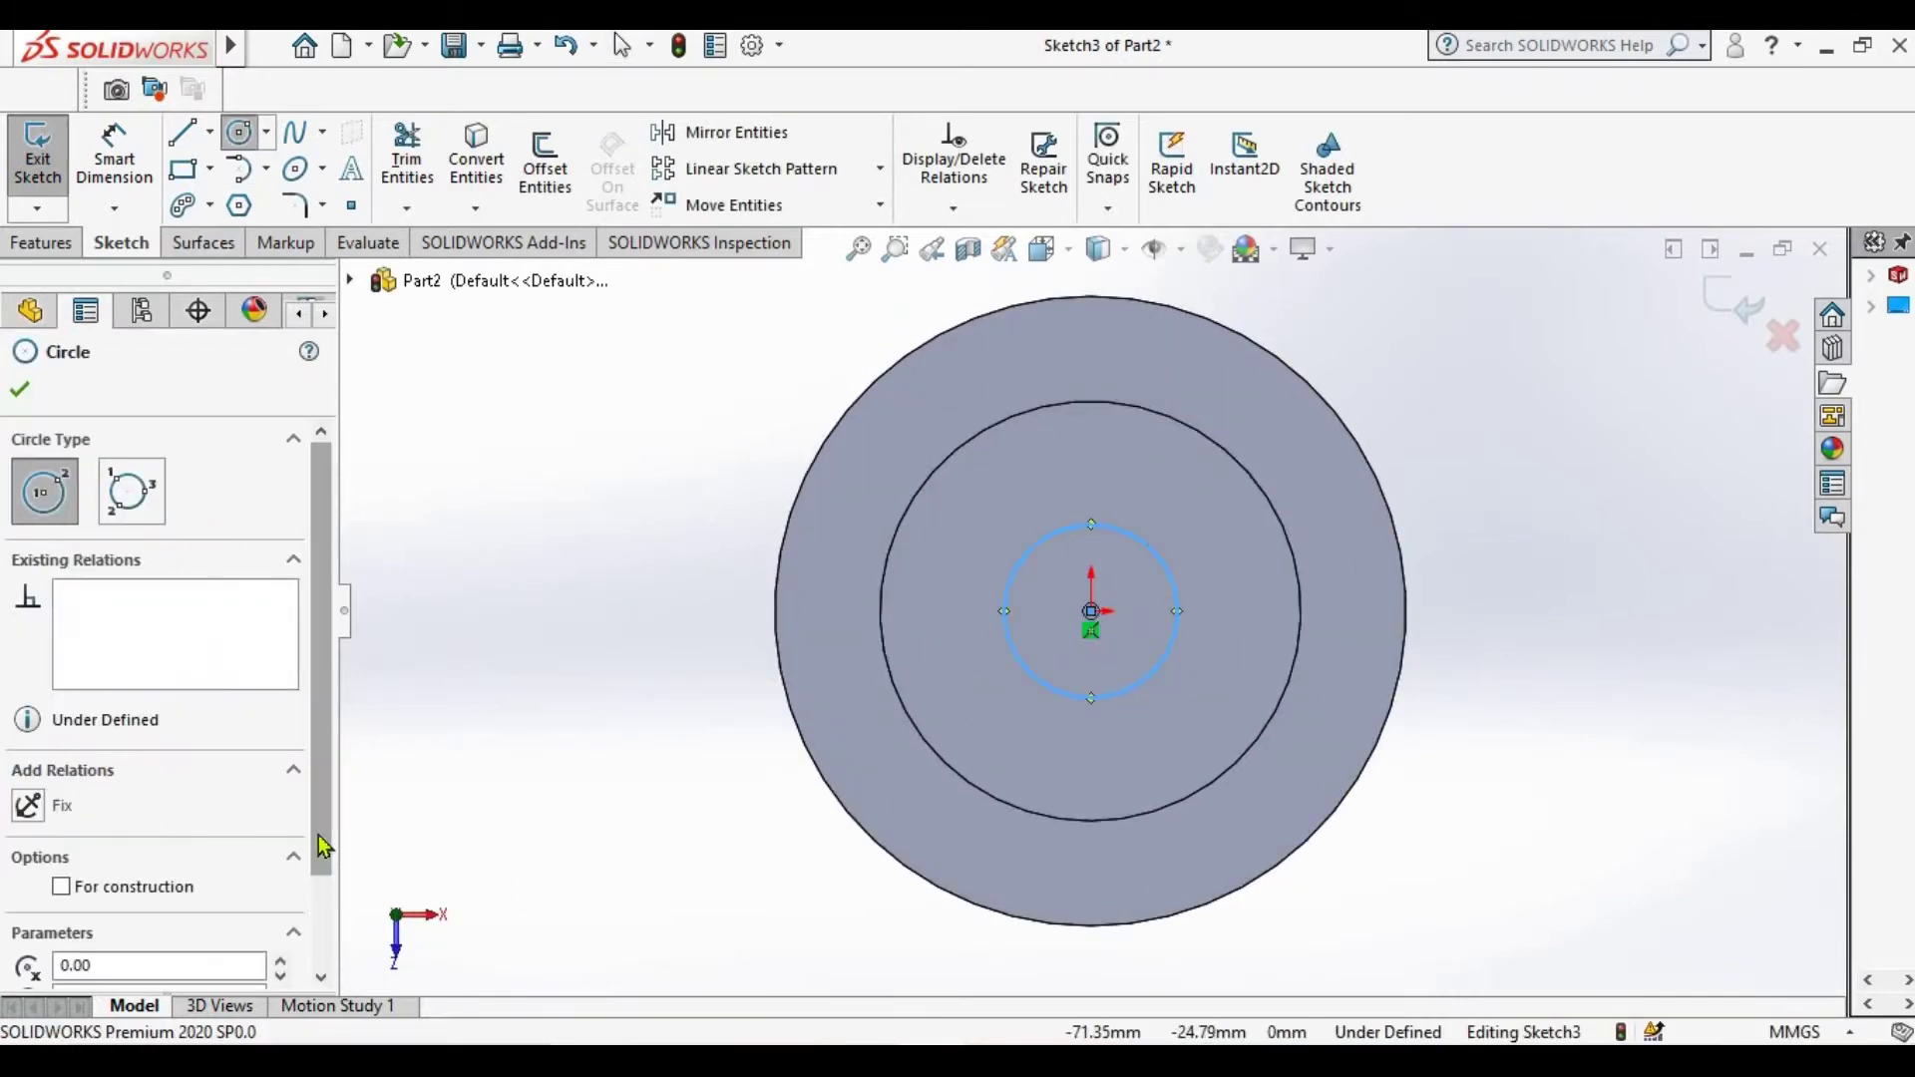
scroll(199, 965, "down", 2)
double_click(175, 923)
type("10")
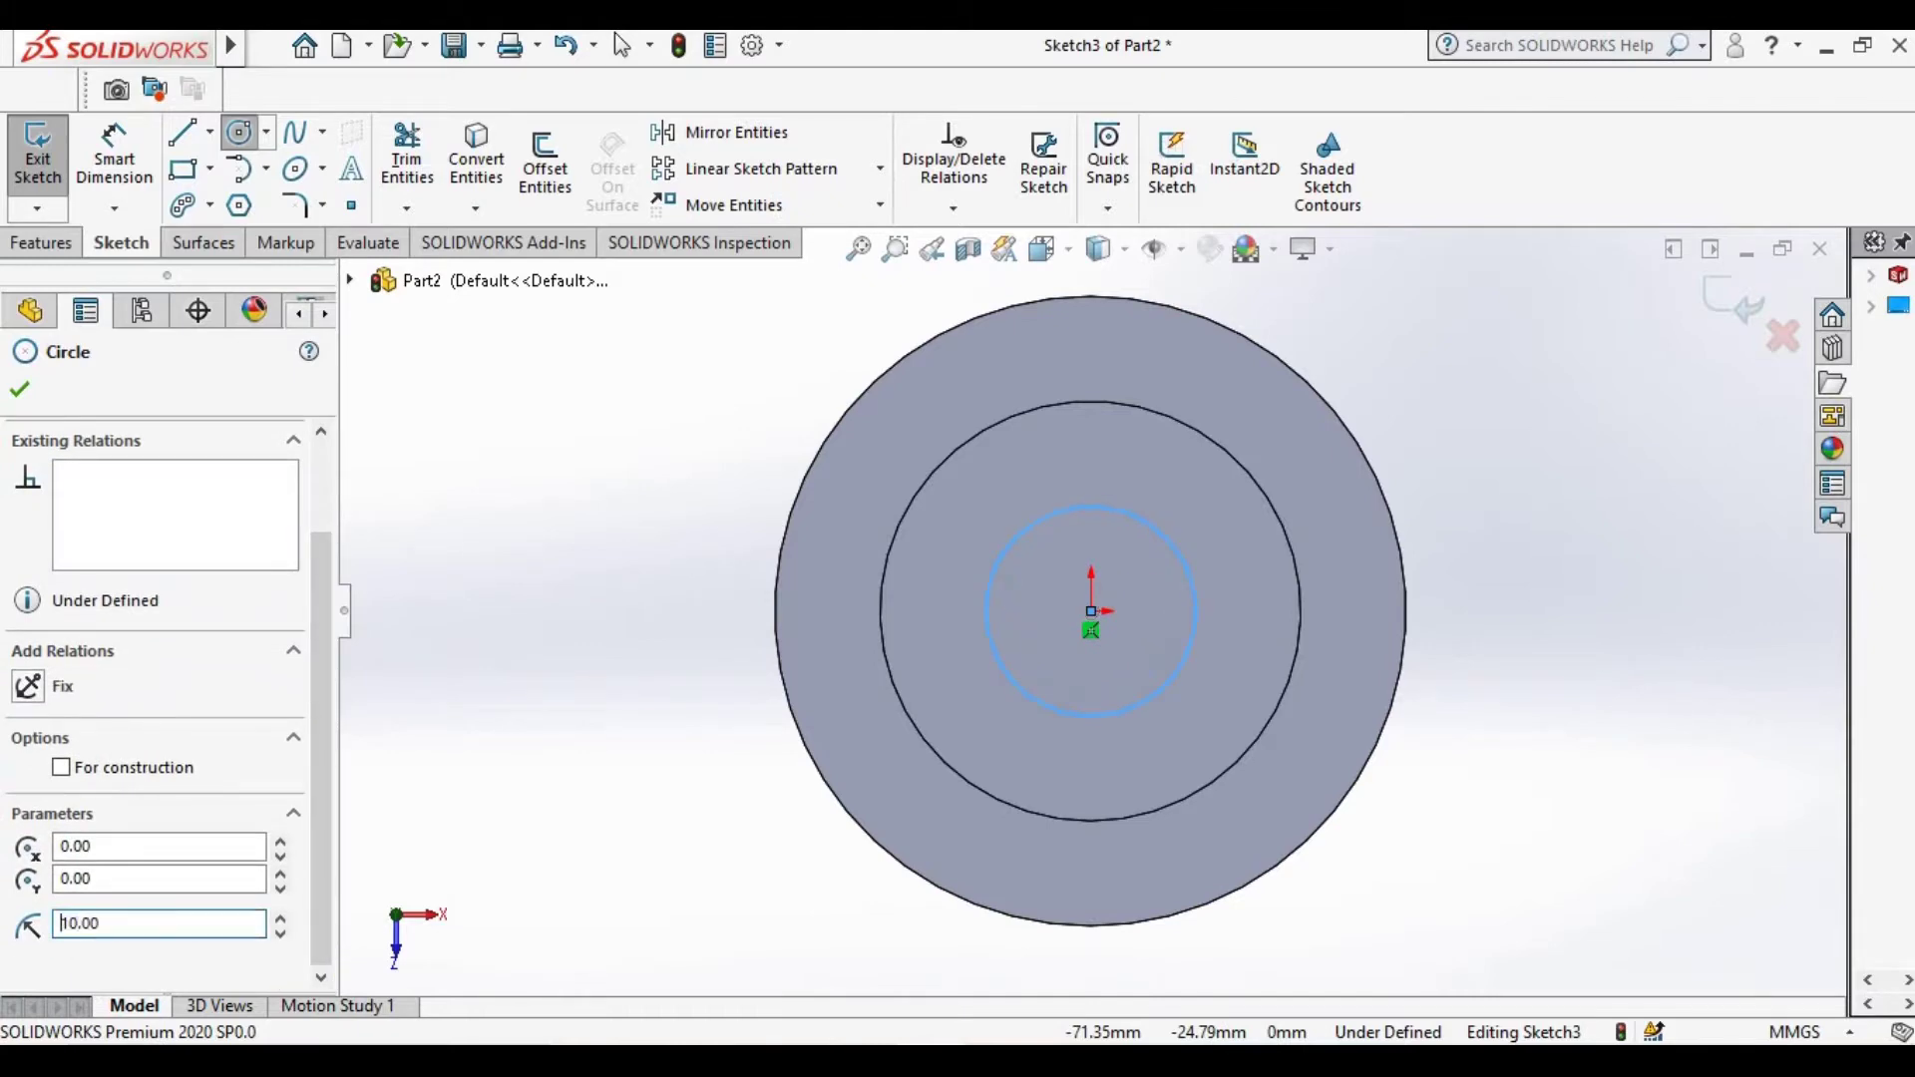
left_click(24, 398)
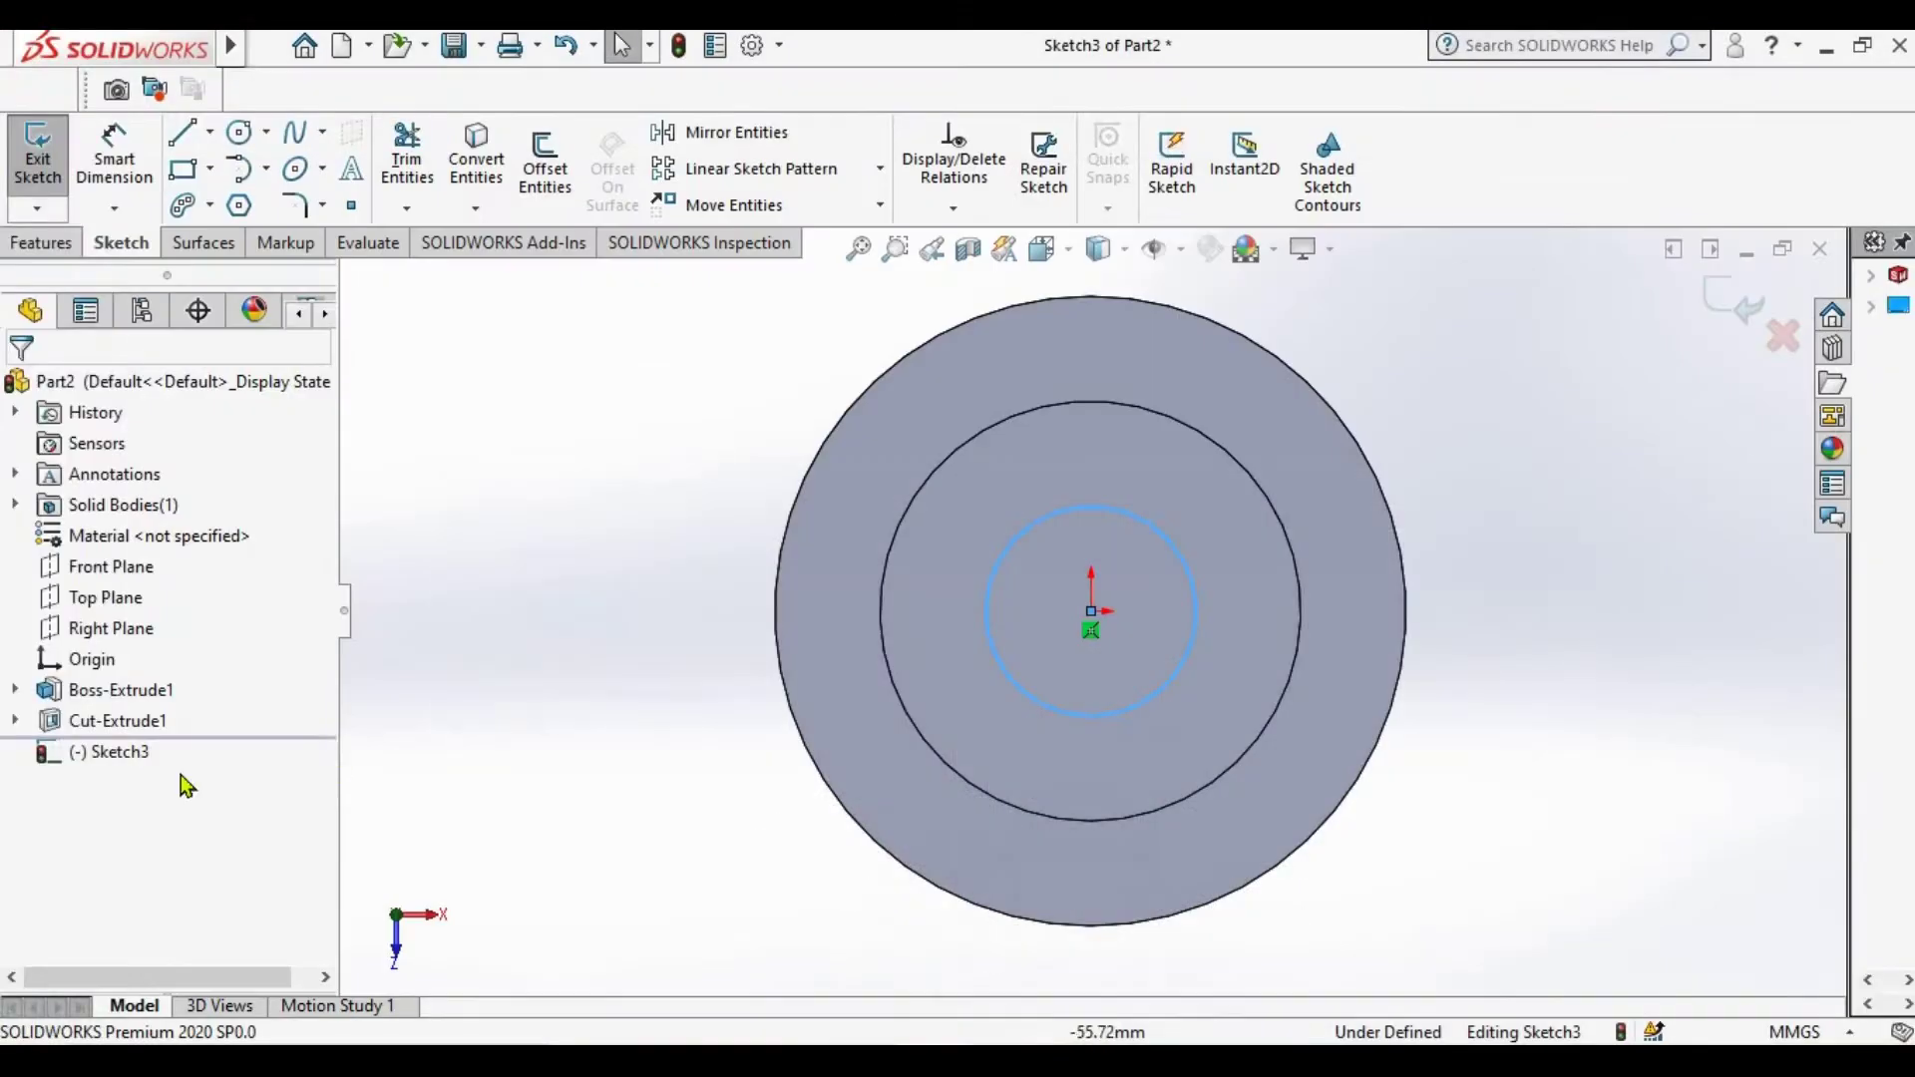
Cut the circle Through All as Cut-Extrude2, then fit and show the part isometrically
left_click(39, 242)
left_click(416, 164)
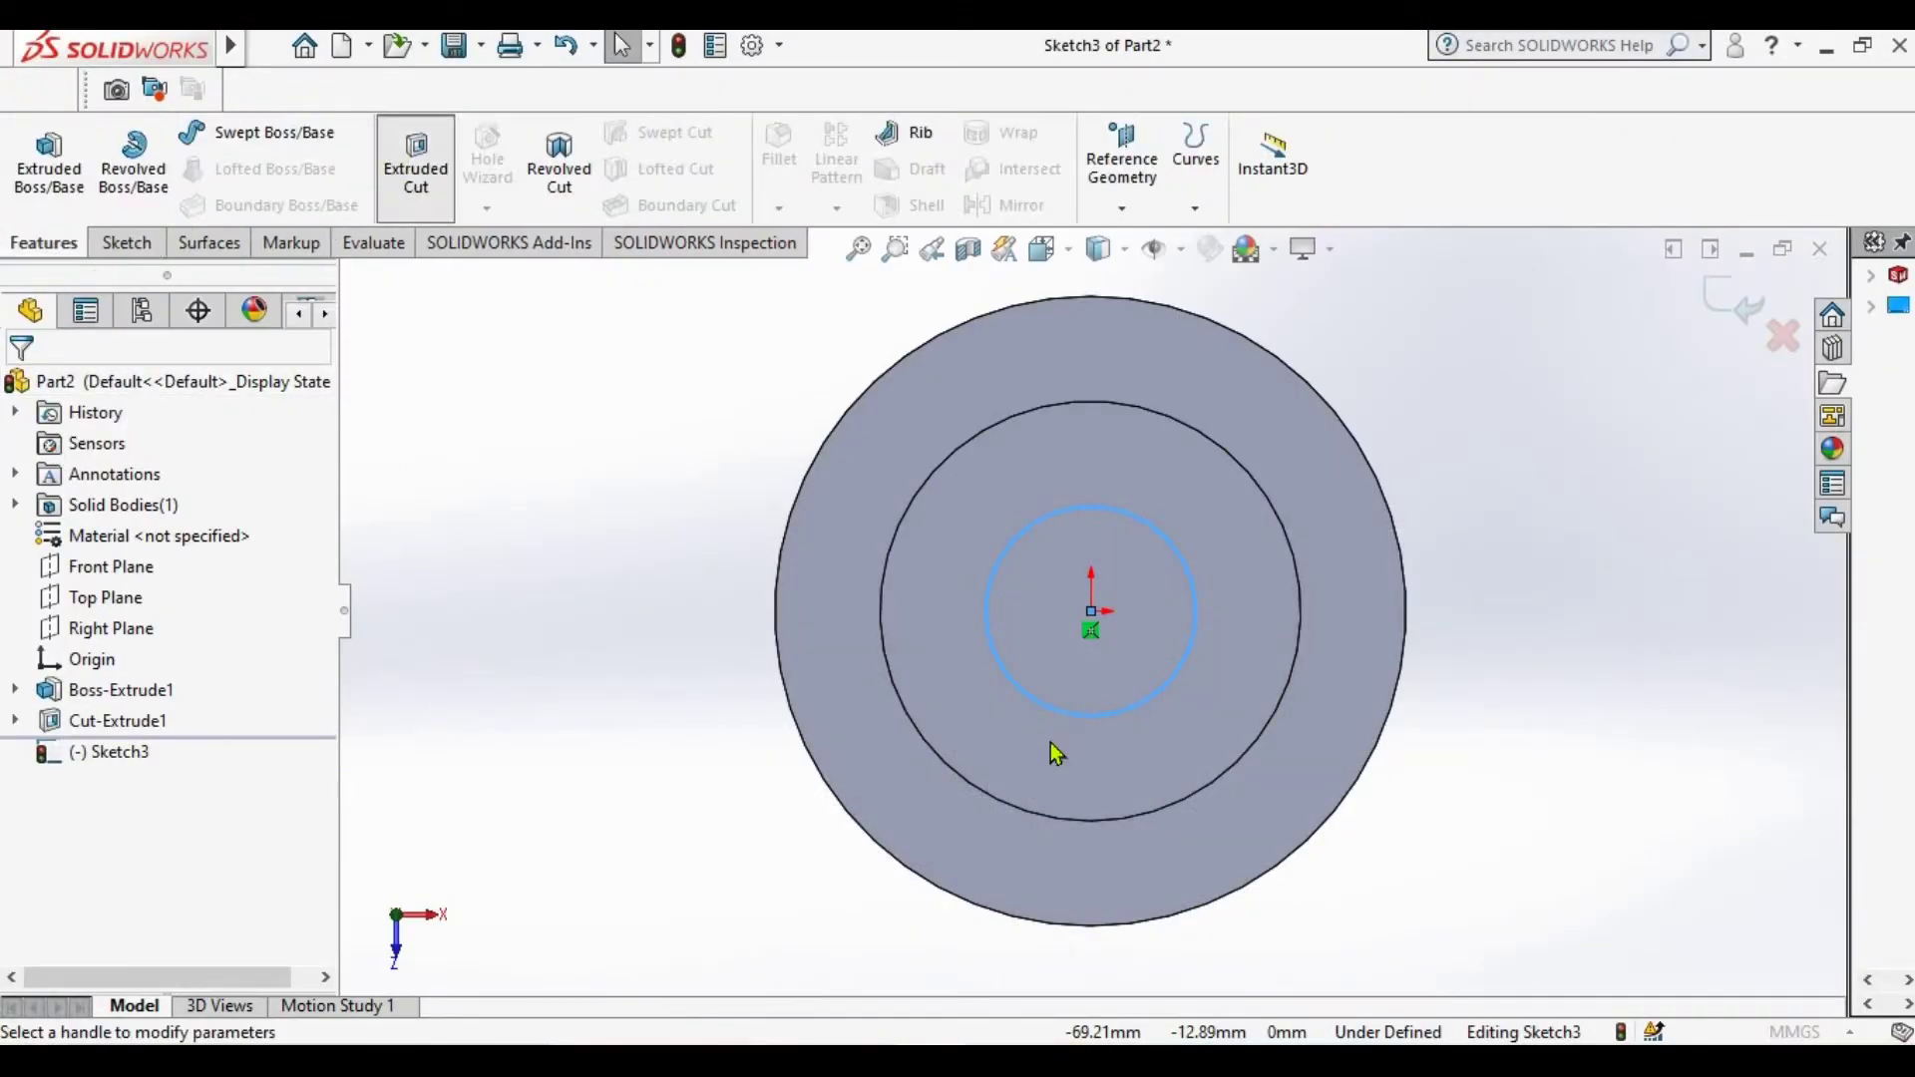
left_click(290, 558)
left_click(248, 601)
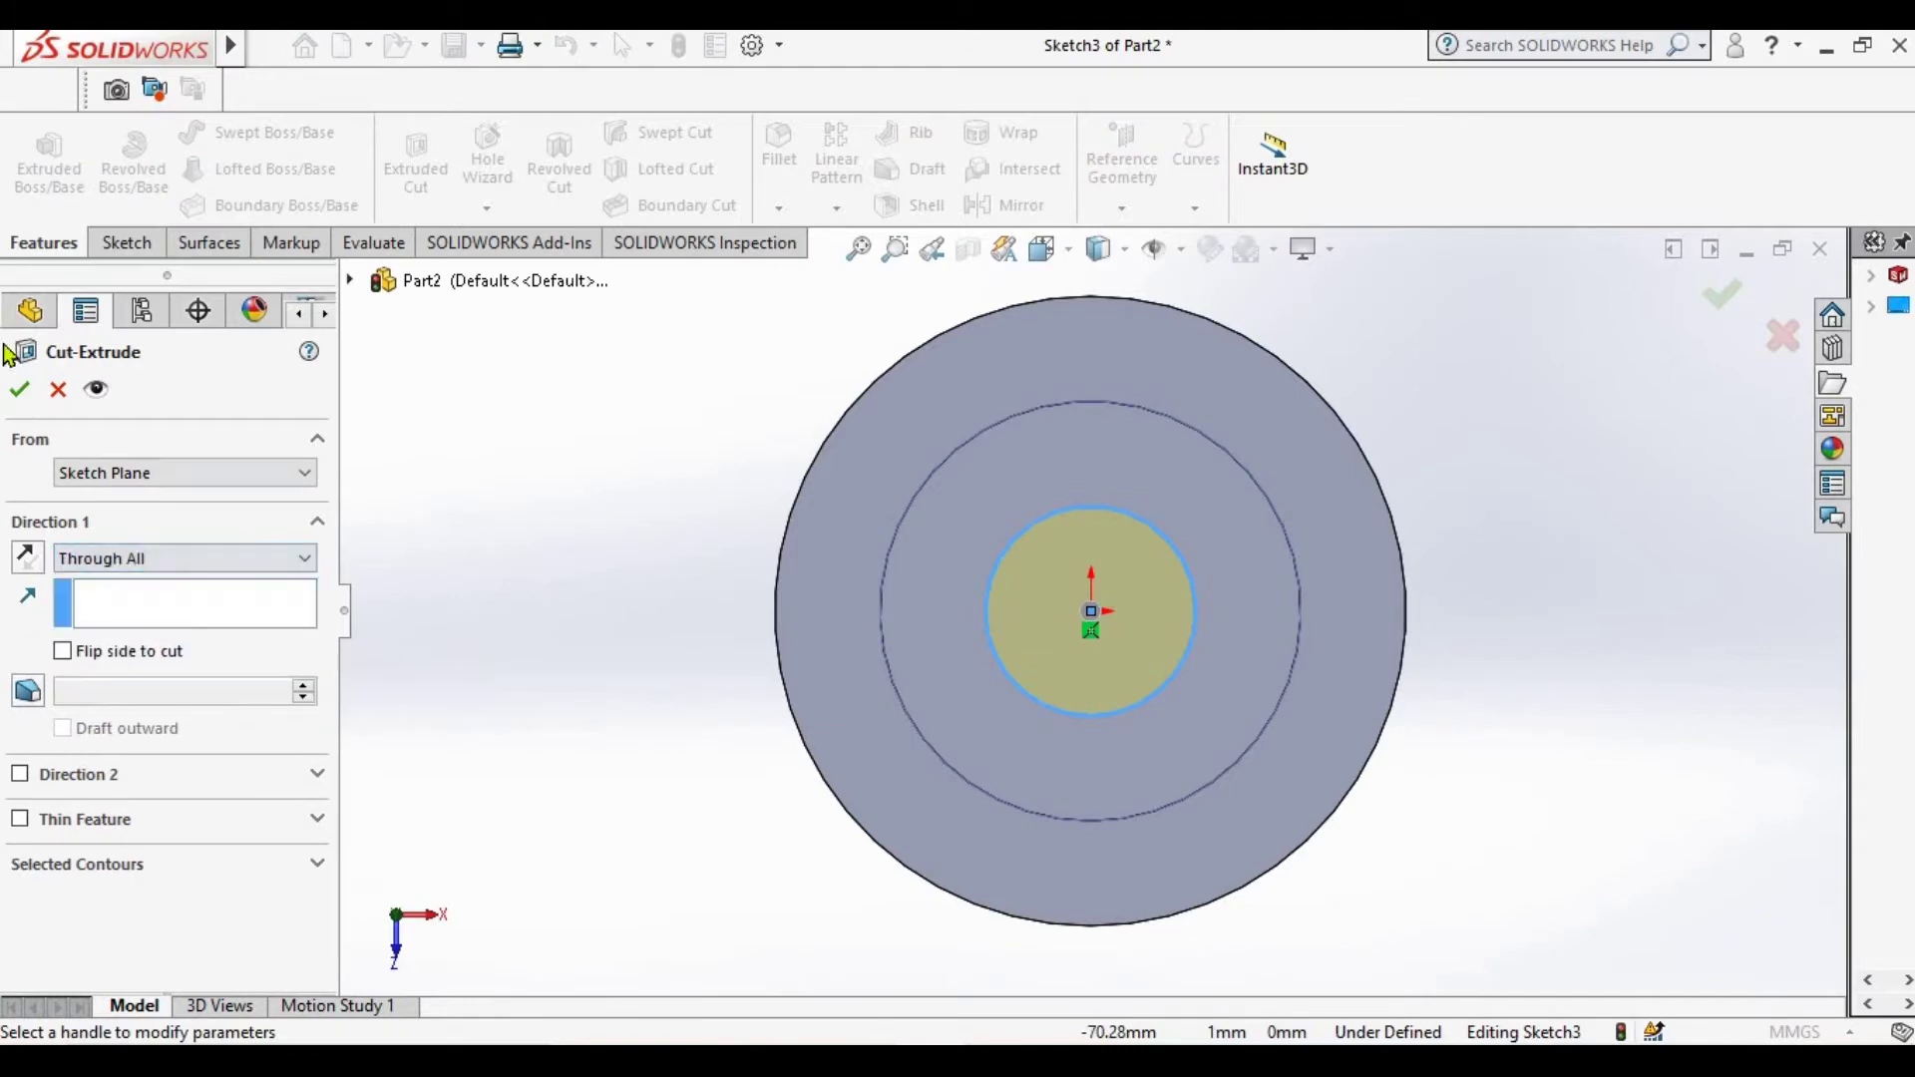
middle_click_drag(697, 846, 670, 527)
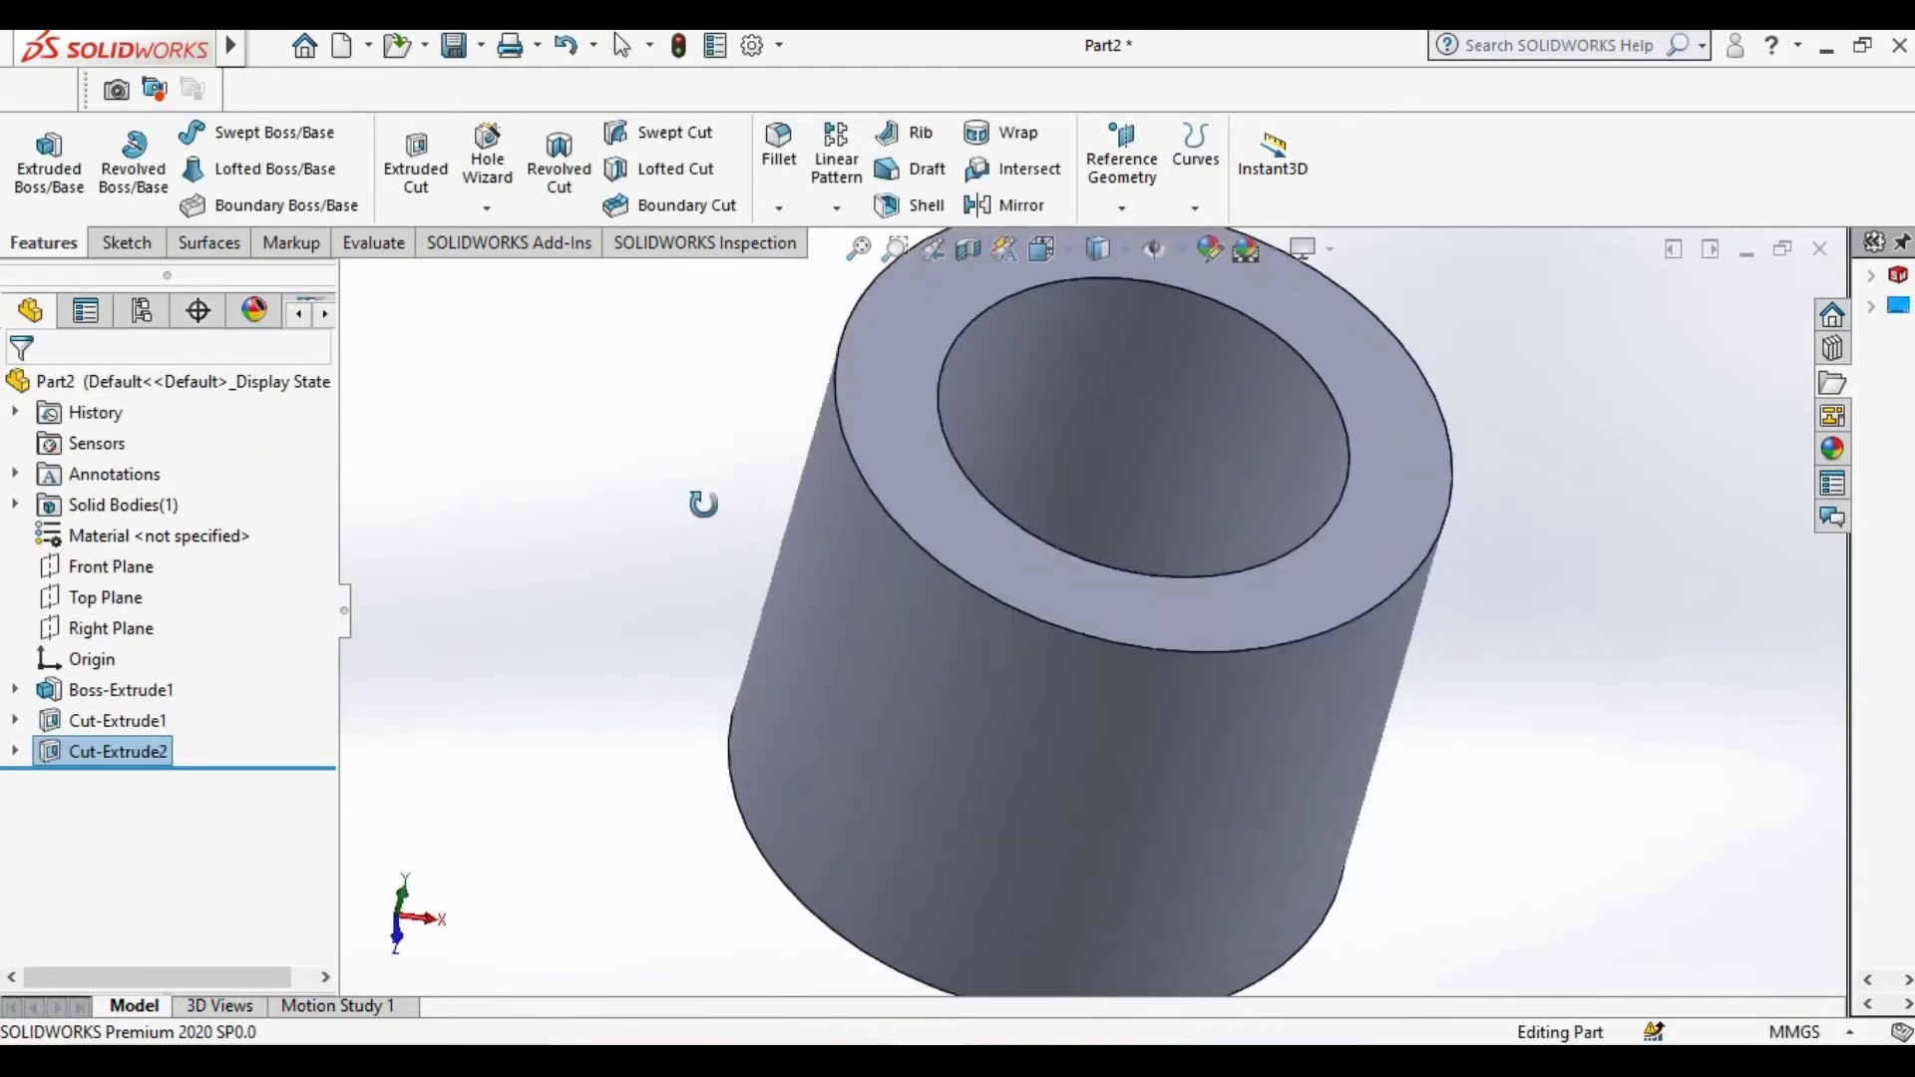
middle_click_drag(670, 526, 642, 615)
key("f")
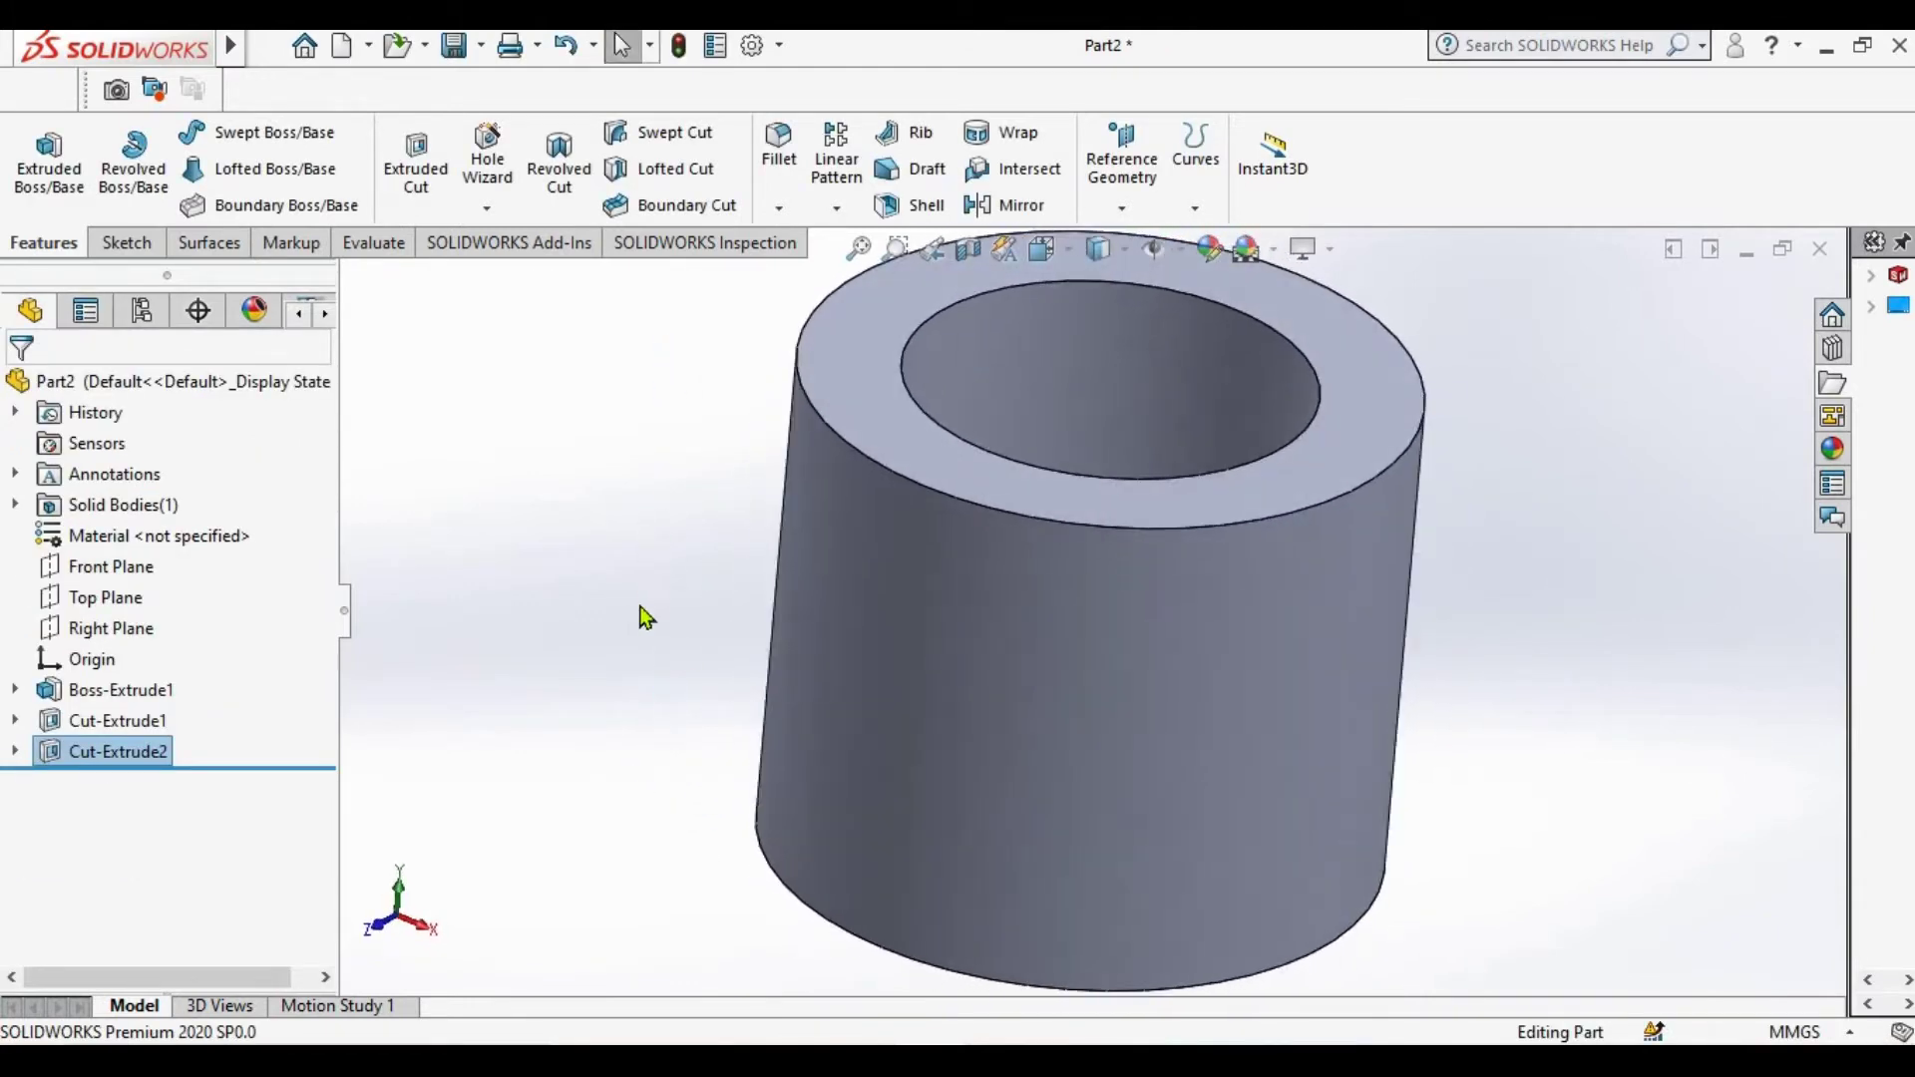
key("ctrl+7")
left_click(1124, 248)
left_click(1099, 407)
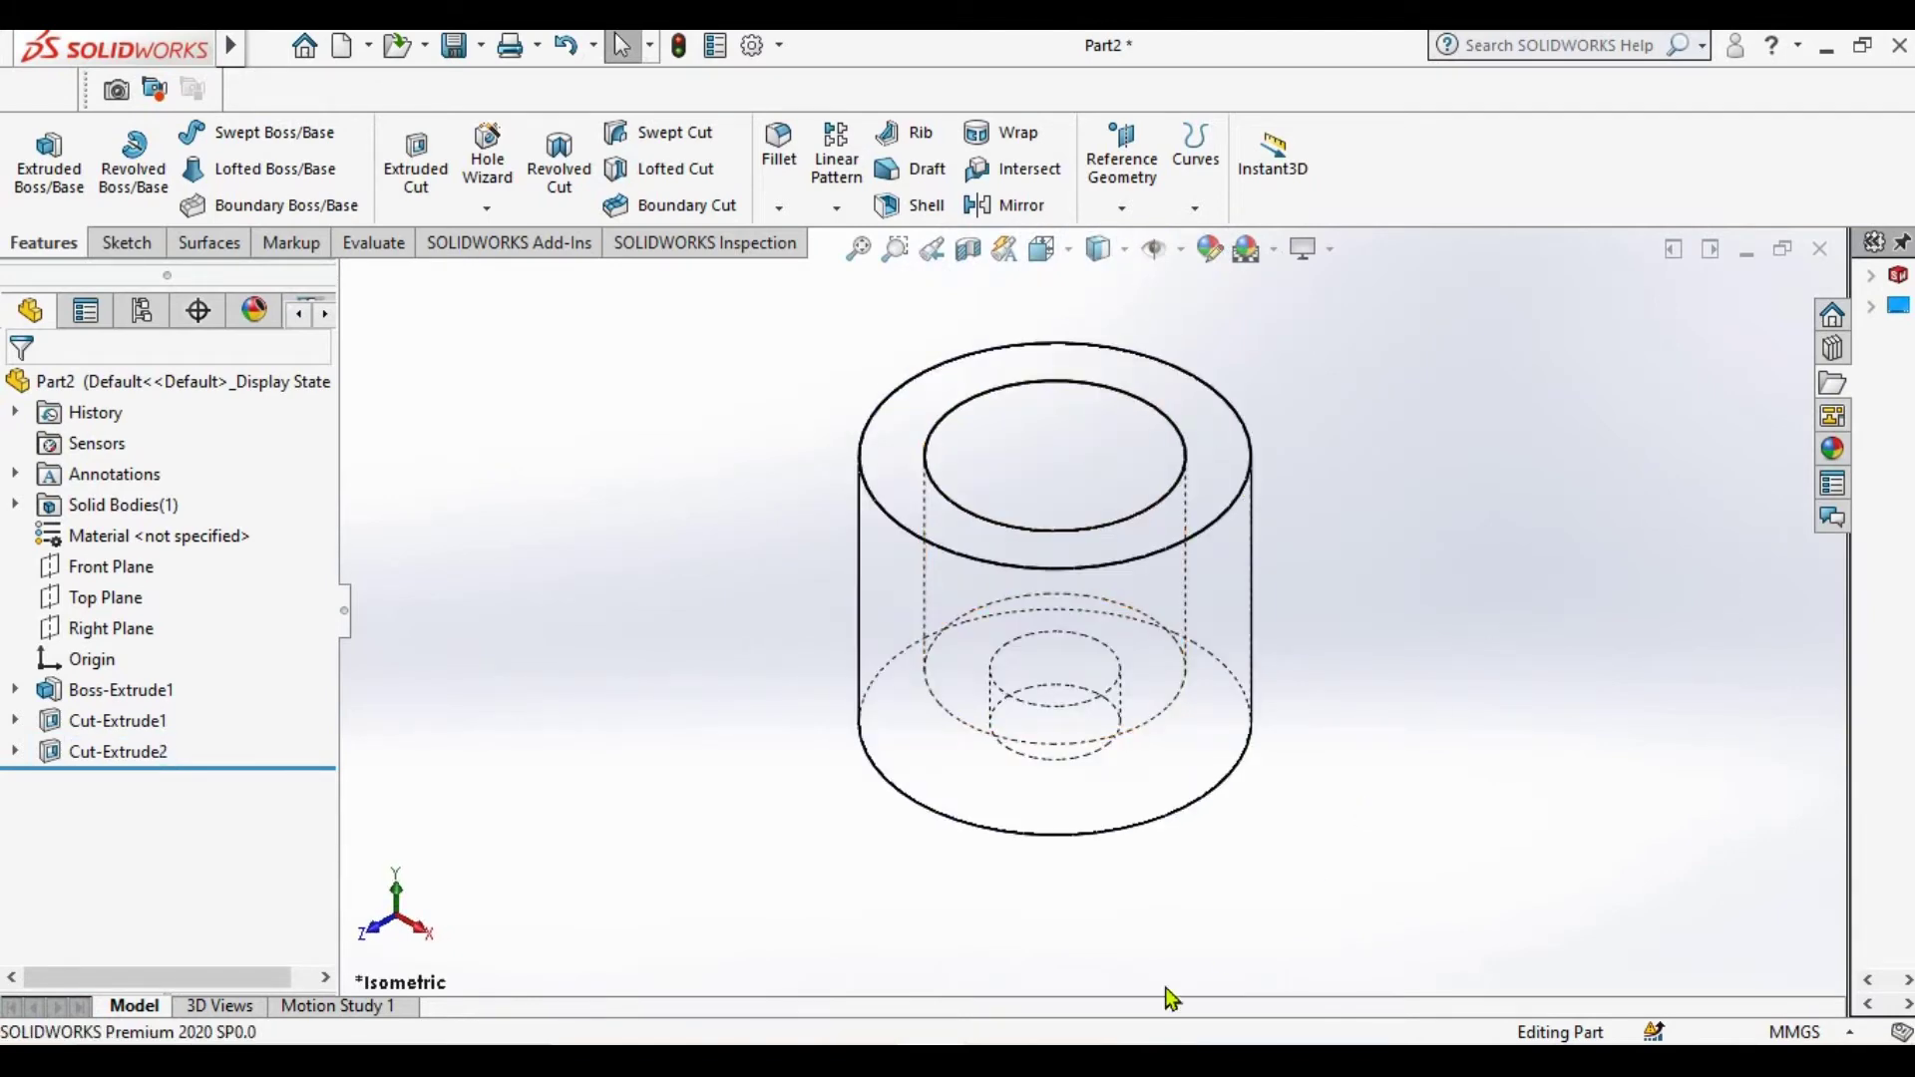
key("alt+Tab")
key("alt+Tab")
key("alt+Tab")
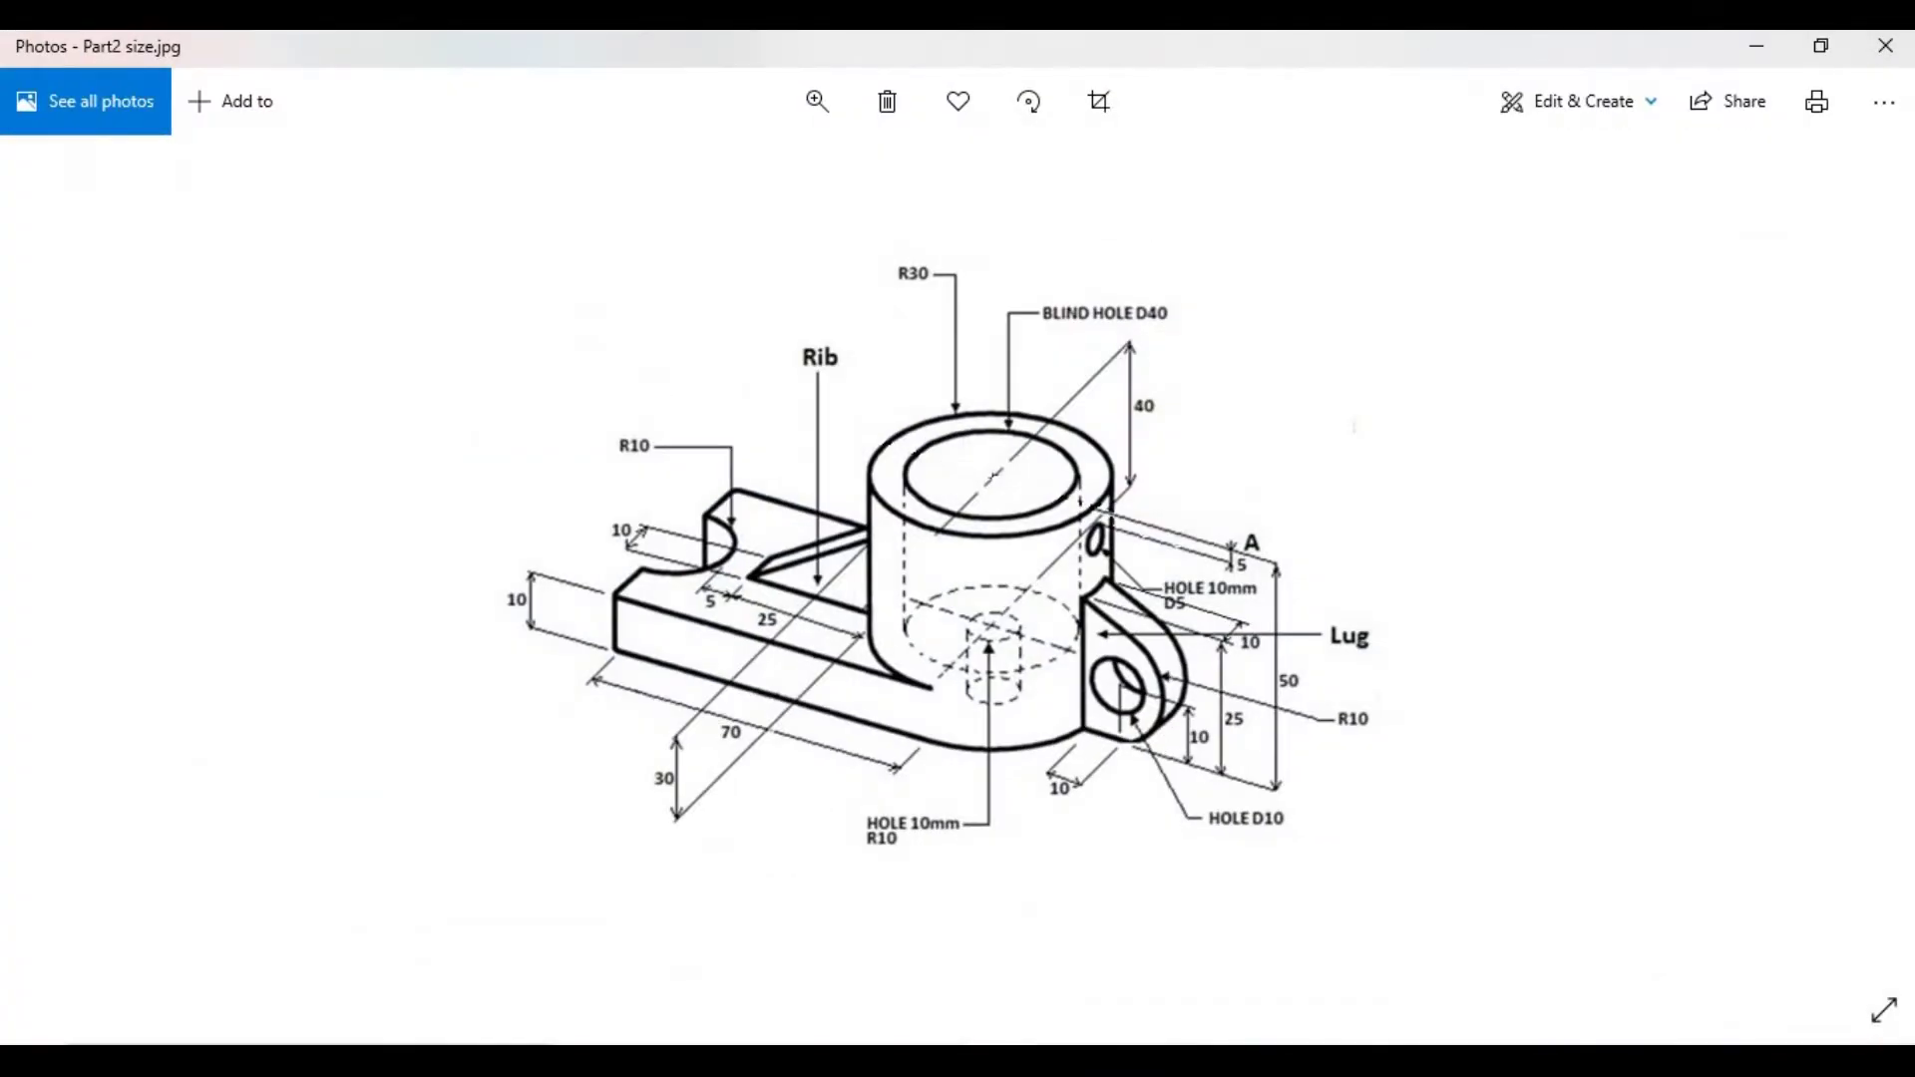
key("alt+Tab")
left_click(1126, 251)
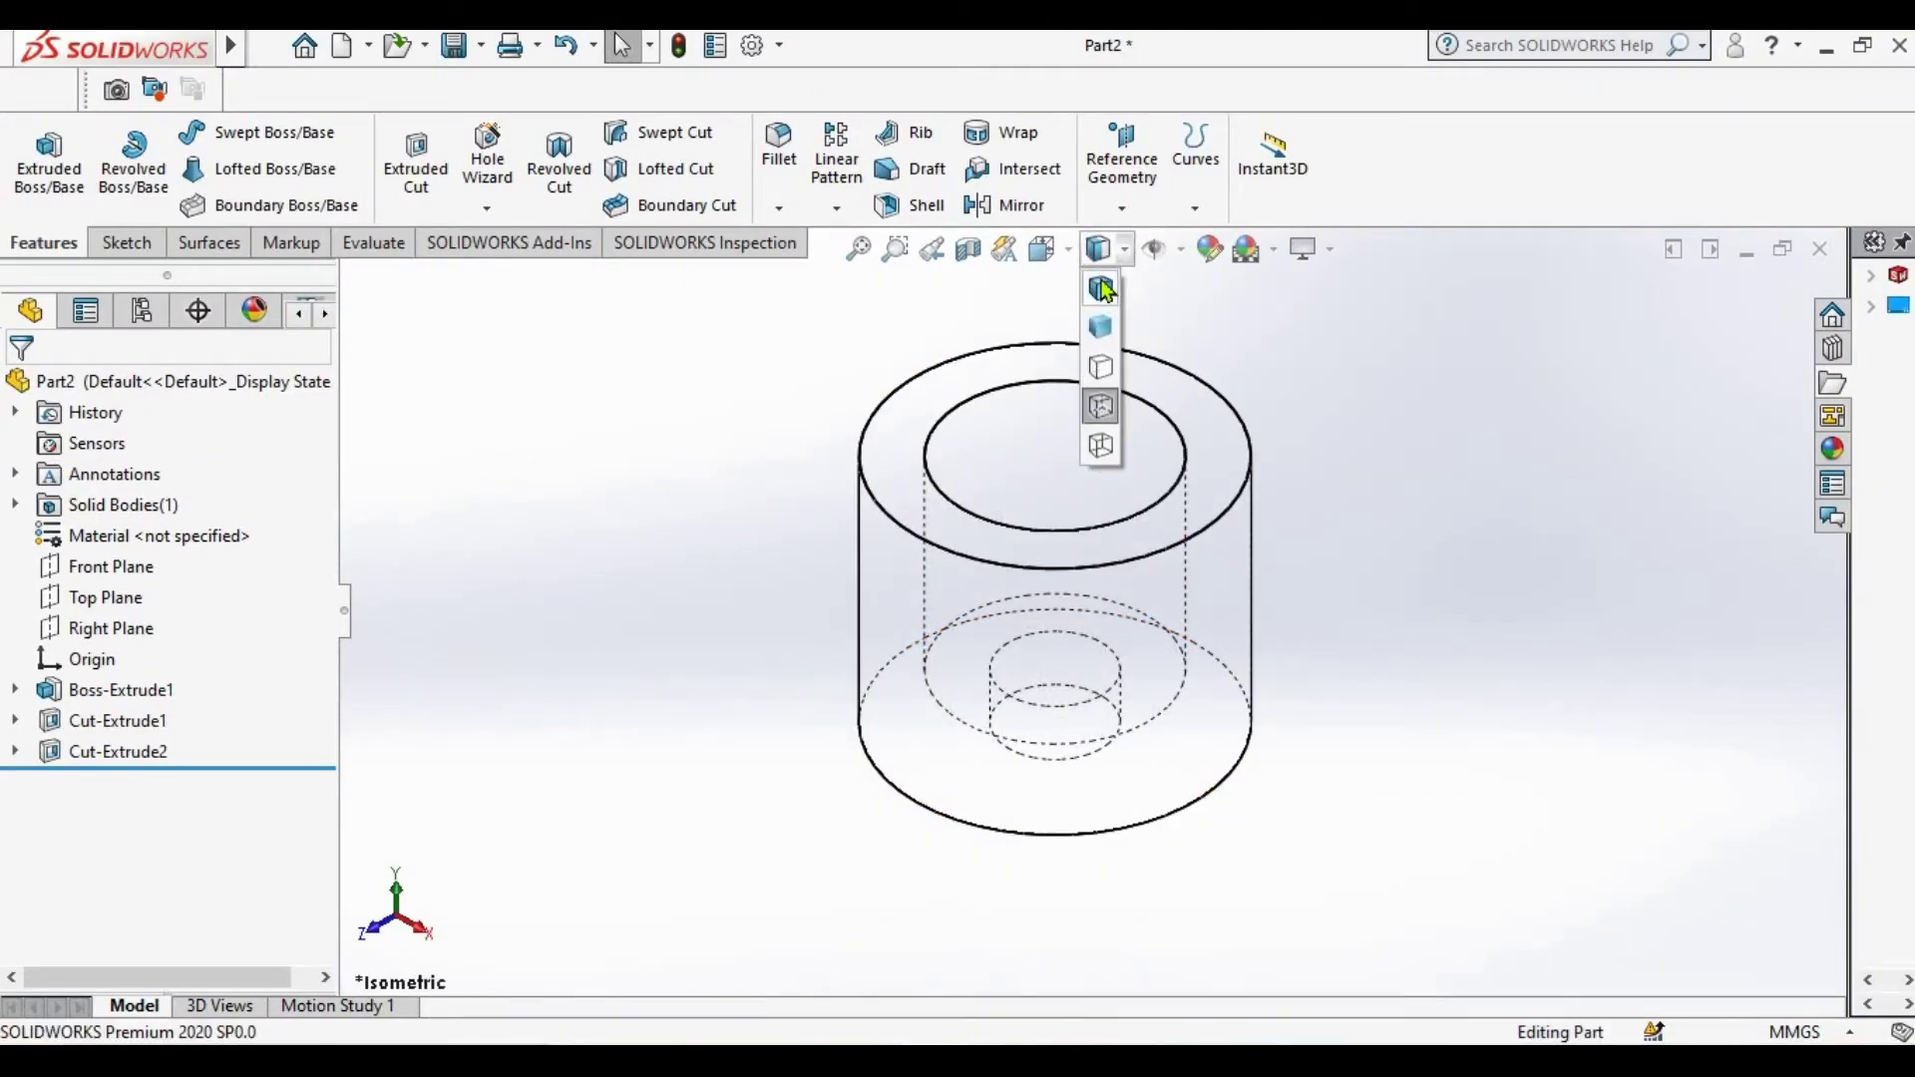
left_click(1102, 290)
key("alt+Tab")
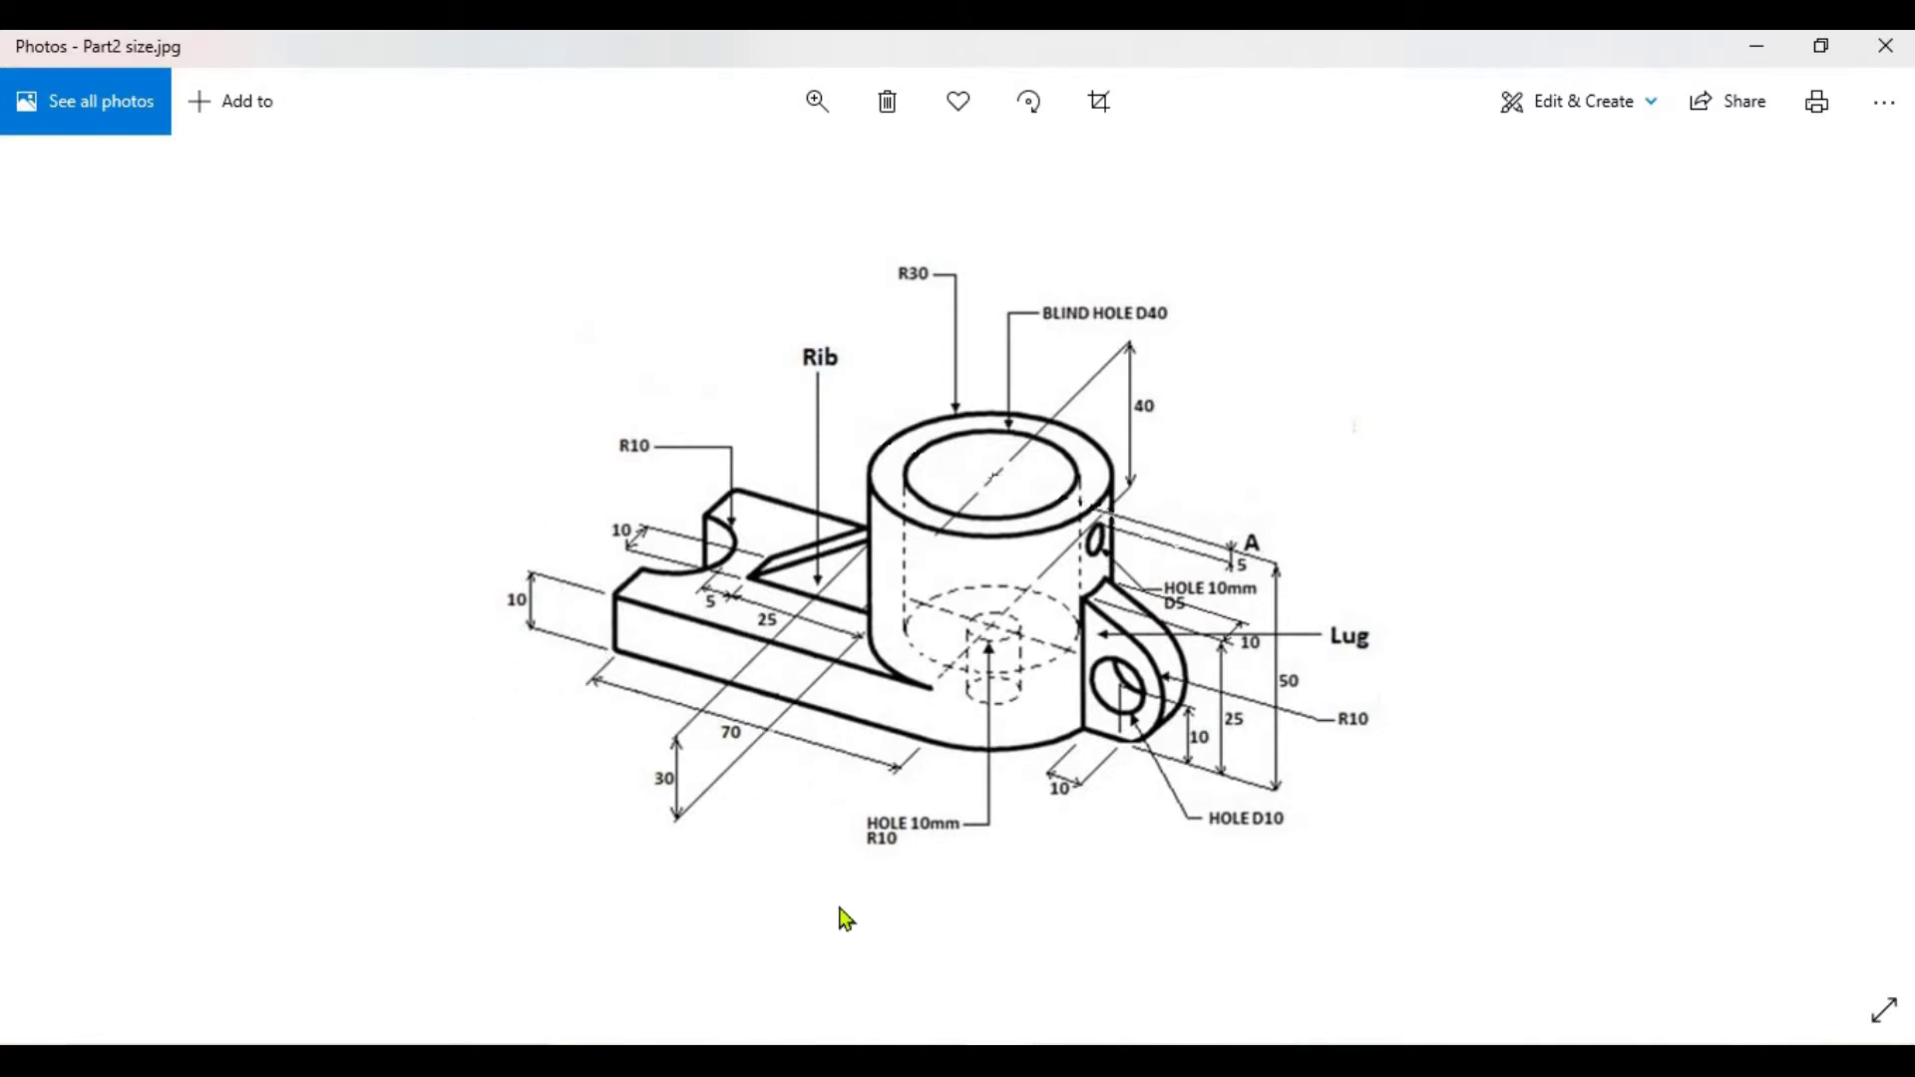
key("alt+Tab")
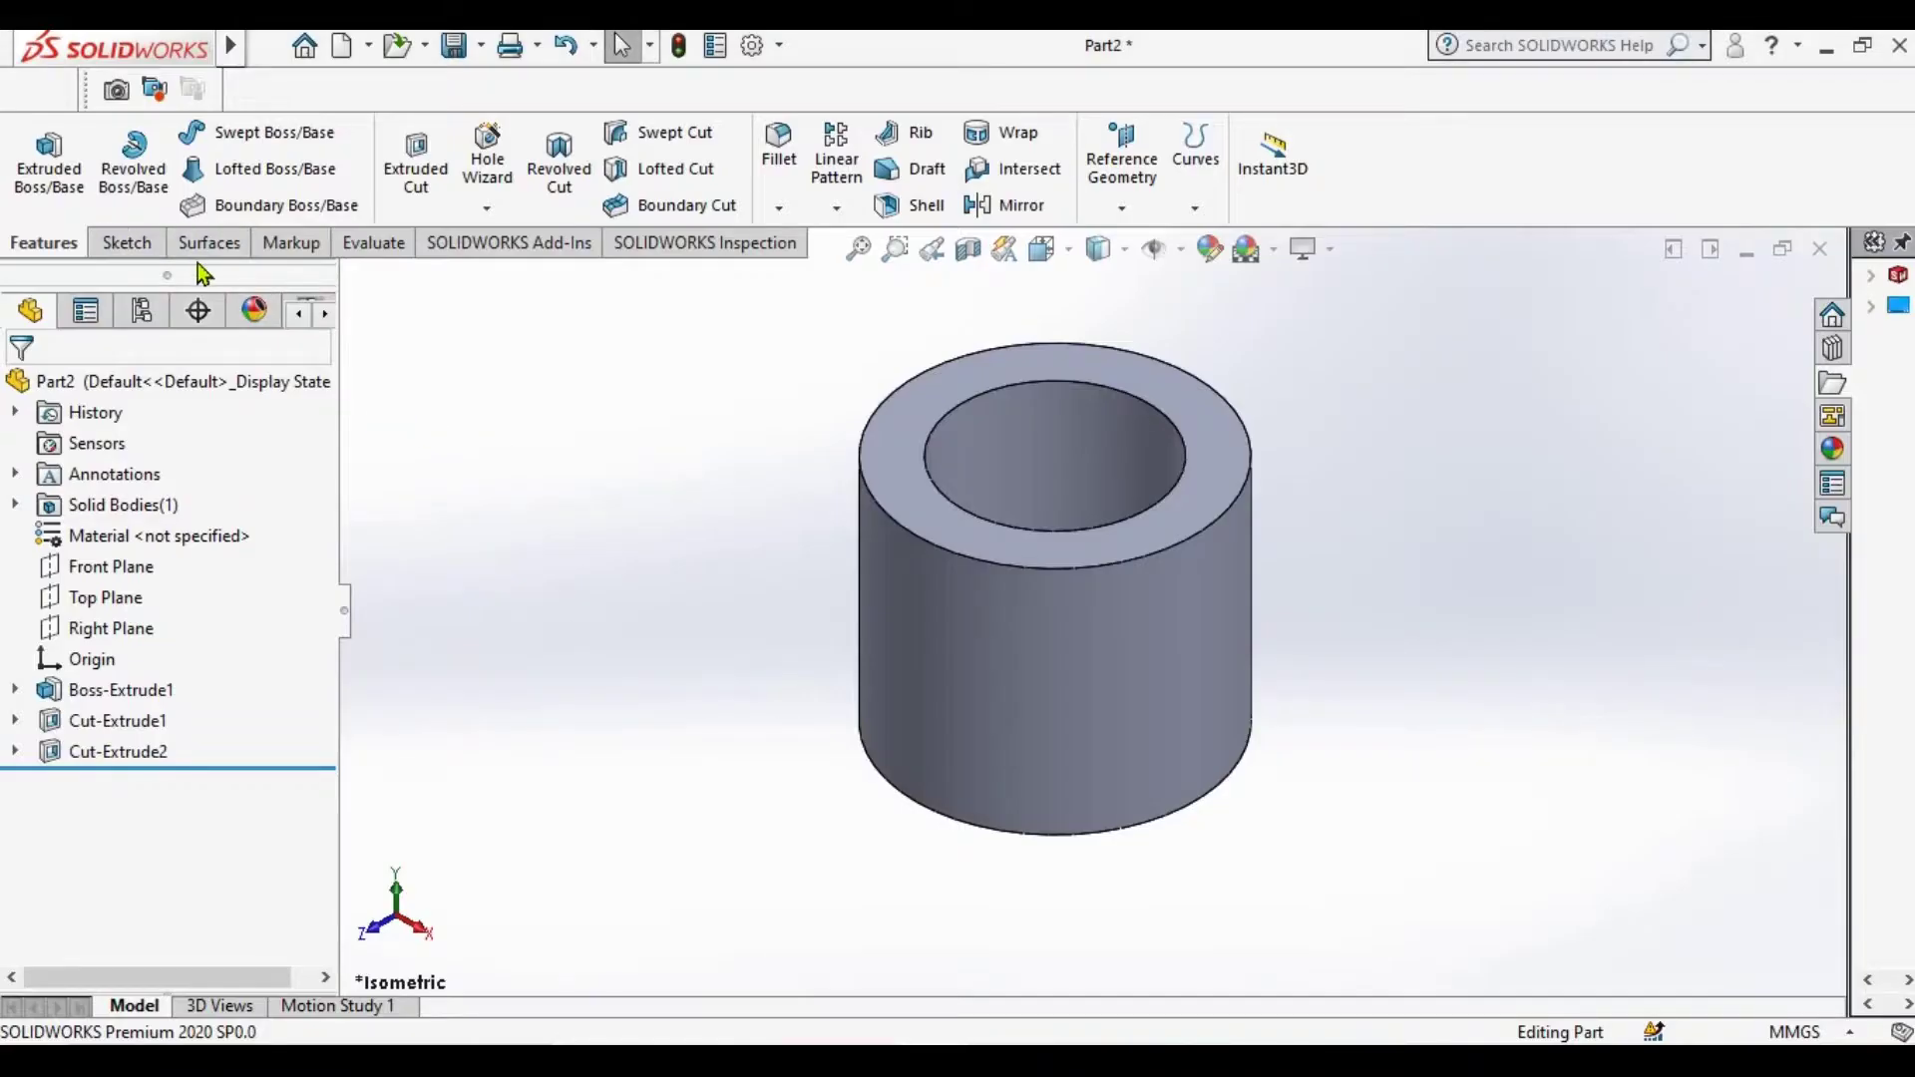
left_click(127, 242)
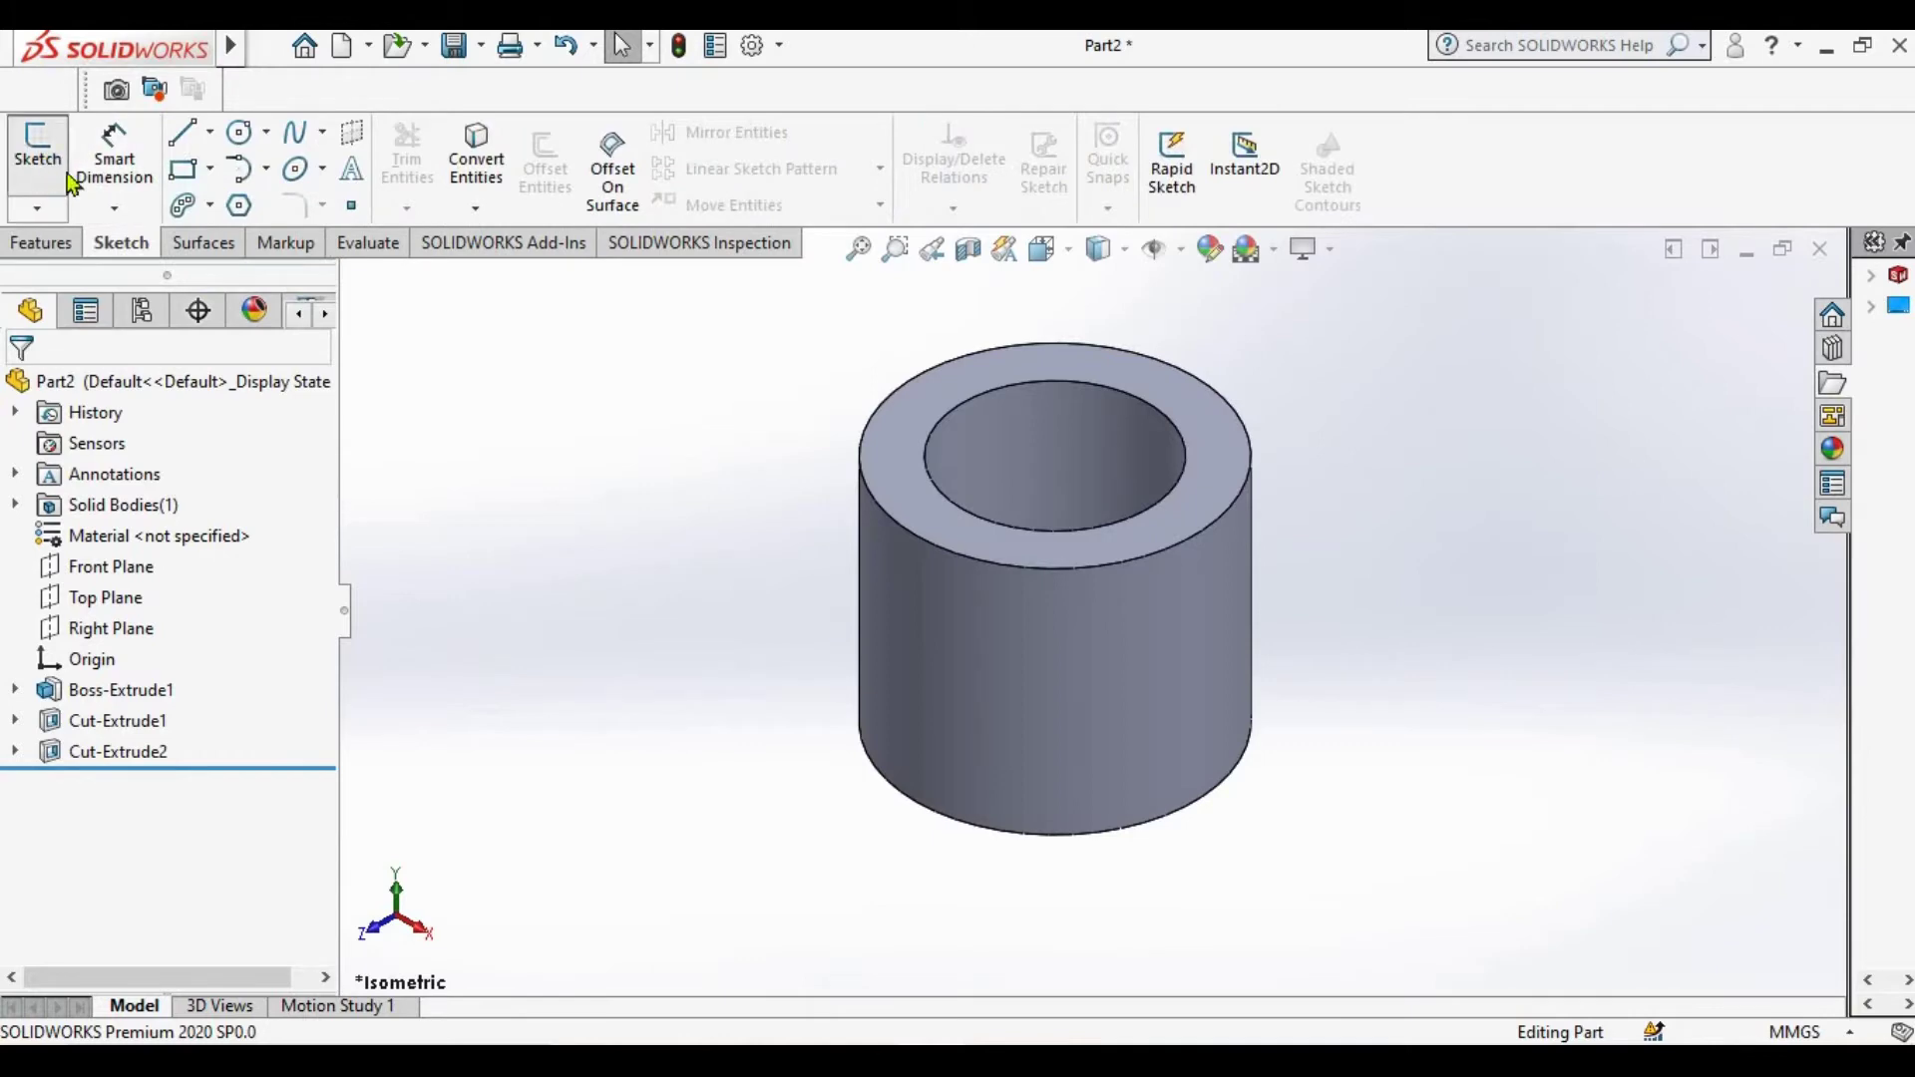
Start Sketch4 on the cylinder's bottom face and view it normal
left_click(54, 184)
mouse_move(734, 751)
middle_mouse_down()
mouse_move(744, 573)
mouse_move(868, 692)
middle_mouse_up()
left_click(910, 712)
left_click(116, 788)
left_click(184, 746)
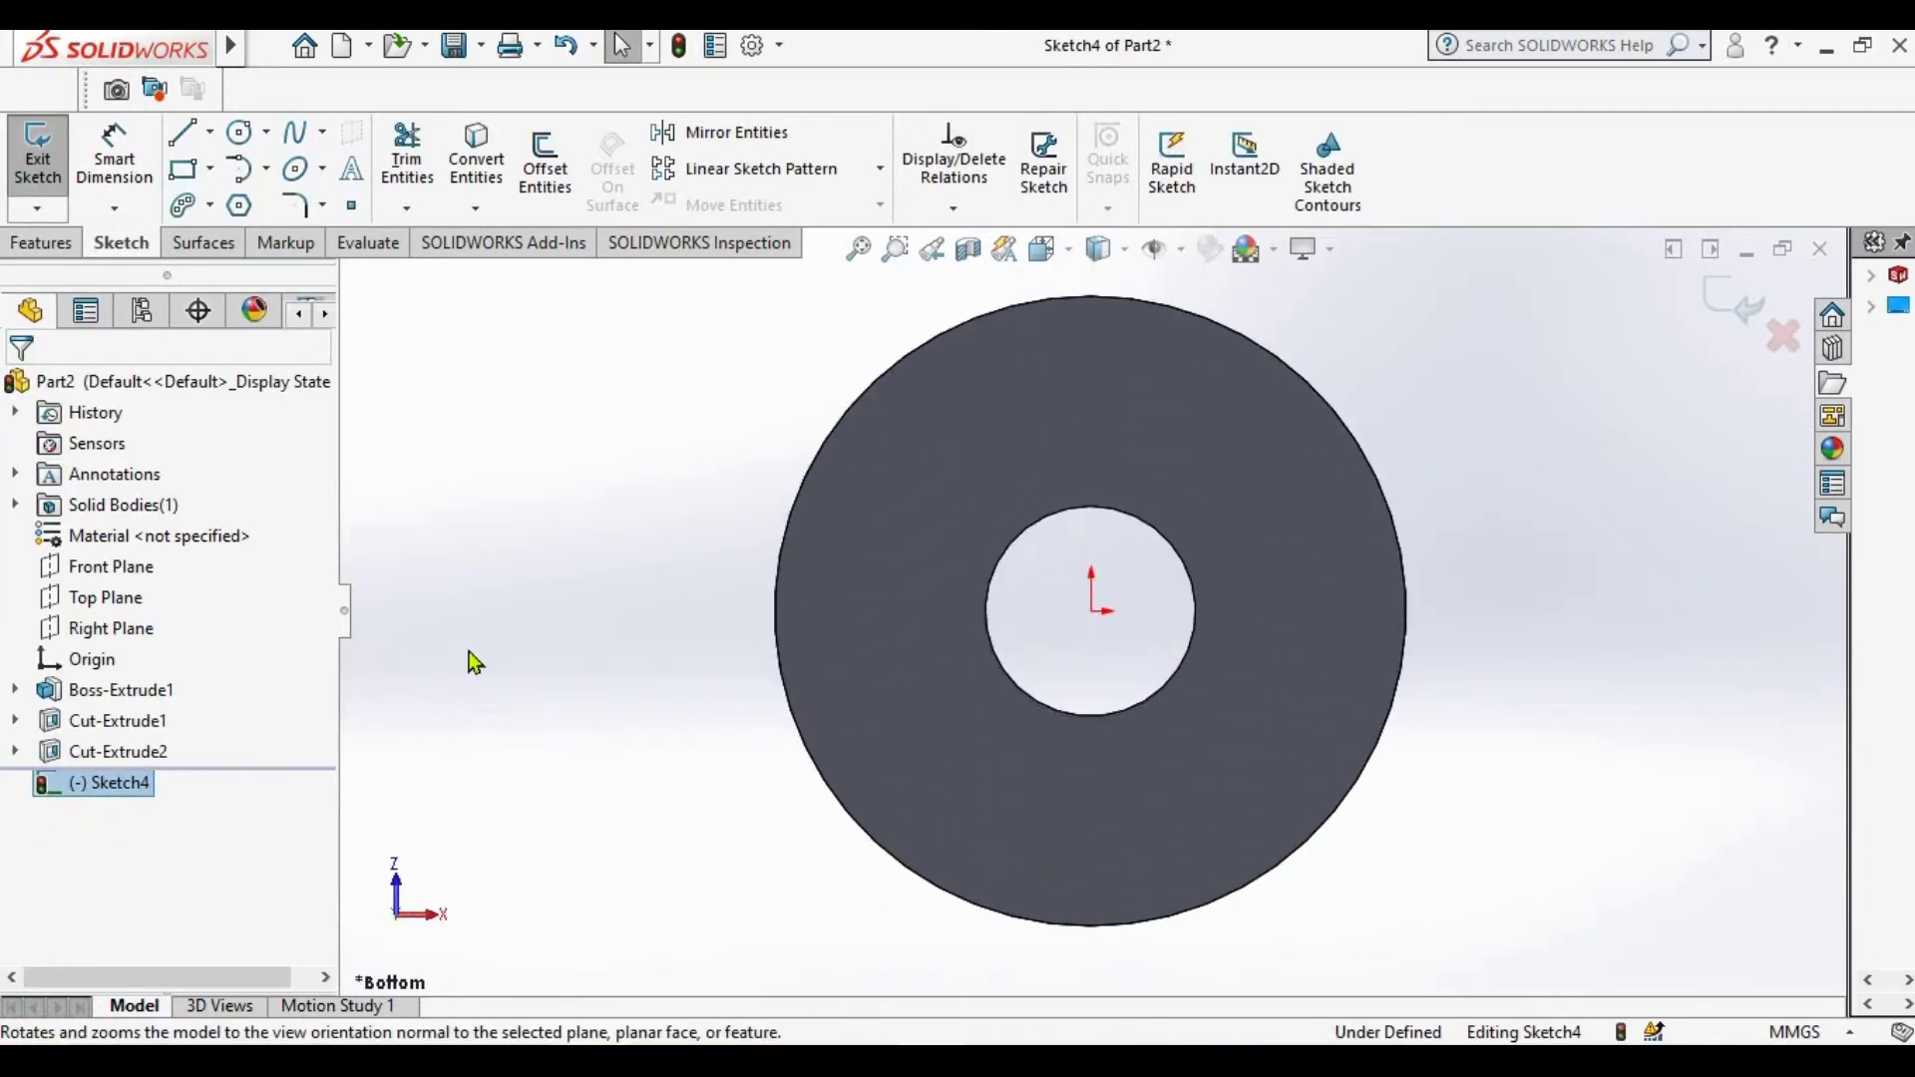
Draw the arm's top, left and bottom lines from the circle's top to bottom quadrants
left_click(186, 144)
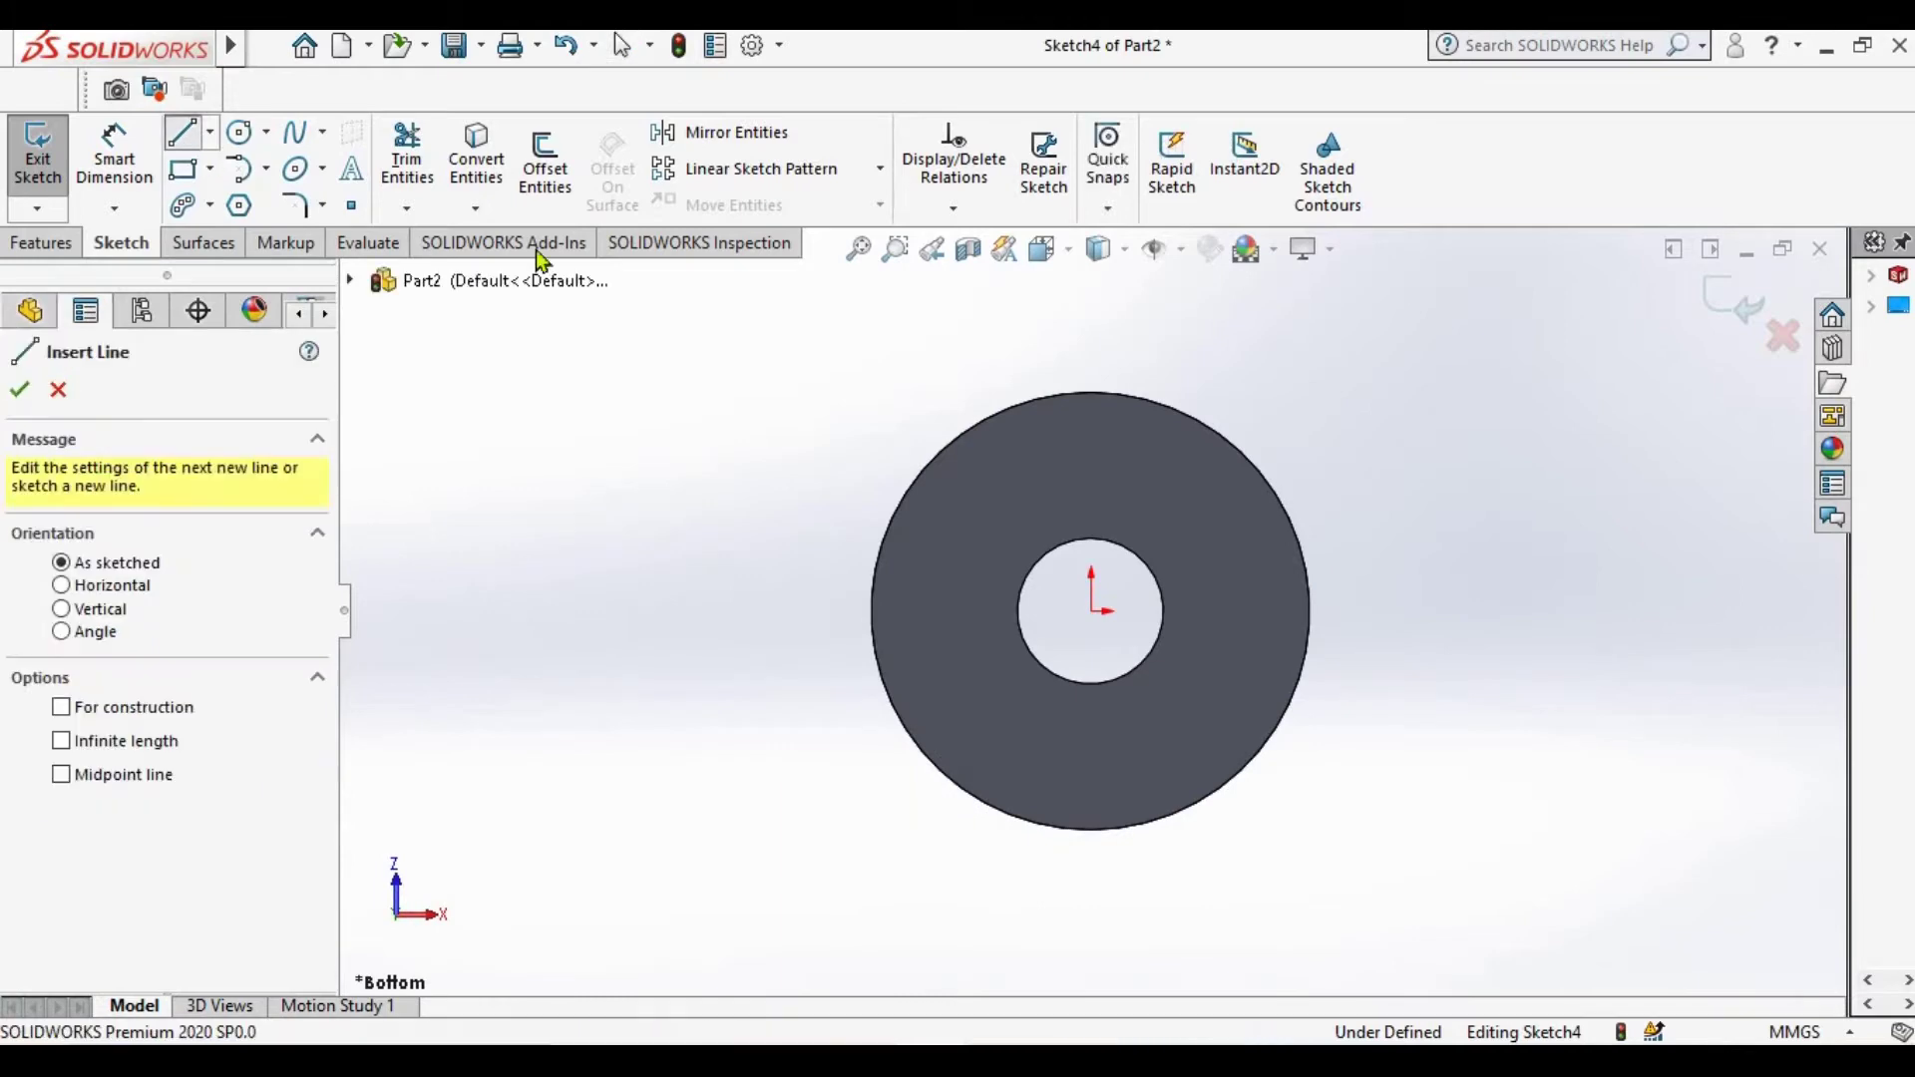
left_click(1091, 391)
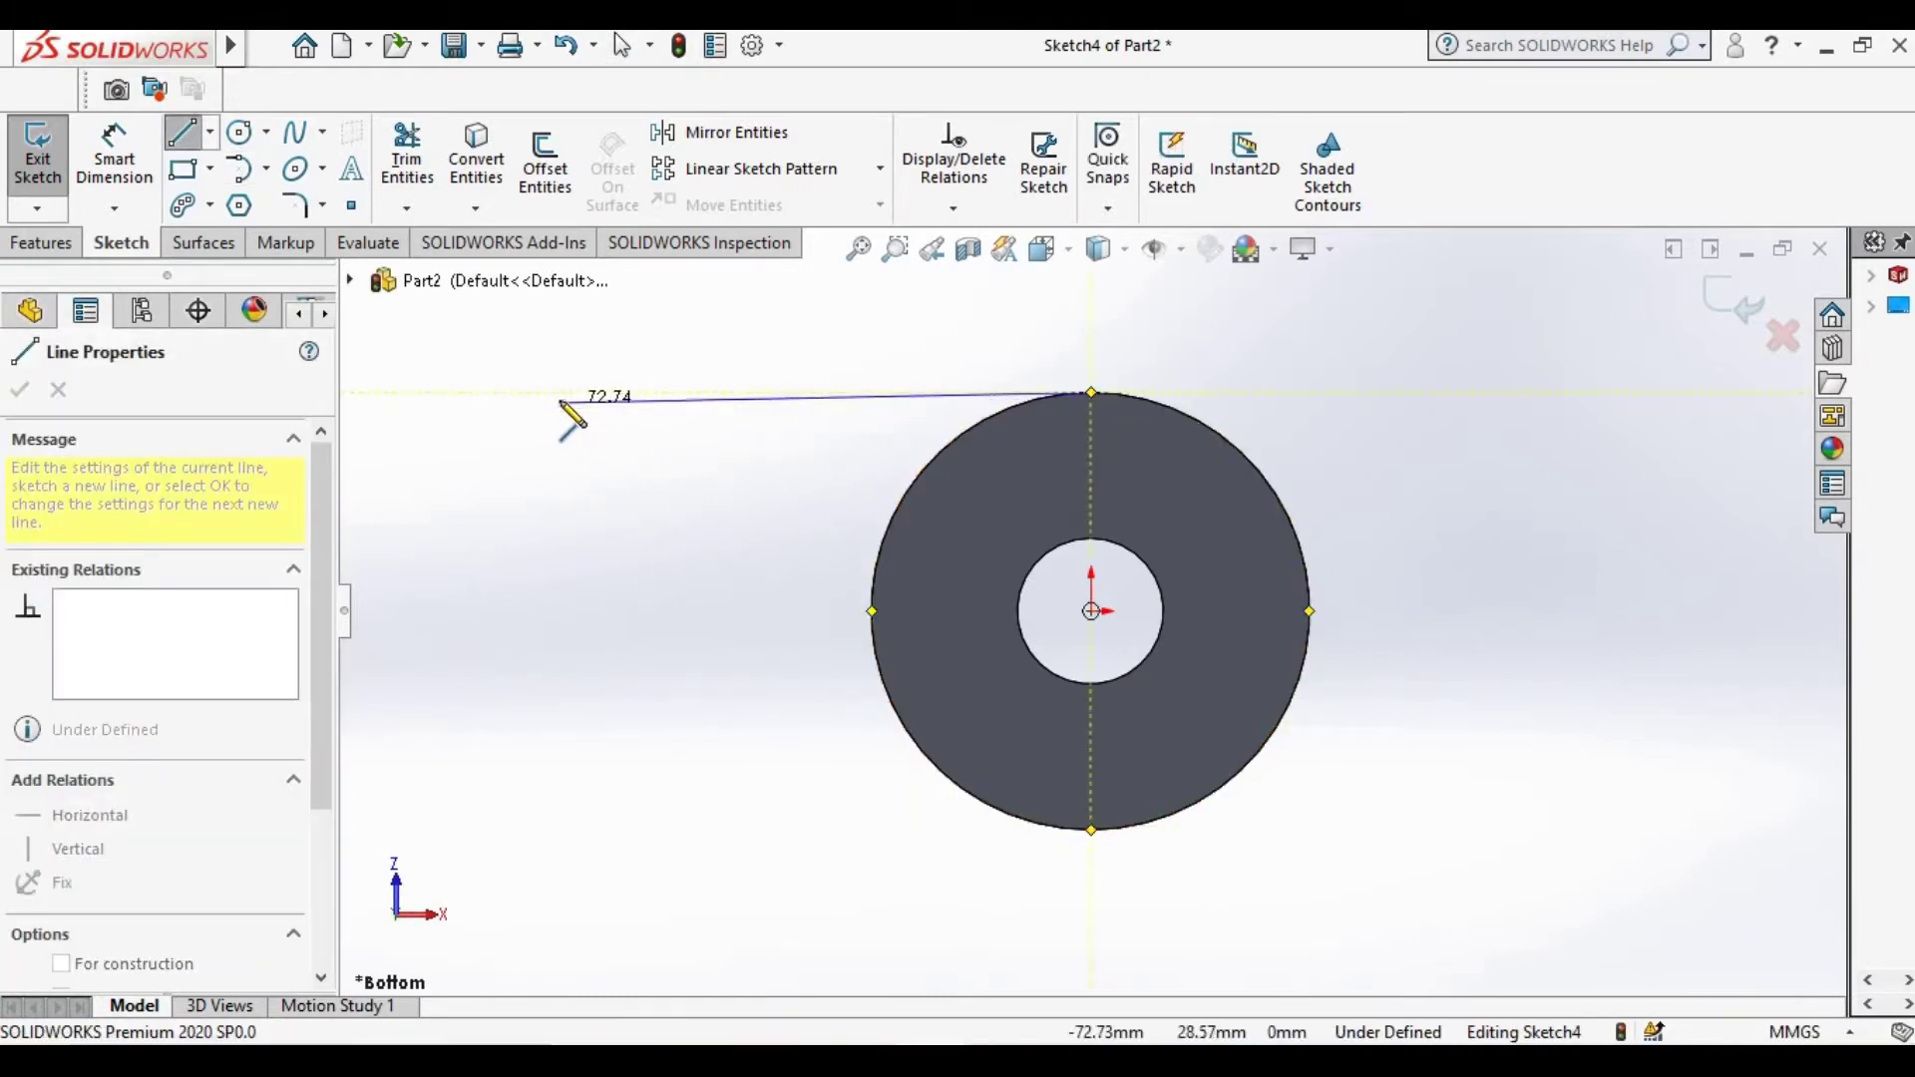
left_click(547, 392)
left_click(639, 833)
left_click(1091, 828)
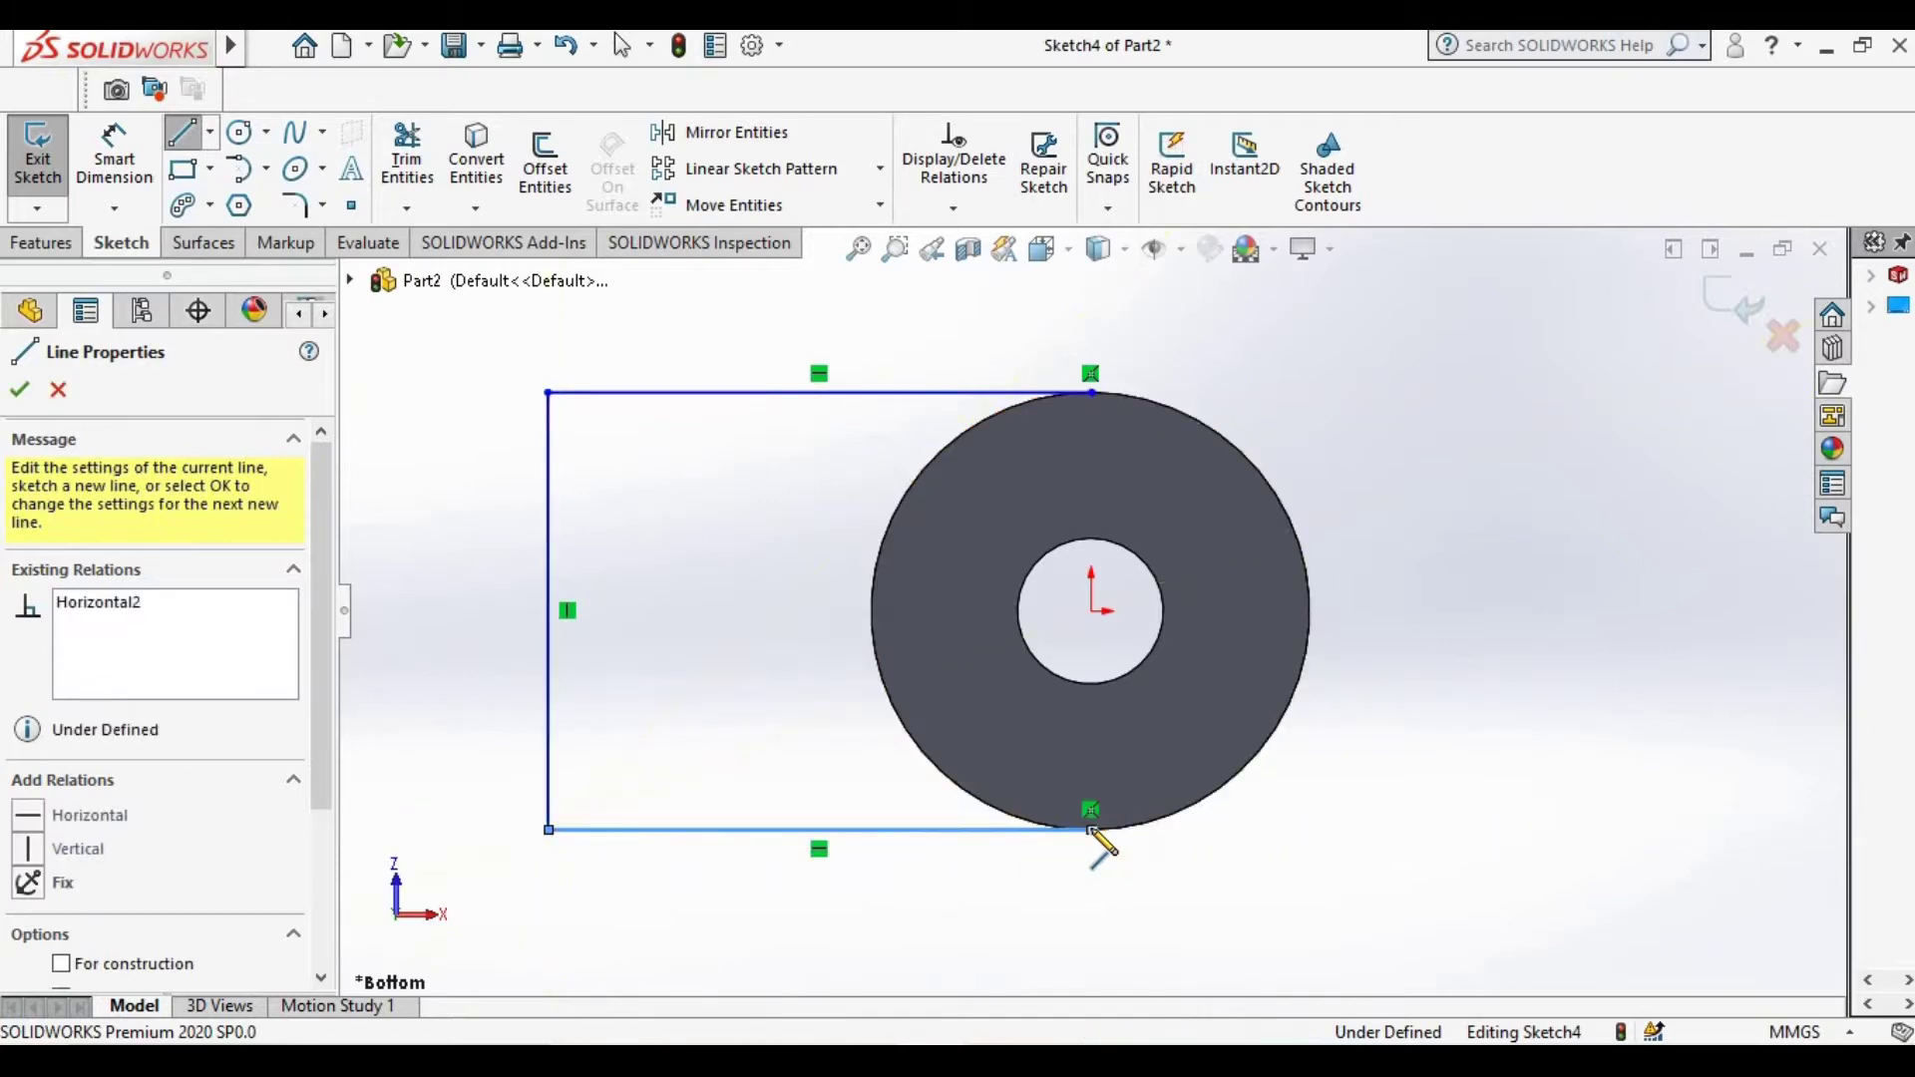
key("Escape")
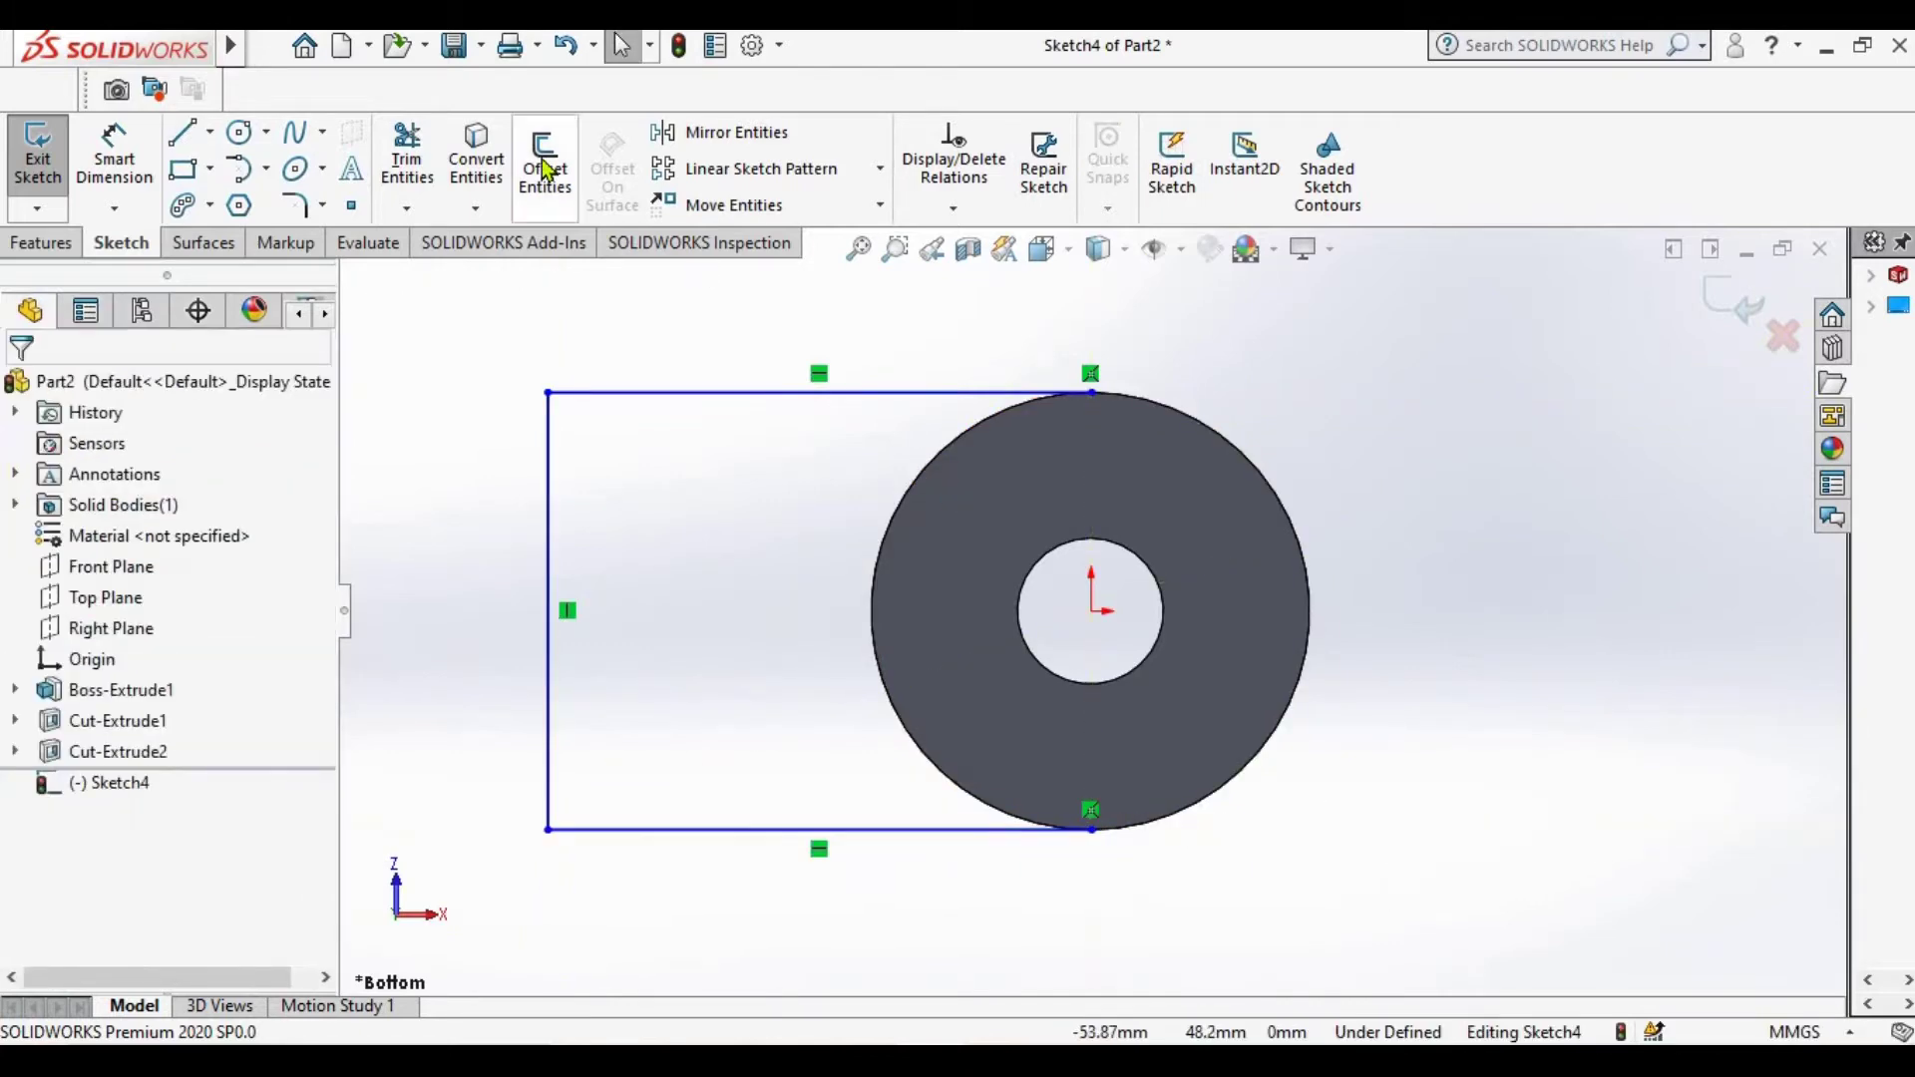
Copy the cylinder edge with a 0 mm offset and trim it to close the arm outline
left_click(545, 165)
left_click(904, 577)
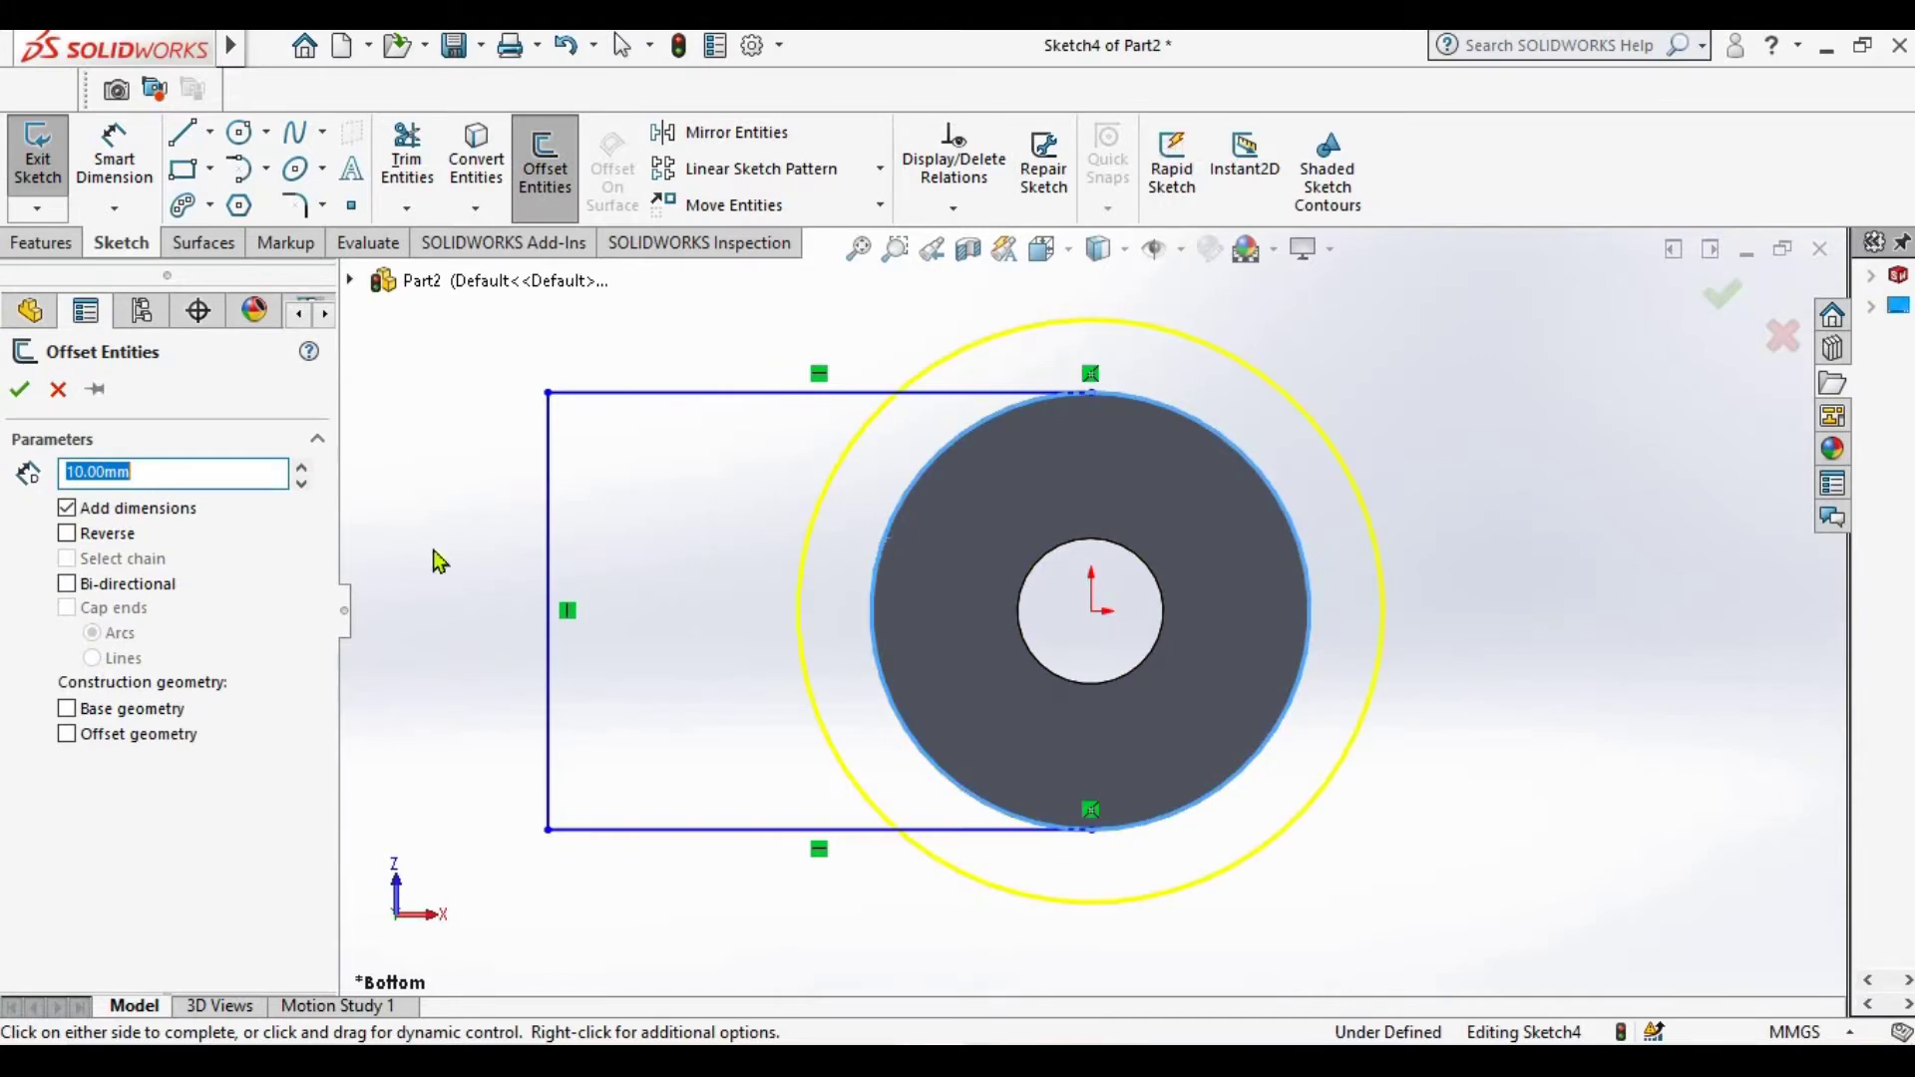
type("0")
key("Return")
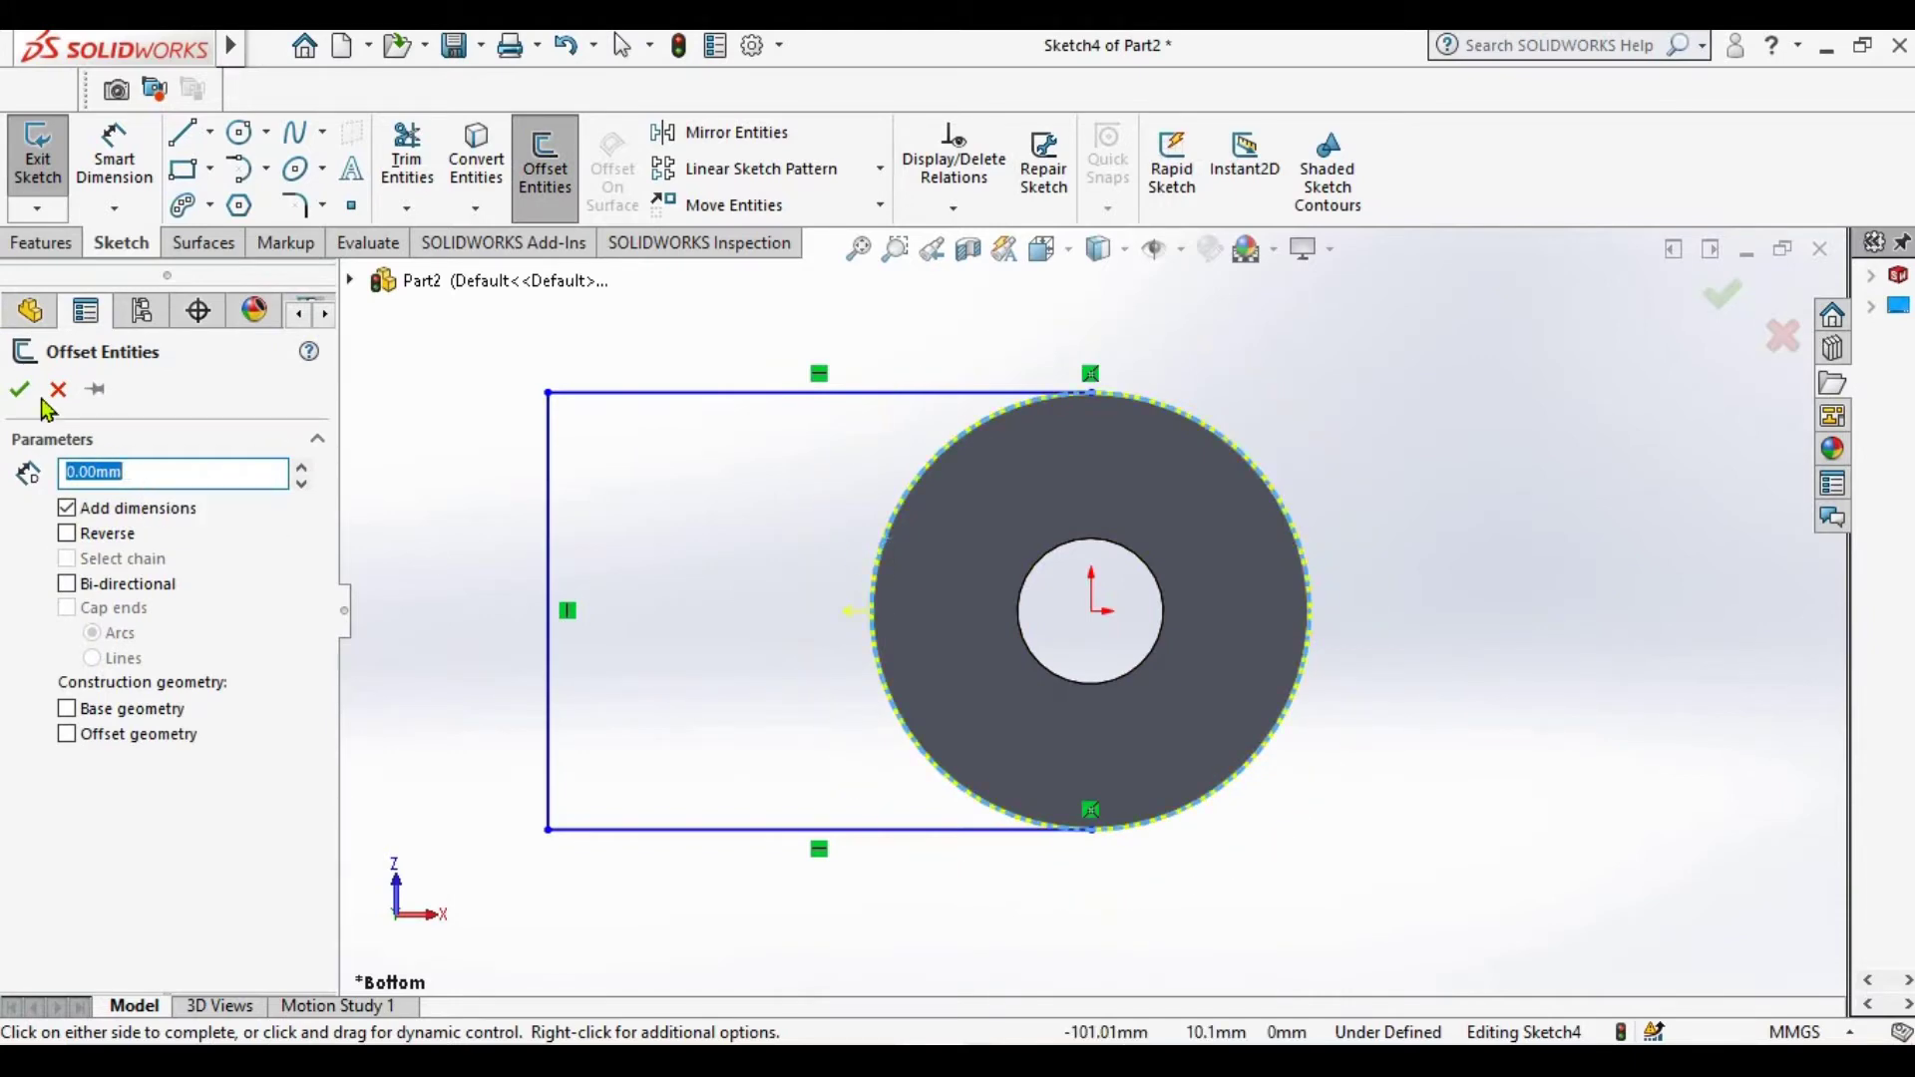
left_click(22, 392)
left_click(407, 160)
left_click_drag(1286, 359, 1206, 469)
left_click_drag(1181, 750, 1247, 781)
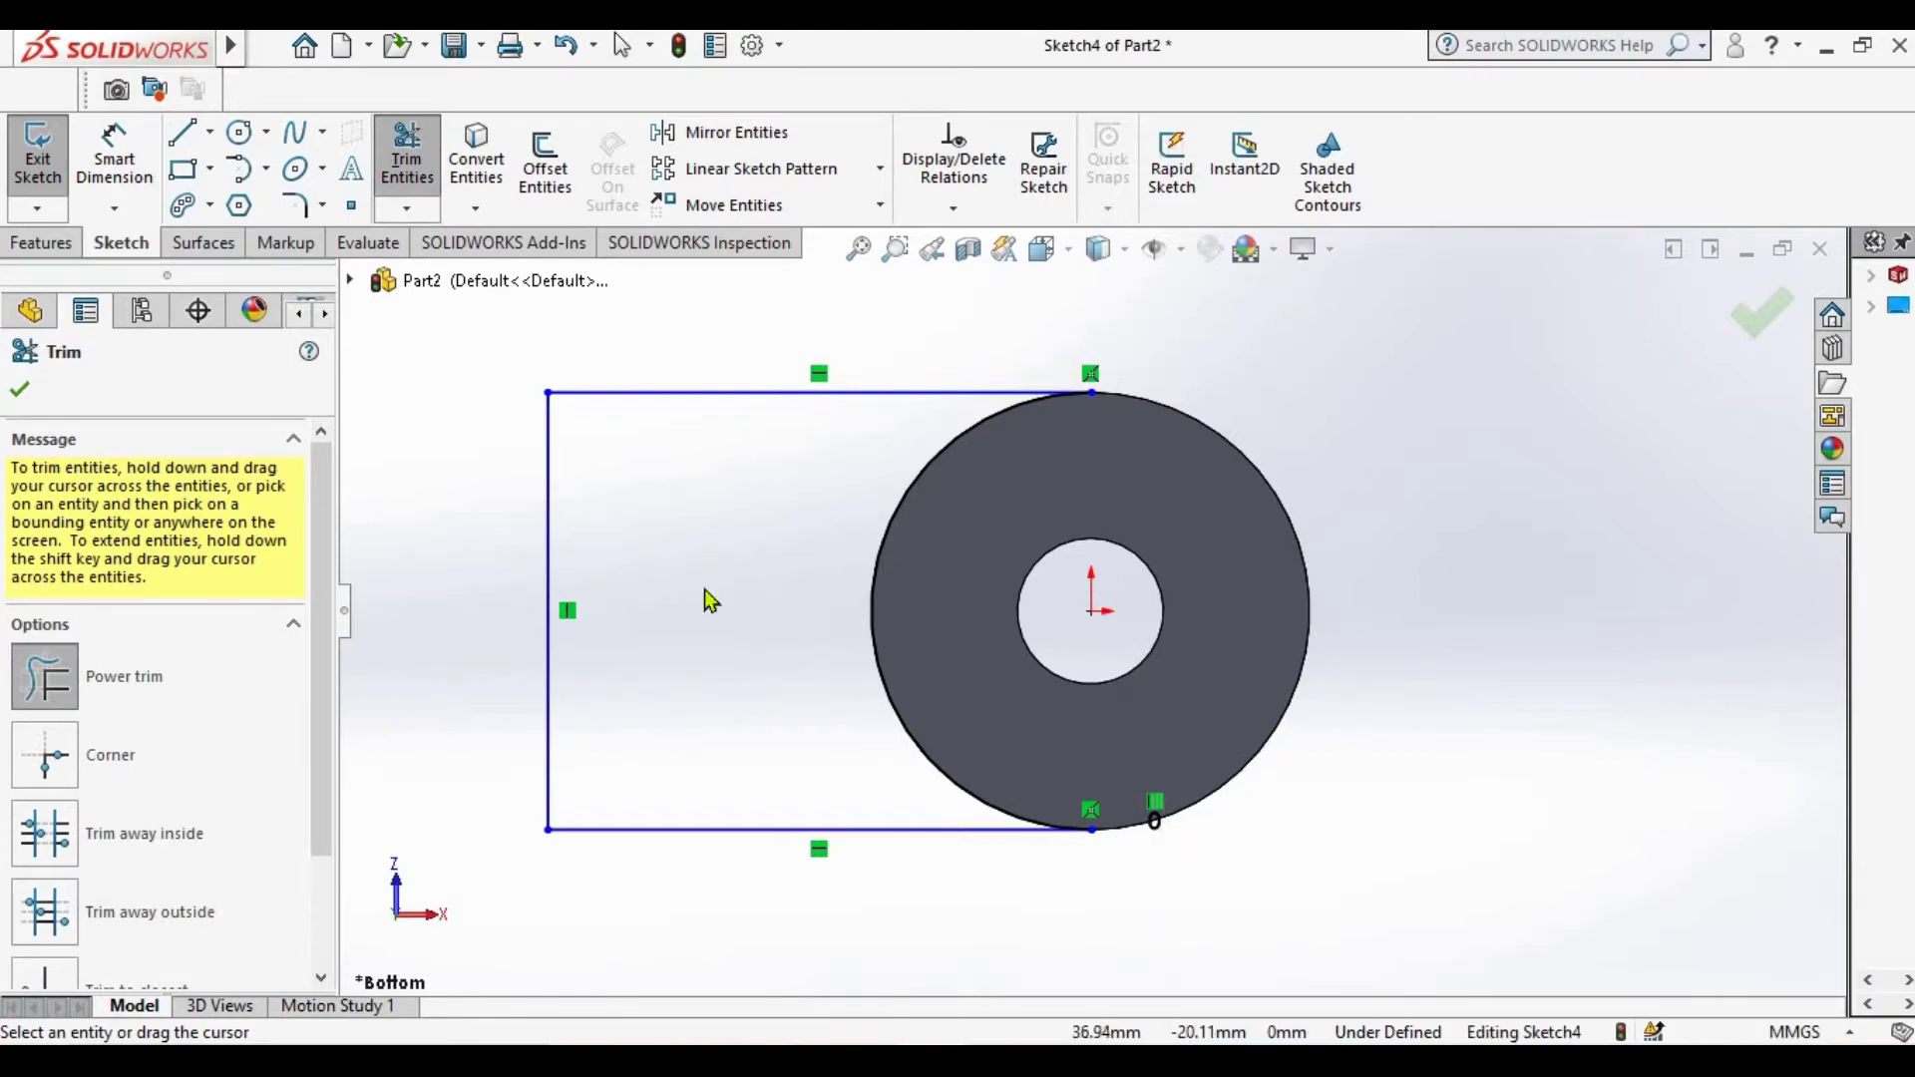
left_click(22, 395)
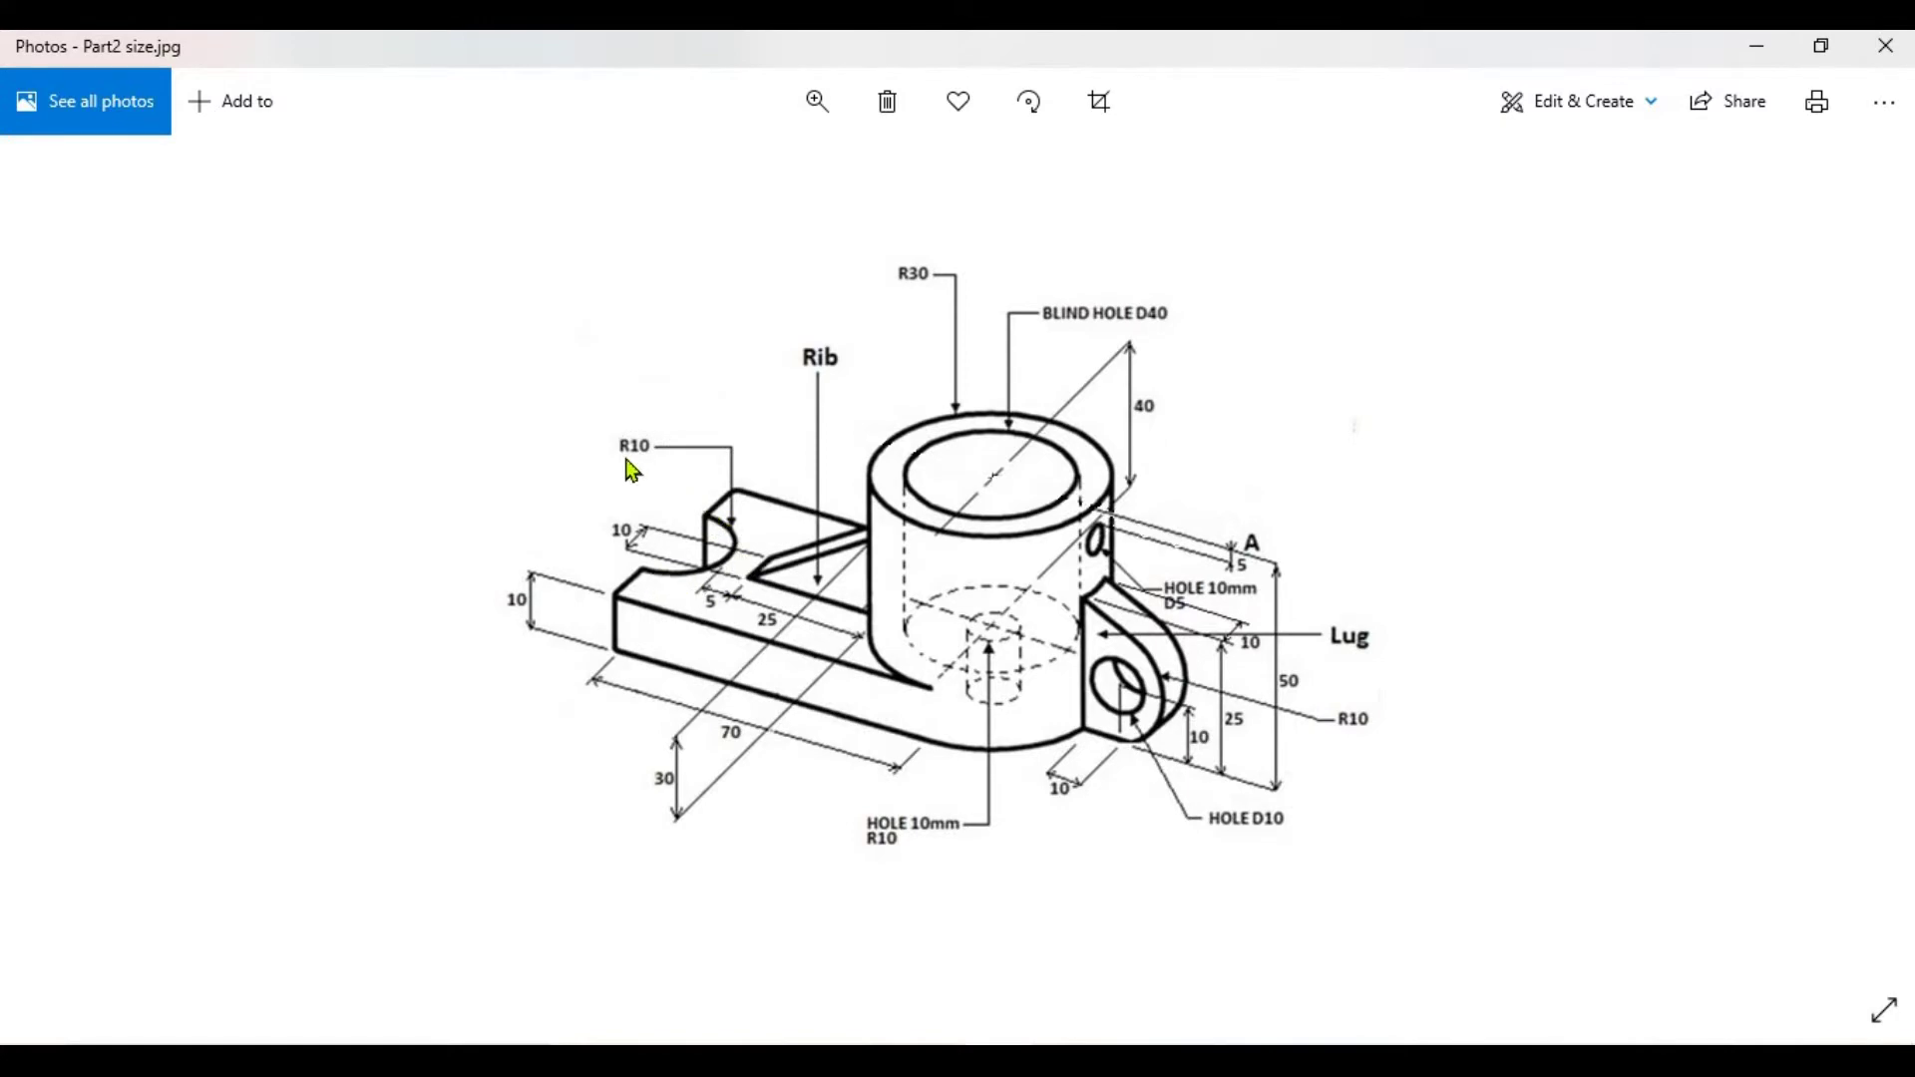
Draw a 10 mm-radius circle centred on the arm's left edge
key("alt+Tab")
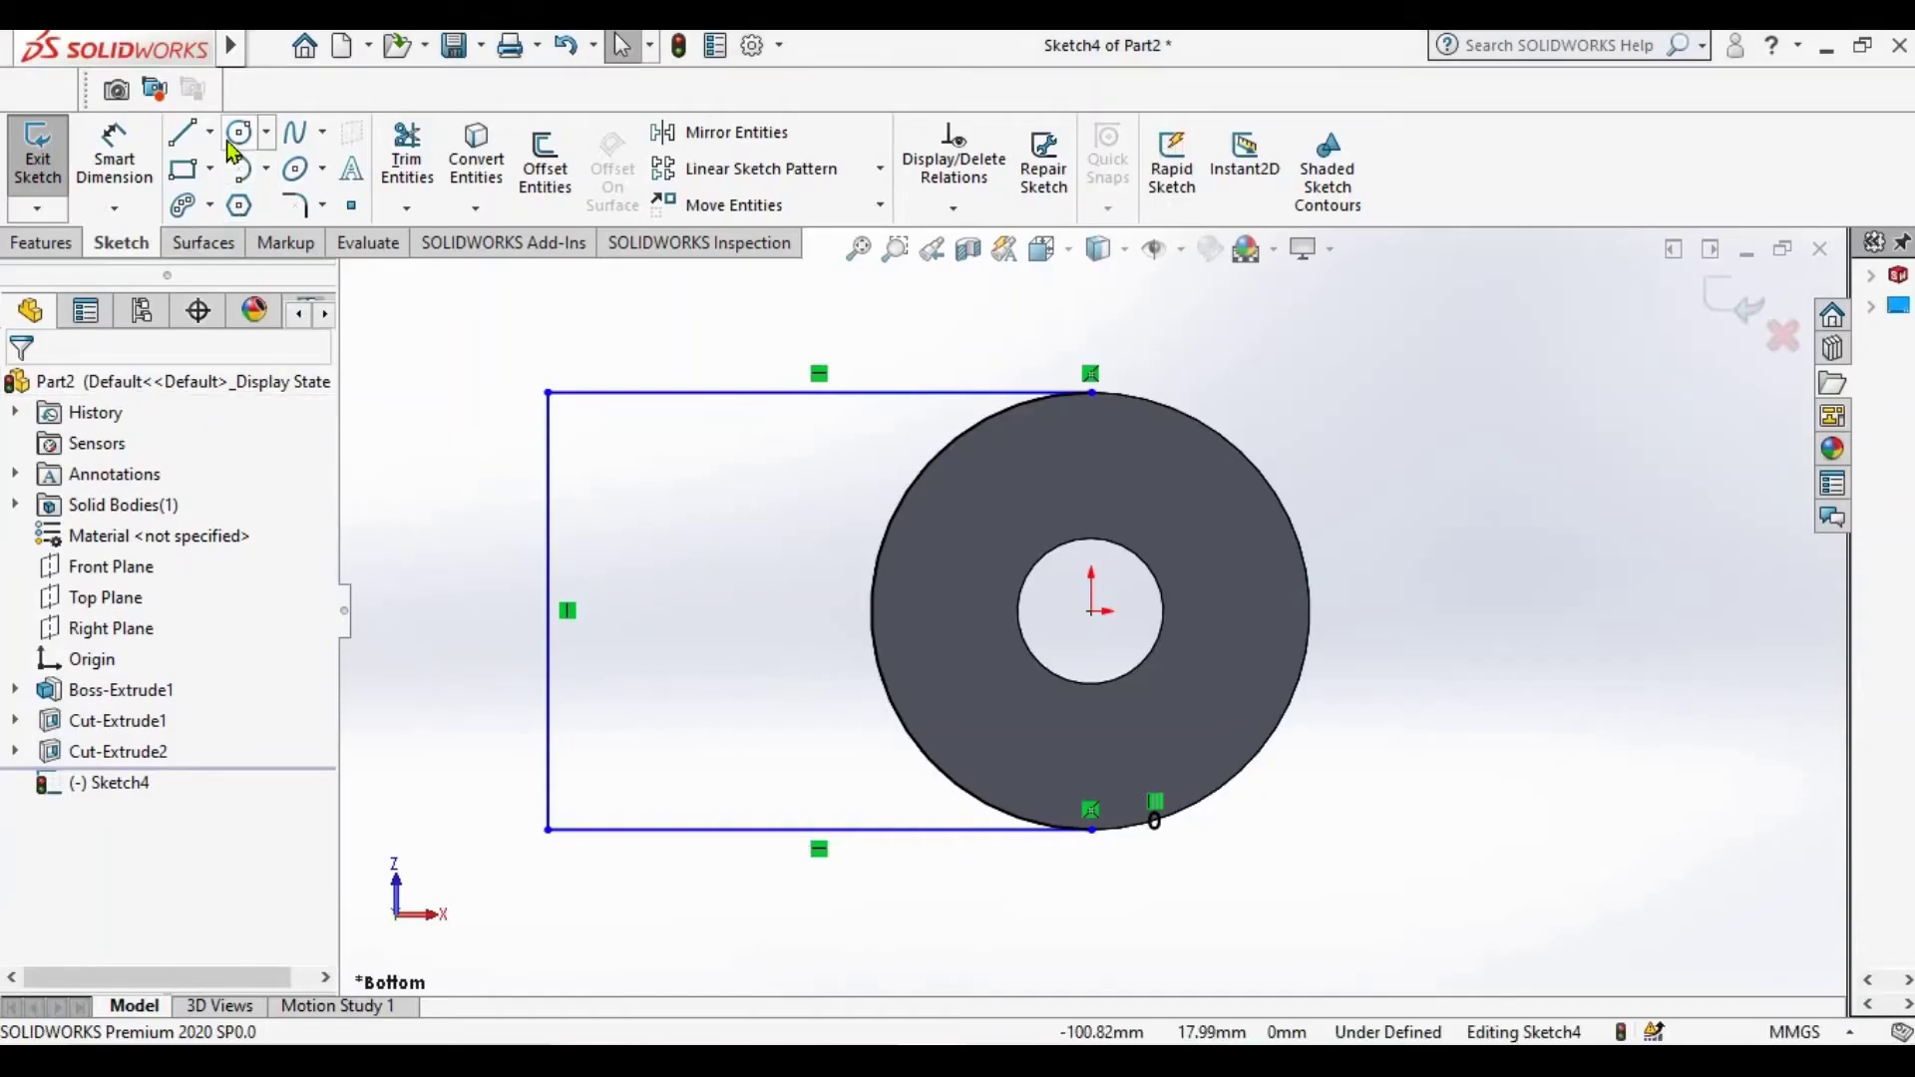
left_click(240, 140)
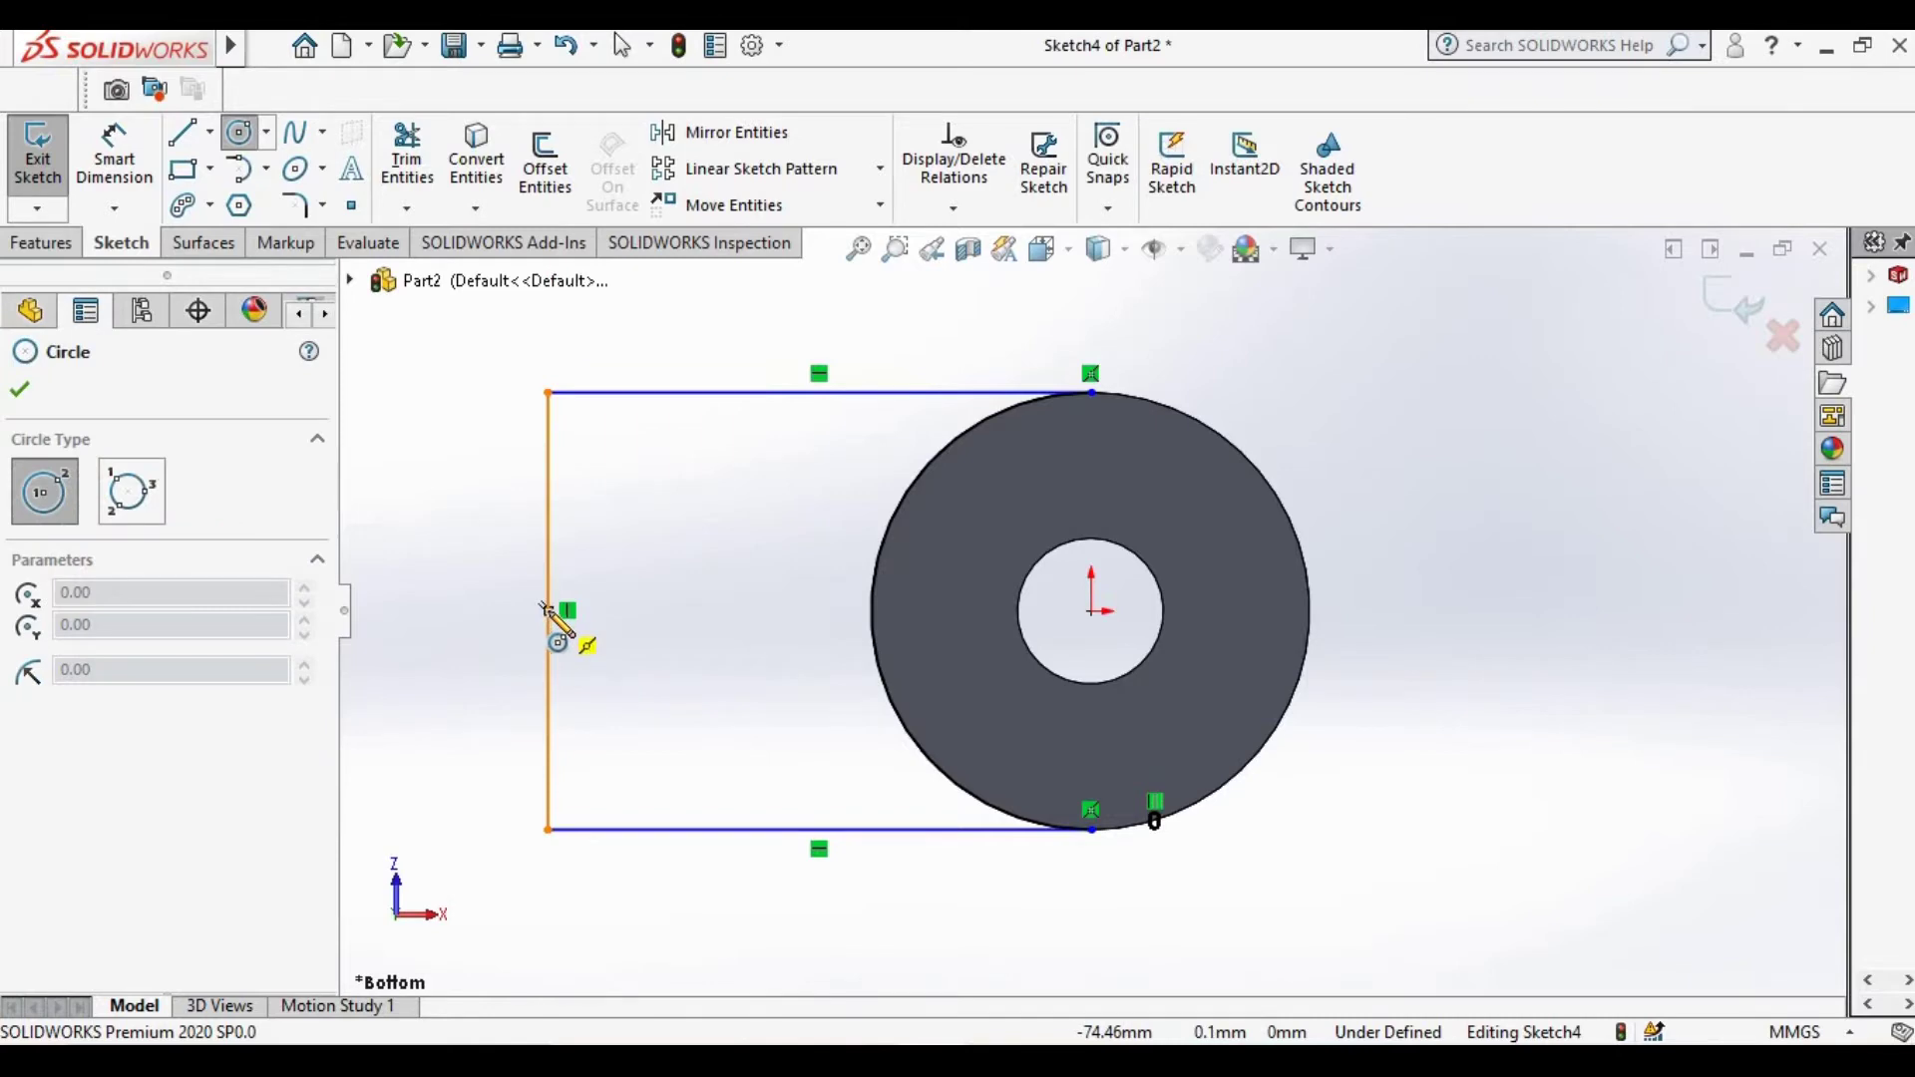
left_click(547, 611)
left_click(646, 678)
scroll(170, 961, "down", 3)
left_click(173, 925)
type("0")
key("Return")
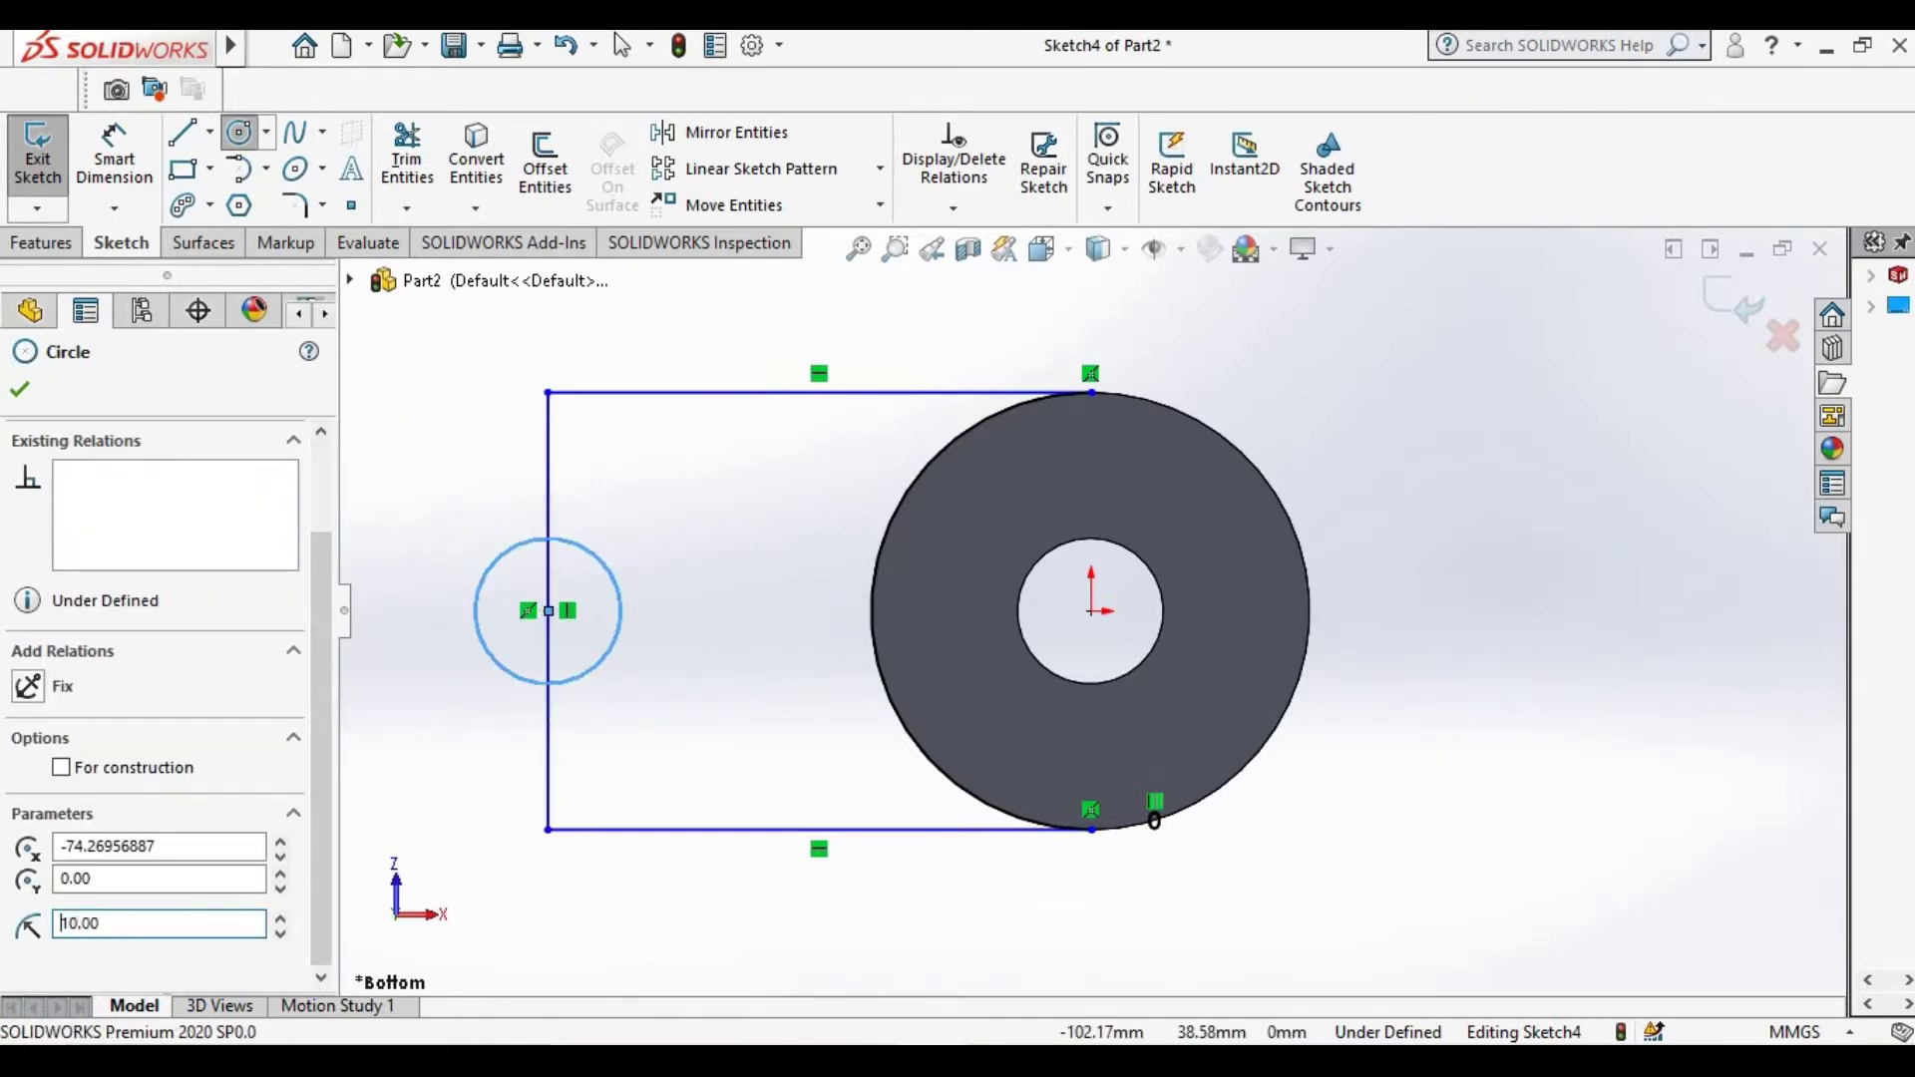
left_click(20, 389)
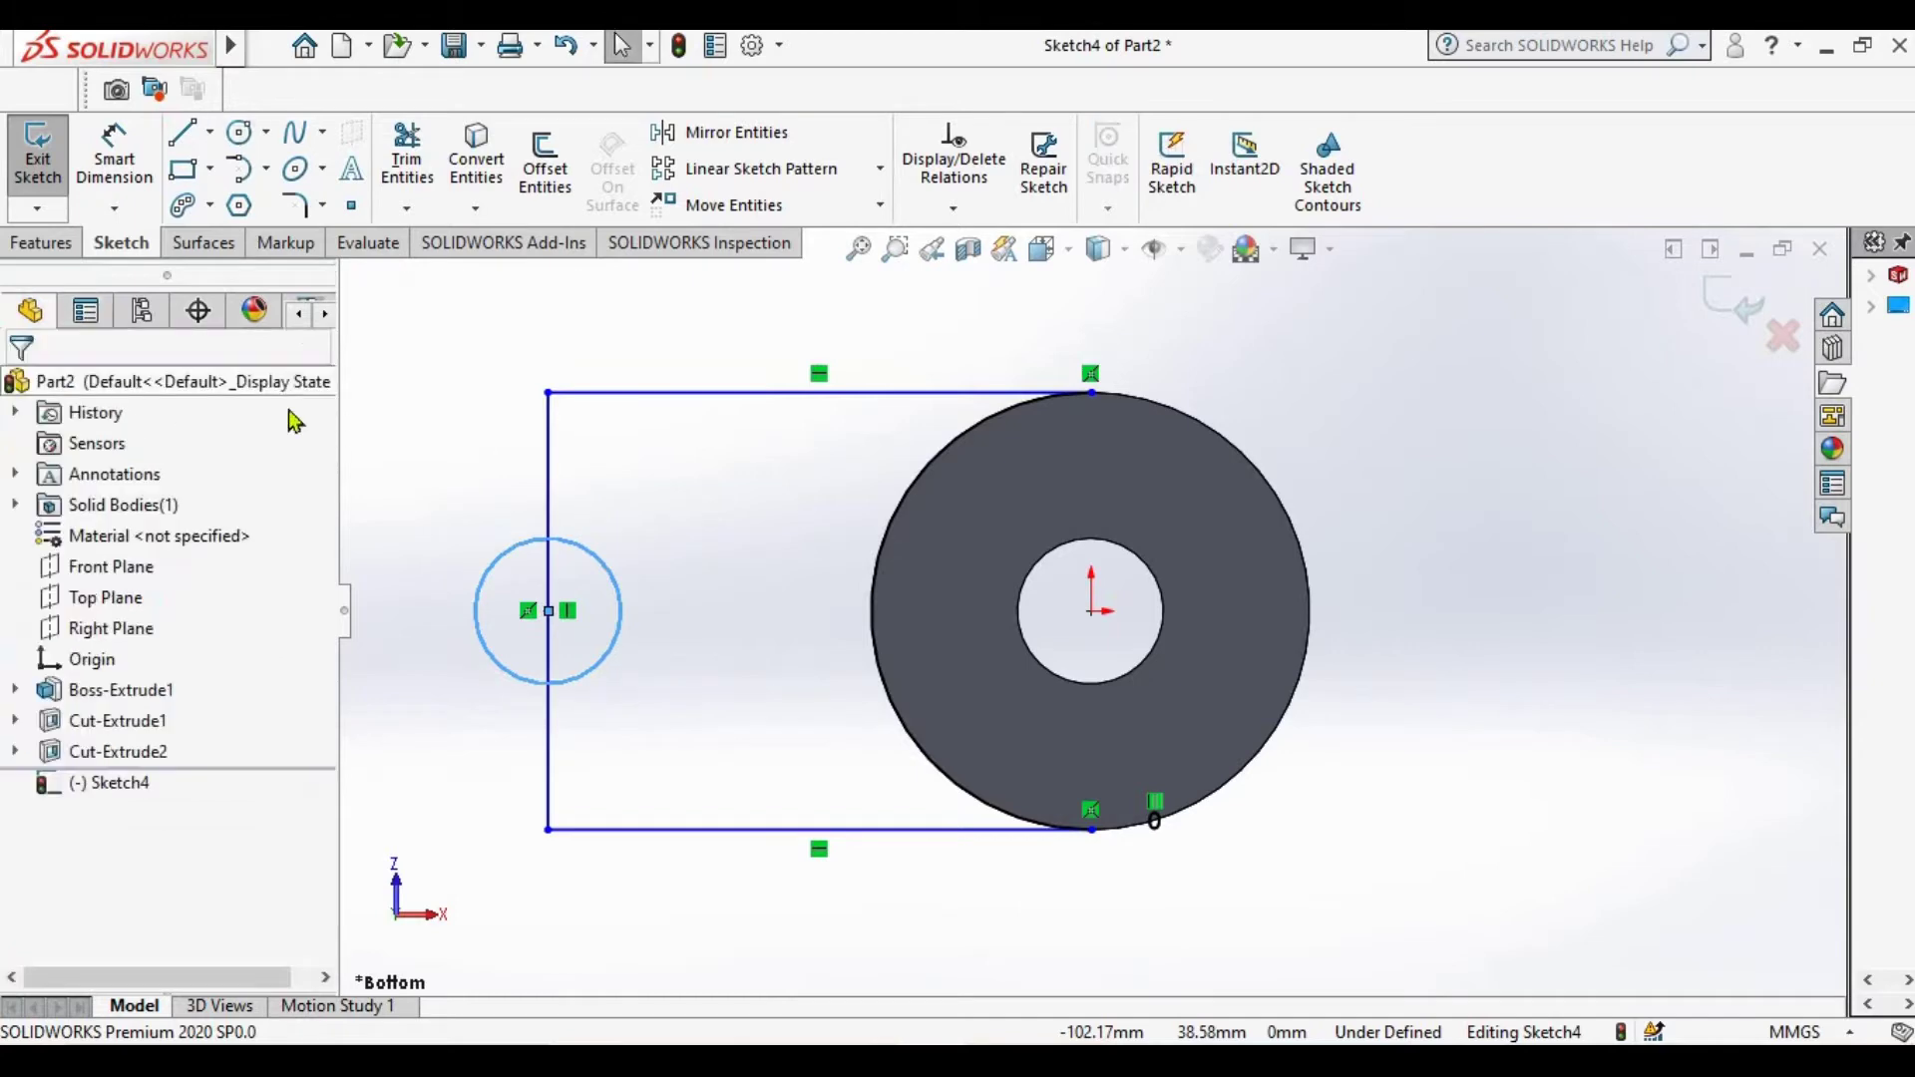
Trim the circle and left edge into a semicircular R10 notch
left_click(406, 160)
left_click_drag(509, 529, 555, 592)
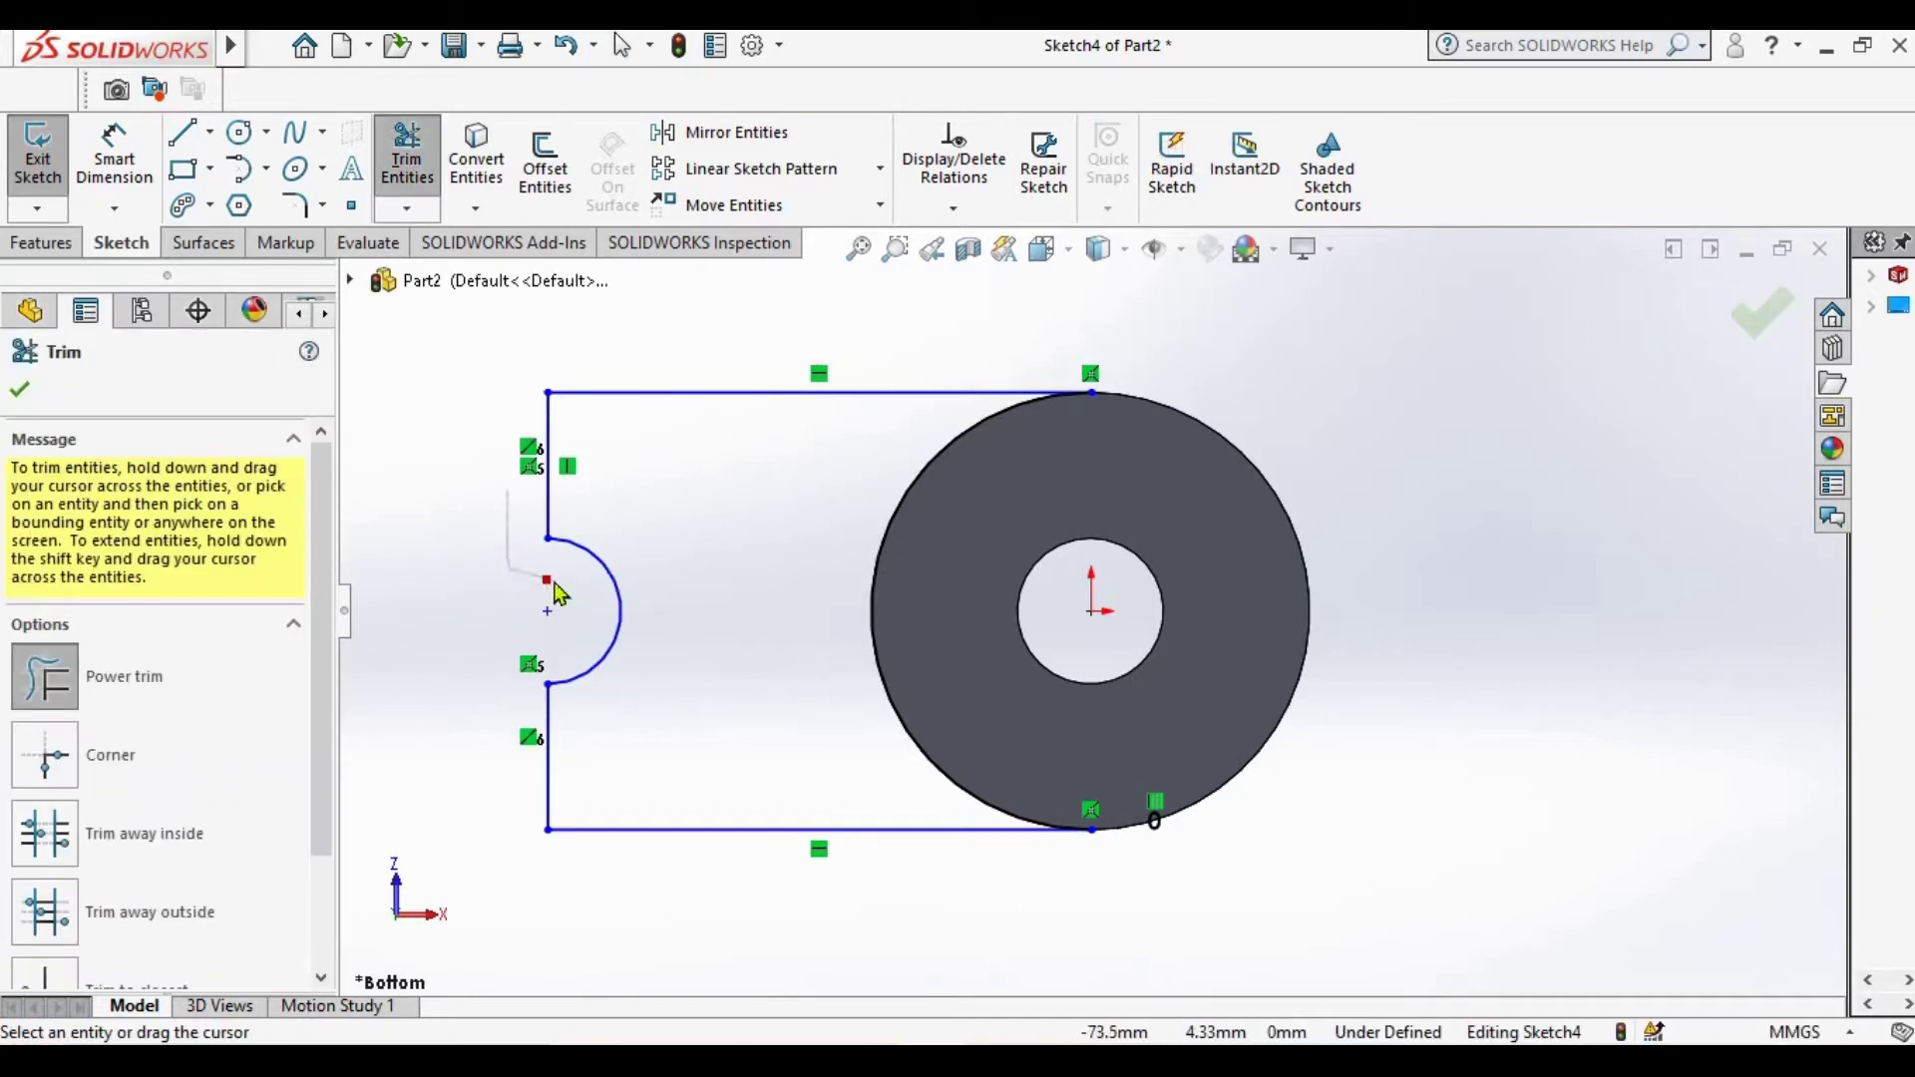
left_click(20, 388)
left_click(64, 248)
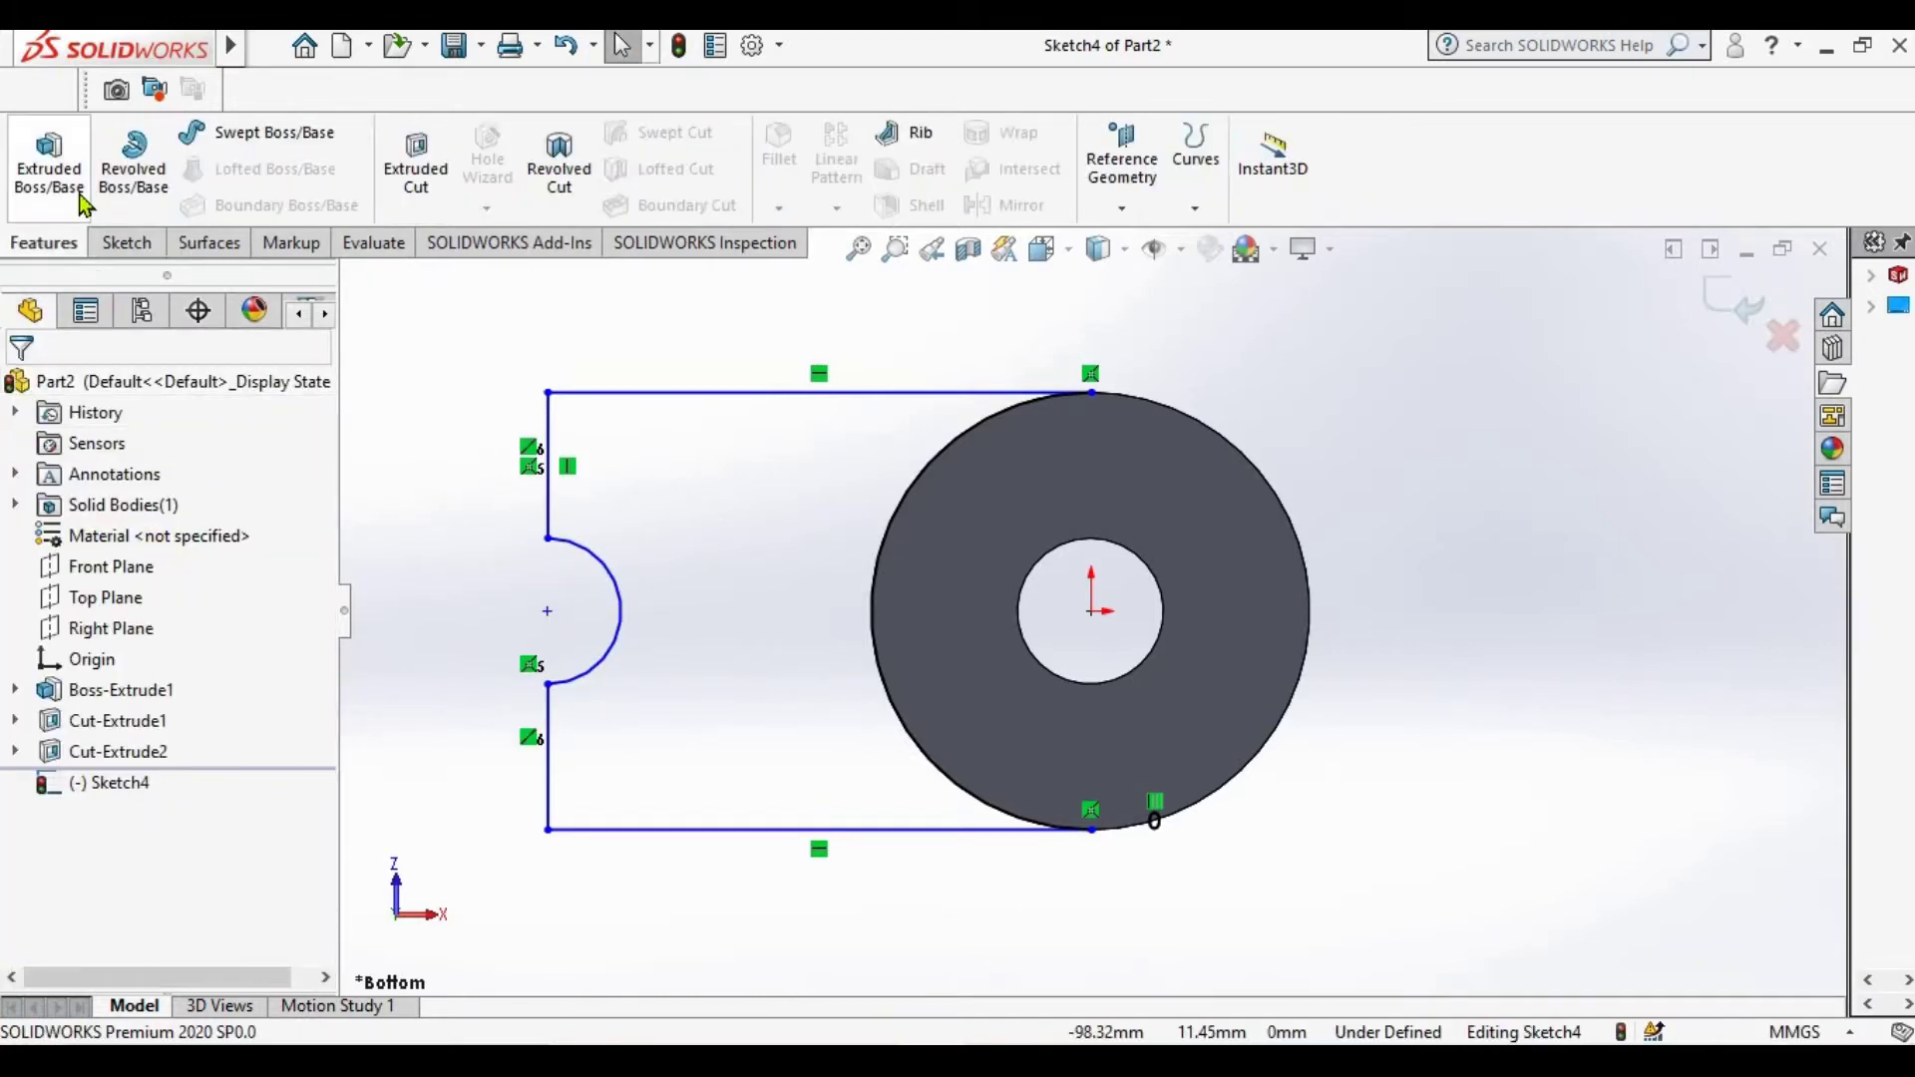
Dimension the arm's bottom line to 70 mm, checking the length on the reference drawing
left_click(120, 242)
left_click(113, 154)
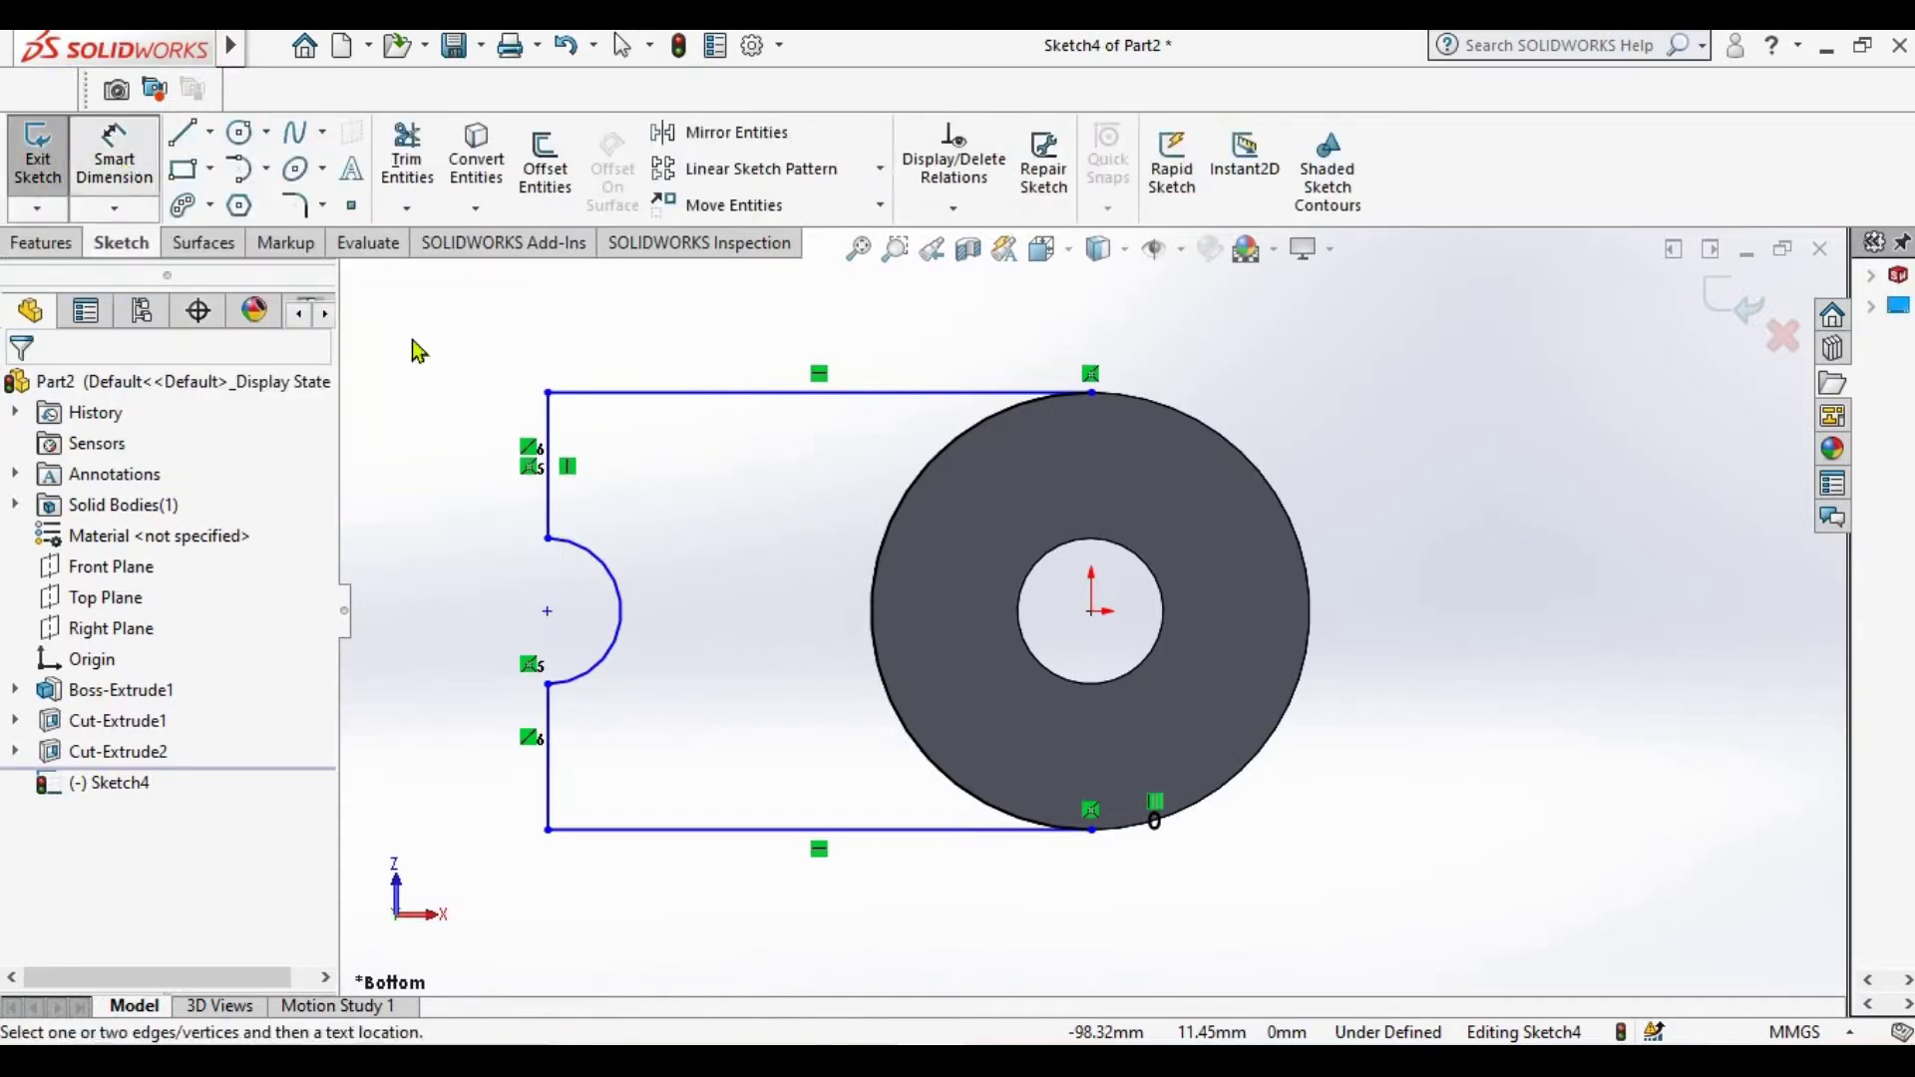
left_click(638, 831)
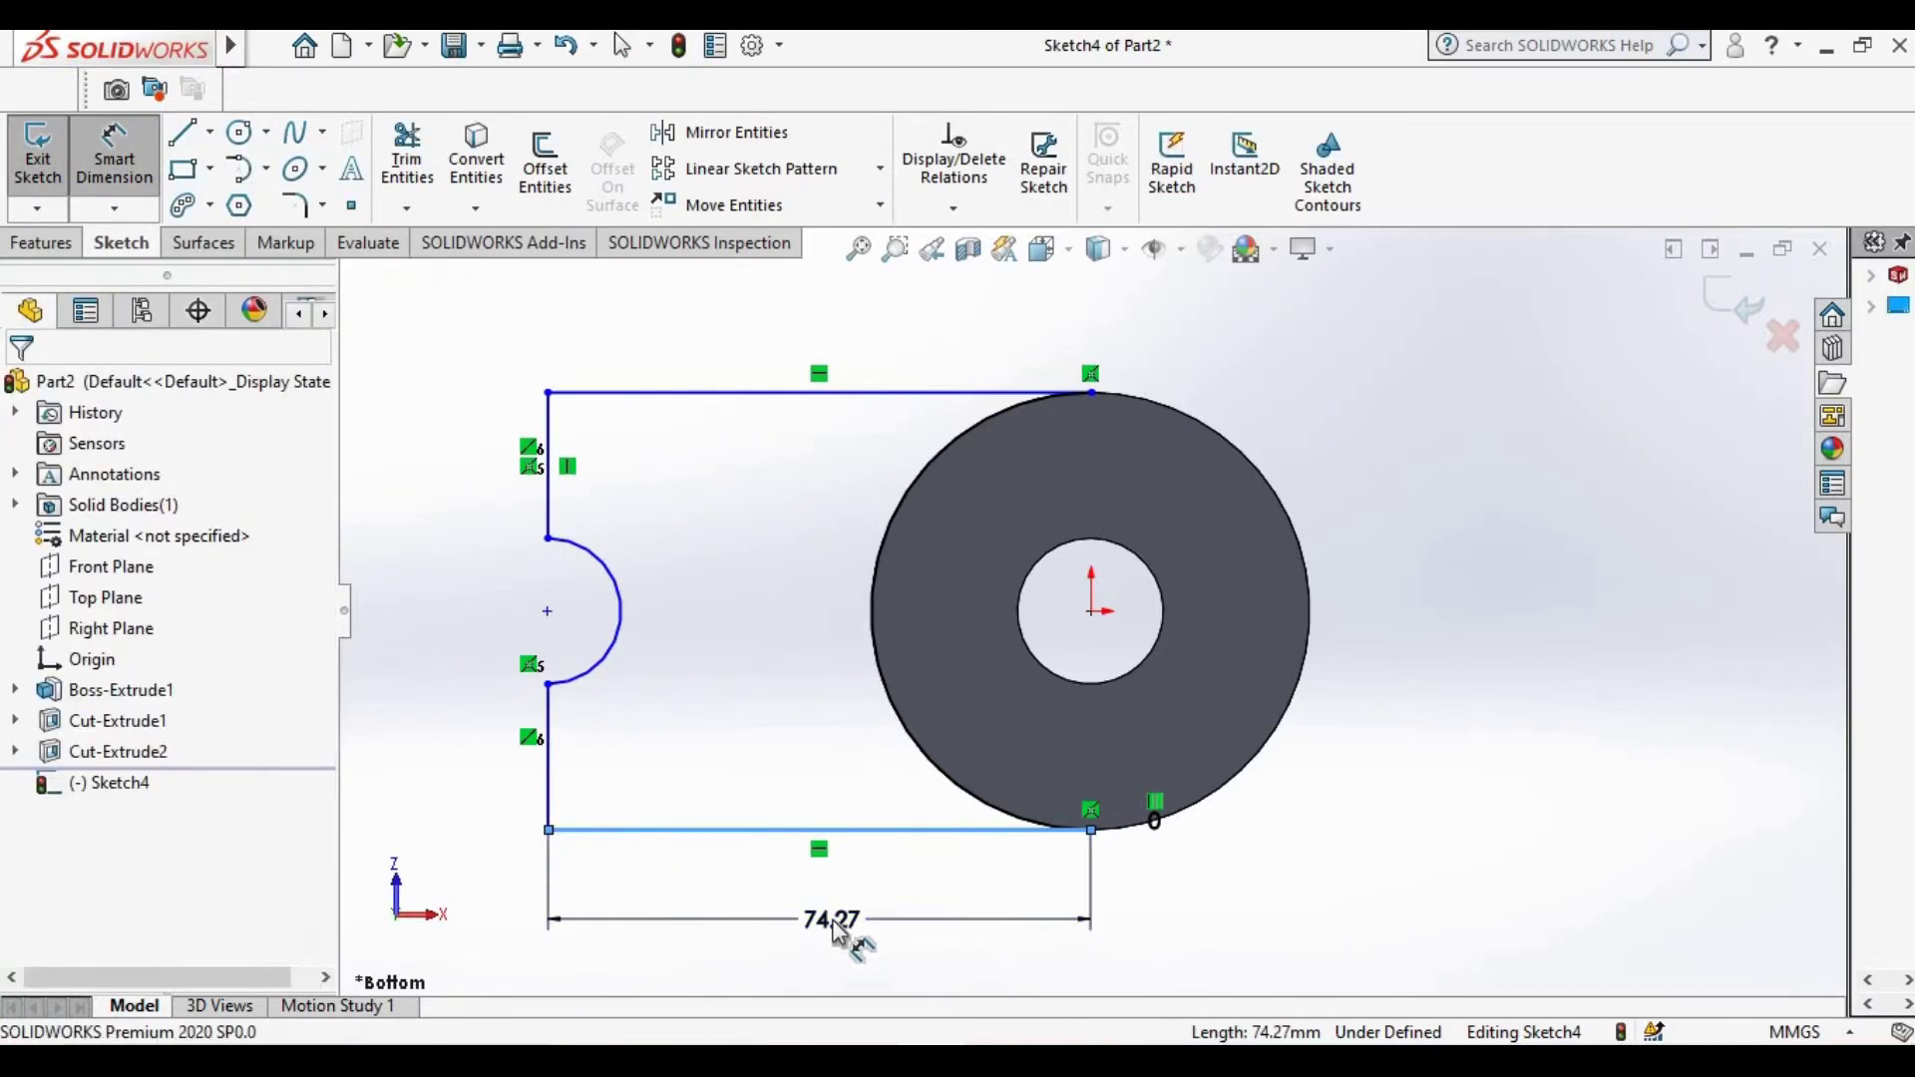
left_click(857, 942)
key("alt+Tab")
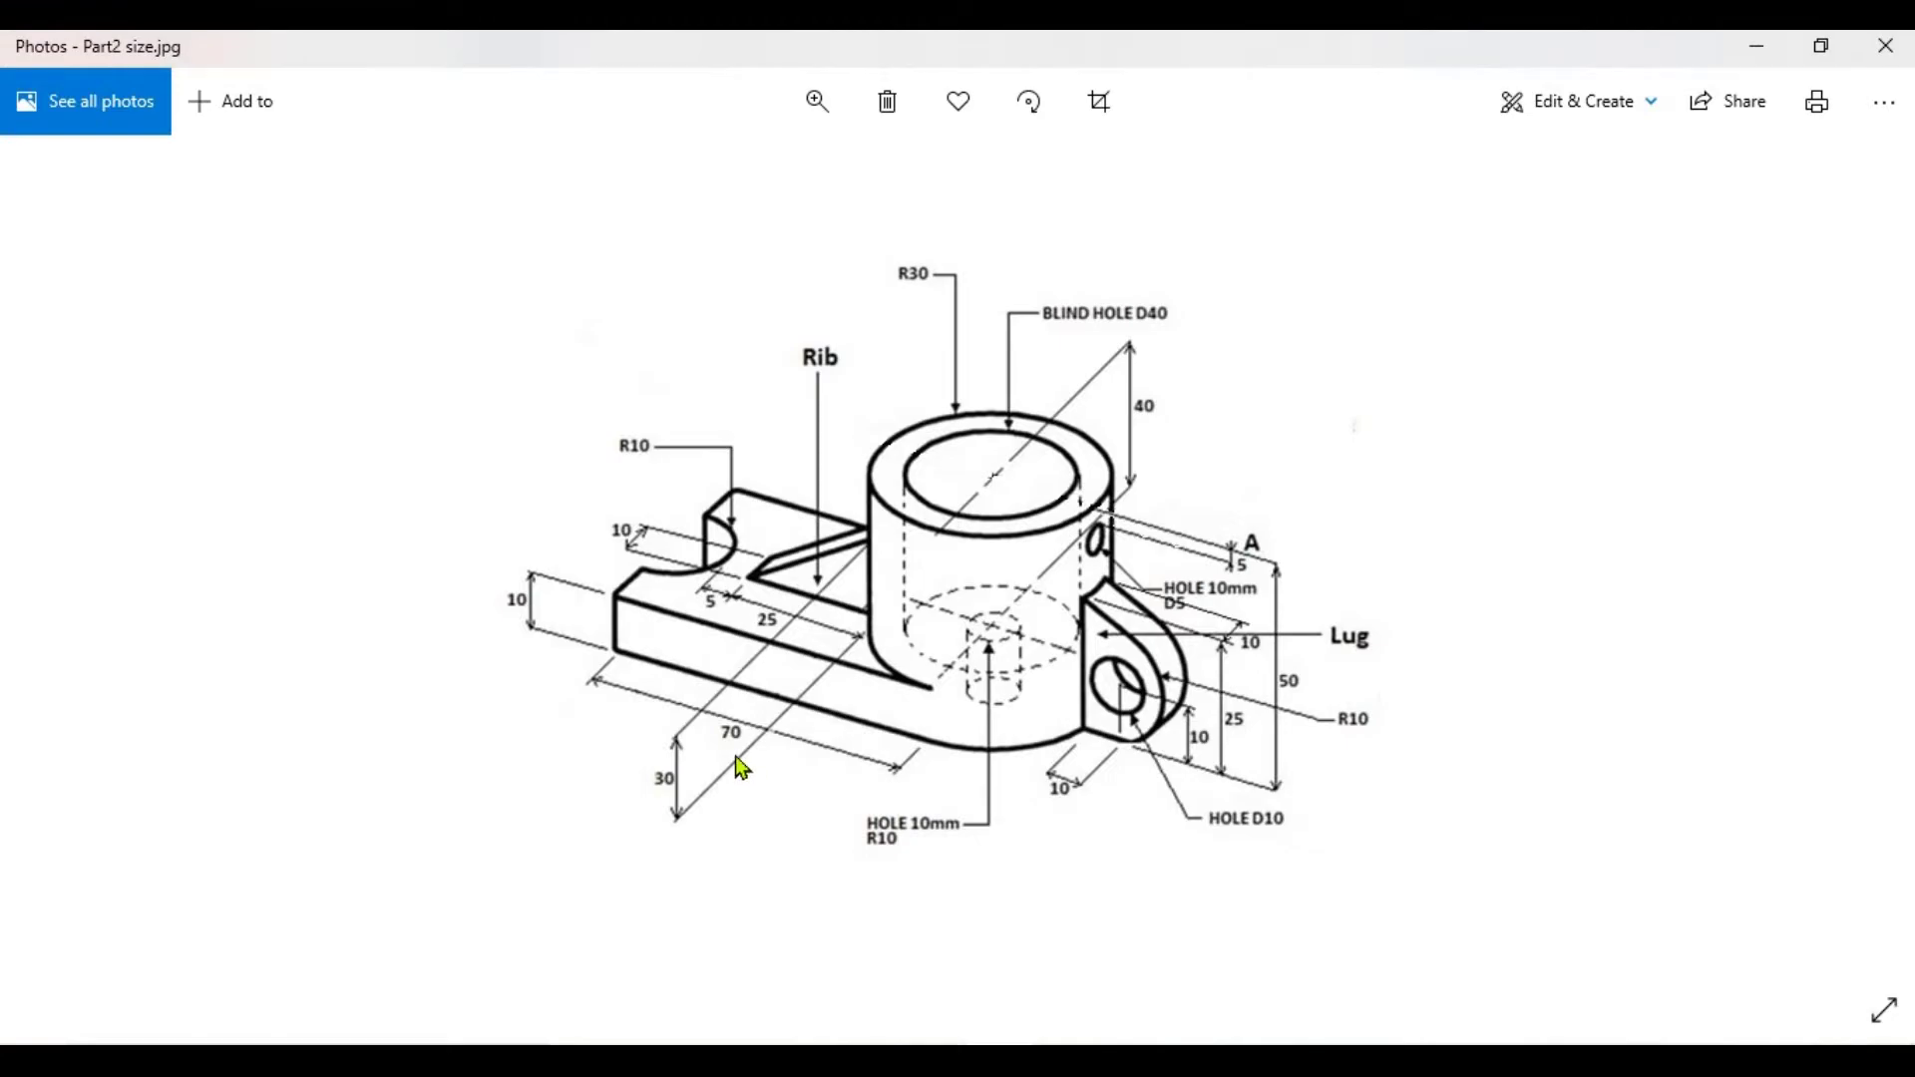
key("alt+Tab")
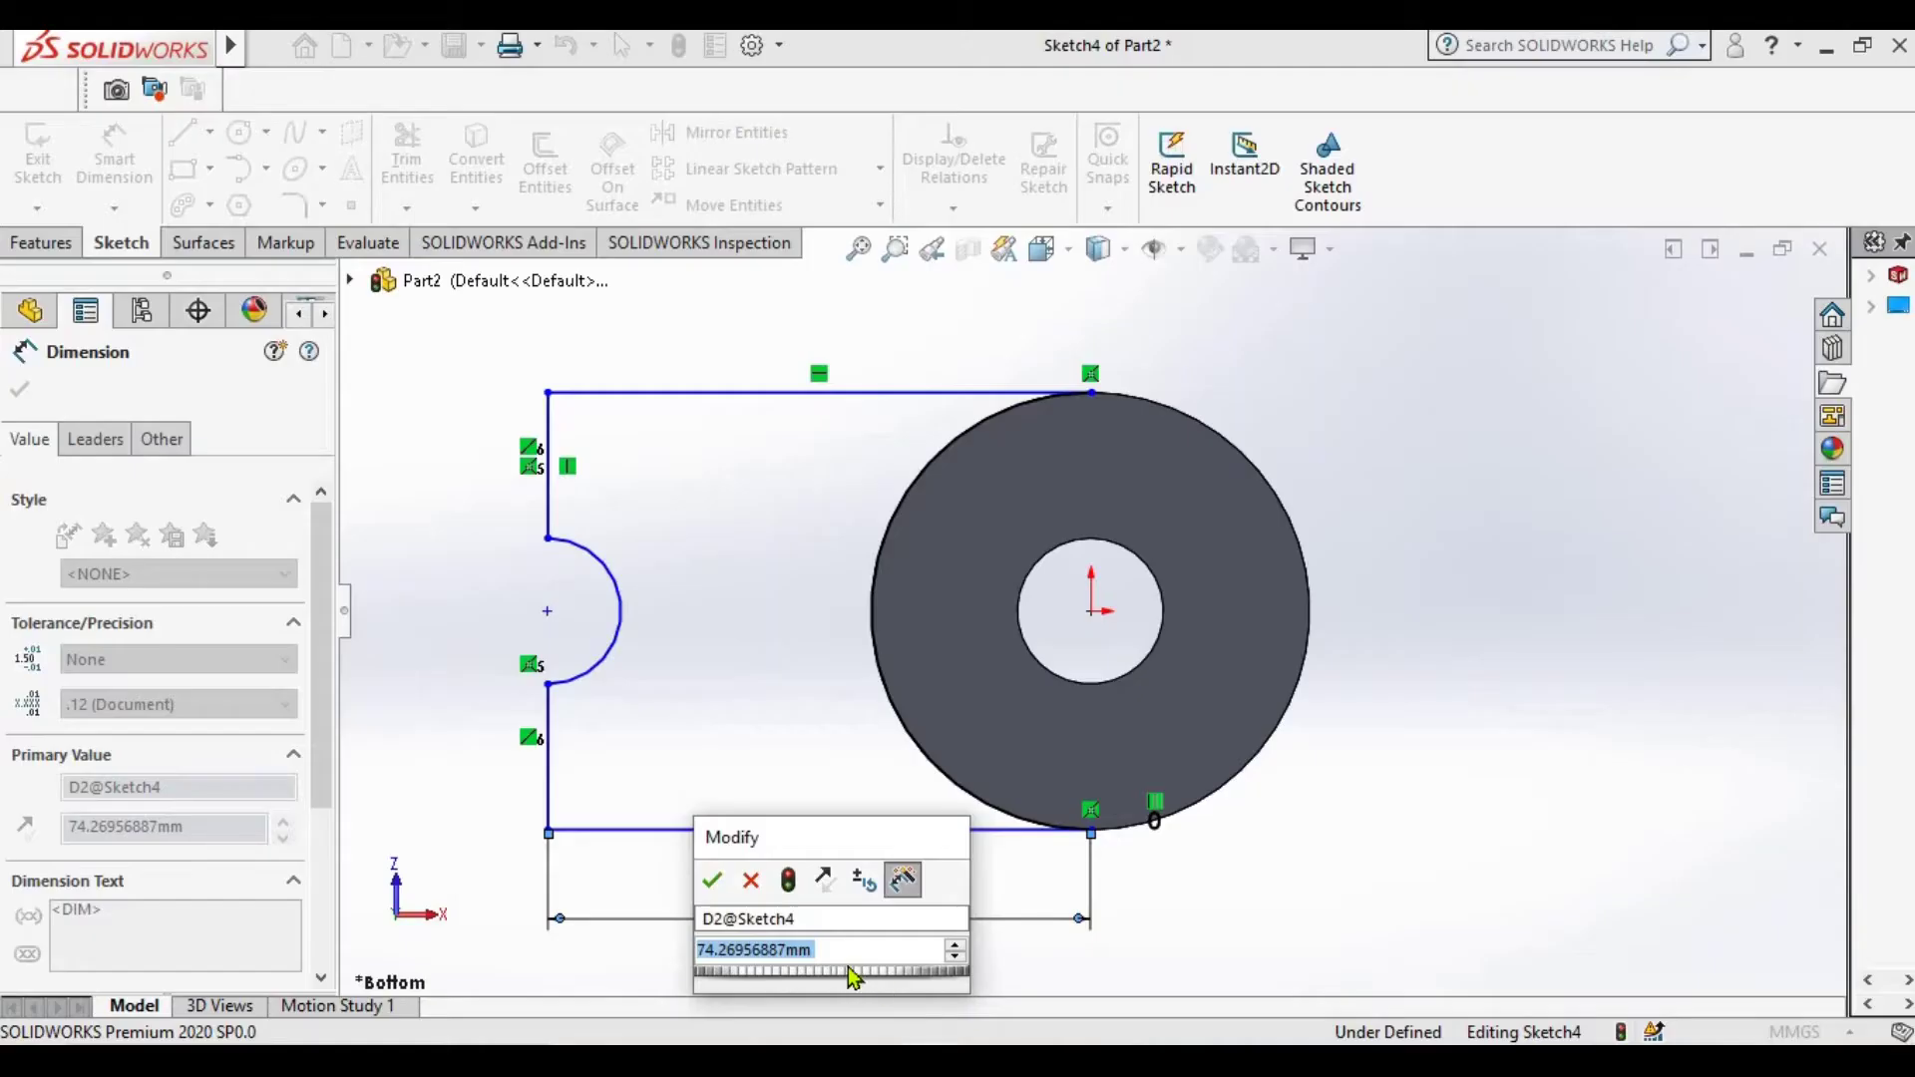
type("70")
key("Return")
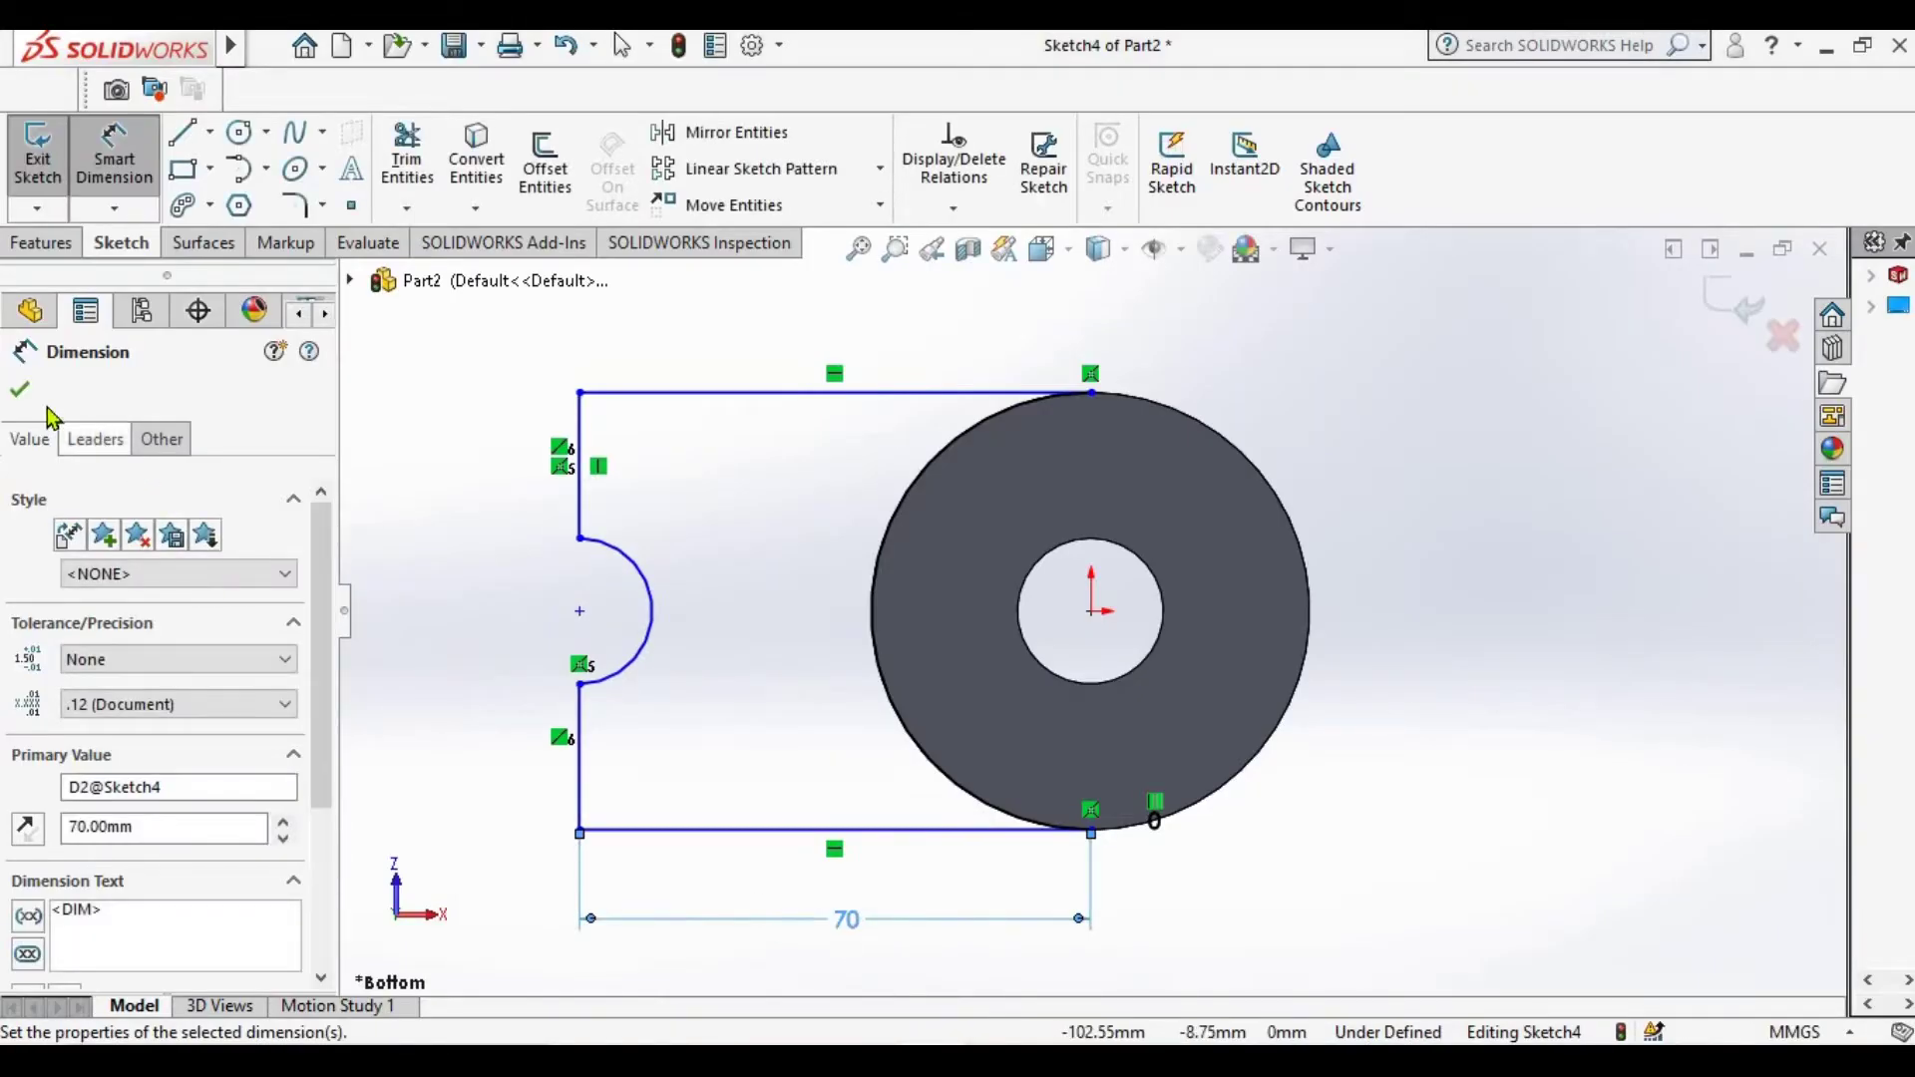
left_click(18, 392)
Extrude the notched arm sketch 10 mm blind as Boss-Extrude2
left_click(41, 242)
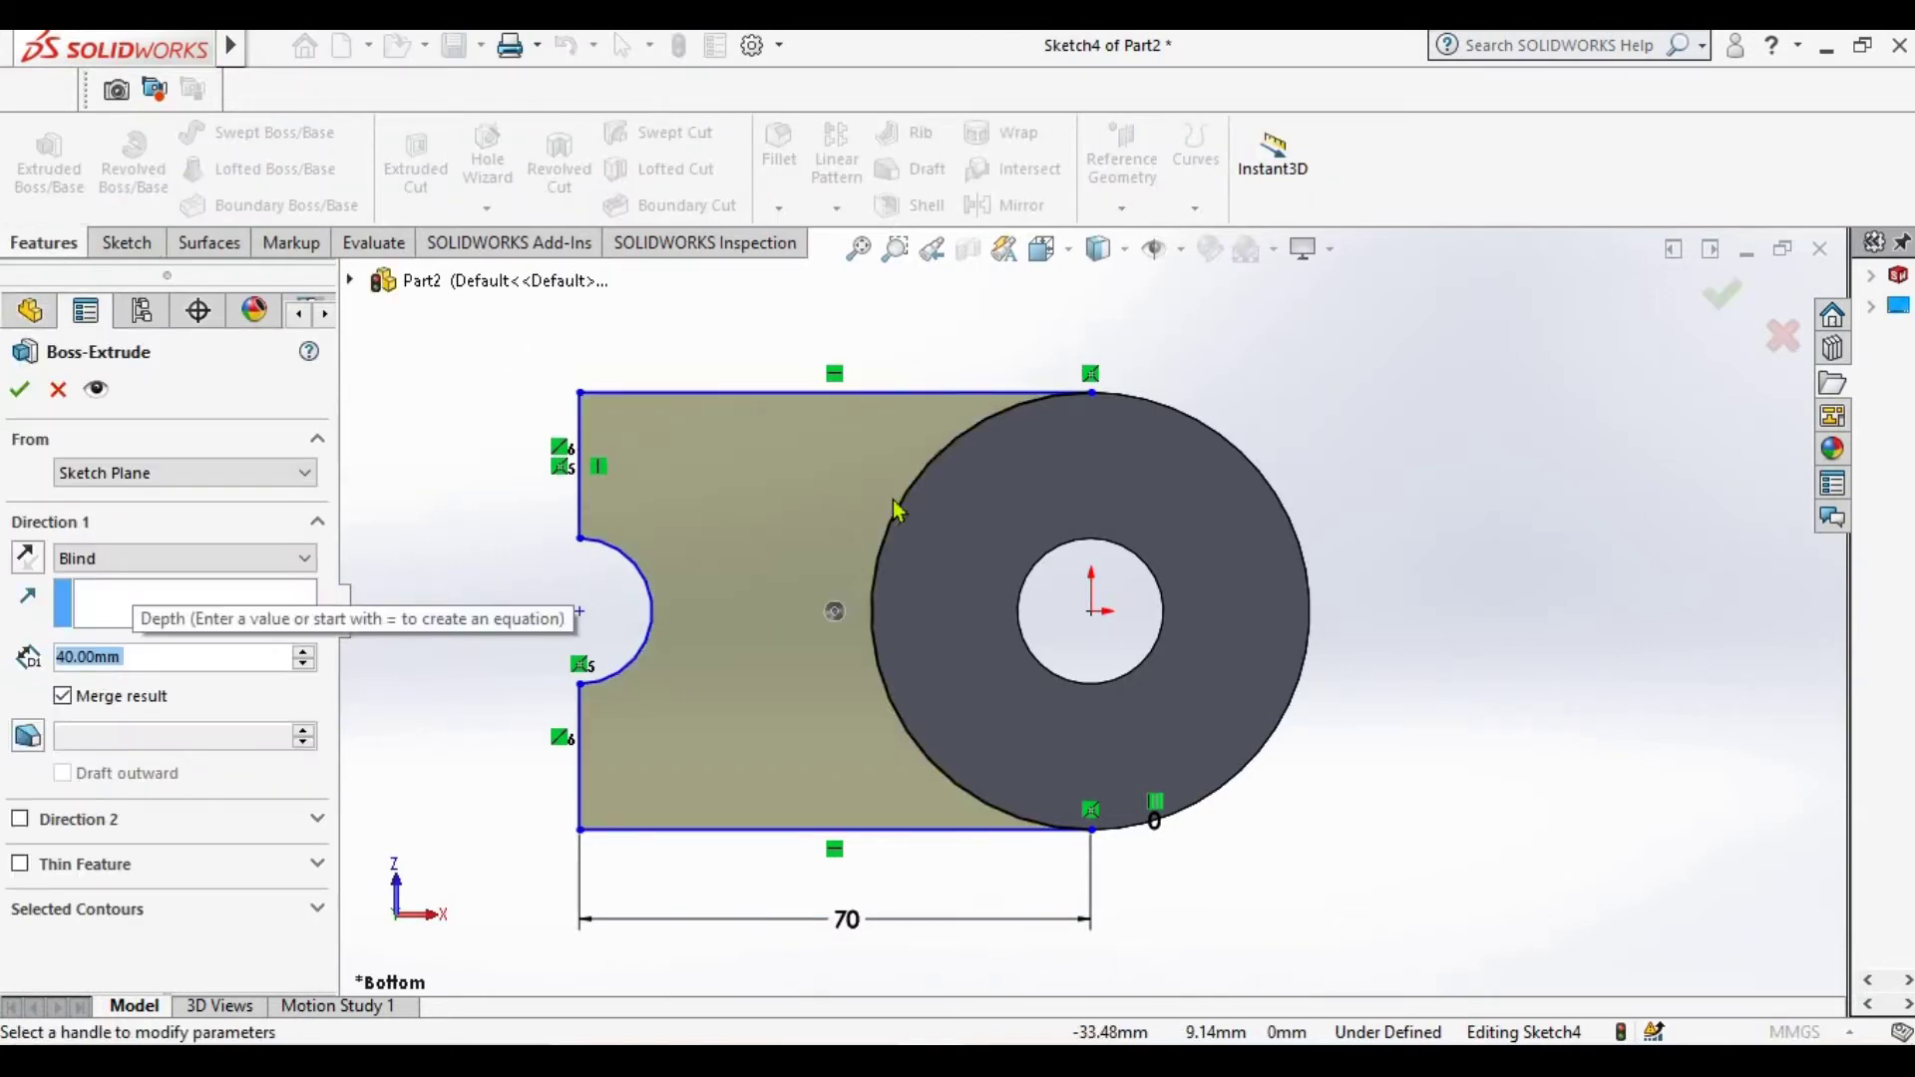
mouse_move(813, 517)
middle_mouse_down()
mouse_move(1096, 369)
mouse_move(619, 778)
middle_mouse_up()
scroll(1096, 369, "up", 5)
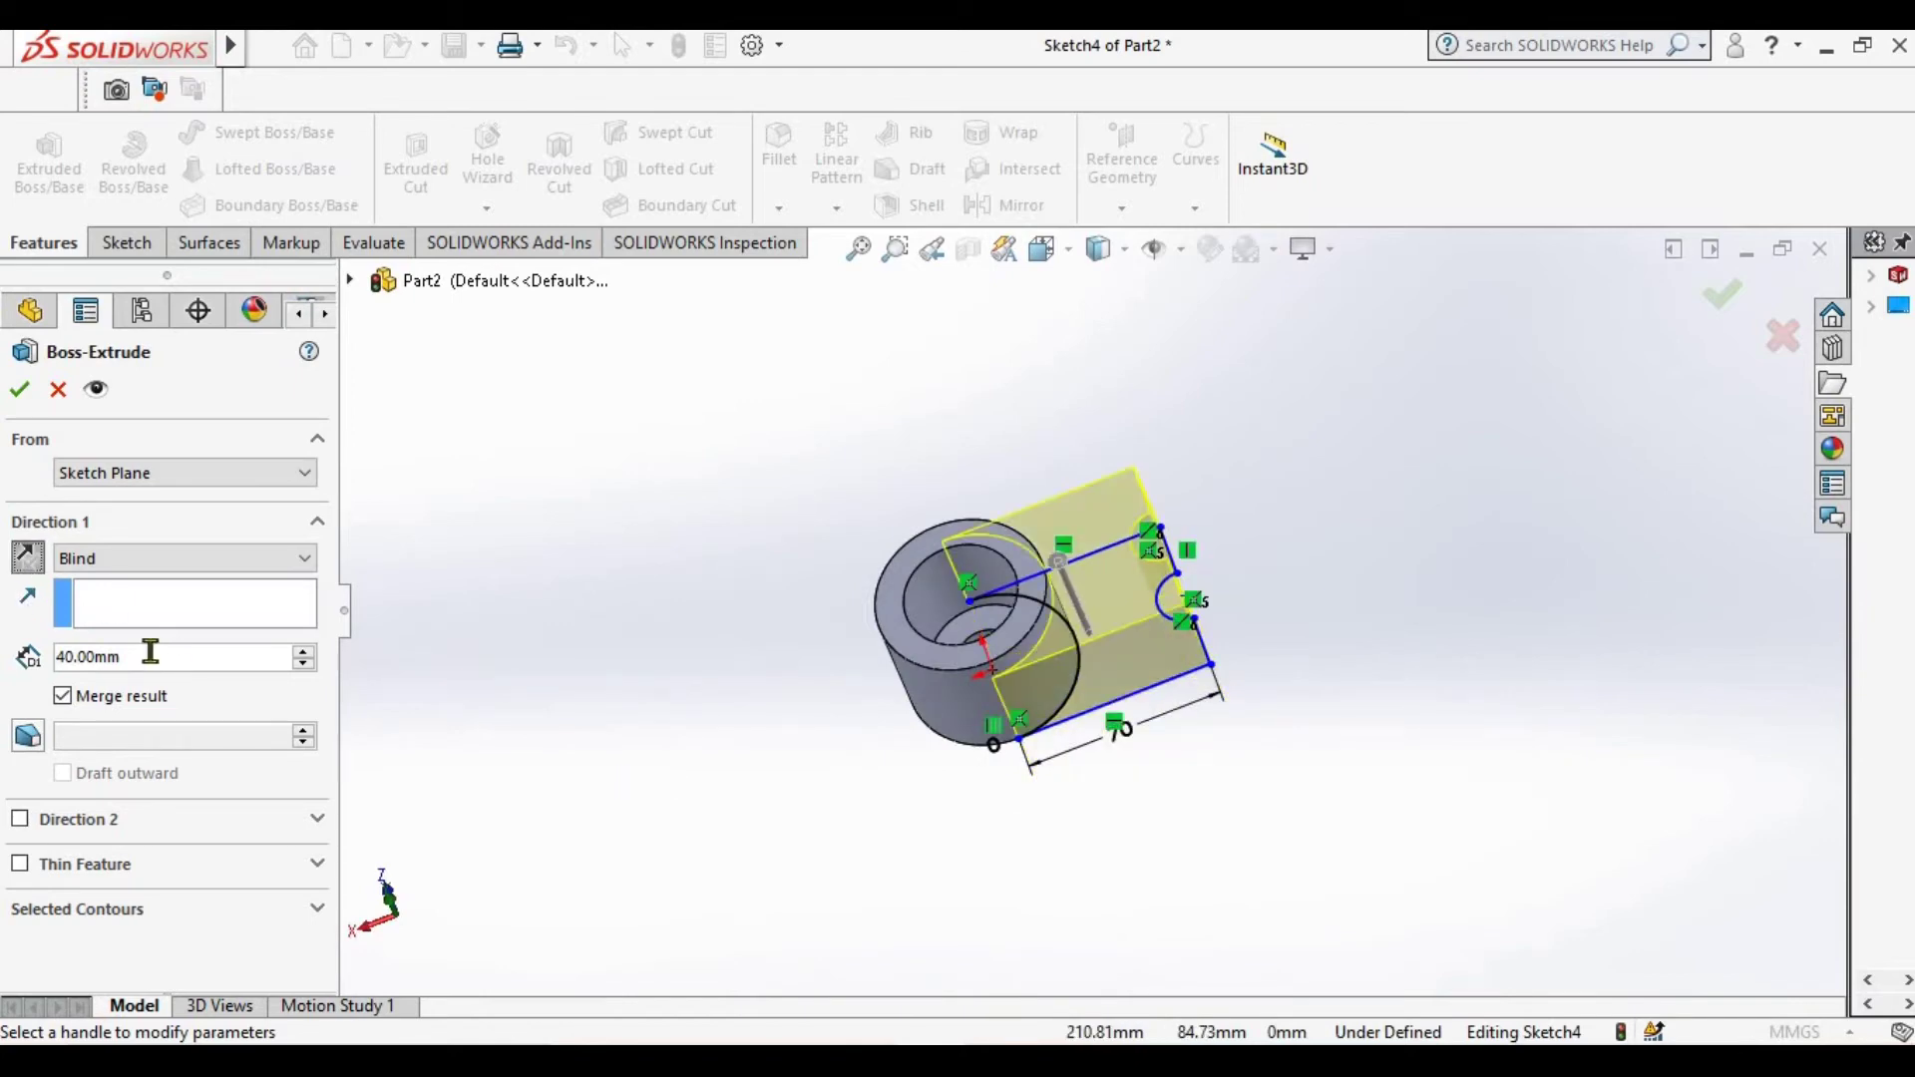
type("10")
key("Return")
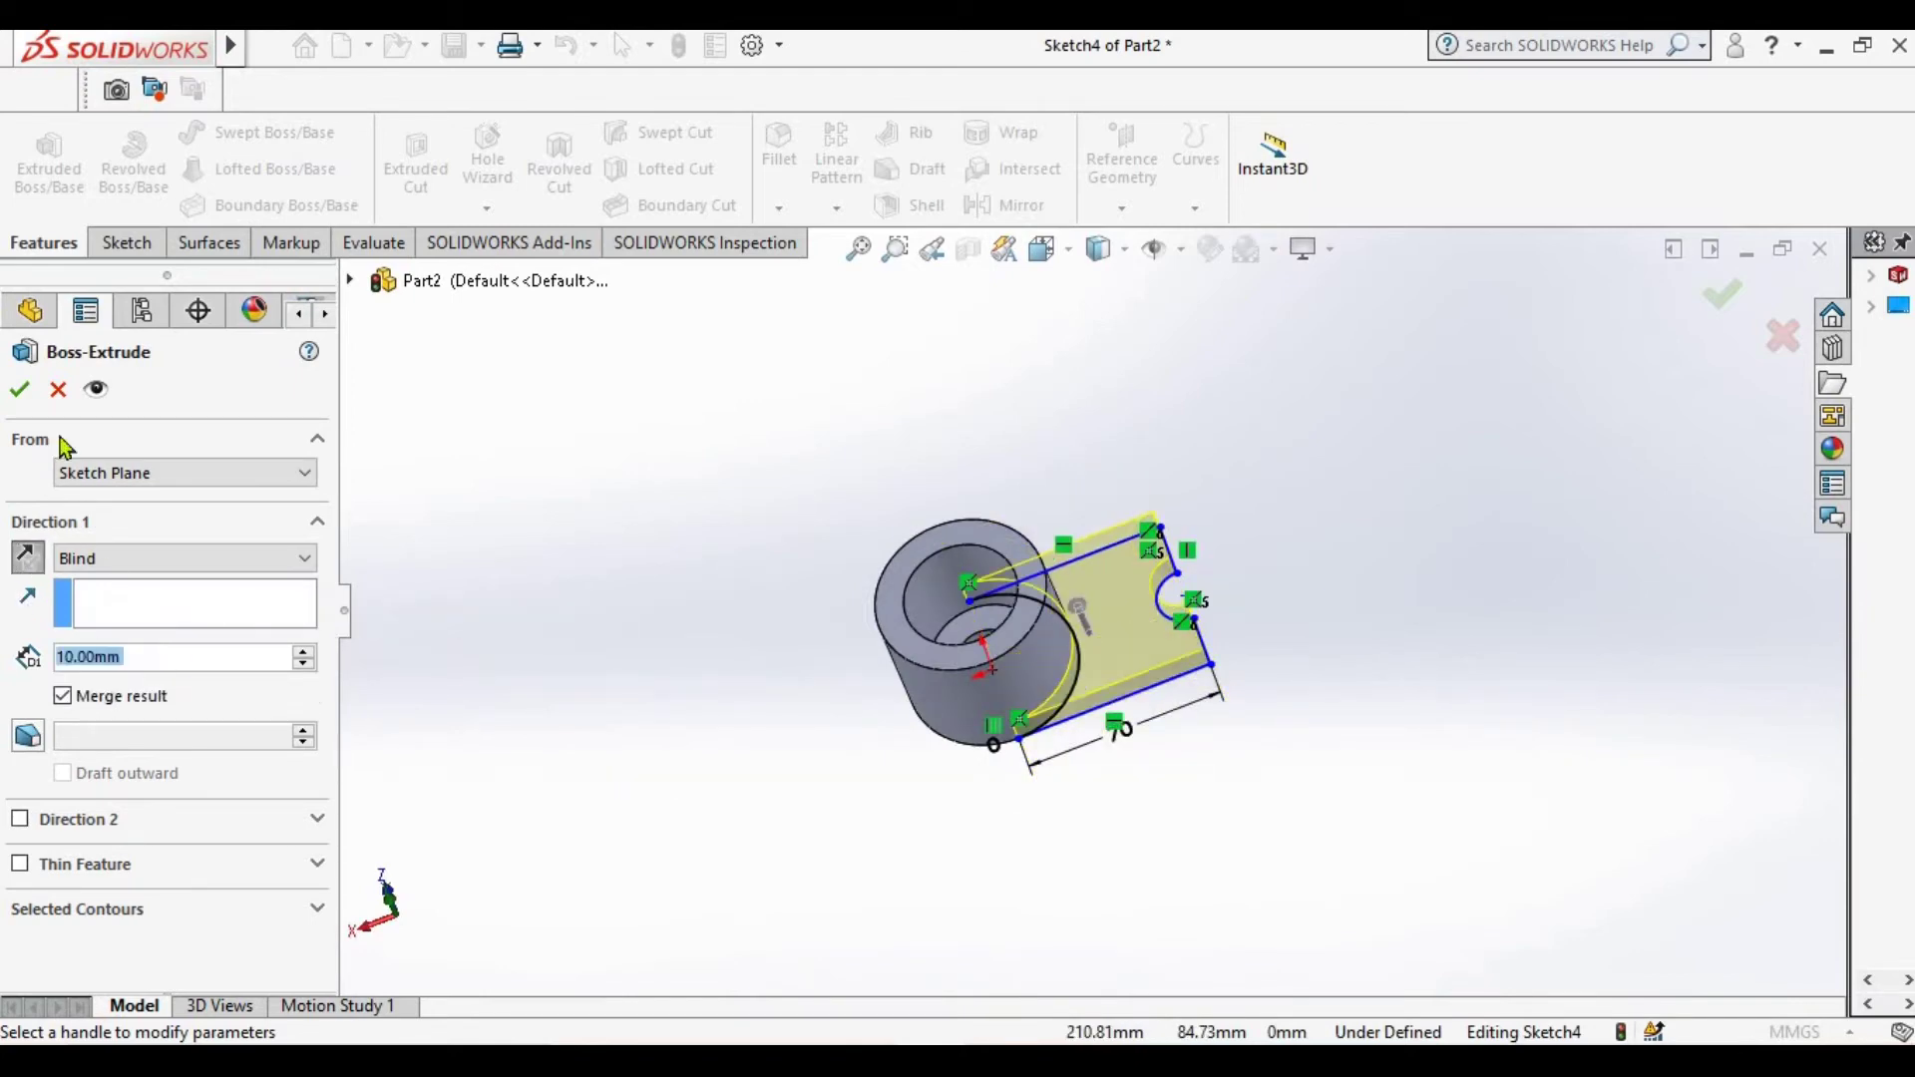
left_click(21, 391)
key("ctrl+7")
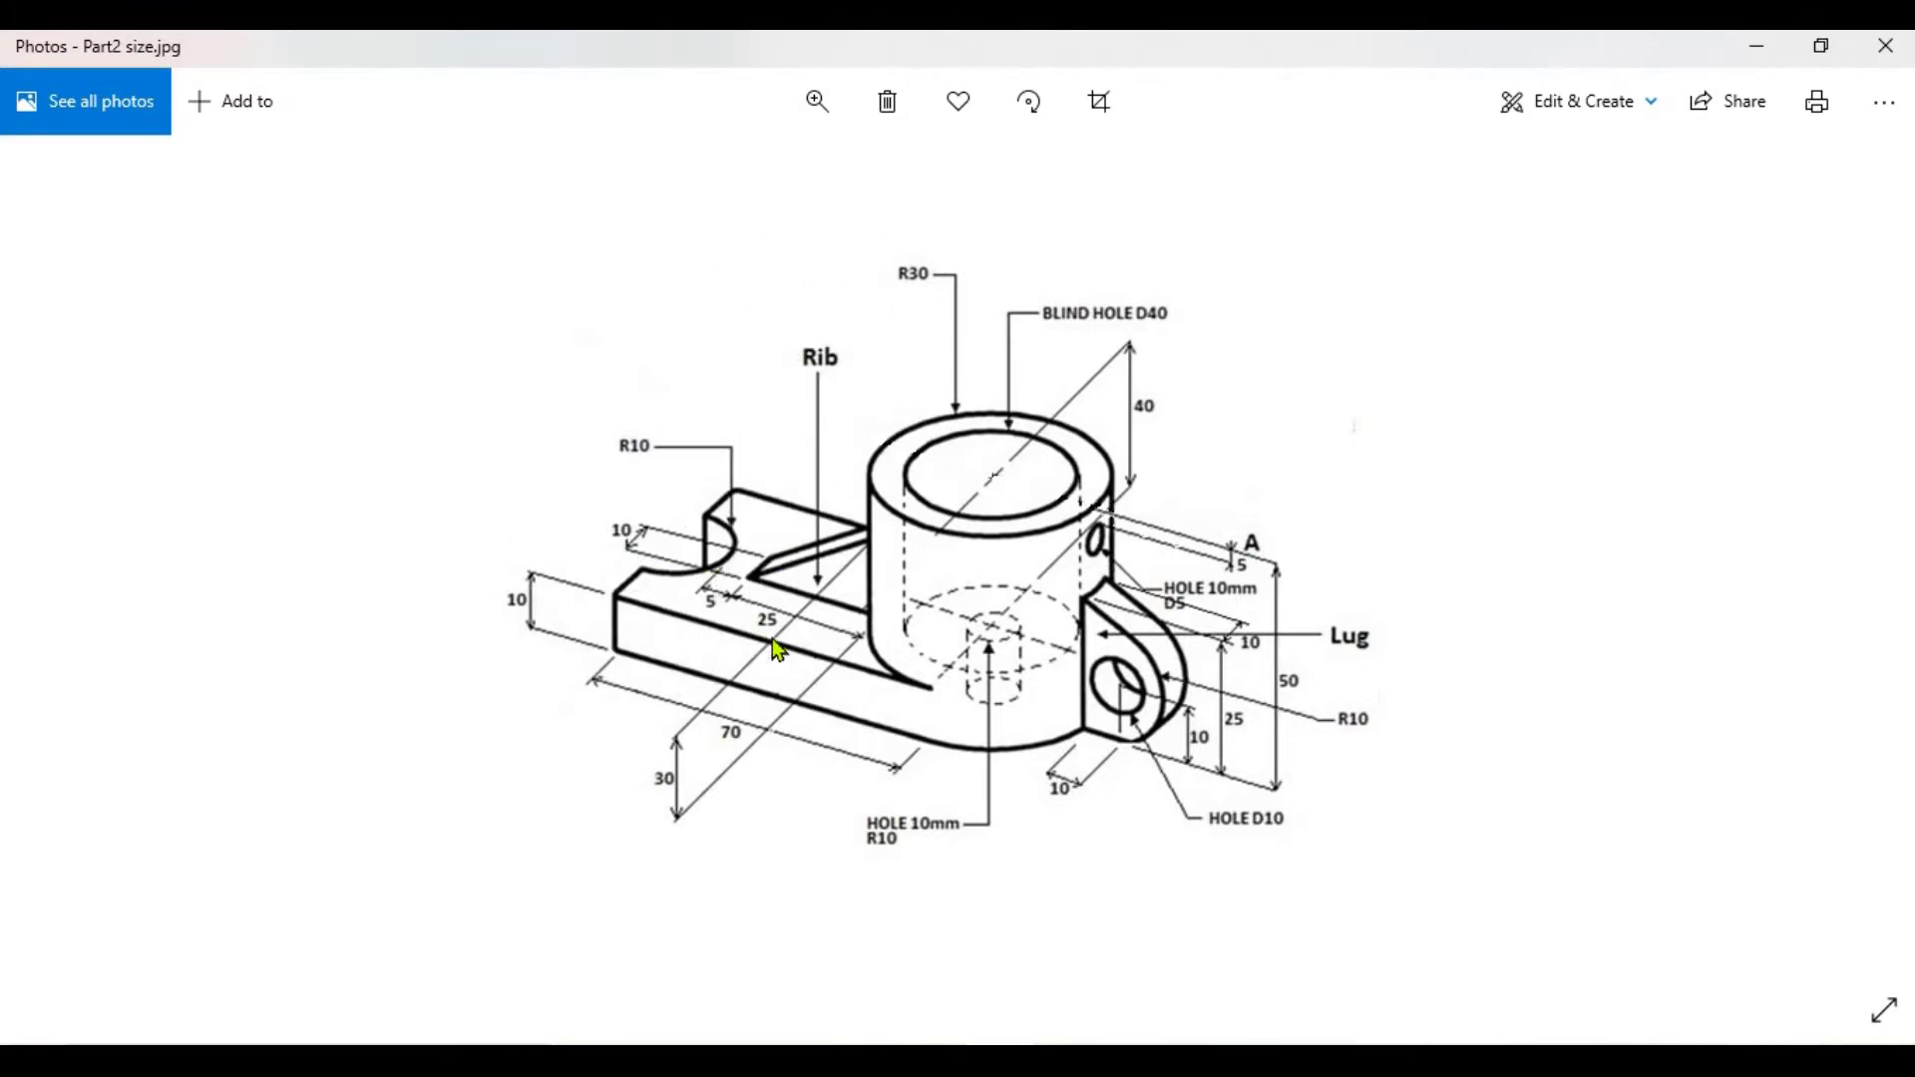
key("alt+Tab")
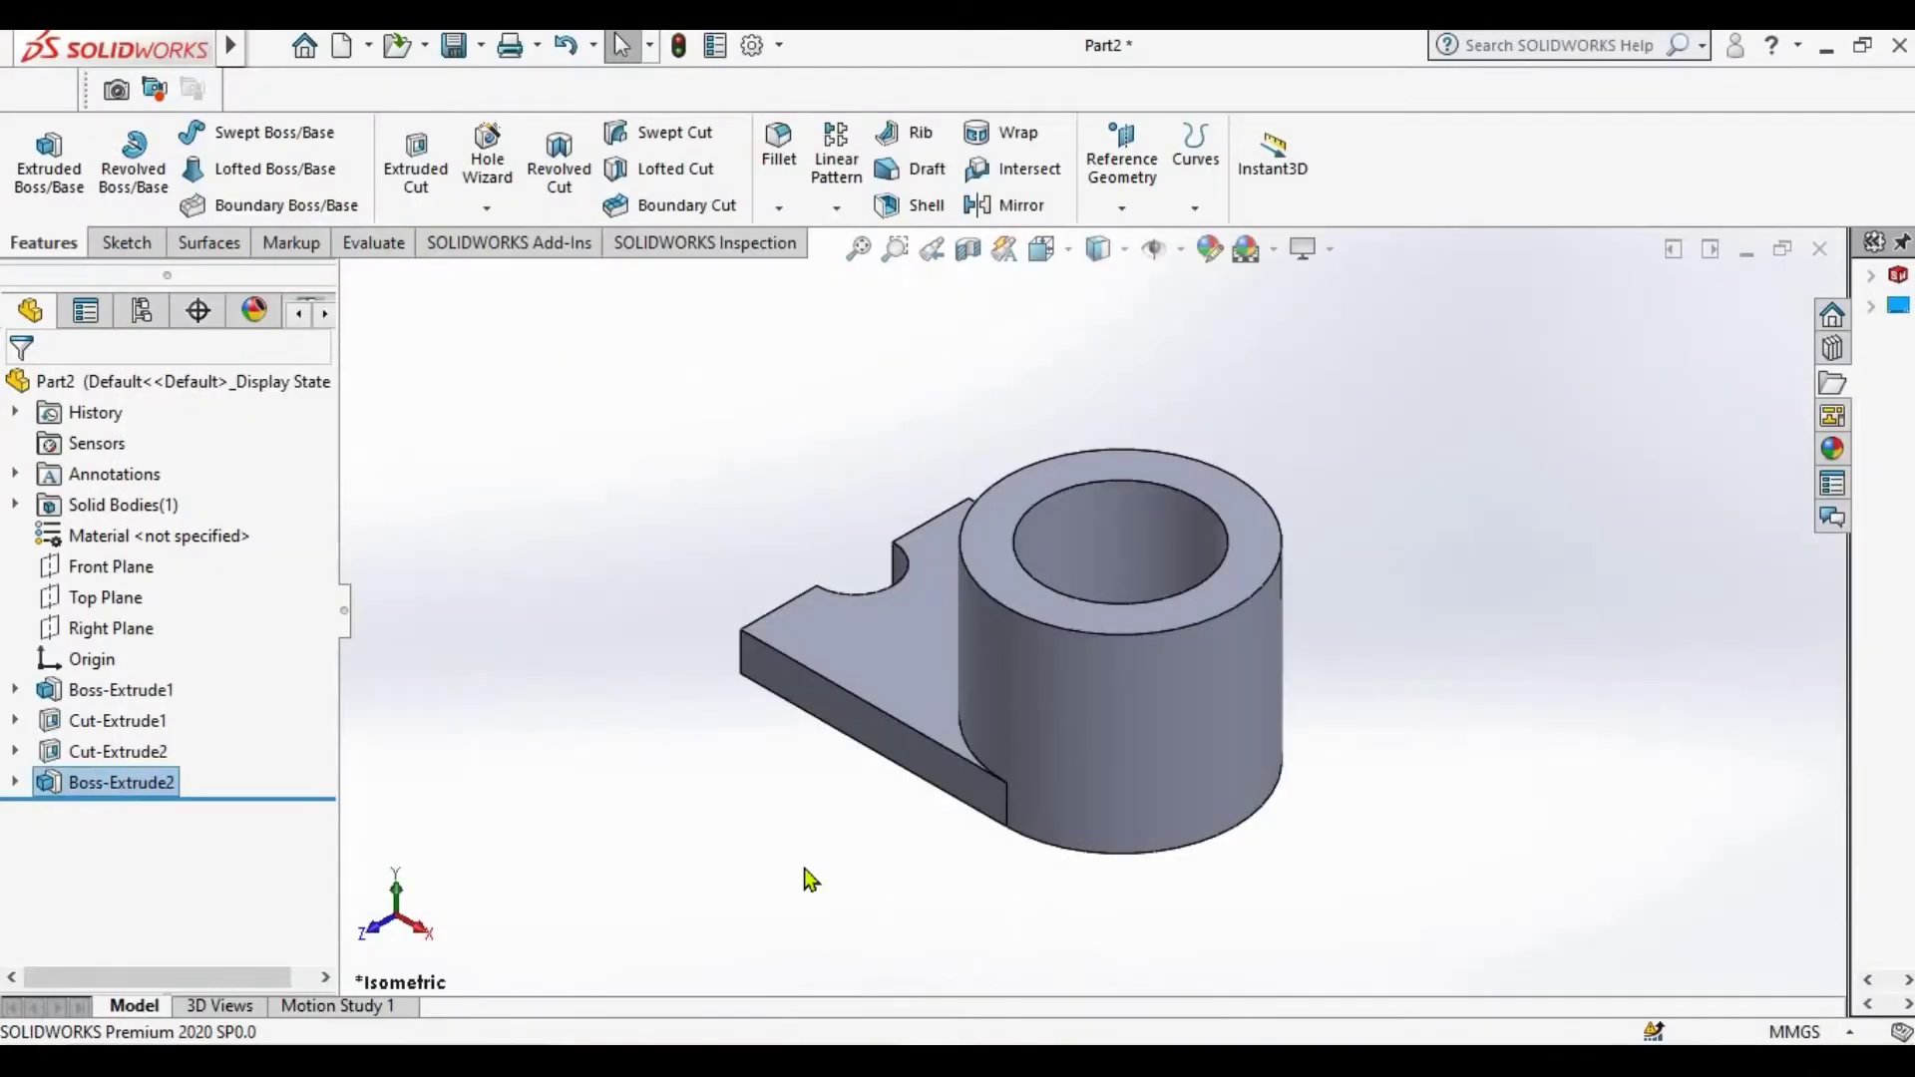
Start a sketch on the base arm's top face and copy in the cylinder's outer circle
middle_click_drag(804, 871, 639, 698)
left_click(128, 242)
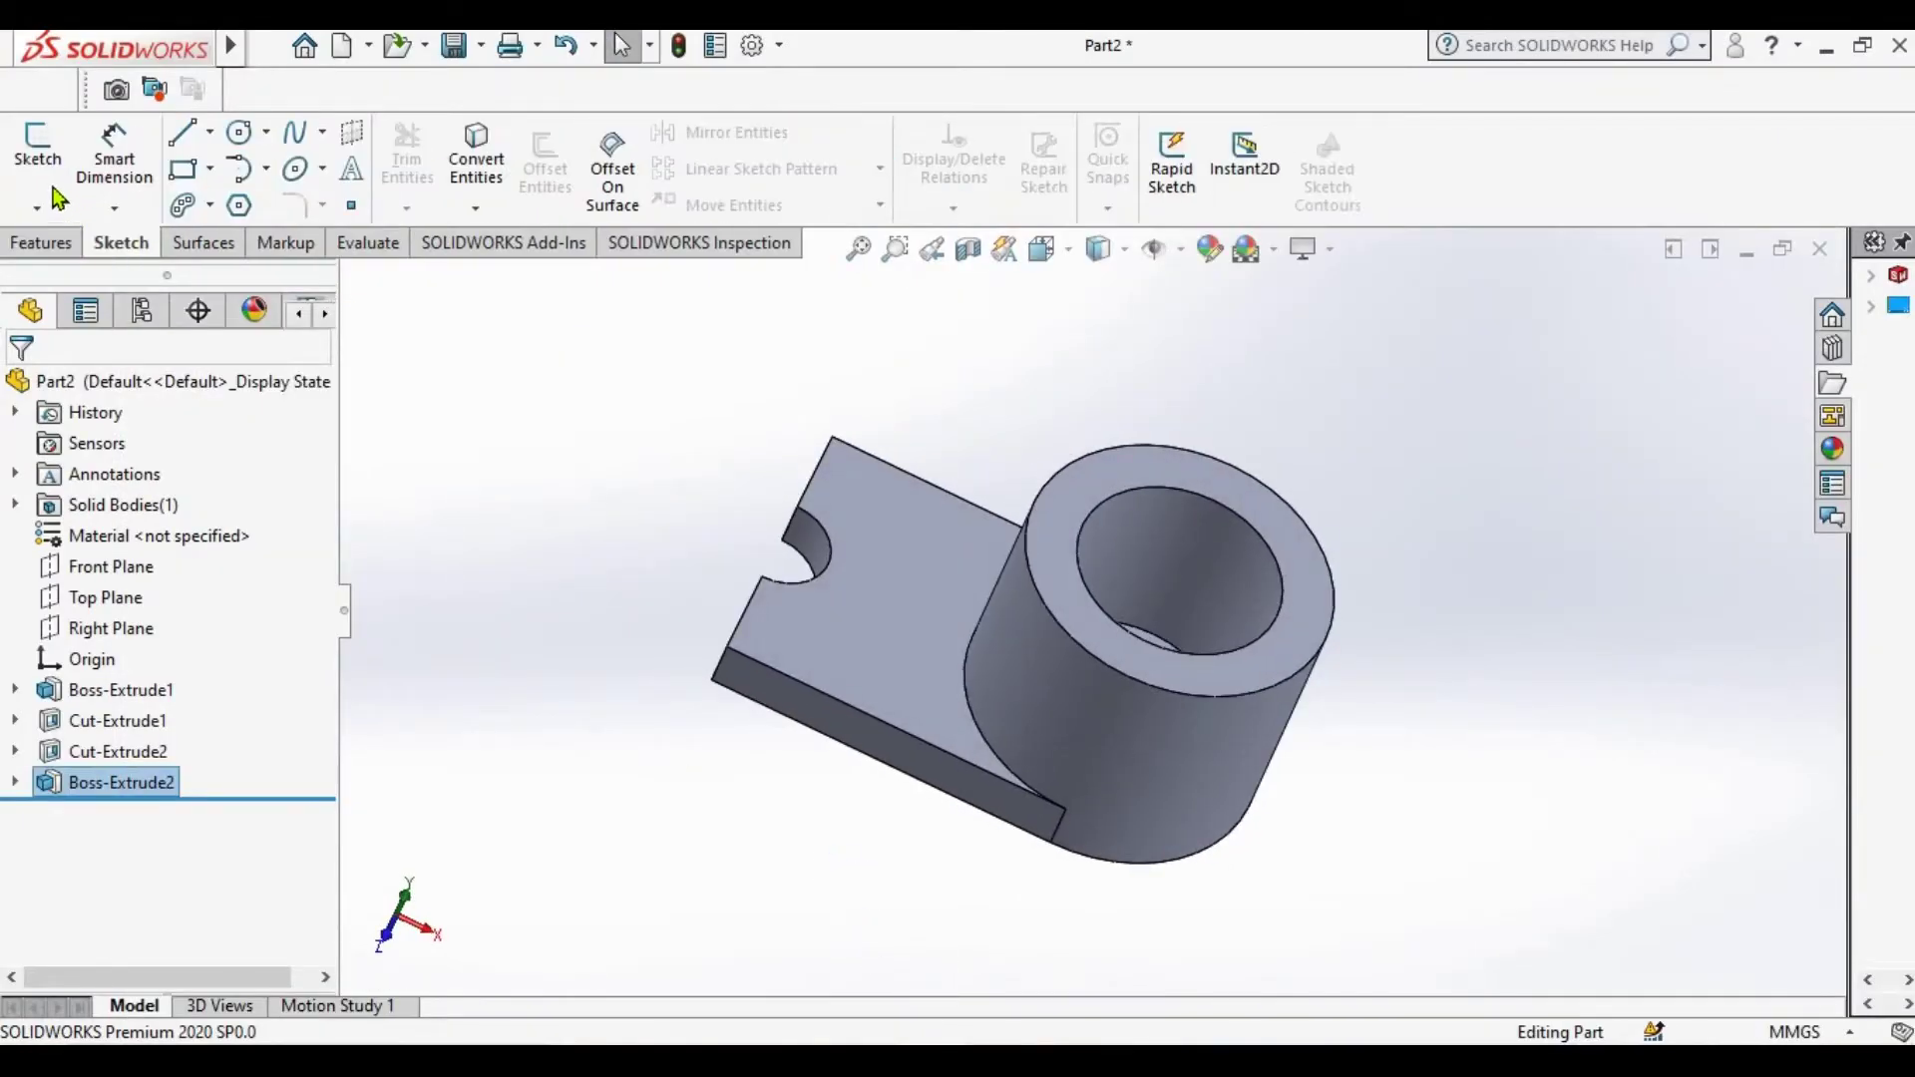
left_click(38, 152)
left_click(847, 649)
left_click(110, 814)
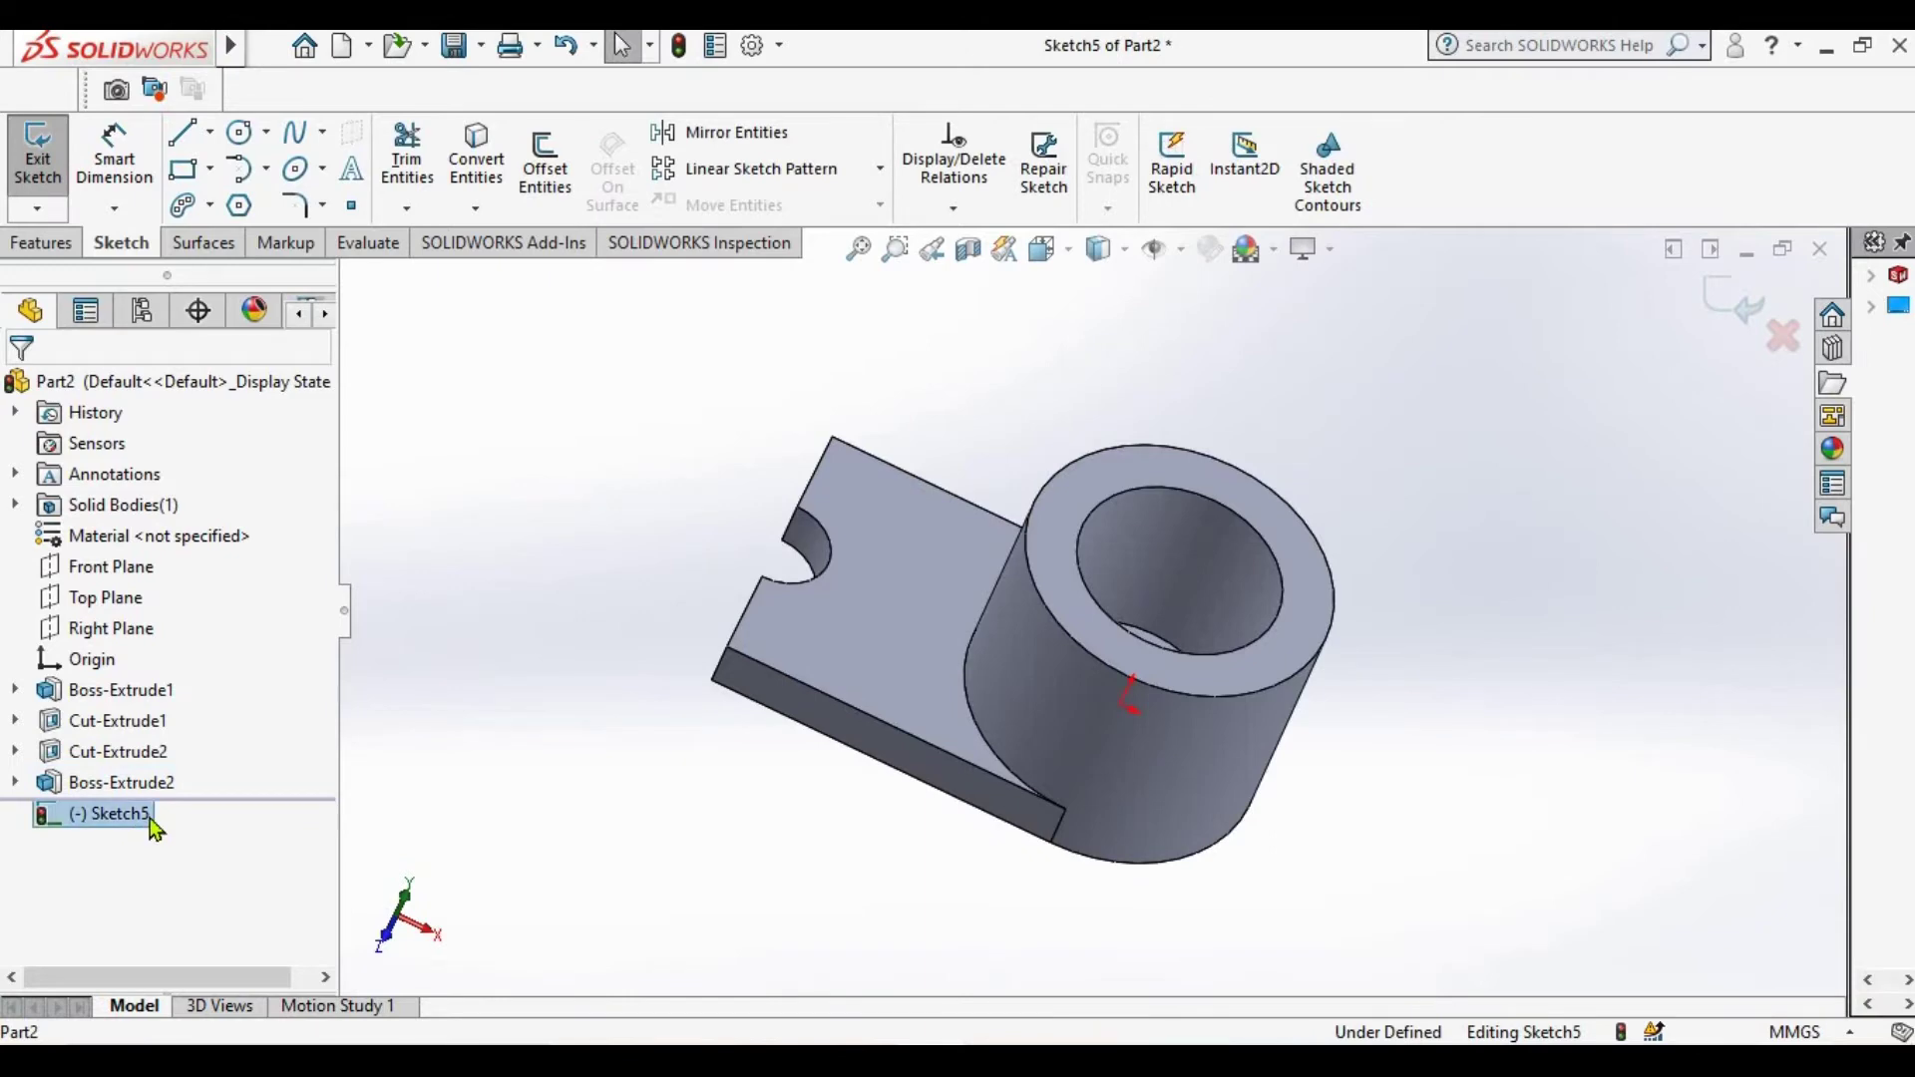
left_click(230, 862)
left_click(544, 182)
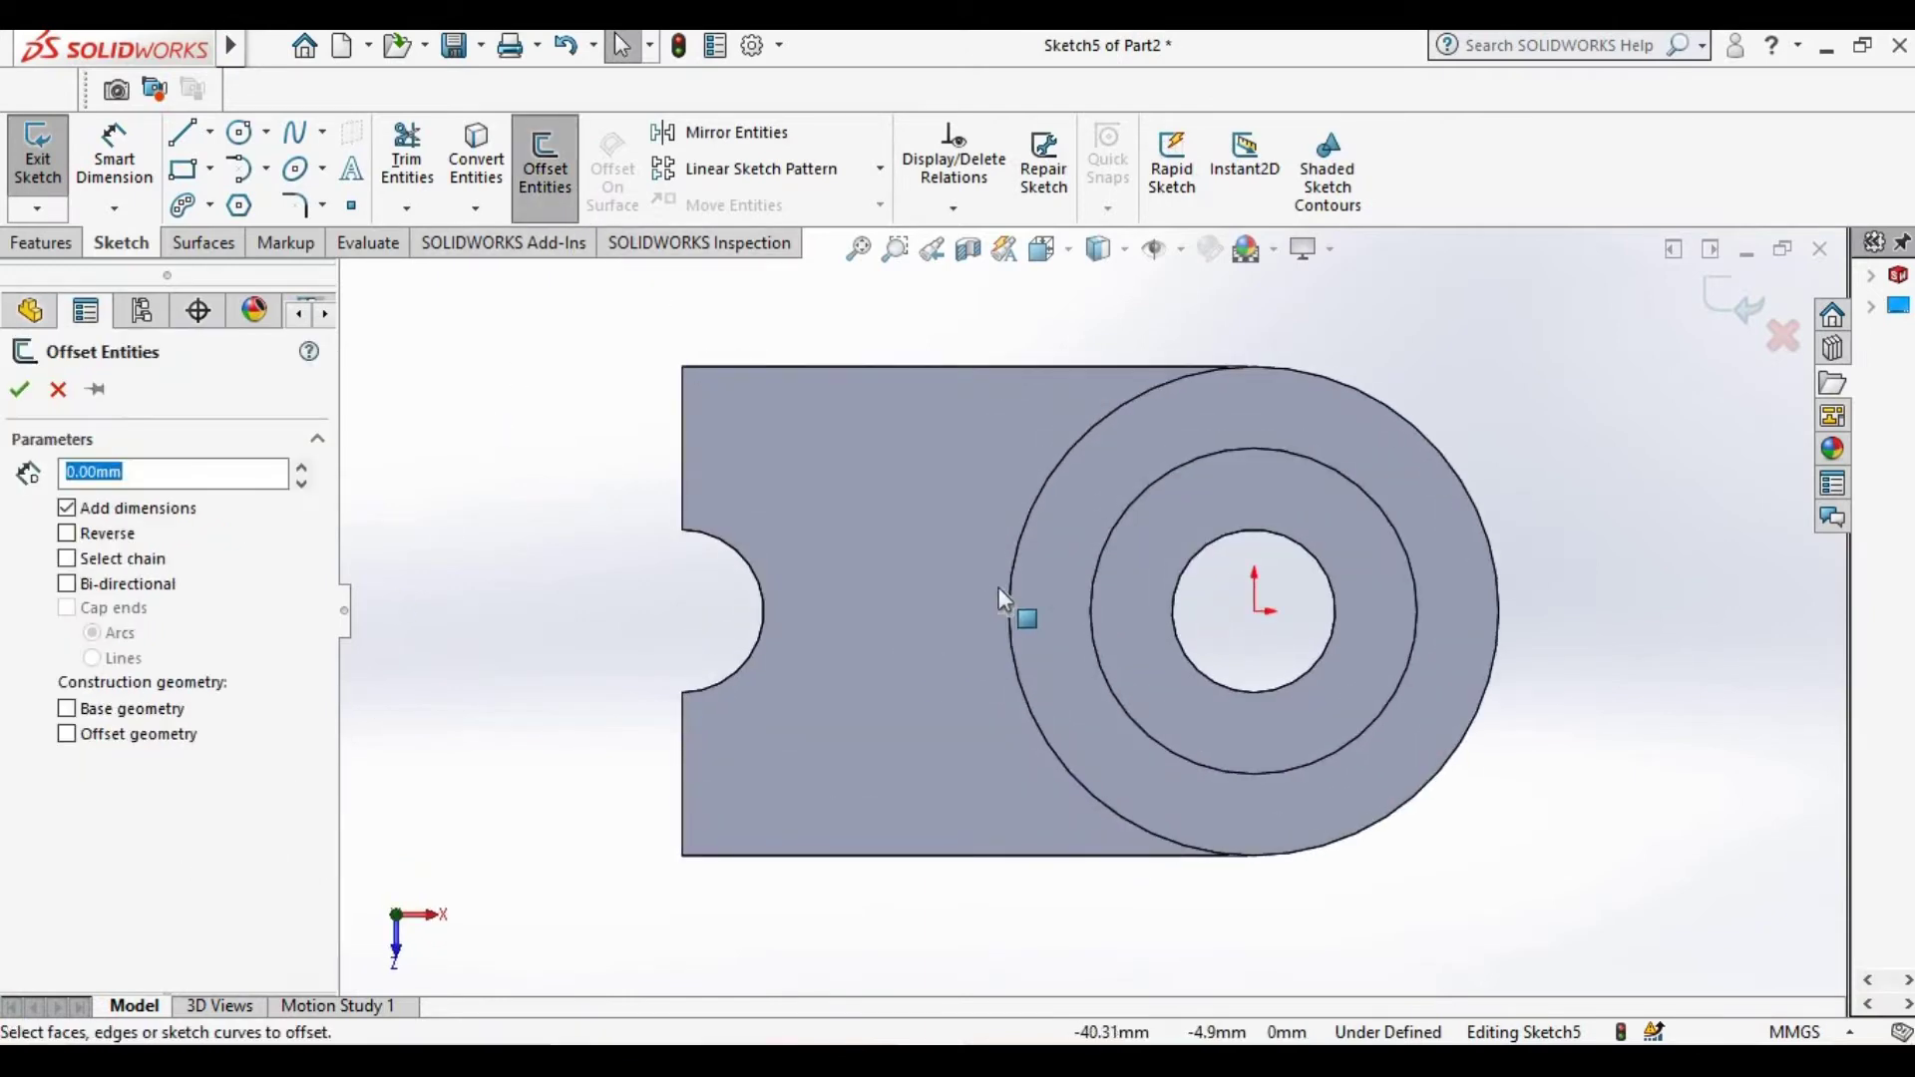
left_click(1019, 556)
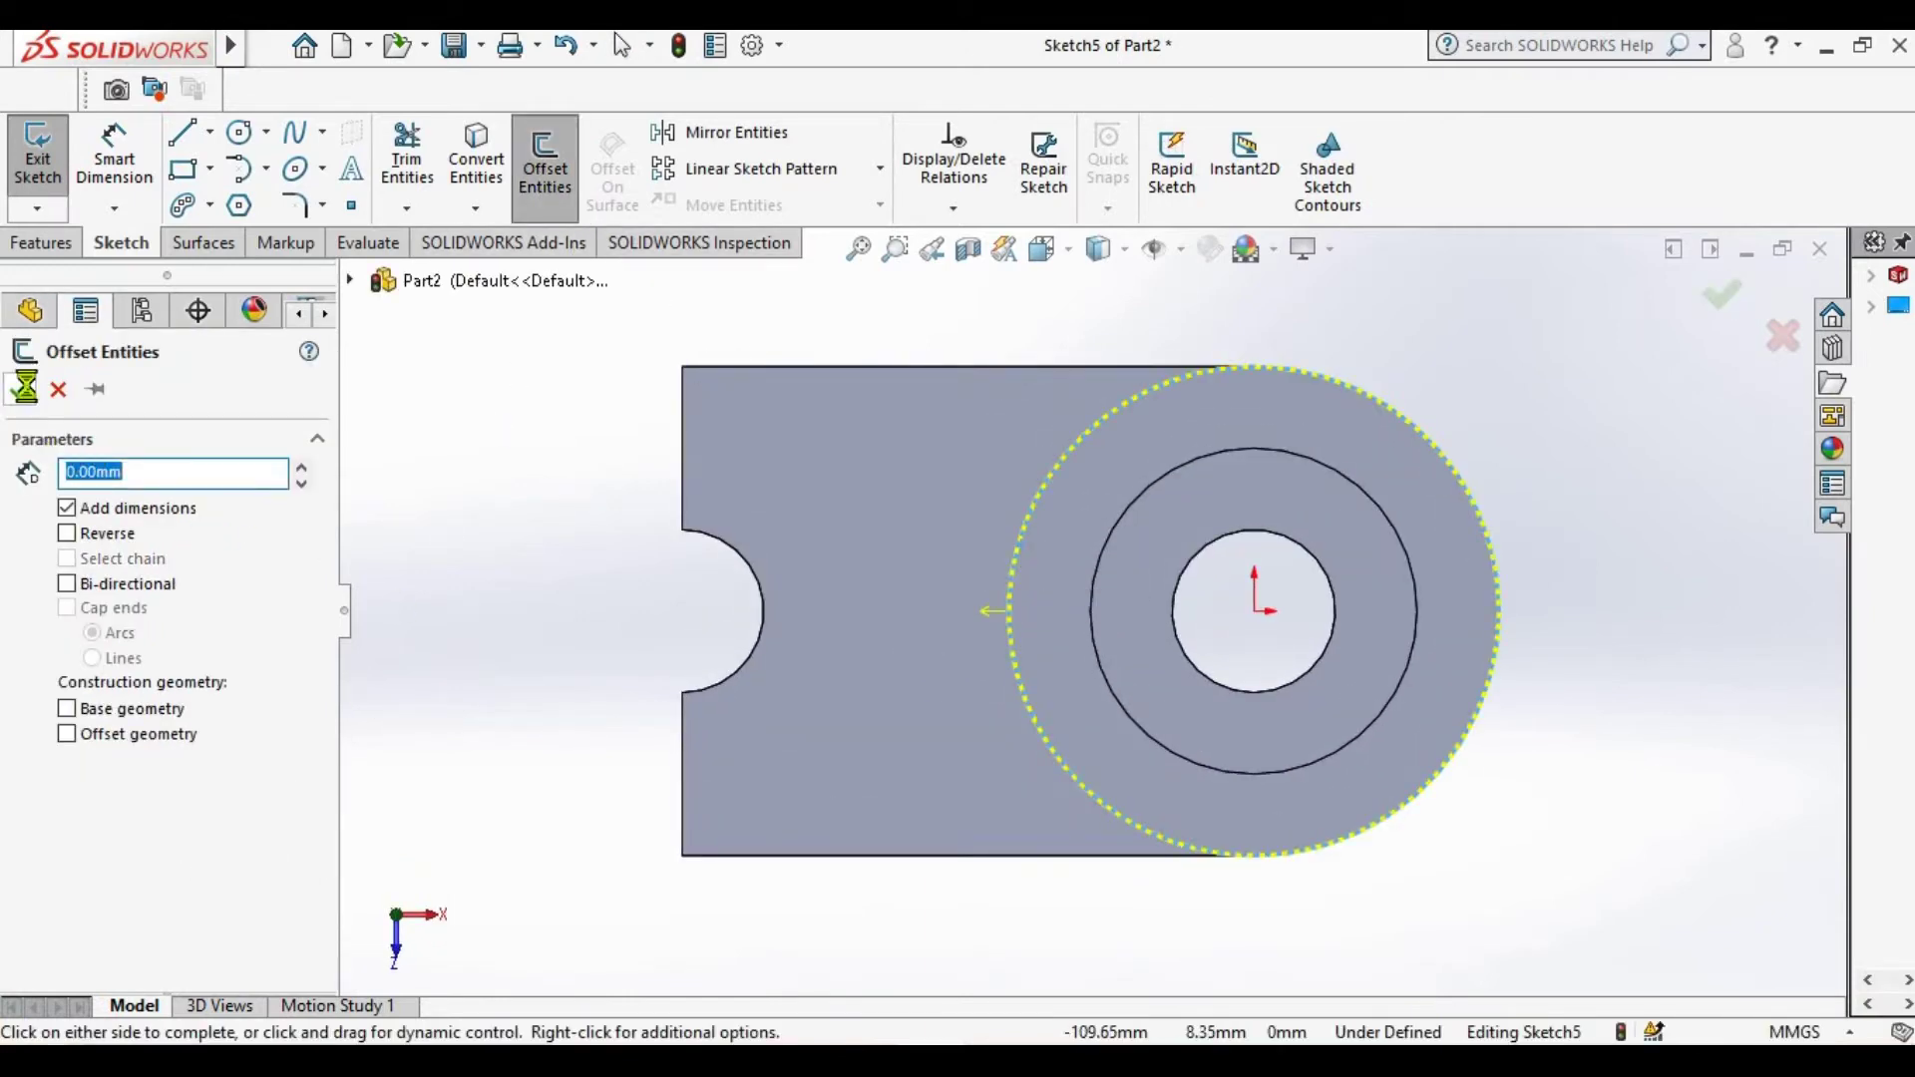
key("Return")
Draw a centreline from the cylinder centre to the arm edge and offset it 5 mm both sides
left_click(210, 132)
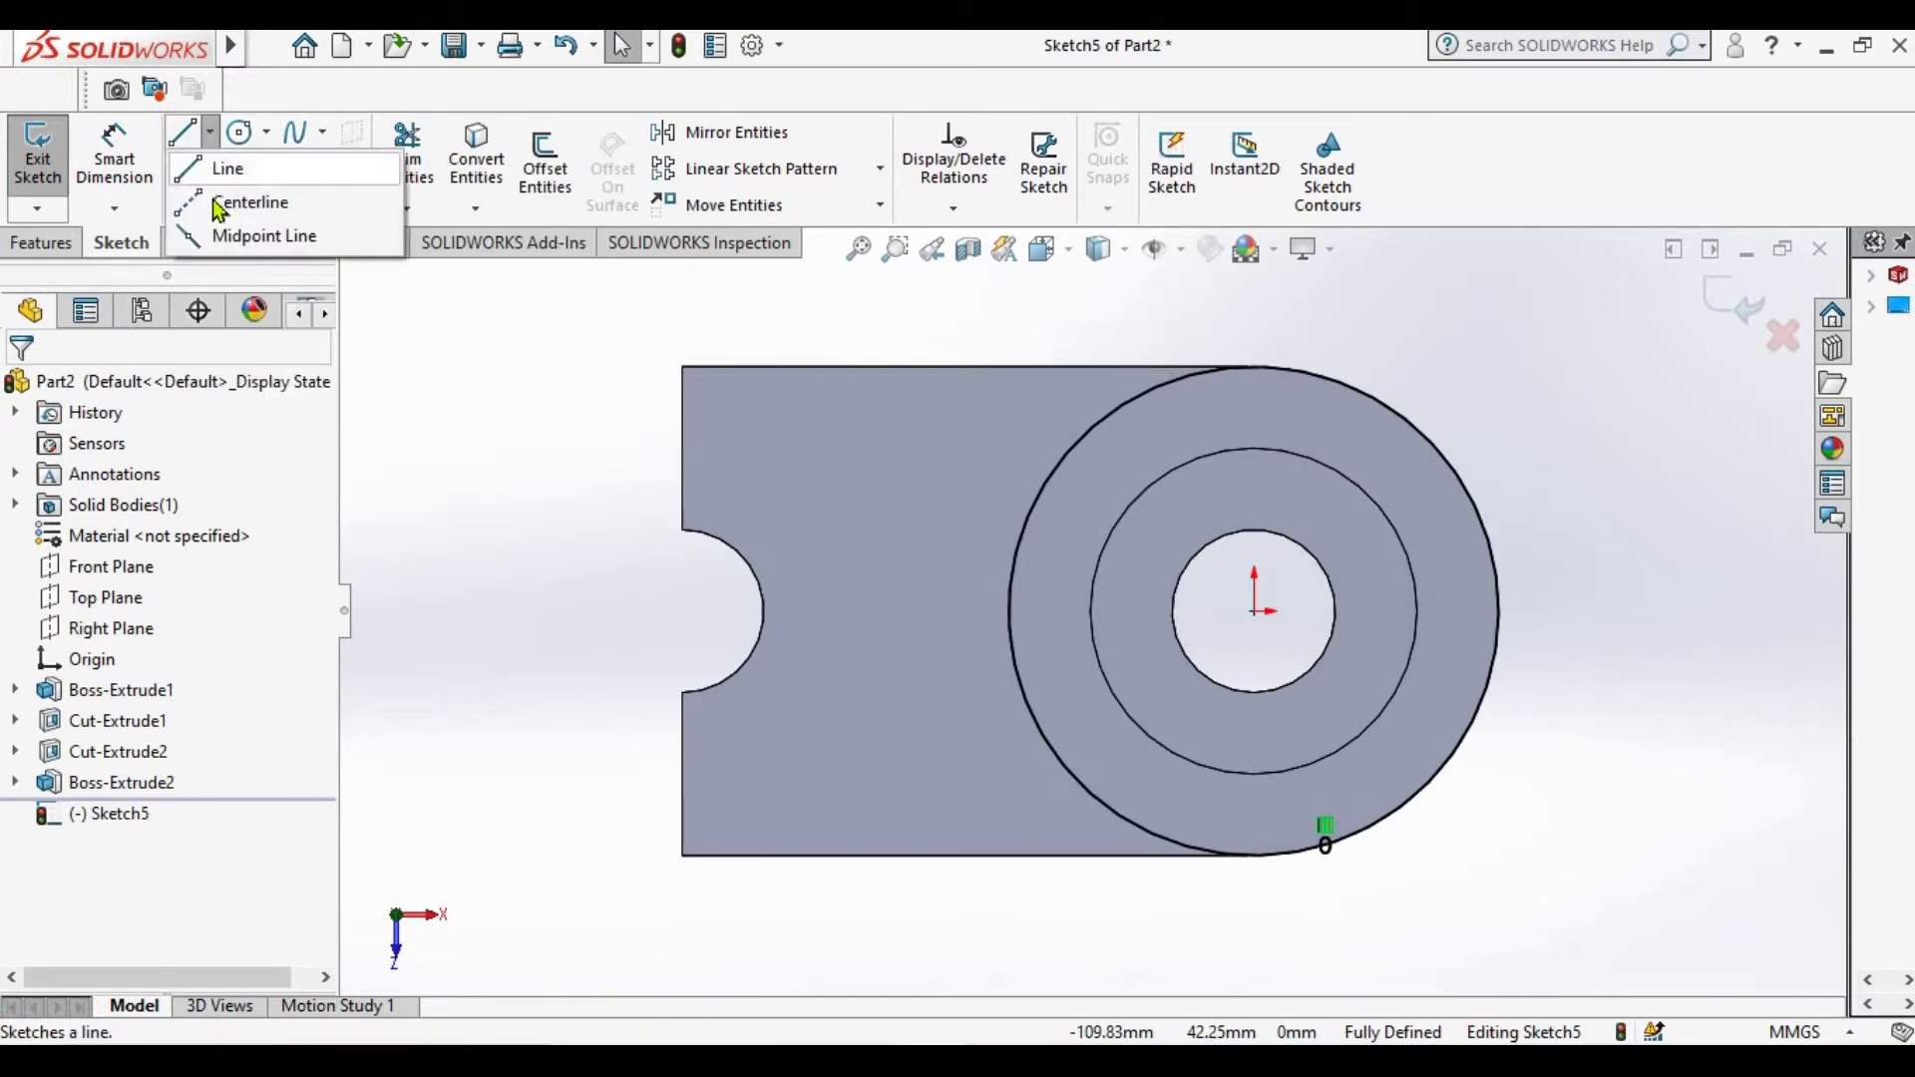
left_click(220, 209)
left_click(1255, 611)
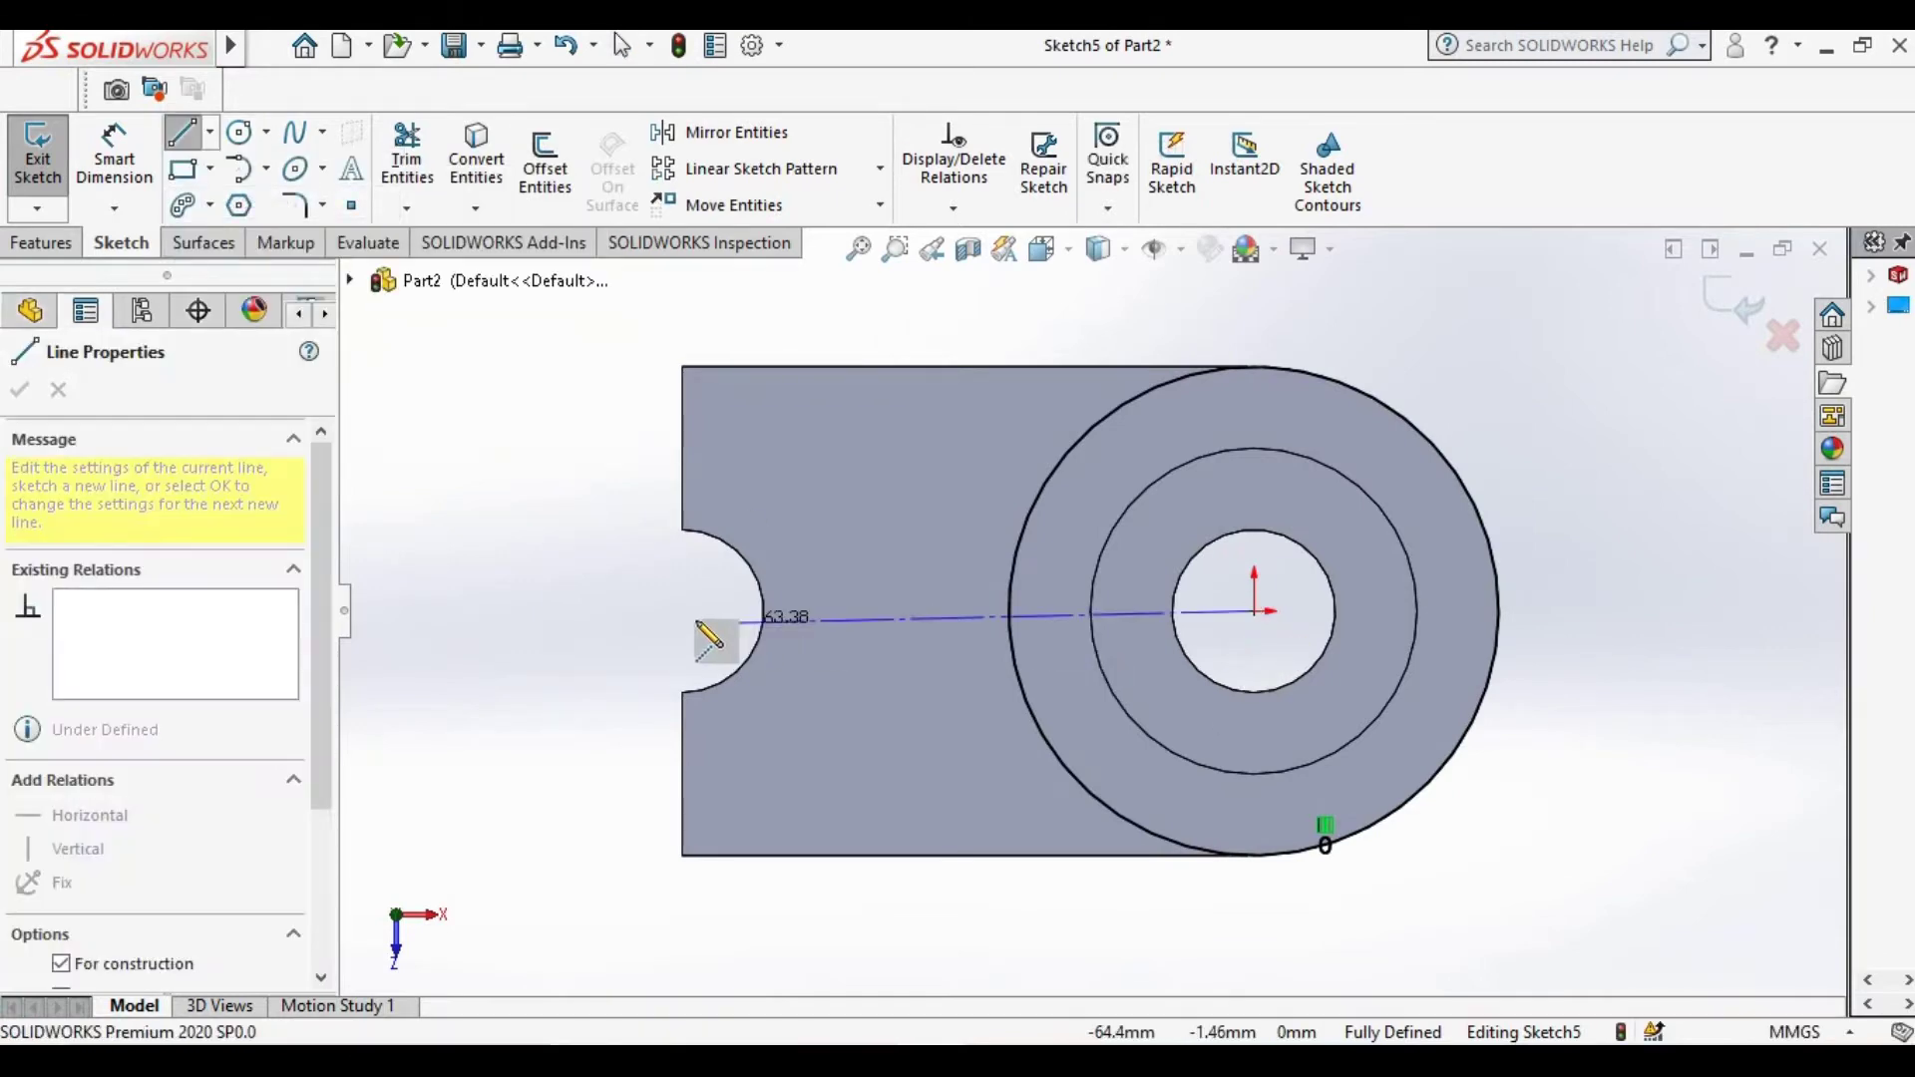
left_click(686, 613)
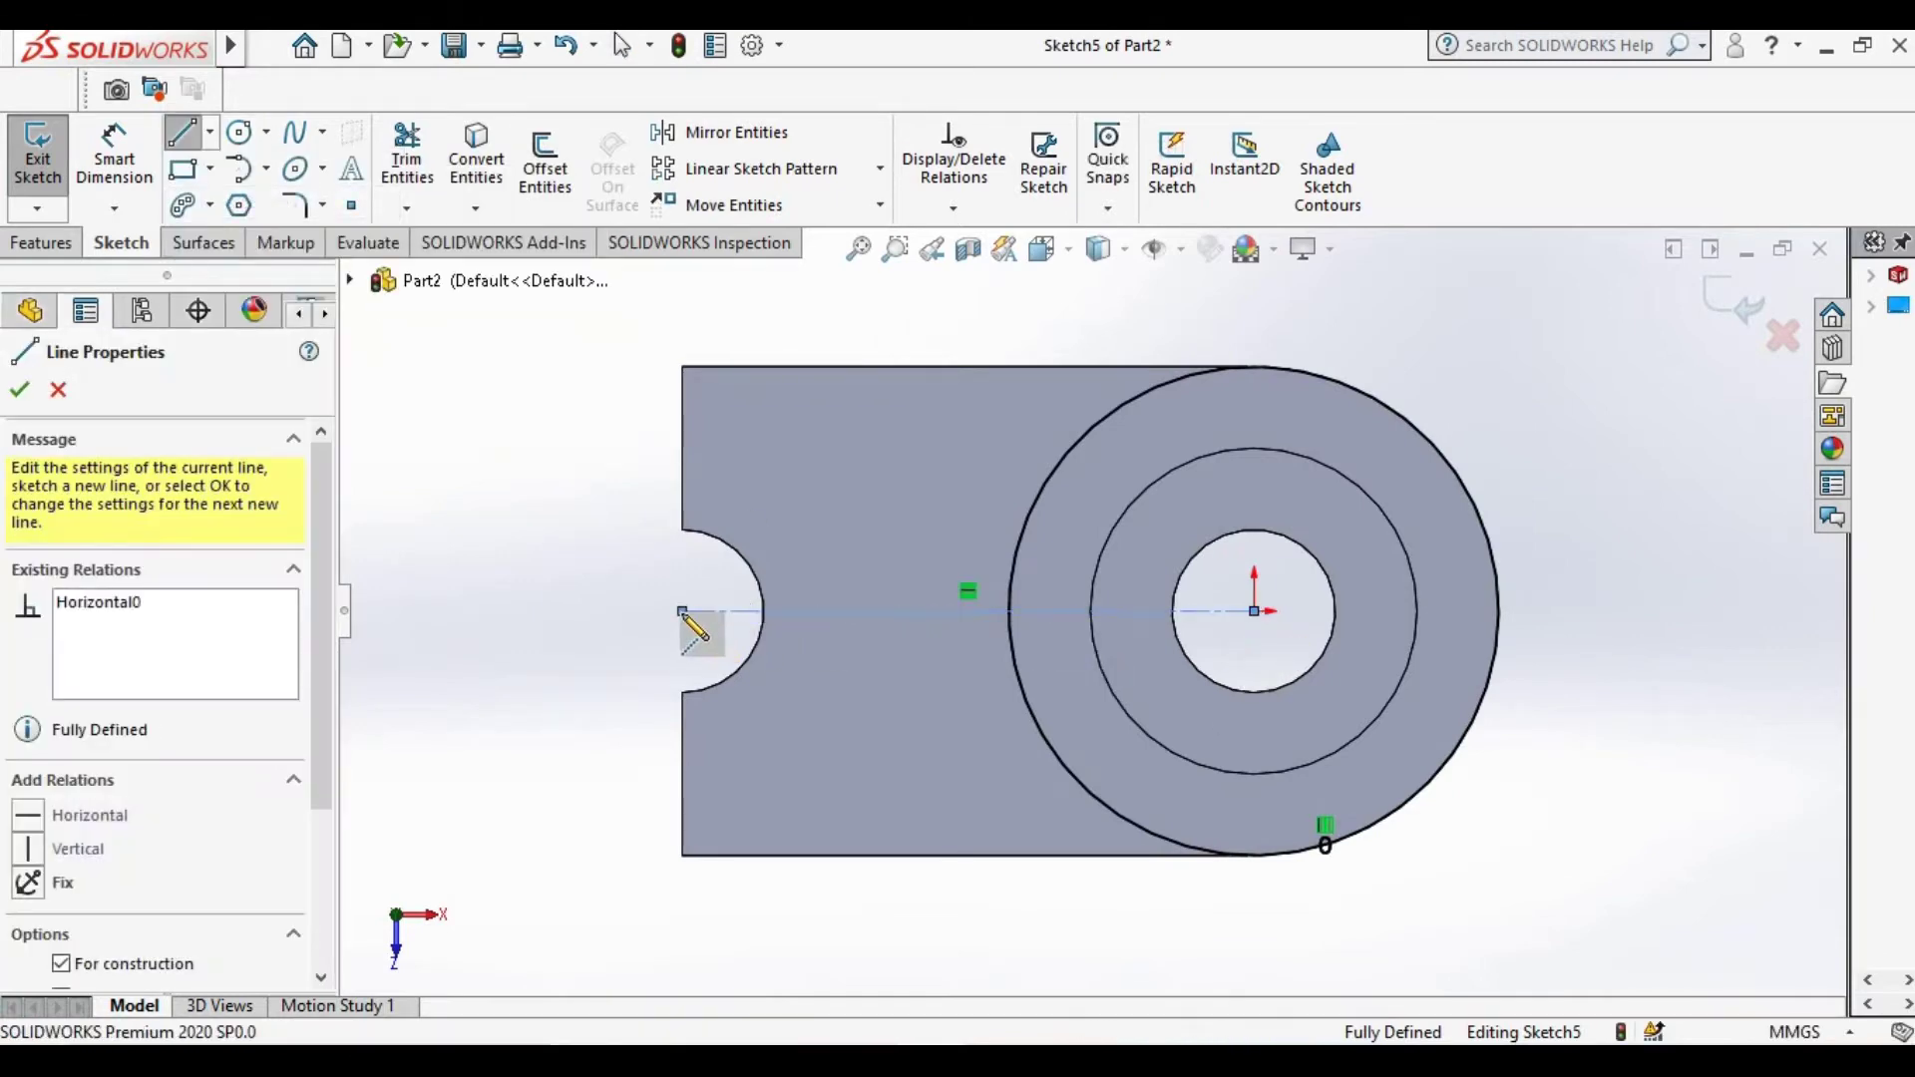
left_click(546, 189)
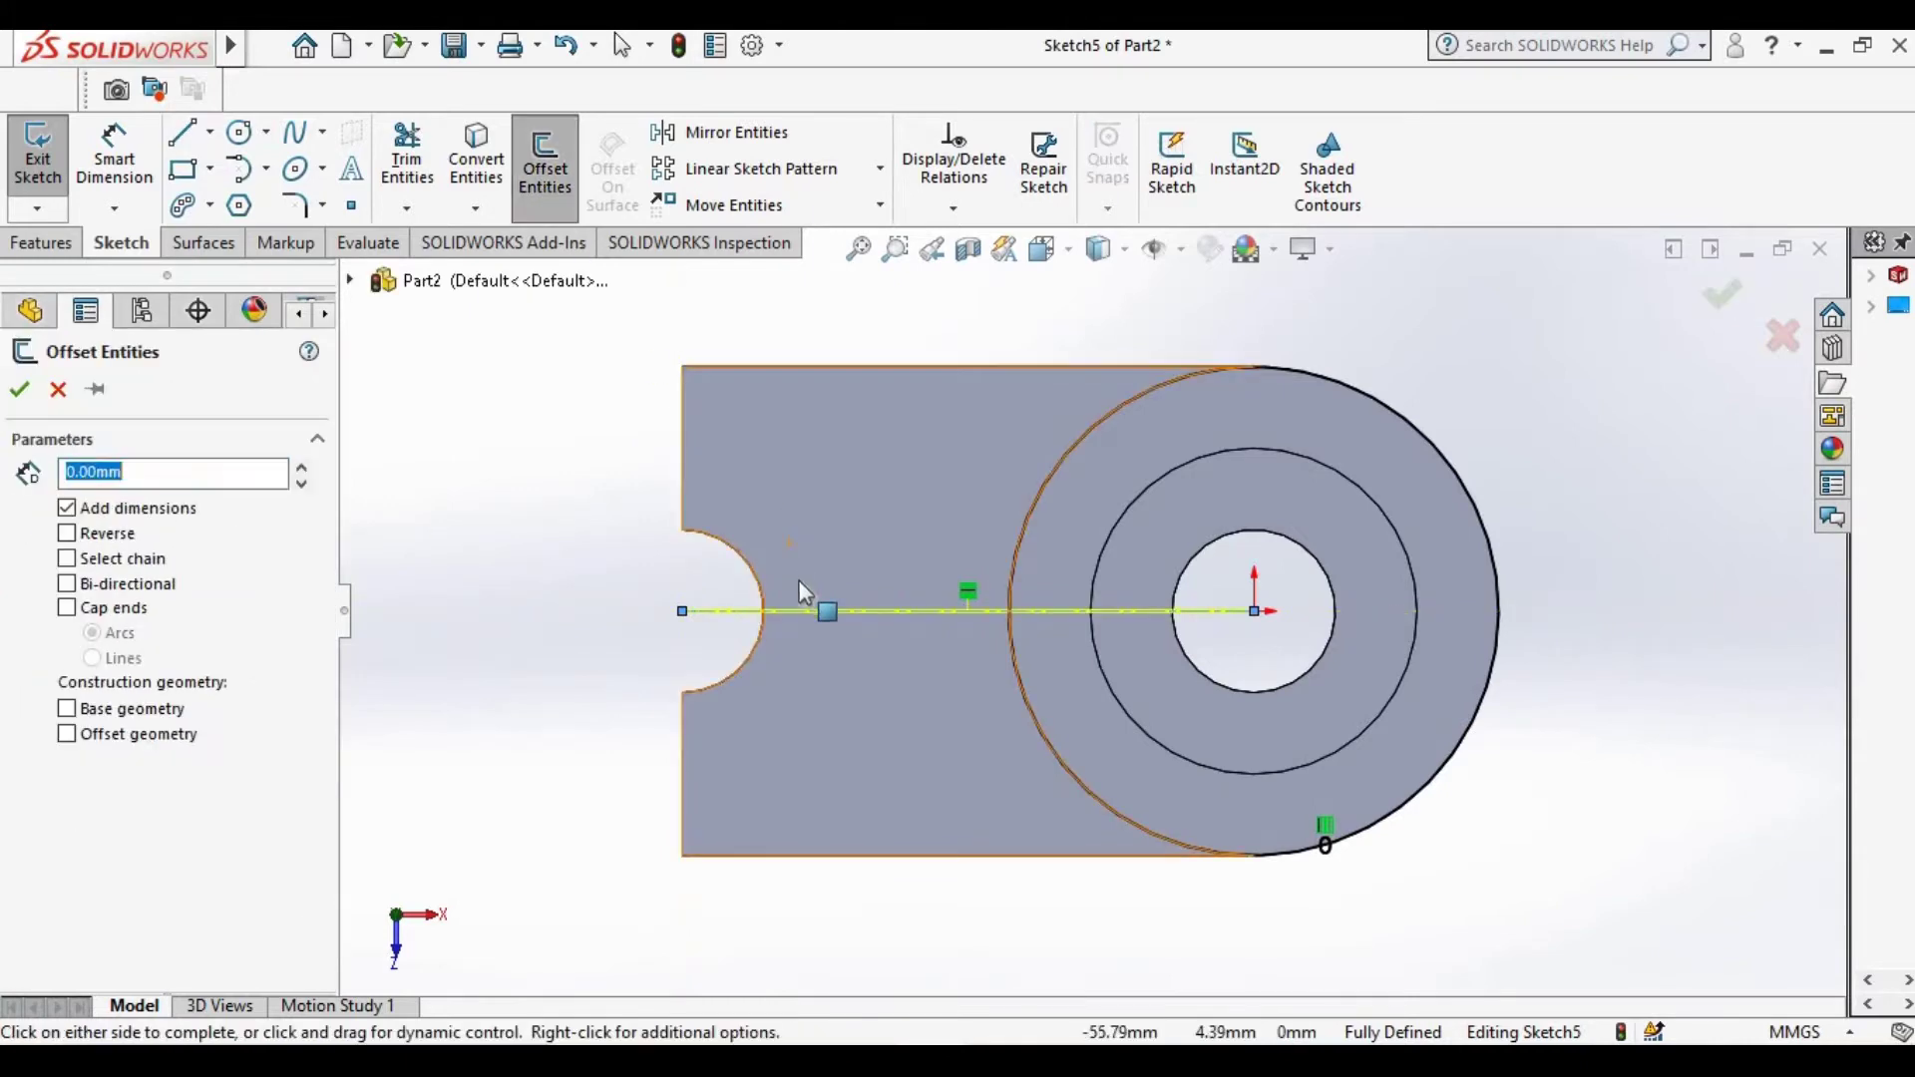
type("5")
key("Return")
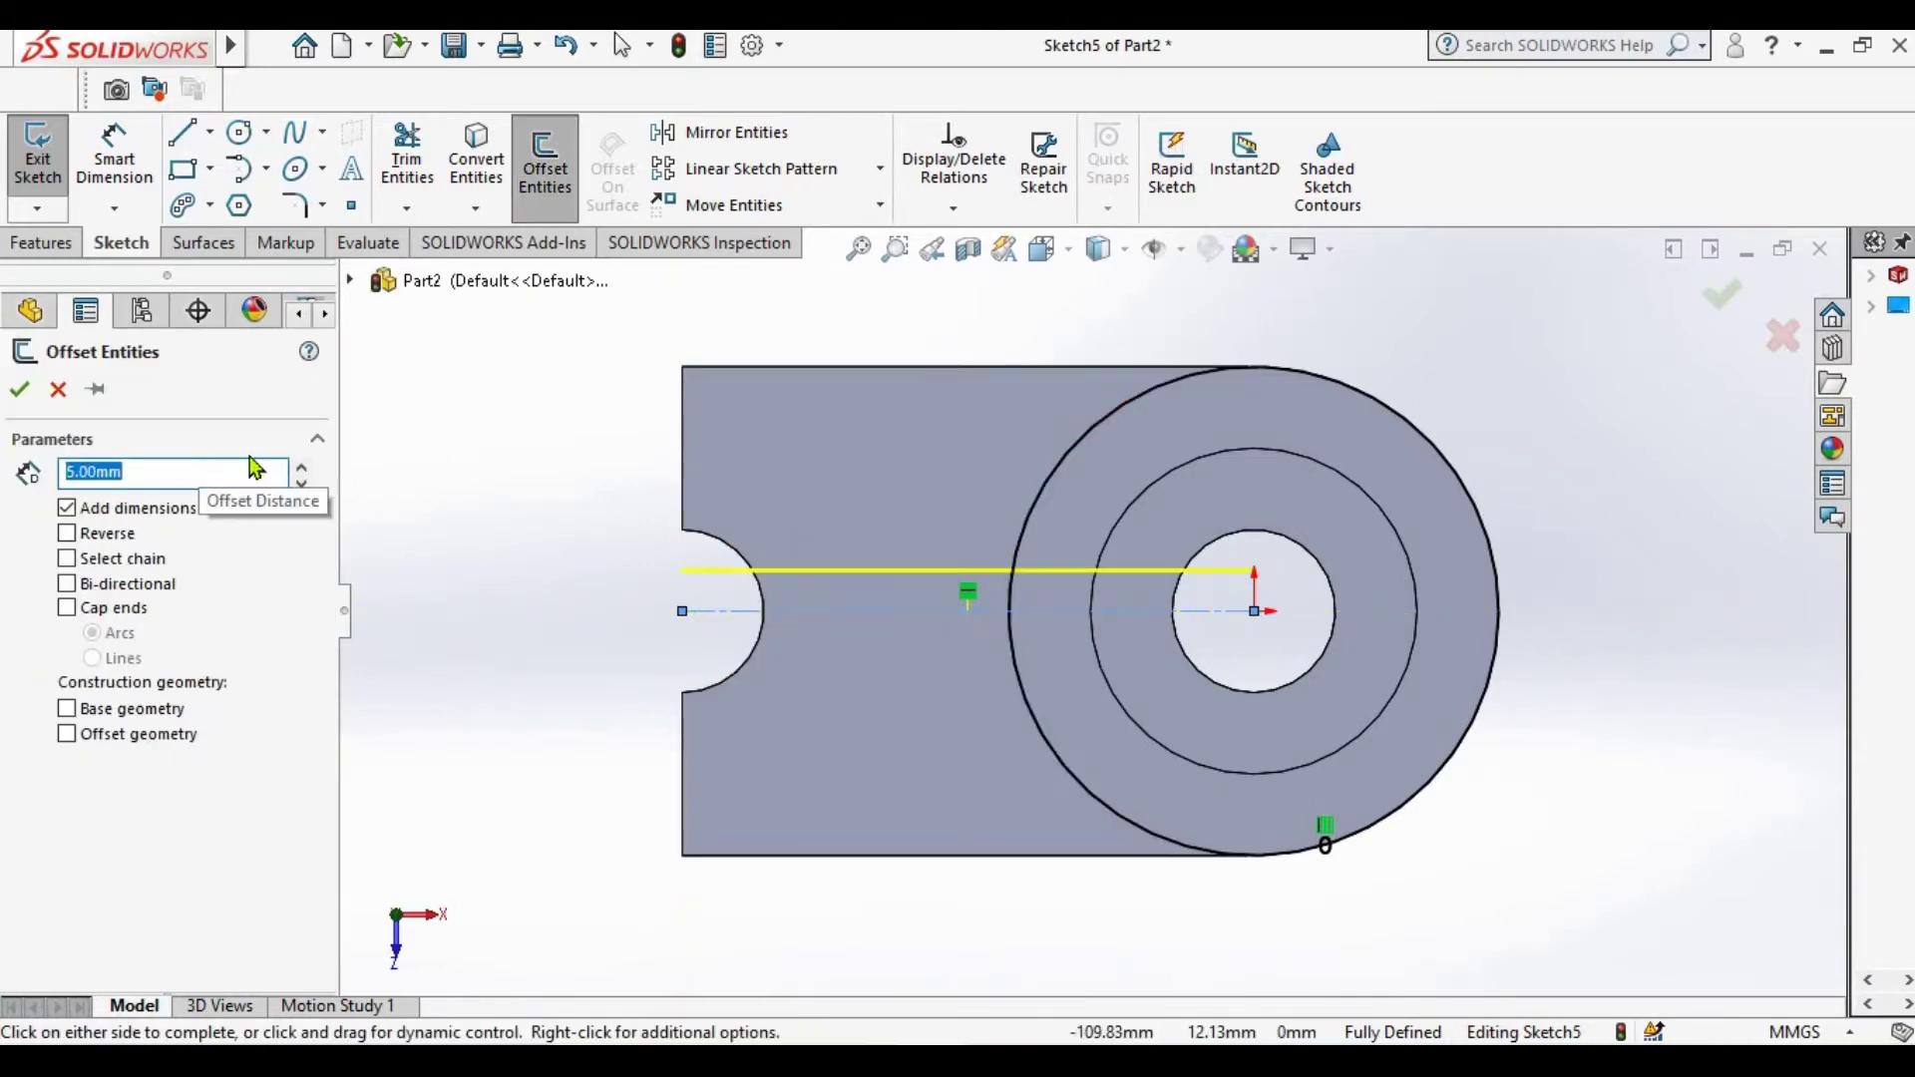
left_click(64, 586)
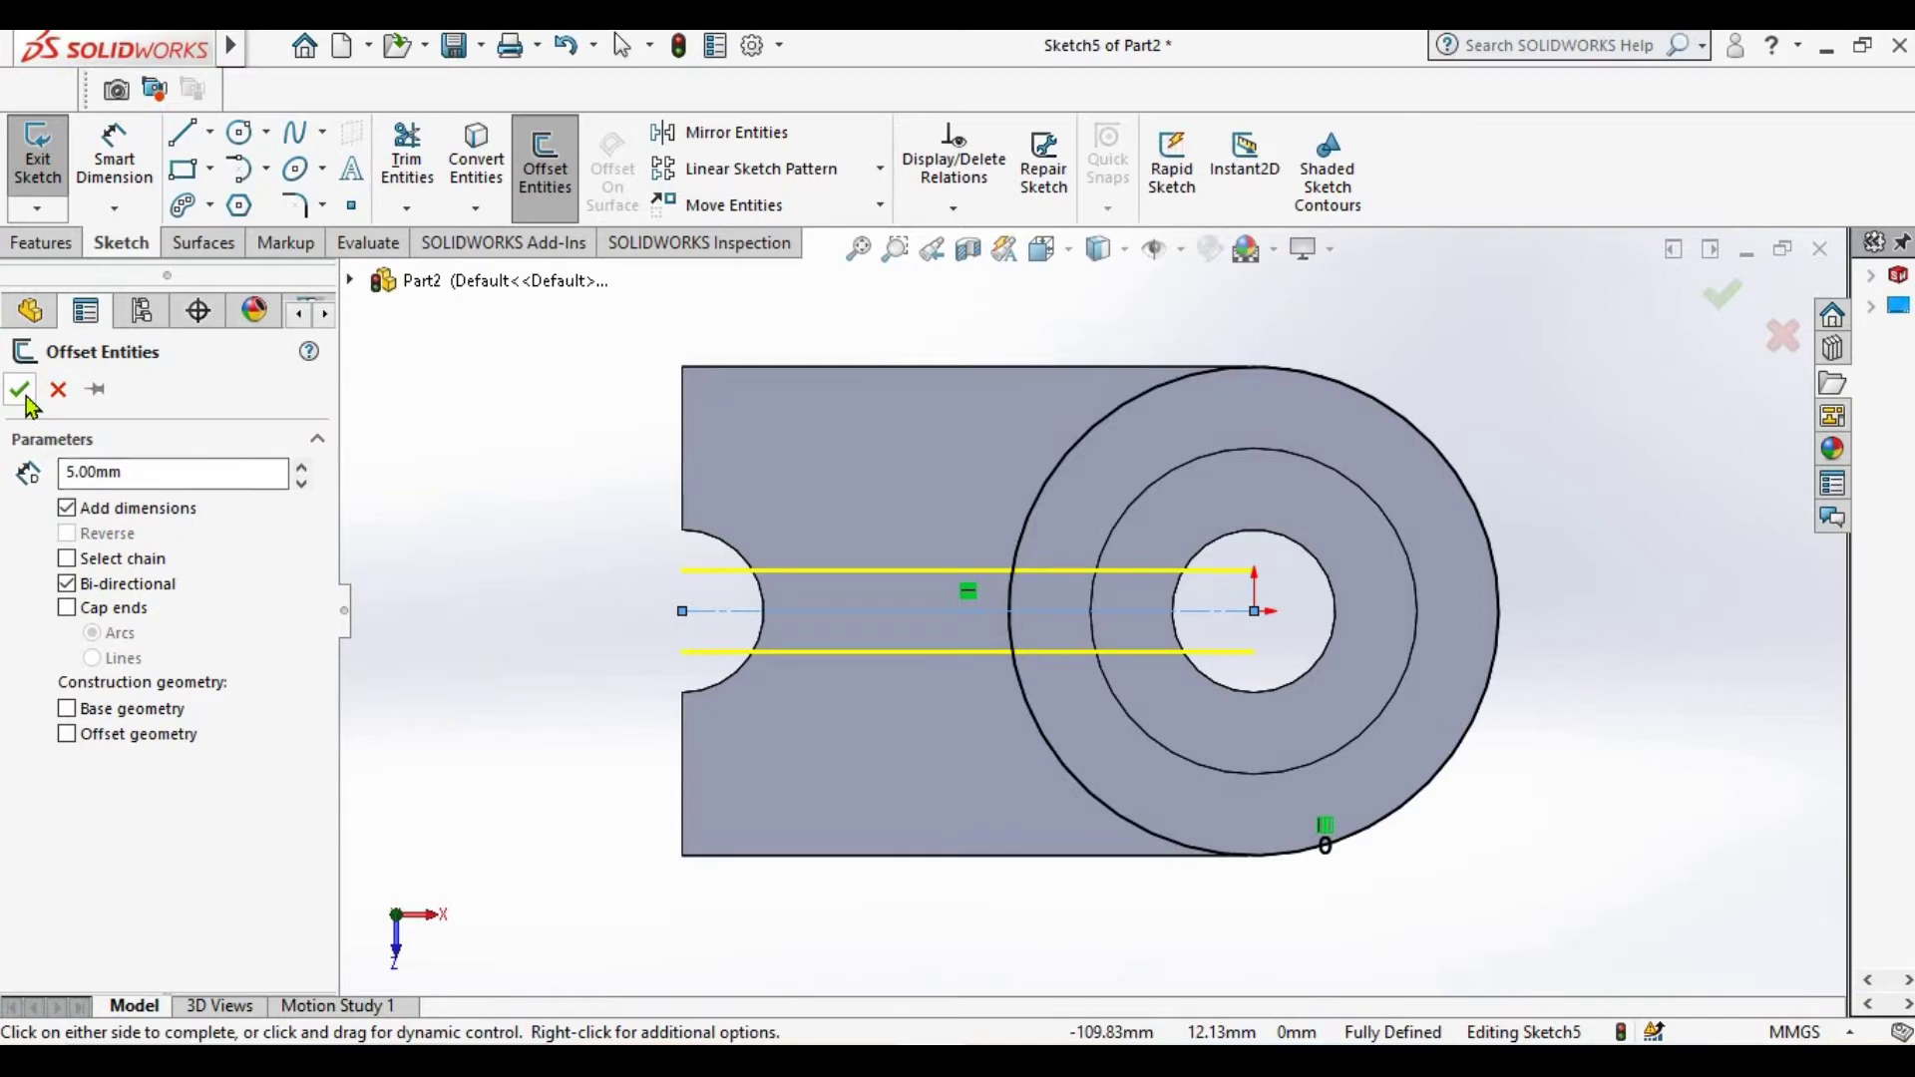
key("alt+Tab")
left_click(628, 543)
key("alt+Tab")
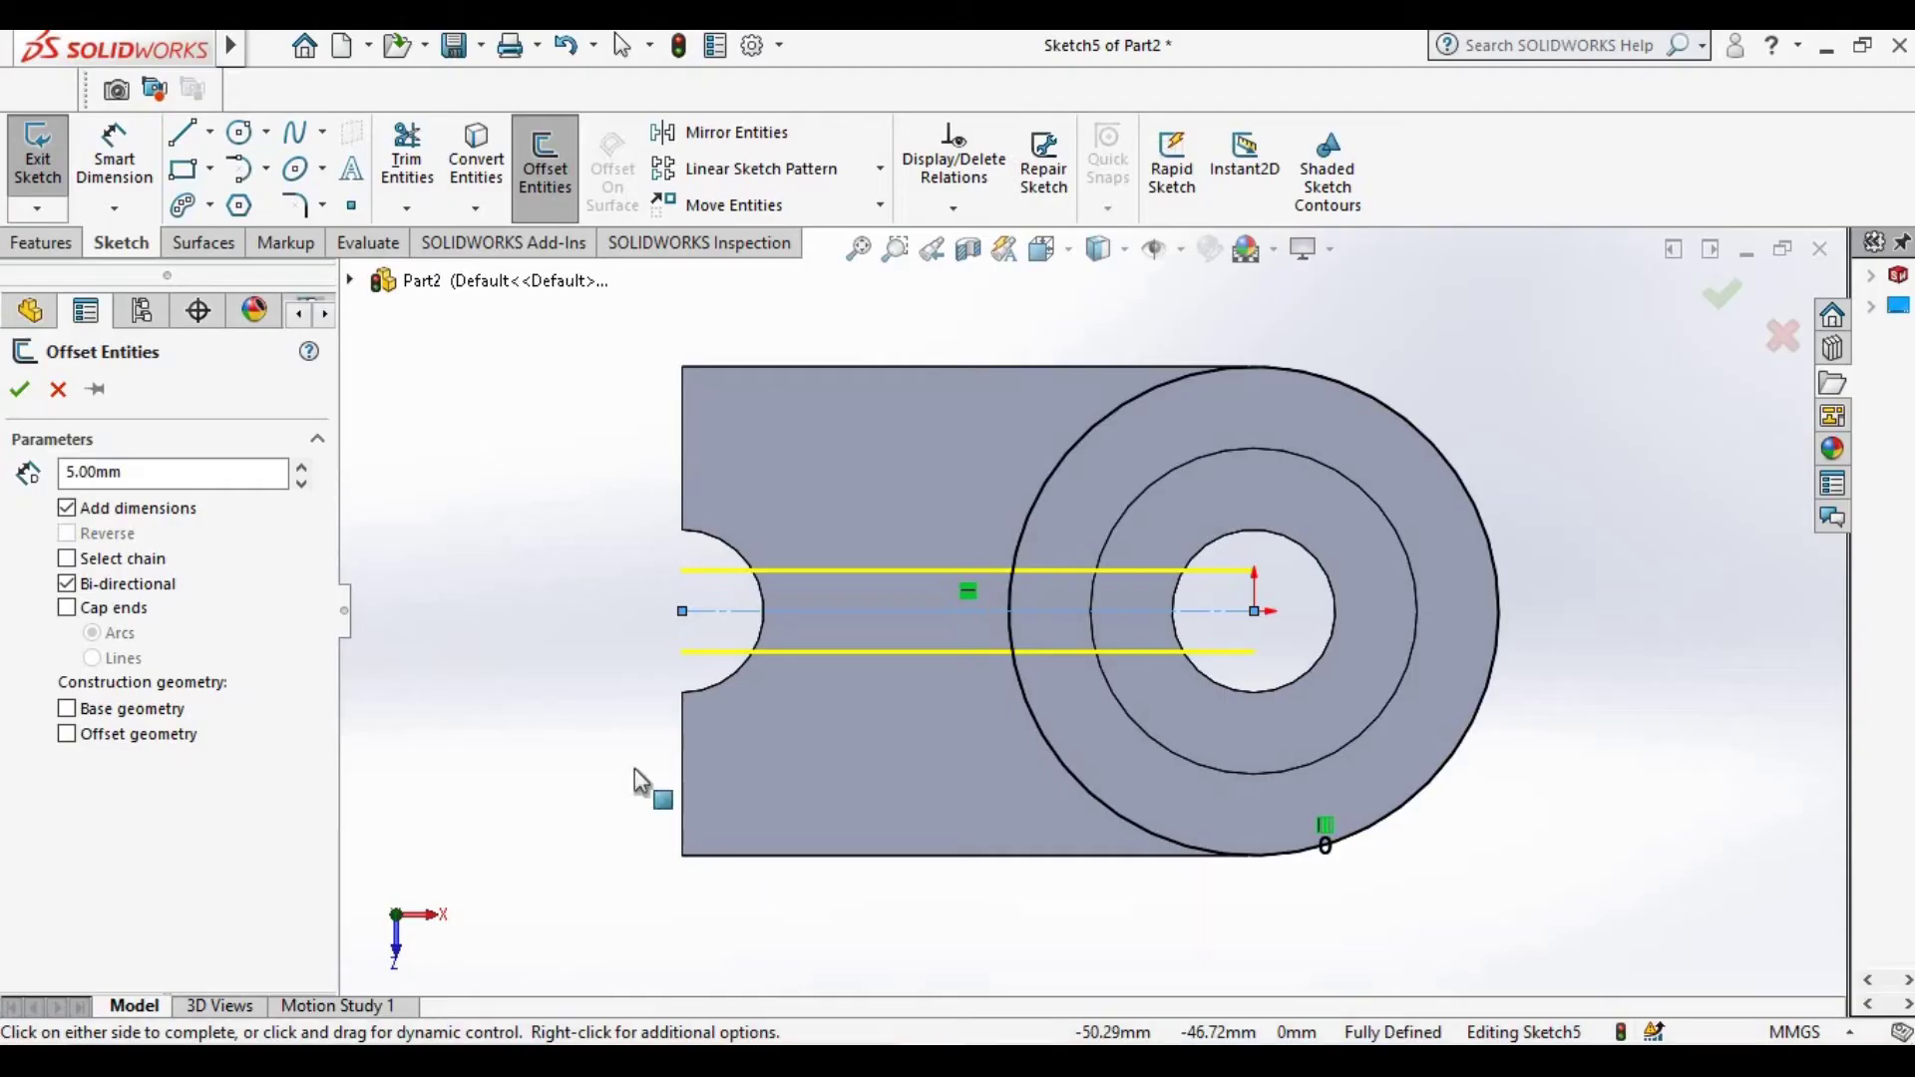
left_click(20, 392)
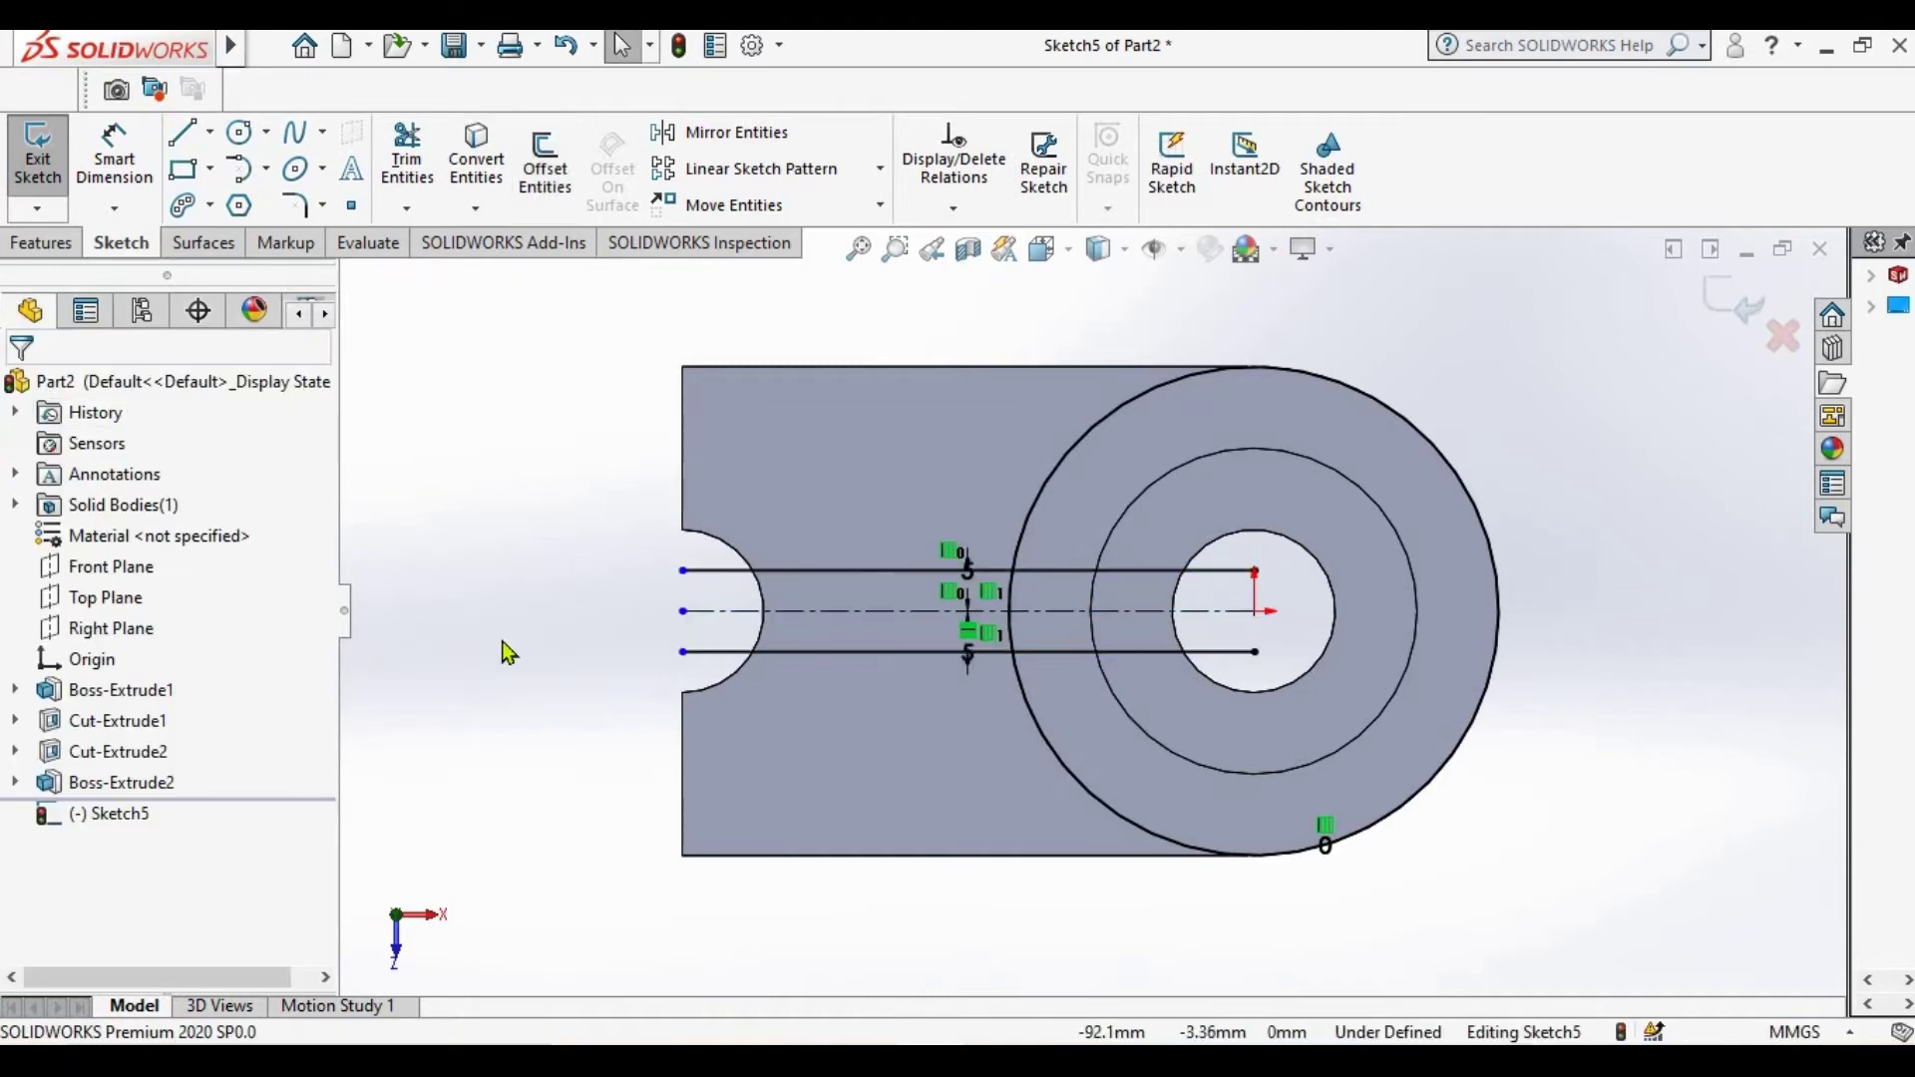
Trim the rib lines inside the circle and draw a vertical line across them
left_click(424, 176)
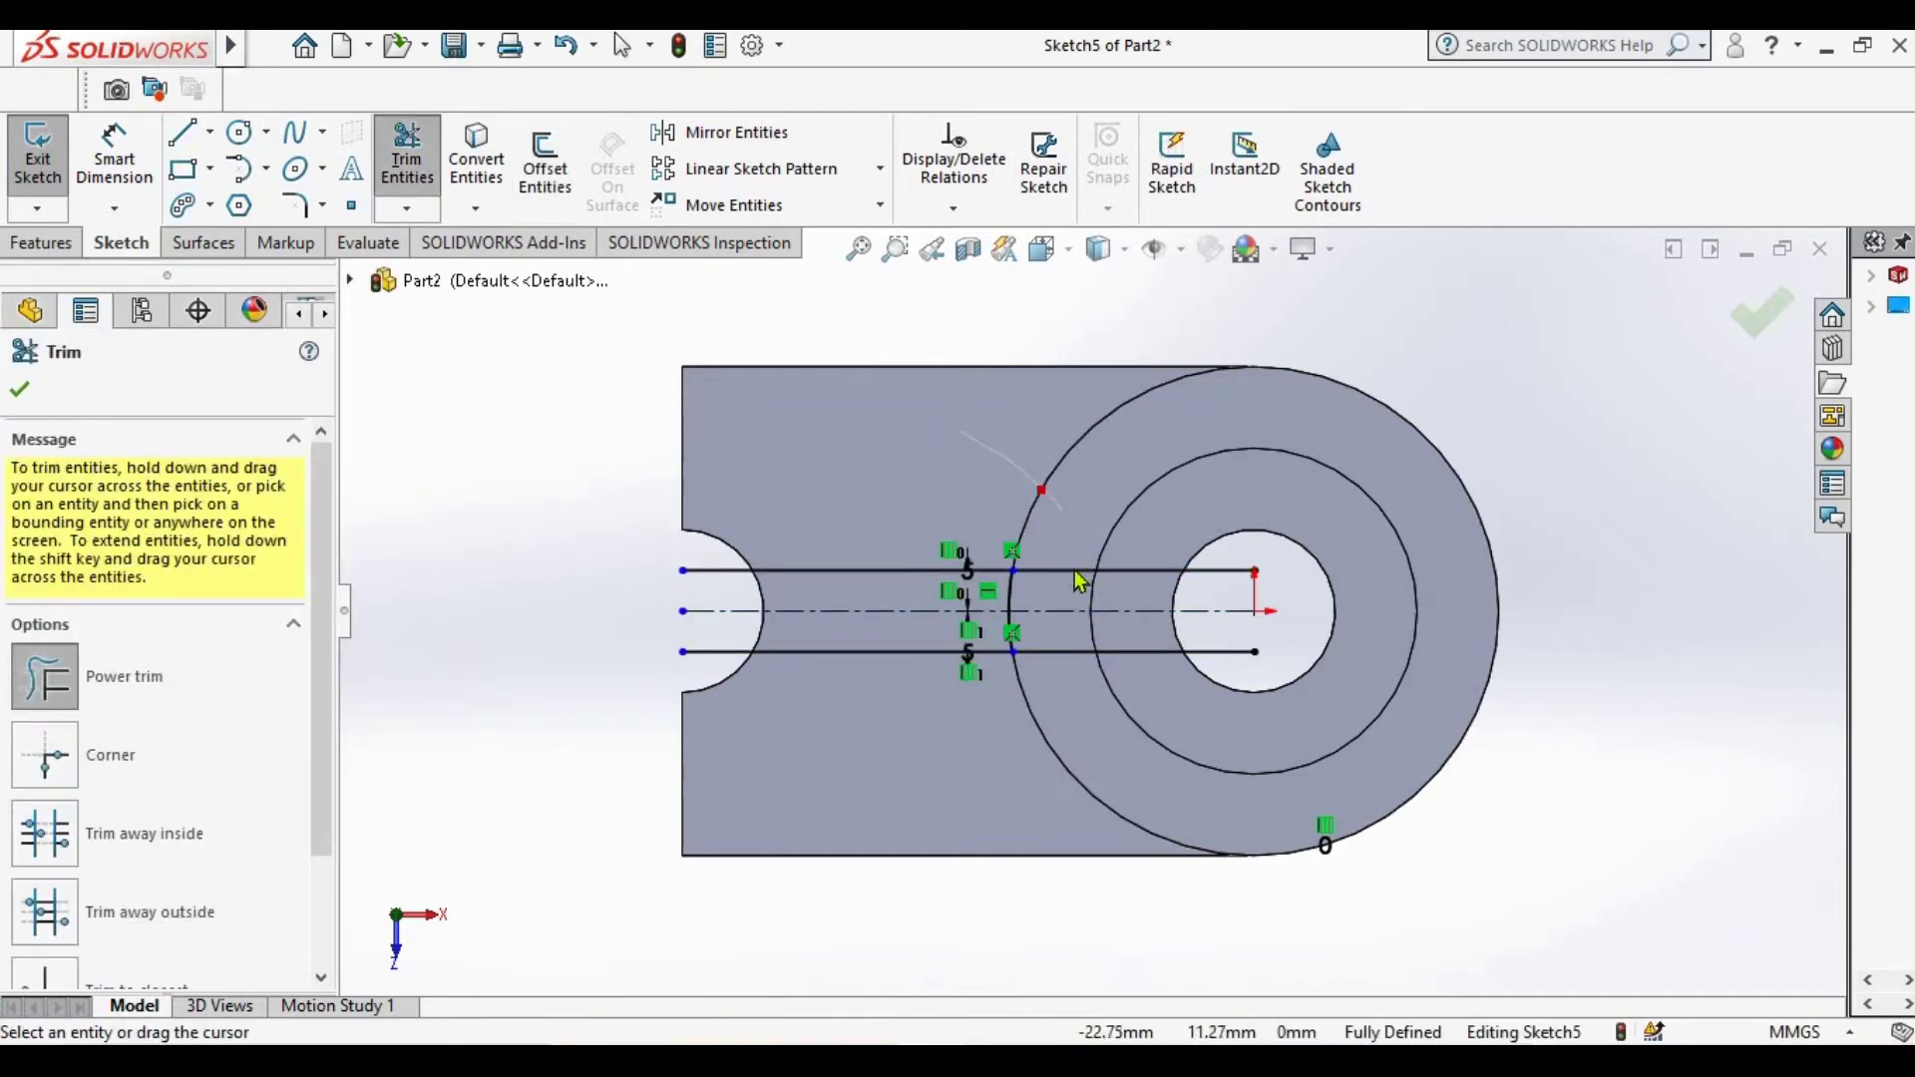
left_click_drag(1081, 560, 1013, 748)
left_click(22, 391)
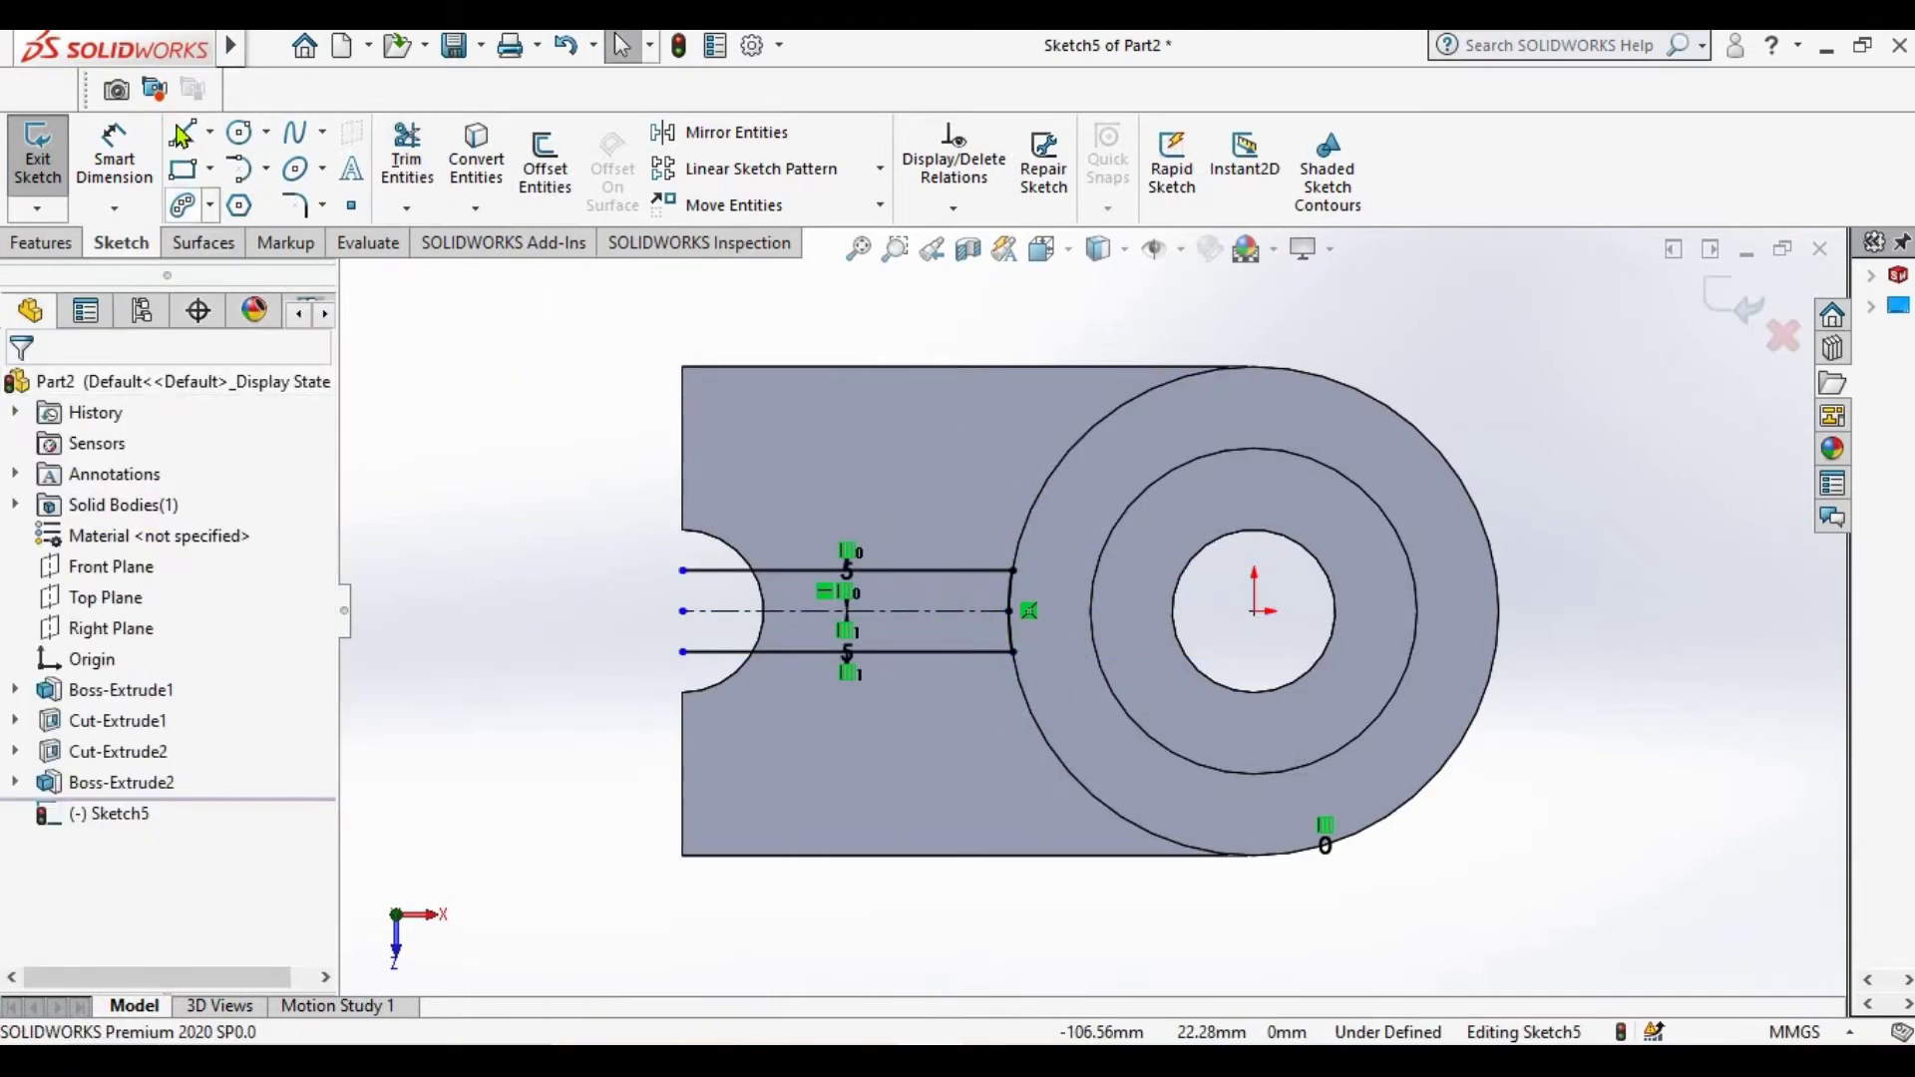
left_click(183, 131)
left_click(787, 502)
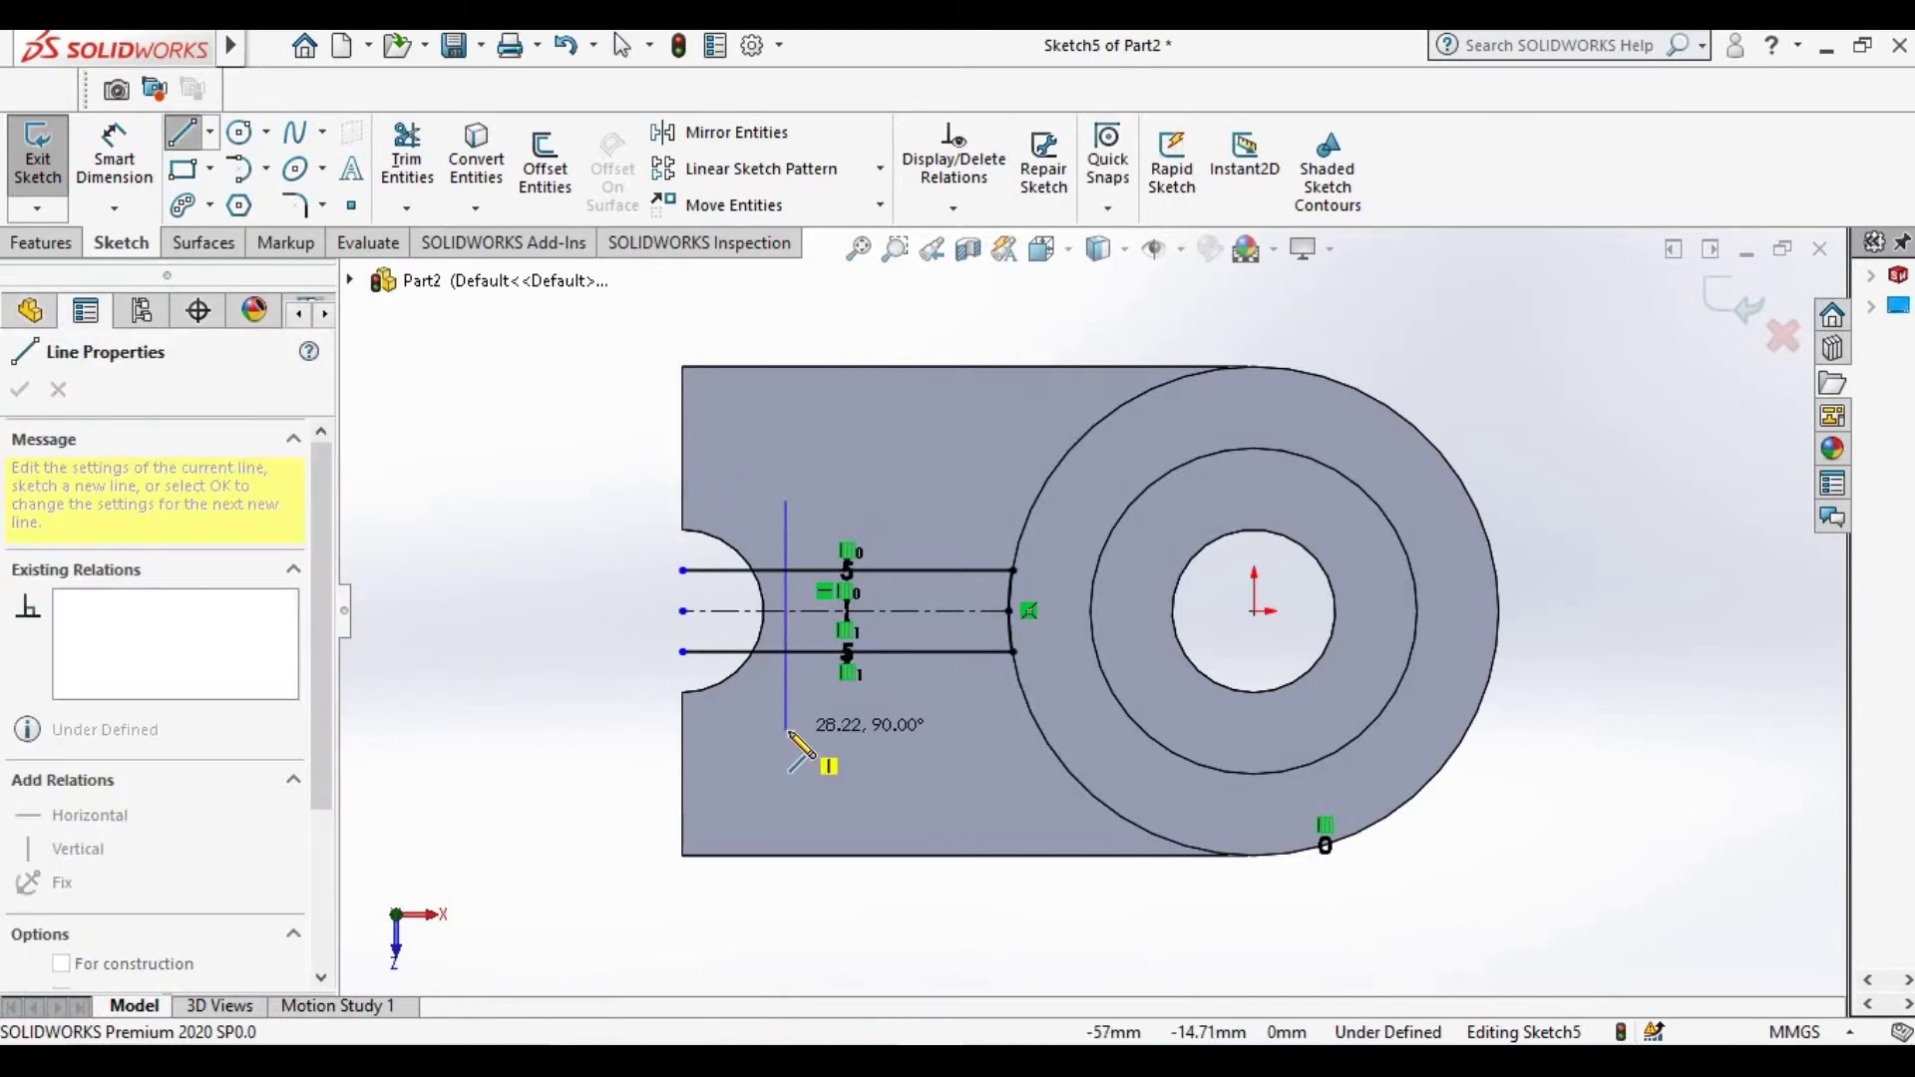
left_click(786, 731)
key("Escape")
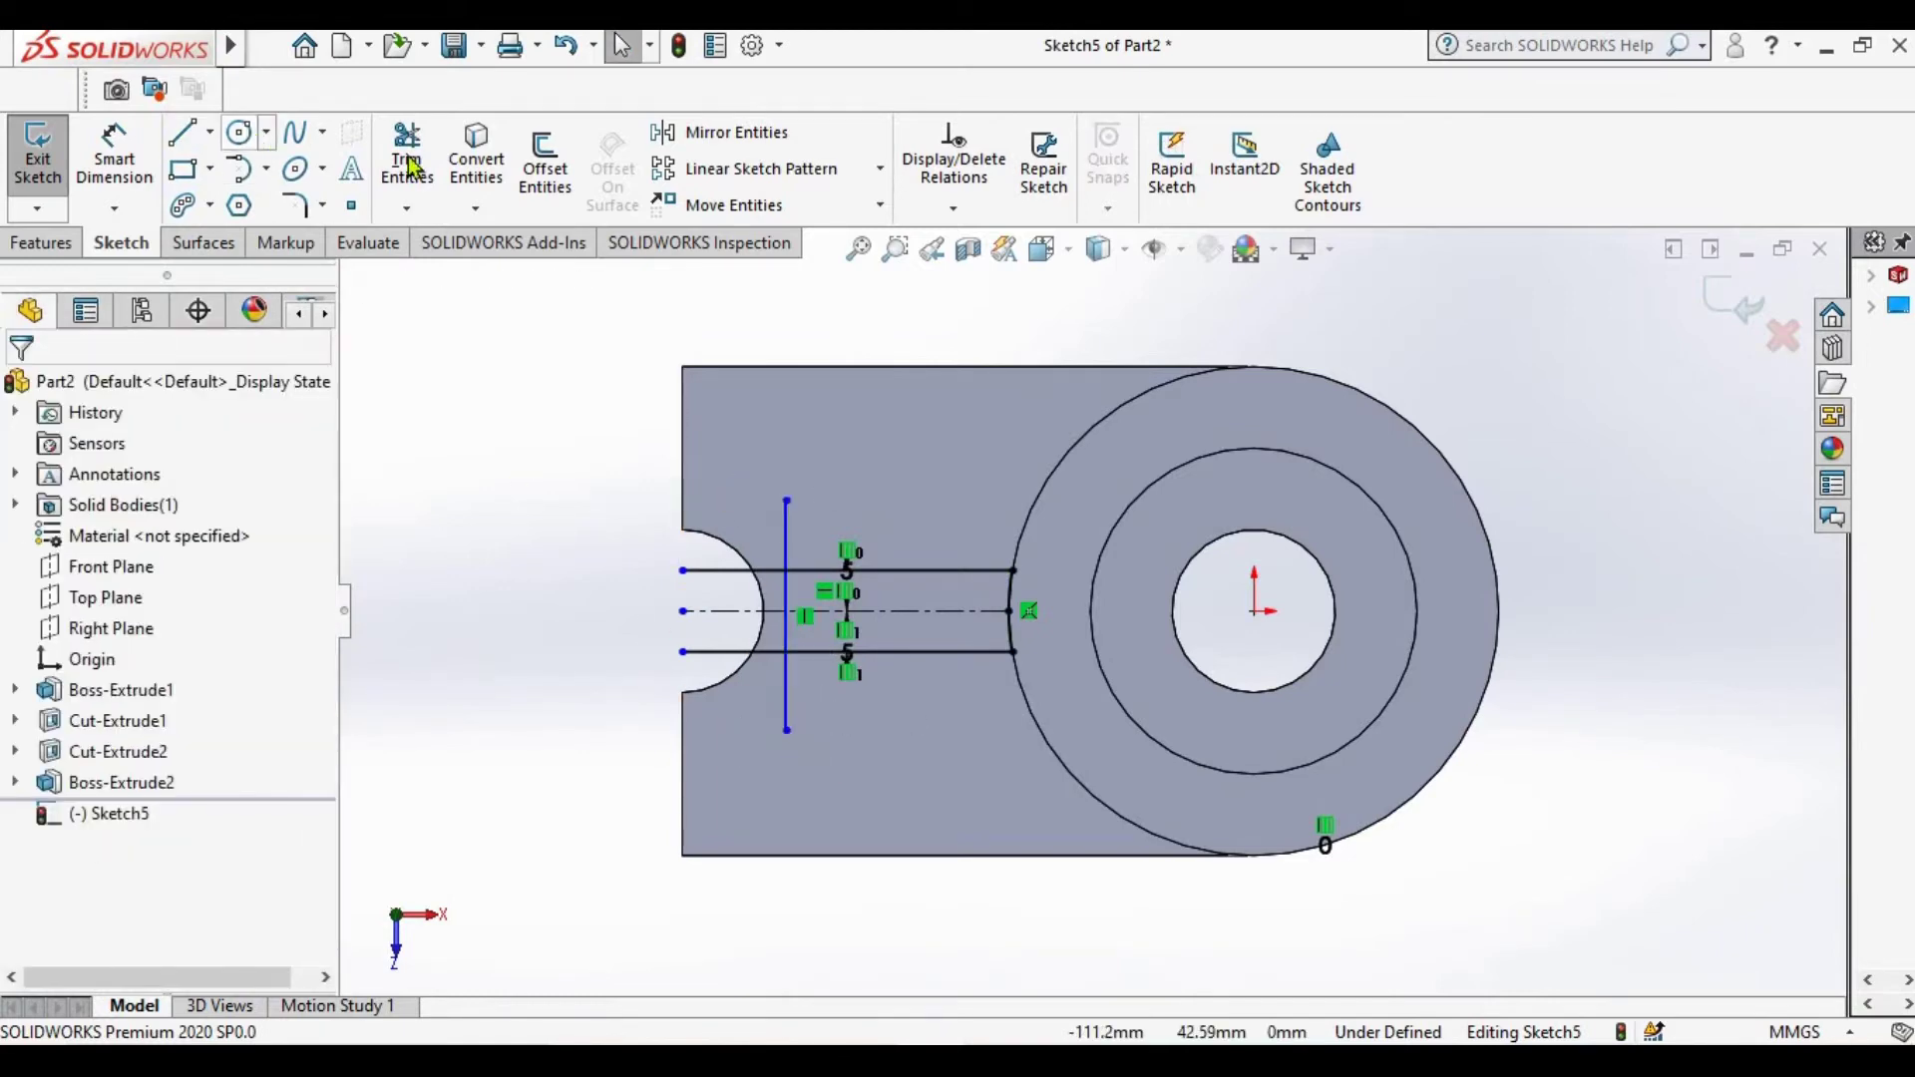
Dimension the rib length from the vertical line to the rib lines' end as 25 mm
left_click(407, 159)
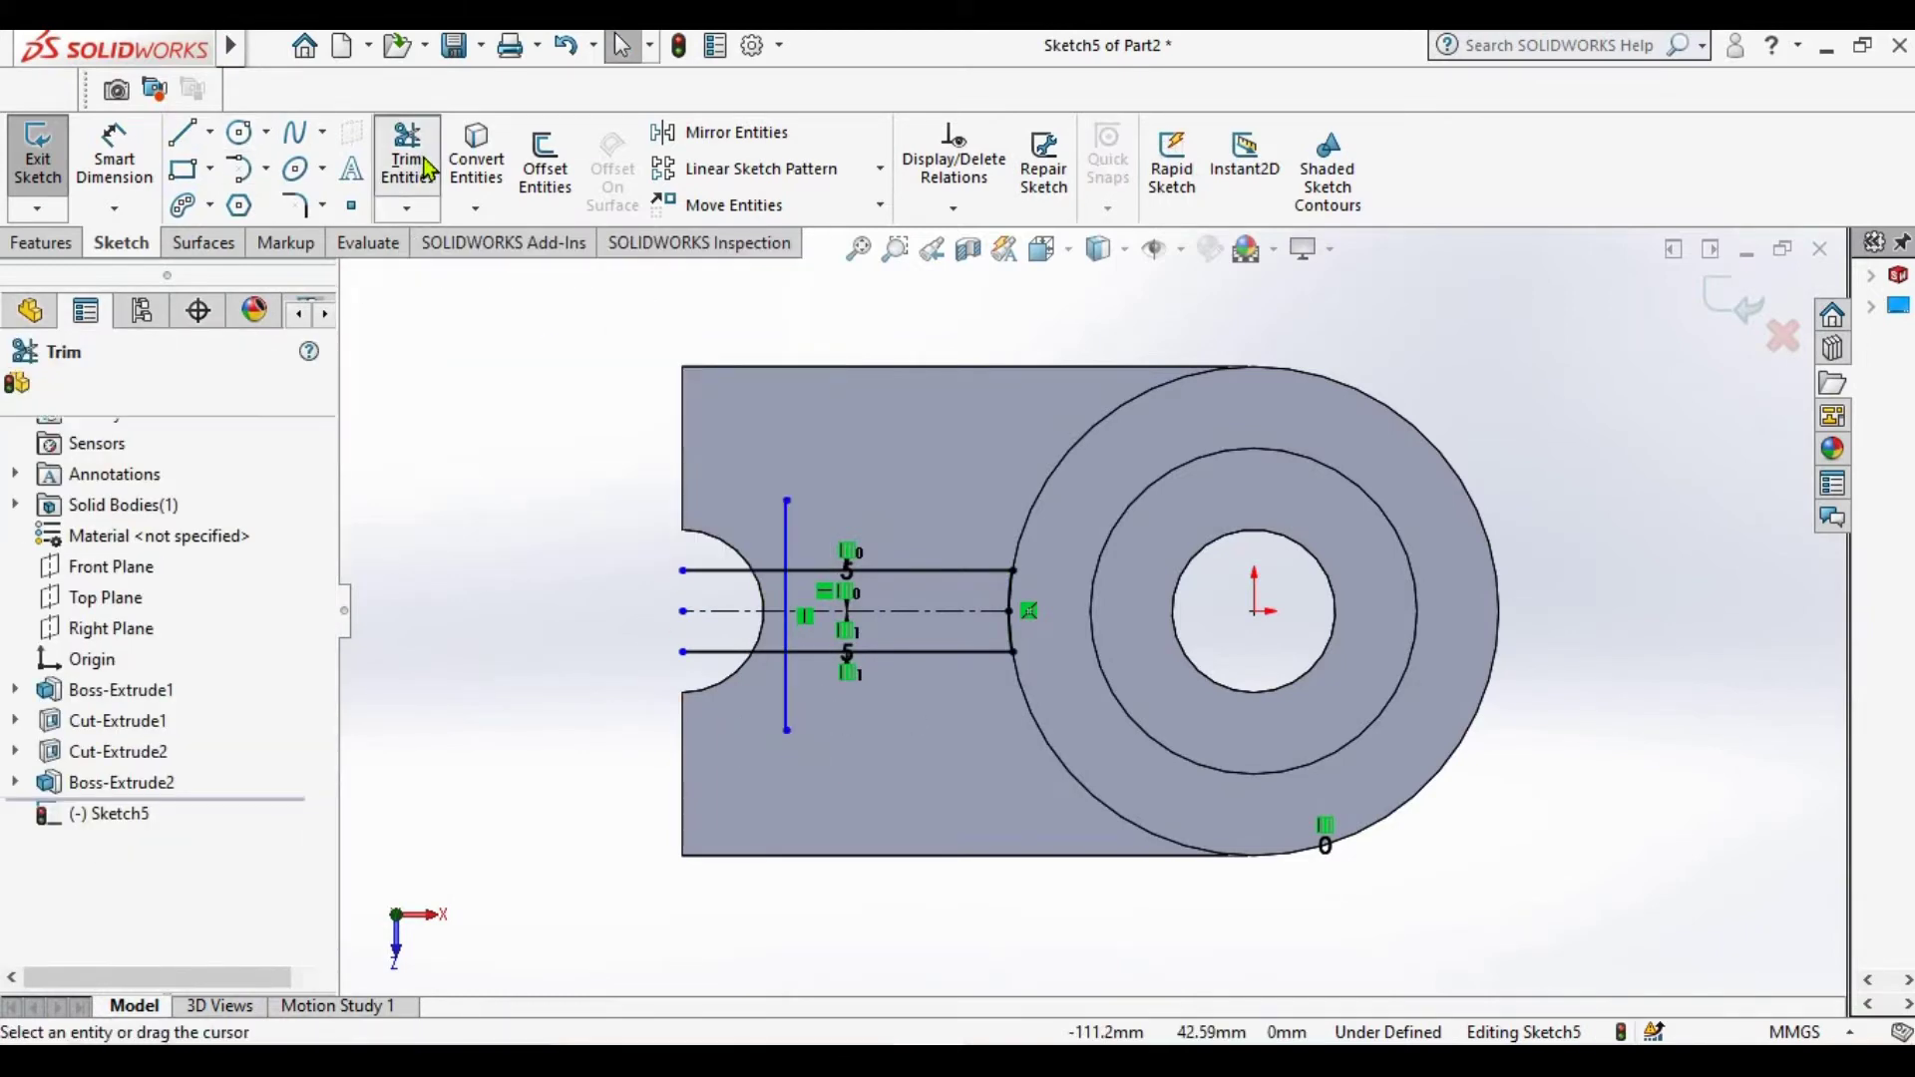
left_click(117, 158)
left_click(786, 698)
left_click(1013, 651)
left_click(919, 710)
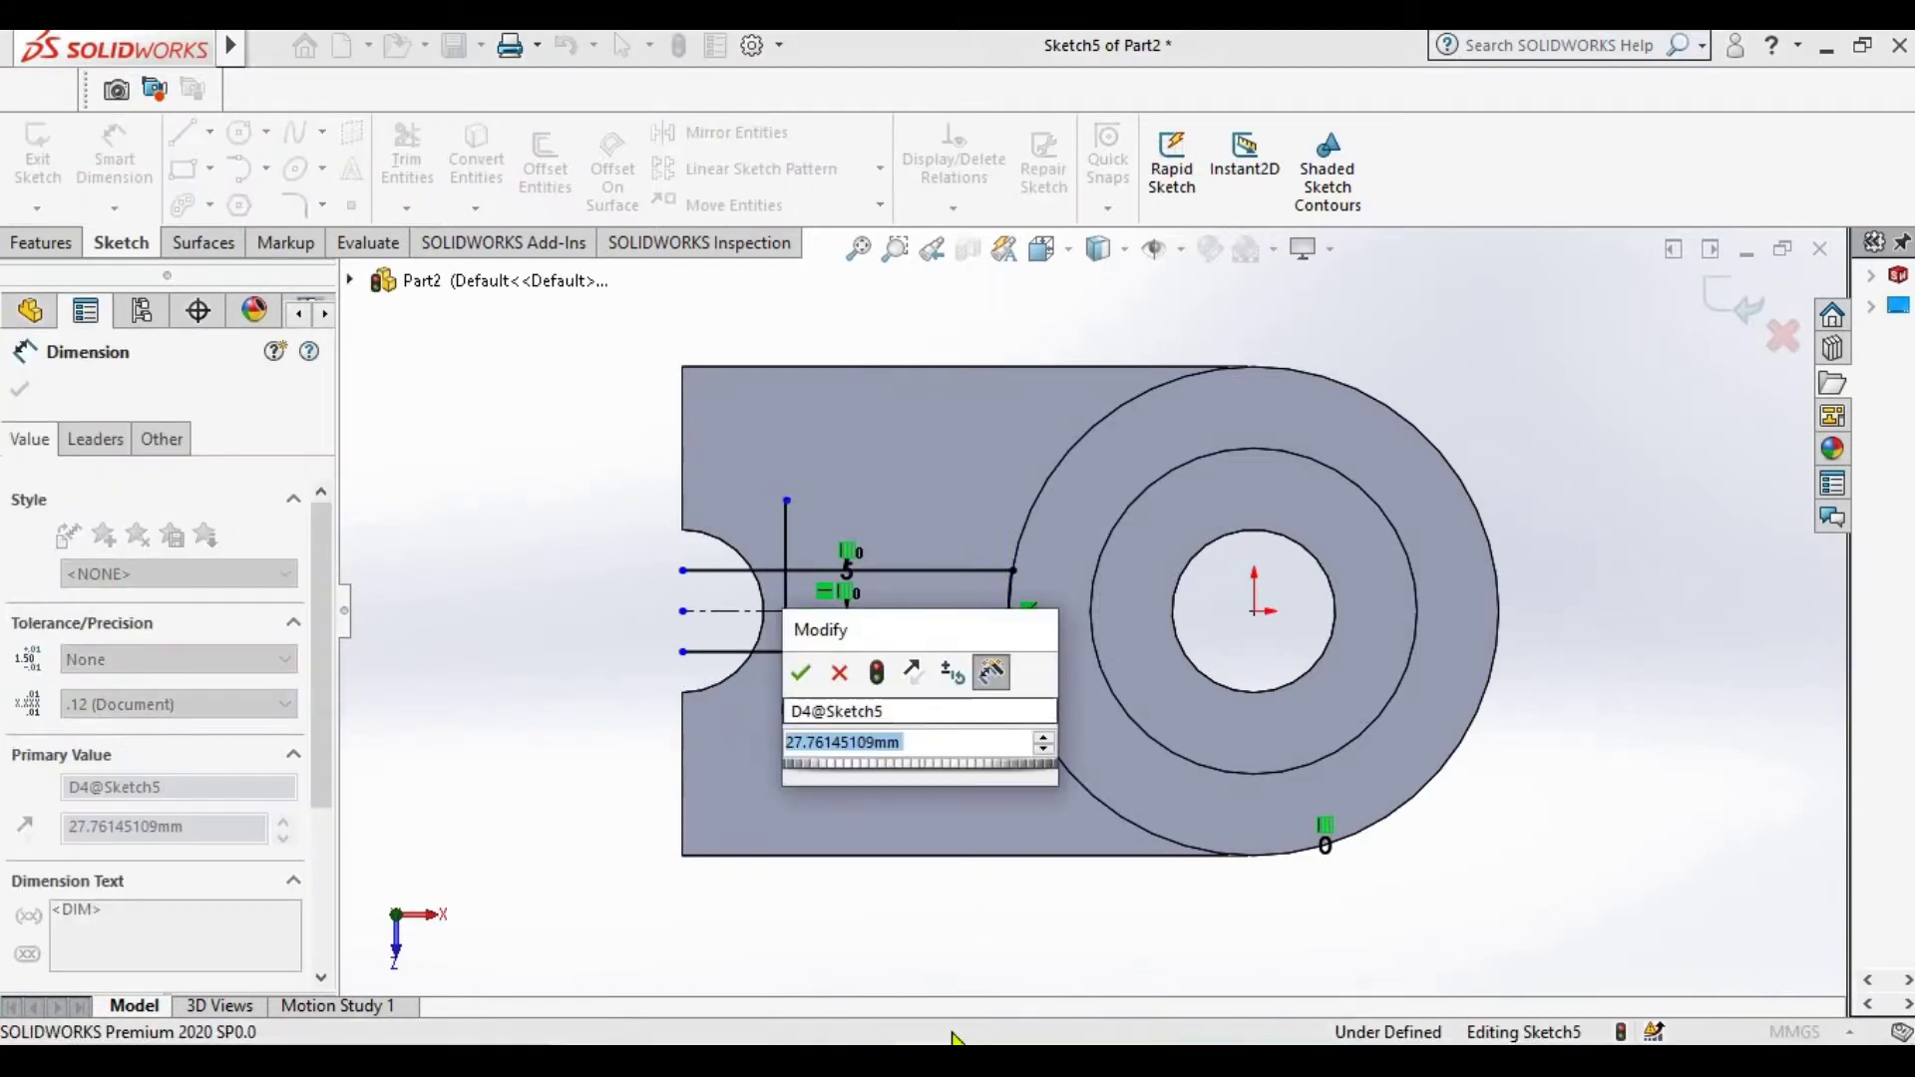
key("alt+Tab")
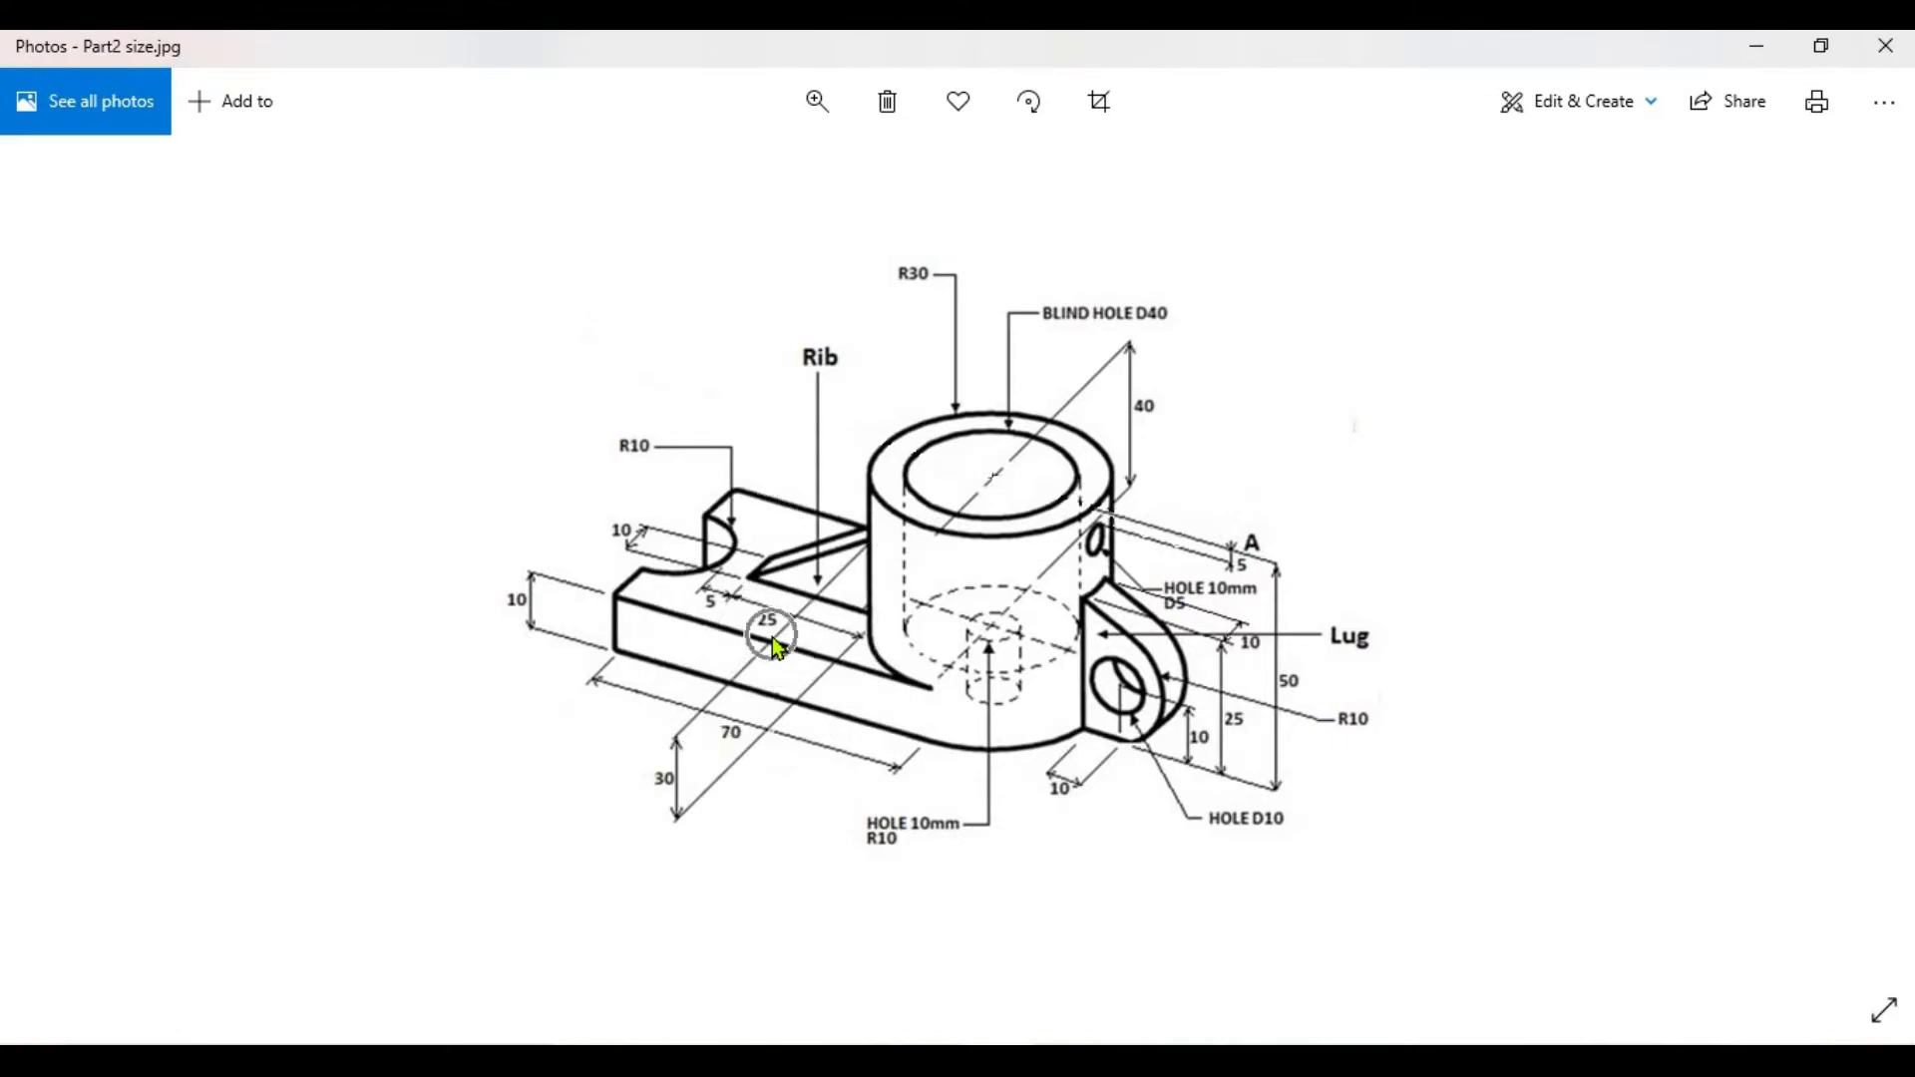
key("alt+Tab")
type("20")
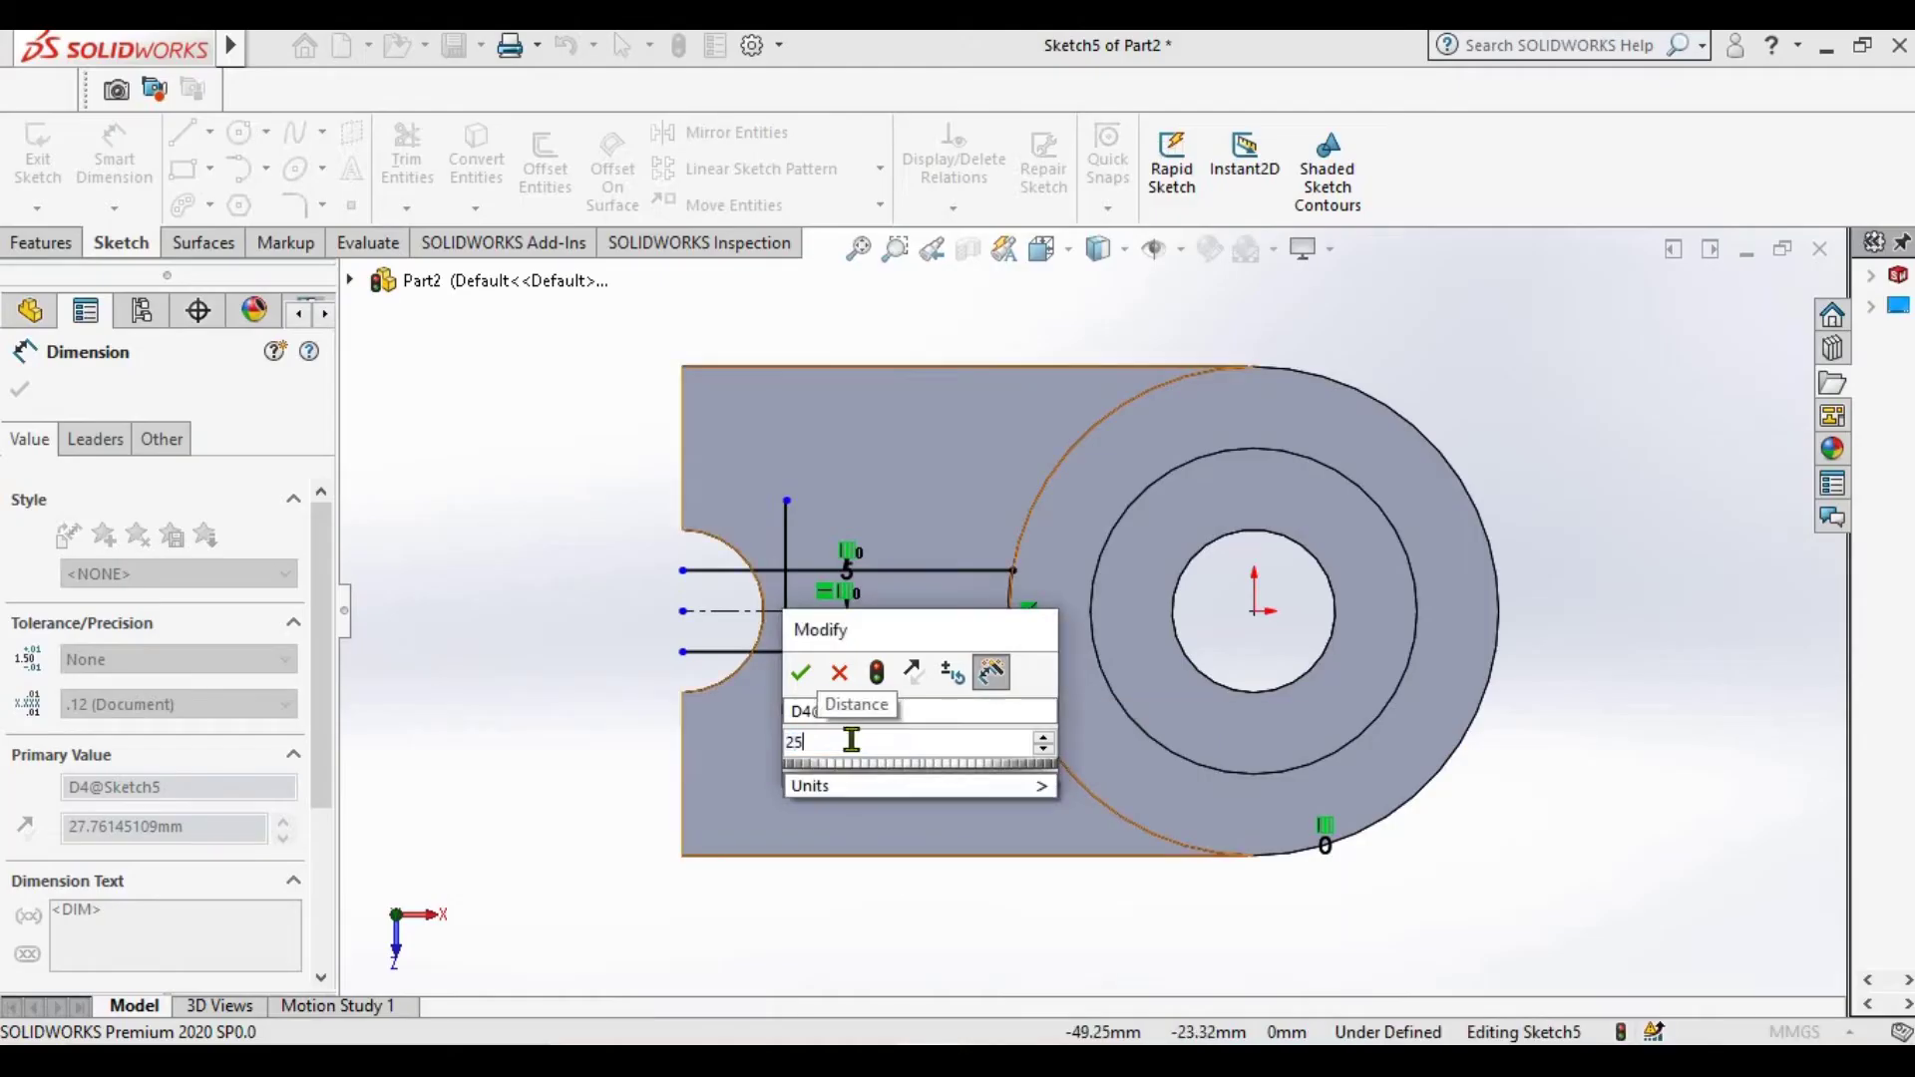
key("Return")
left_click(20, 389)
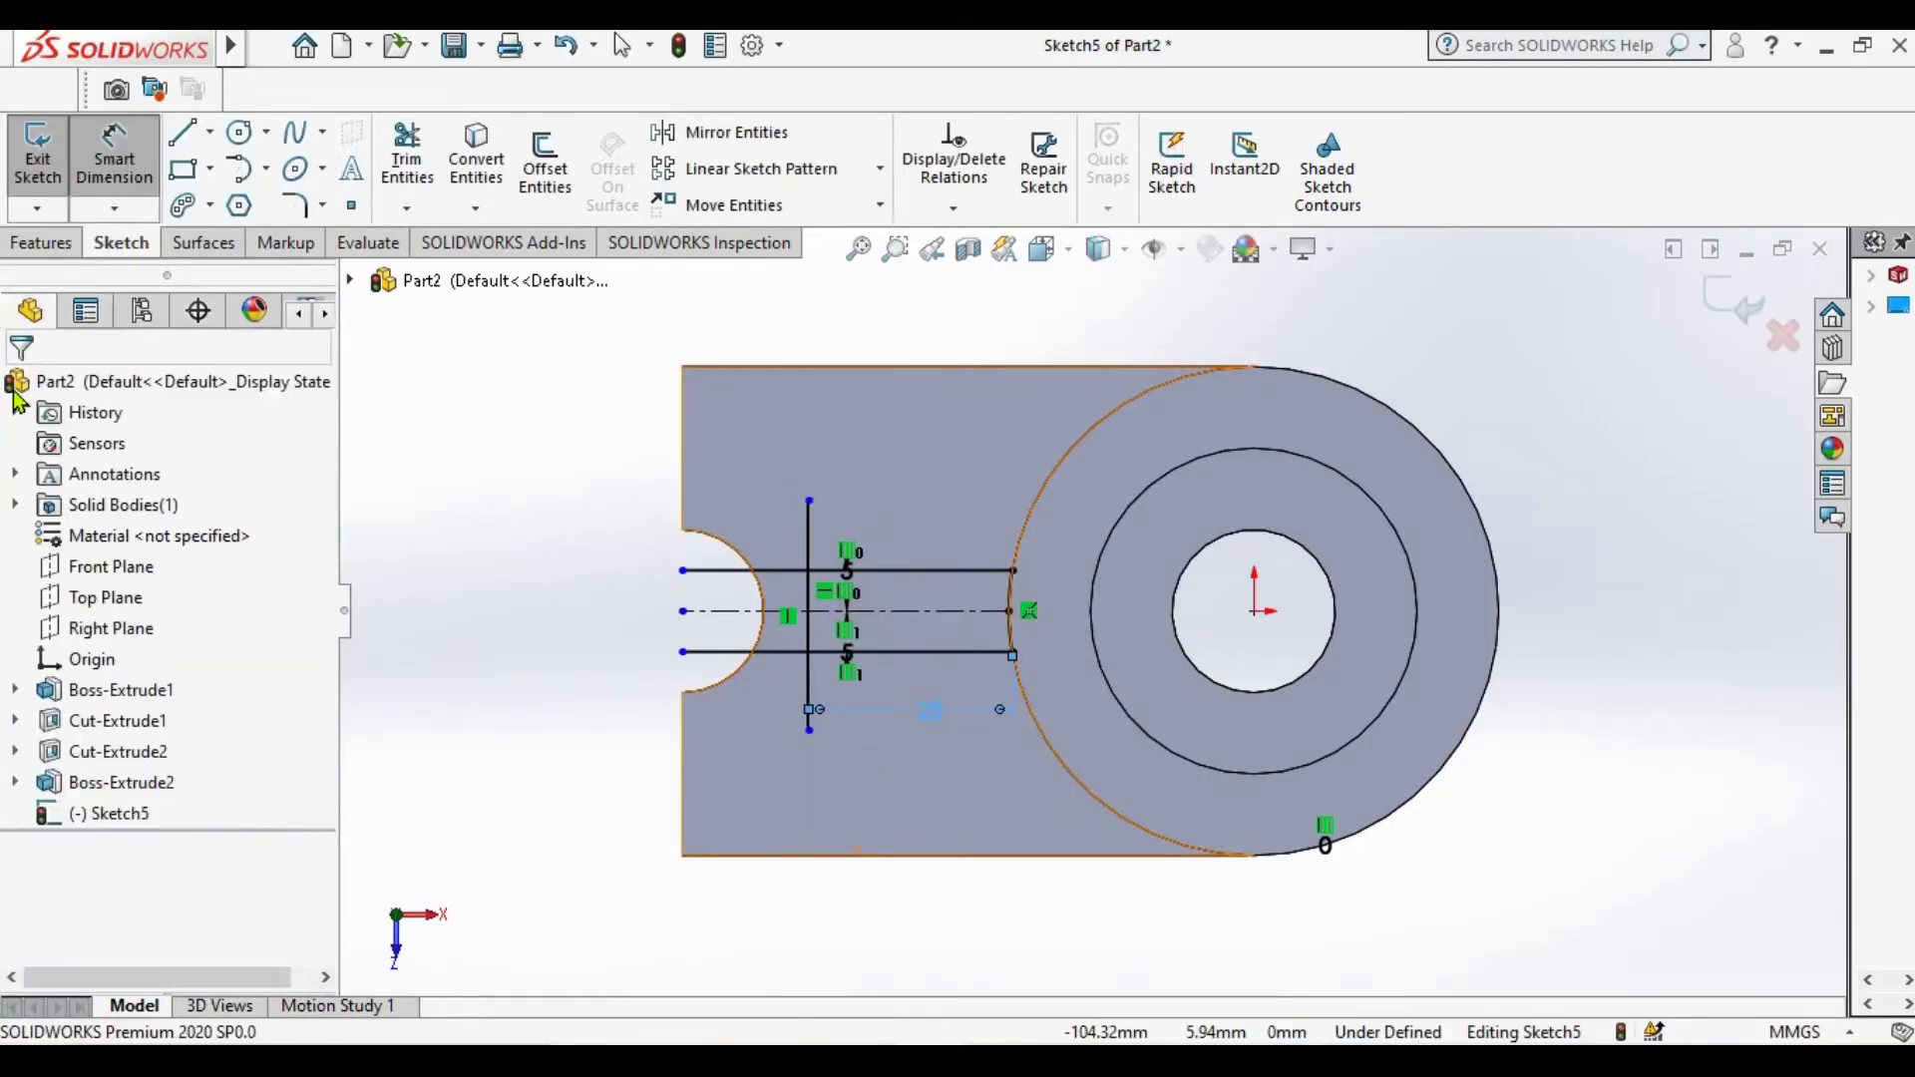
Trim the leftover lines left of the rectangle to close the rib outline
left_click(407, 159)
left_click_drag(898, 494, 815, 708)
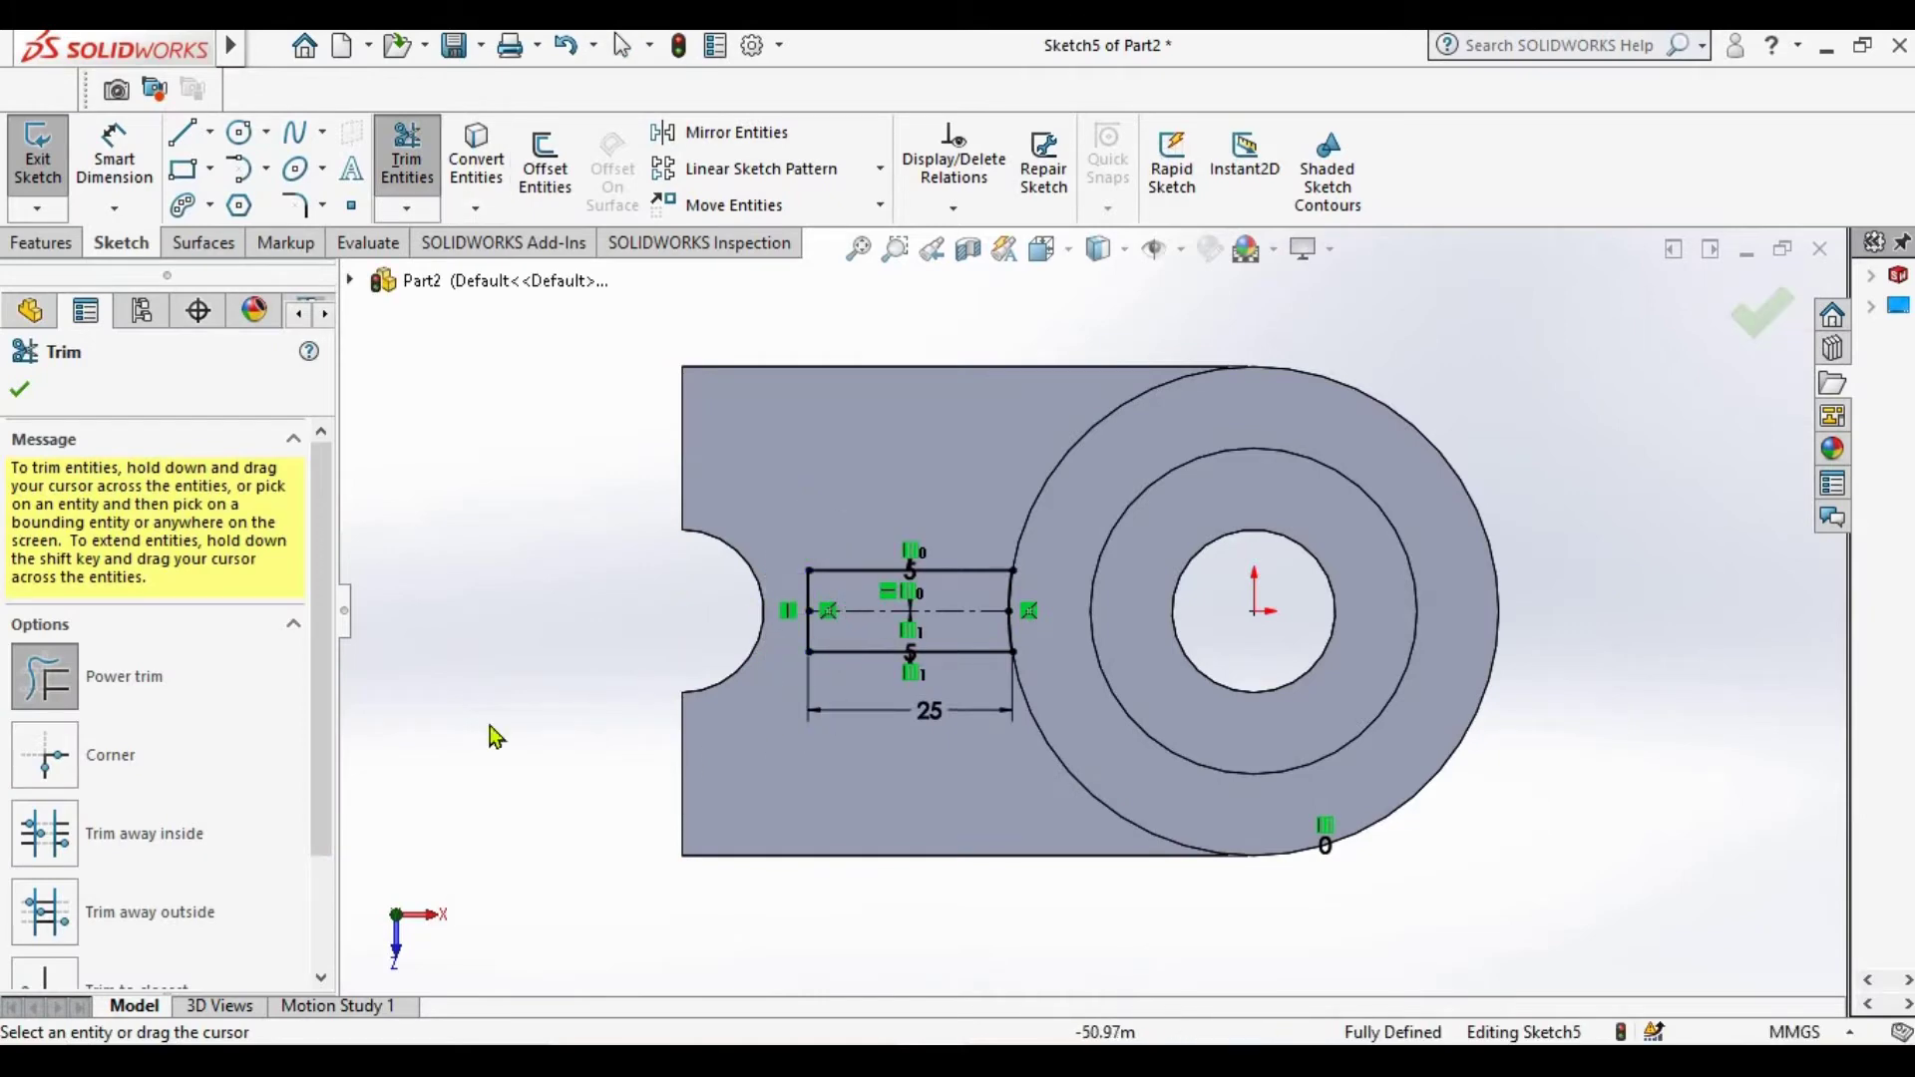
left_click(20, 389)
left_click(42, 242)
Extrude the rib rectangle 30 mm into a block
left_click(48, 159)
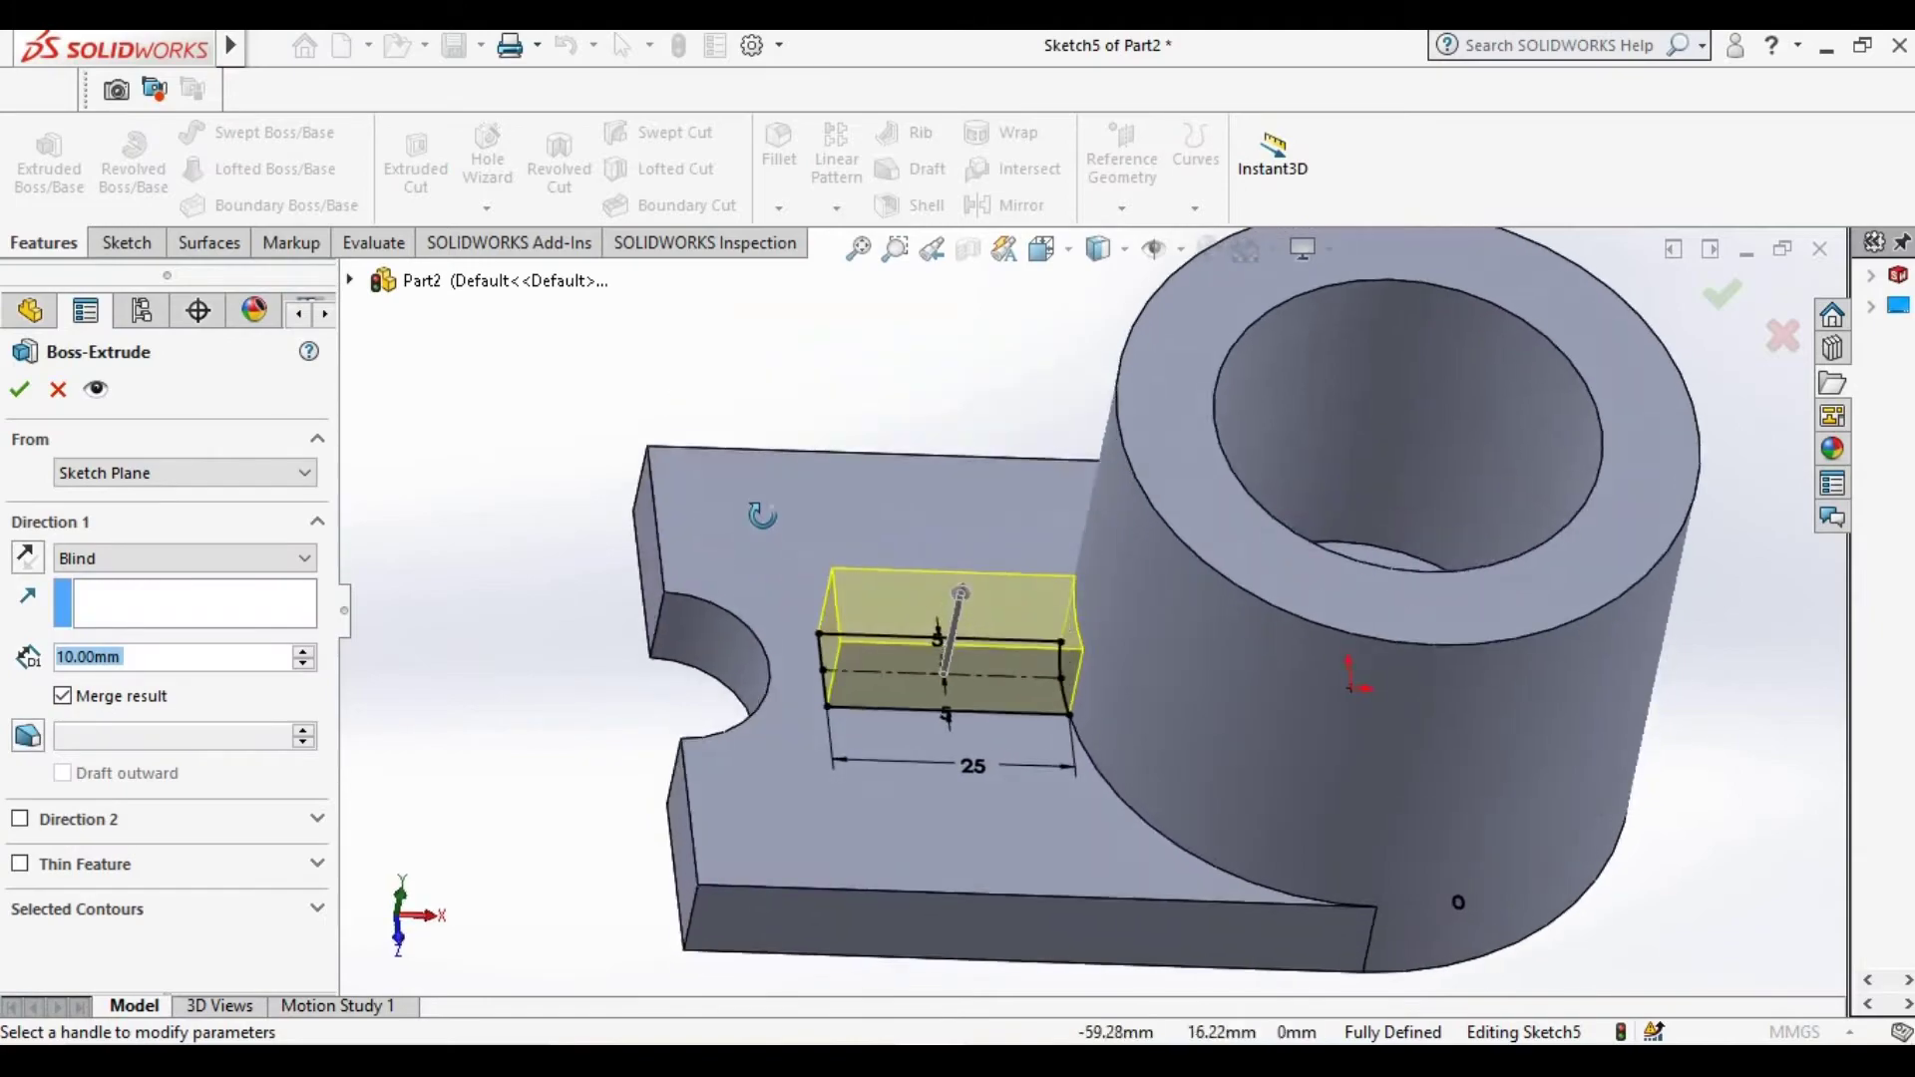
key("alt+Tab")
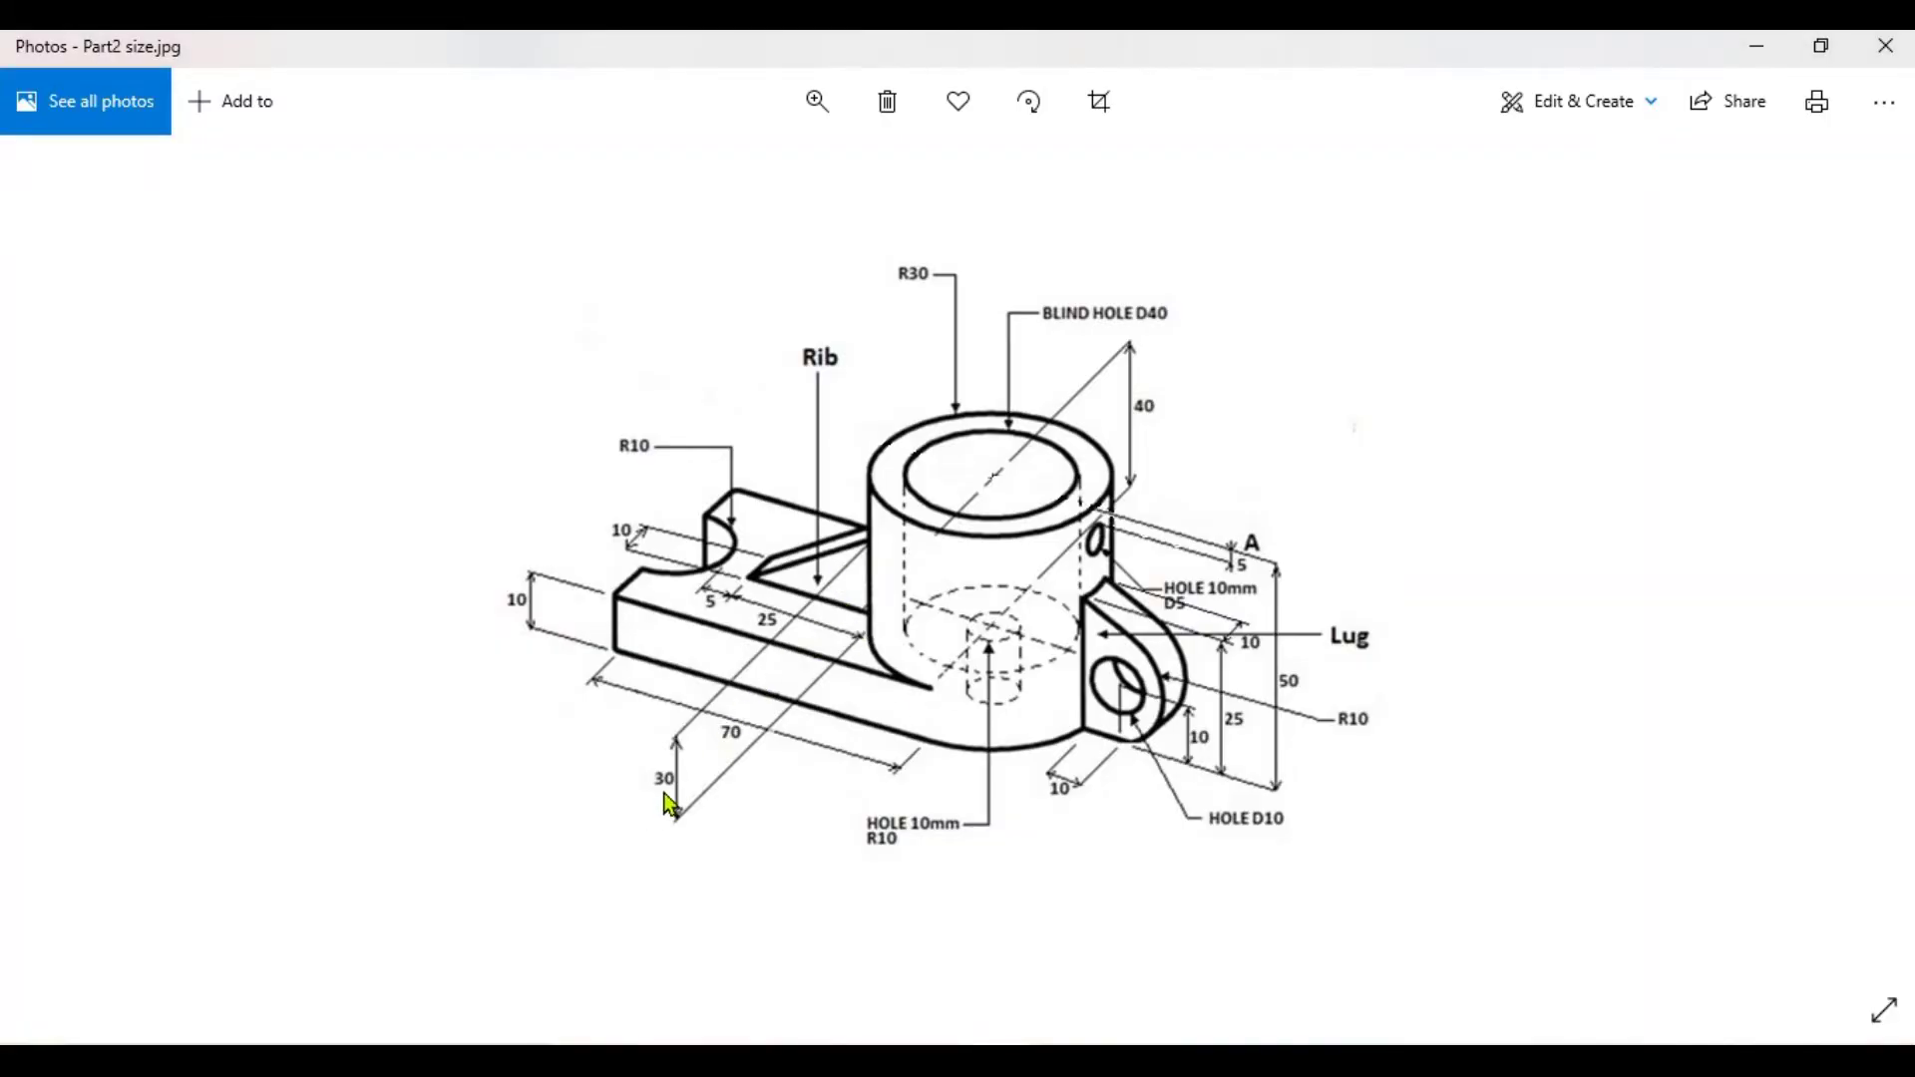
key("alt+Tab")
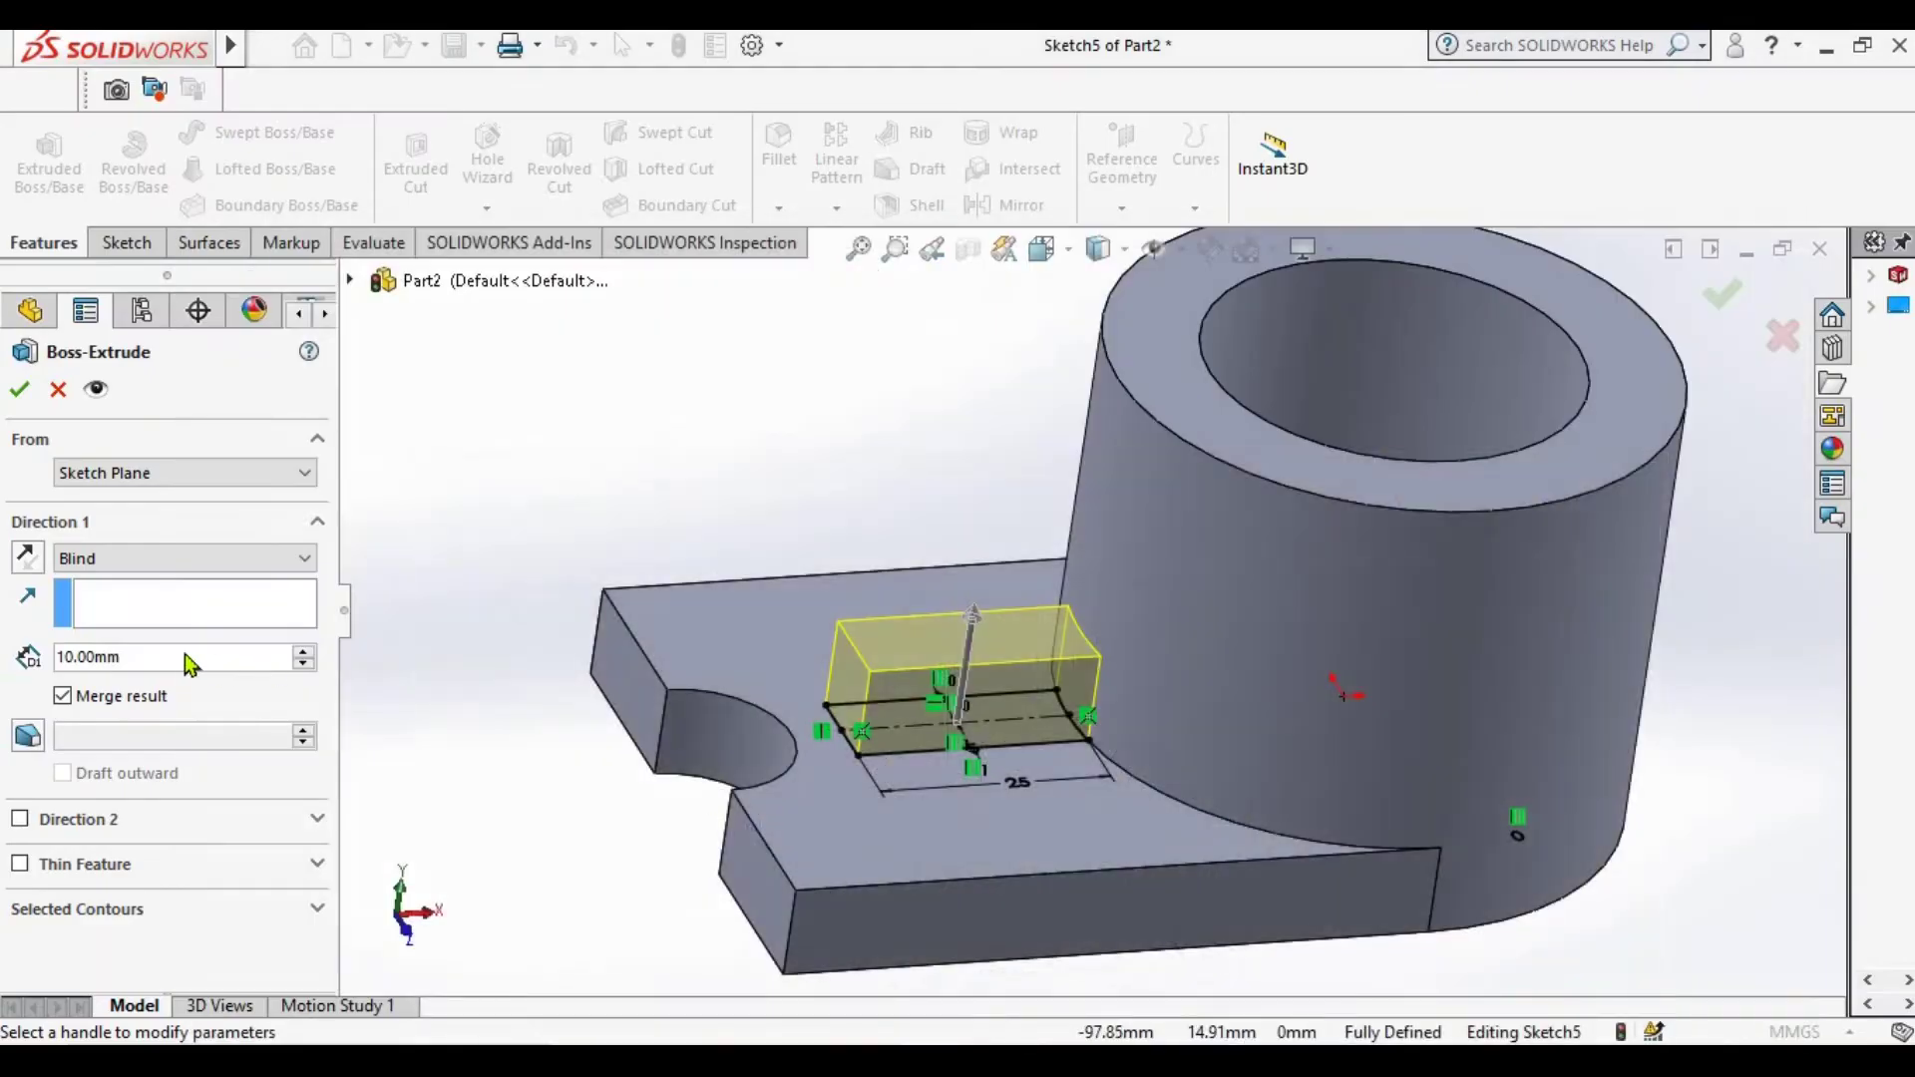
type("30")
key("Return")
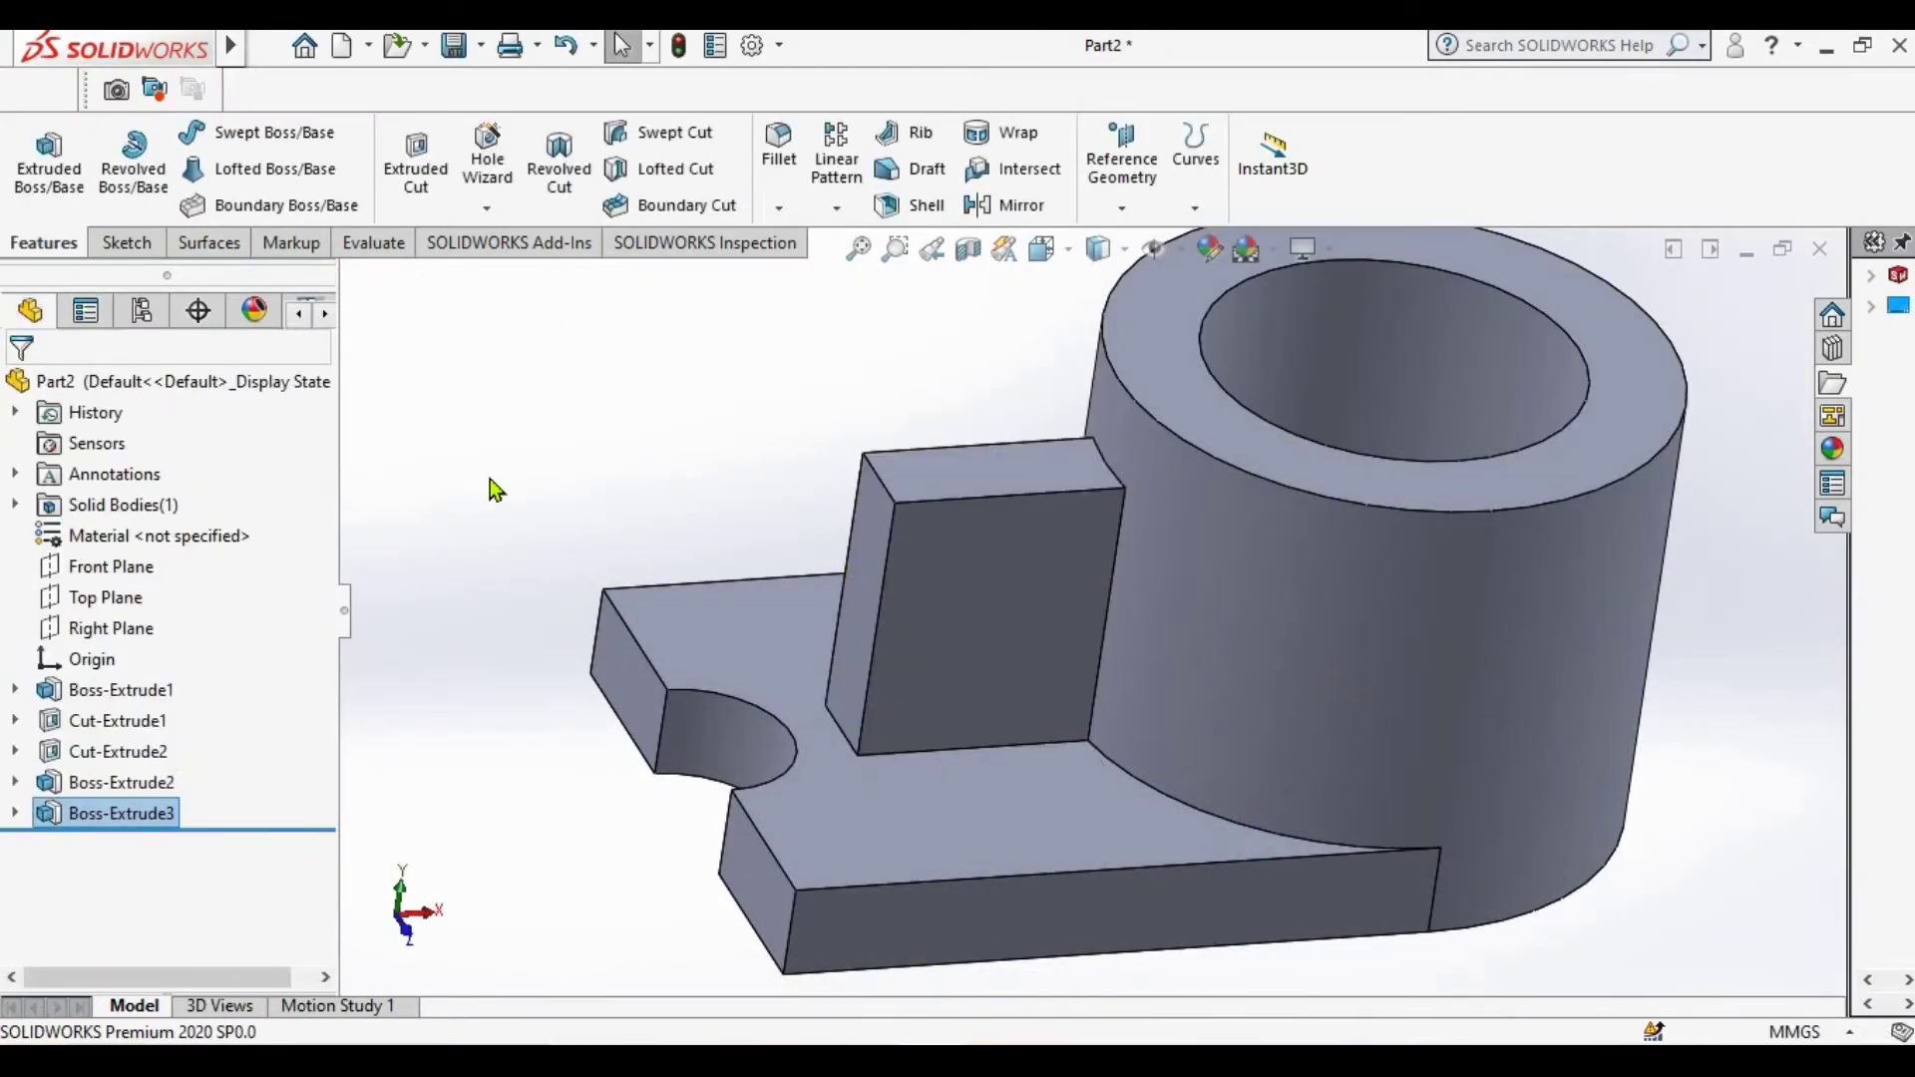
middle_click_drag(601, 510, 766, 638)
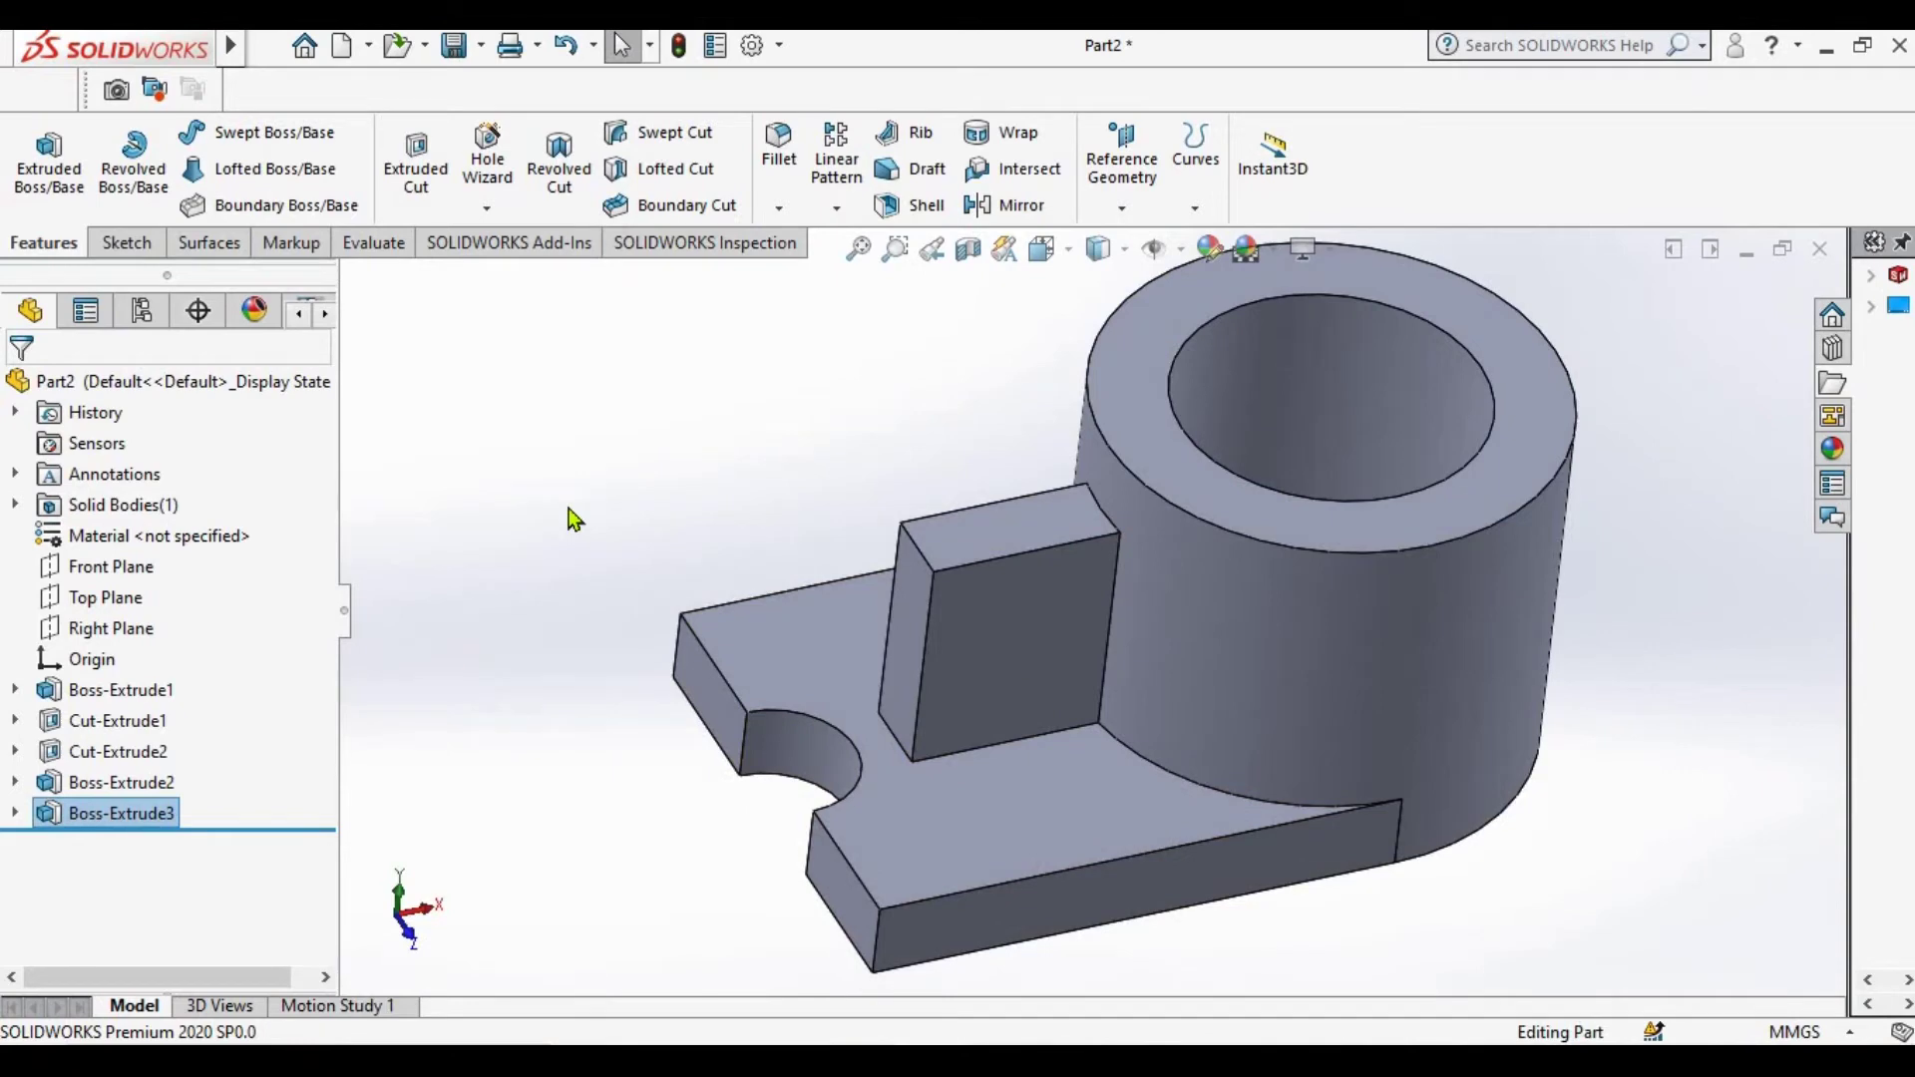
Measure the block's top edge from the cylinder corner to its outer edge: 24.58 mm
left_click(371, 242)
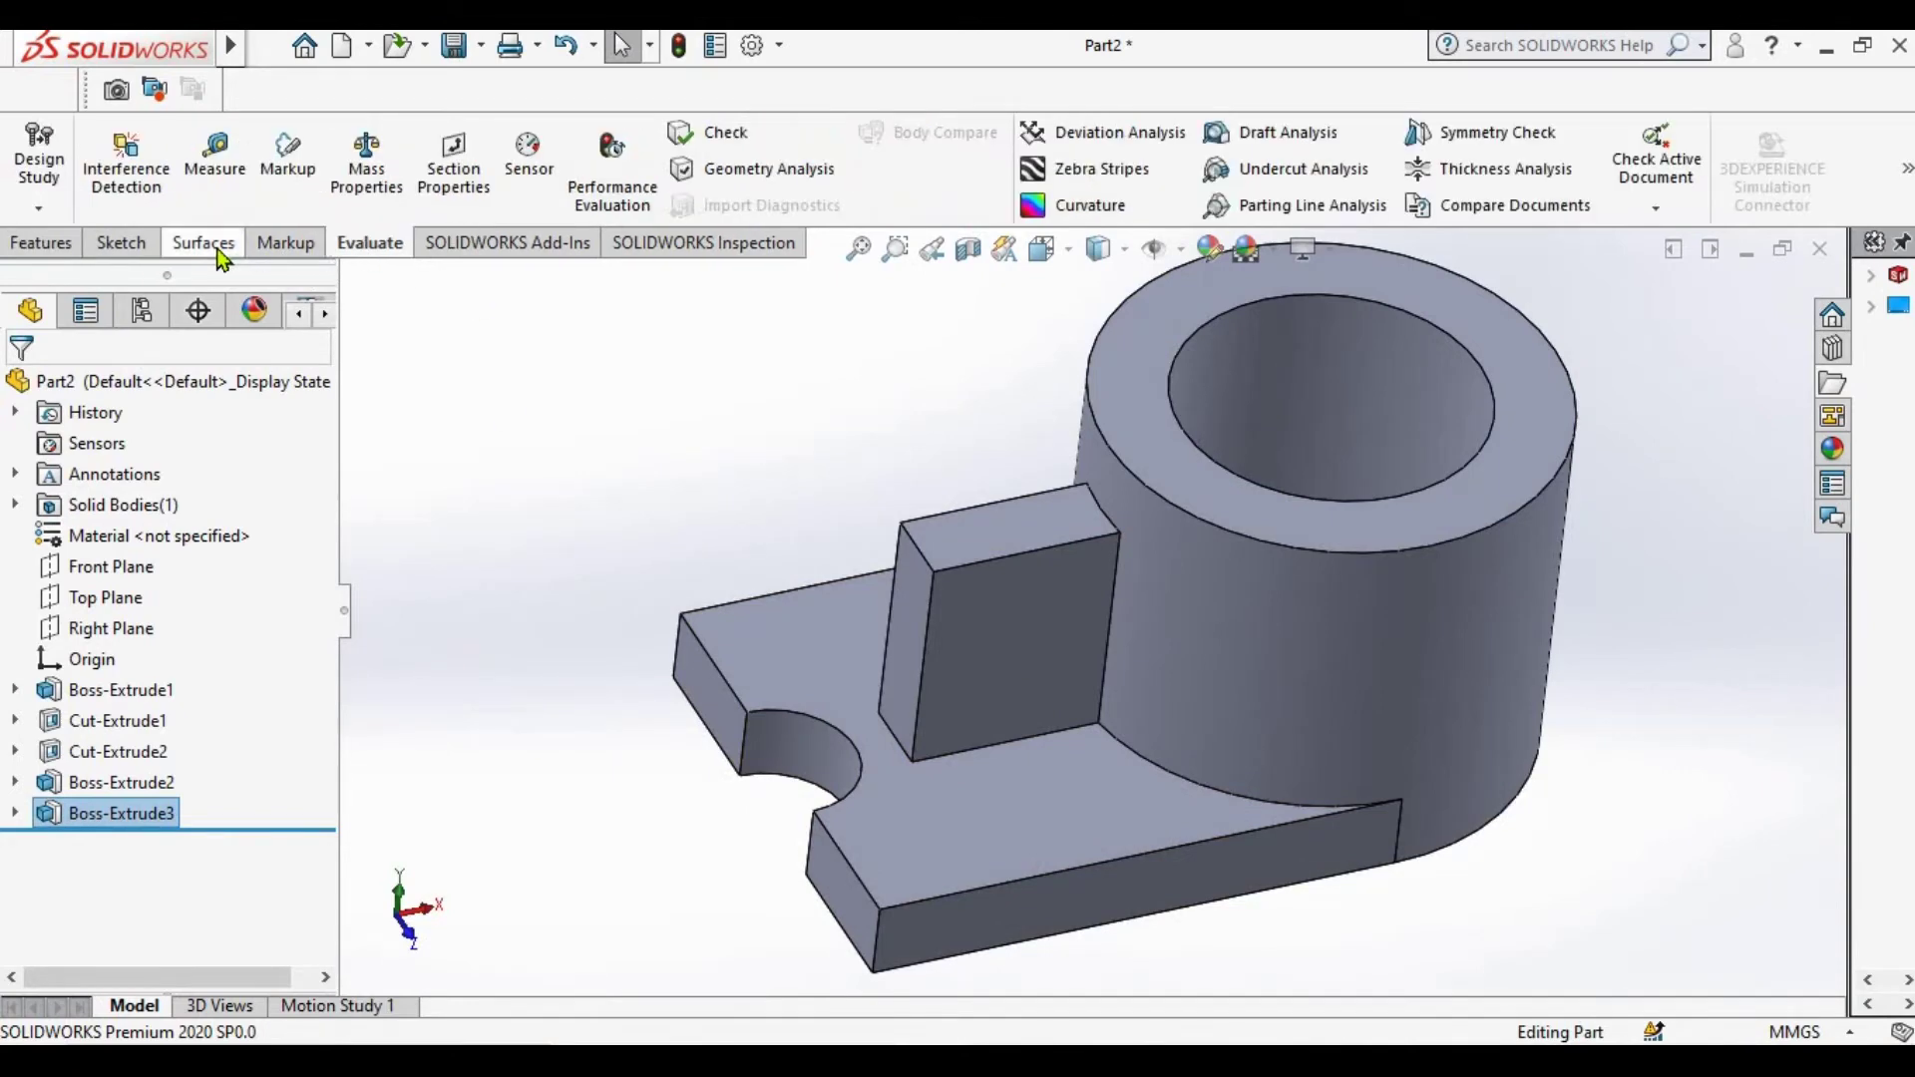
left_click(214, 164)
scroll(1087, 469, "down", 5)
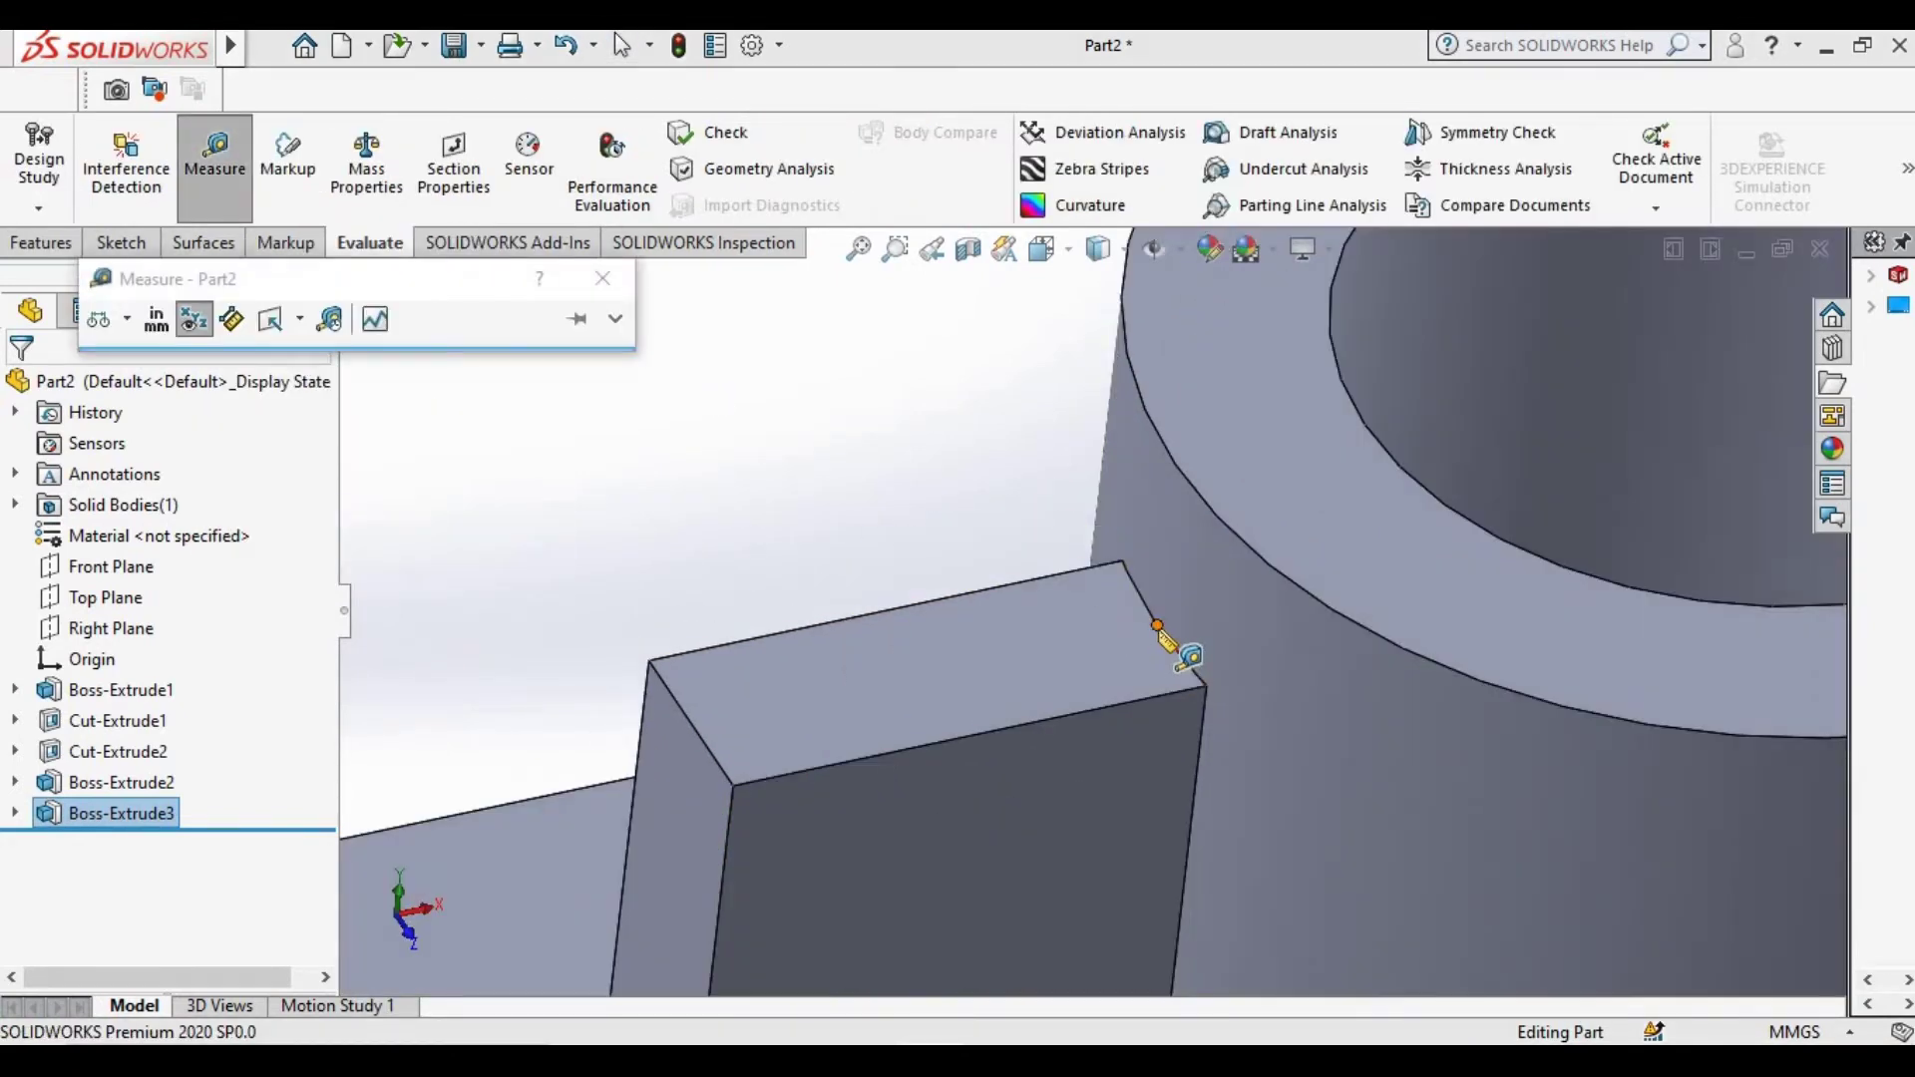
left_click(1156, 625)
left_click(698, 735)
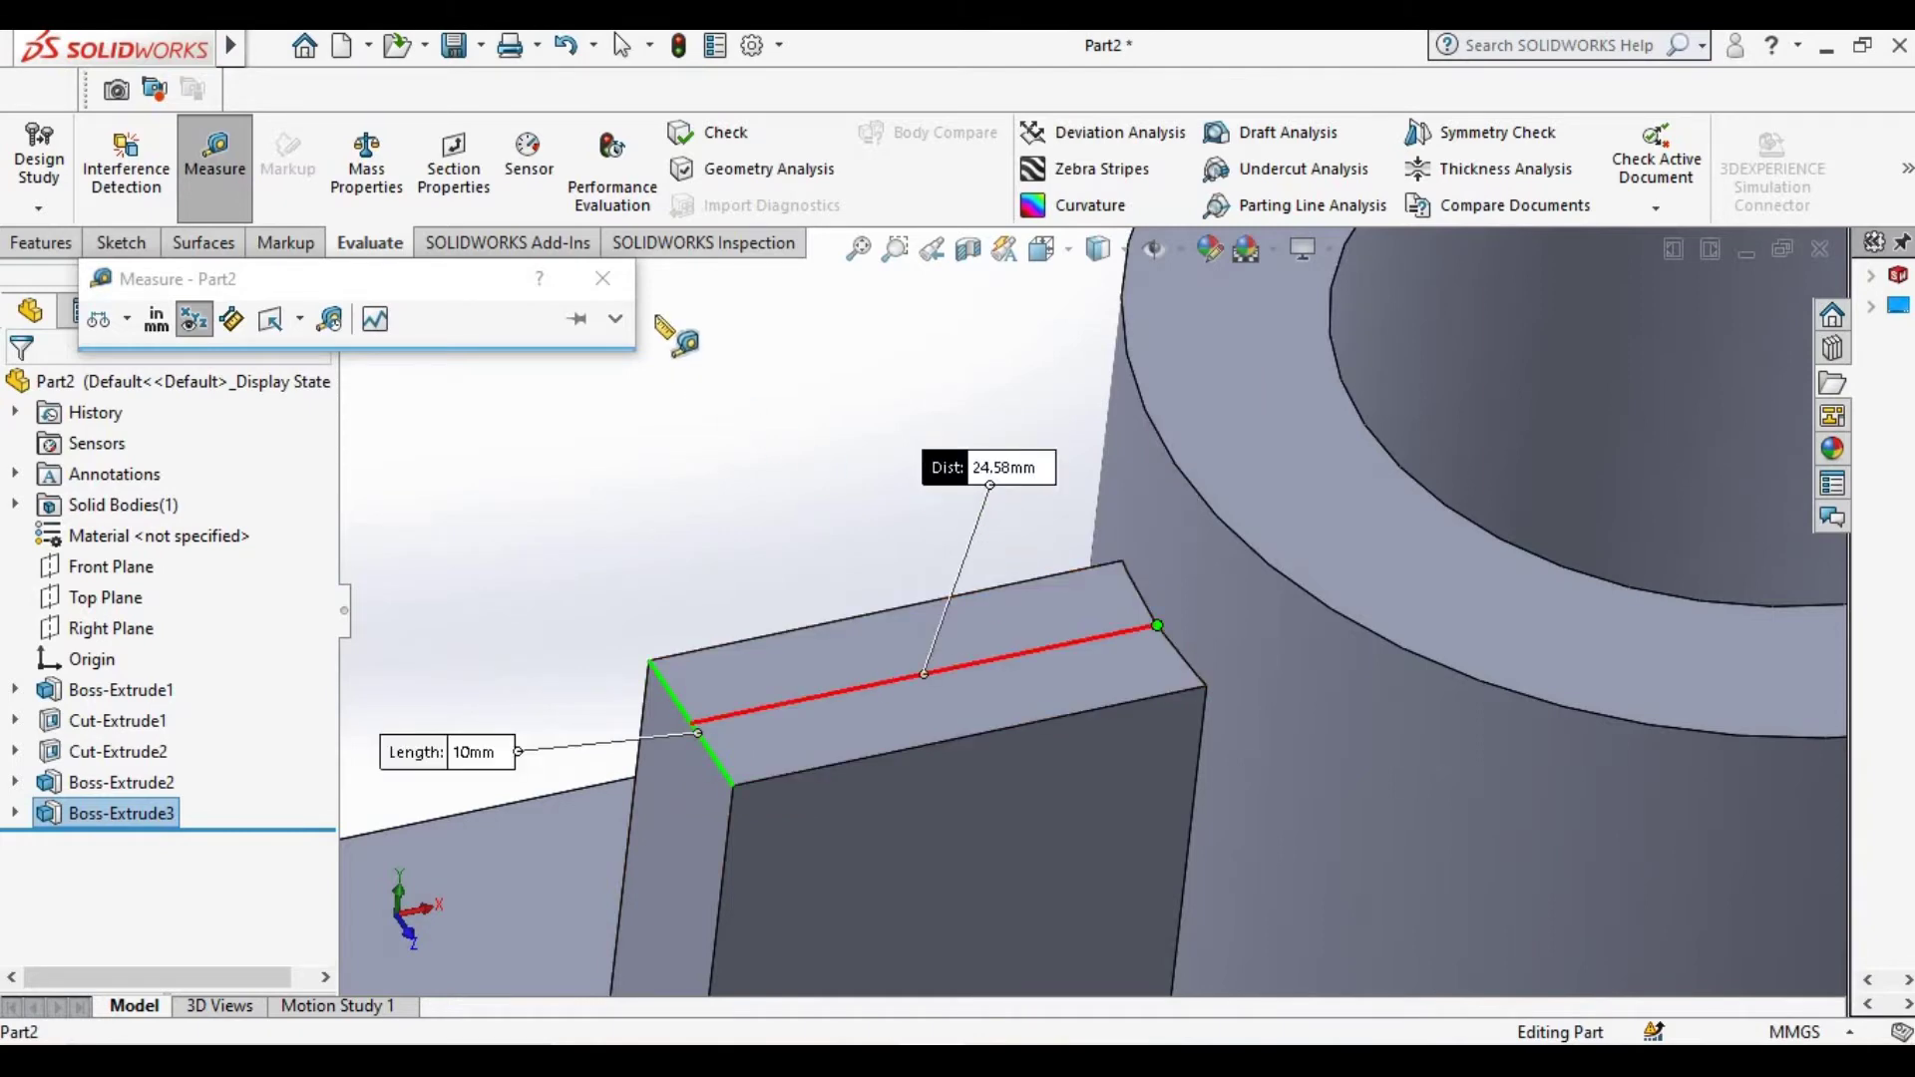
left_click(603, 279)
left_click(42, 242)
left_click(778, 207)
Chamfer the block's top edge with asymmetric distances of 30 mm and 24.58 mm
left_click(810, 275)
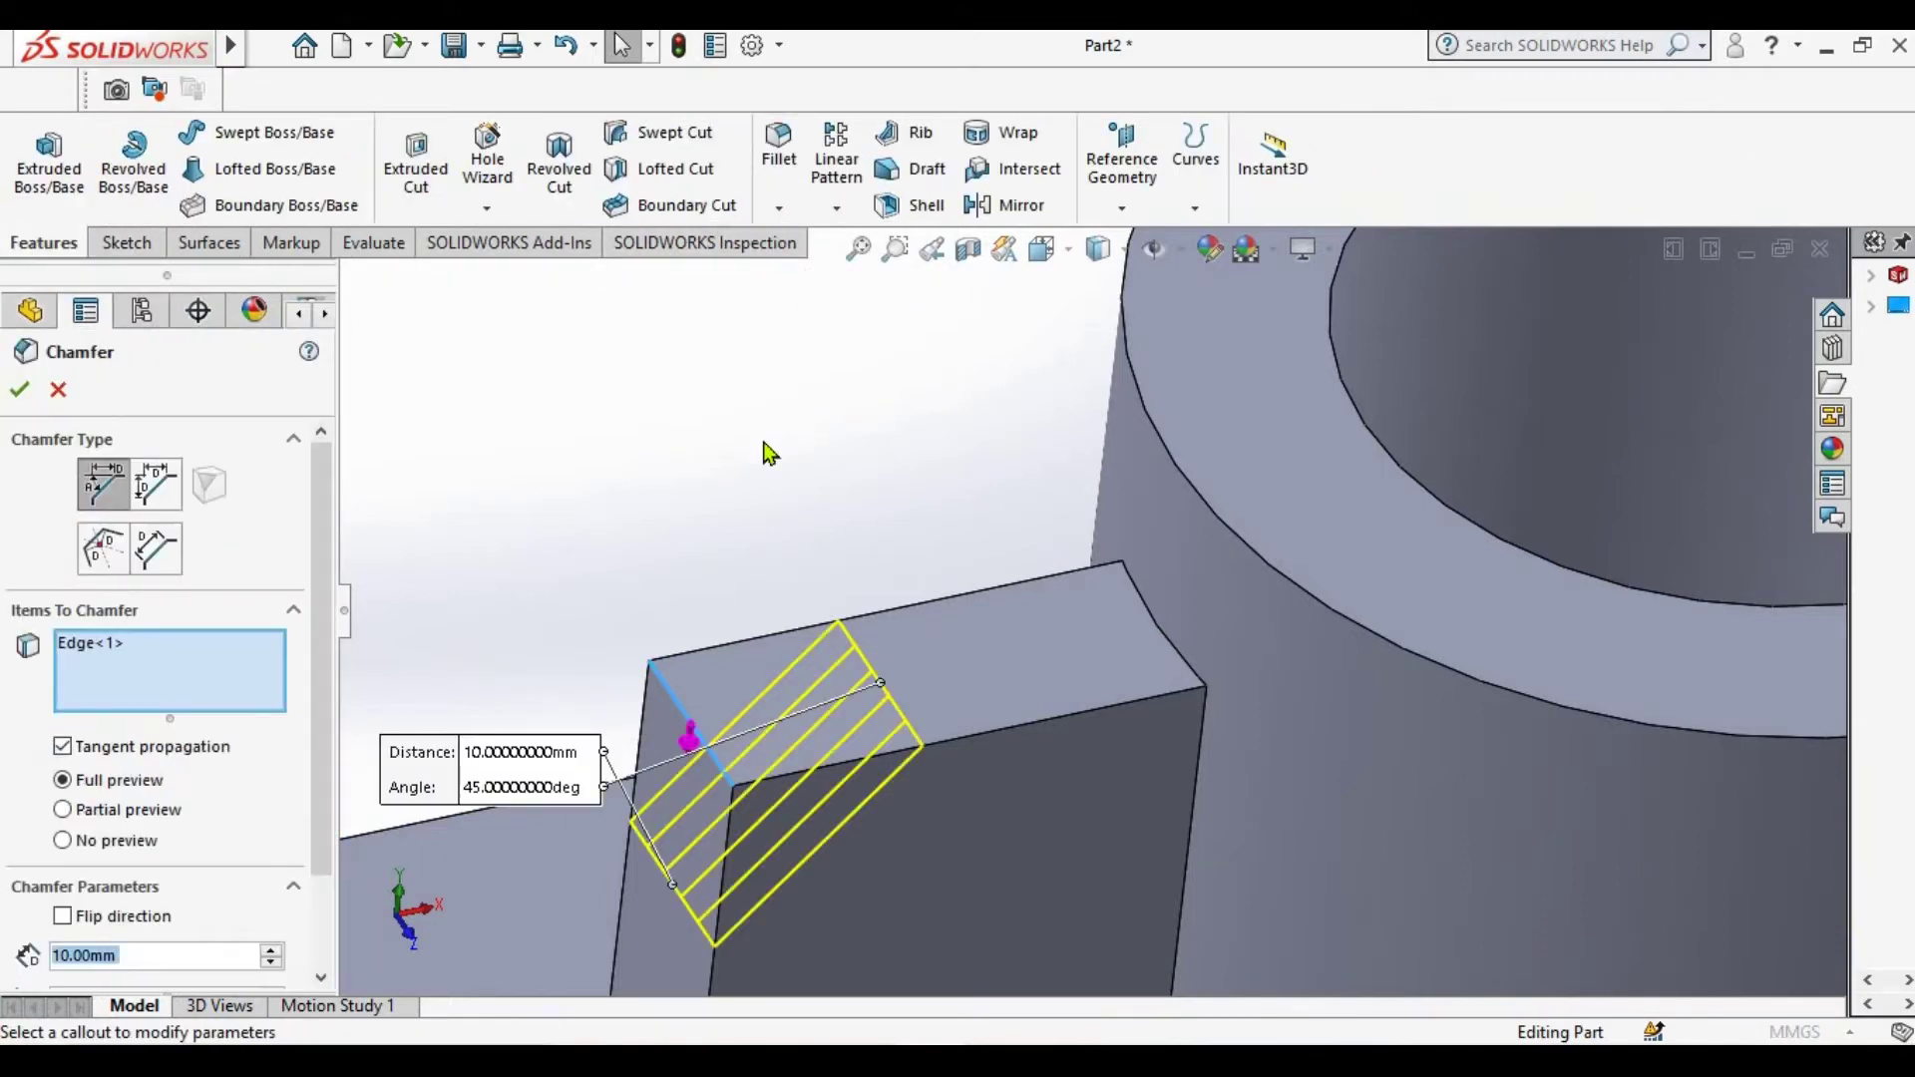
scroll(684, 649, "up", 3)
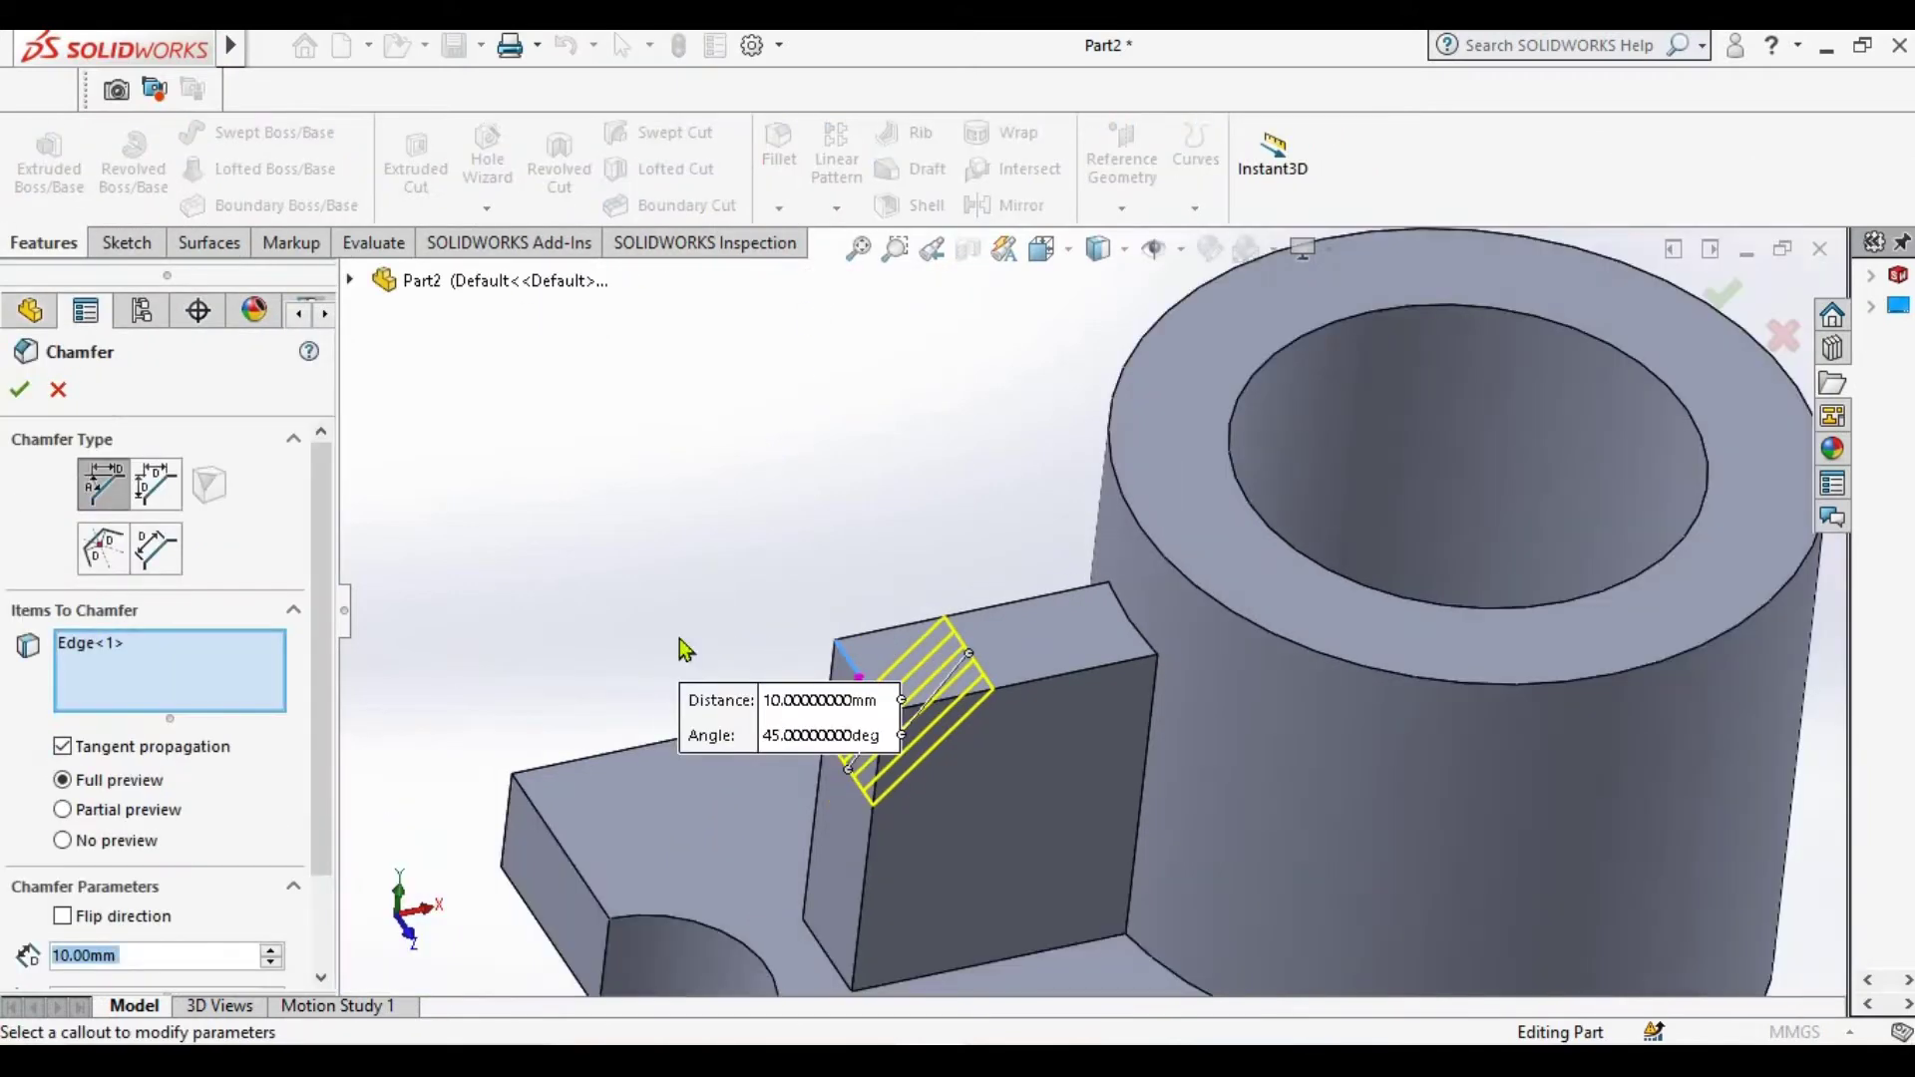
left_click(160, 489)
scroll(299, 847, "down", 3)
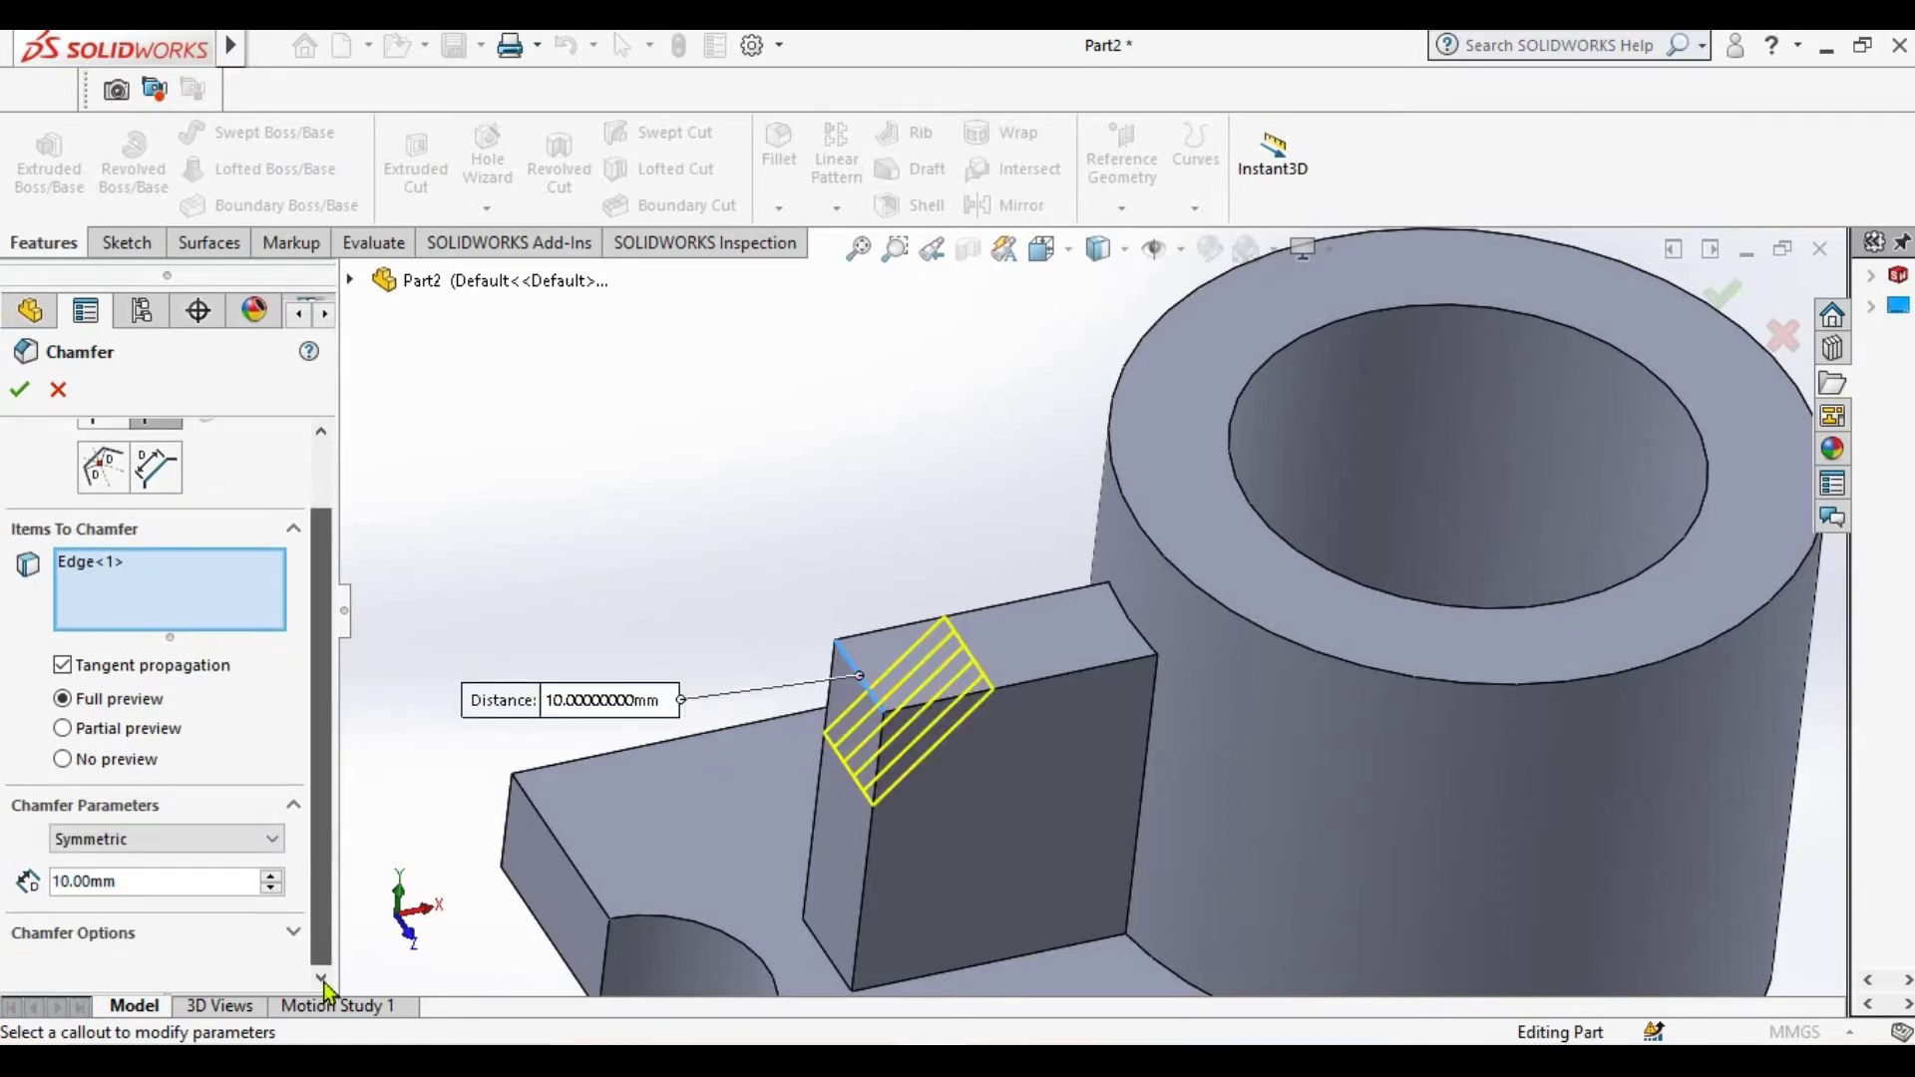
left_click(276, 847)
left_click(269, 887)
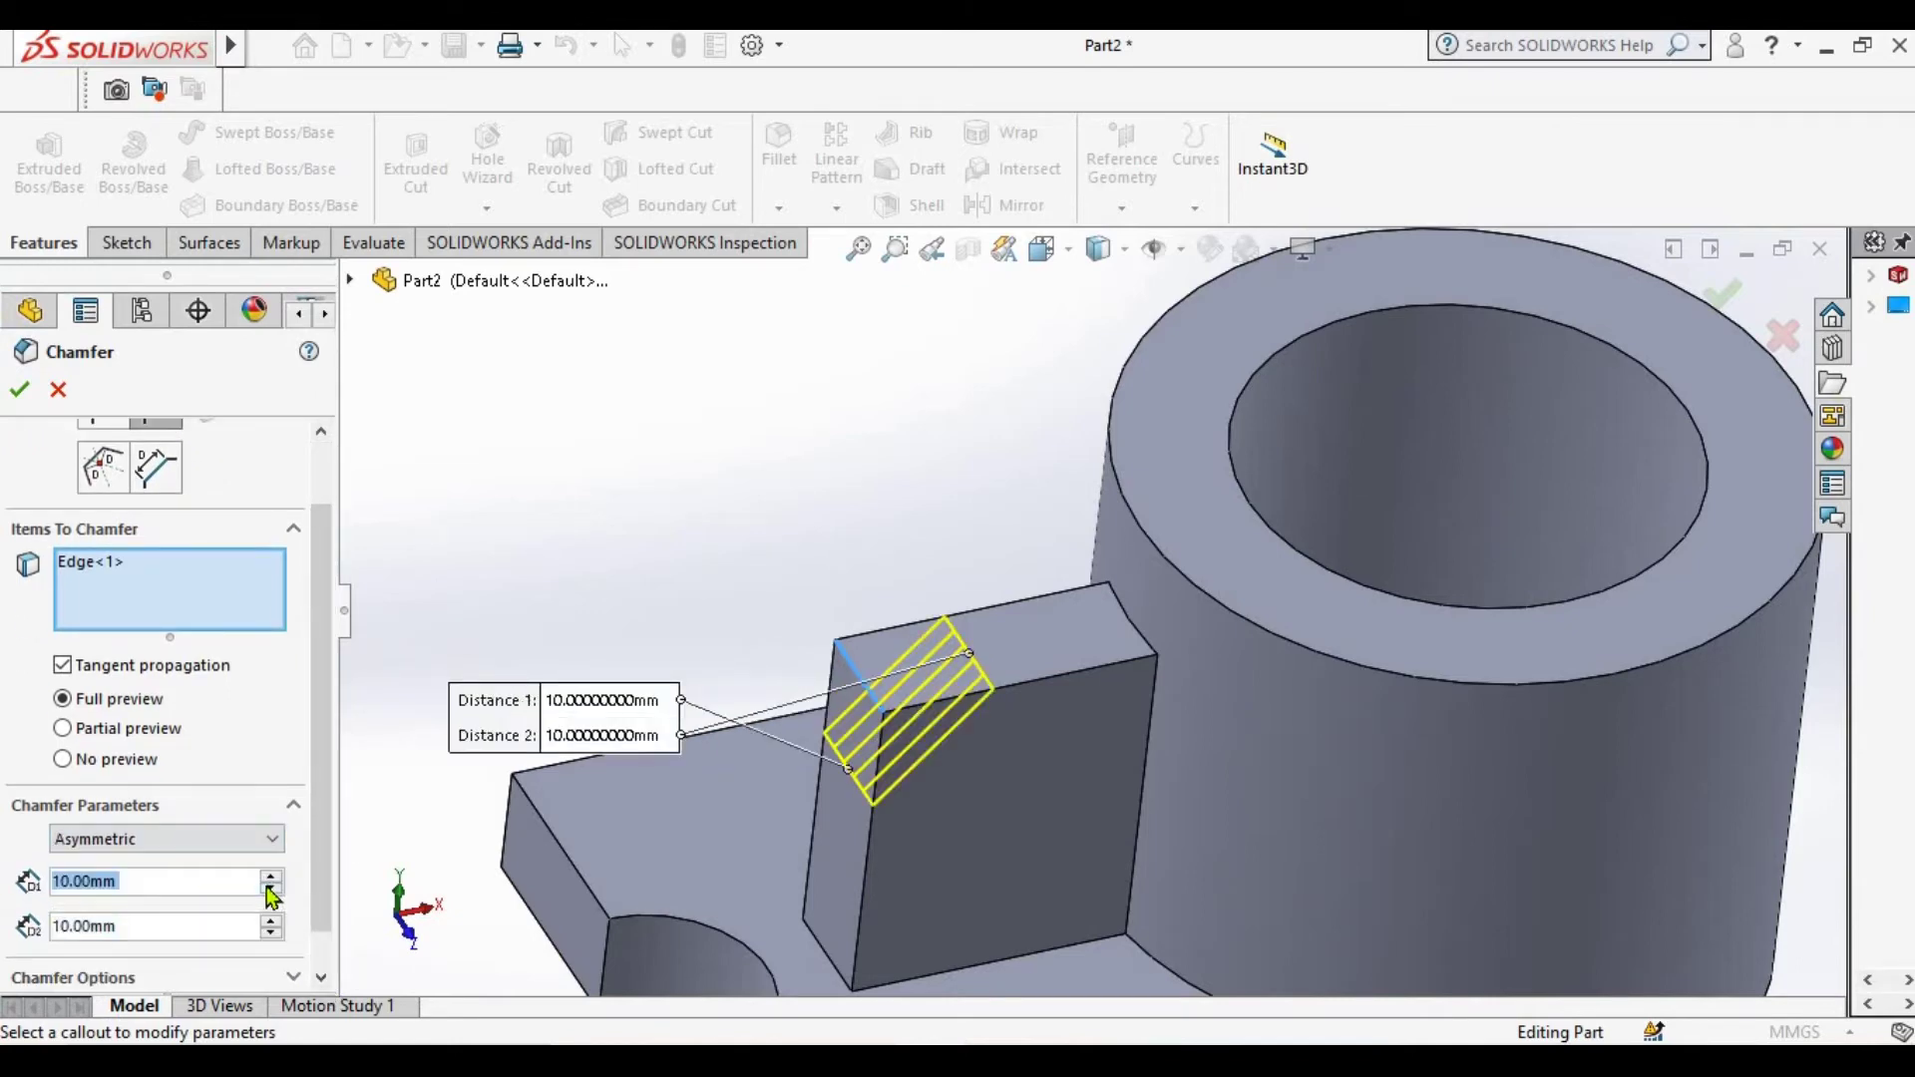
left_click(272, 877)
left_click(277, 922)
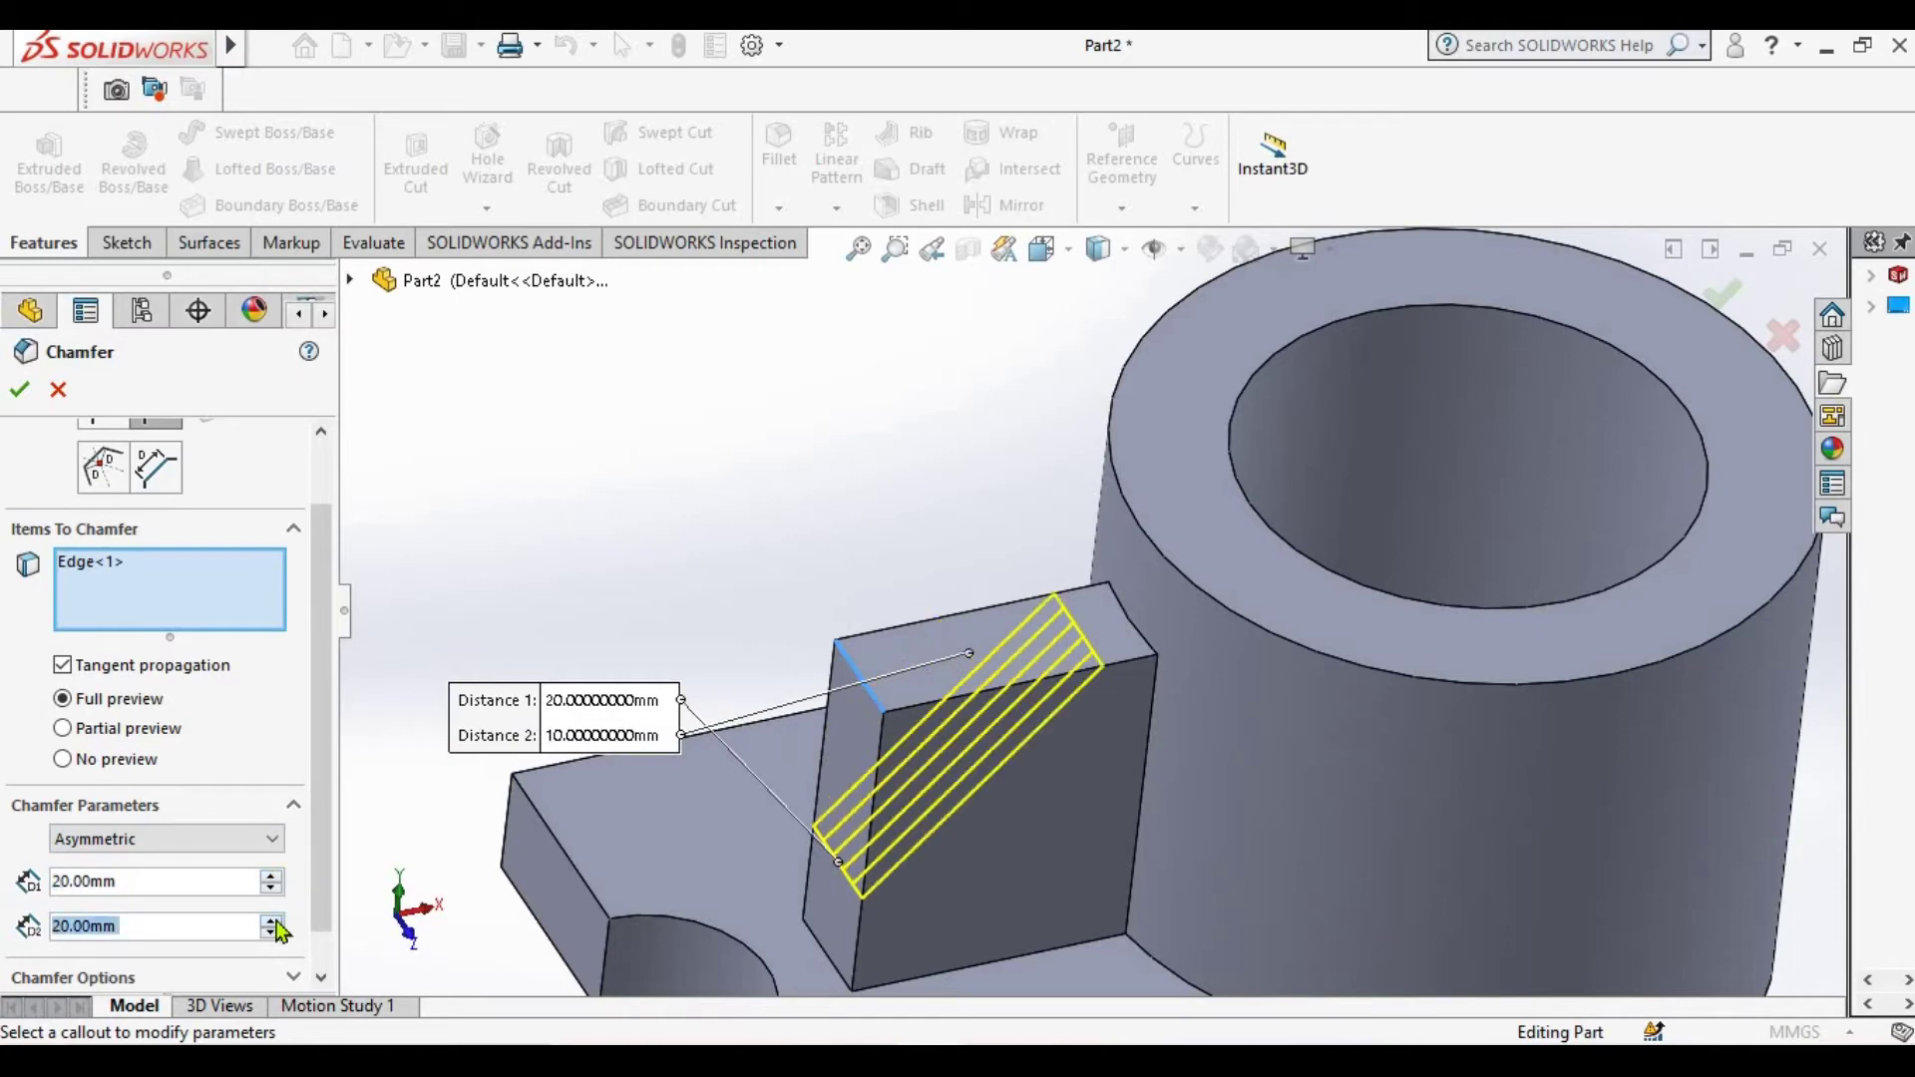
double_click(158, 926)
type("24.58")
key("Return")
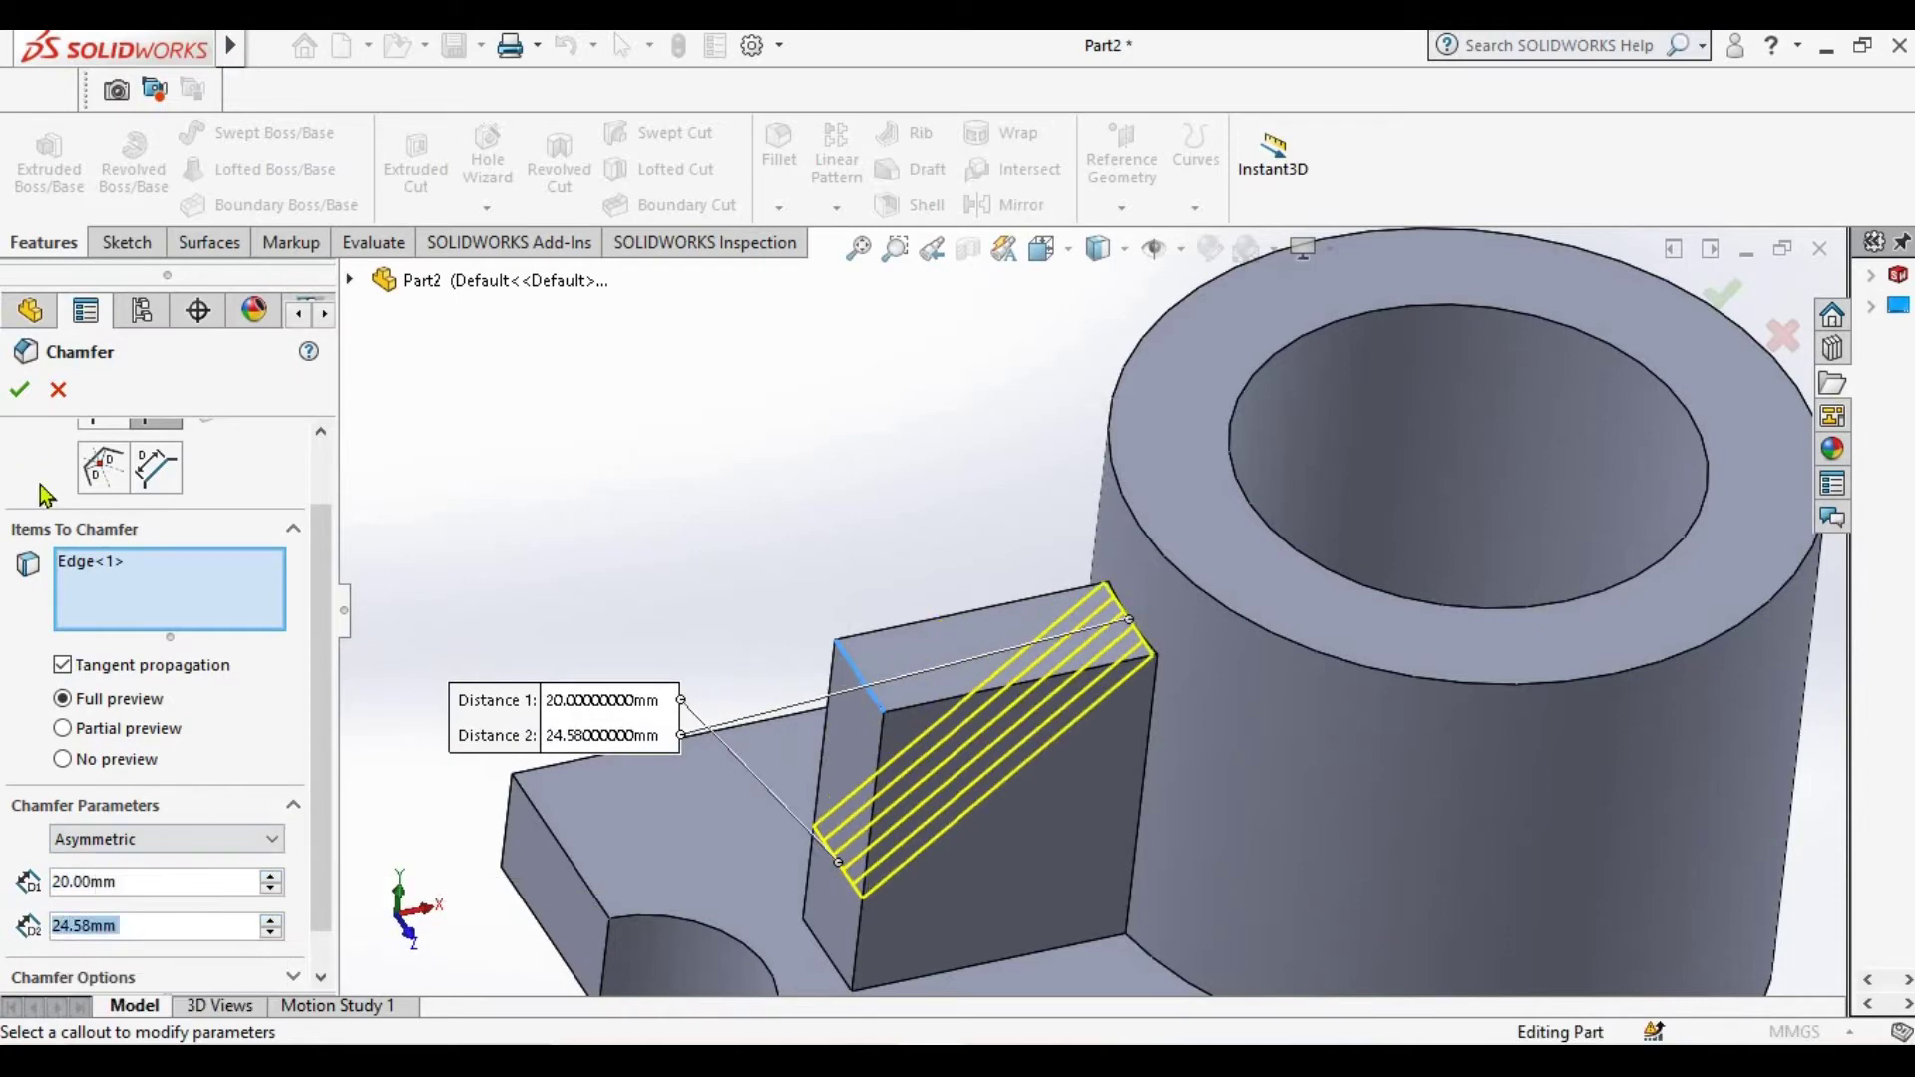
left_click(271, 877)
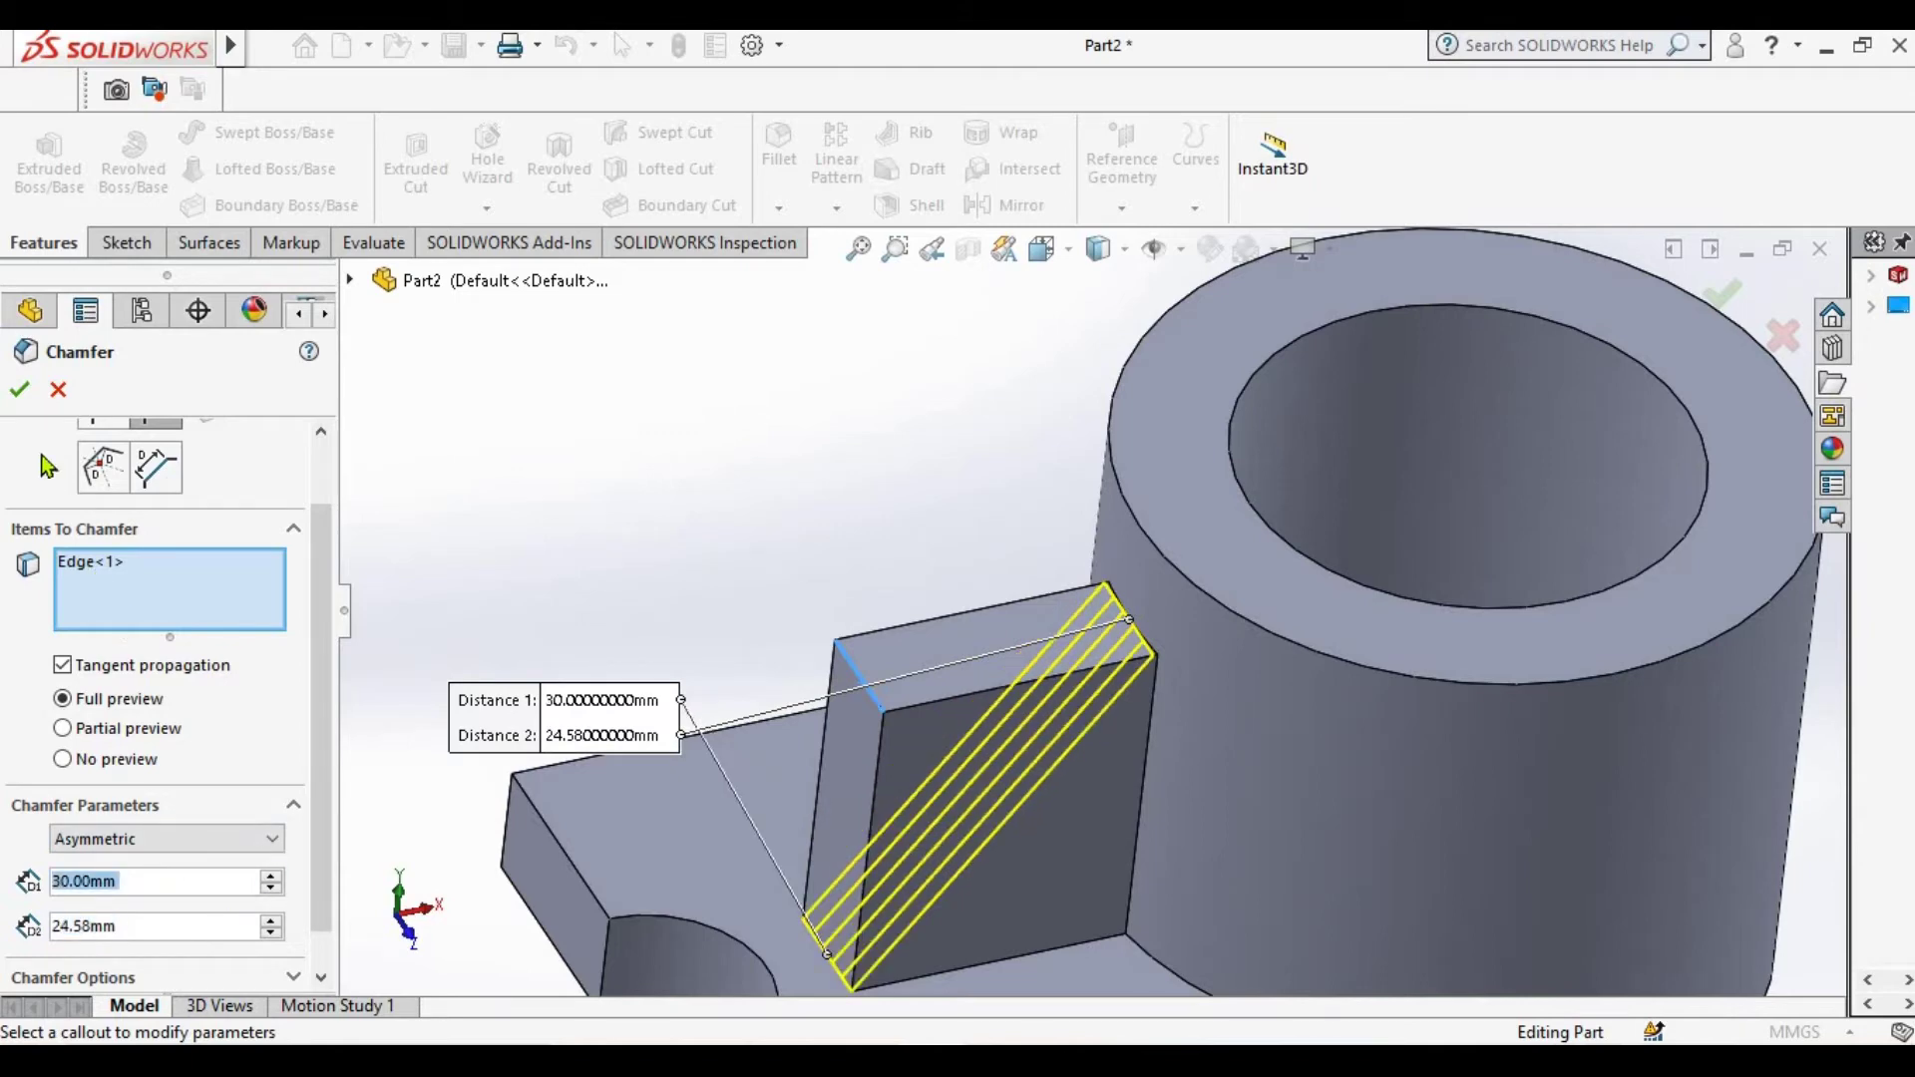
left_click(19, 389)
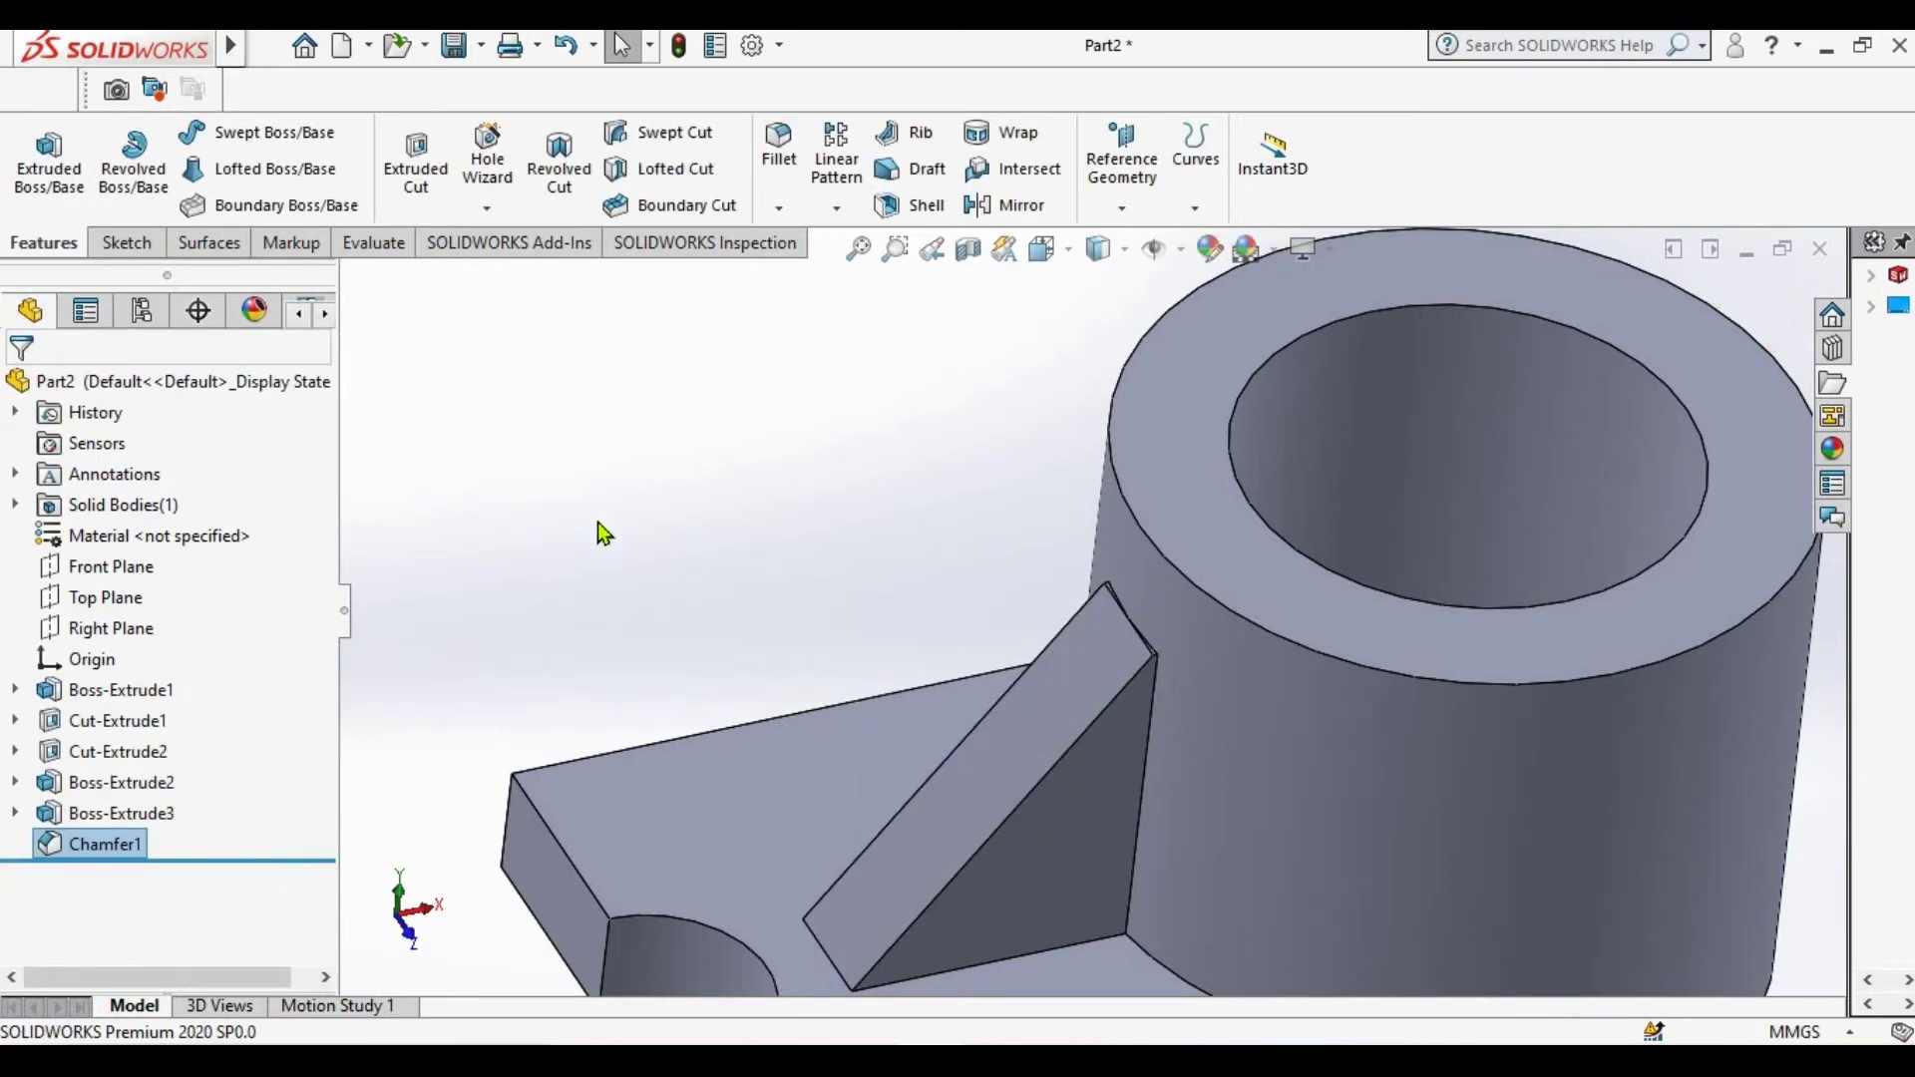
scroll(865, 766, "up", 3)
scroll(866, 765, "up", 3)
Orbit around to inspect the chamfered rib, then snap to isometric view
mouse_move(812, 705)
middle_mouse_down()
mouse_move(968, 748)
mouse_move(898, 752)
mouse_move(798, 906)
middle_mouse_up()
scroll(1094, 675, "down", 5)
middle_click_drag(1094, 675, 1131, 577)
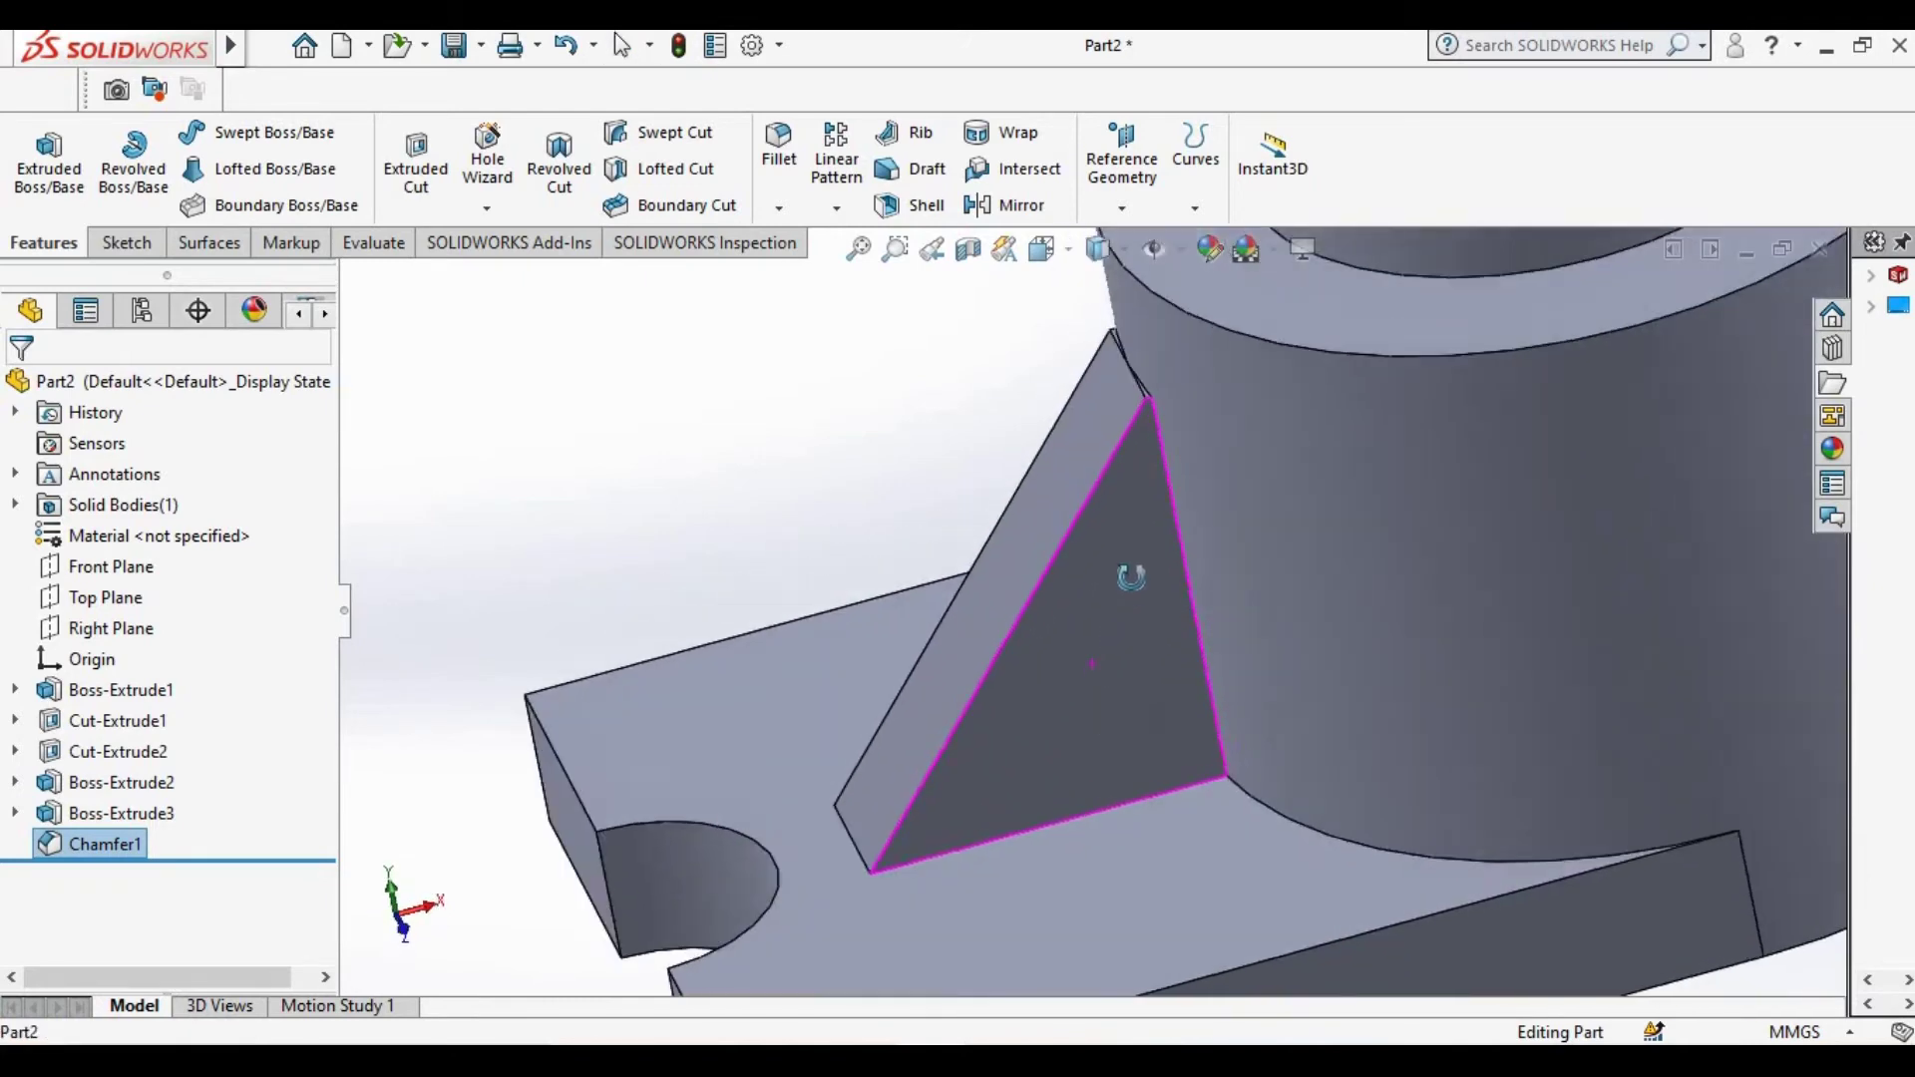
scroll(1130, 576, "up", 5)
scroll(1333, 620, "down", 2)
scroll(1366, 438, "up", 2)
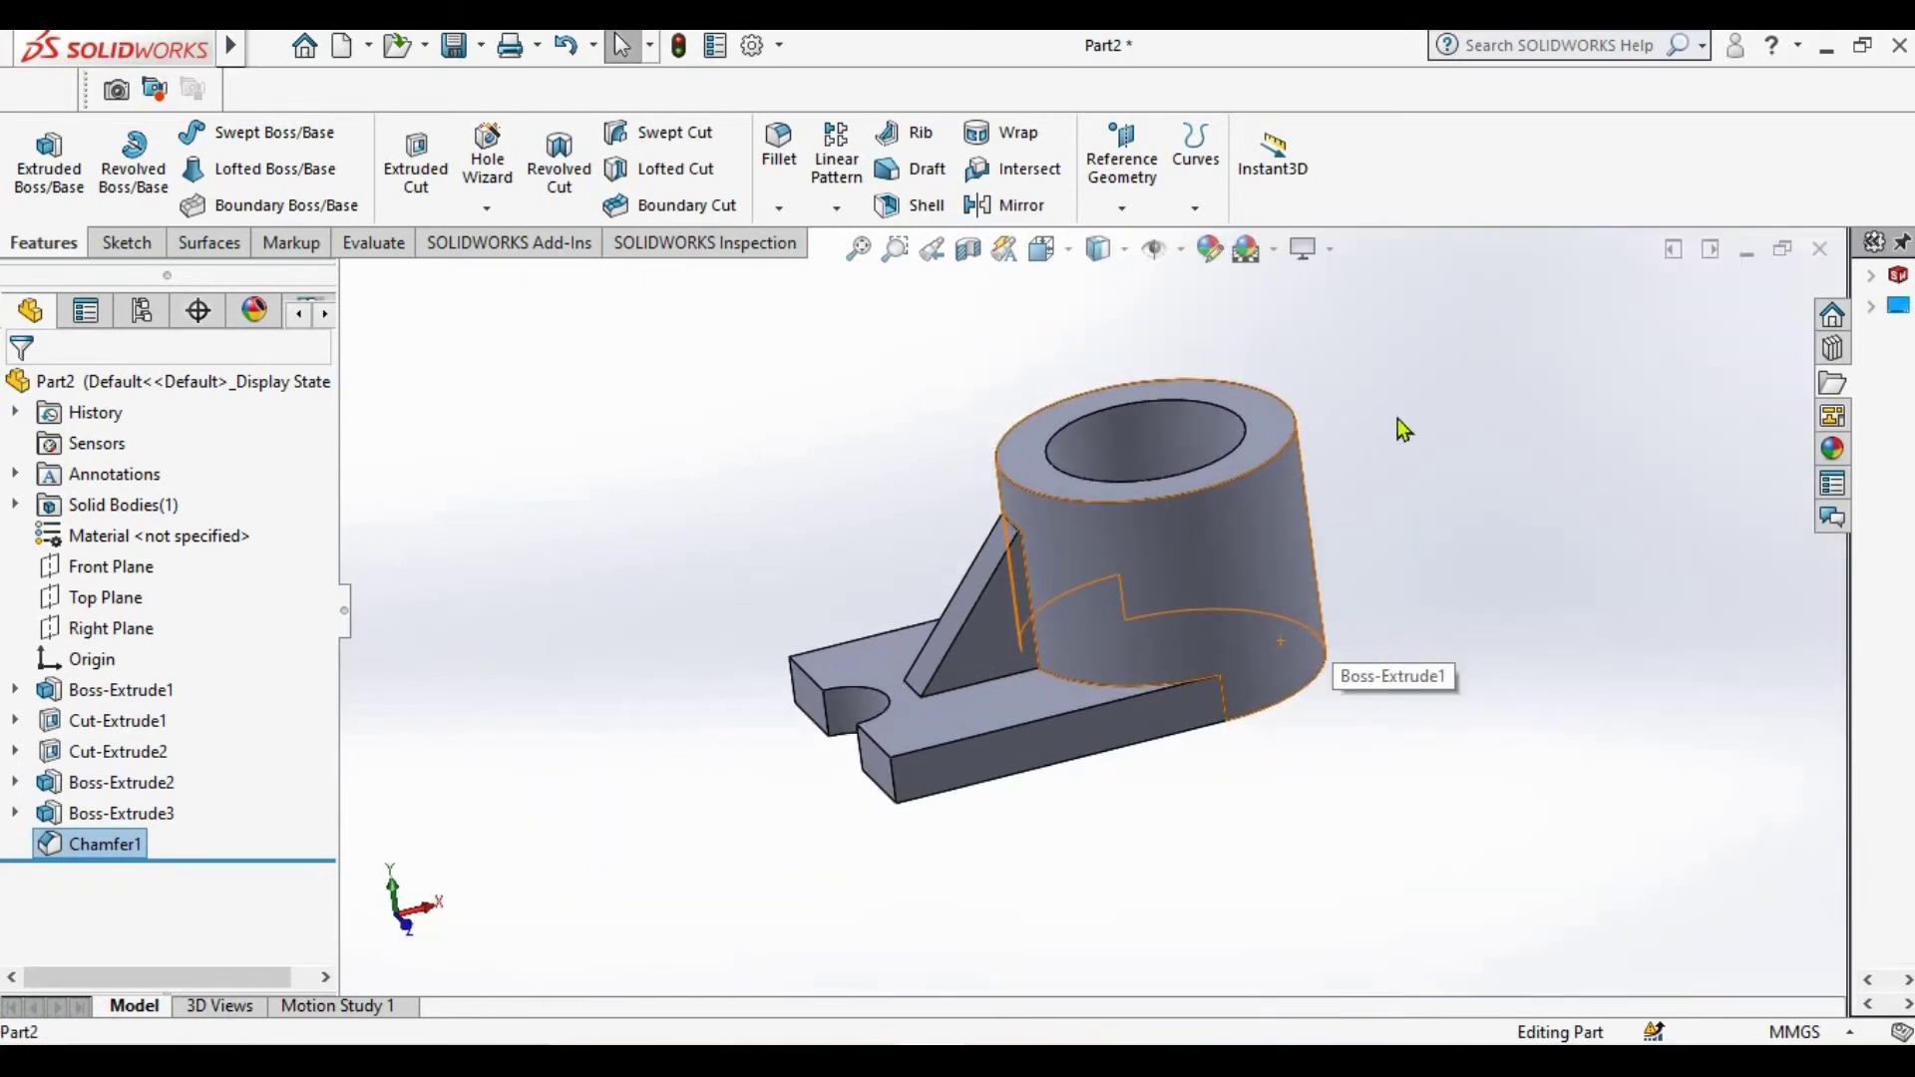
left_click(1386, 433)
key("ctrl+7")
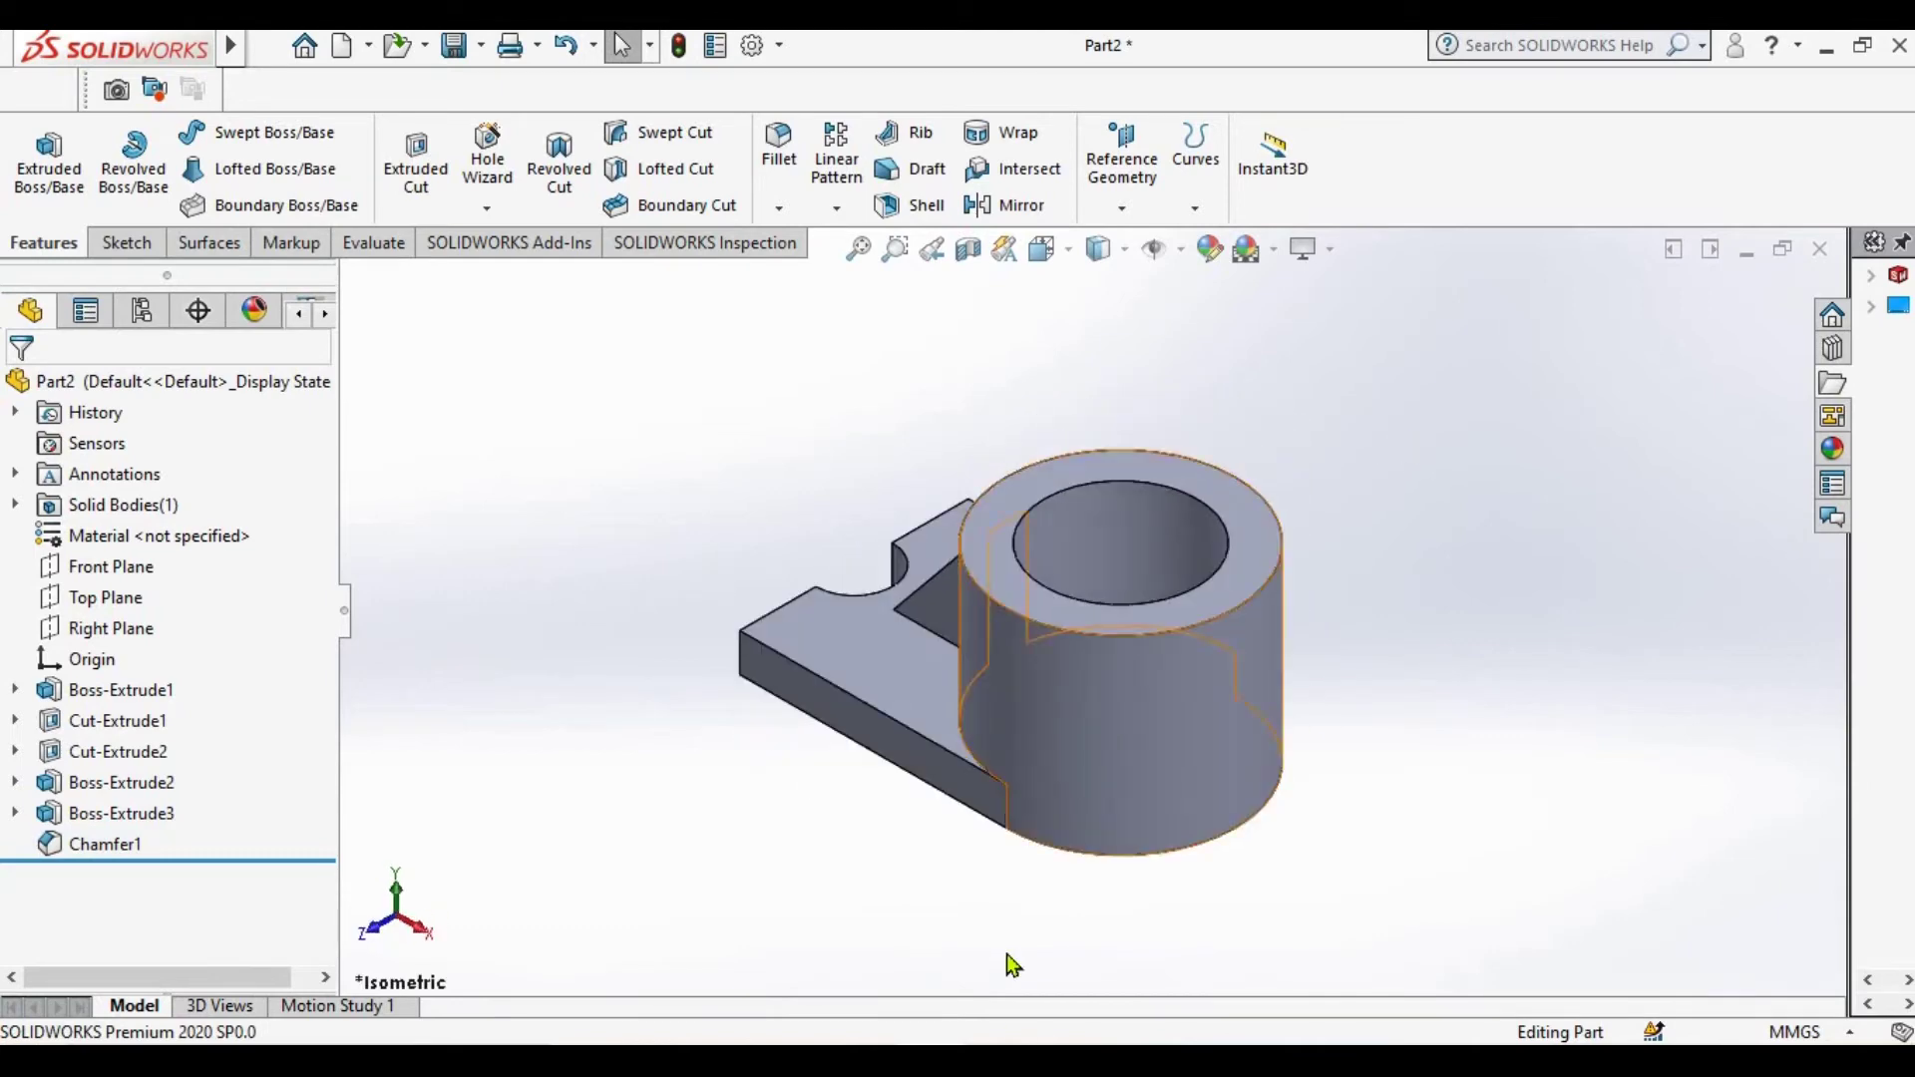
Check the lug's dimensions on the reference drawing and begin a new sketch
key("alt+Tab")
left_click(1356, 662)
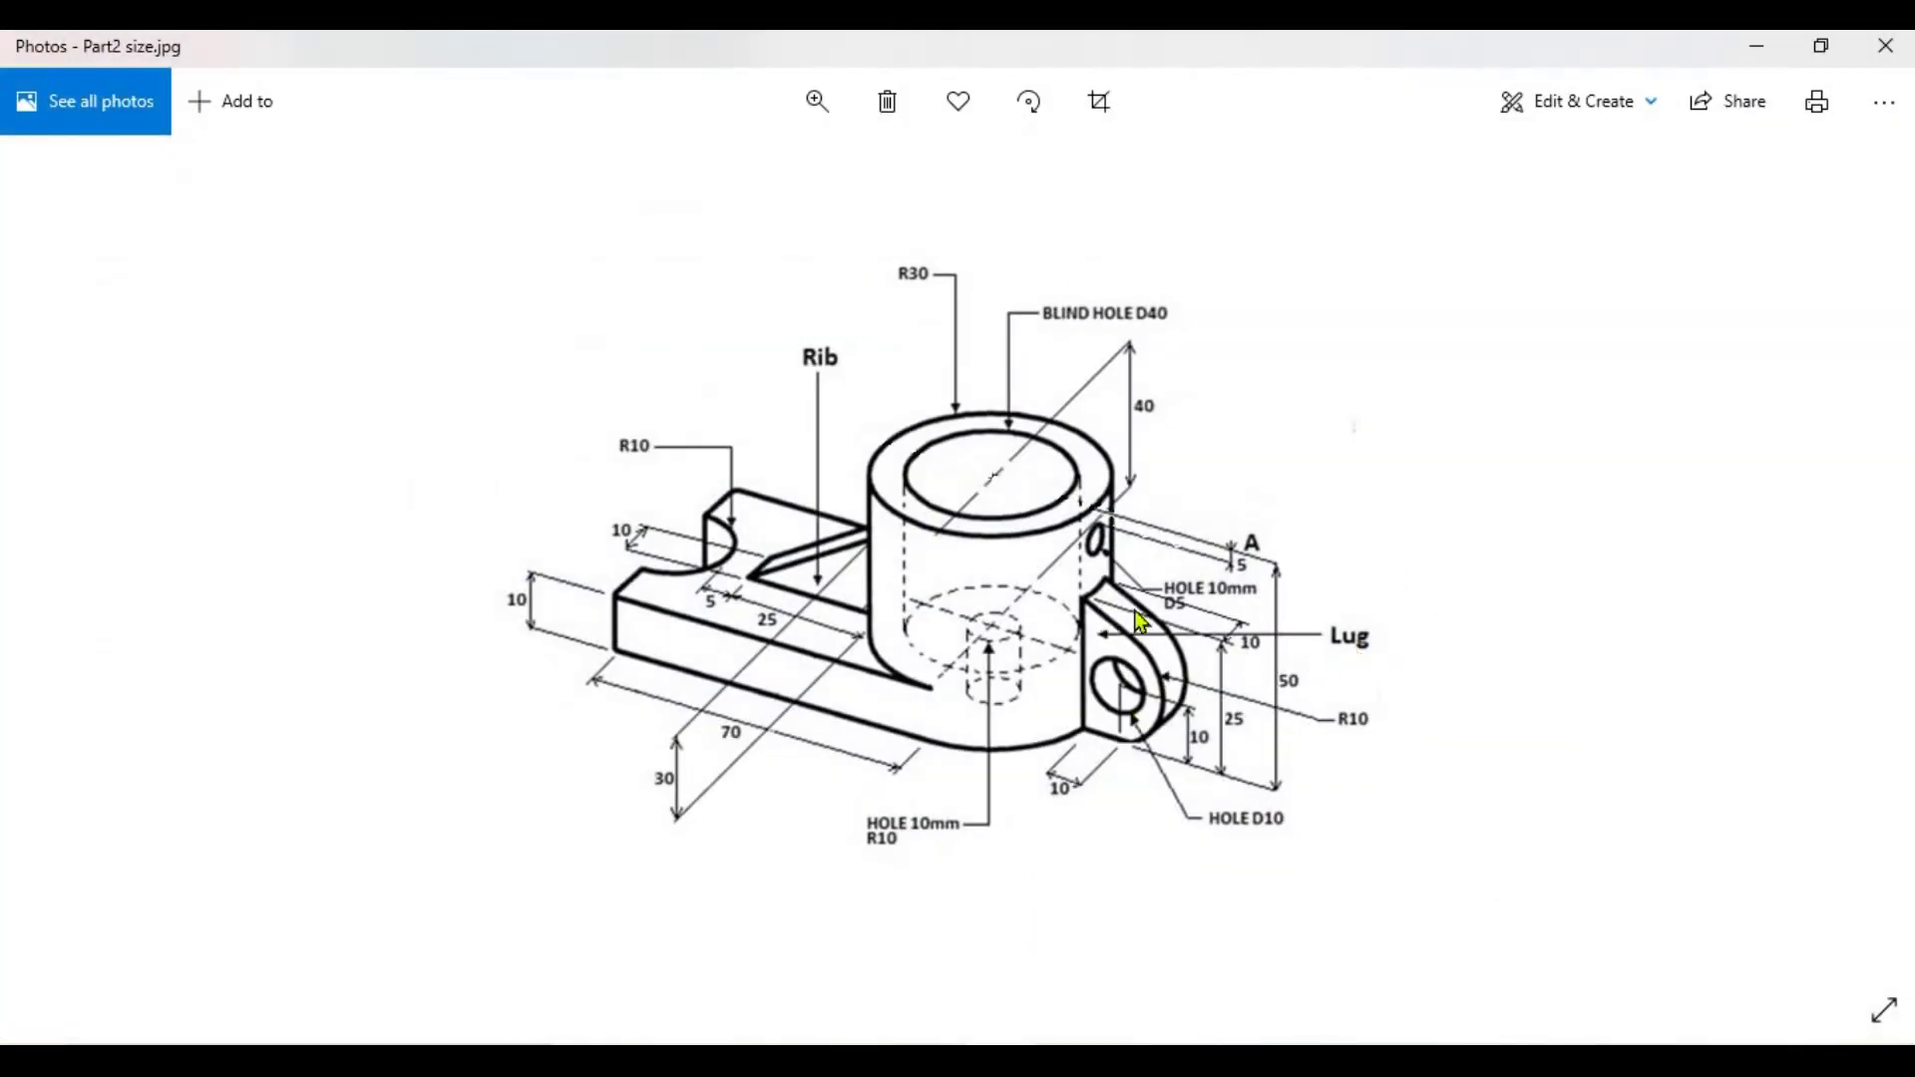
left_click(1249, 658)
left_click(1192, 739)
left_click(1358, 739)
left_click(1358, 682)
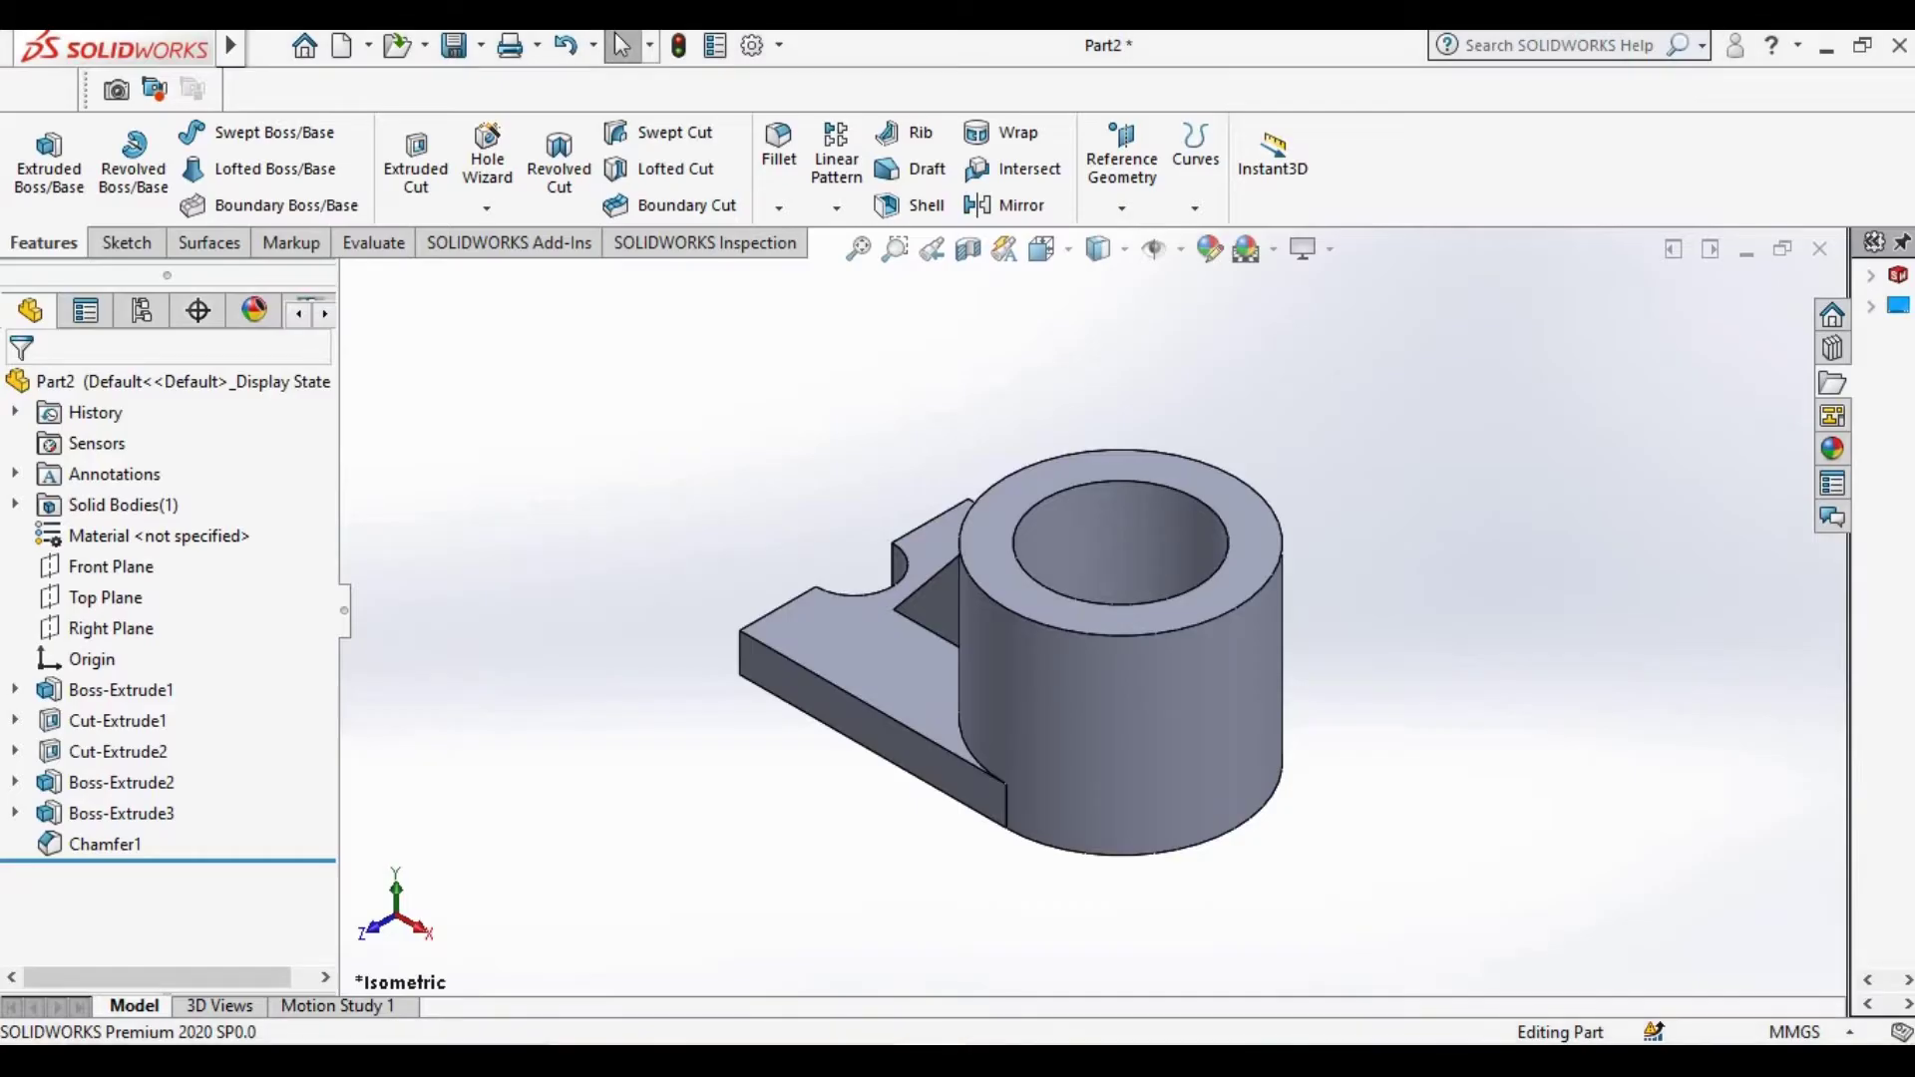
left_click(125, 242)
left_click(36, 150)
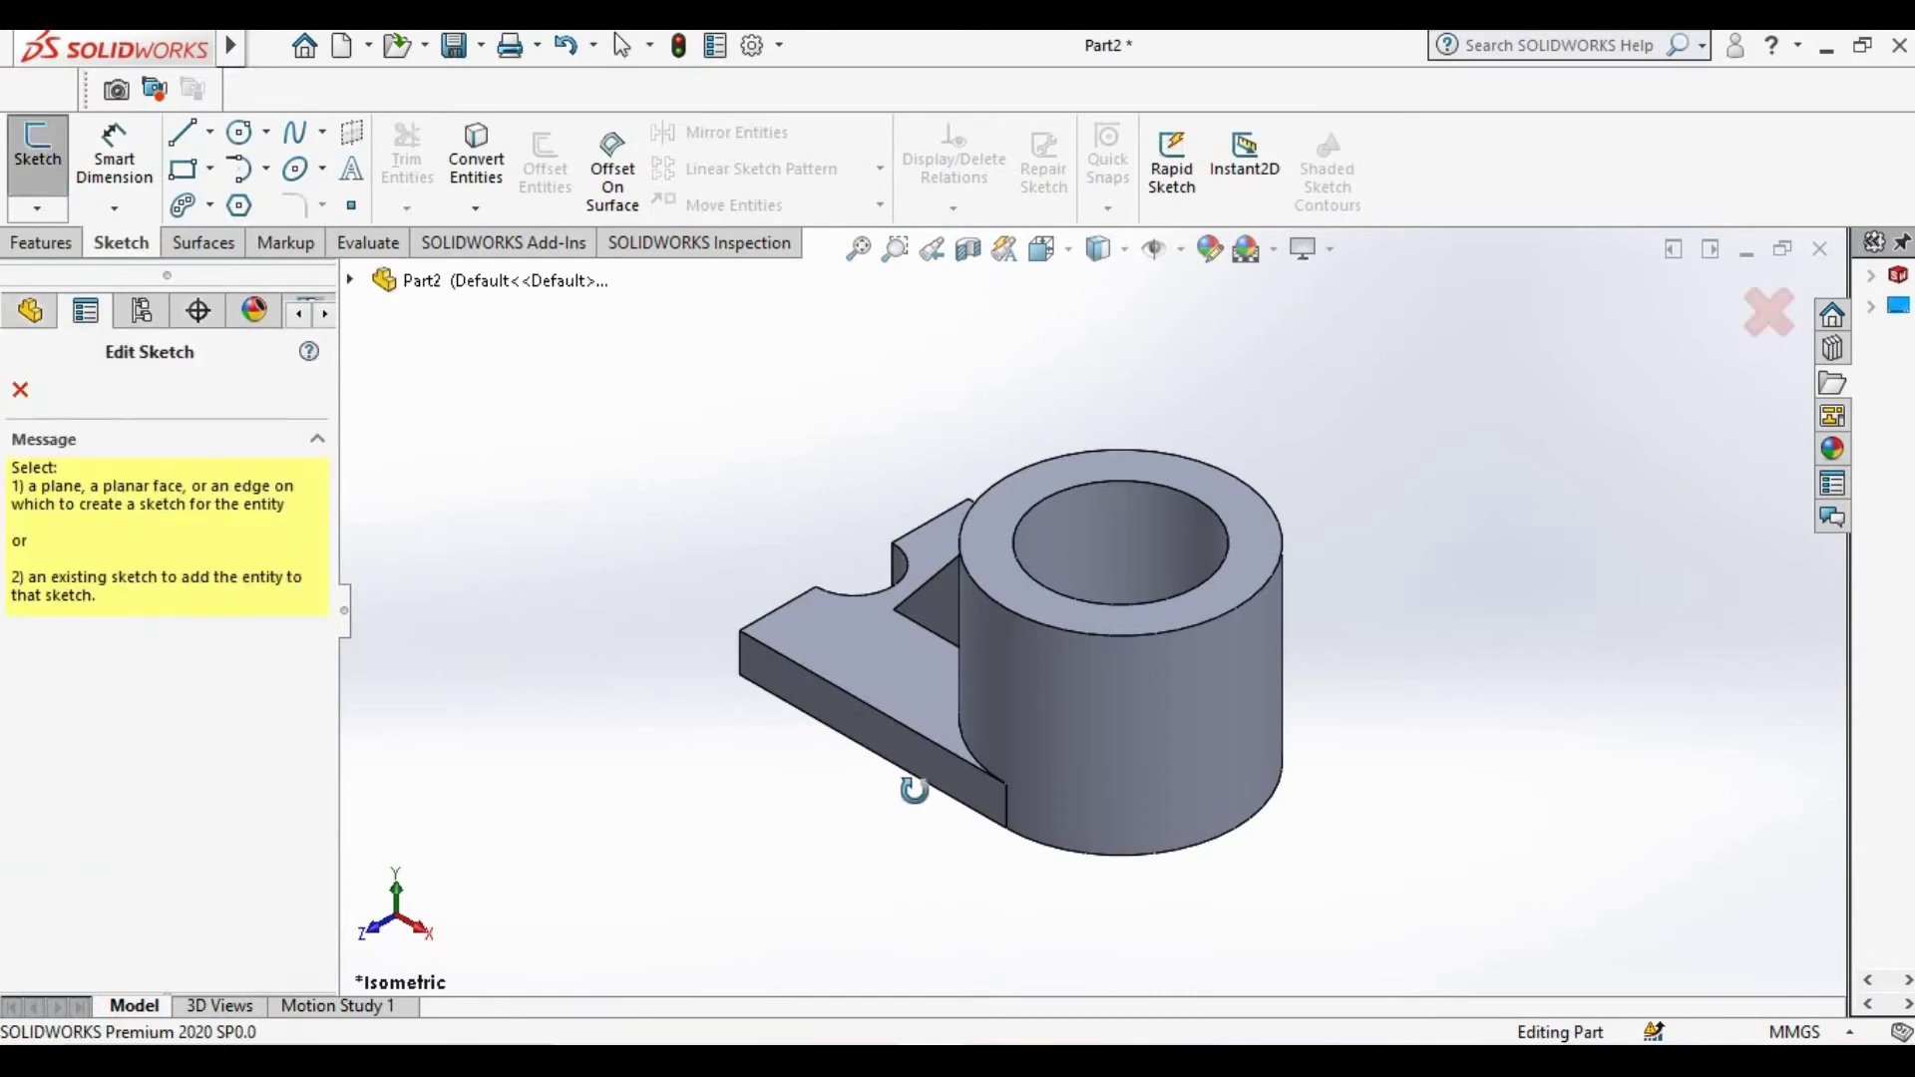
Place the new sketch on the model's underside face, viewed head-on
middle_click_drag(905, 812, 923, 583)
left_click(1265, 761)
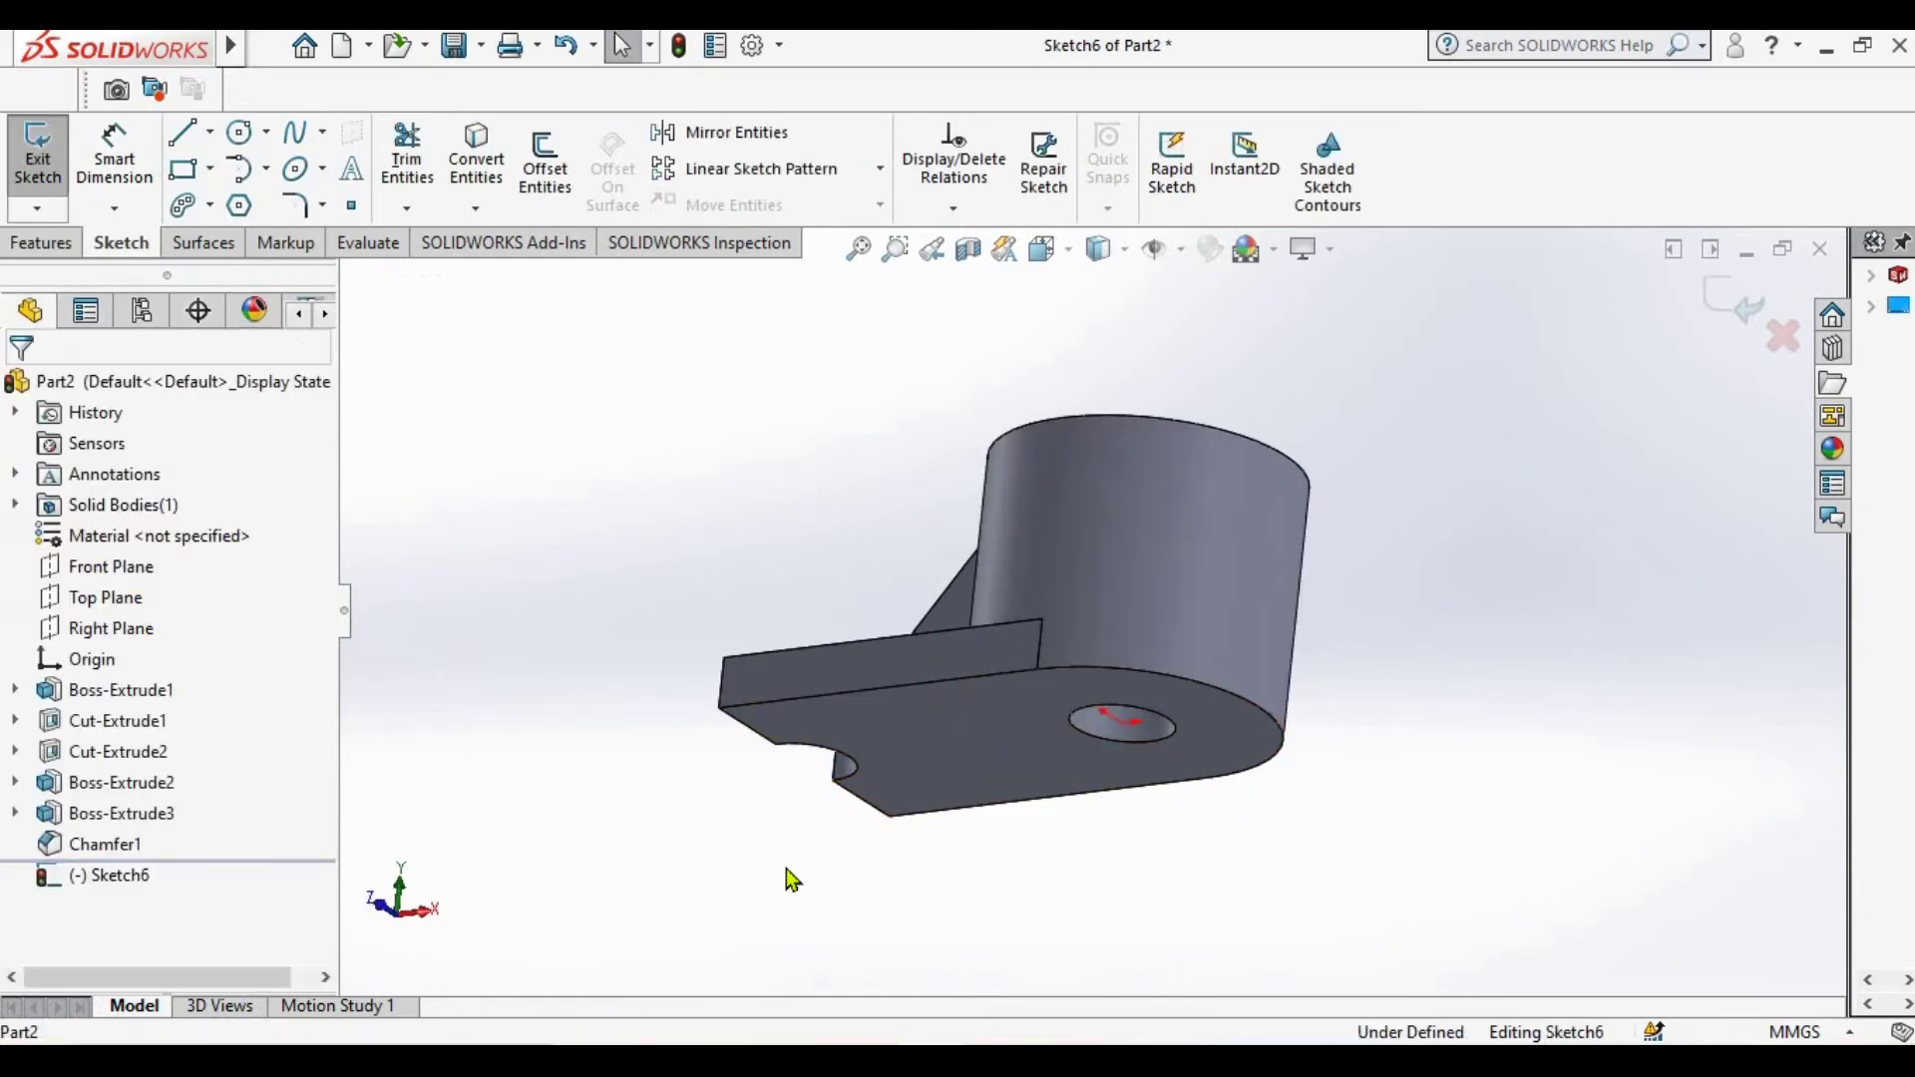
left_click(109, 876)
left_click(192, 840)
Draw a horizontal centreline past the lug edge and offset it 5 mm both sides
left_click(210, 132)
left_click(235, 162)
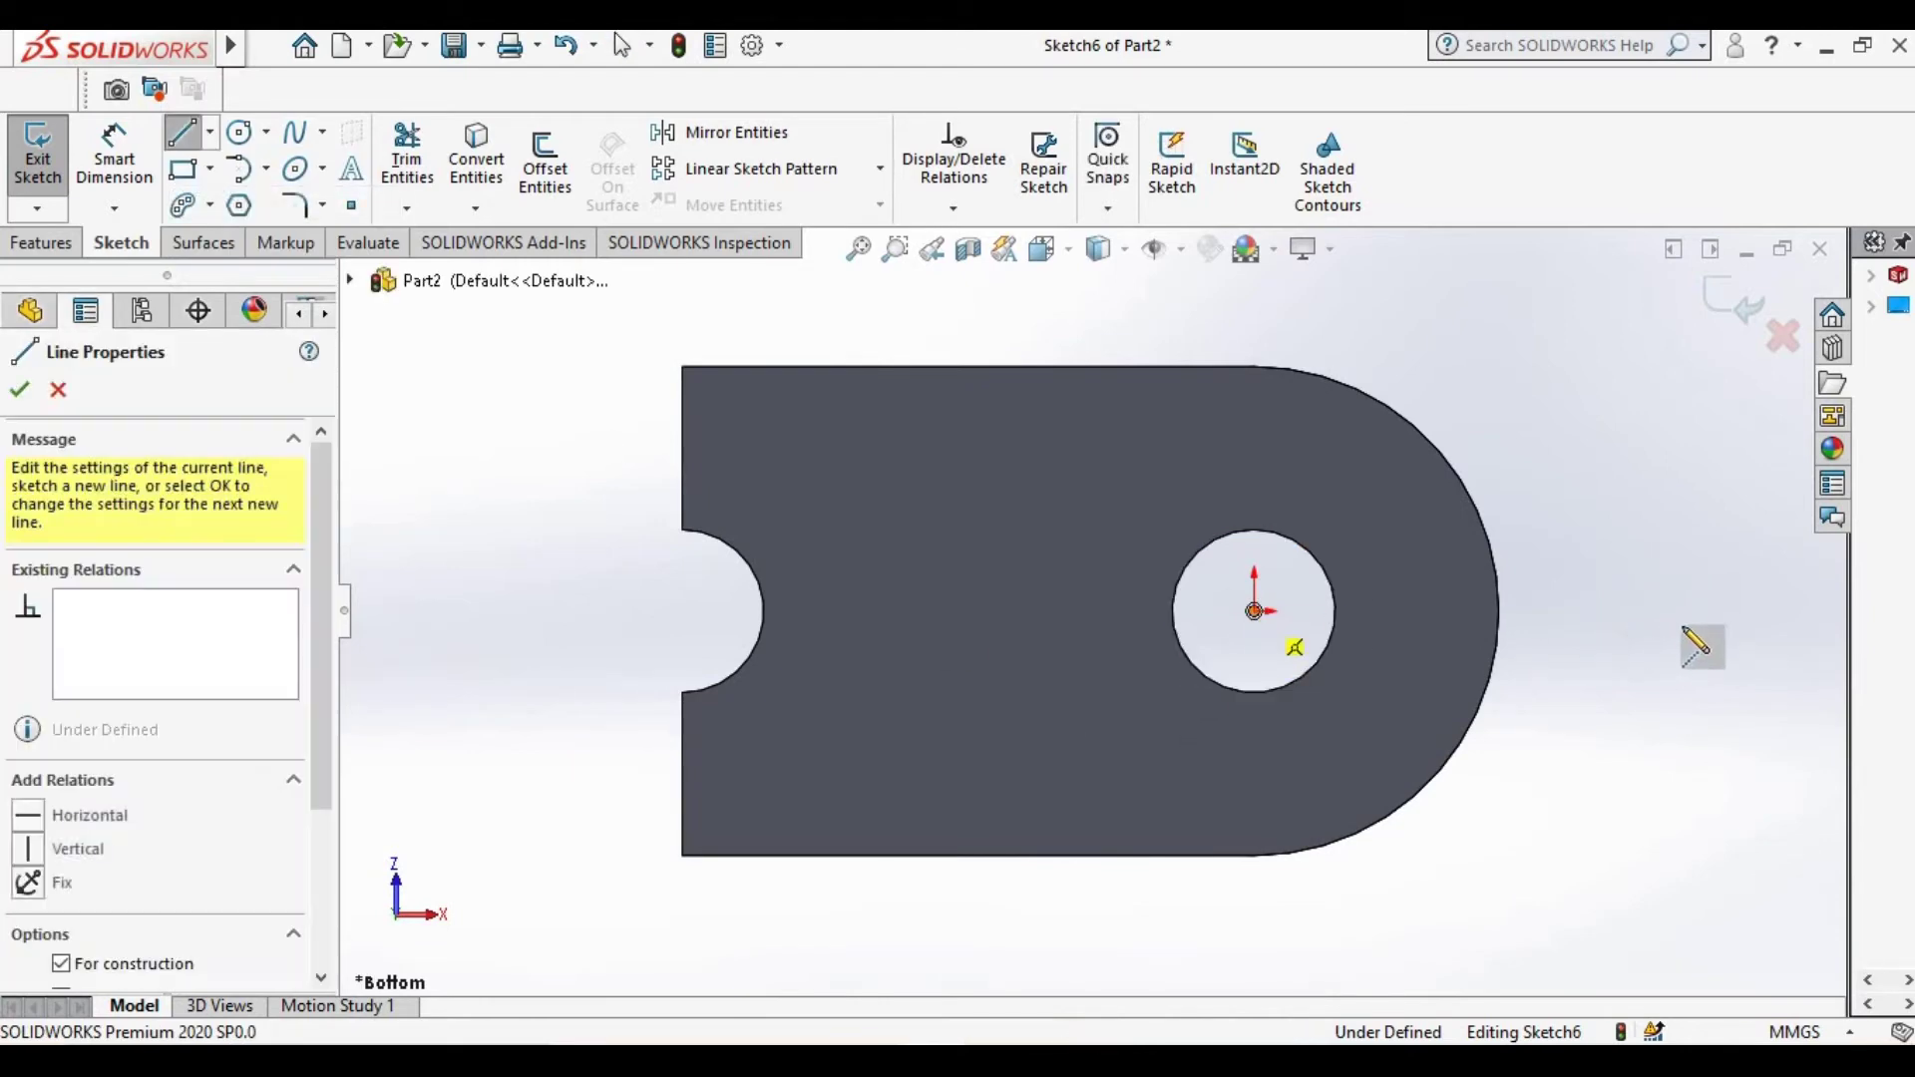
left_click(1726, 610)
key("Escape")
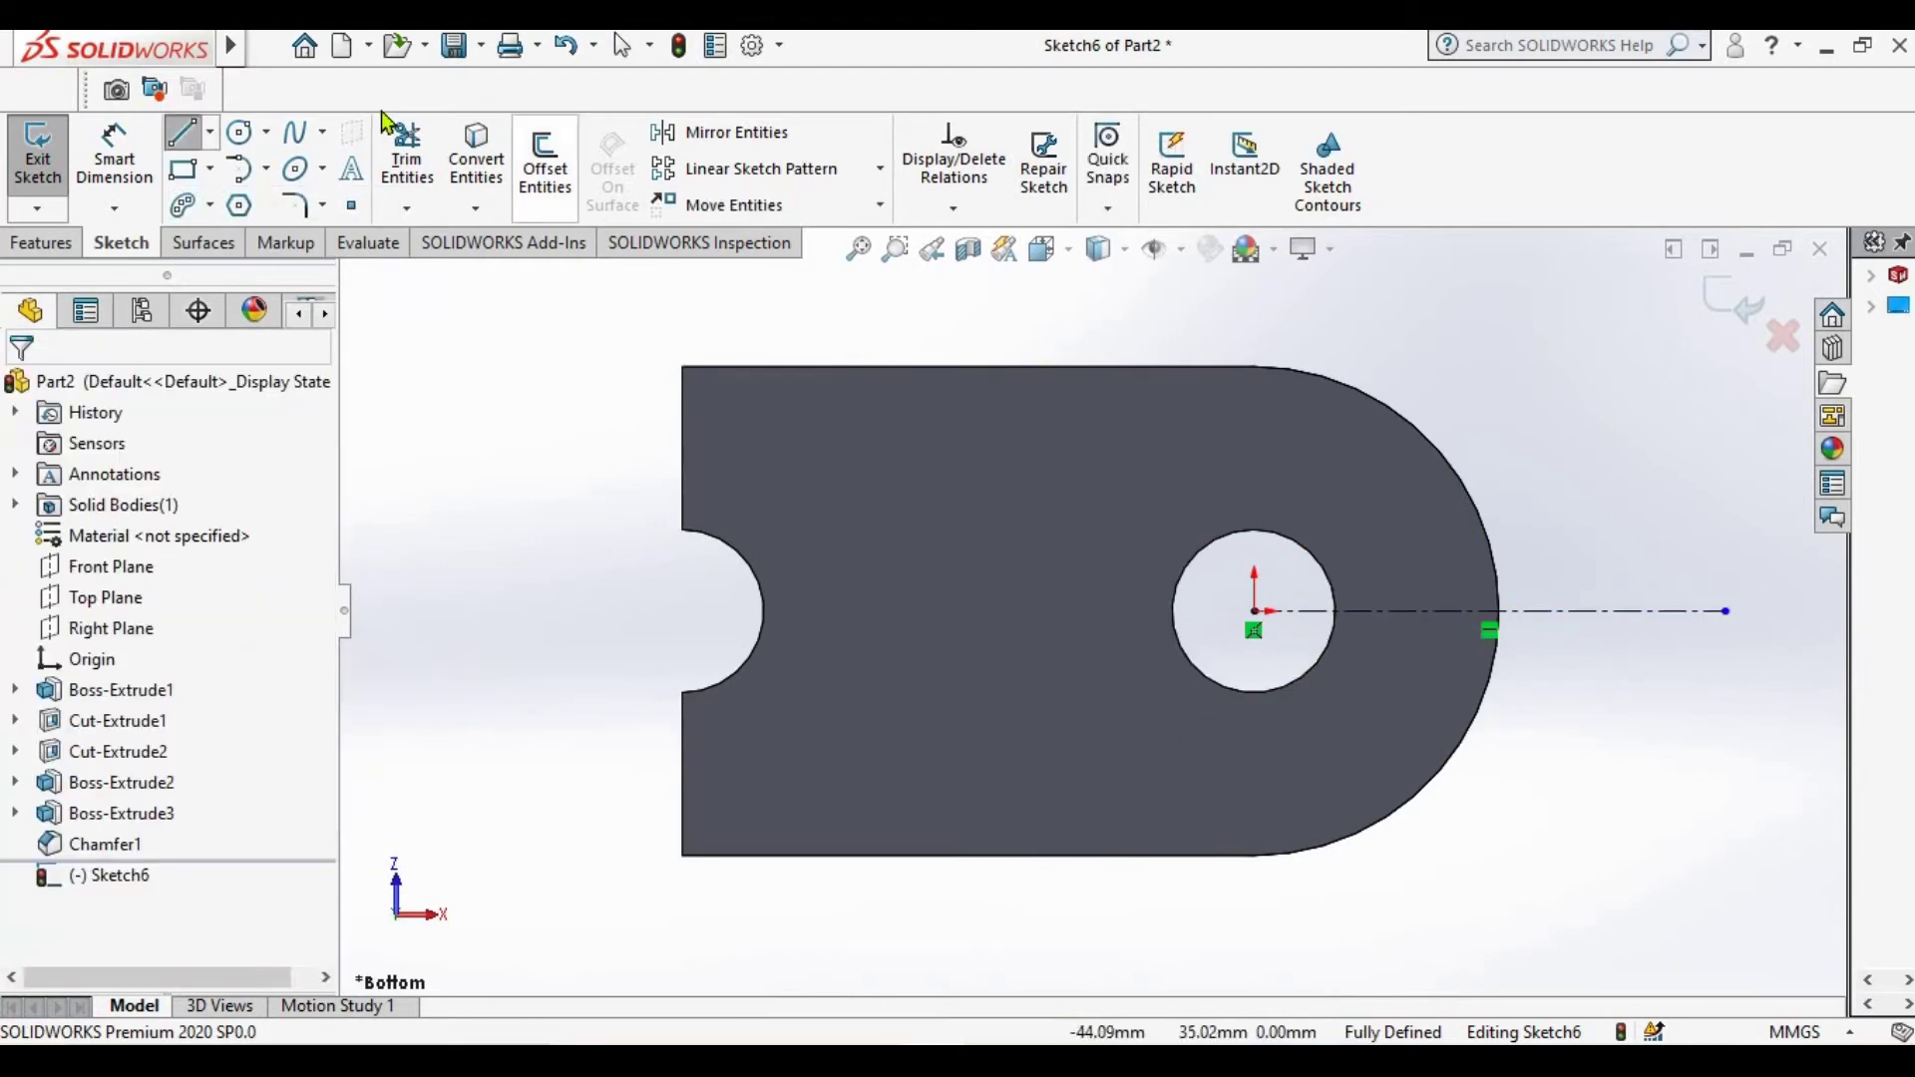
left_click(545, 165)
left_click(1641, 610)
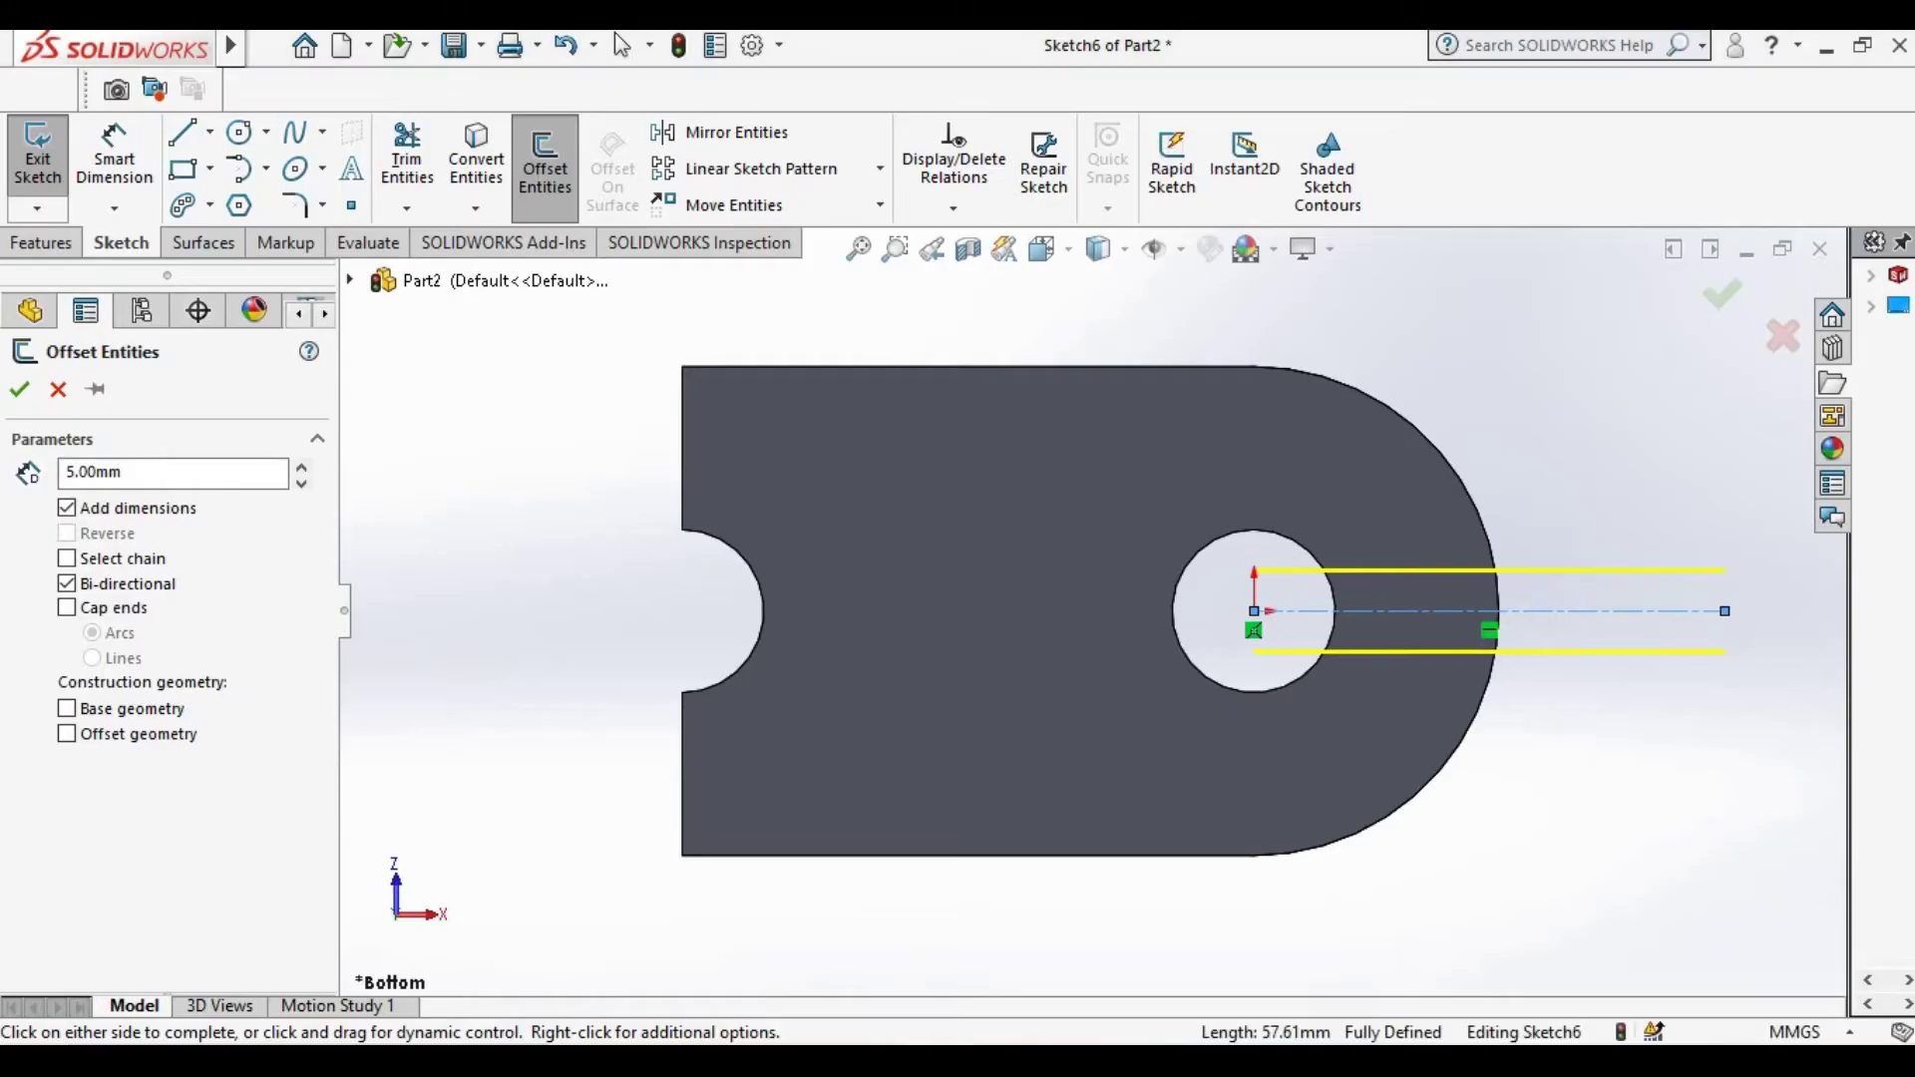
left_click(22, 399)
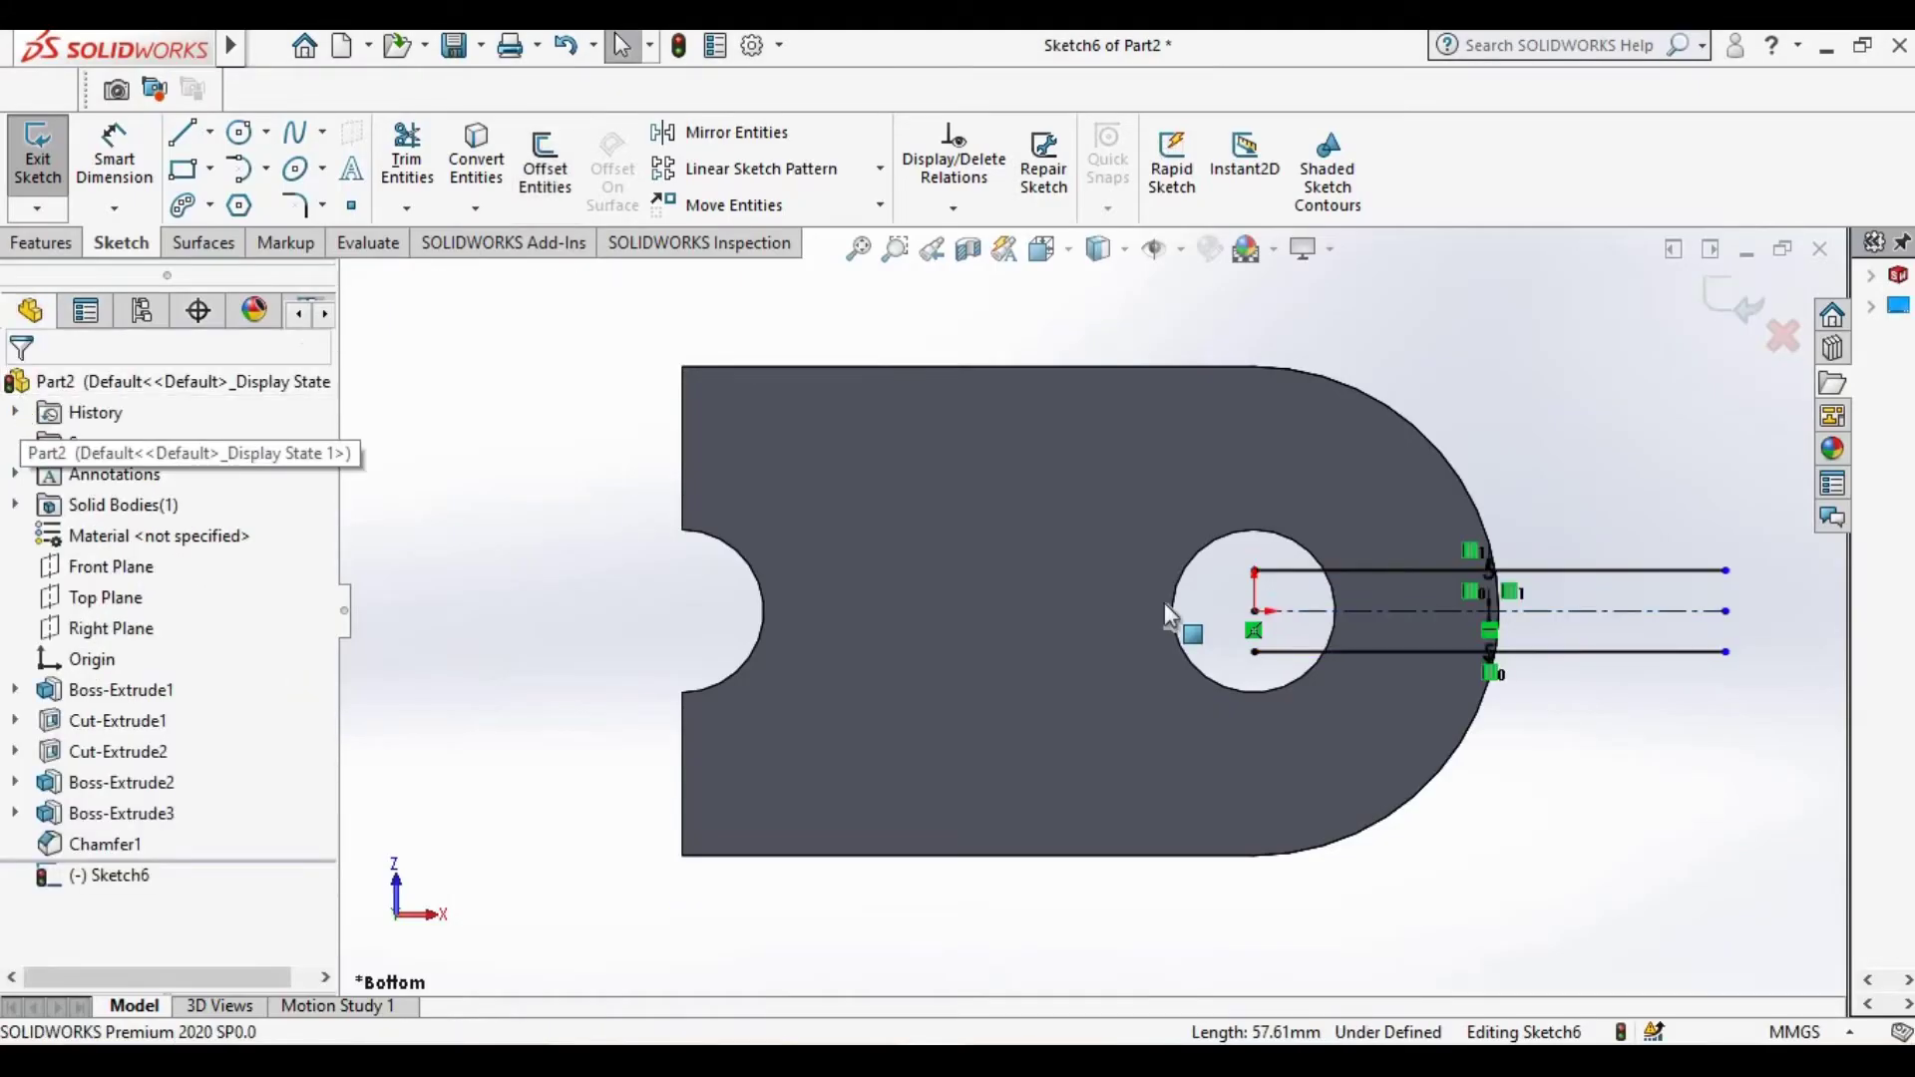
scroll(1164, 603, "up", 3)
scroll(1428, 602, "down", 5)
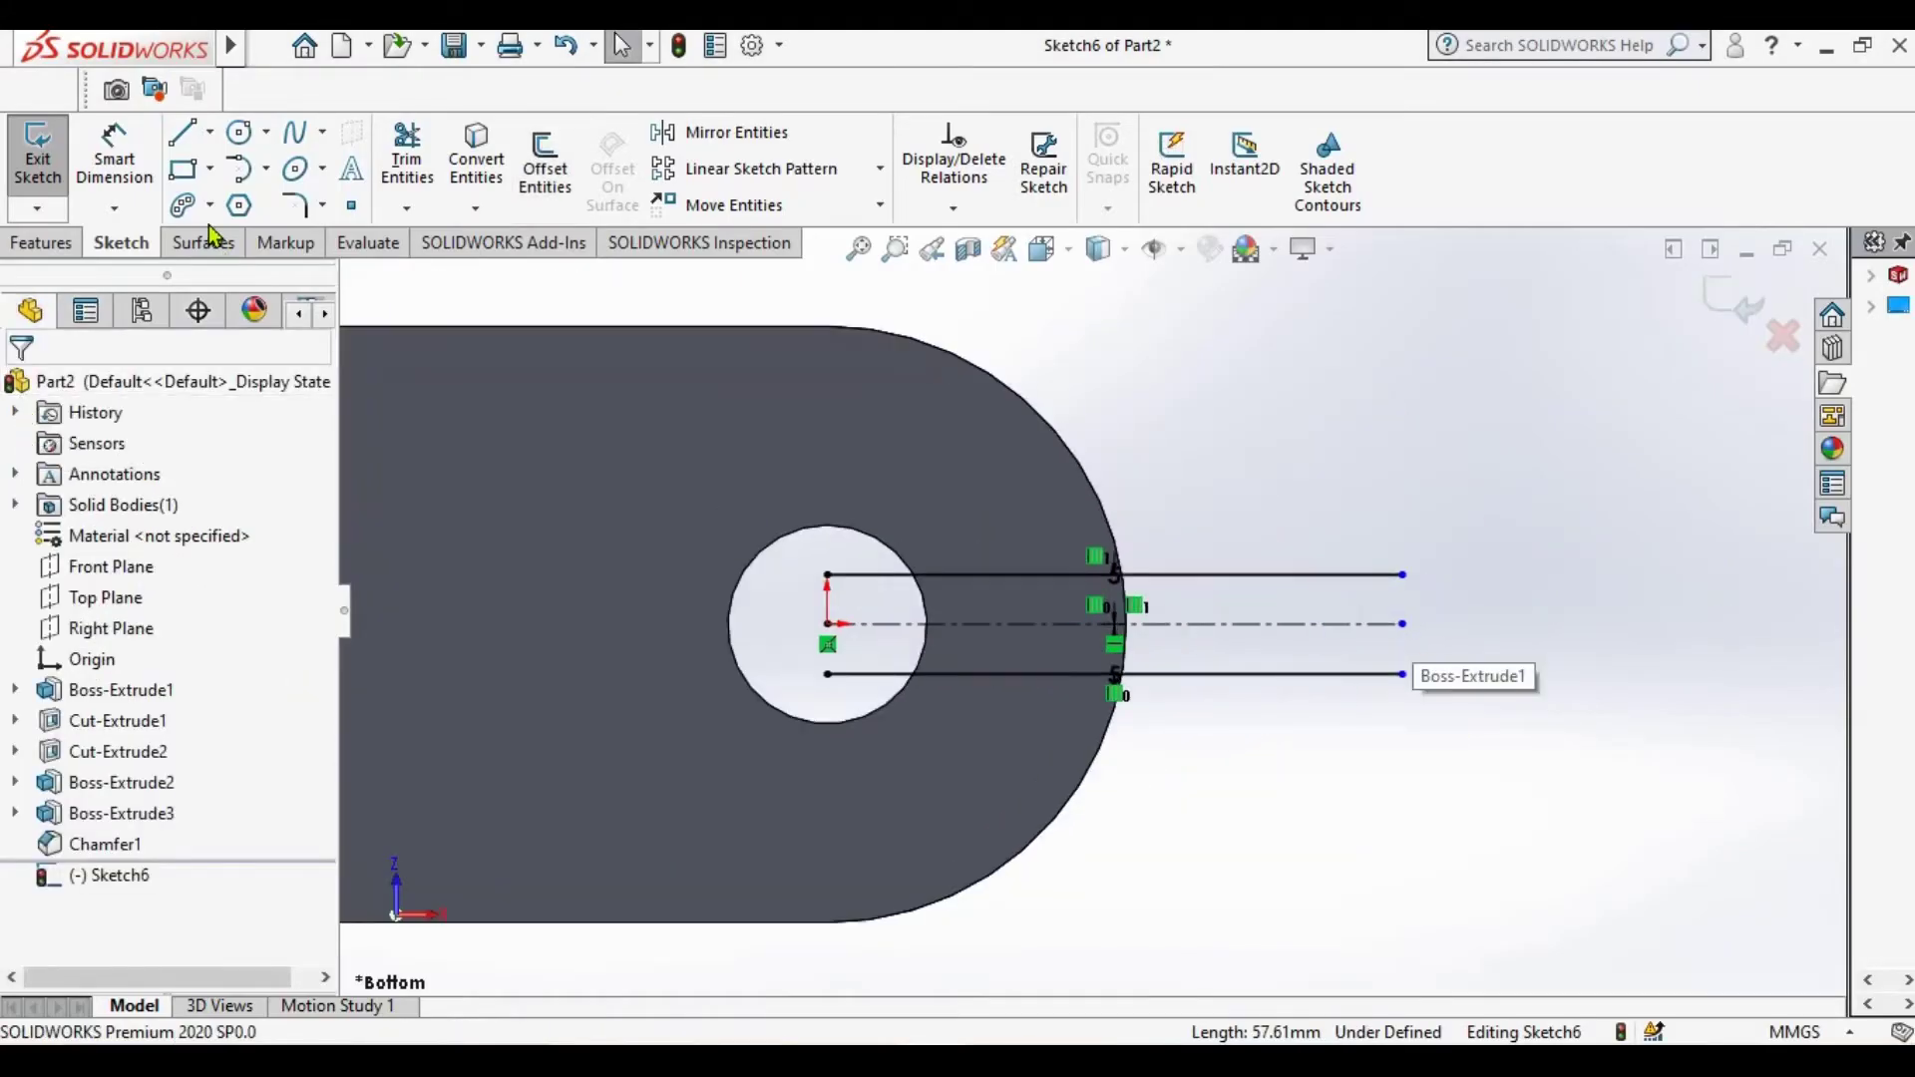
Copy the cylinder's outer arc at 0 mm offset and trim the lines inside it
left_click(527, 177)
left_click(1016, 392)
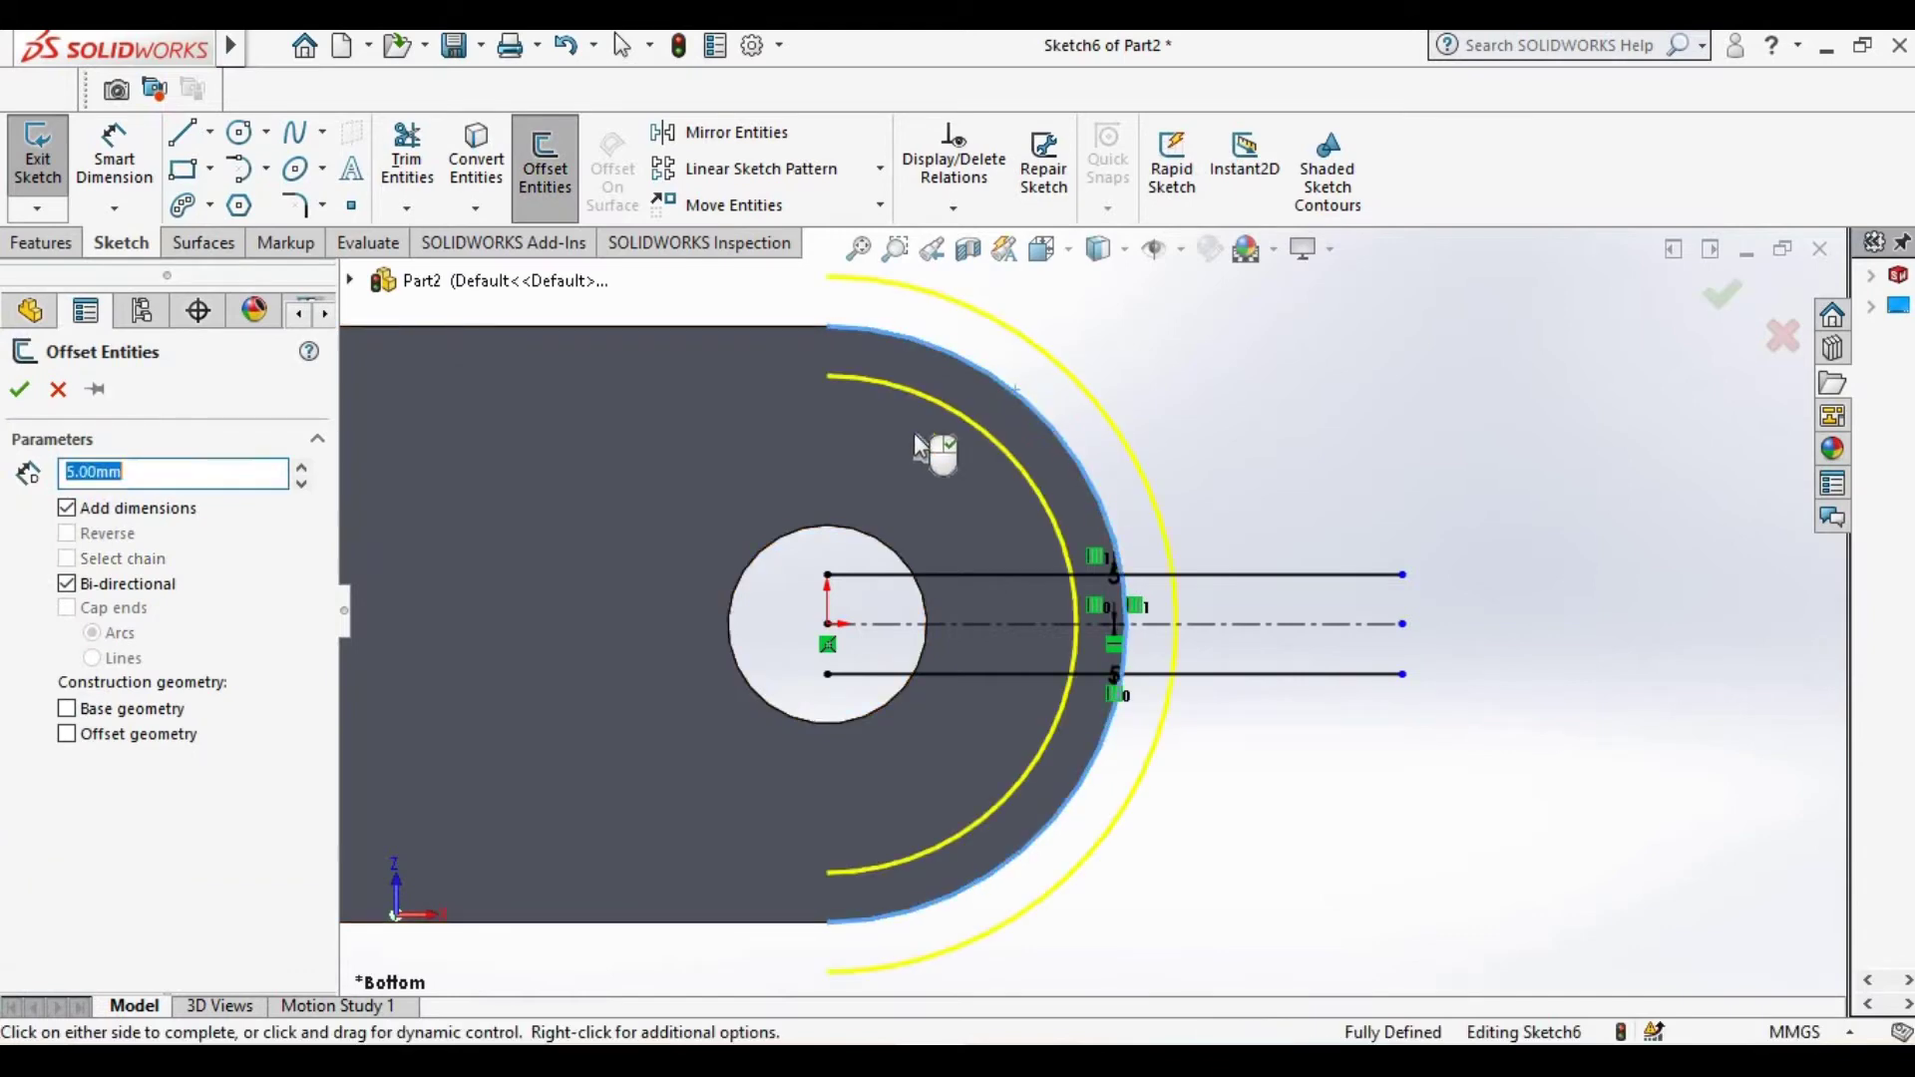
type("0")
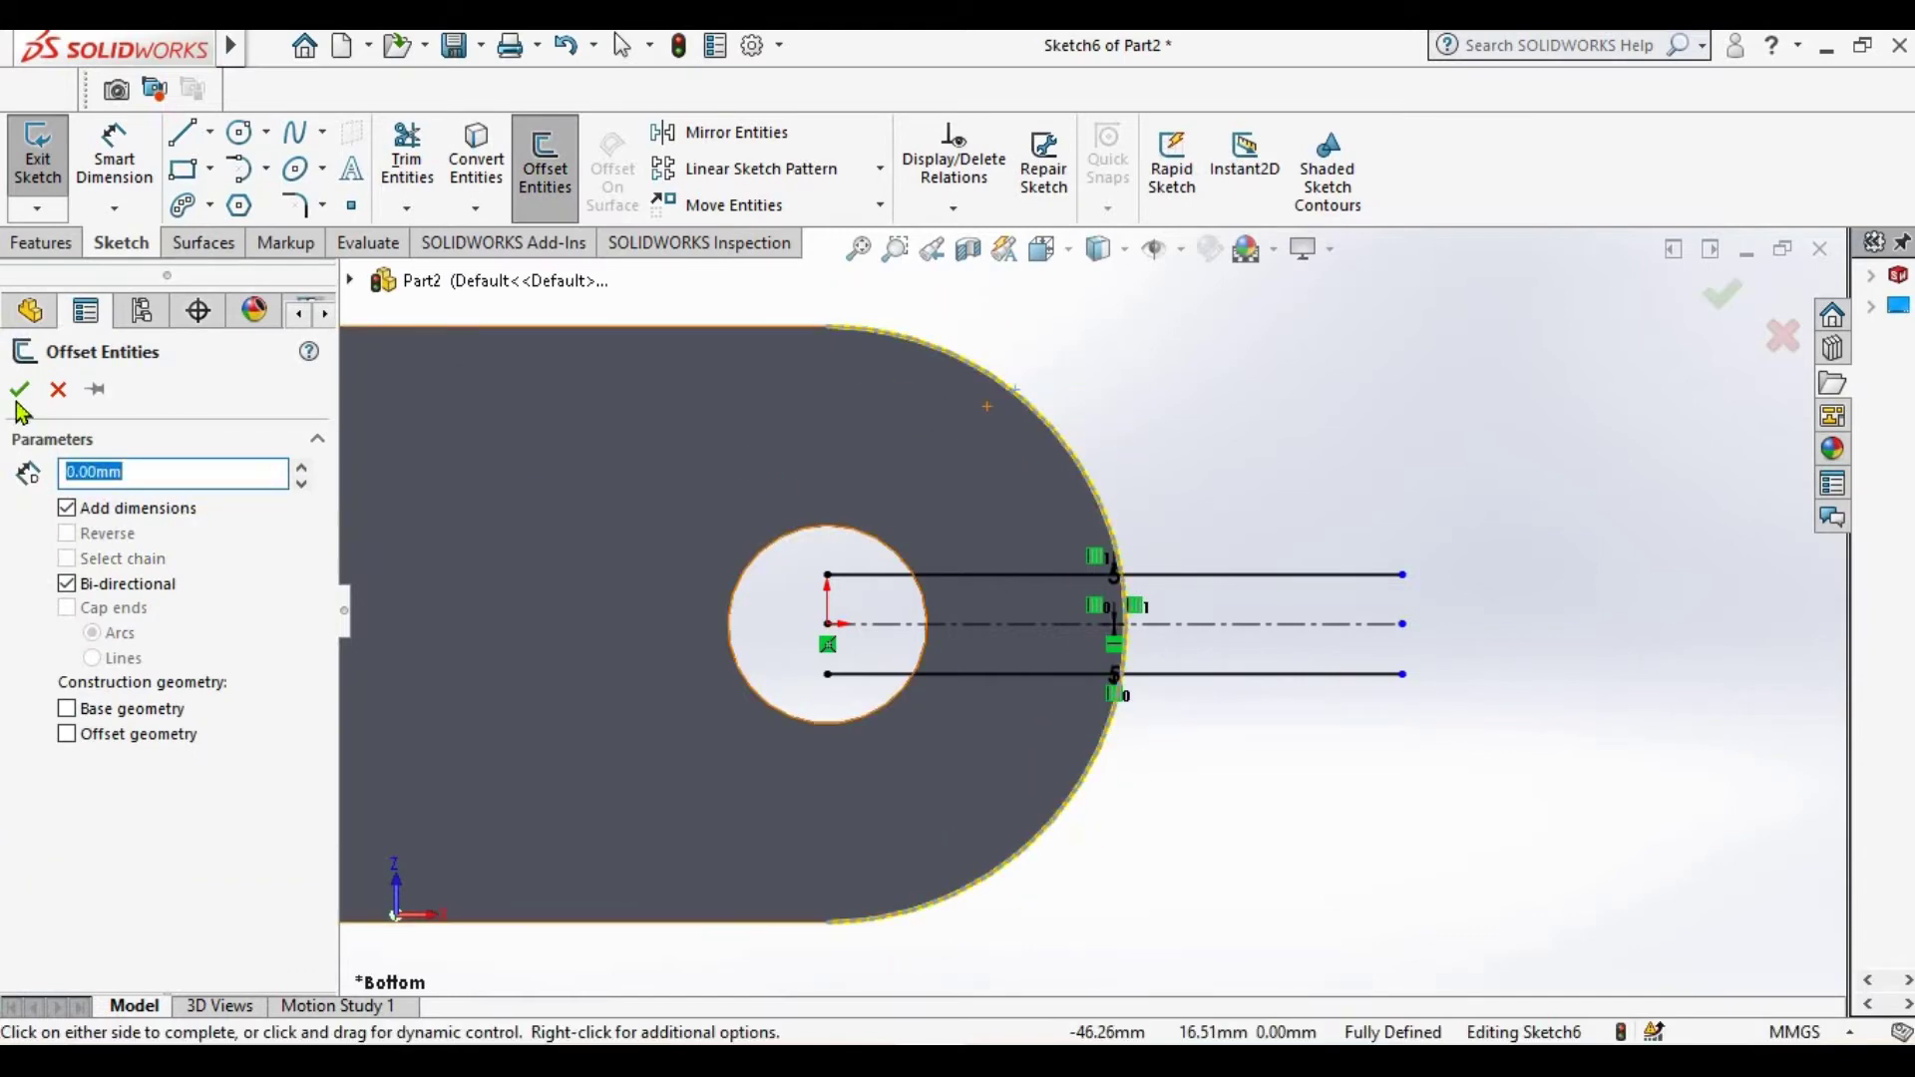
left_click(19, 390)
left_click(407, 158)
mouse_move(1144, 468)
left_mouse_down()
mouse_move(1055, 780)
mouse_move(1134, 902)
left_mouse_up()
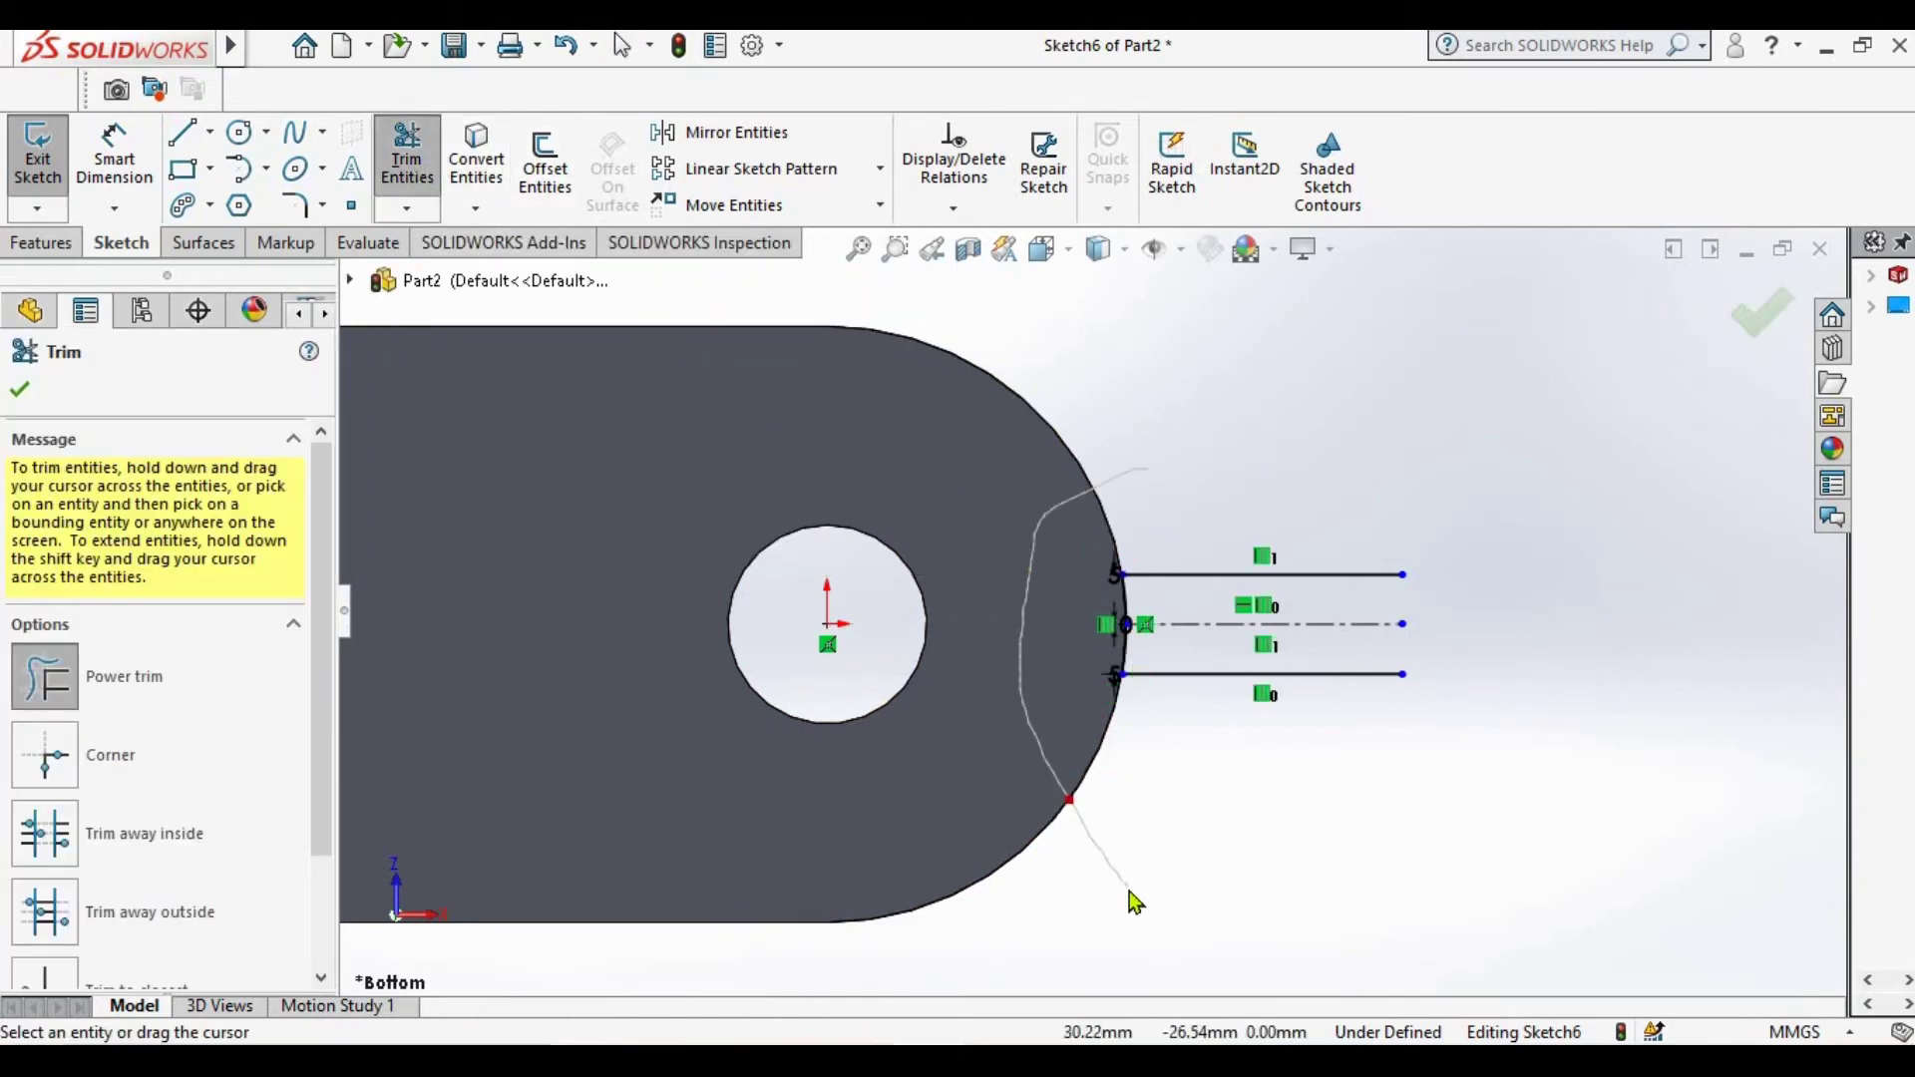
left_click(19, 390)
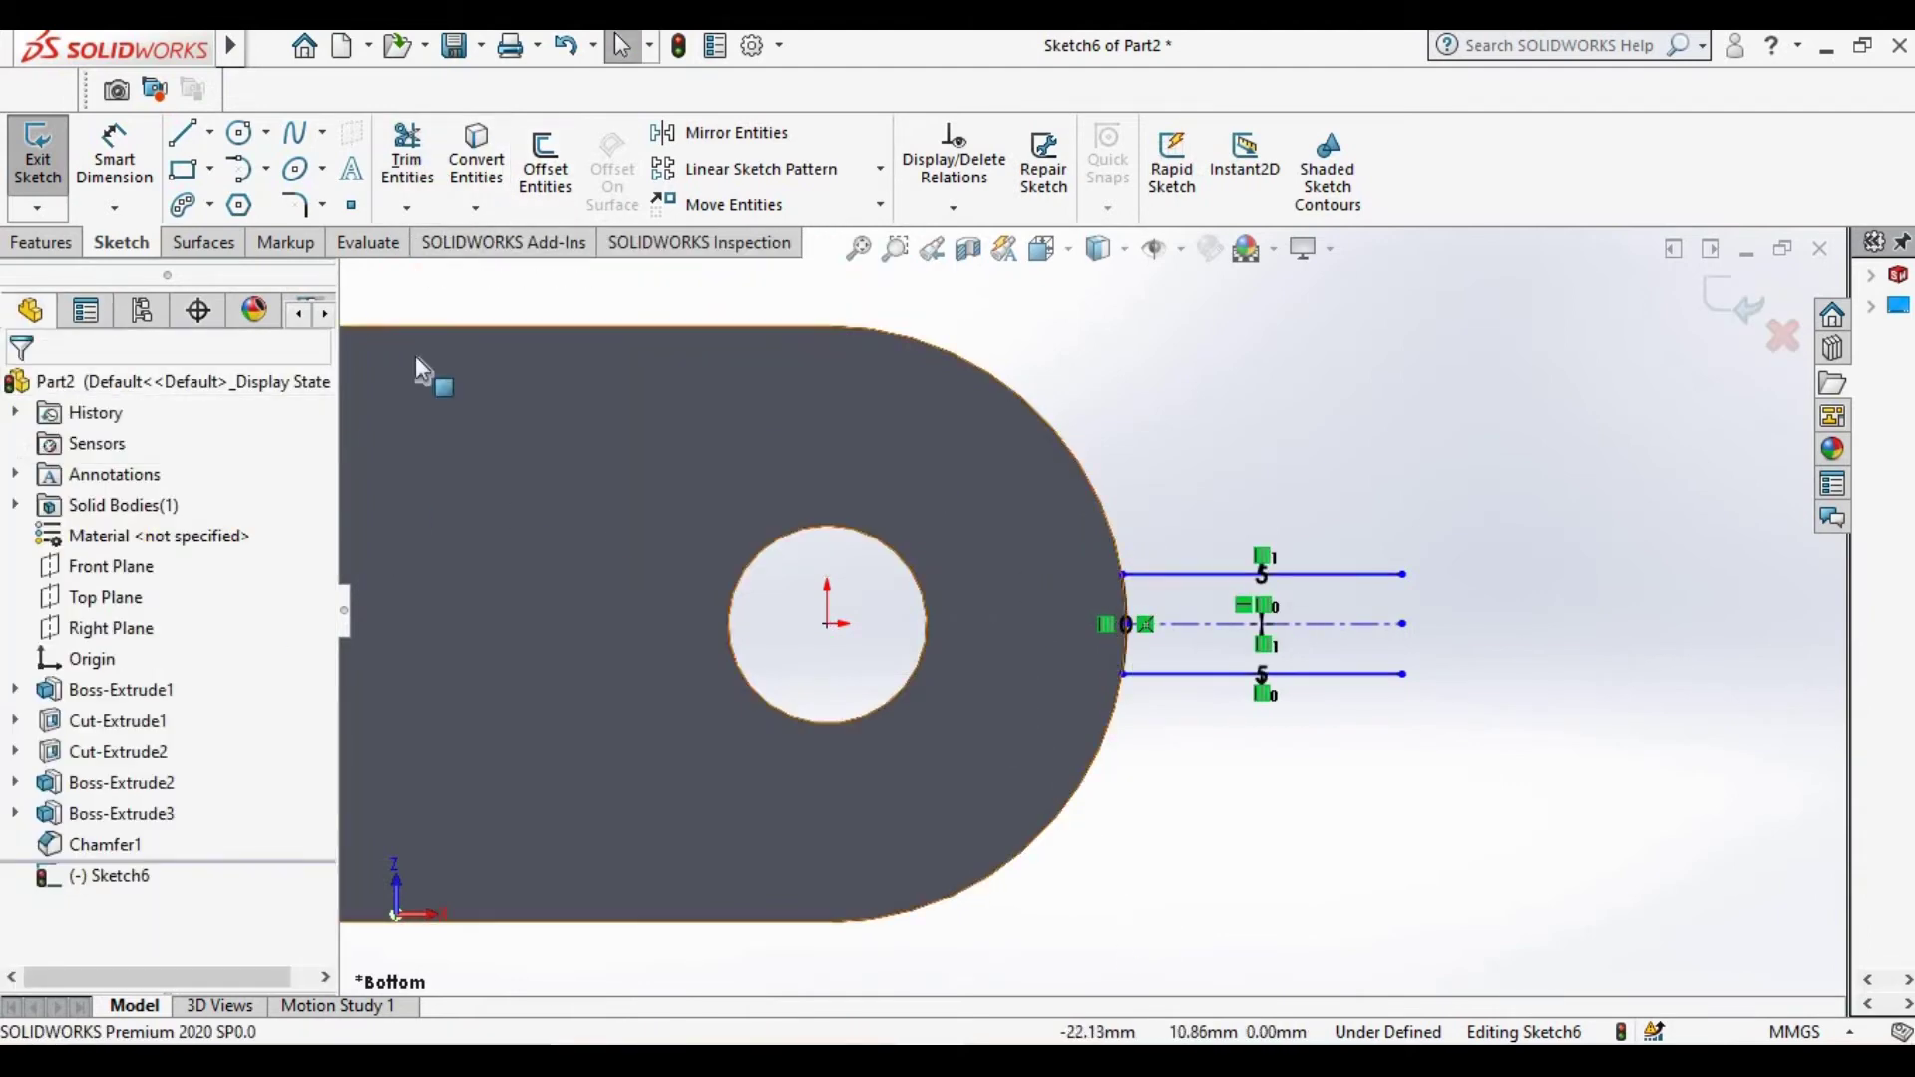
Draw a vertical line across both horizontal lug lines
left_click(1401, 524)
key("Escape")
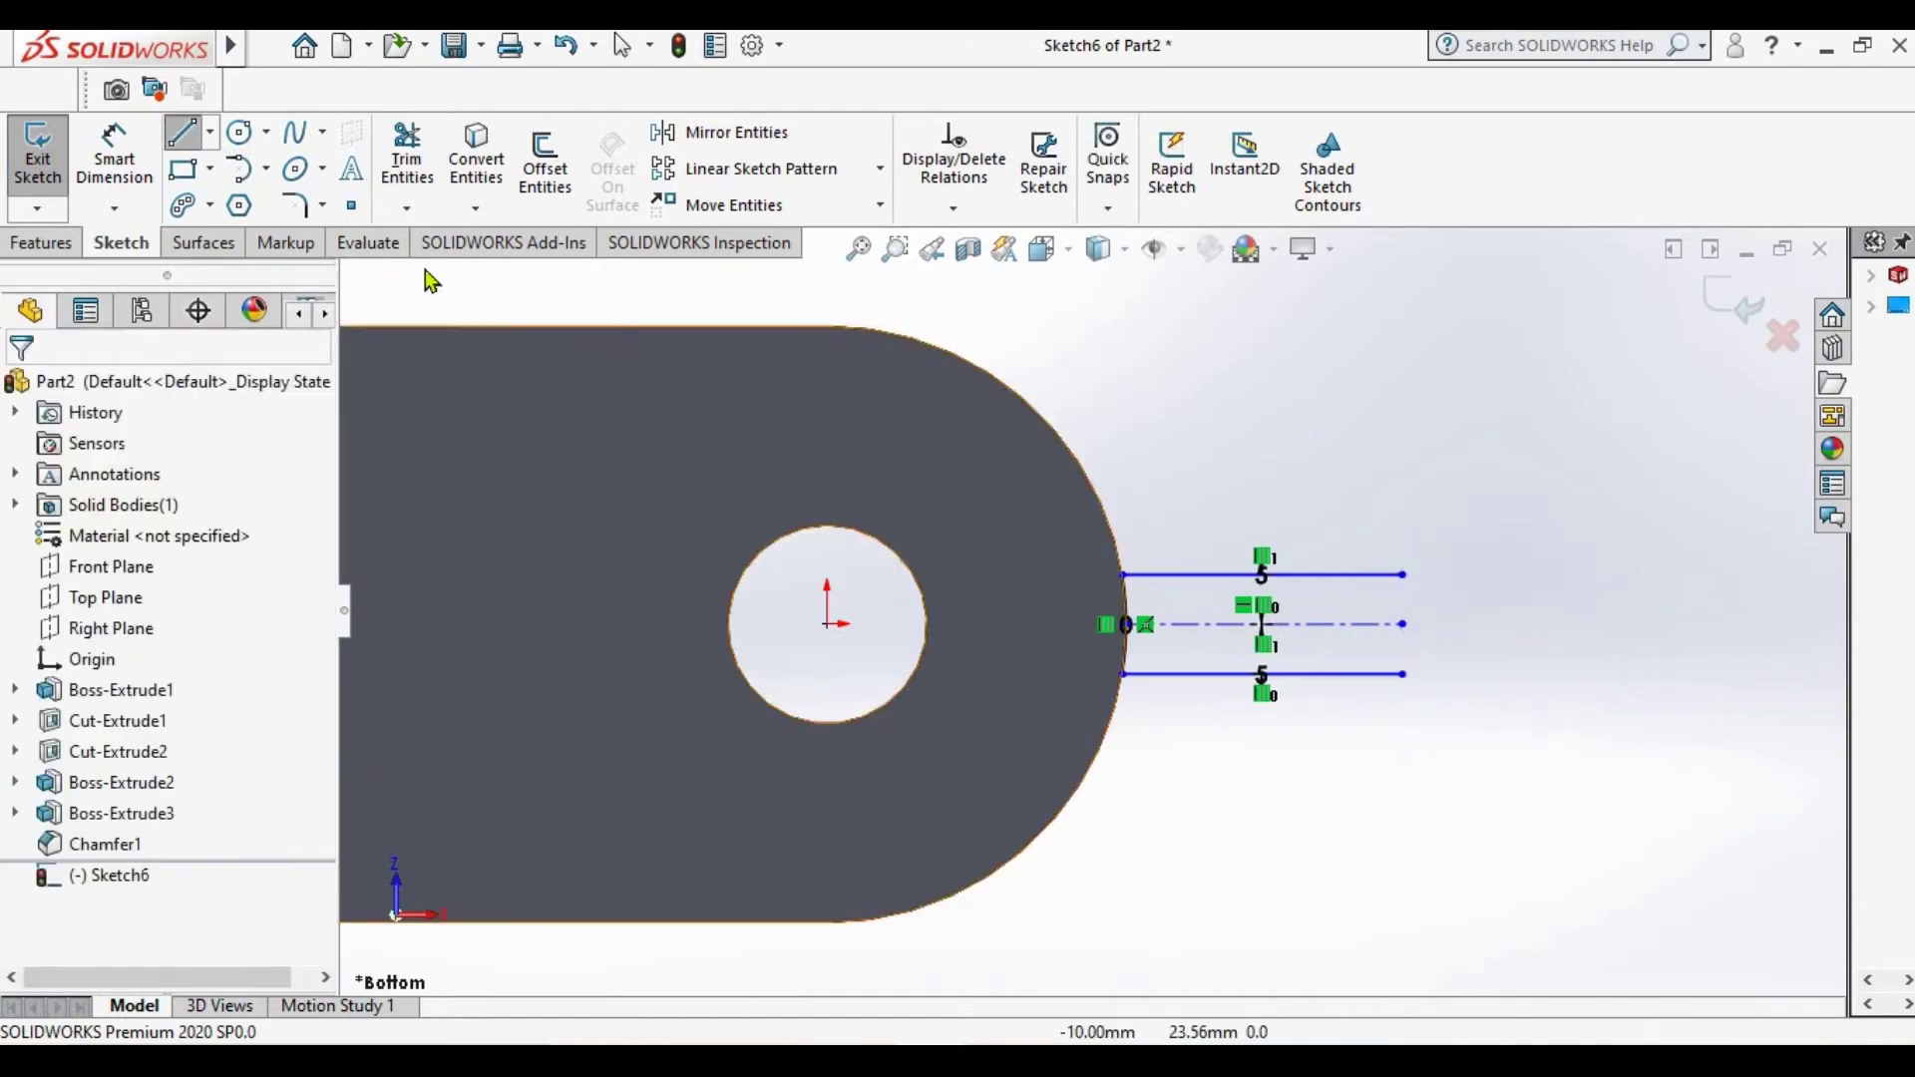
key("l")
left_click_drag(1367, 524, 1367, 730)
key("Escape")
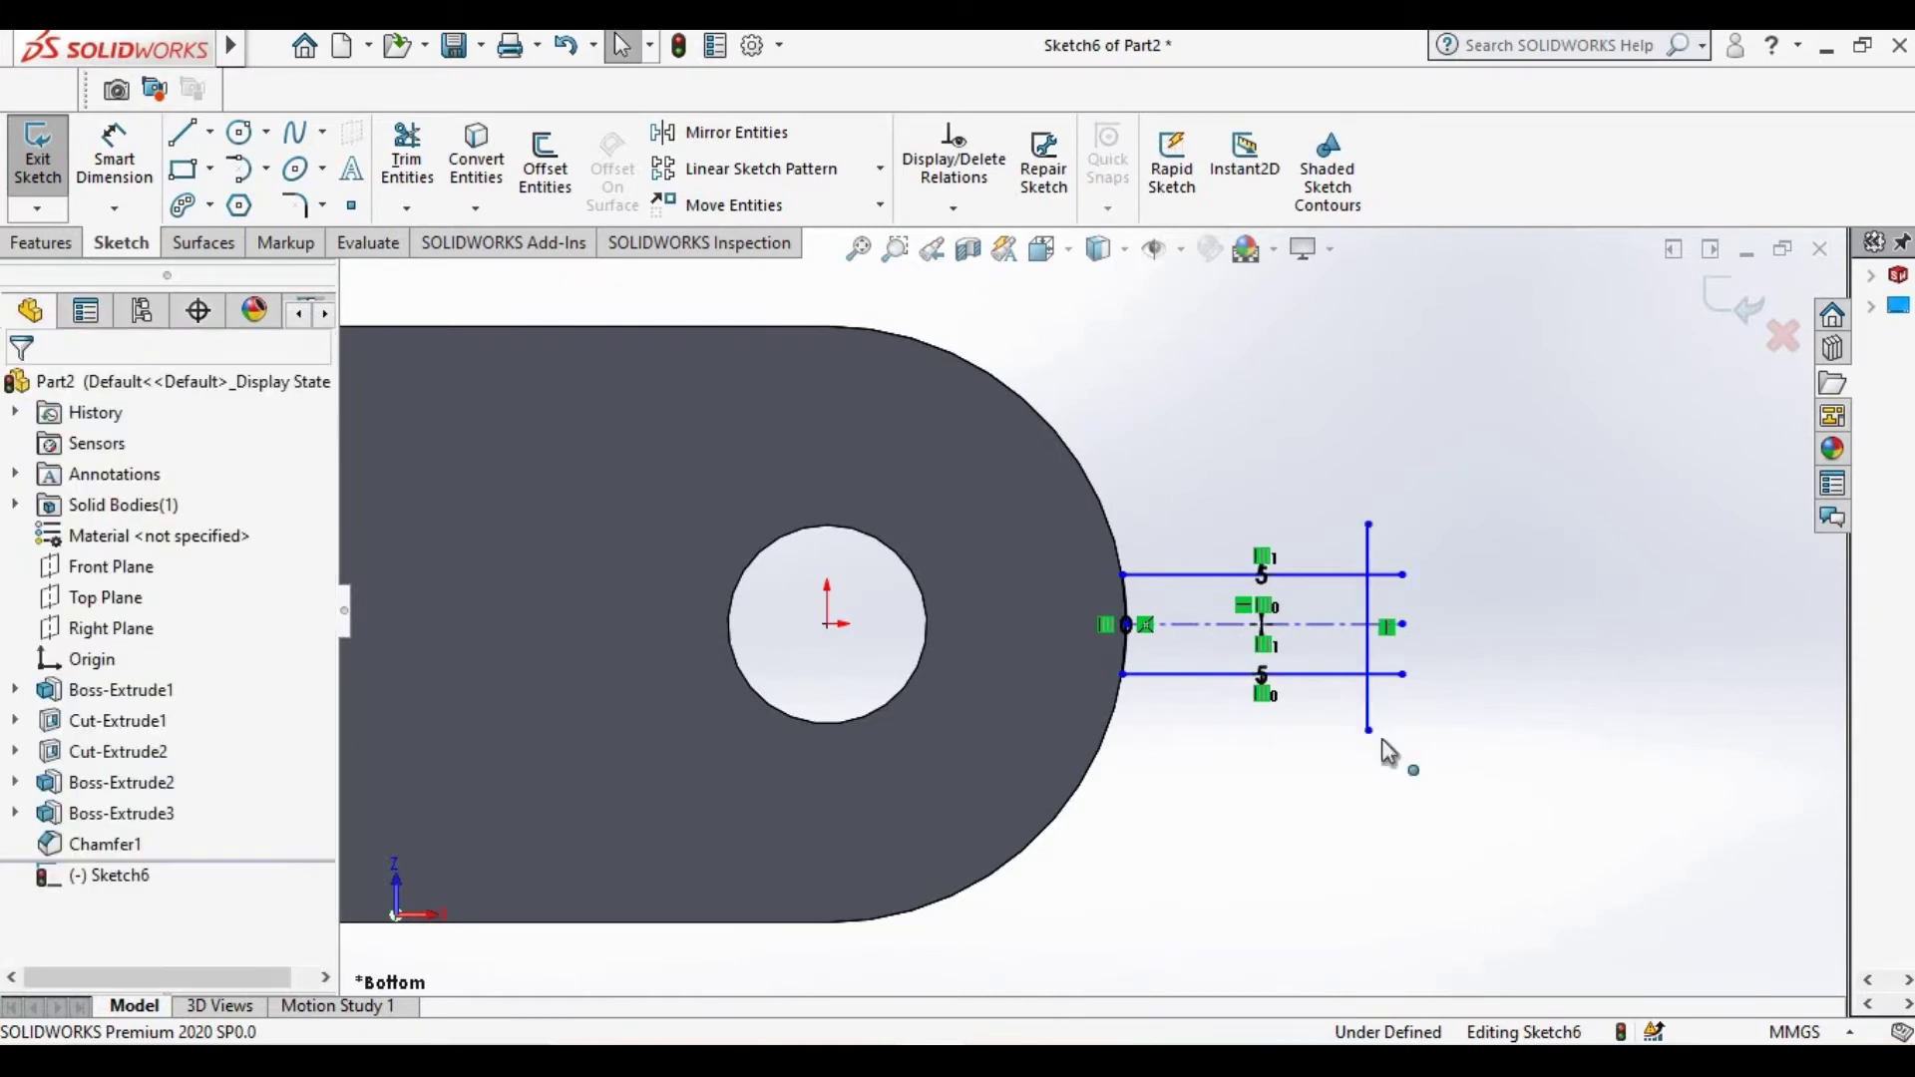
Dimension the vertical line 20 mm from the arc endpoint
left_click(113, 158)
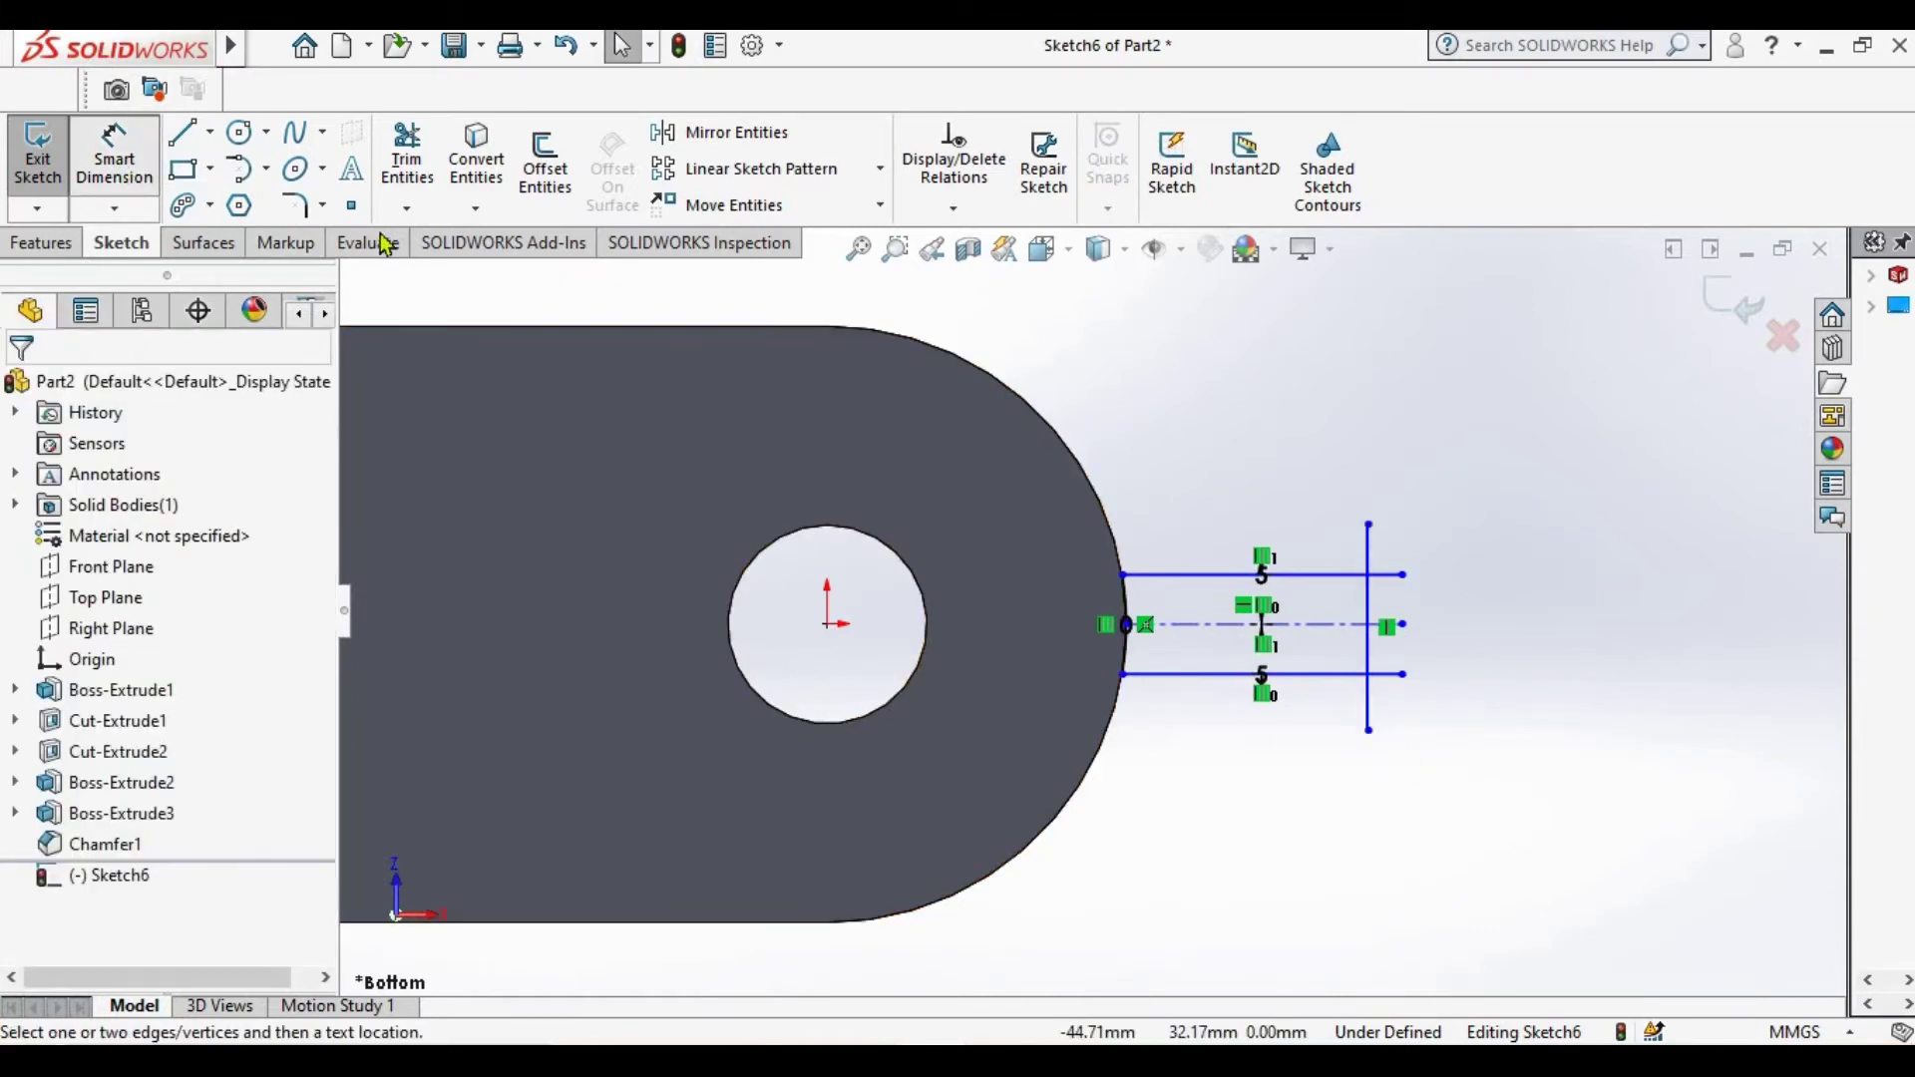
left_click(1367, 703)
left_click(1122, 675)
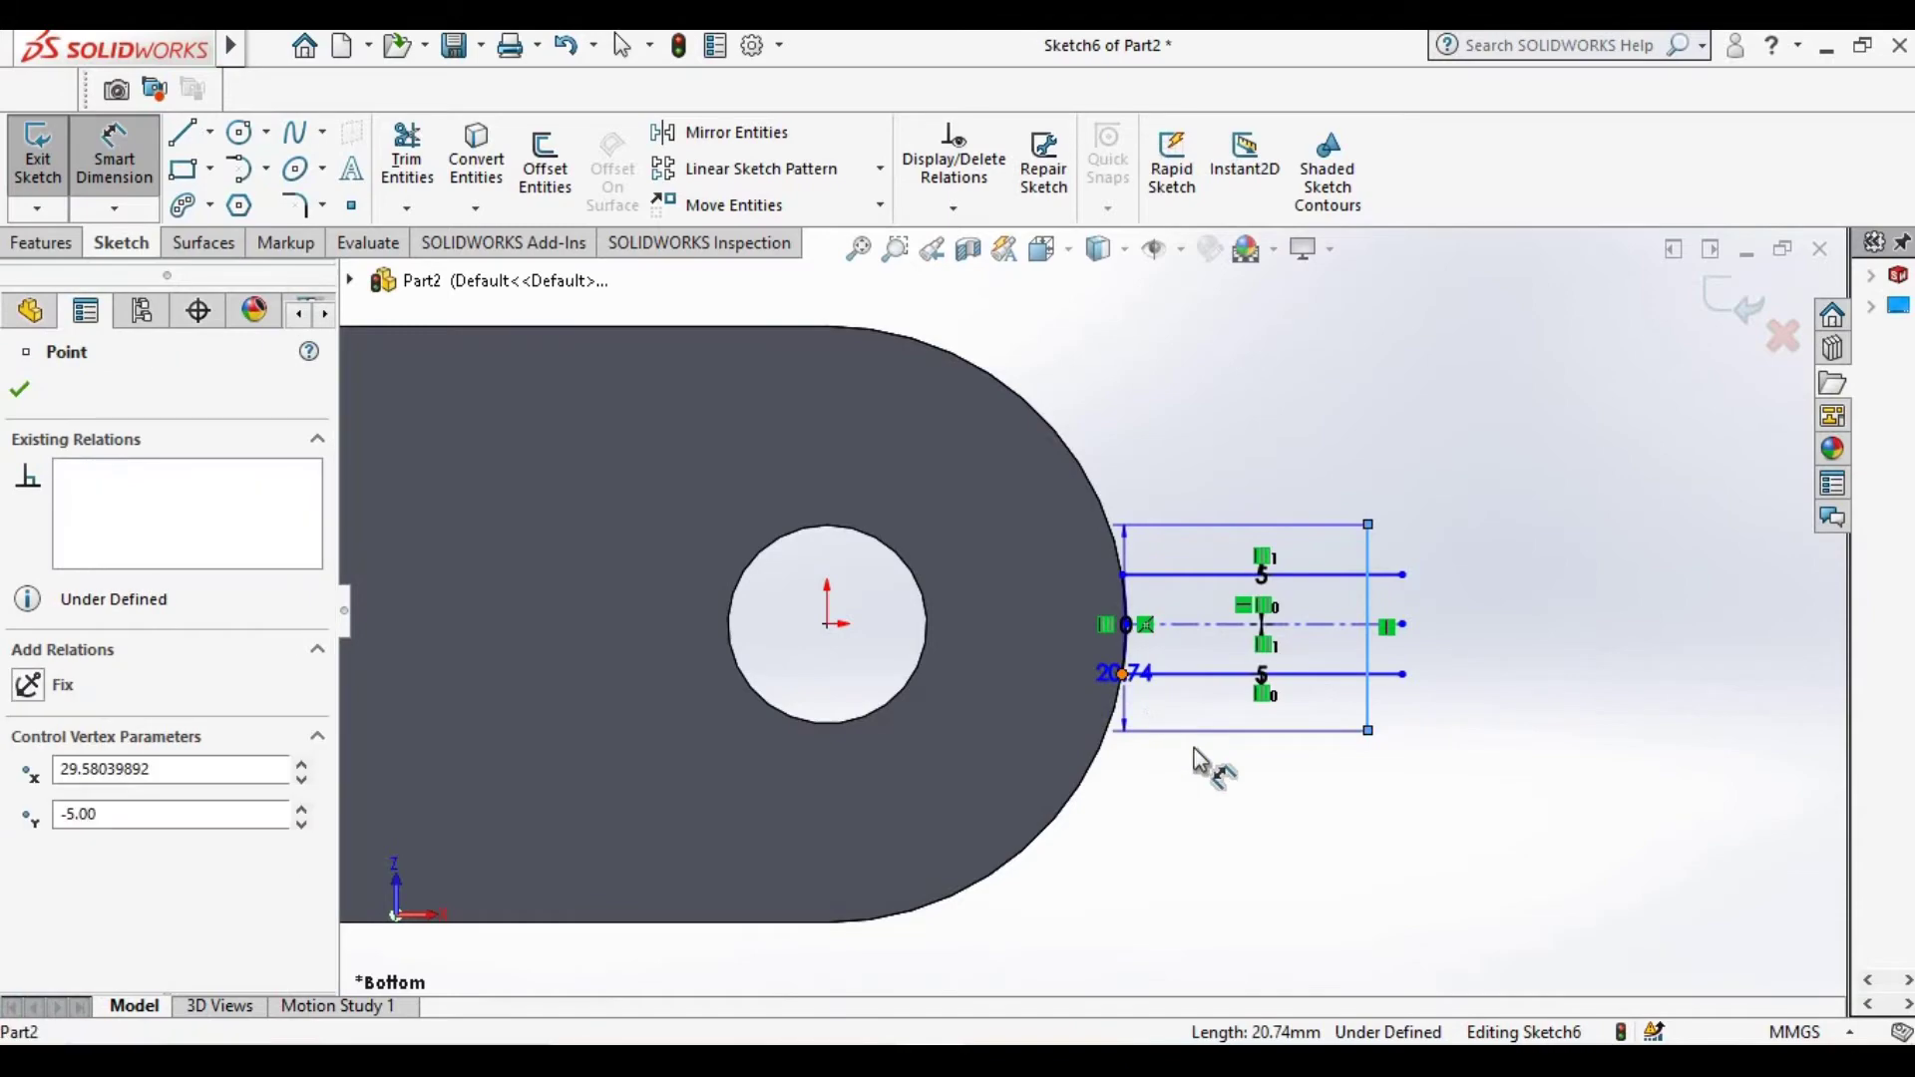
left_click(1236, 760)
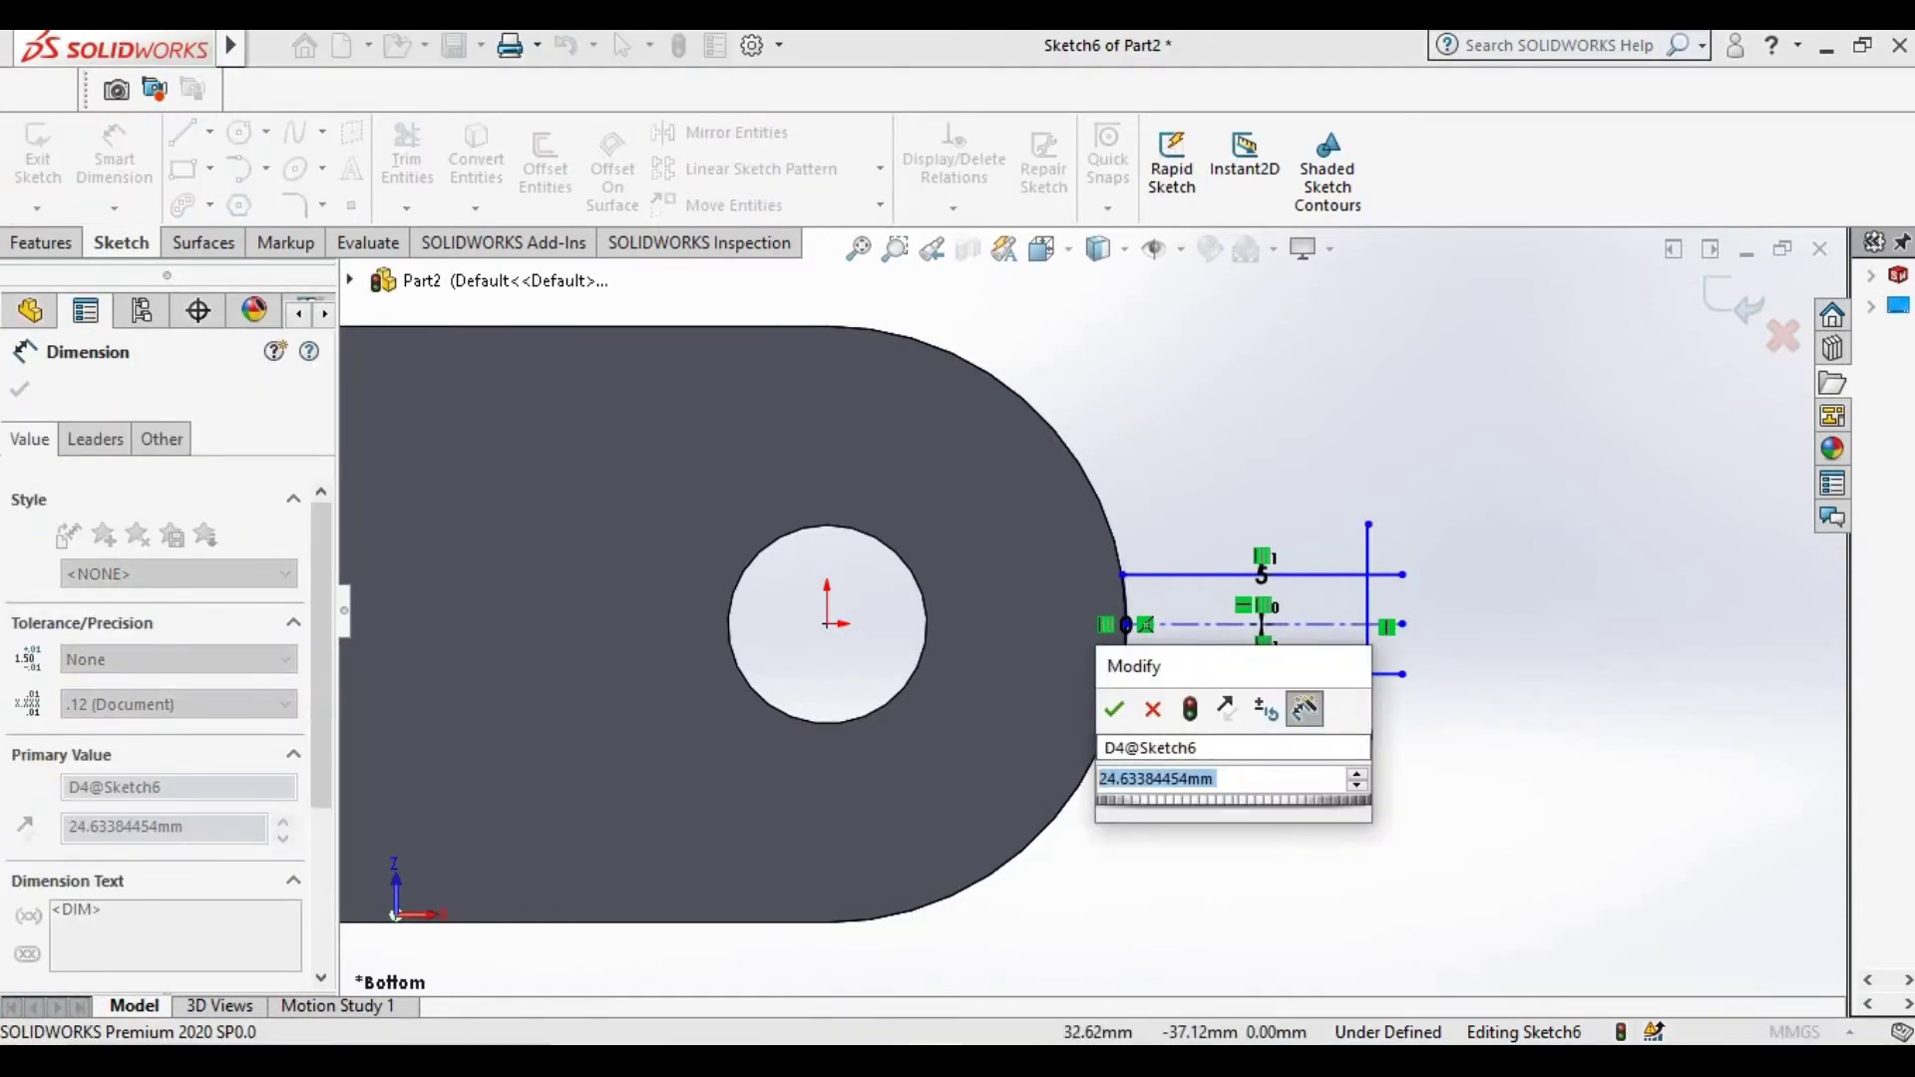
key("alt+Tab")
key("alt+Tab")
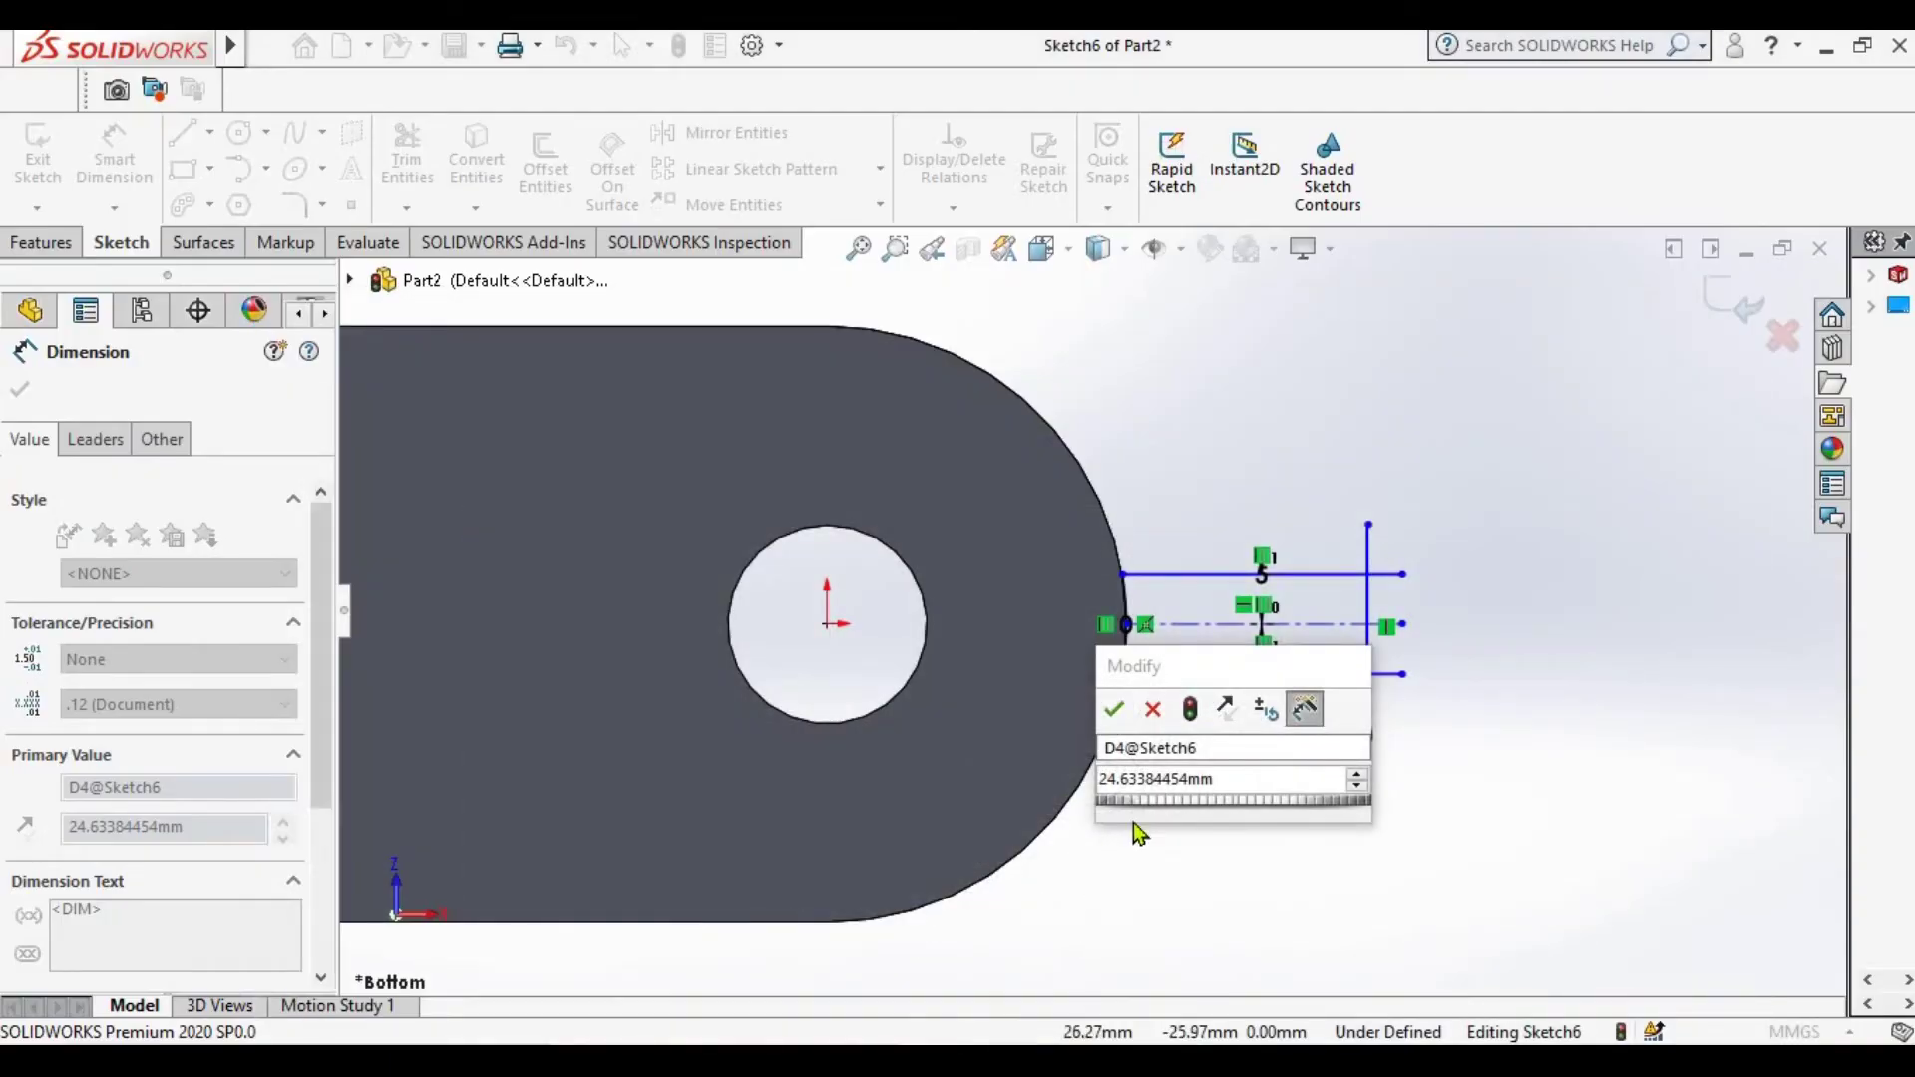
left_click(1243, 777)
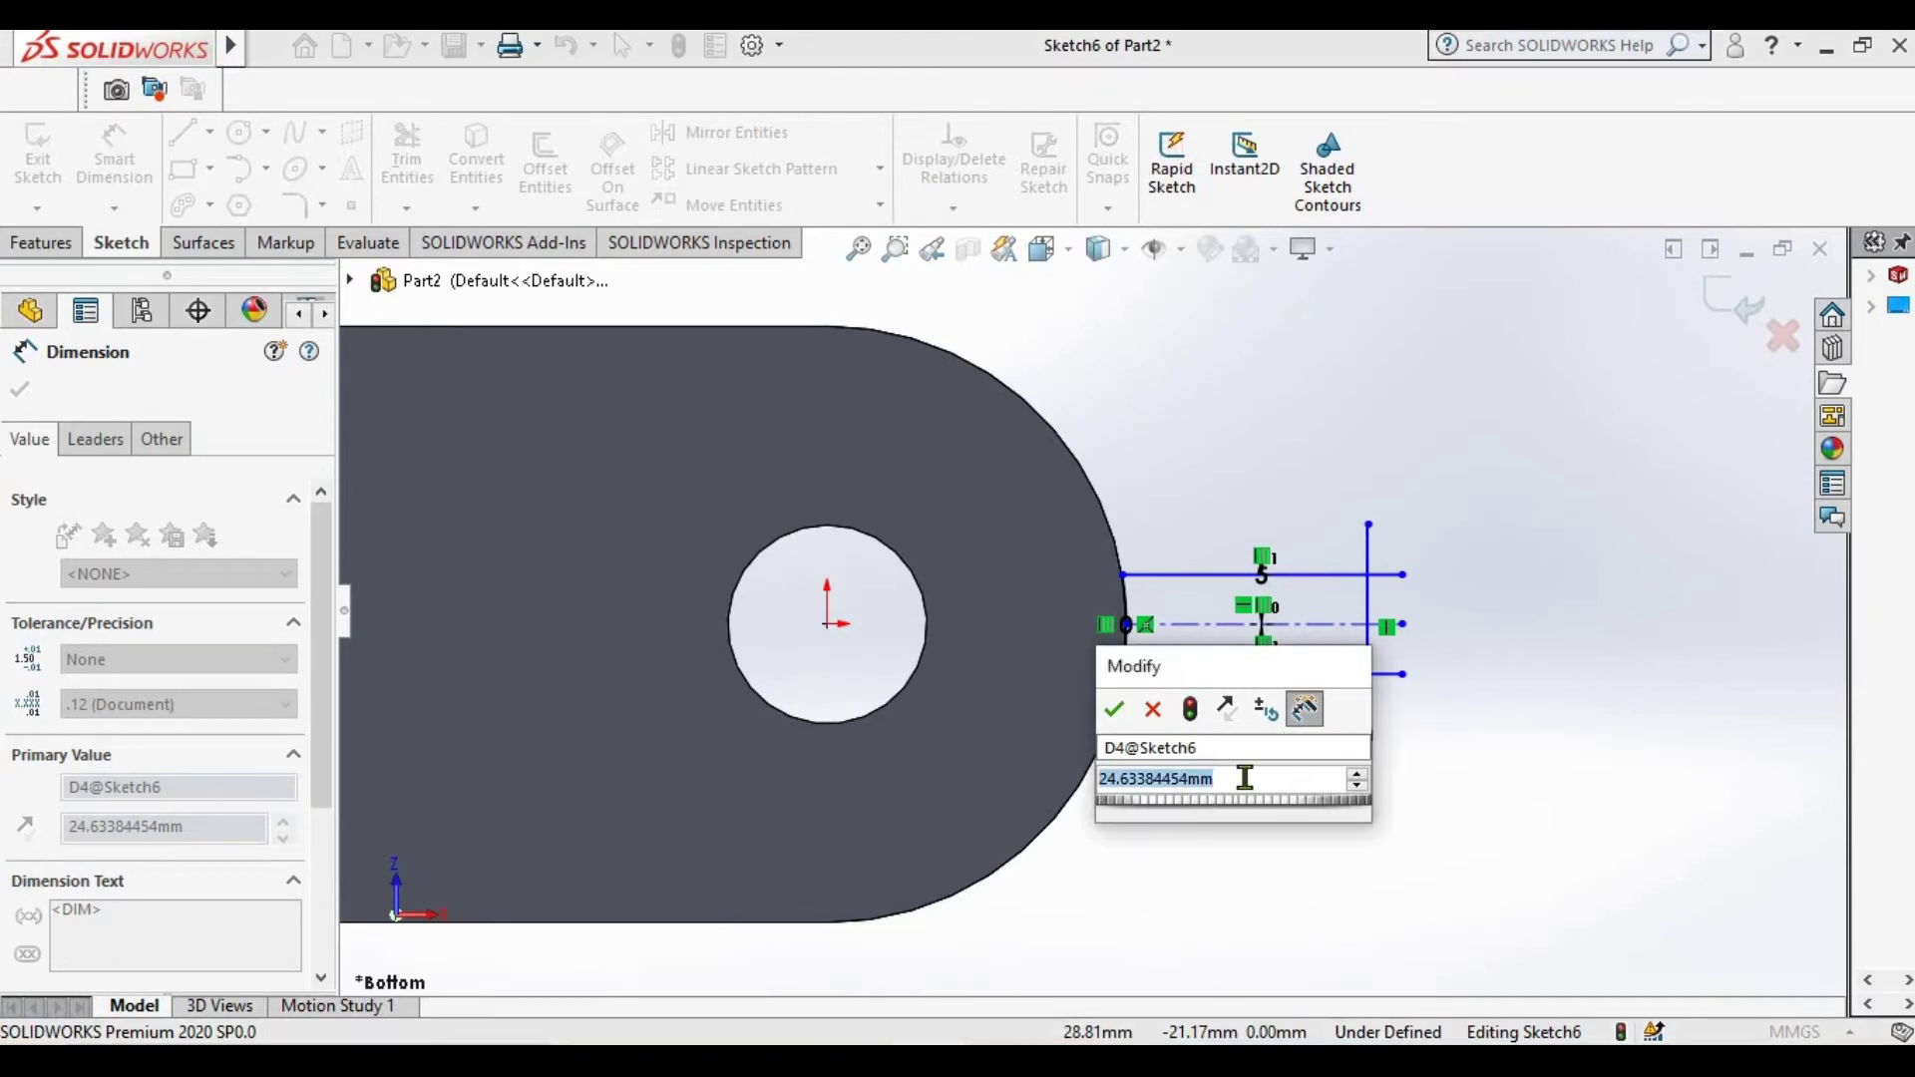
type("20")
key("Return")
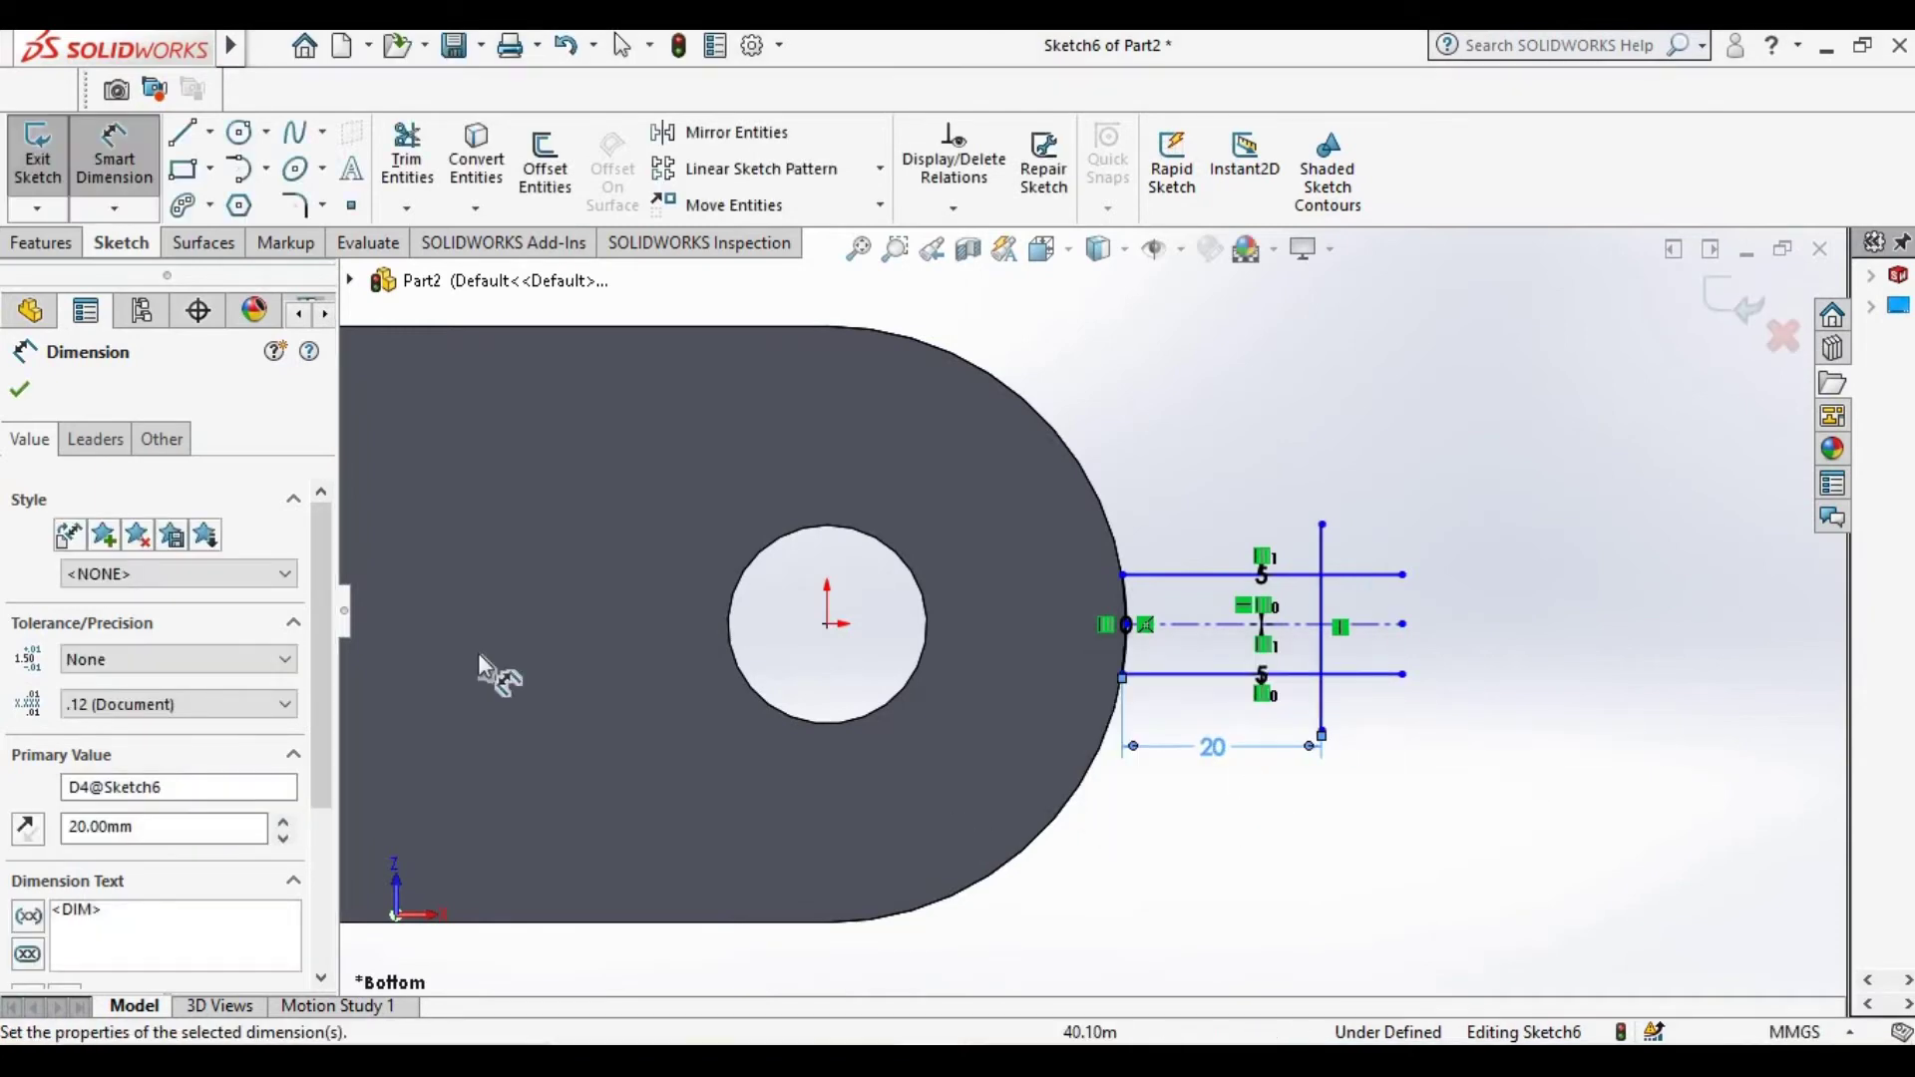
left_click(20, 389)
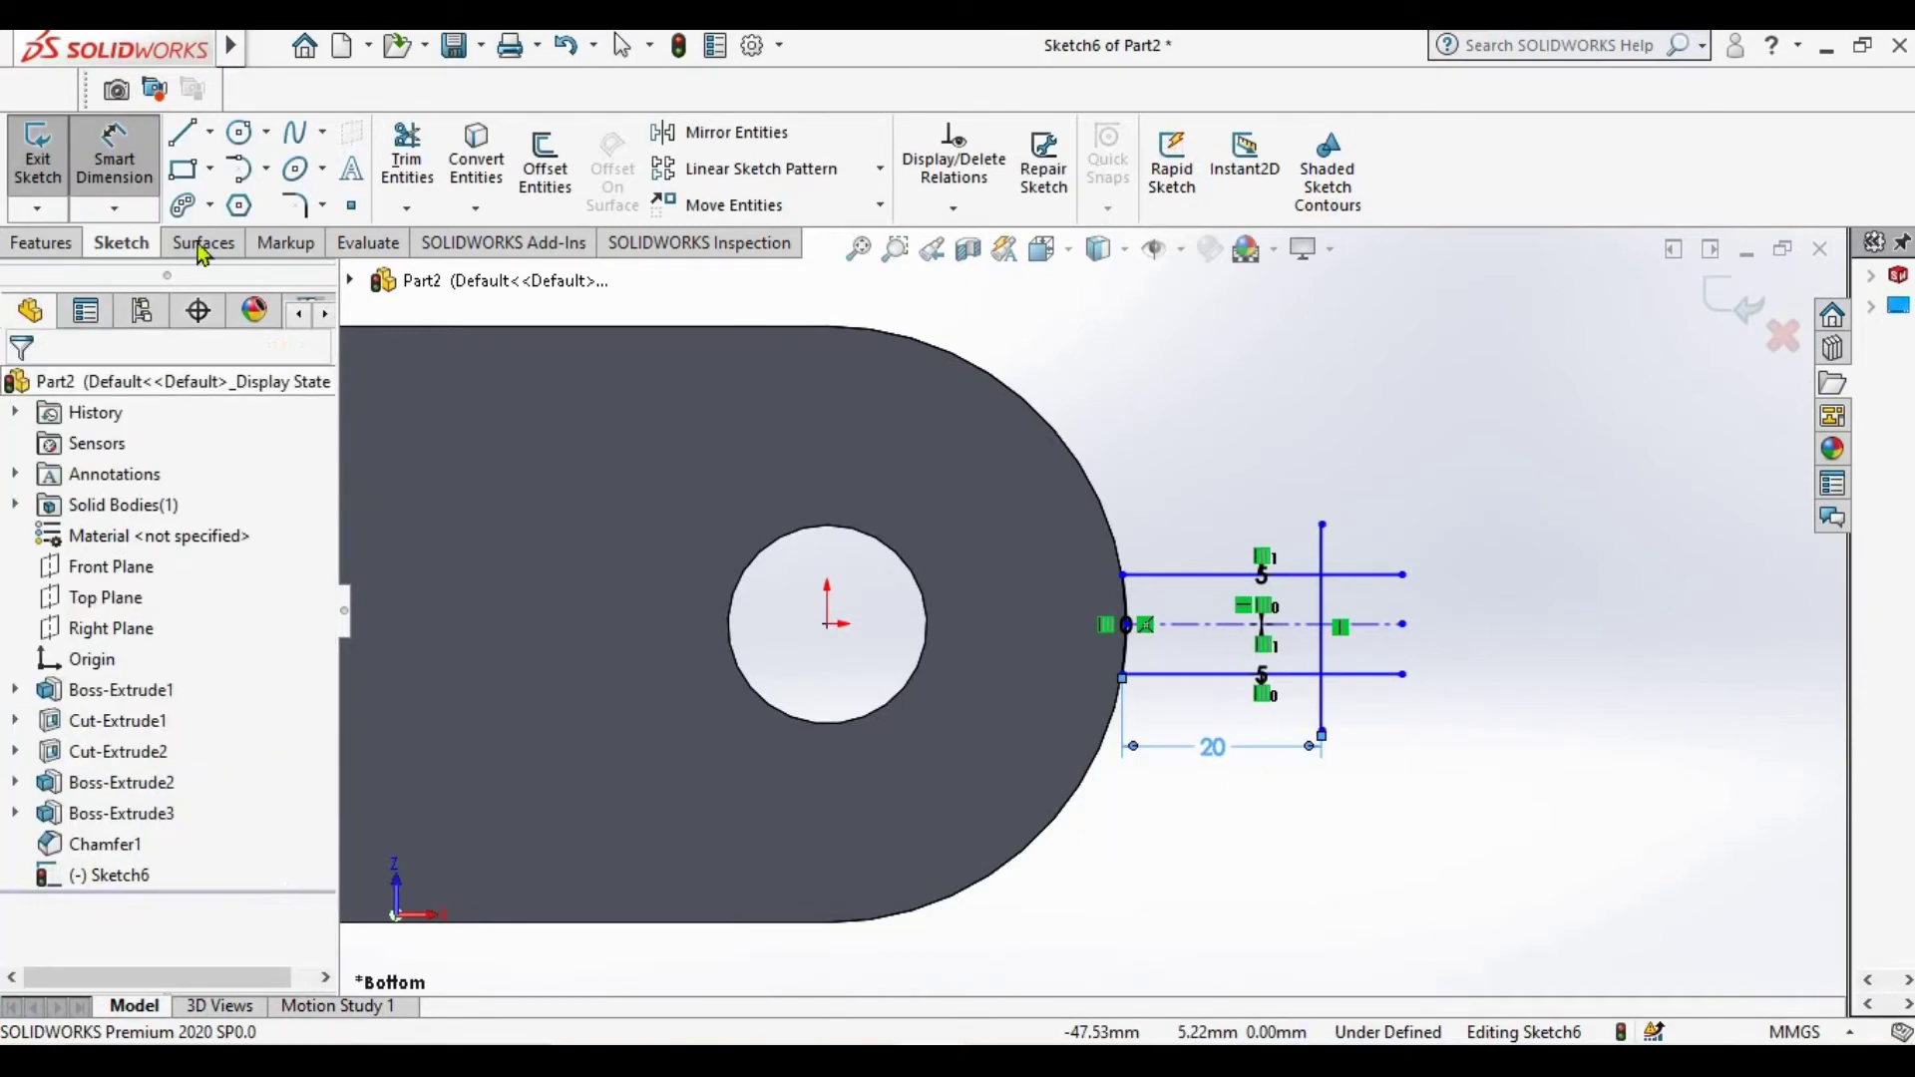
Trim the overhanging line ends so the lug outline is a closed rectangle
left_click(407, 160)
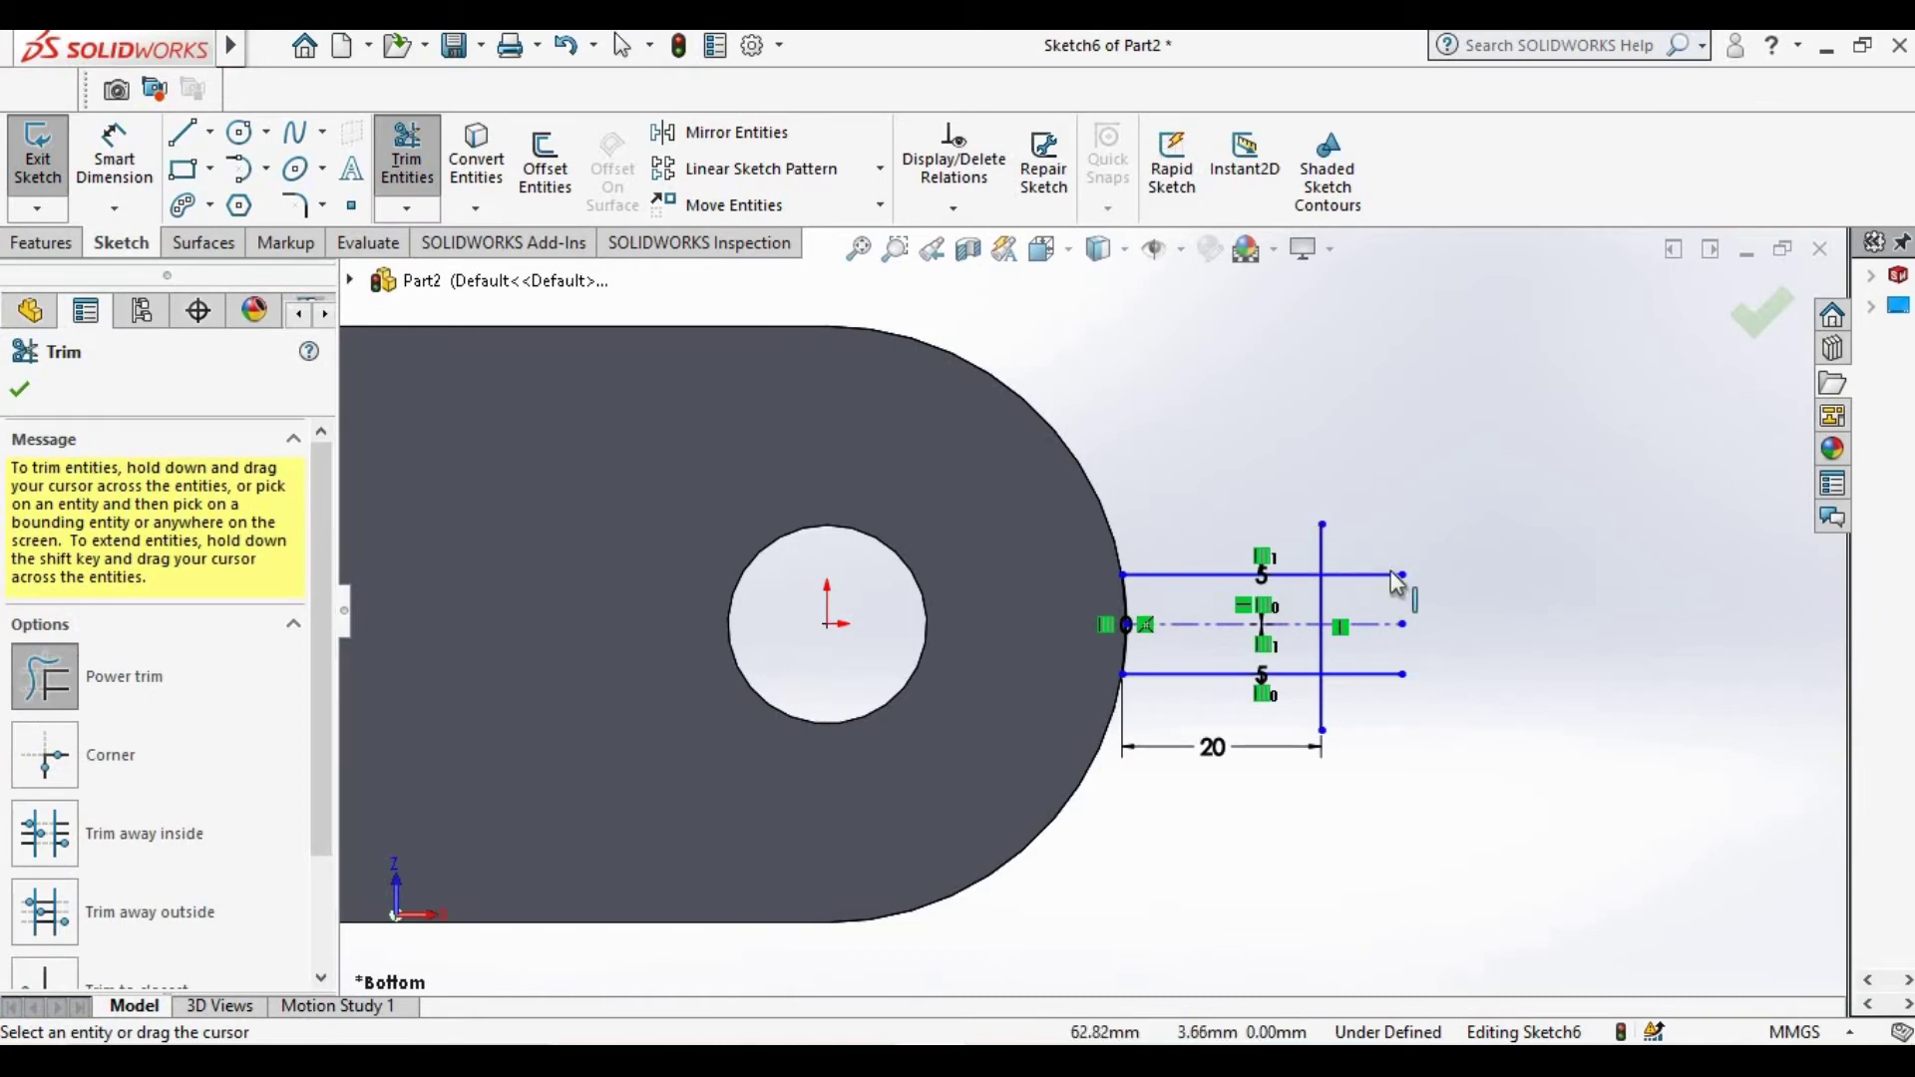
left_click_drag(1299, 555, 1334, 720)
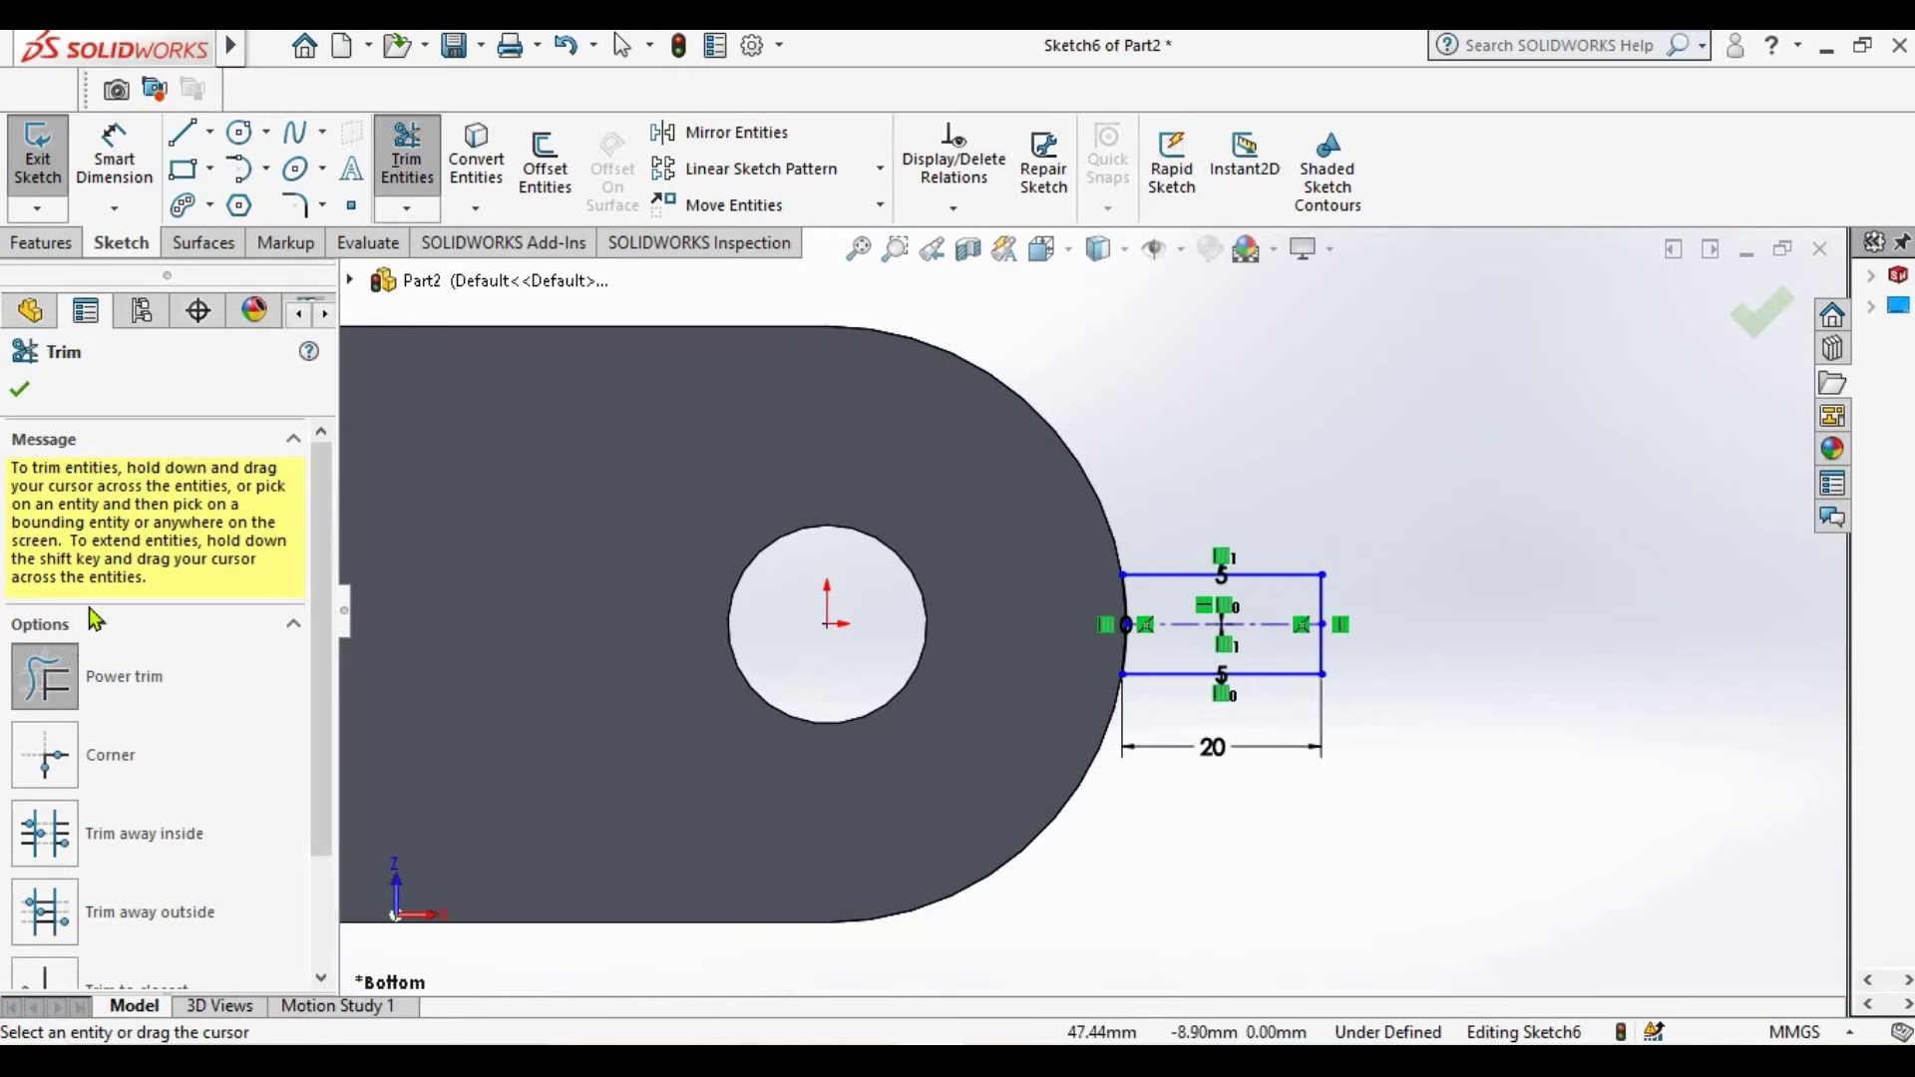
left_click(22, 391)
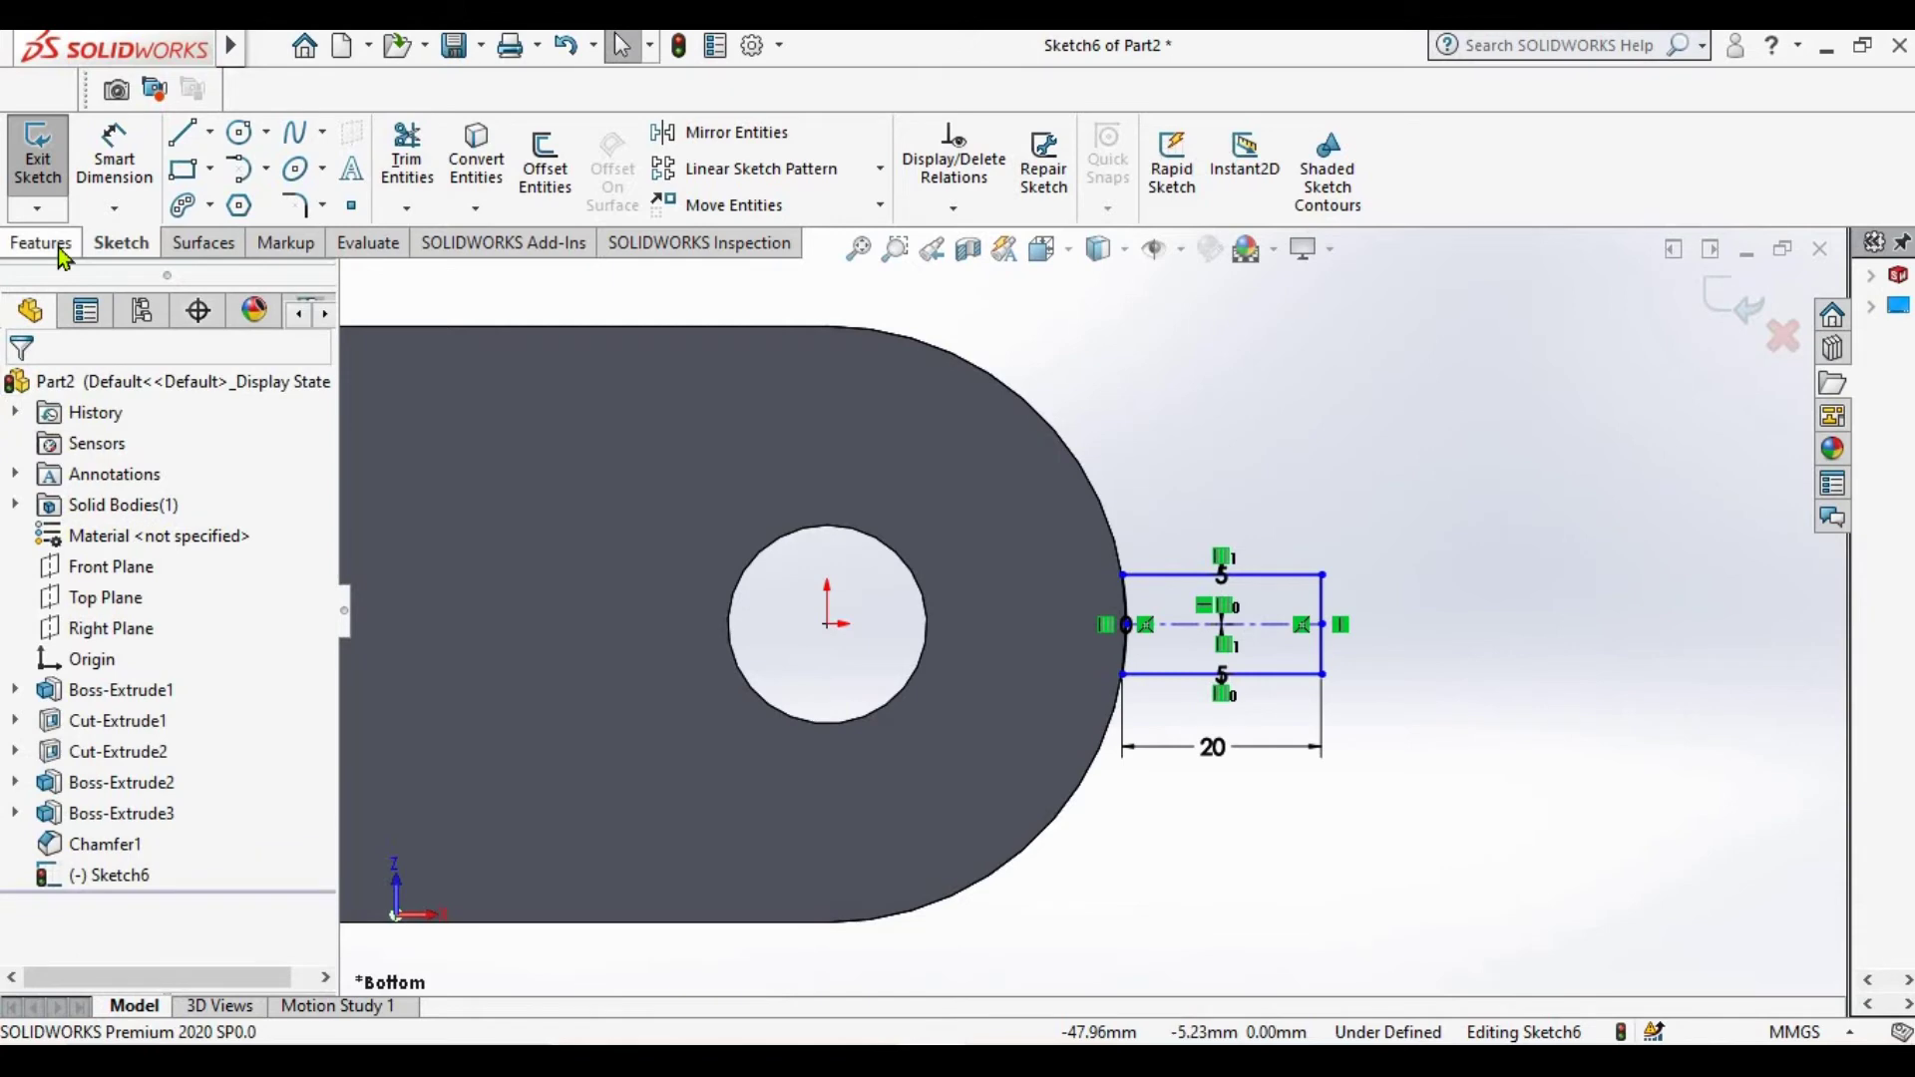
Extrude the lug rectangle 25 mm into a solid block
left_click(41, 243)
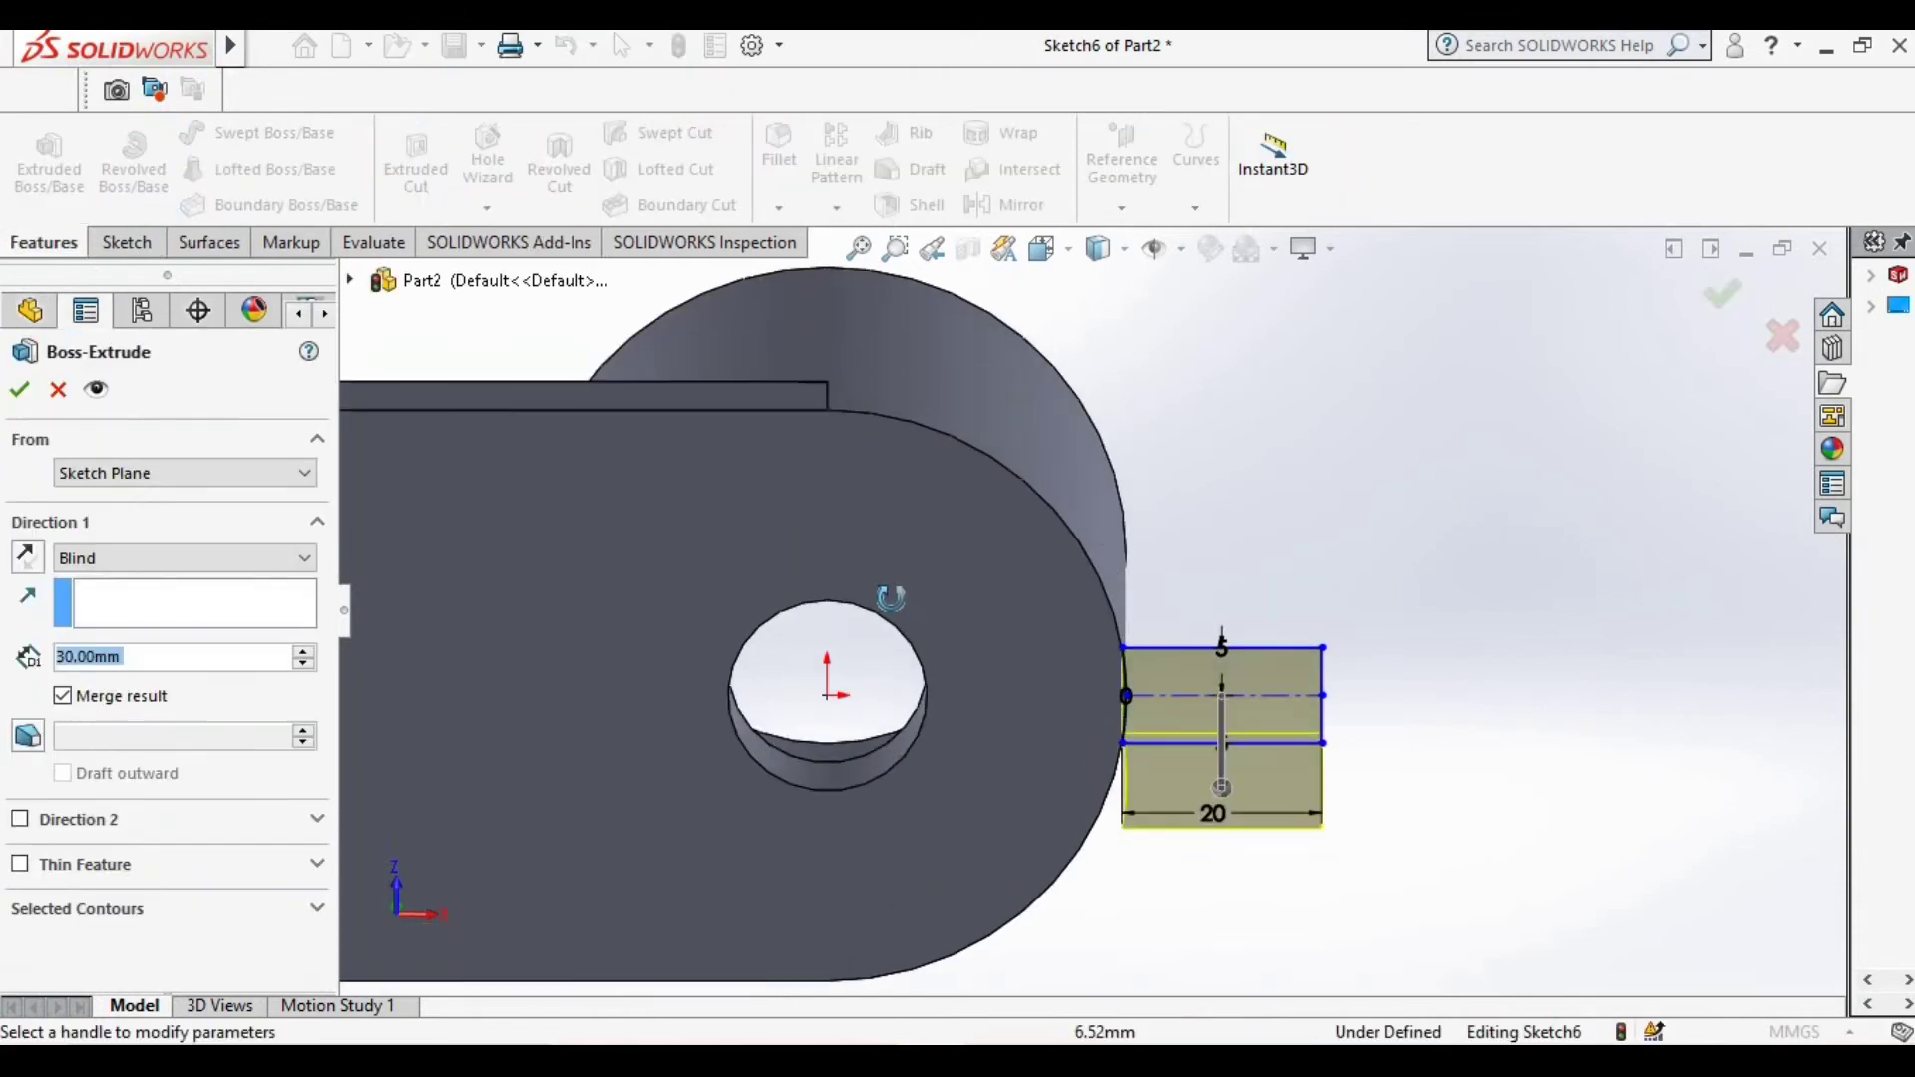
left_click(27, 555)
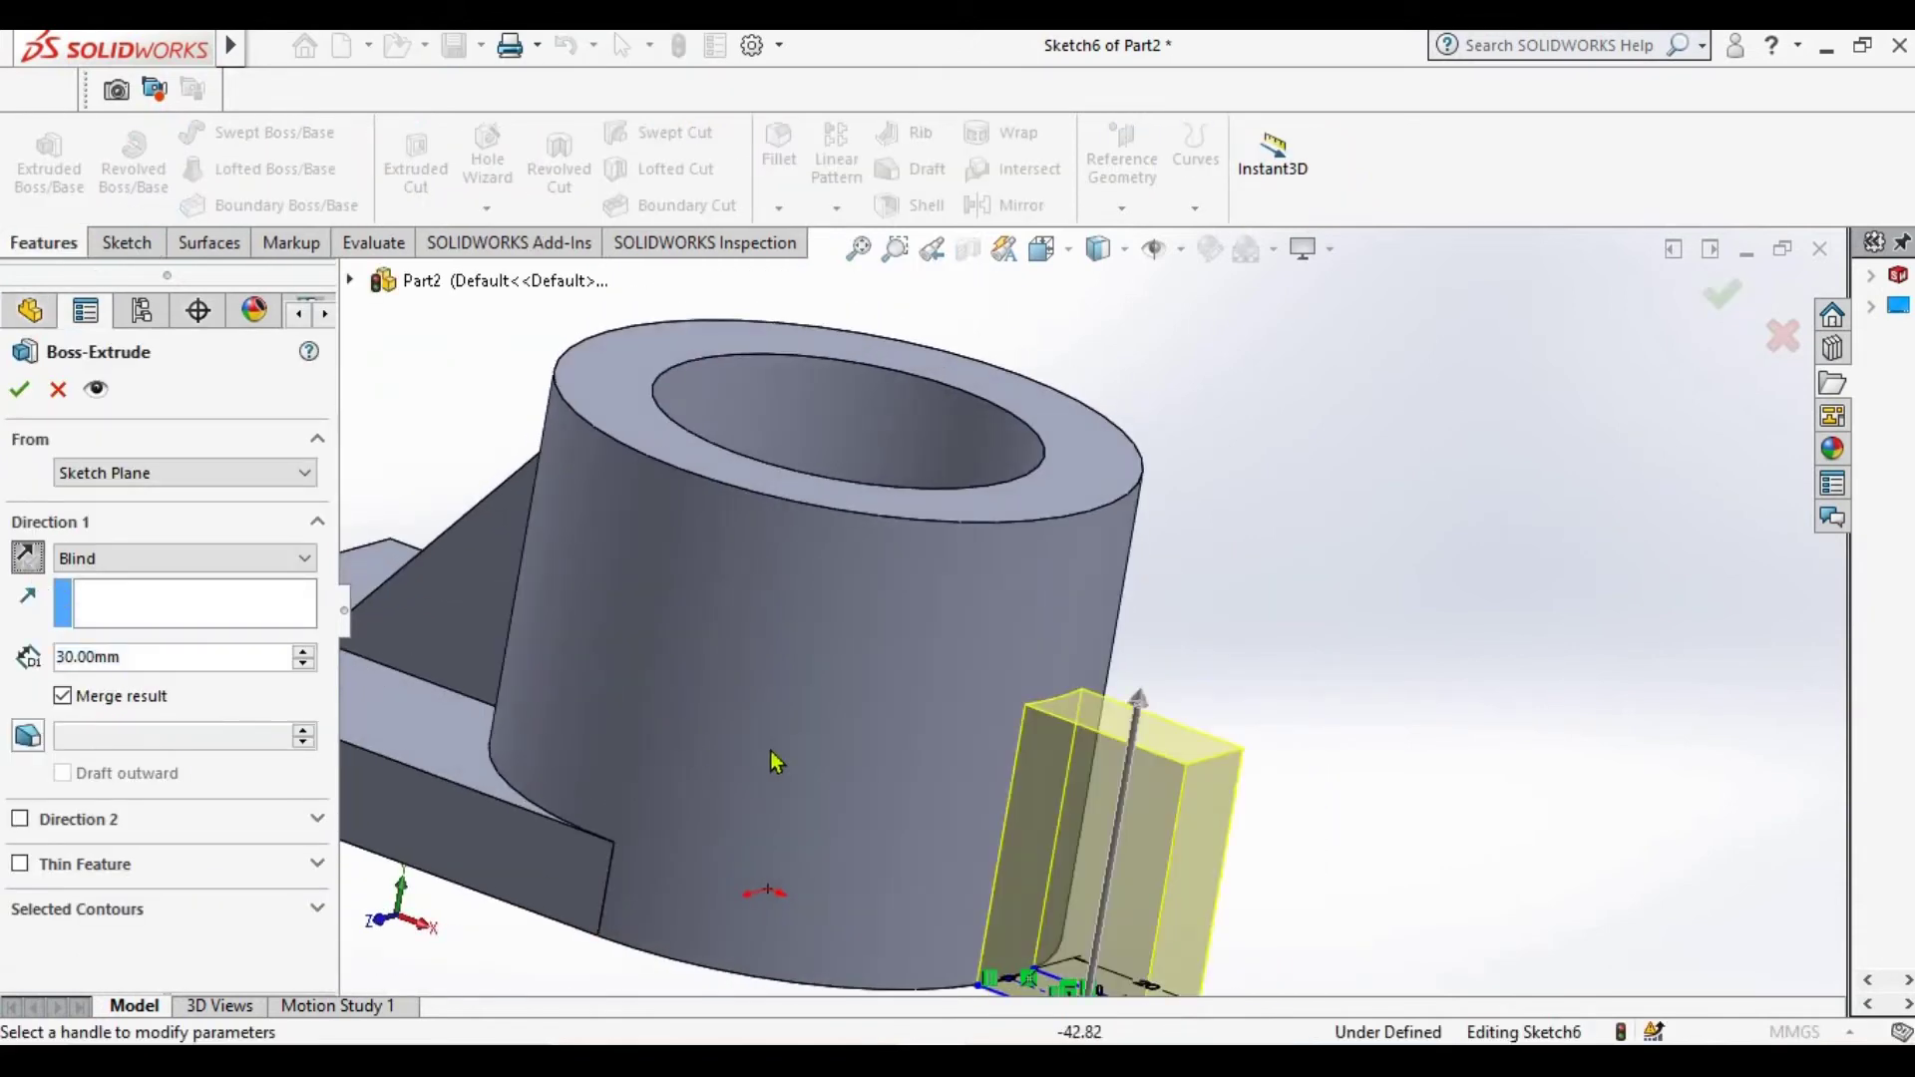
key("z")
key("alt+Tab")
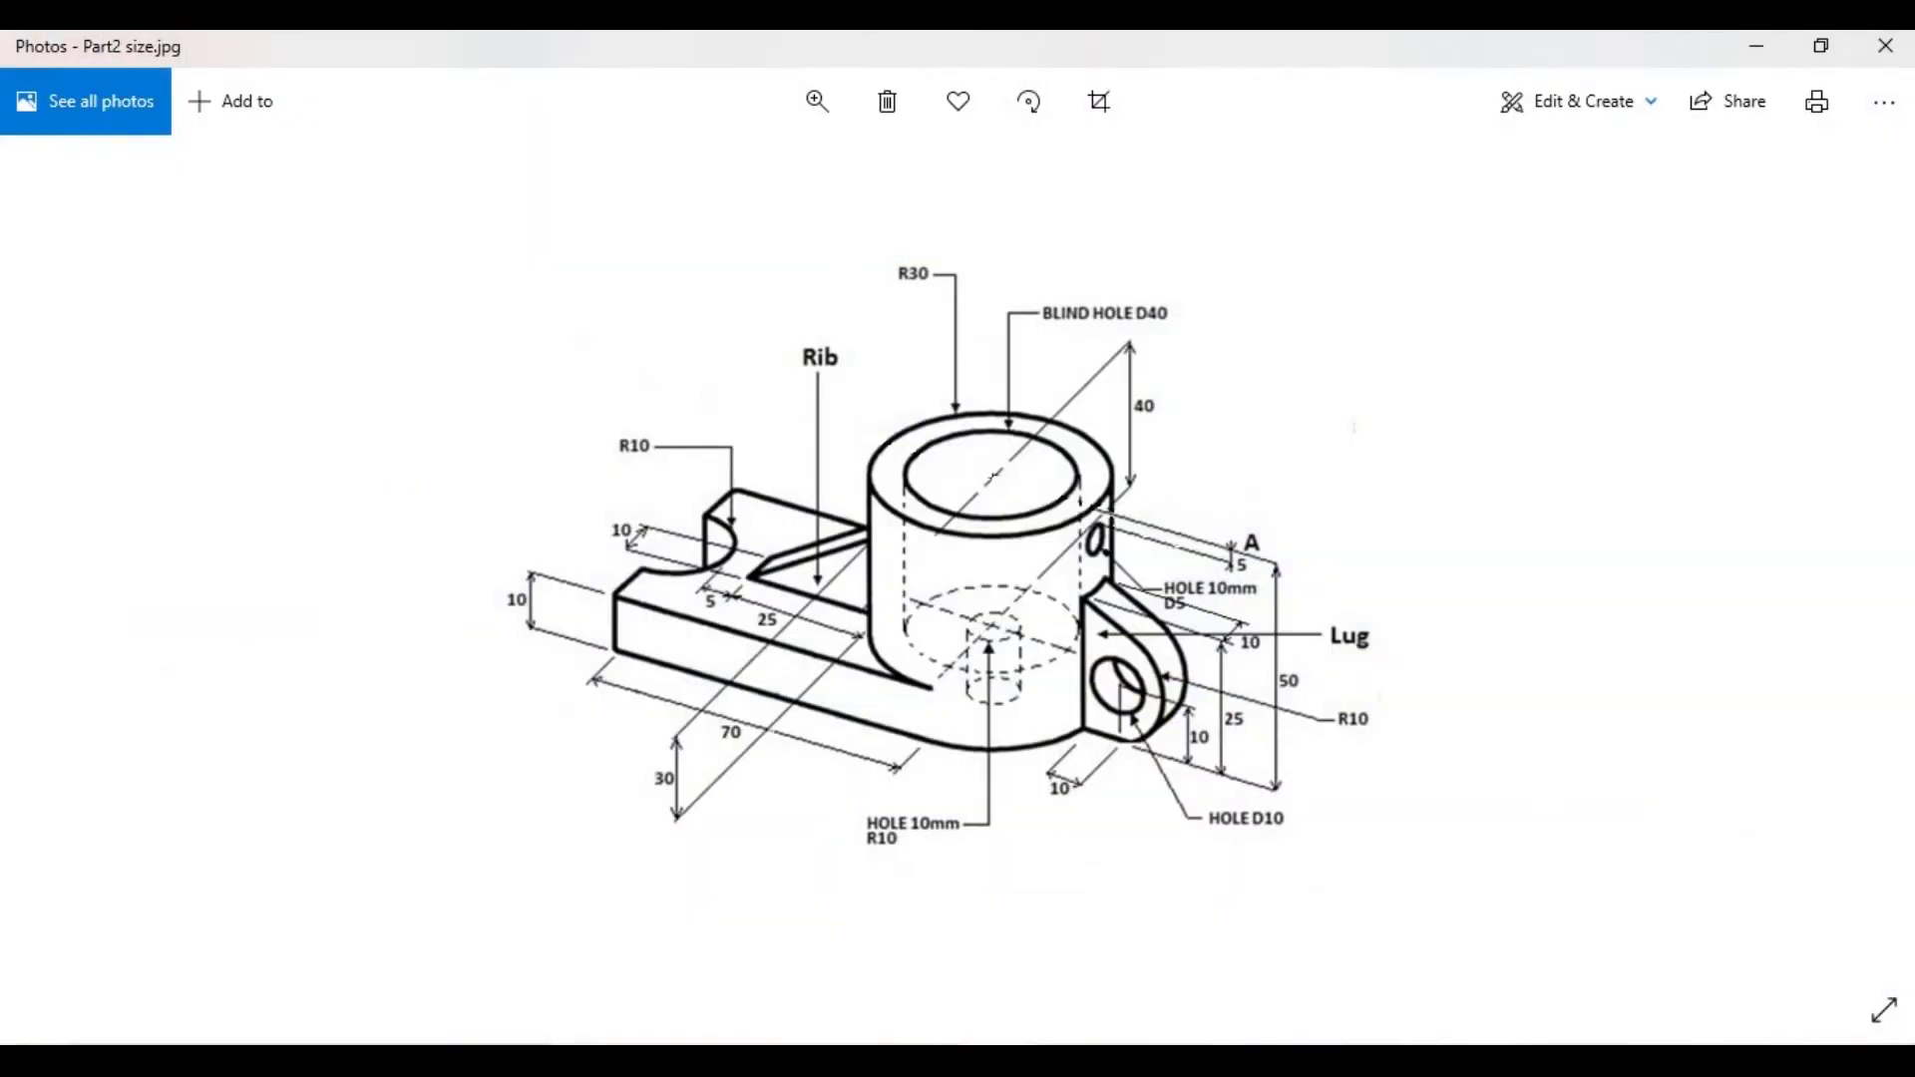
key("alt+Tab")
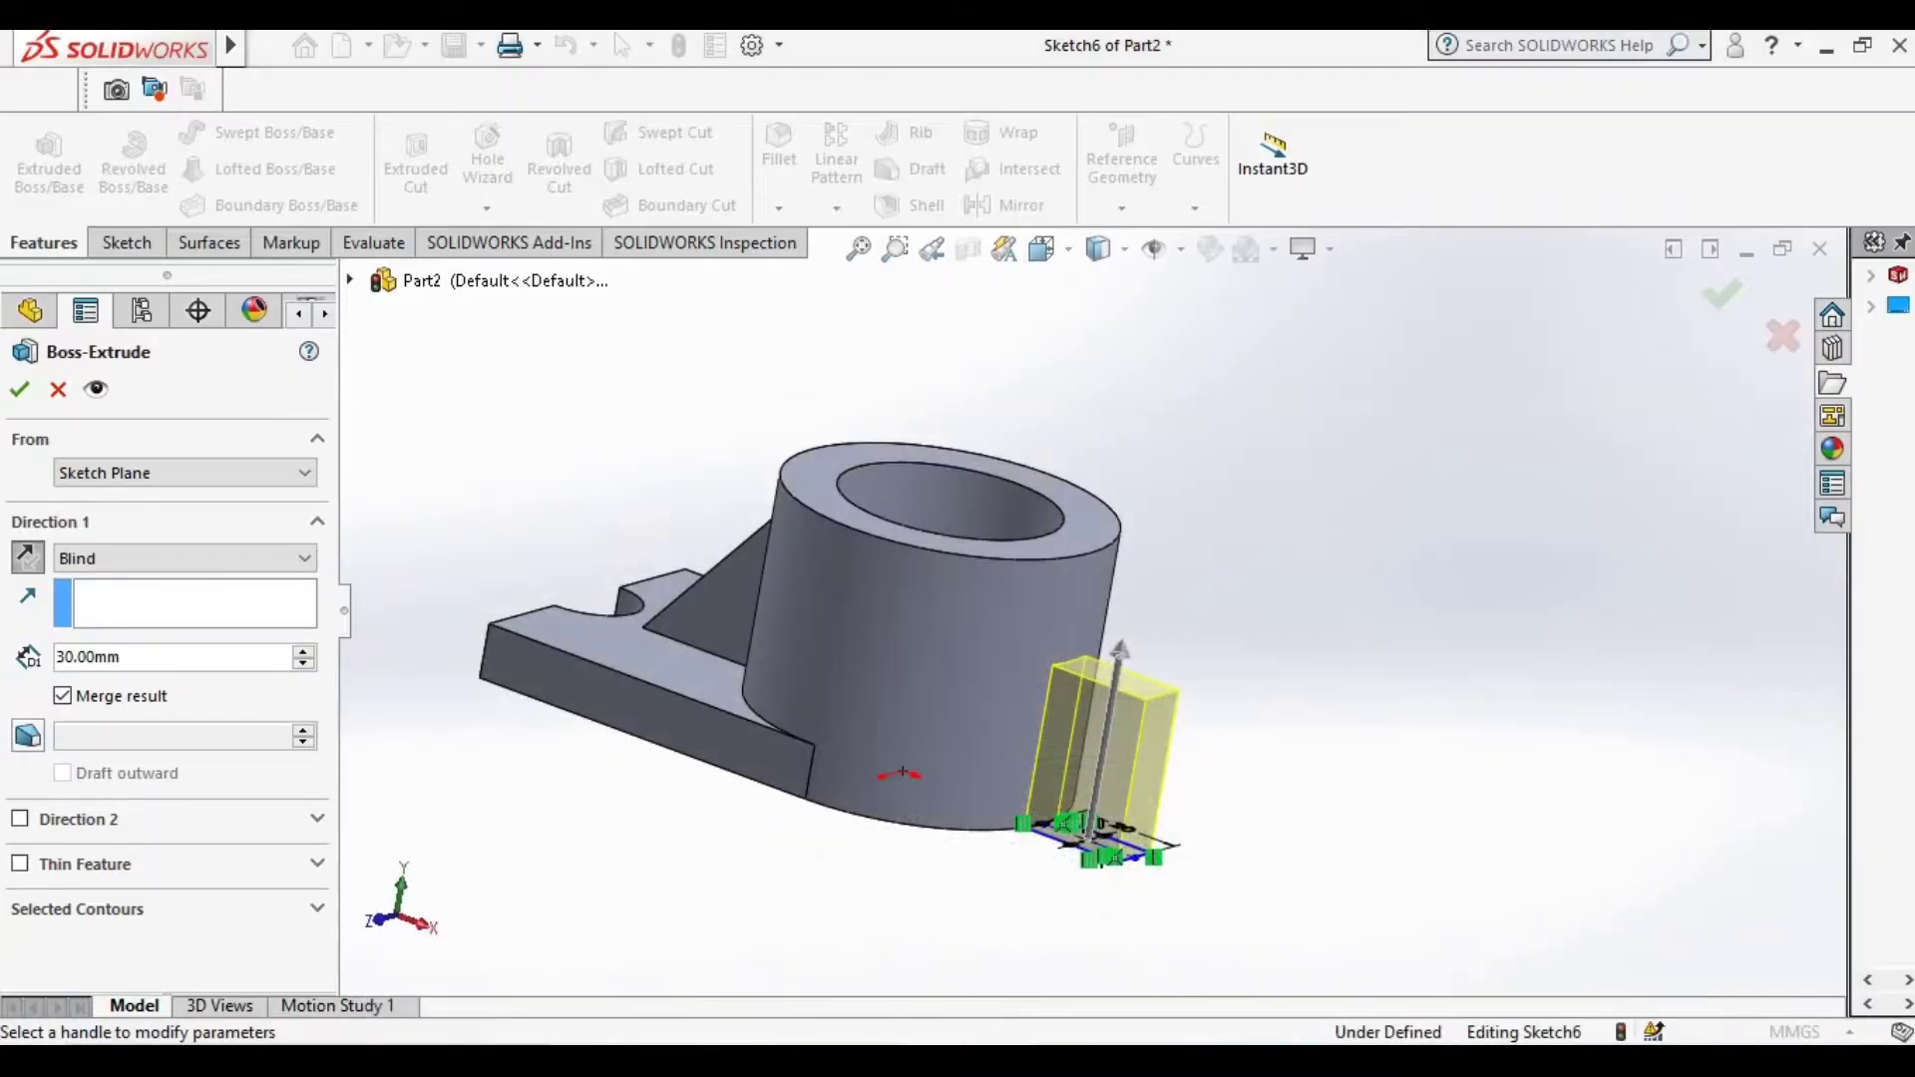
double_click(141, 656)
type("25")
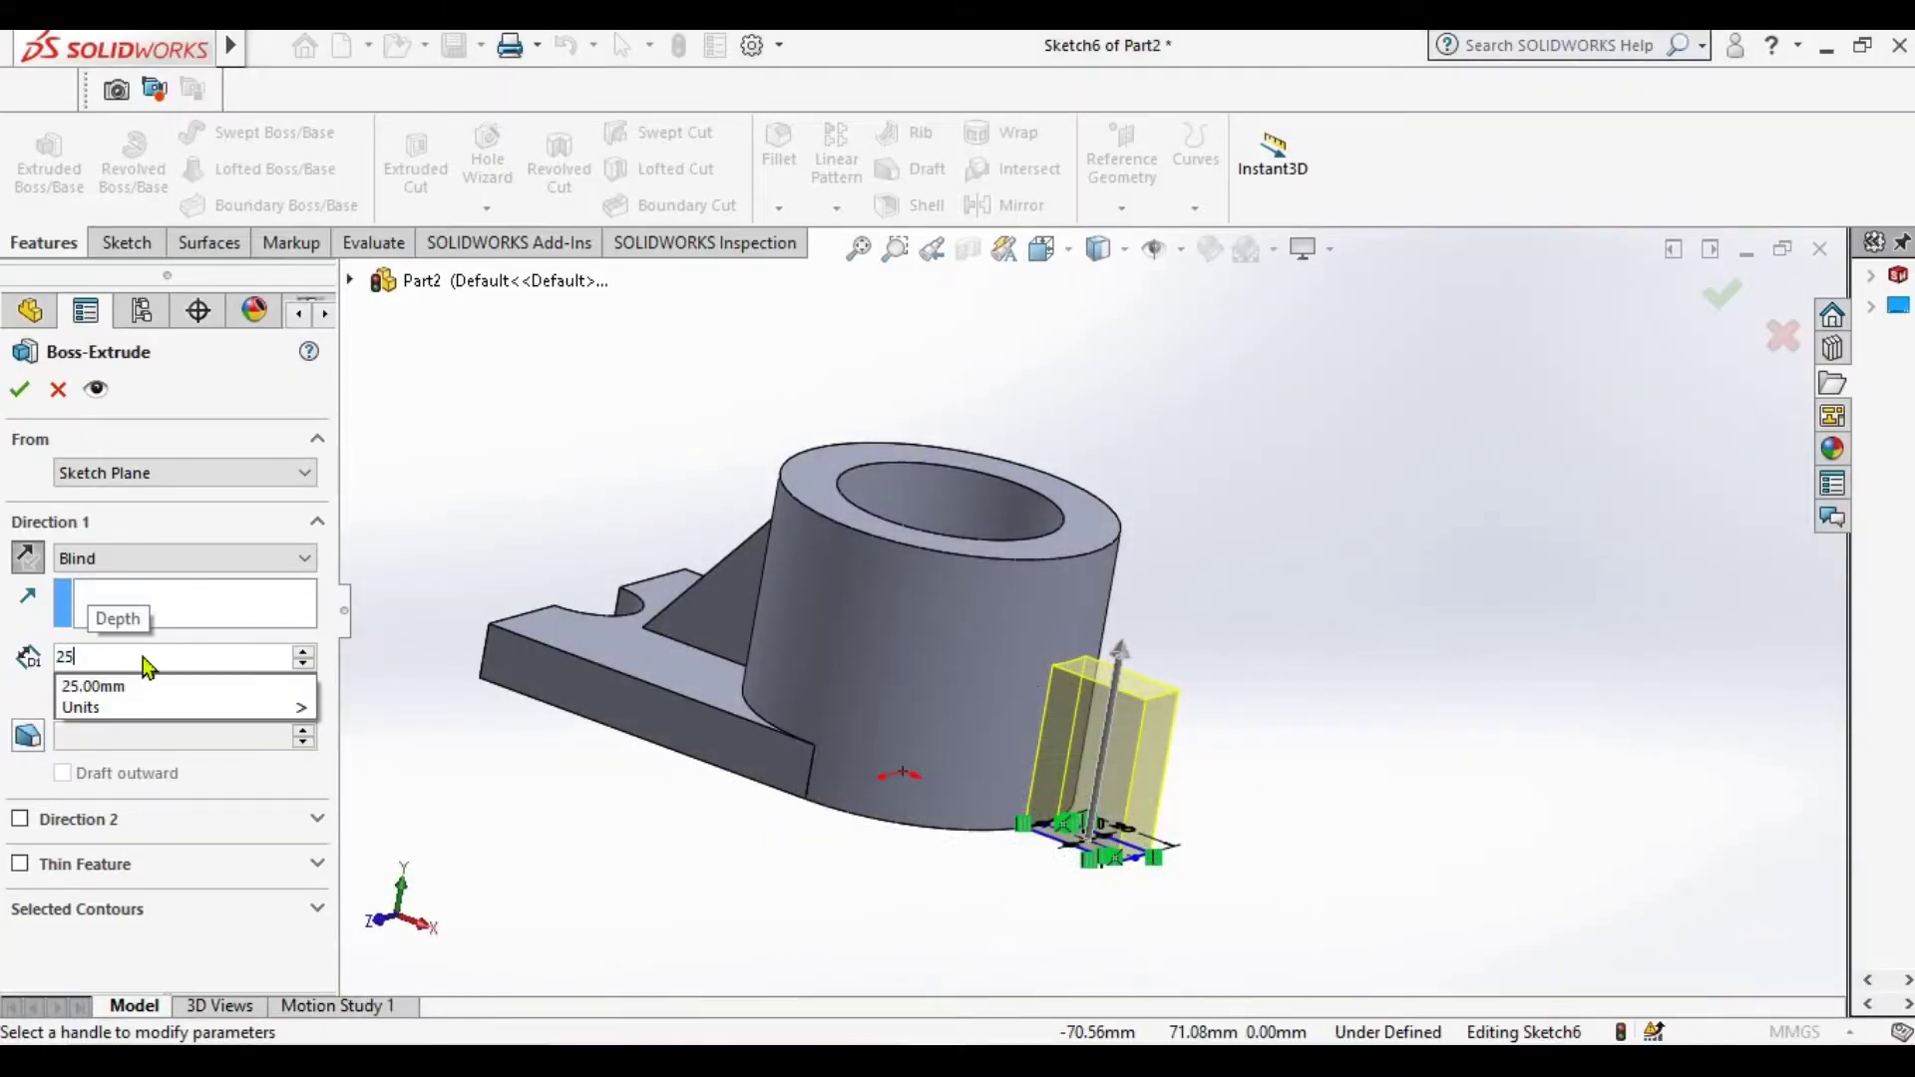
key("Return")
left_click(20, 395)
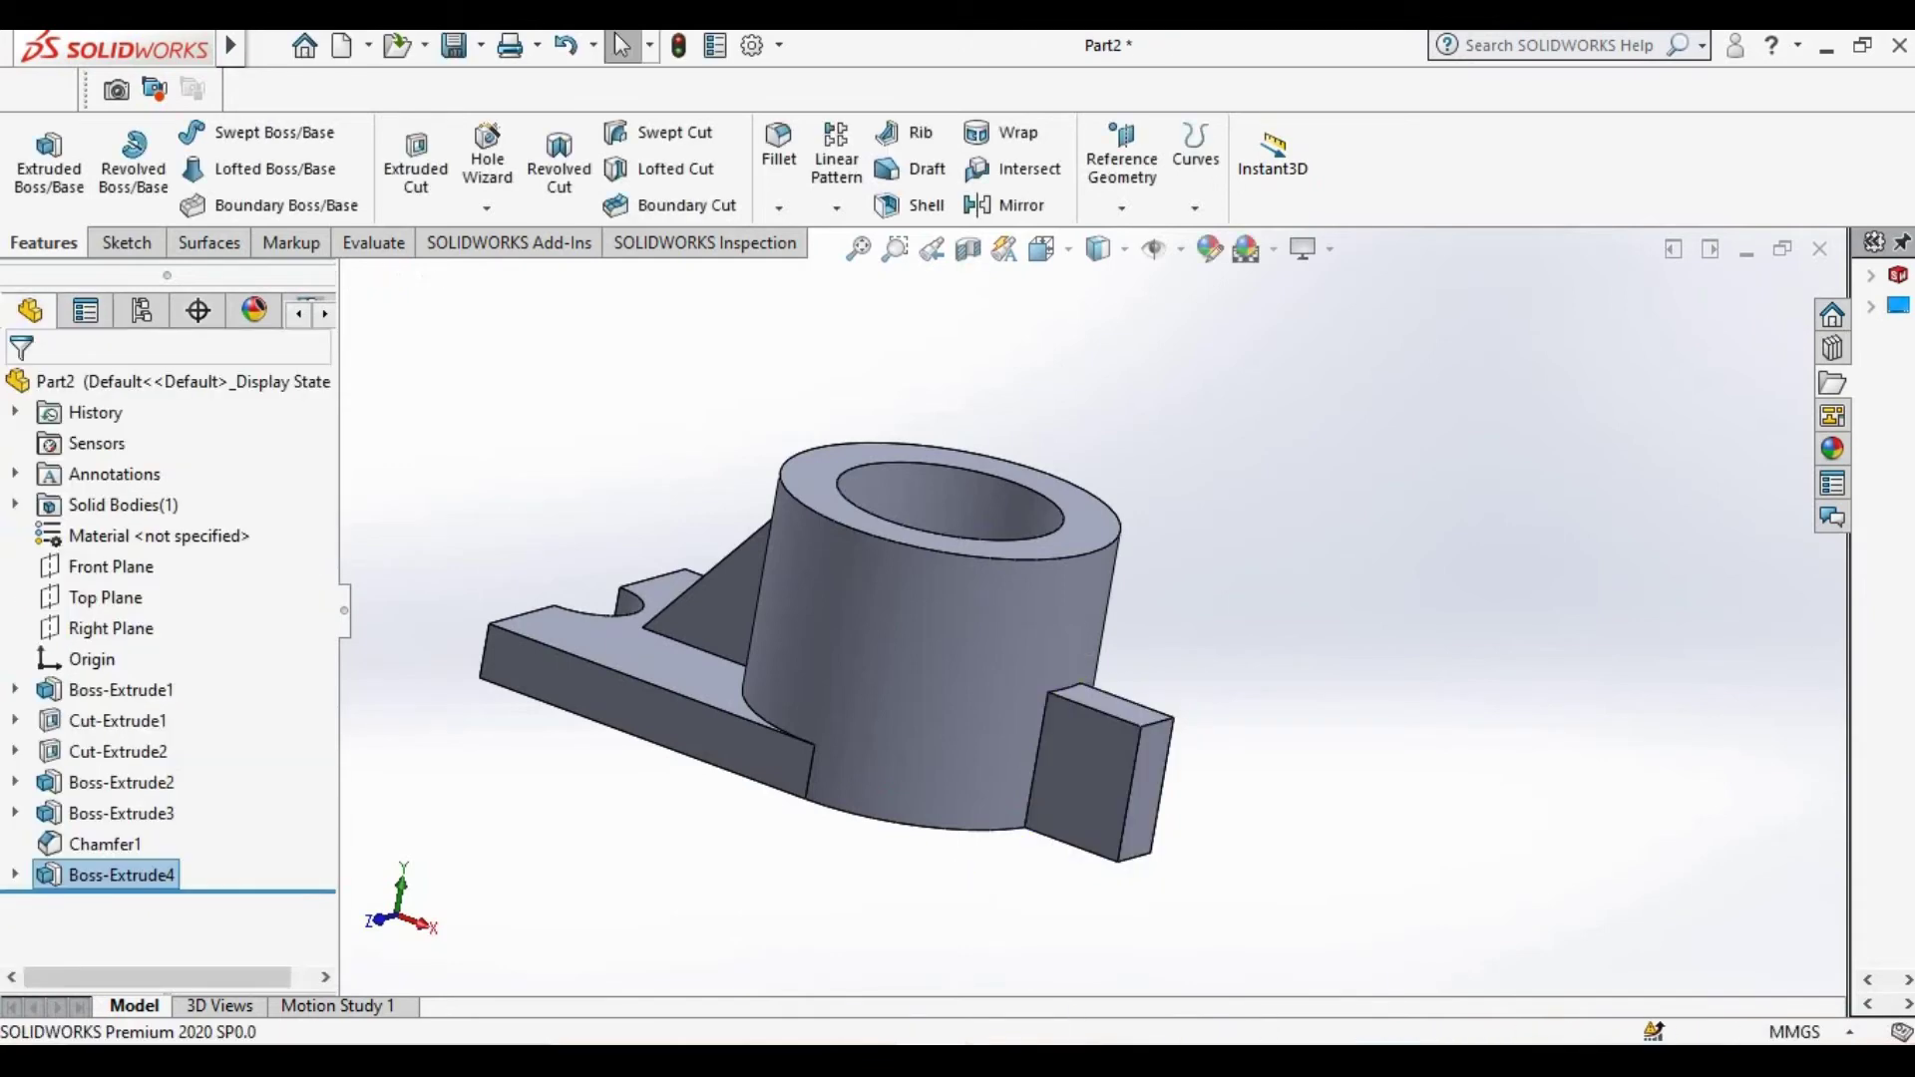
Round the lug's lower outer edge with a 10 mm fillet
key("alt+Tab")
left_click(1230, 739)
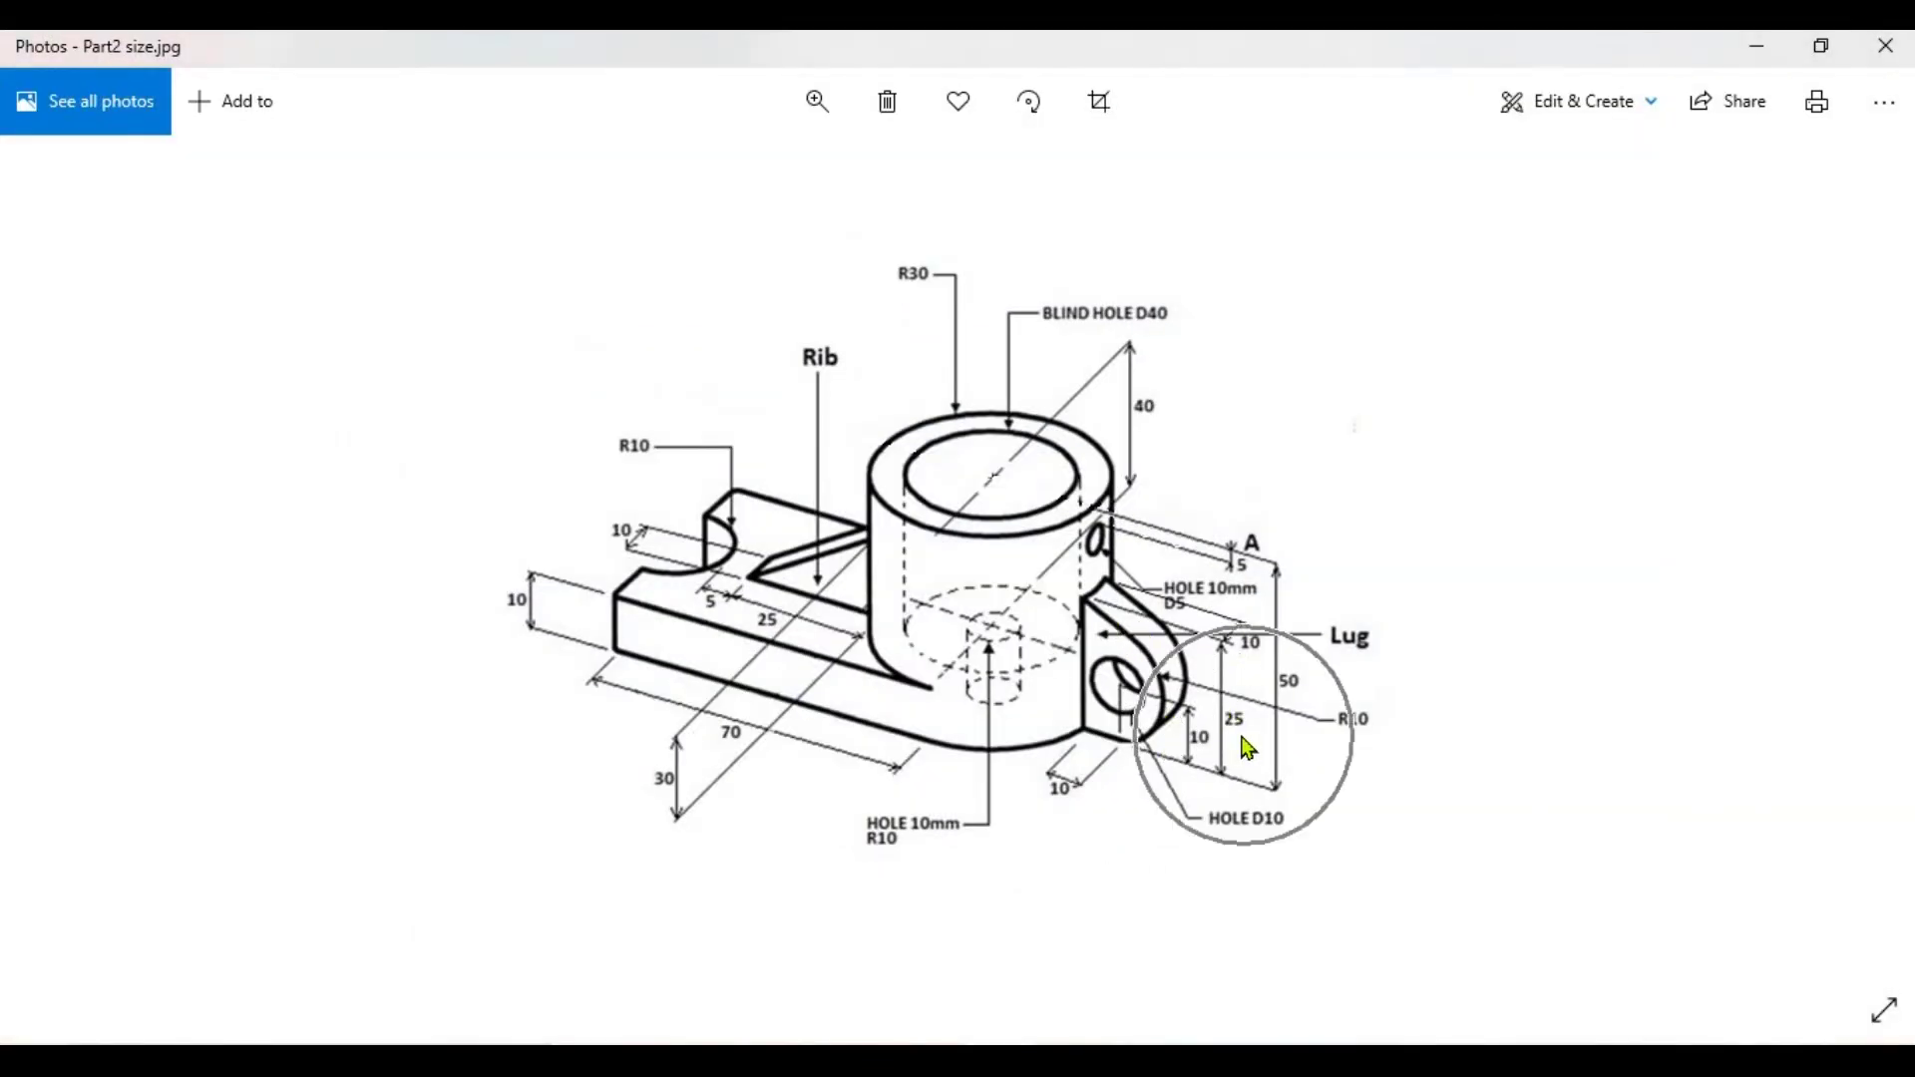
key("alt+Tab")
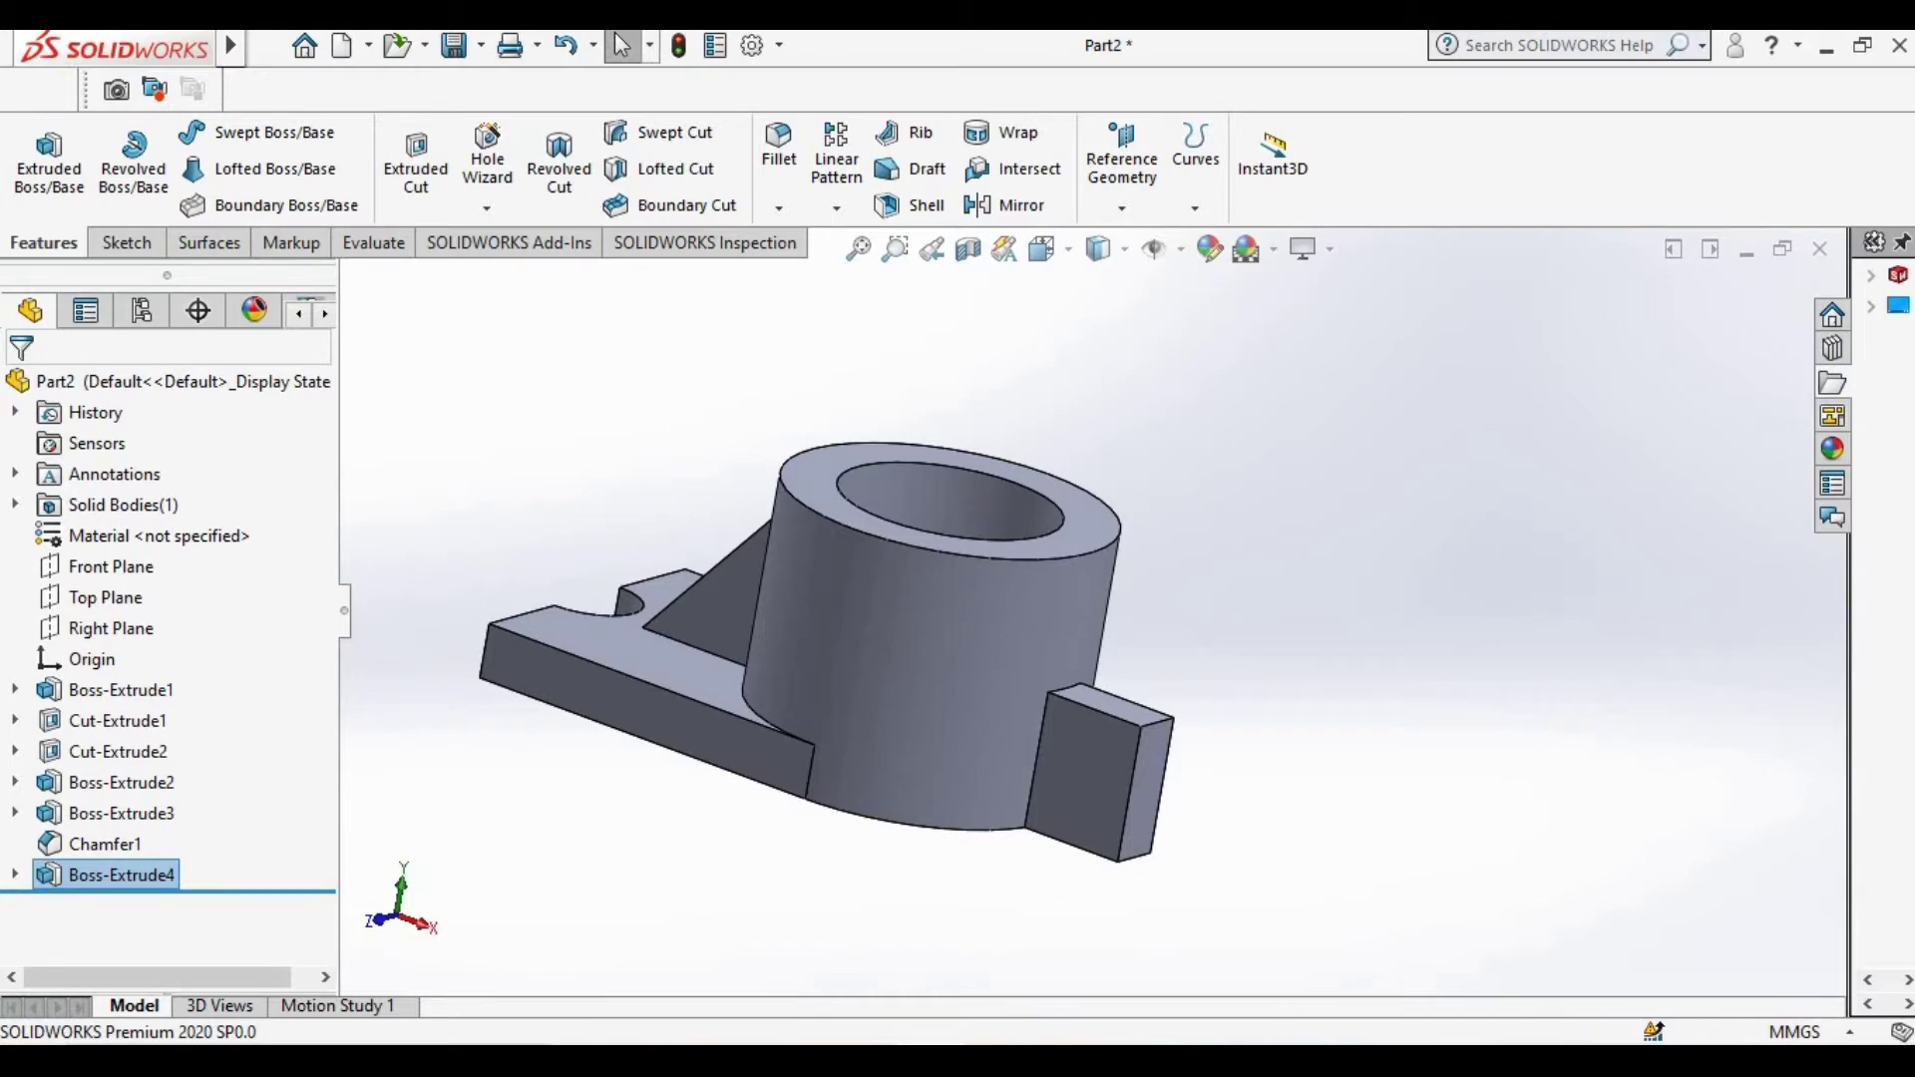
left_click(121, 243)
left_click(56, 244)
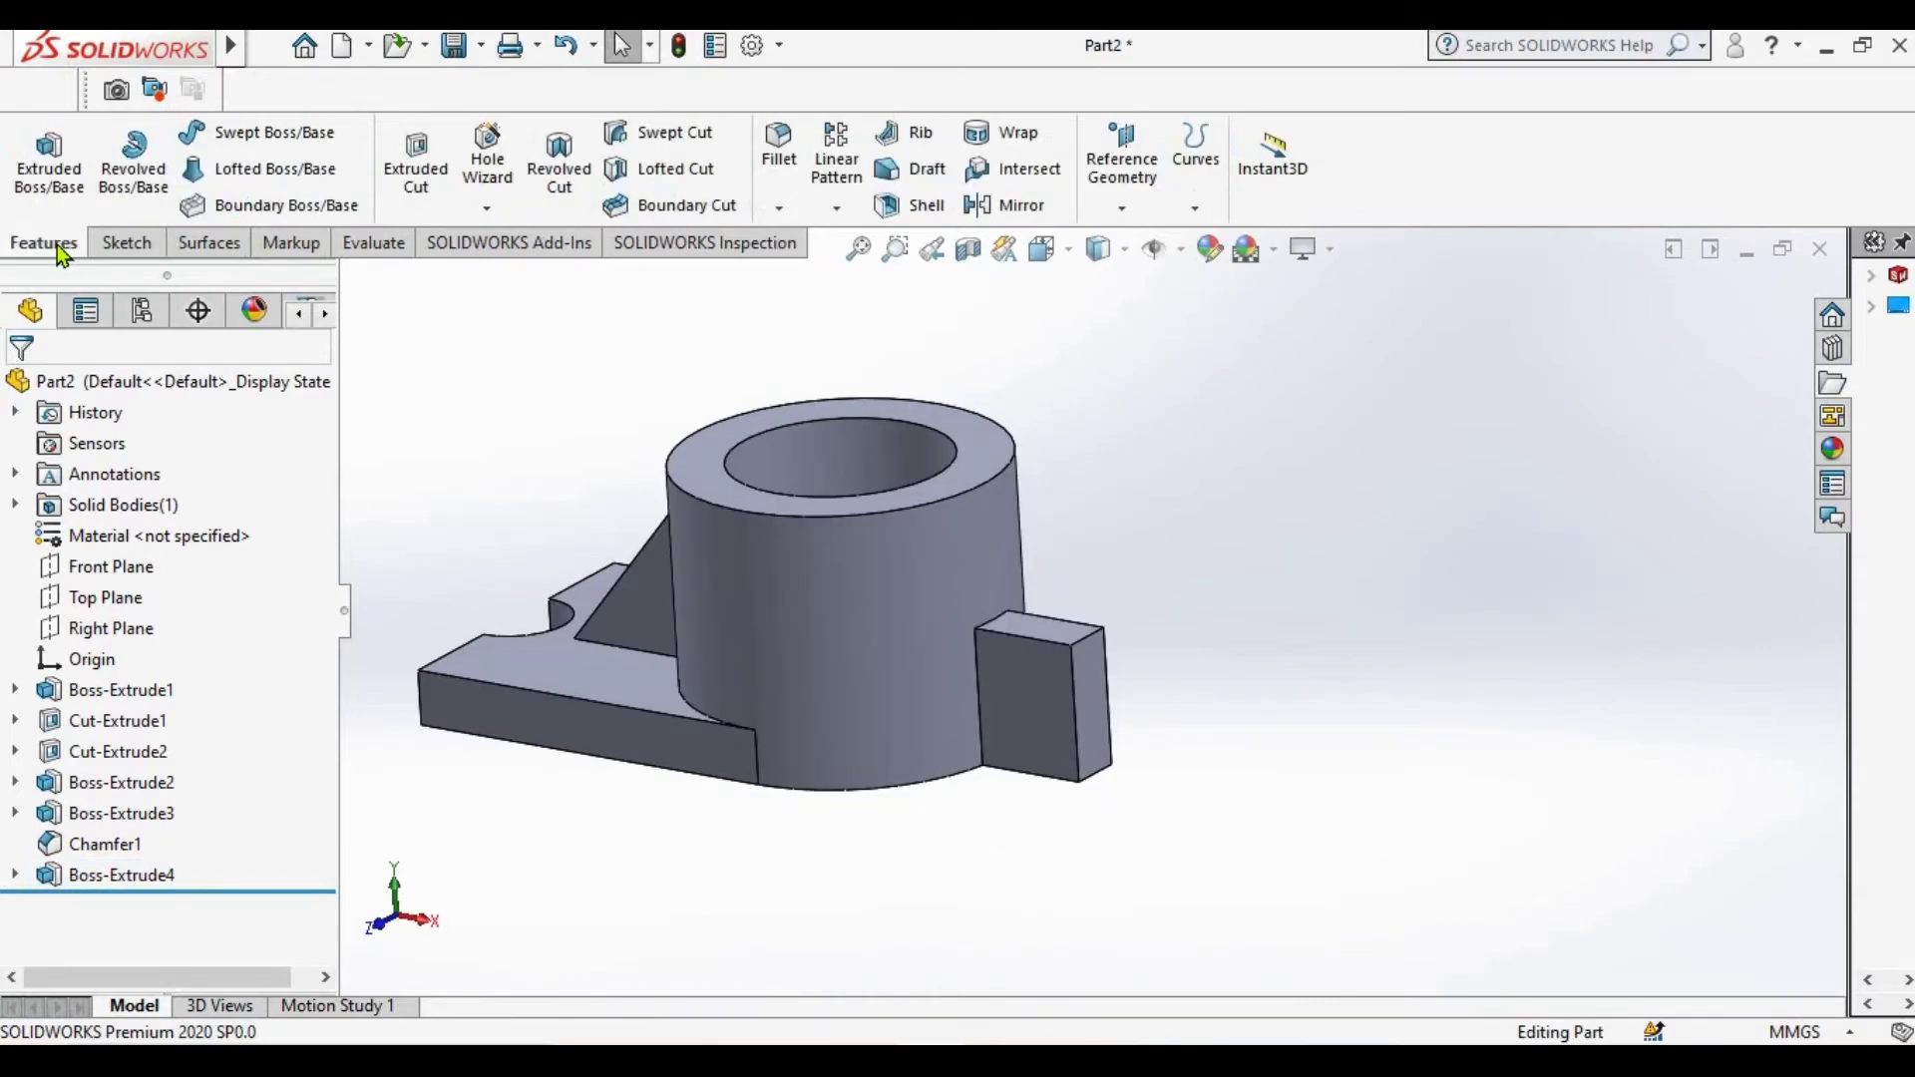
left_click(779, 149)
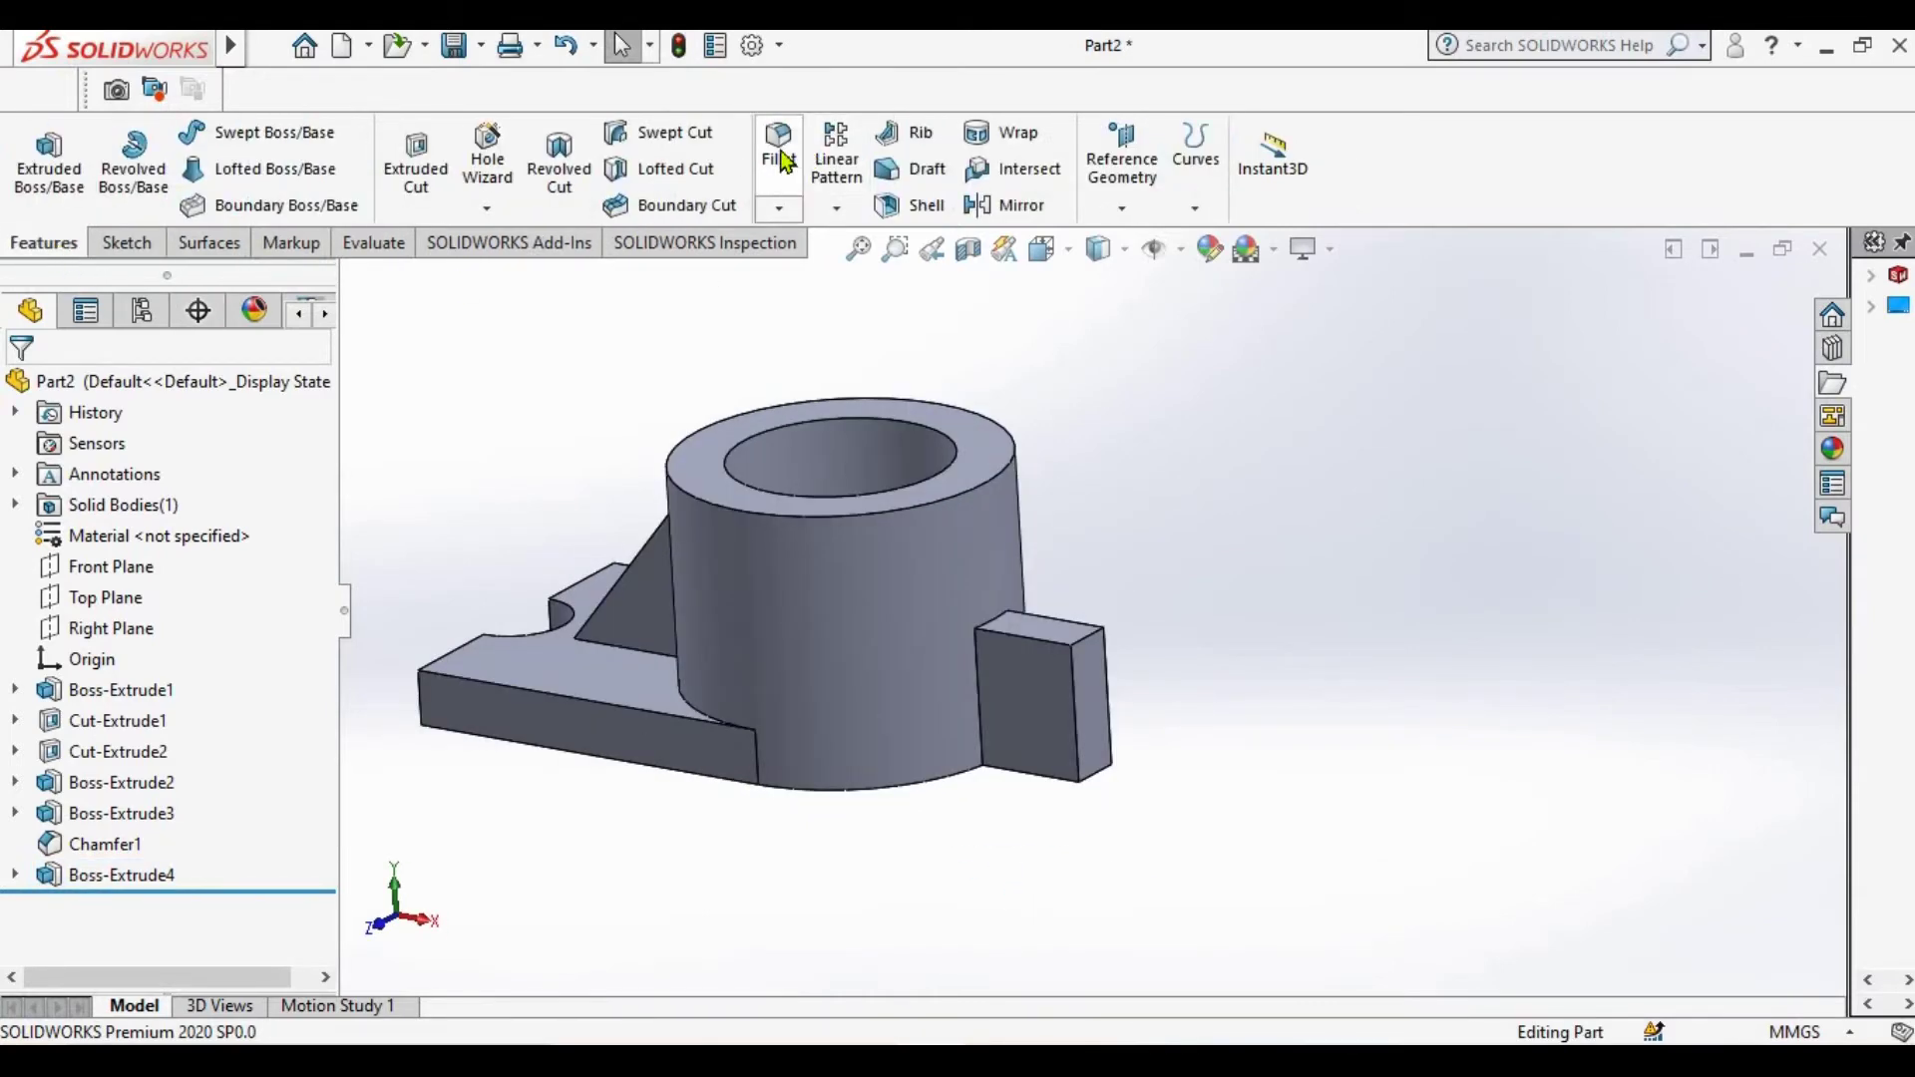
left_click(1110, 763)
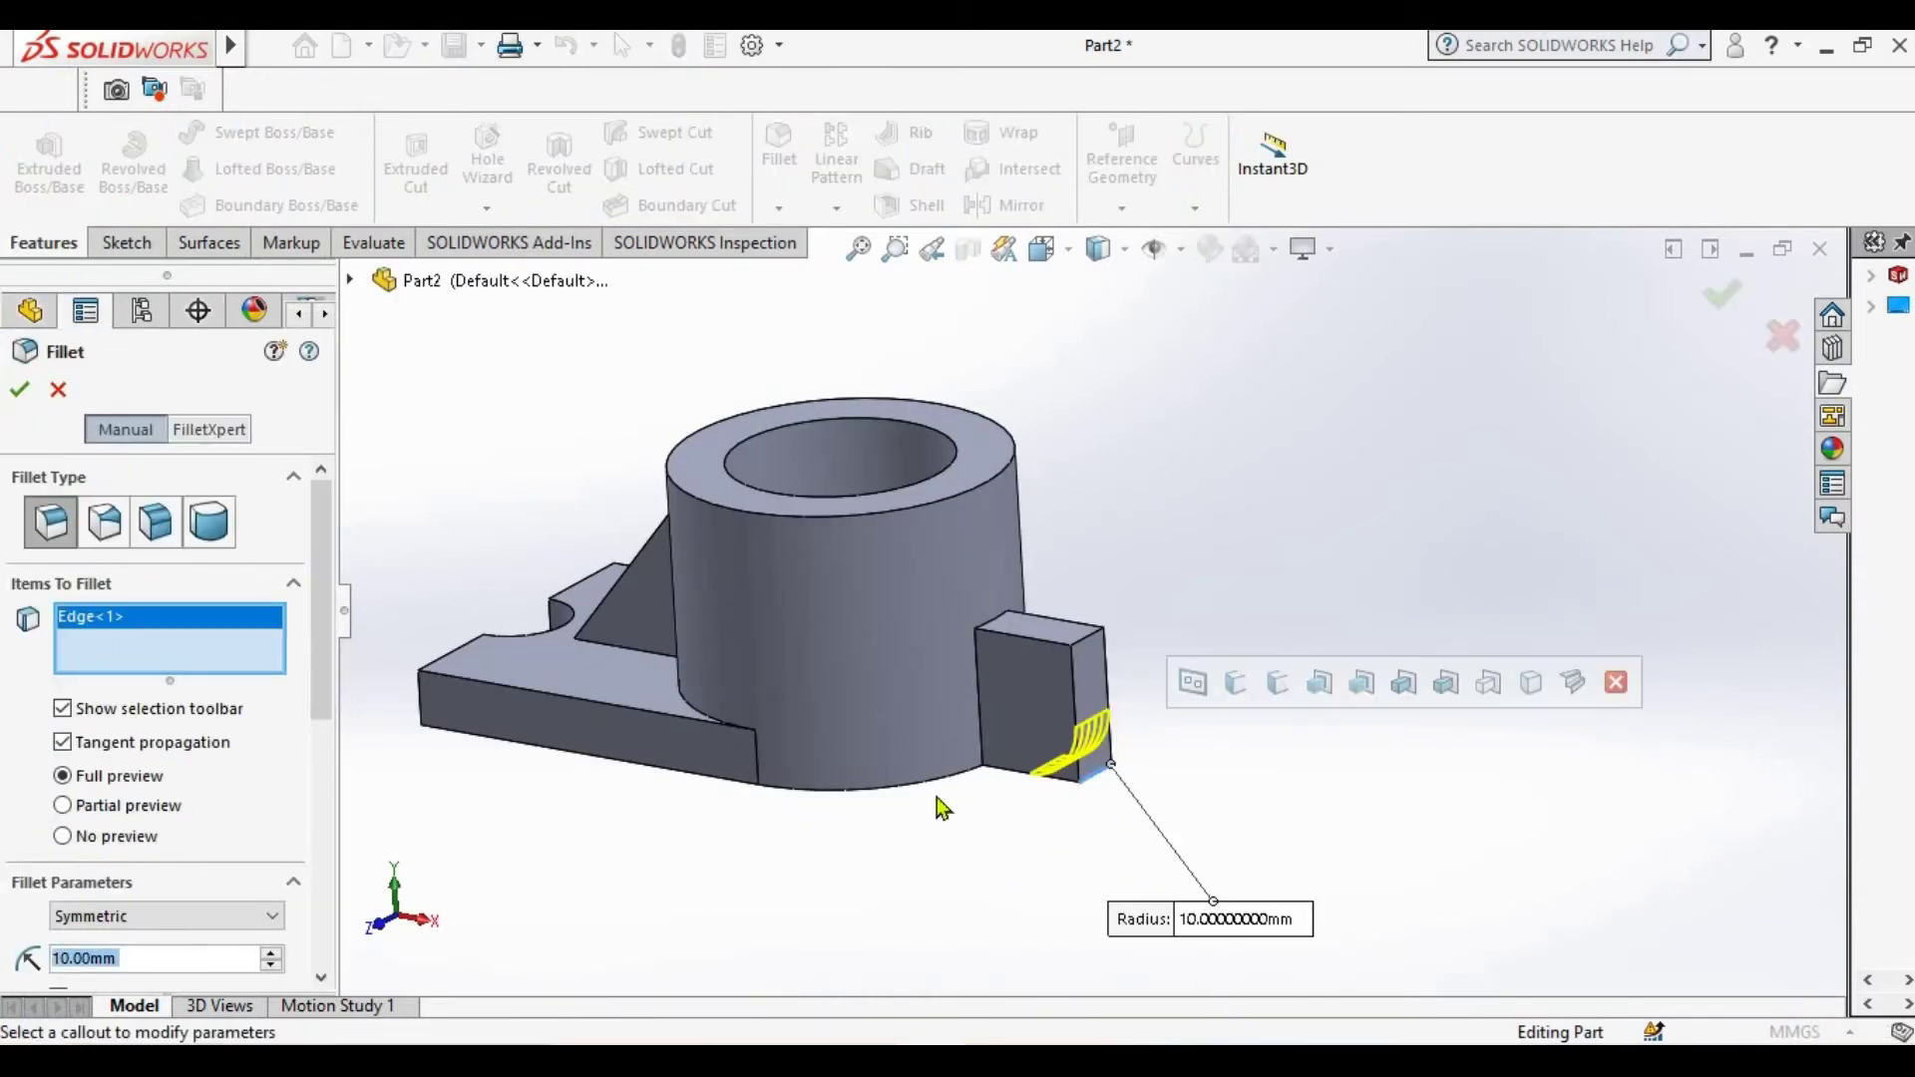
left_click(21, 391)
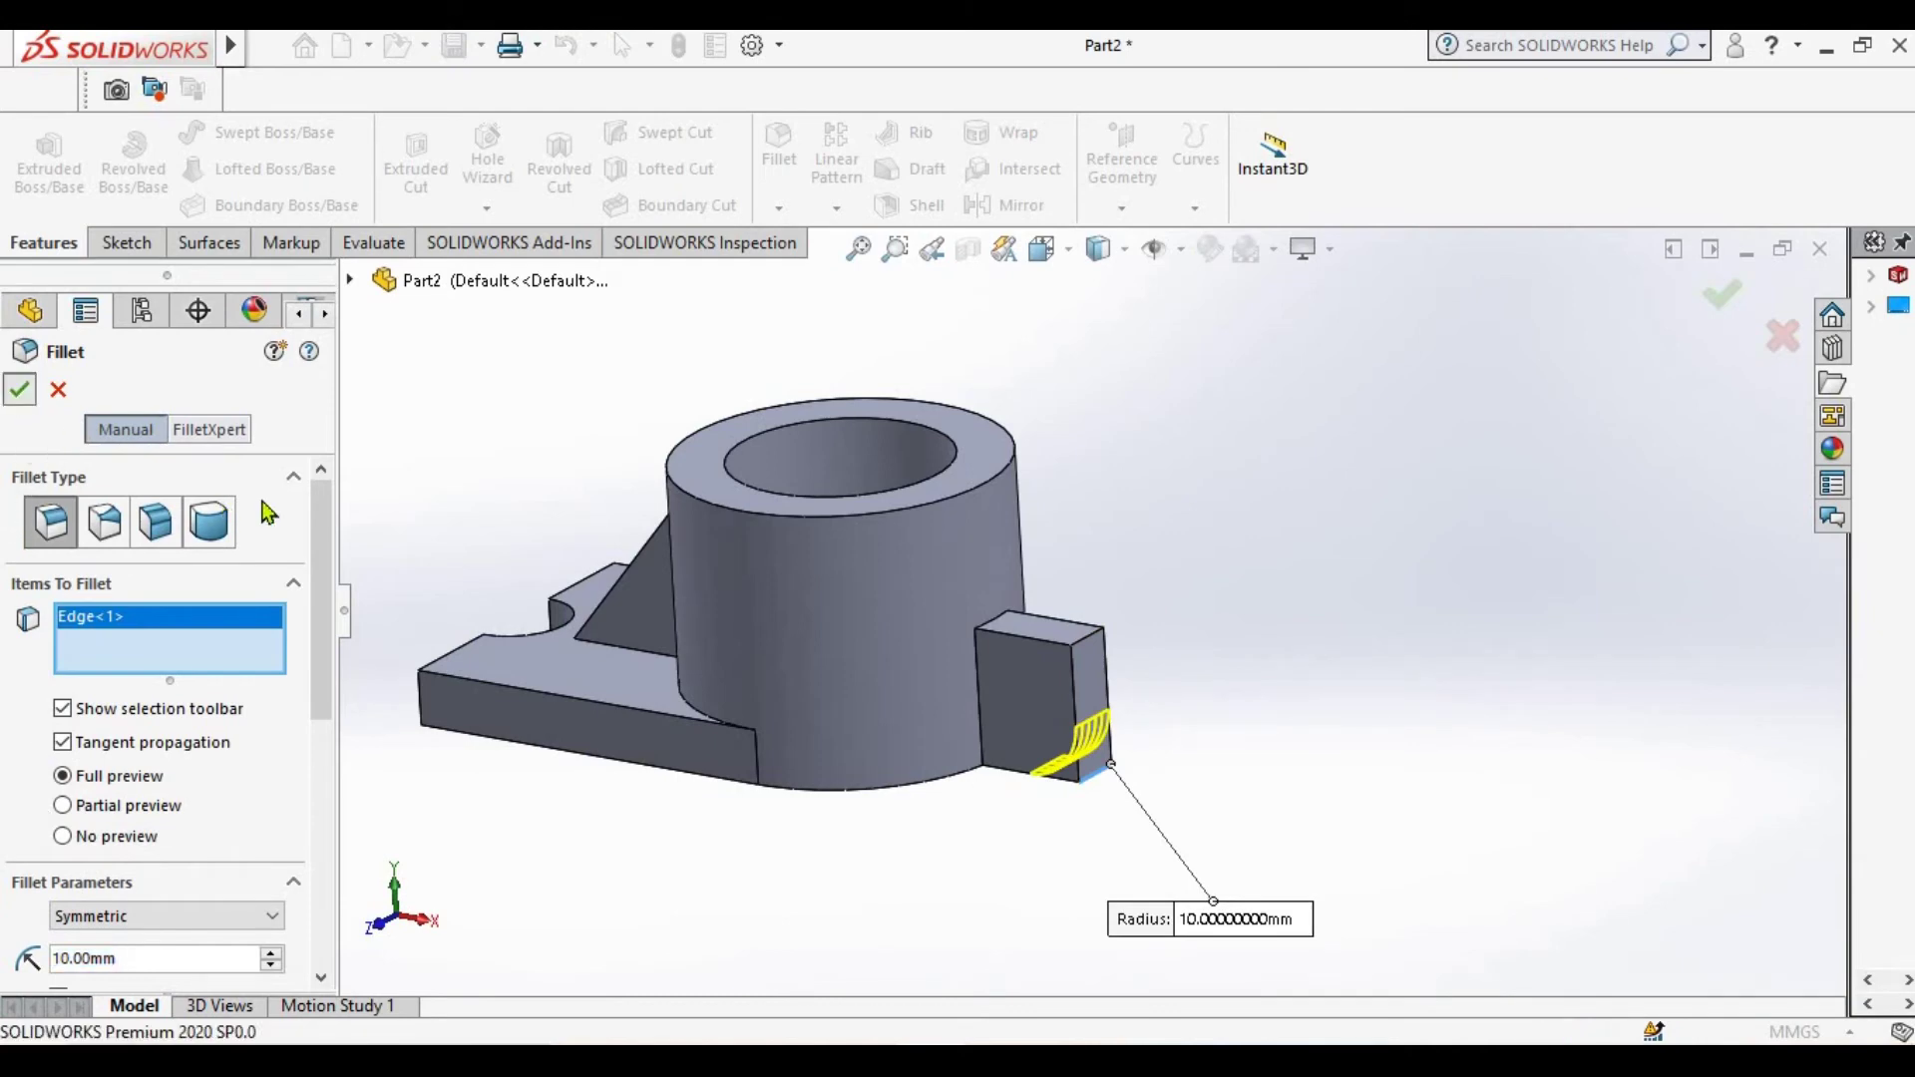
Start a new sketch on the lug's face
left_click(137, 245)
left_click(40, 159)
left_click(1032, 718)
Draw an R10 circle in Sketch8, centred on the lug's filleted corner
left_click(130, 950)
left_click(195, 923)
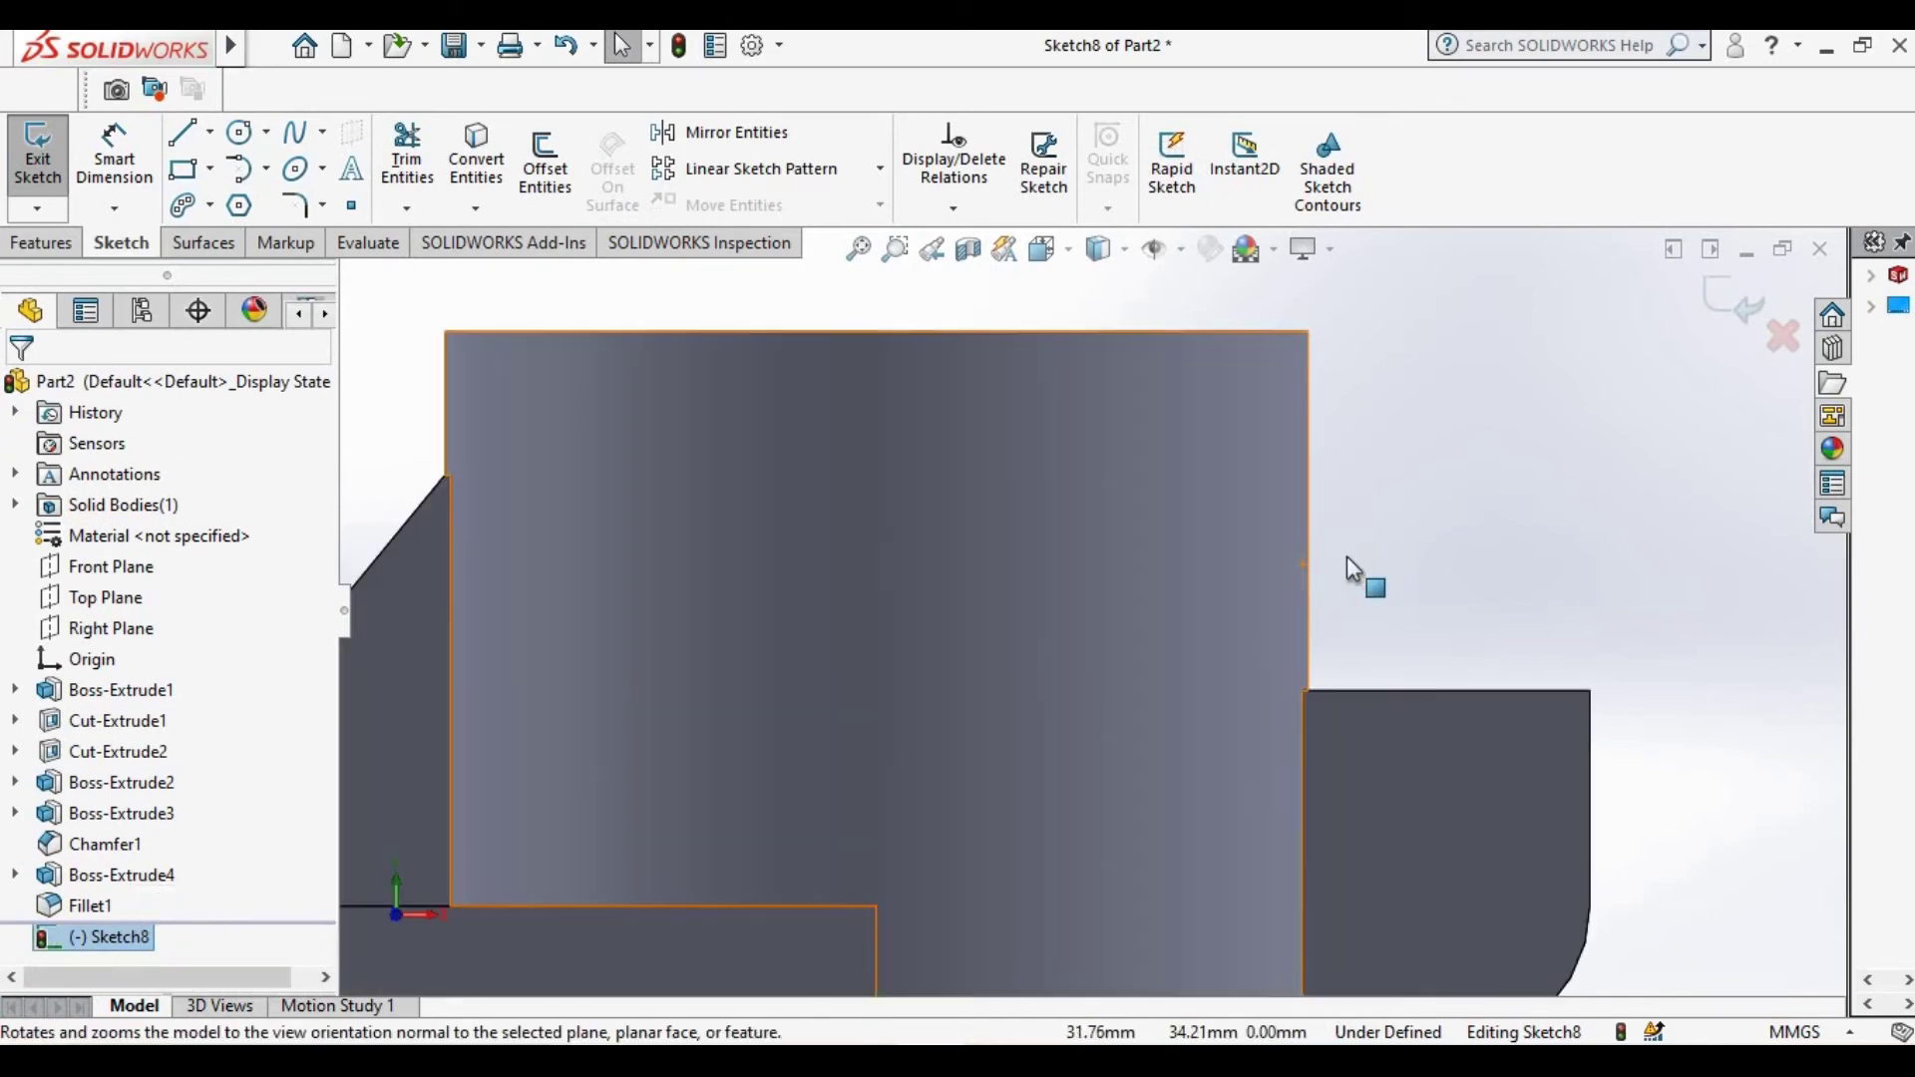
scroll(1277, 658, "up", 3)
scroll(1199, 769, "down", 2)
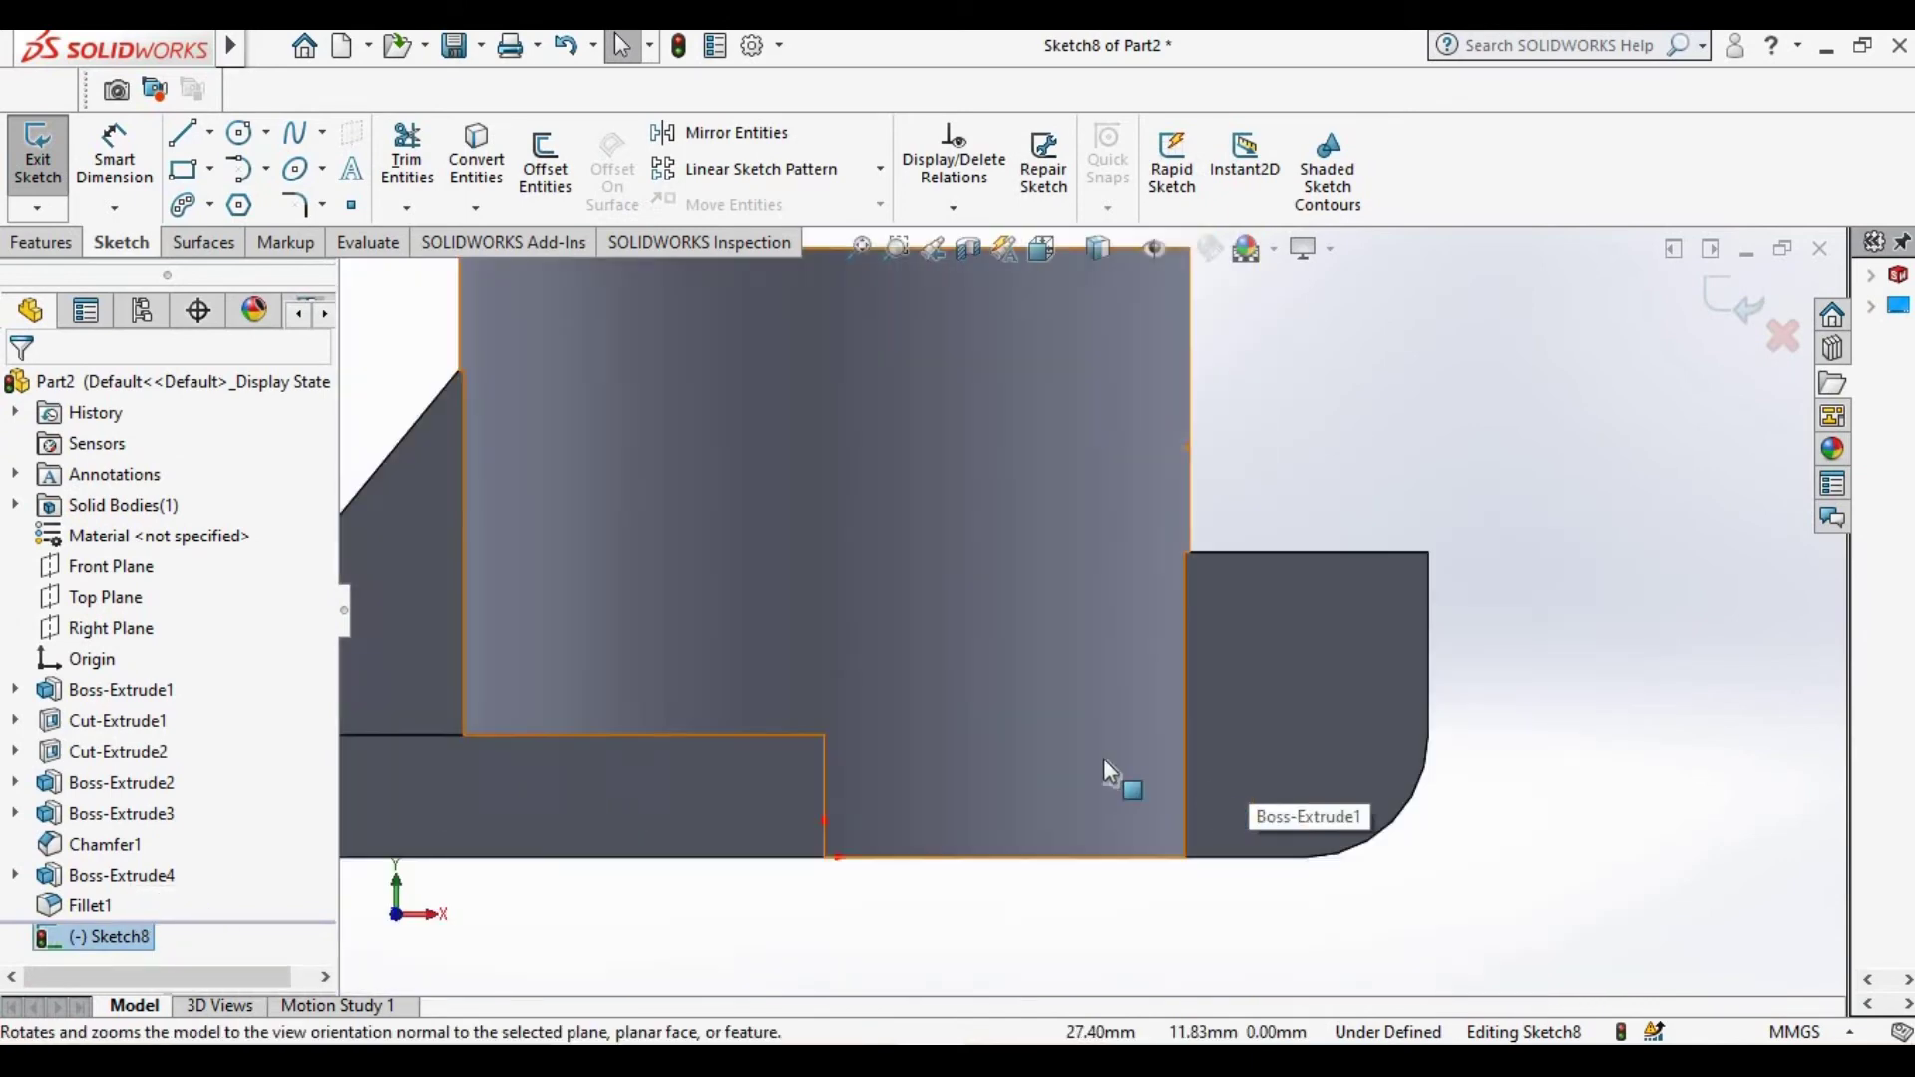
left_click(239, 132)
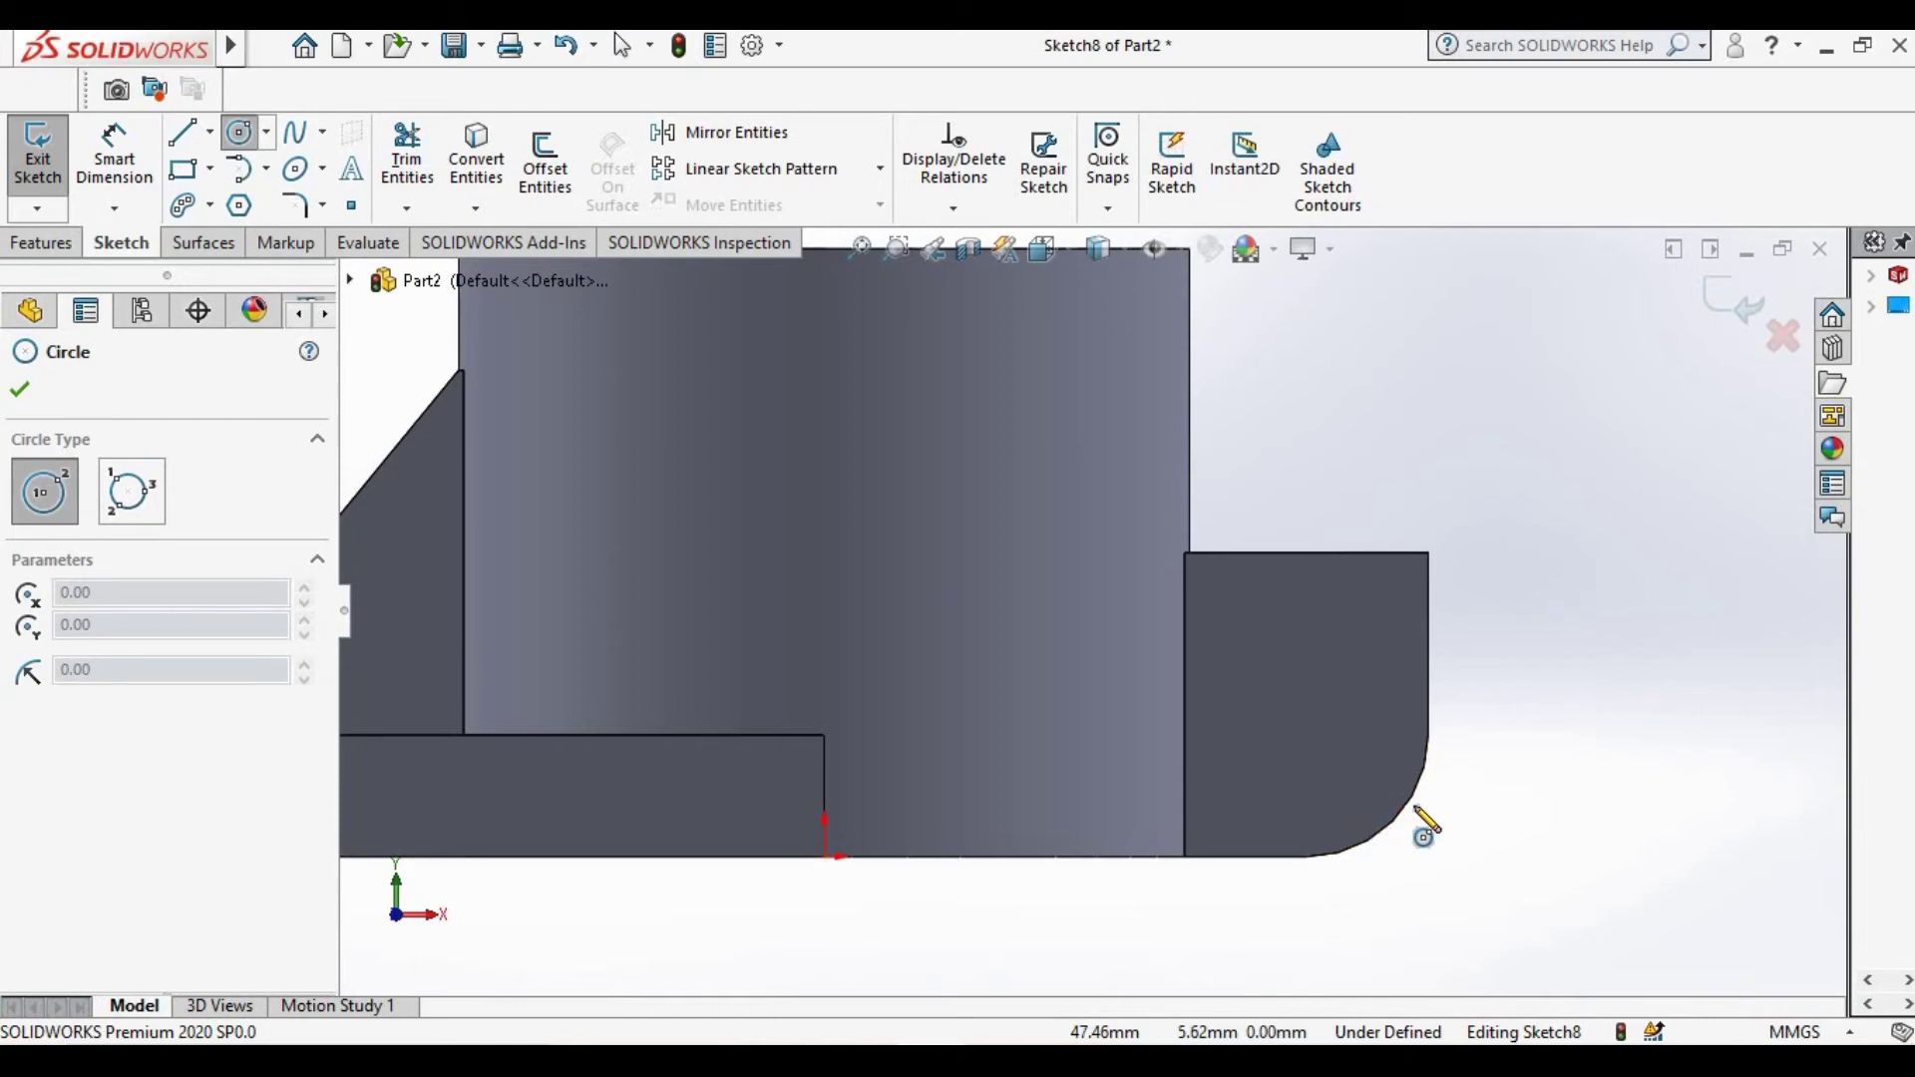
left_click(1307, 735)
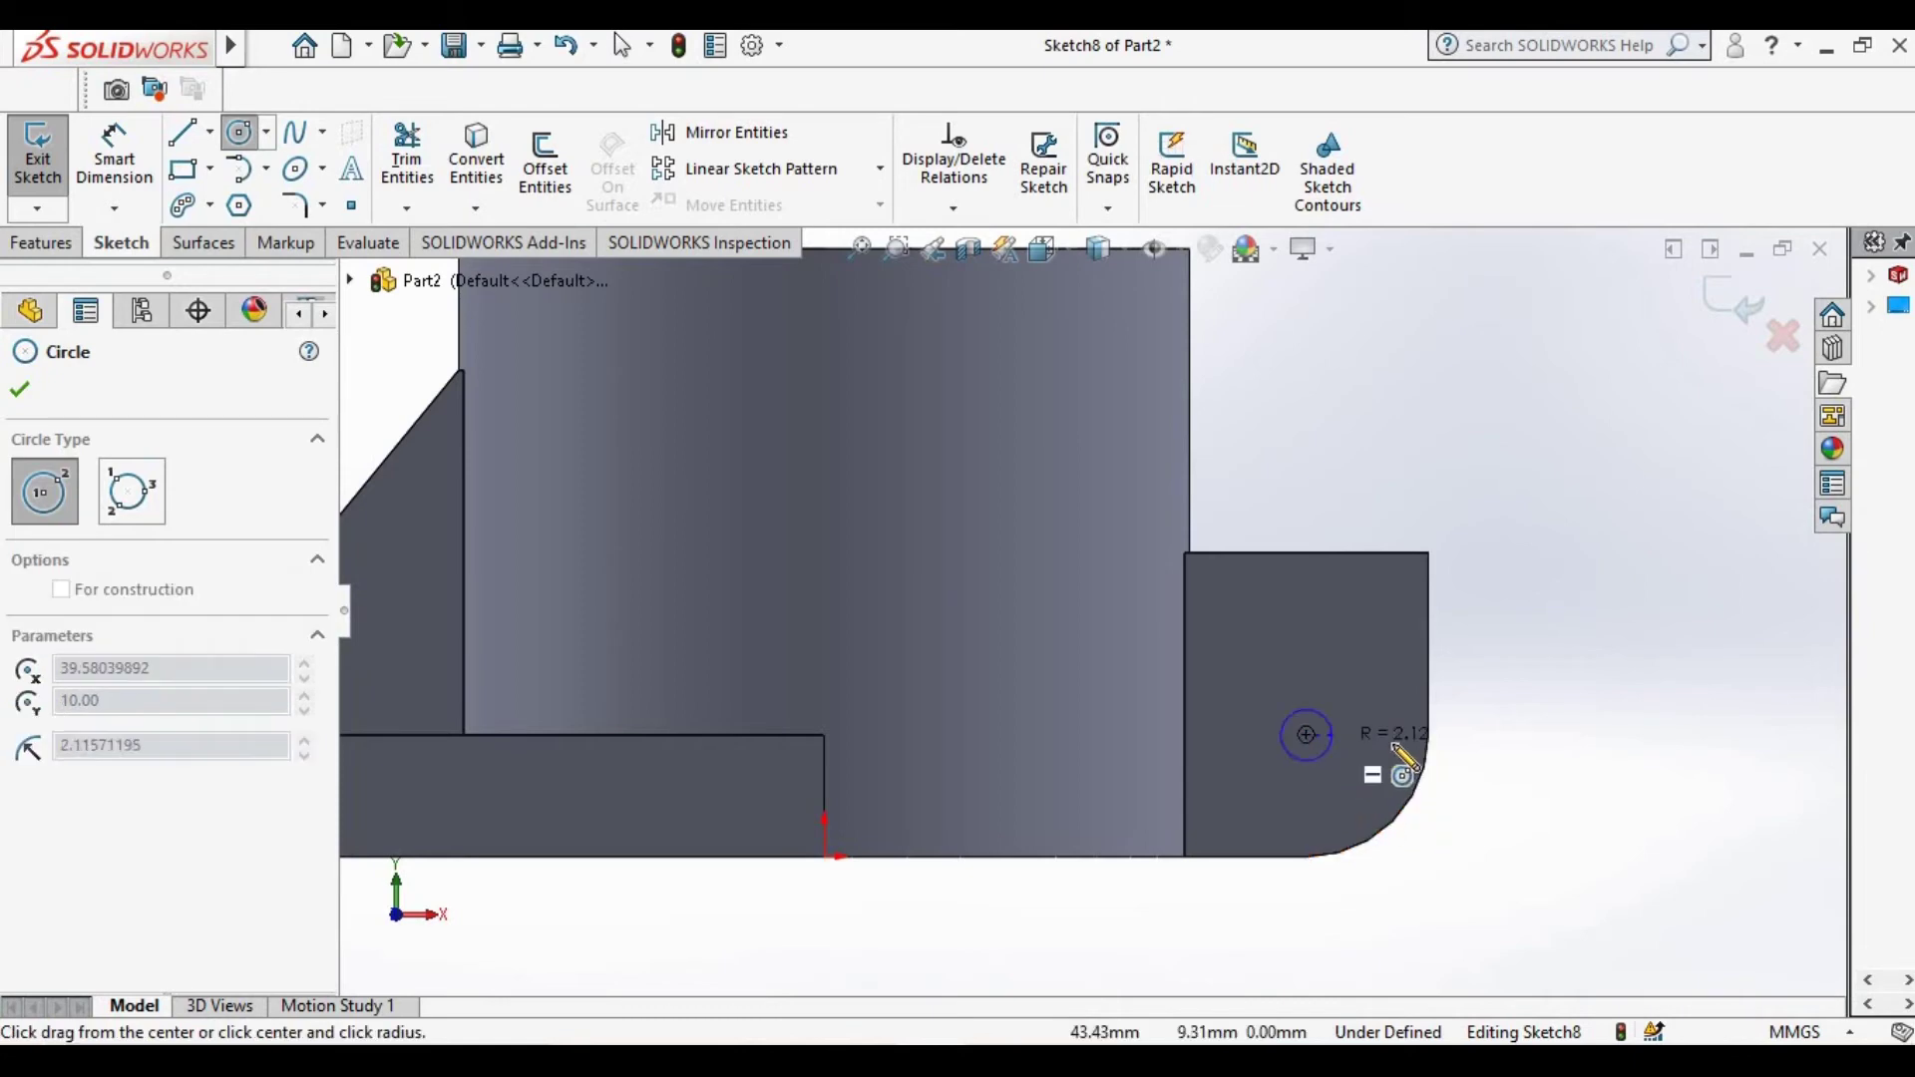
left_click(1429, 735)
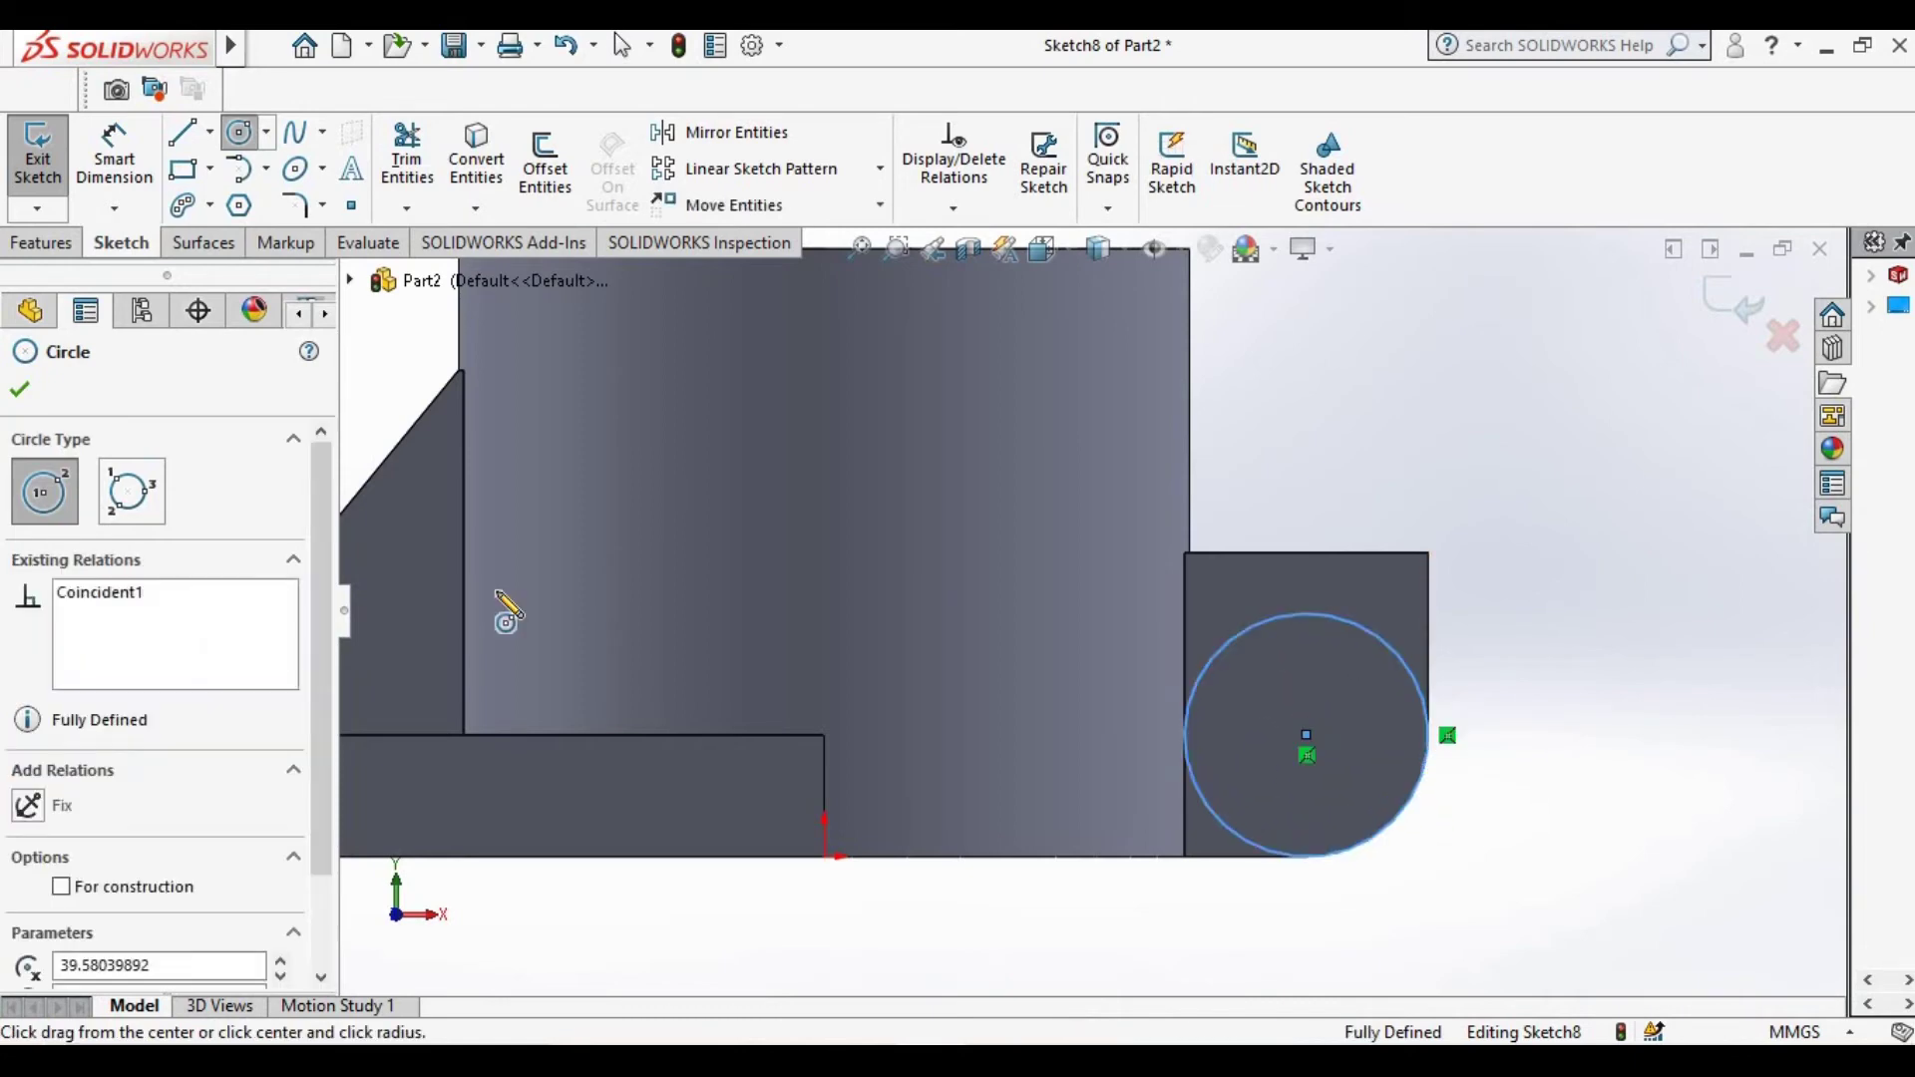
left_click(621, 45)
key("alt+Tab")
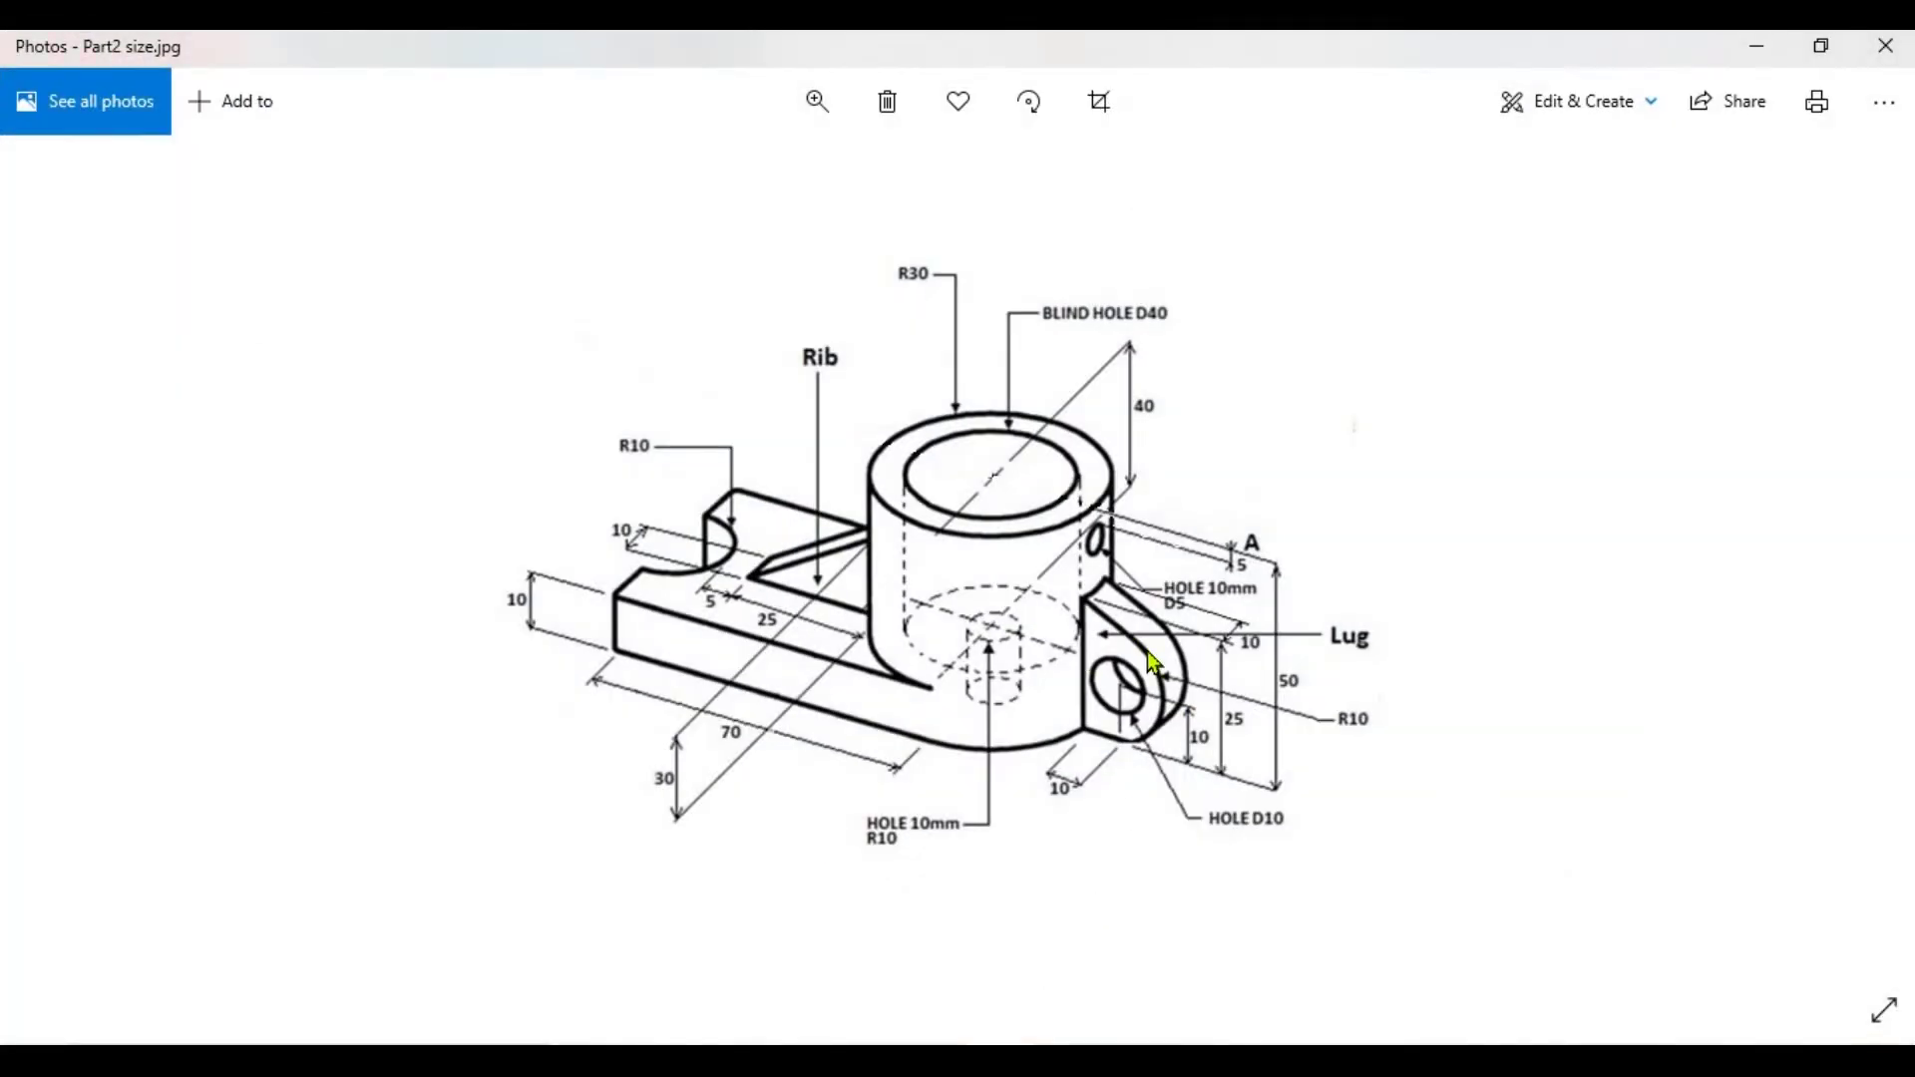
key("alt+Tab")
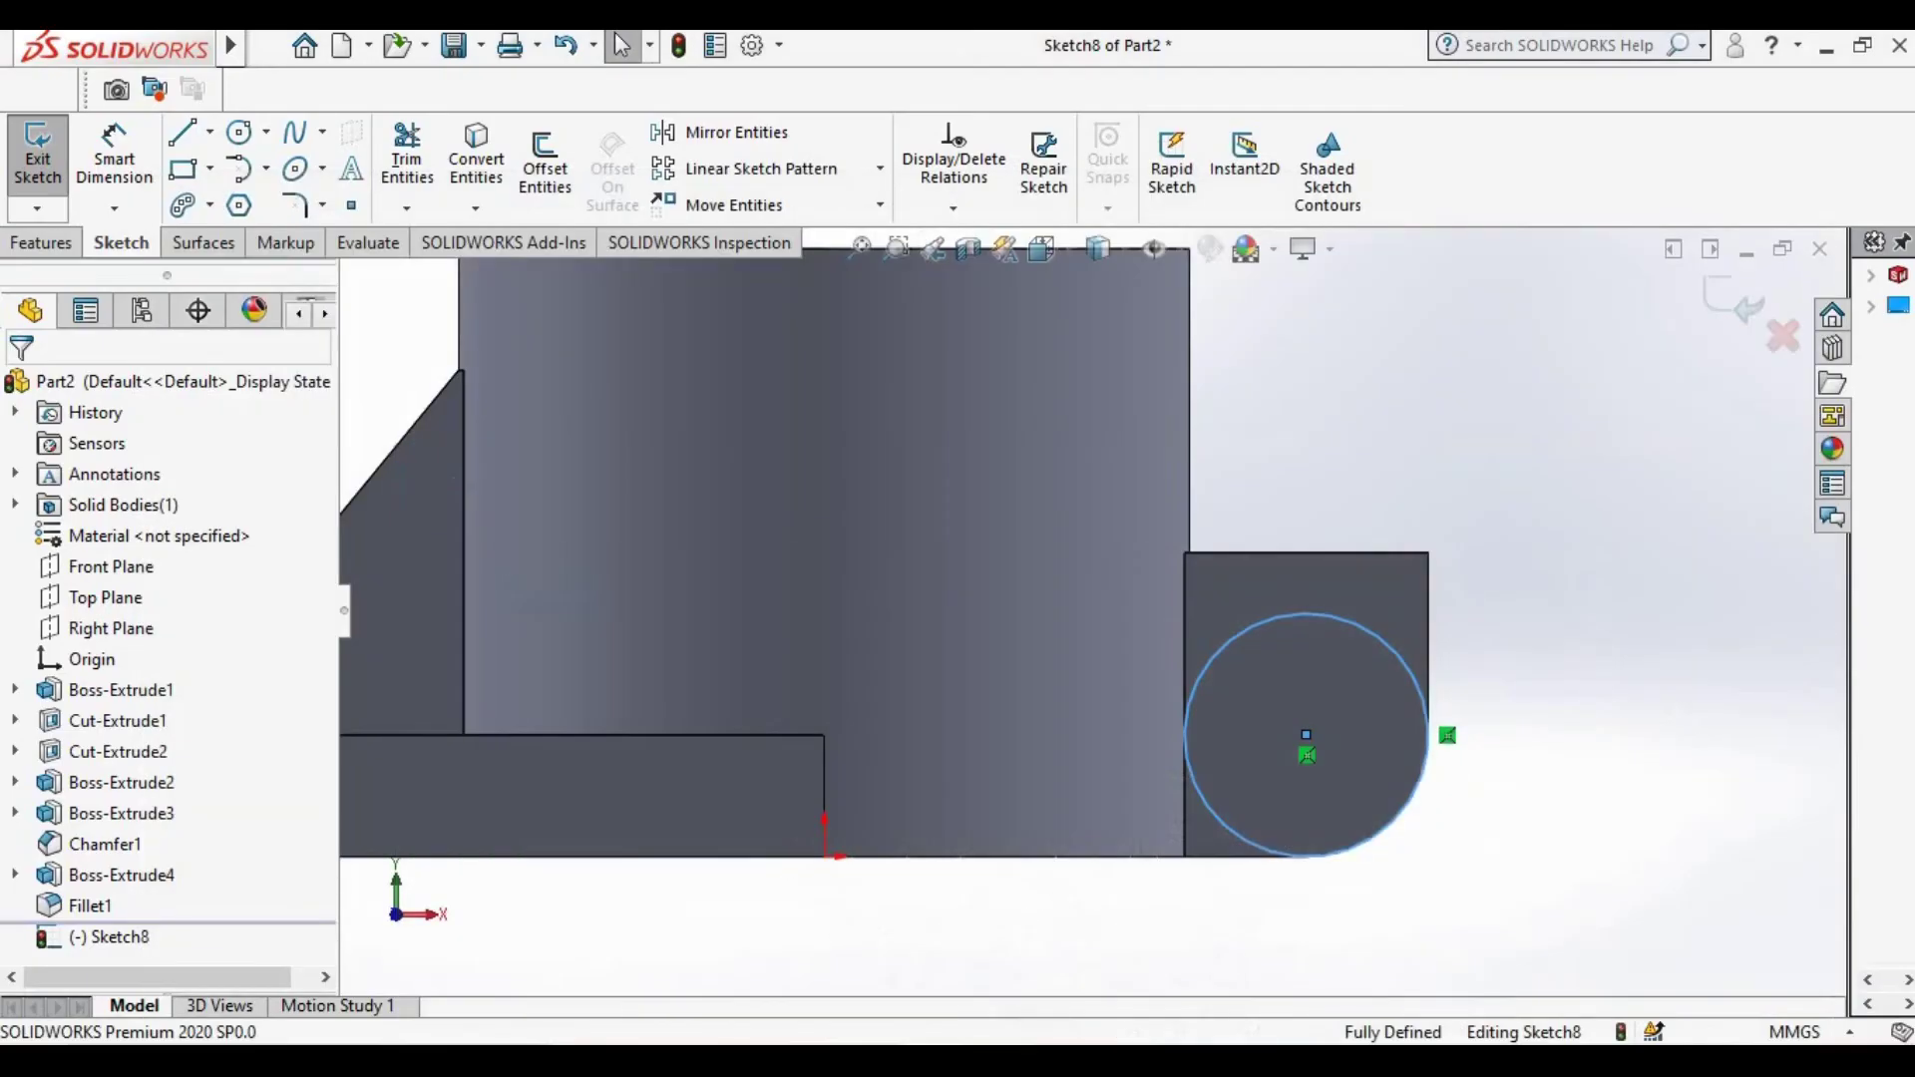
key("l")
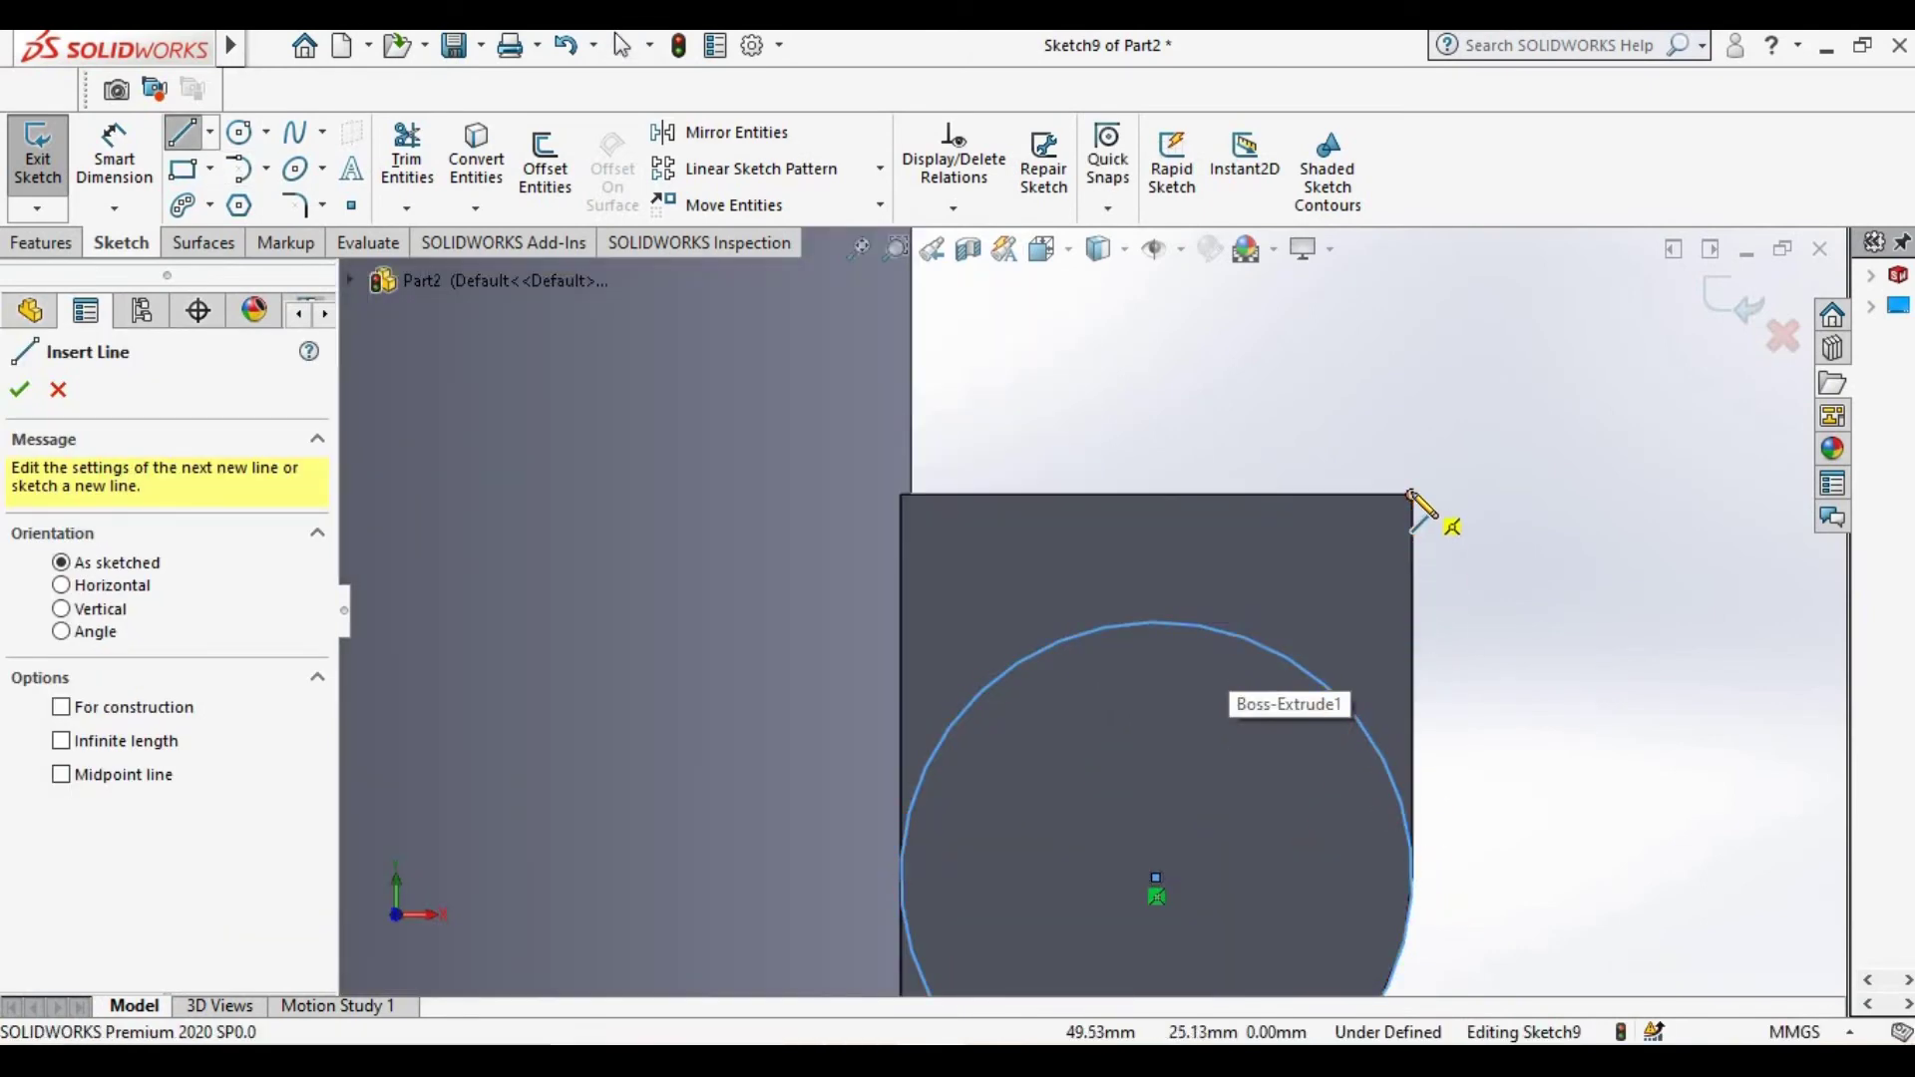
Draw a vertical line down to the circle and the lug's top edge line
left_click(1409, 494)
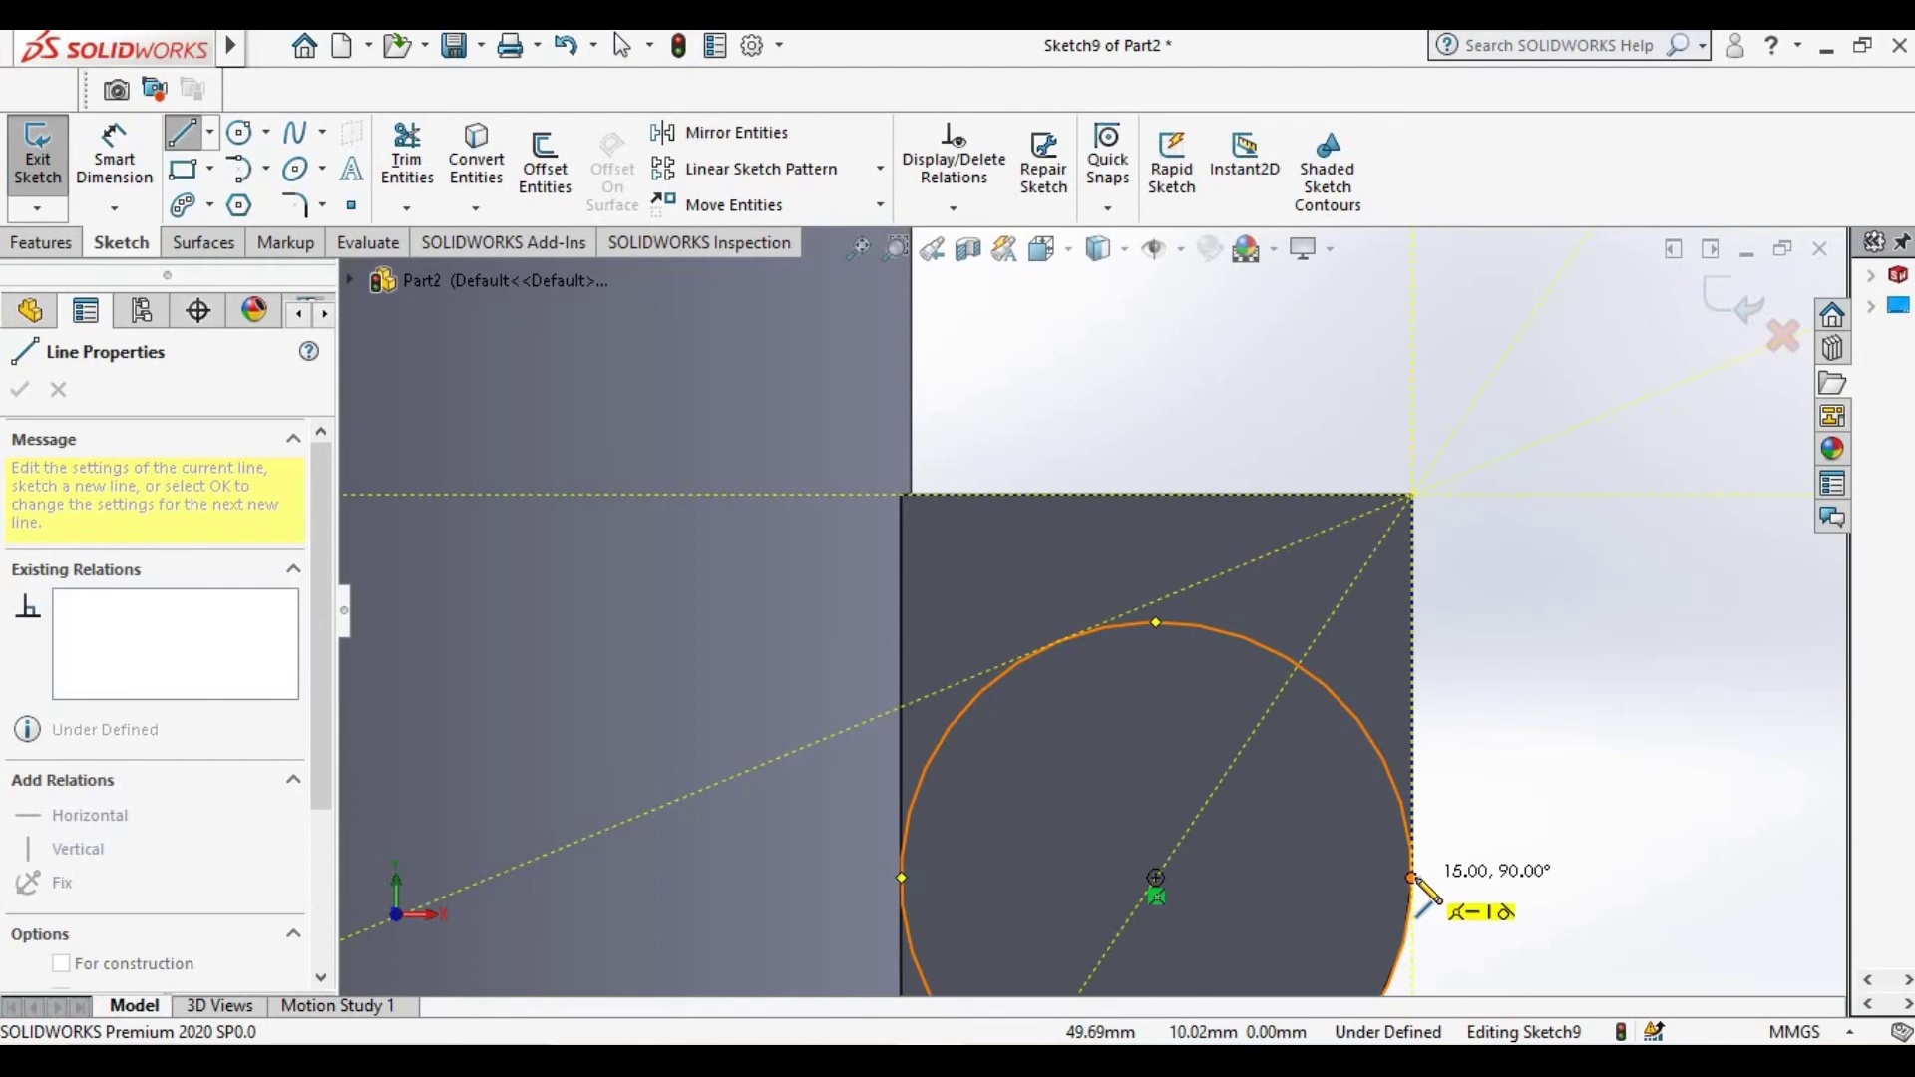
left_click(1412, 877)
key("Escape")
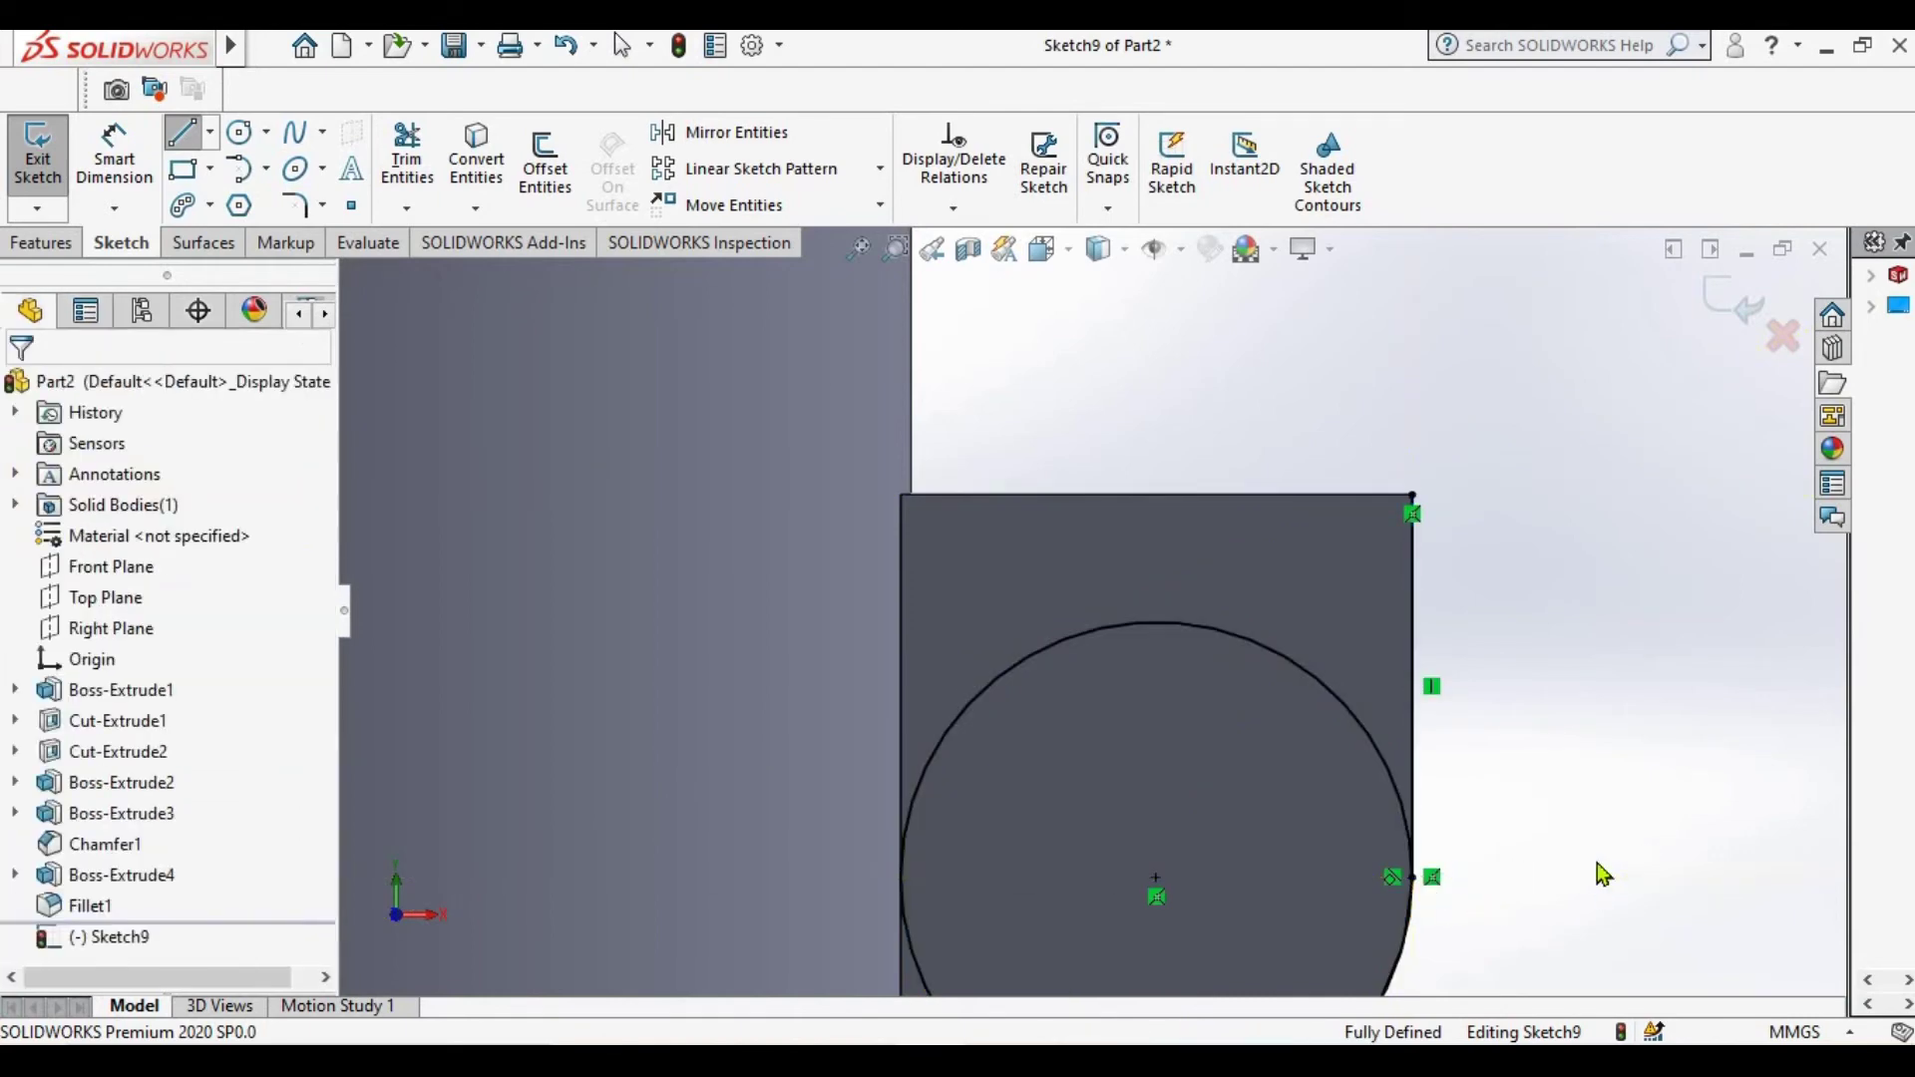
left_click(182, 132)
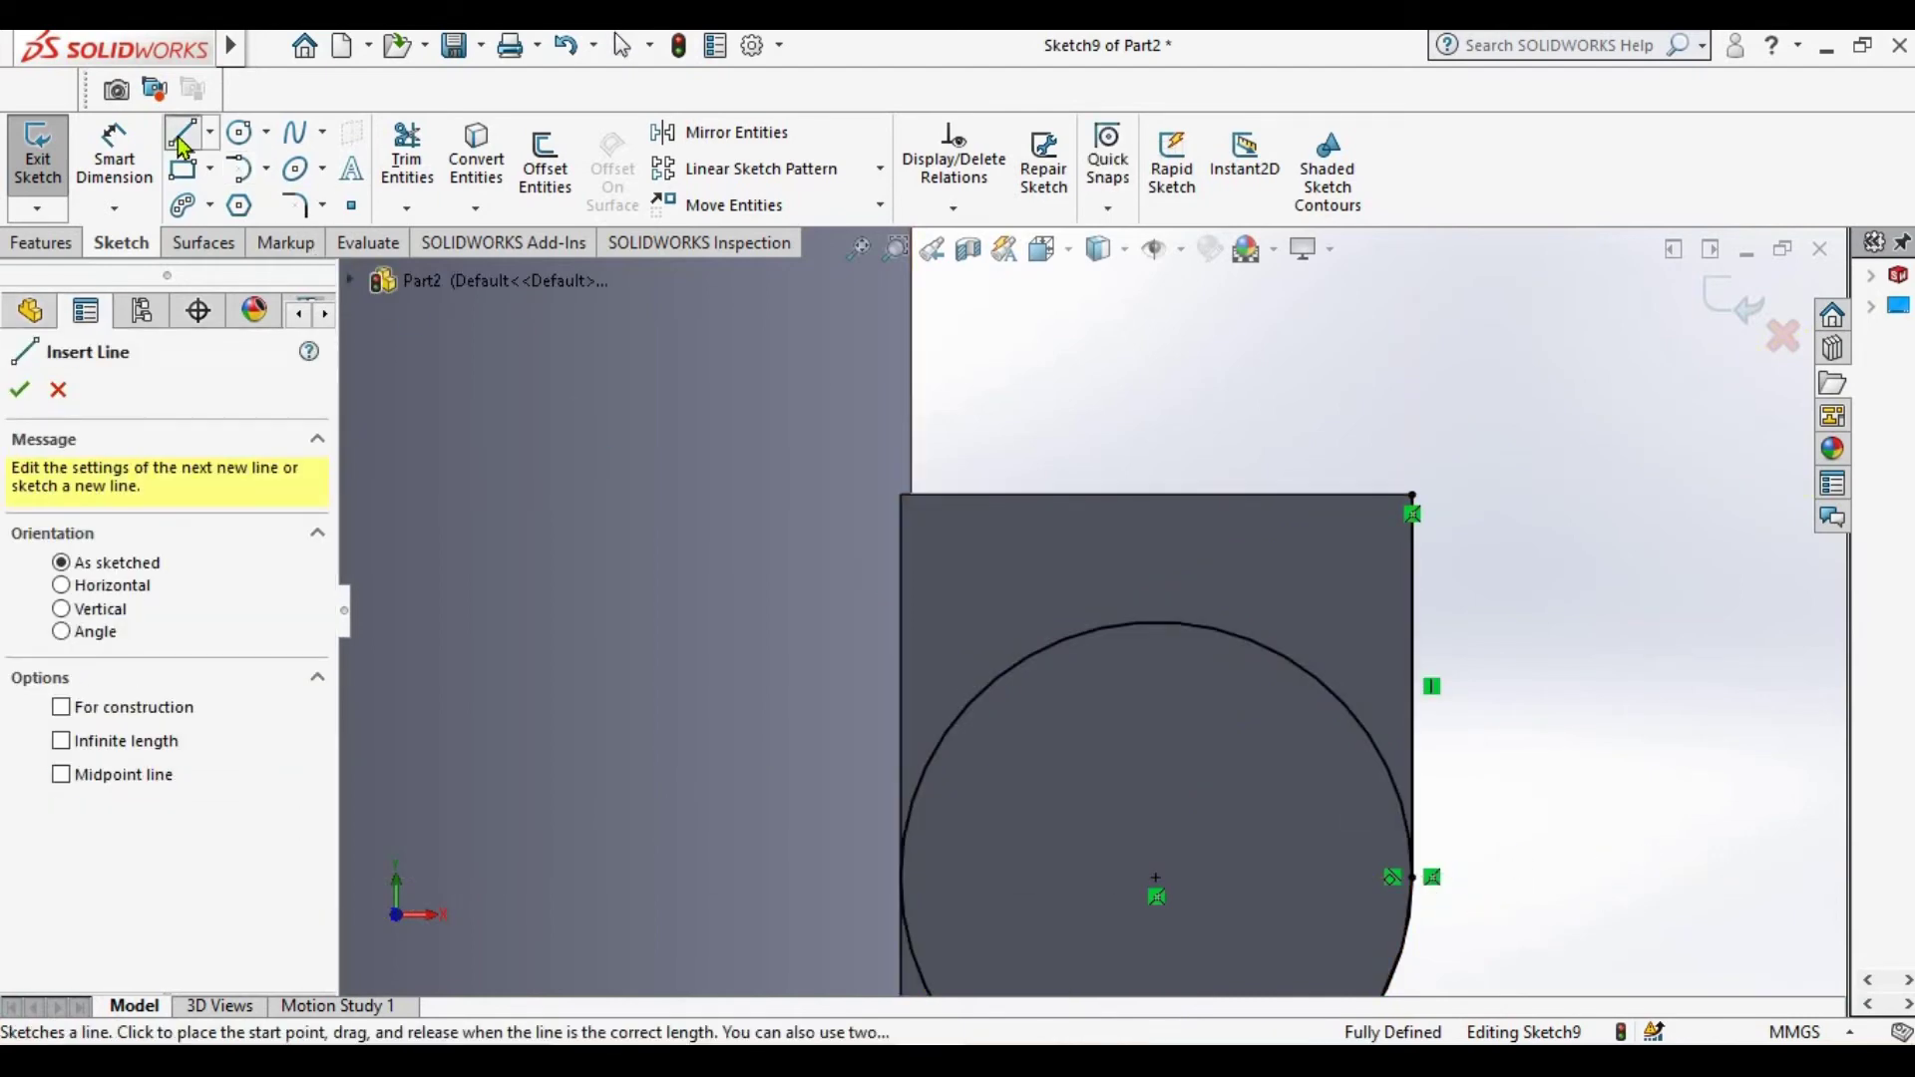
left_click(900, 494)
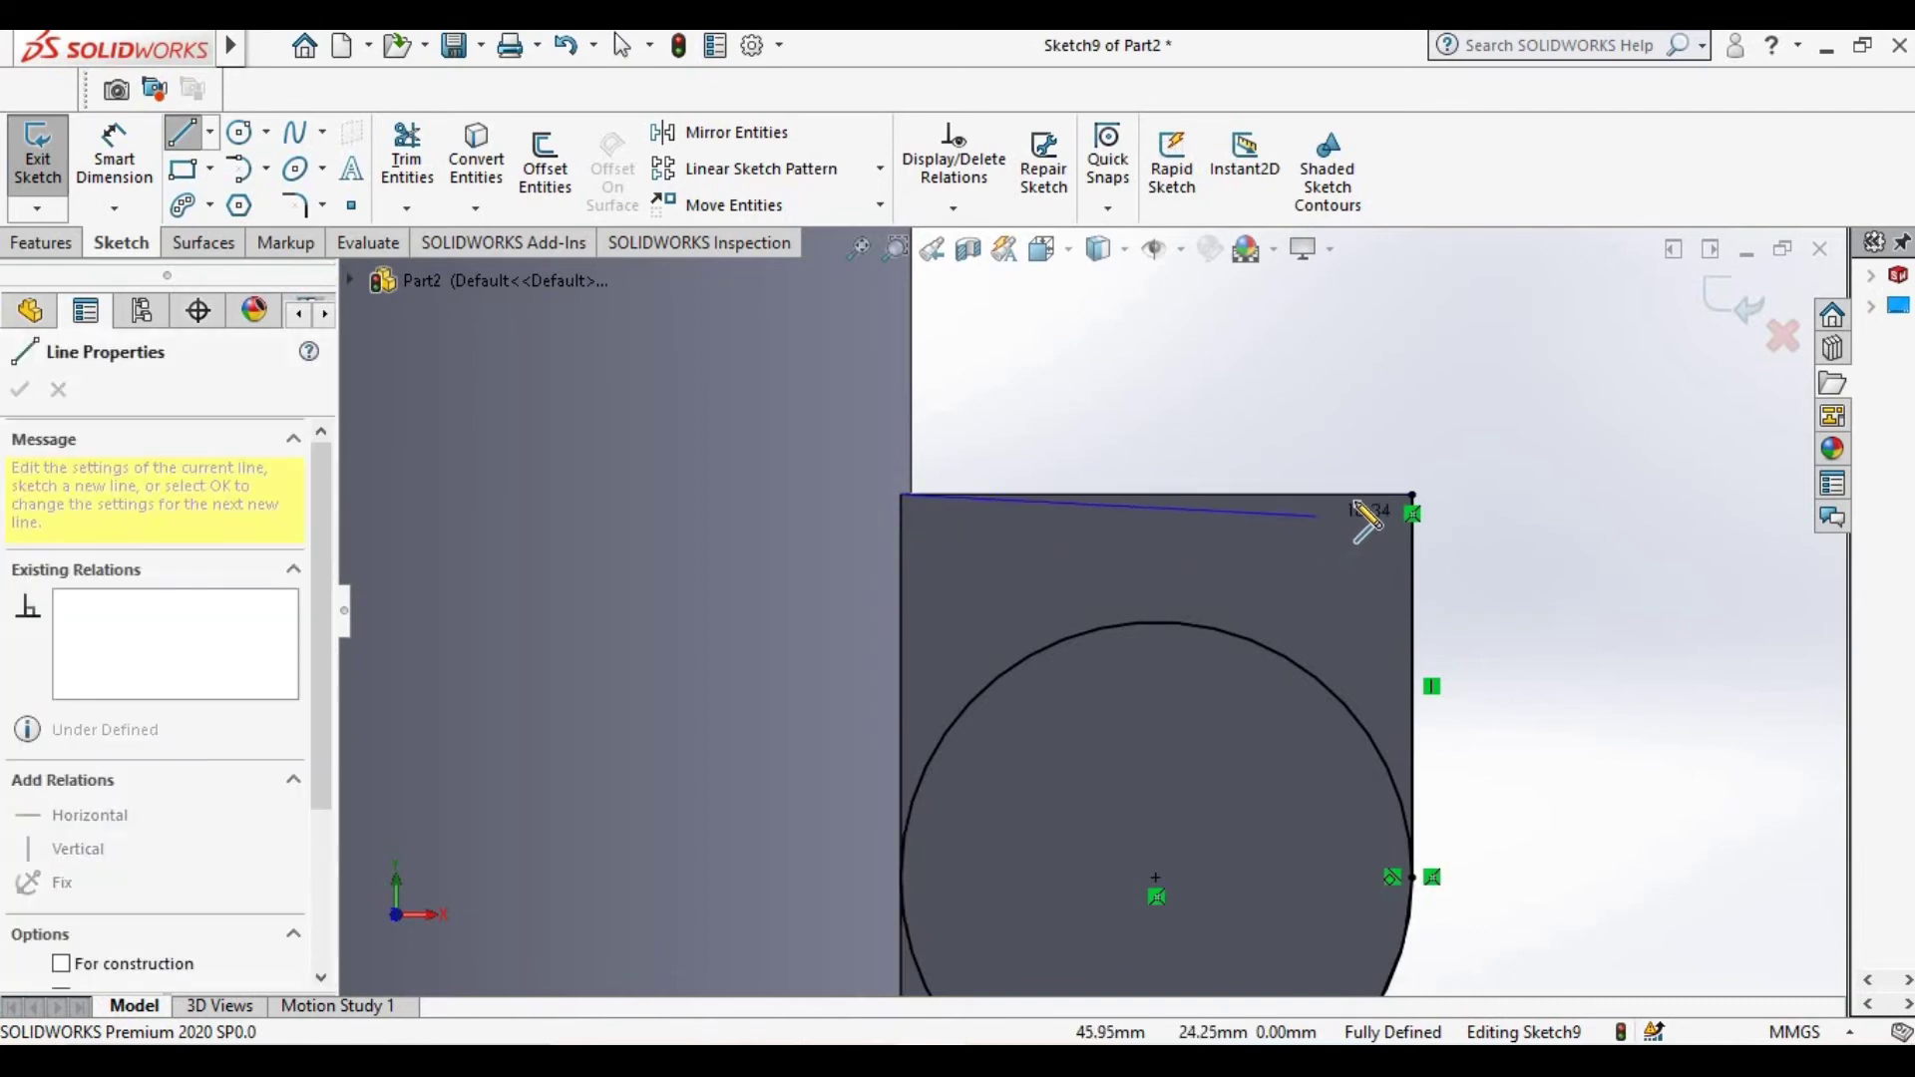
double_click(1412, 495)
left_click(28, 392)
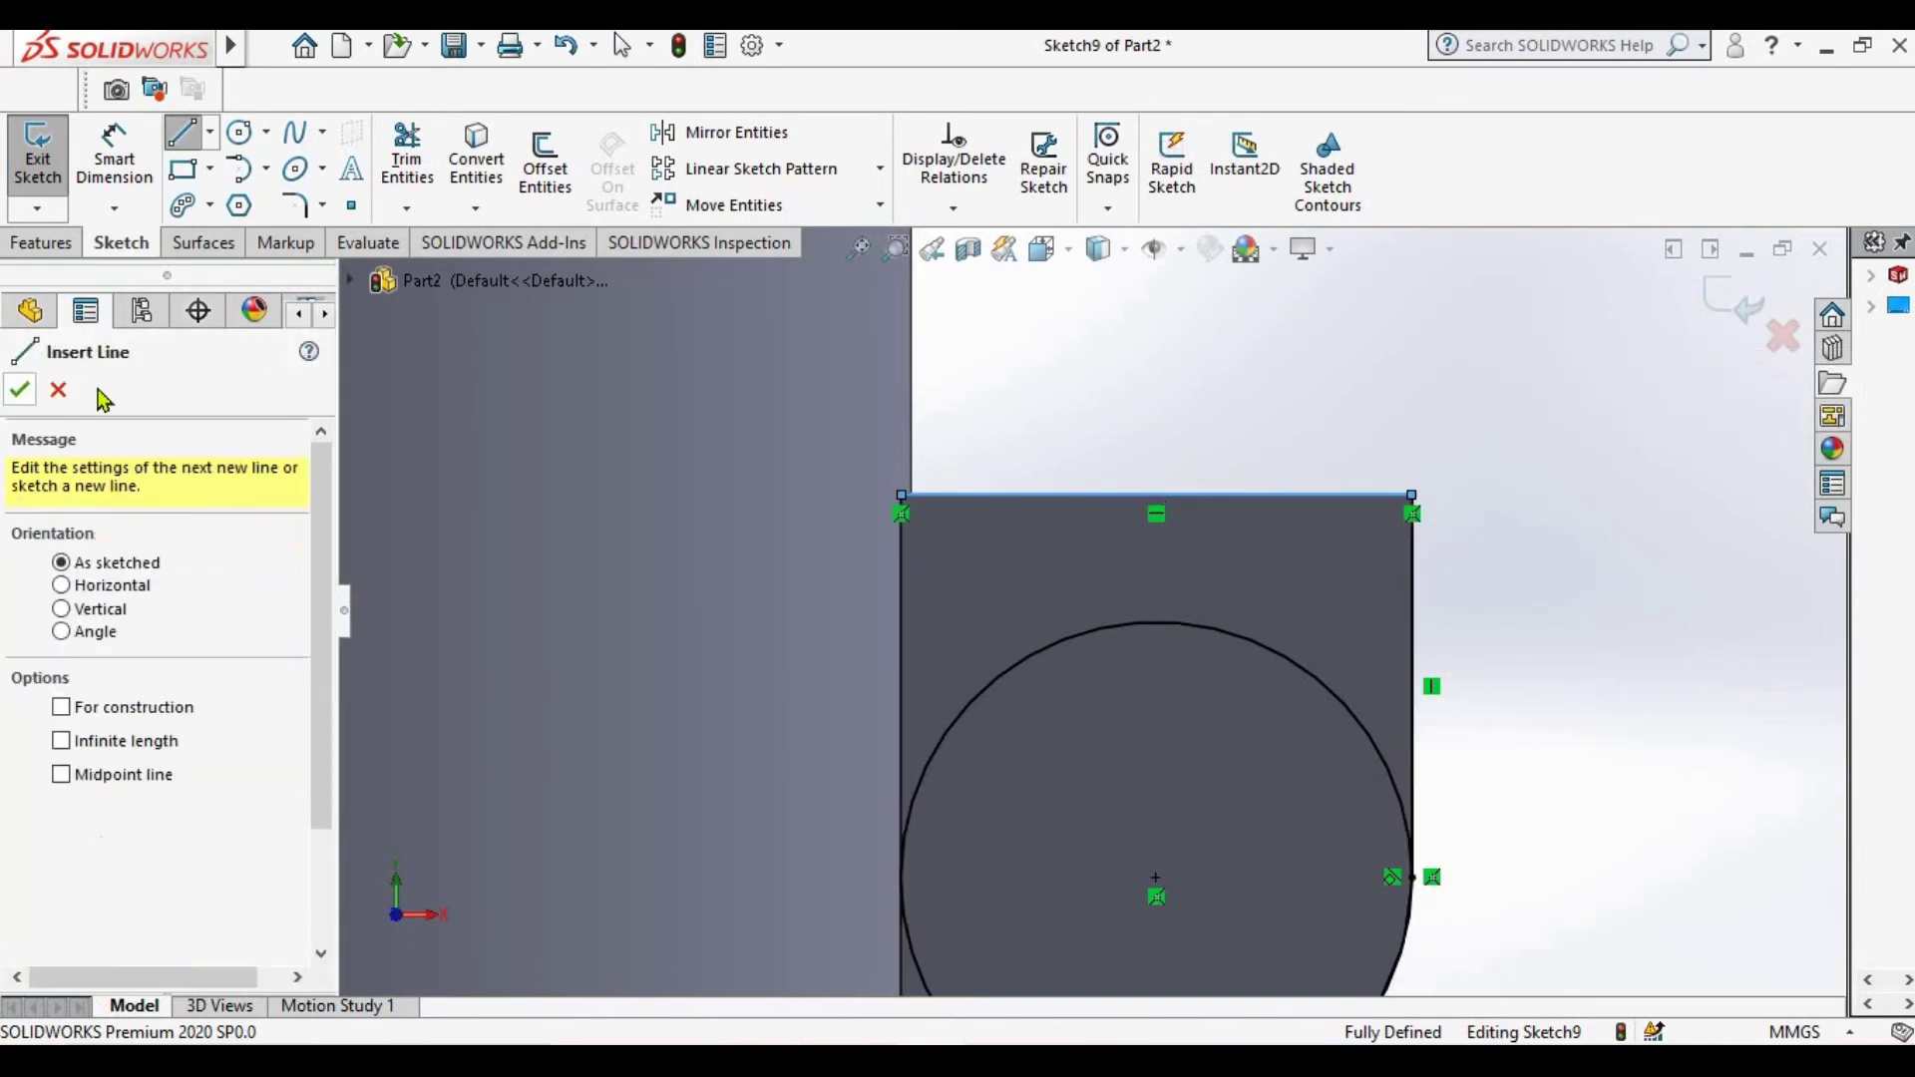
left_click(36, 393)
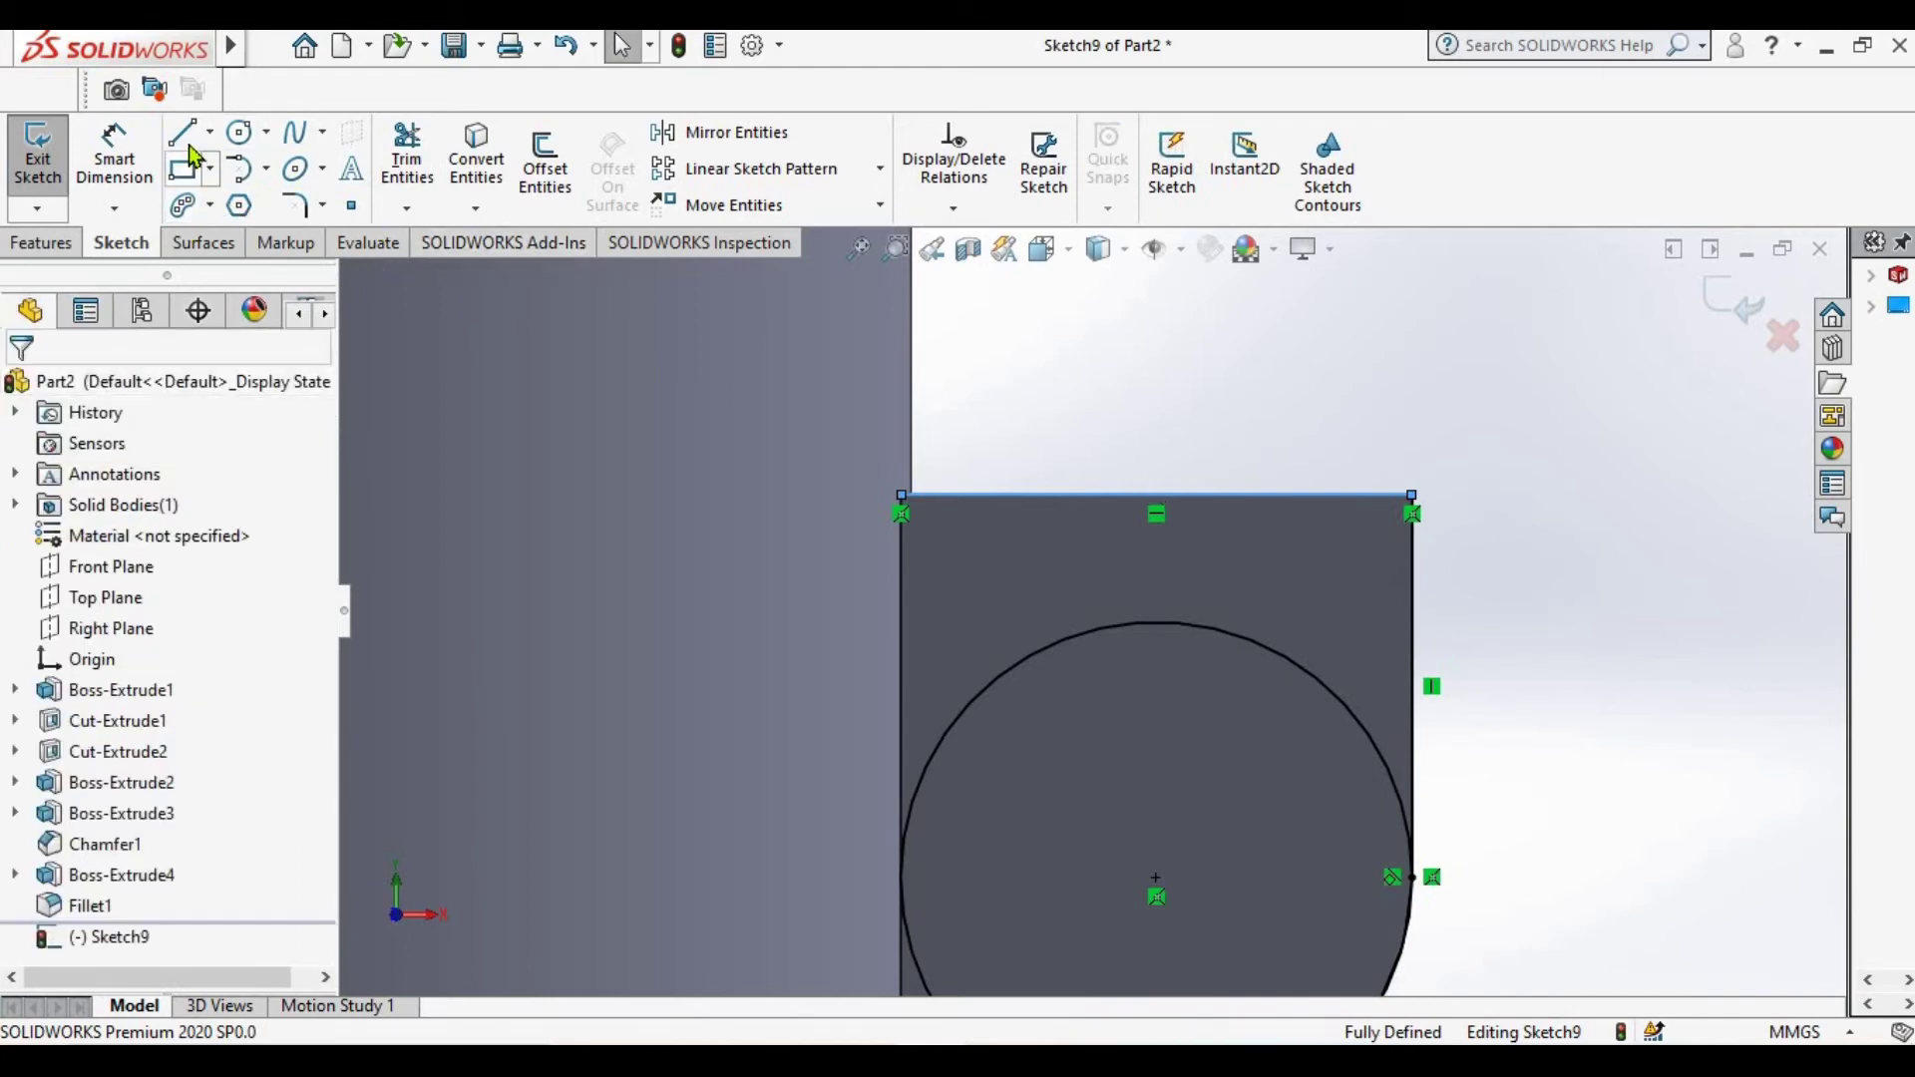
Draw a slanted line from the top-left corner, tangent to the circle
left_click(182, 131)
left_click(902, 495)
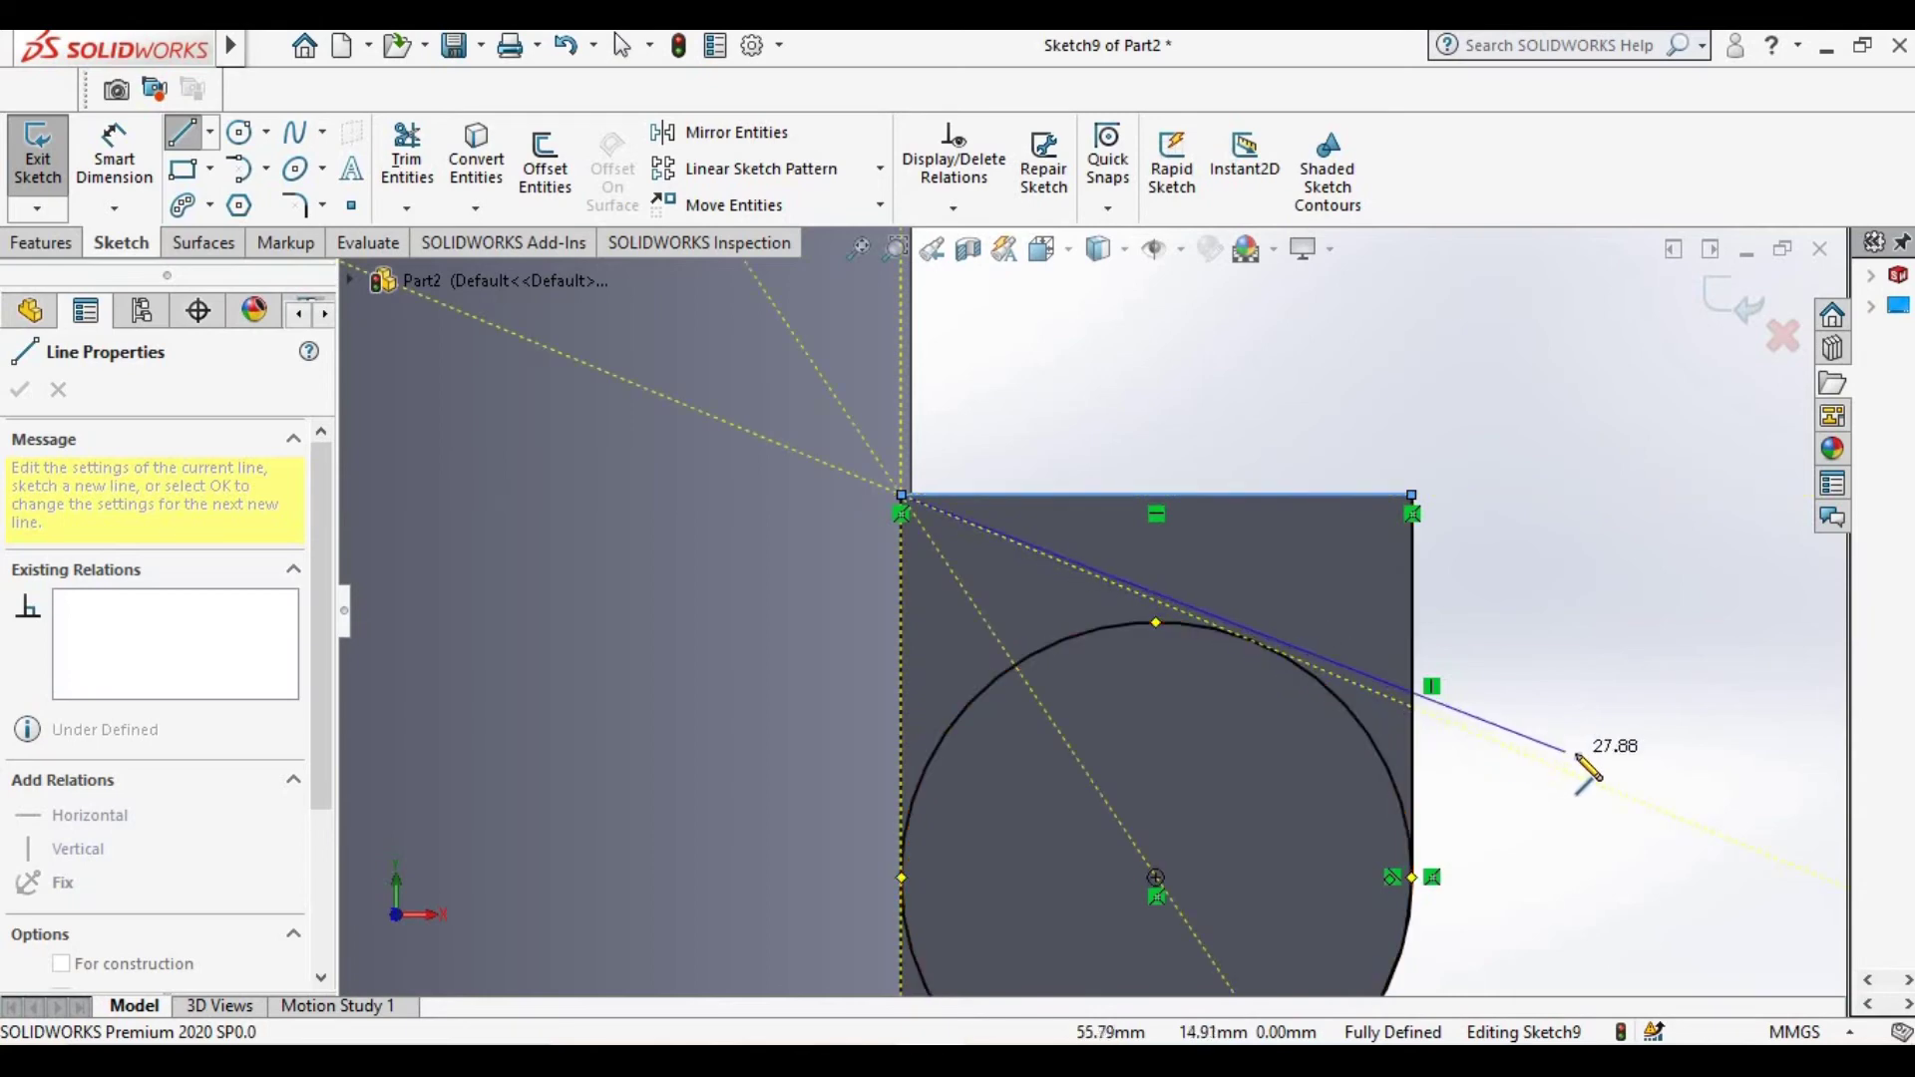
double_click(1596, 784)
key("Escape")
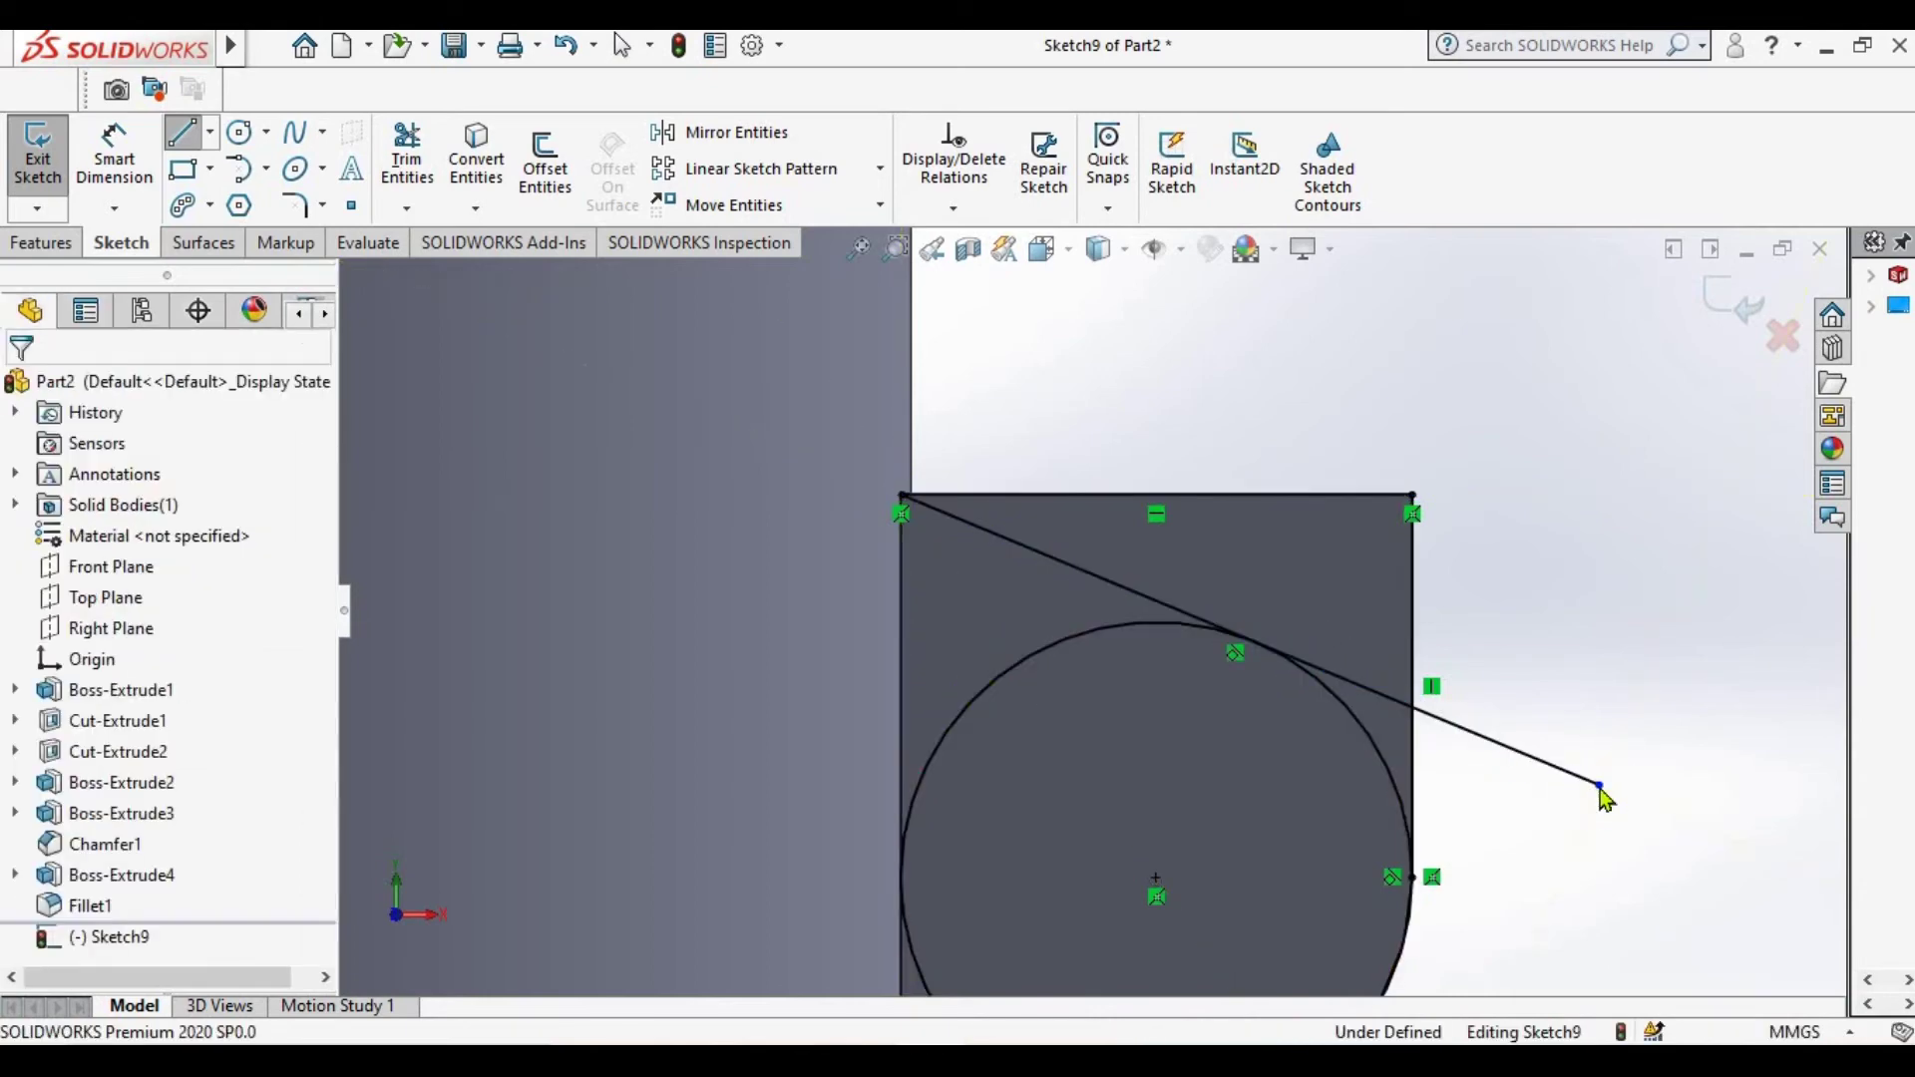
left_click(1368, 703)
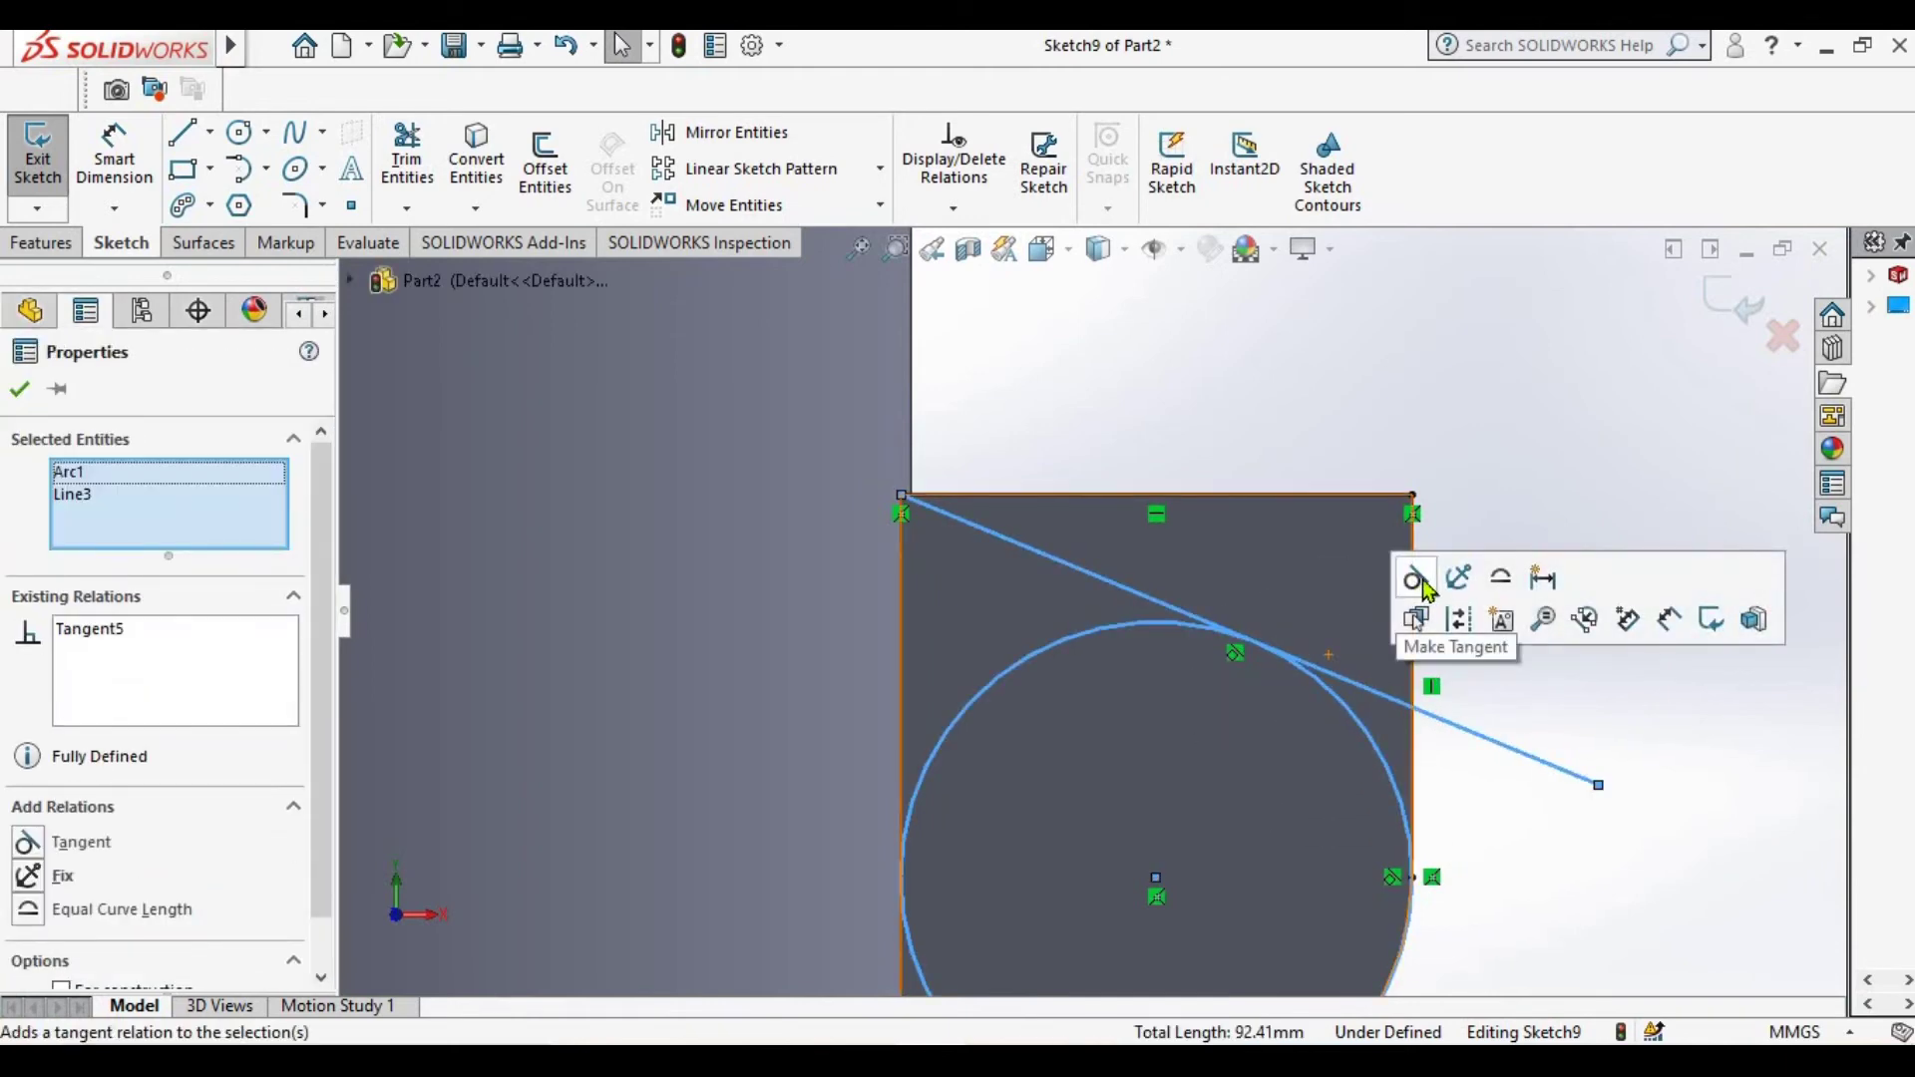
left_click(479, 489)
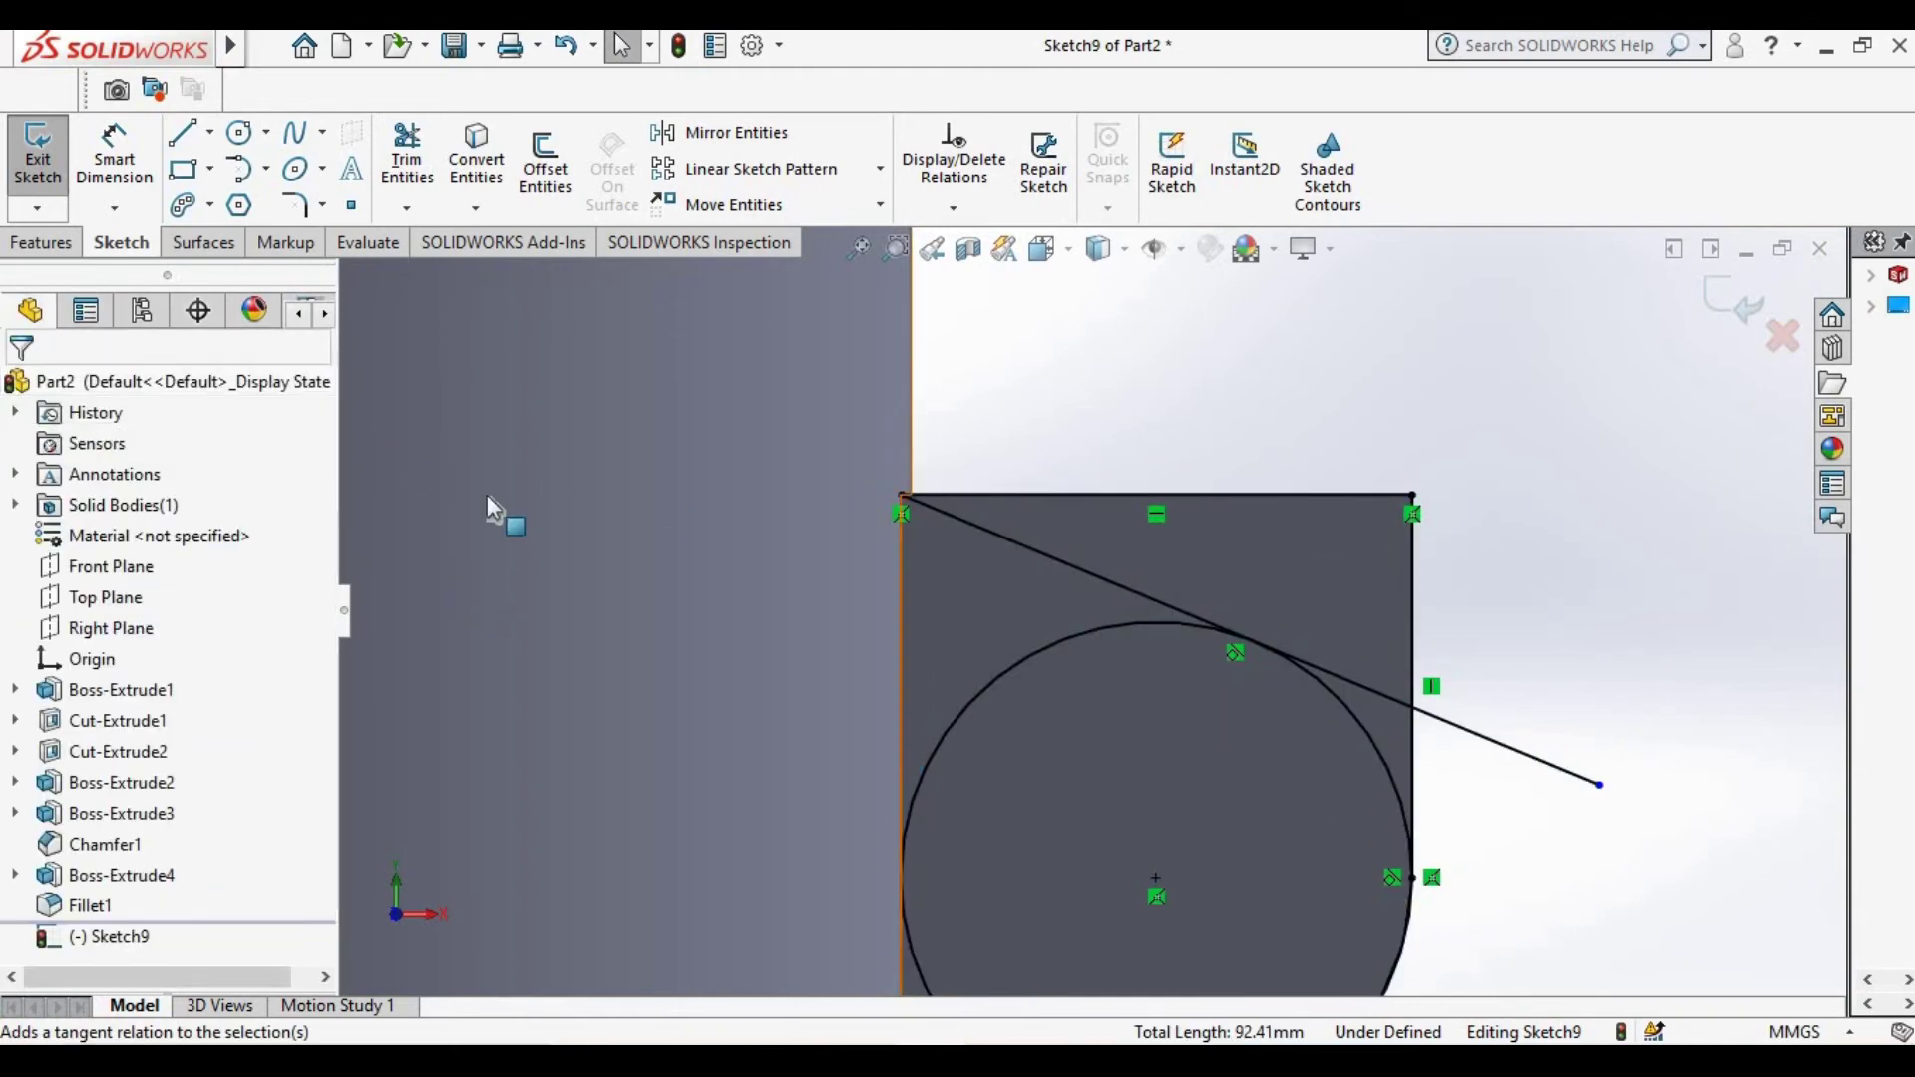
Trim away the excess circle arc and line ends to close the profile
left_click(408, 172)
left_click_drag(1247, 858, 961, 684)
left_click_drag(1377, 691, 1386, 726)
left_click_drag(1534, 641, 1513, 756)
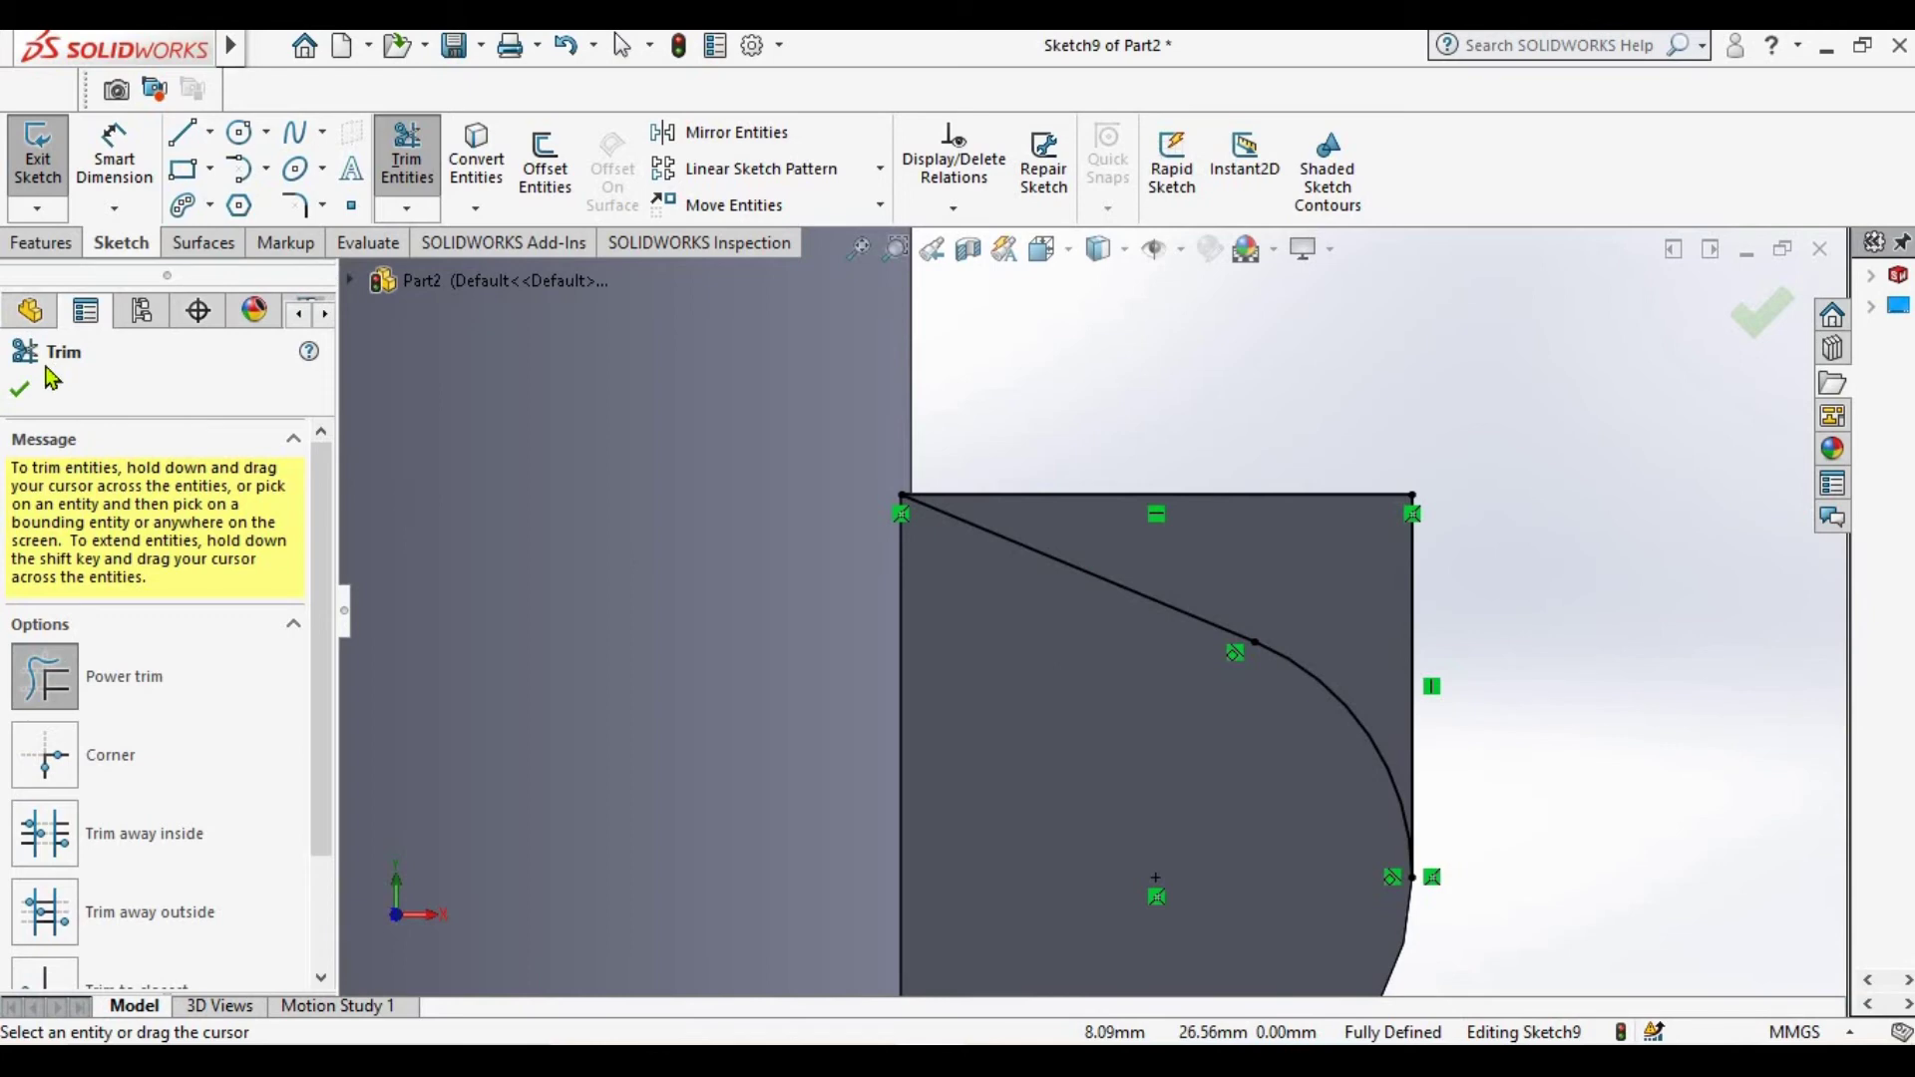
left_click(22, 395)
left_click(39, 242)
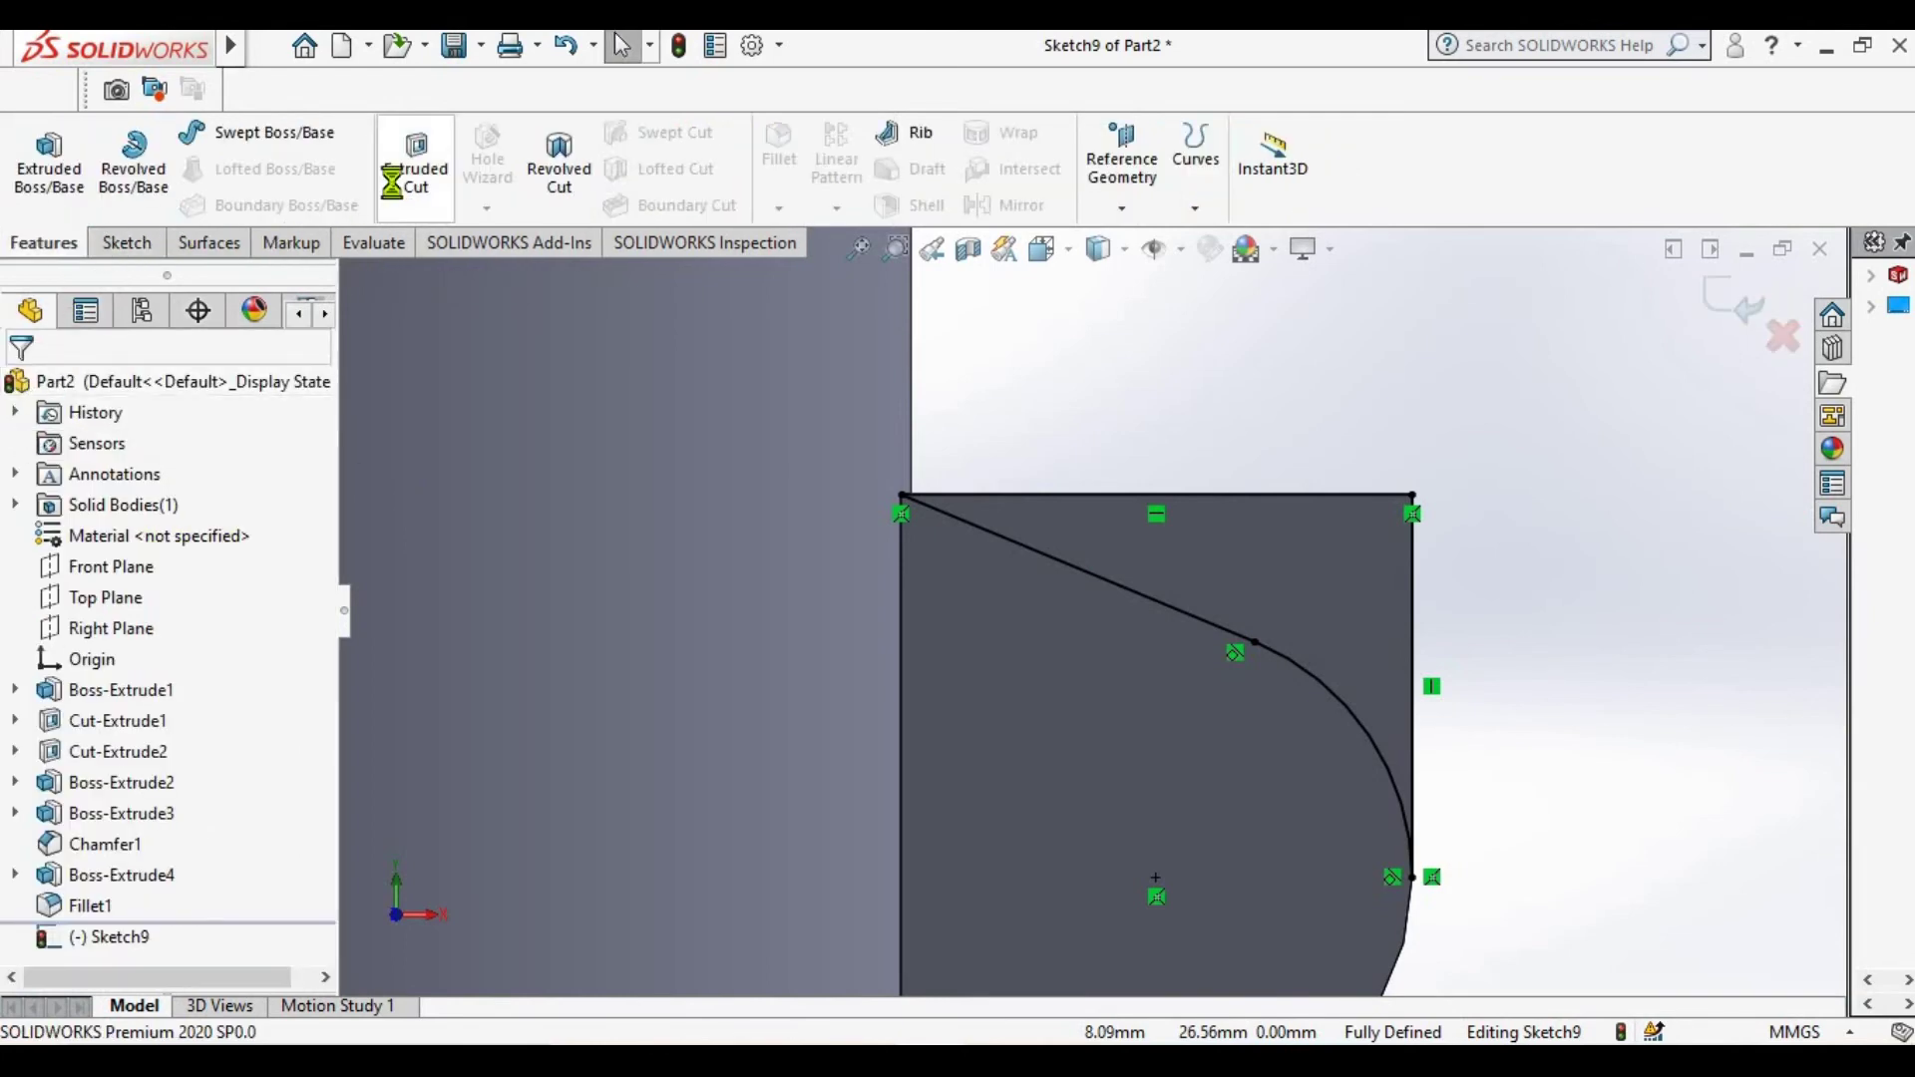
Cut the tangent profile Through All to shape the lug into a rounded tab
left_click(416, 159)
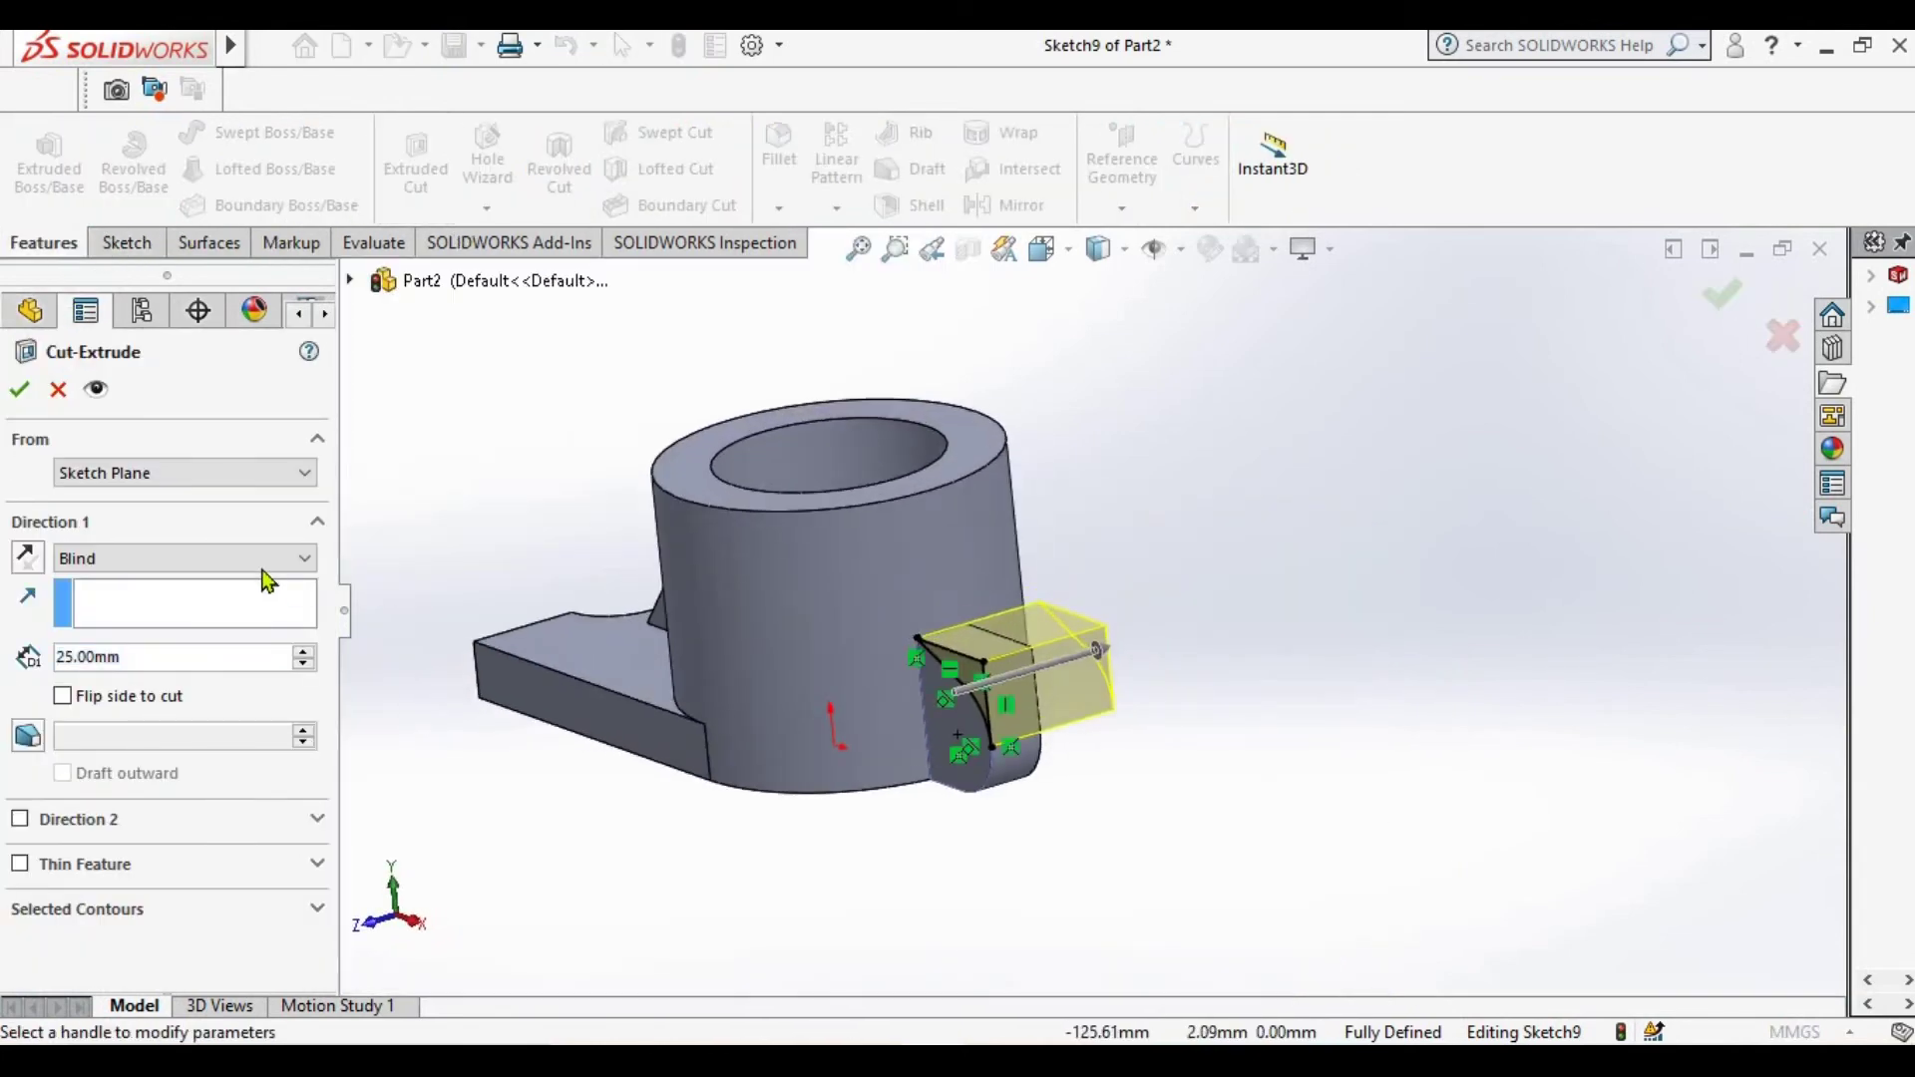
left_click(268, 559)
left_click(184, 608)
left_click(19, 389)
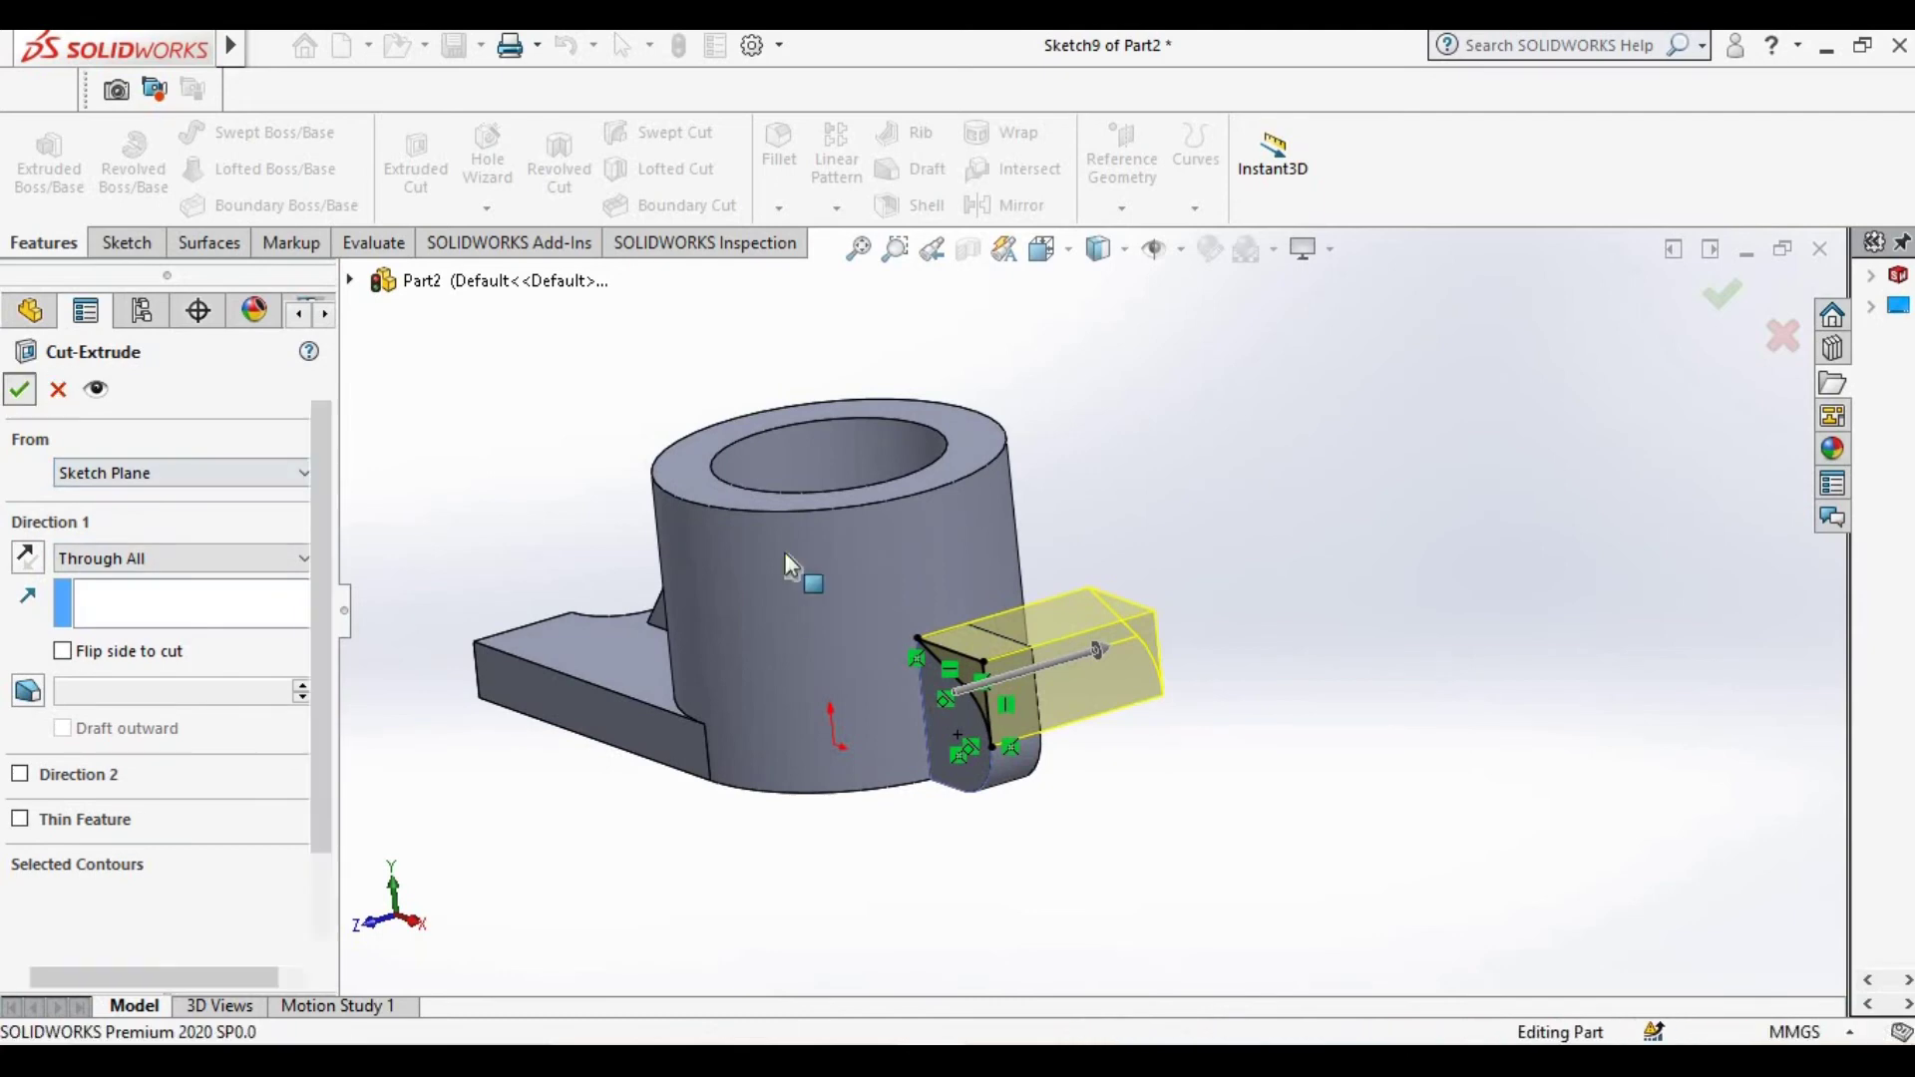
left_click(847, 798)
mouse_move(848, 798)
middle_mouse_down()
mouse_move(1103, 761)
mouse_move(883, 714)
middle_mouse_up()
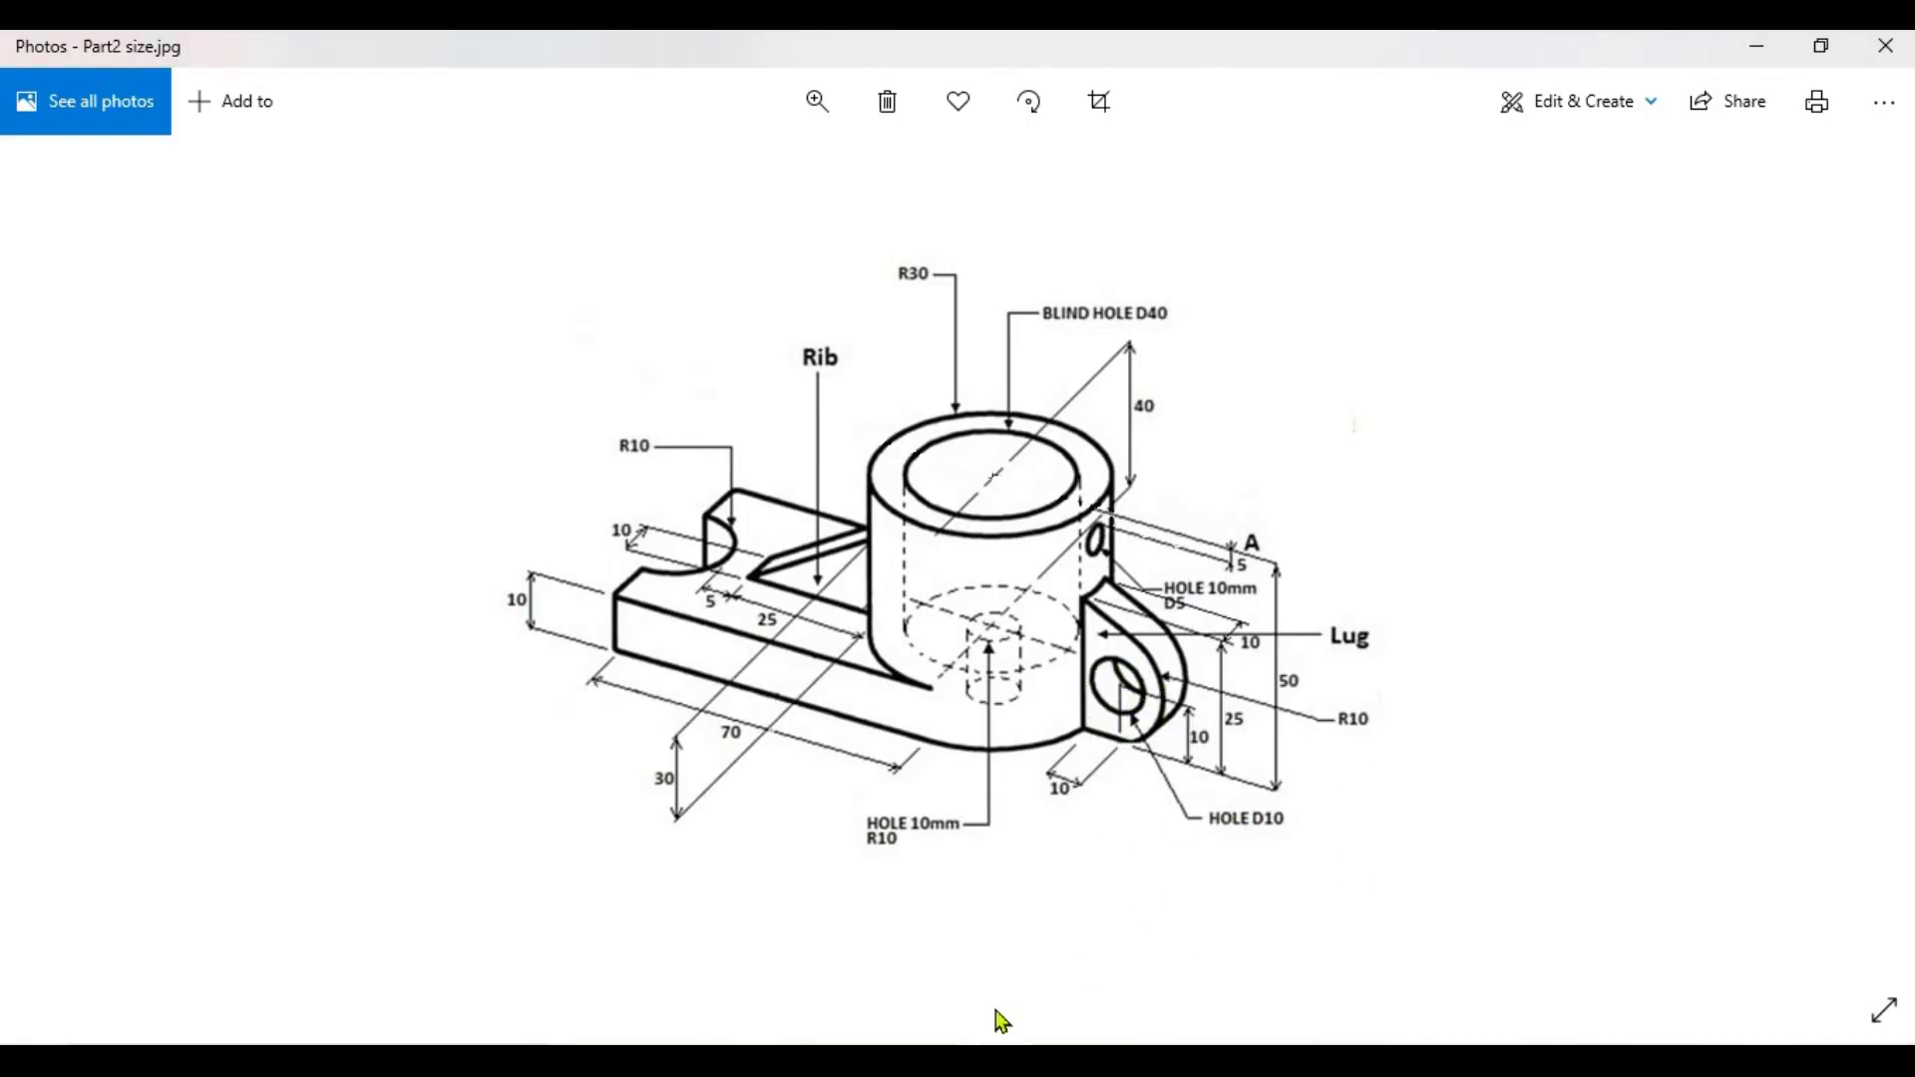
Start another new sketch
key("alt+Tab")
left_click(126, 242)
left_click(37, 154)
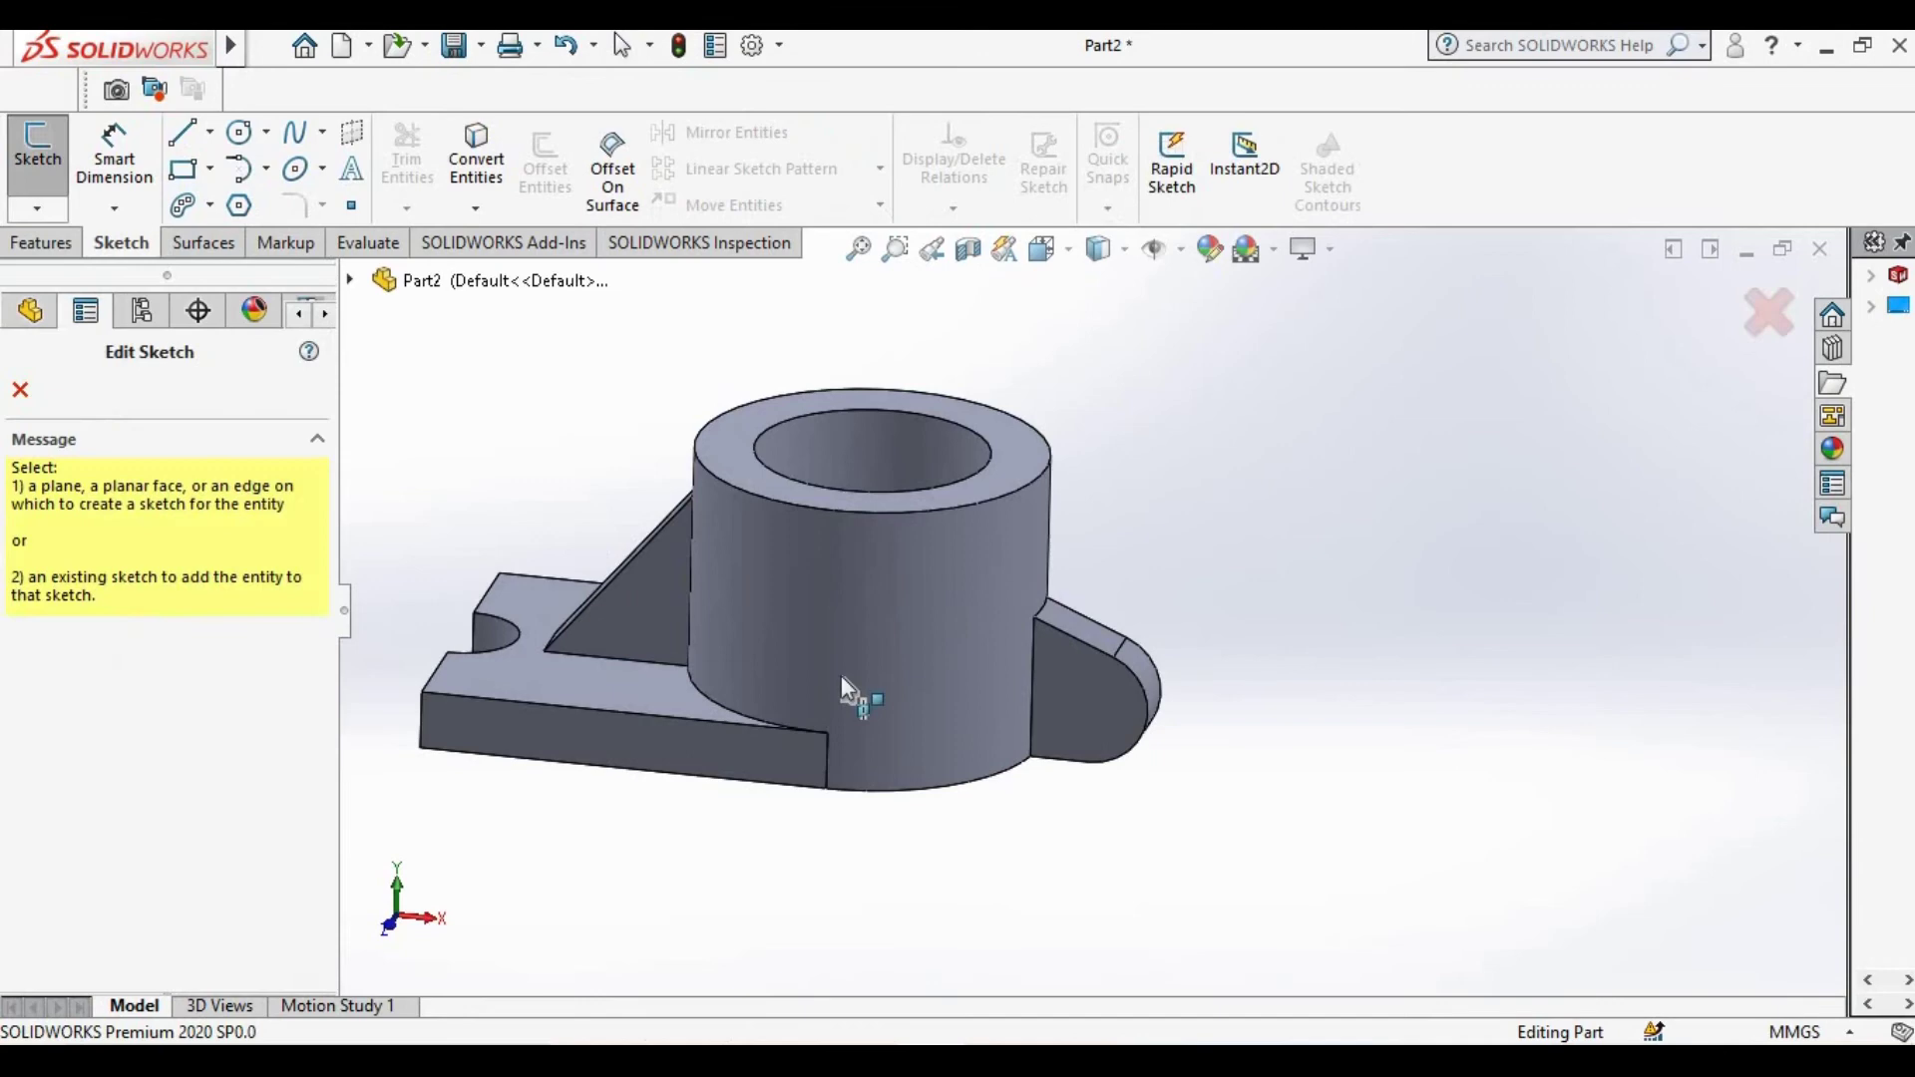
Sketch a 5 mm-radius hole circle on the lug's flat face
left_click(1082, 703)
left_click(240, 132)
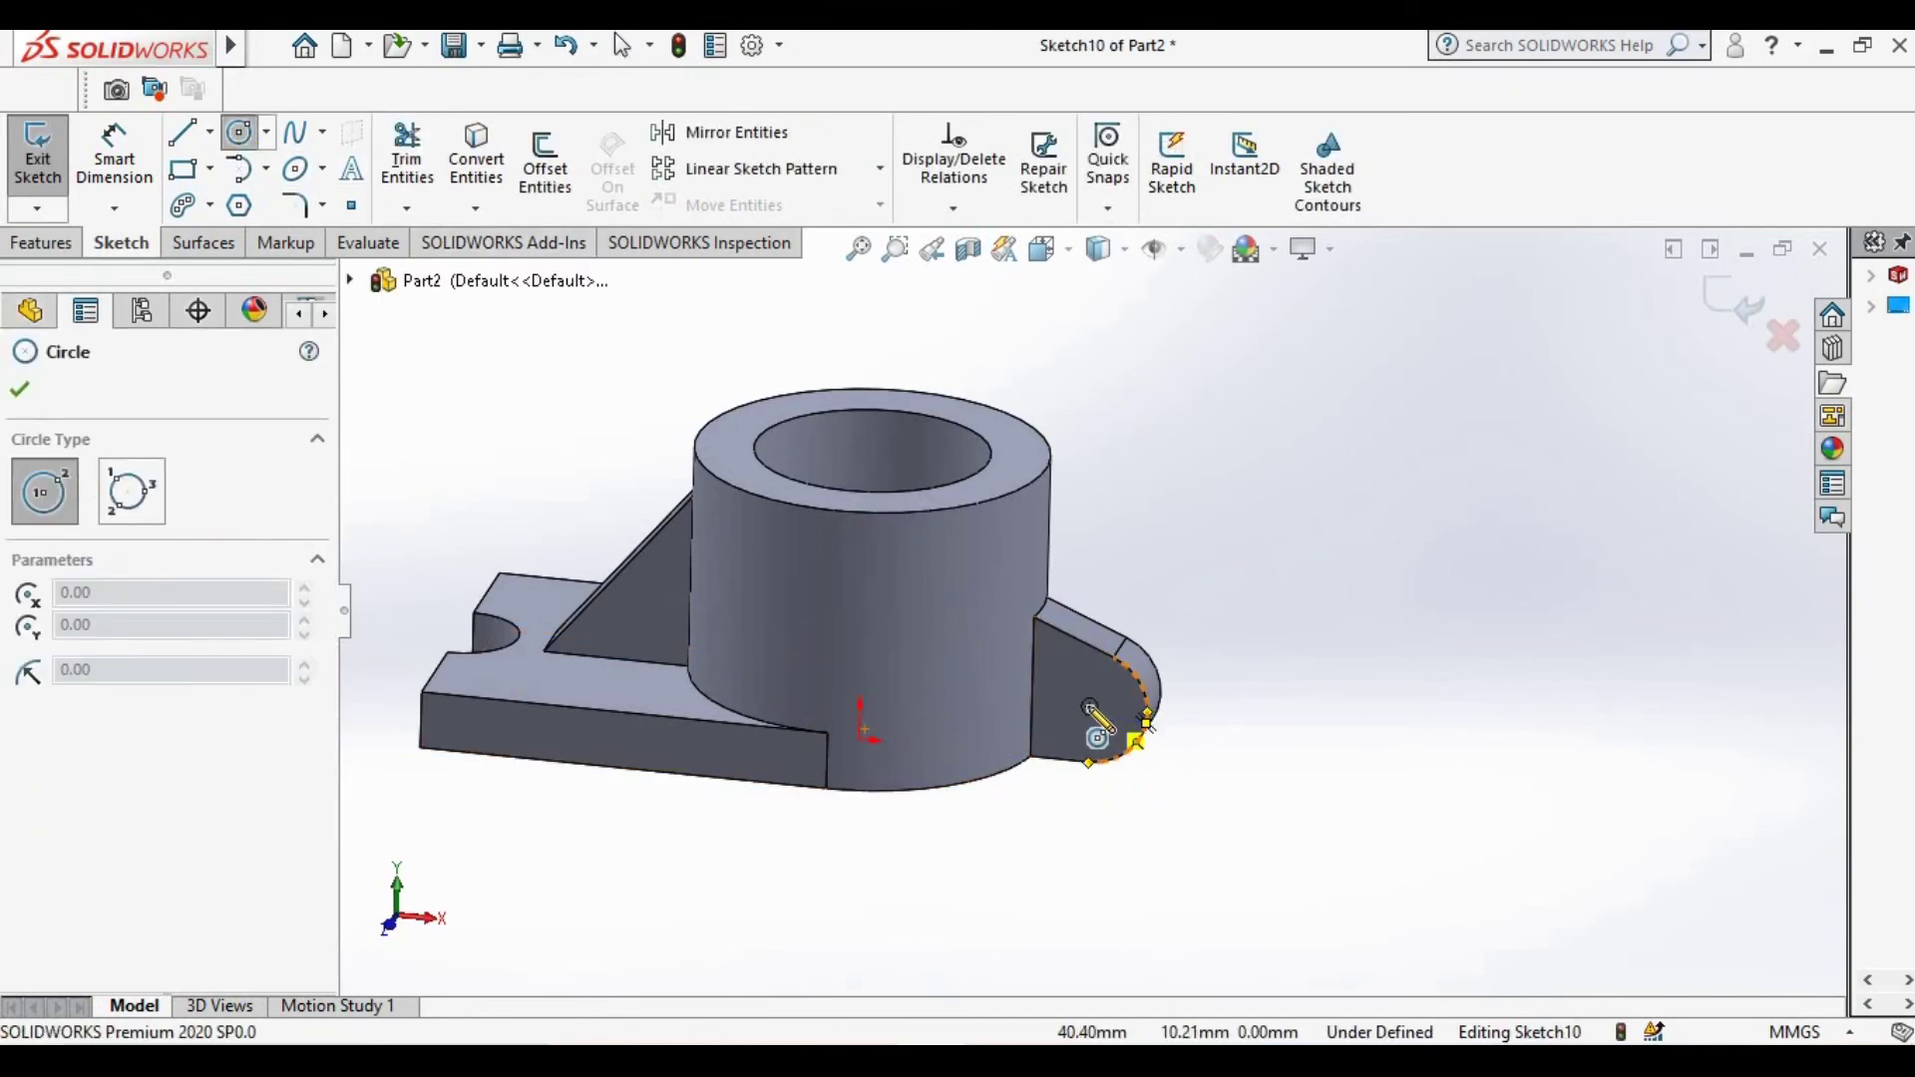
left_click(1090, 707)
left_click(1115, 733)
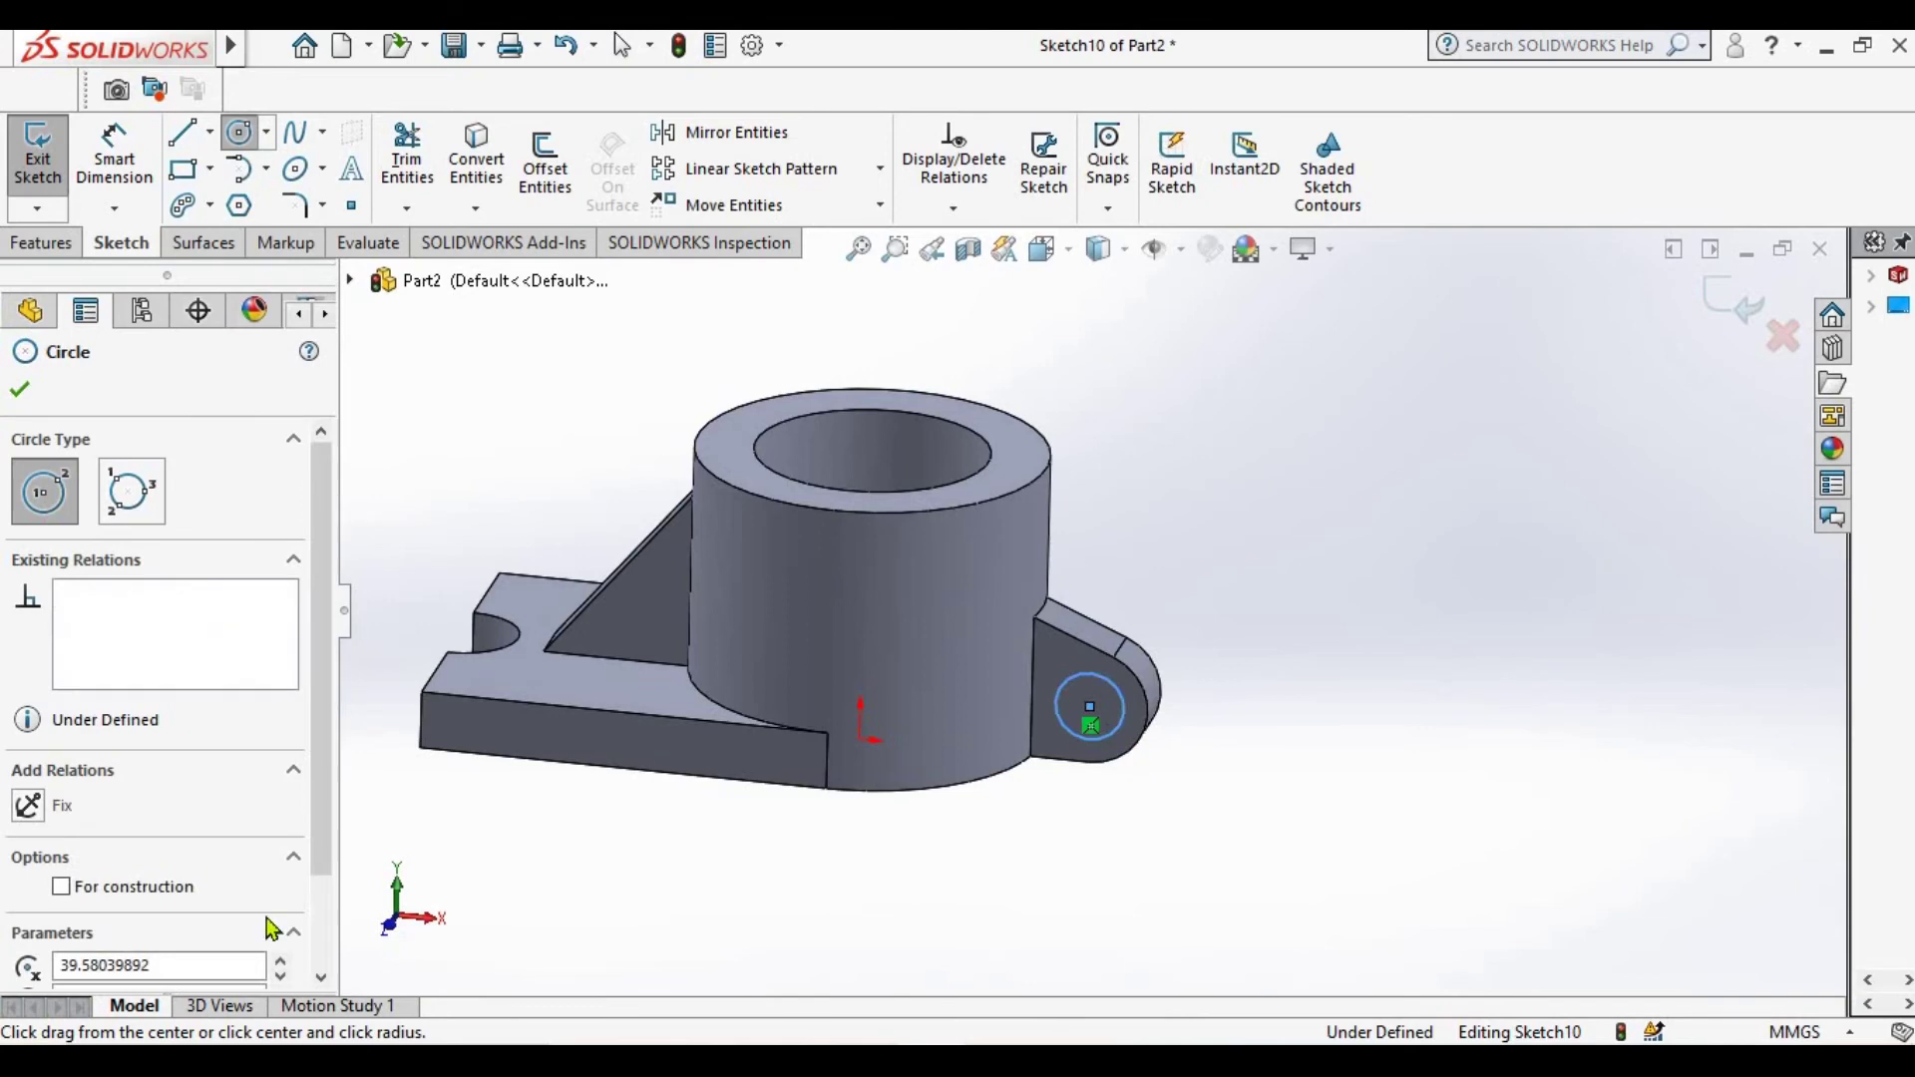
left_click(327, 894)
double_click(184, 920)
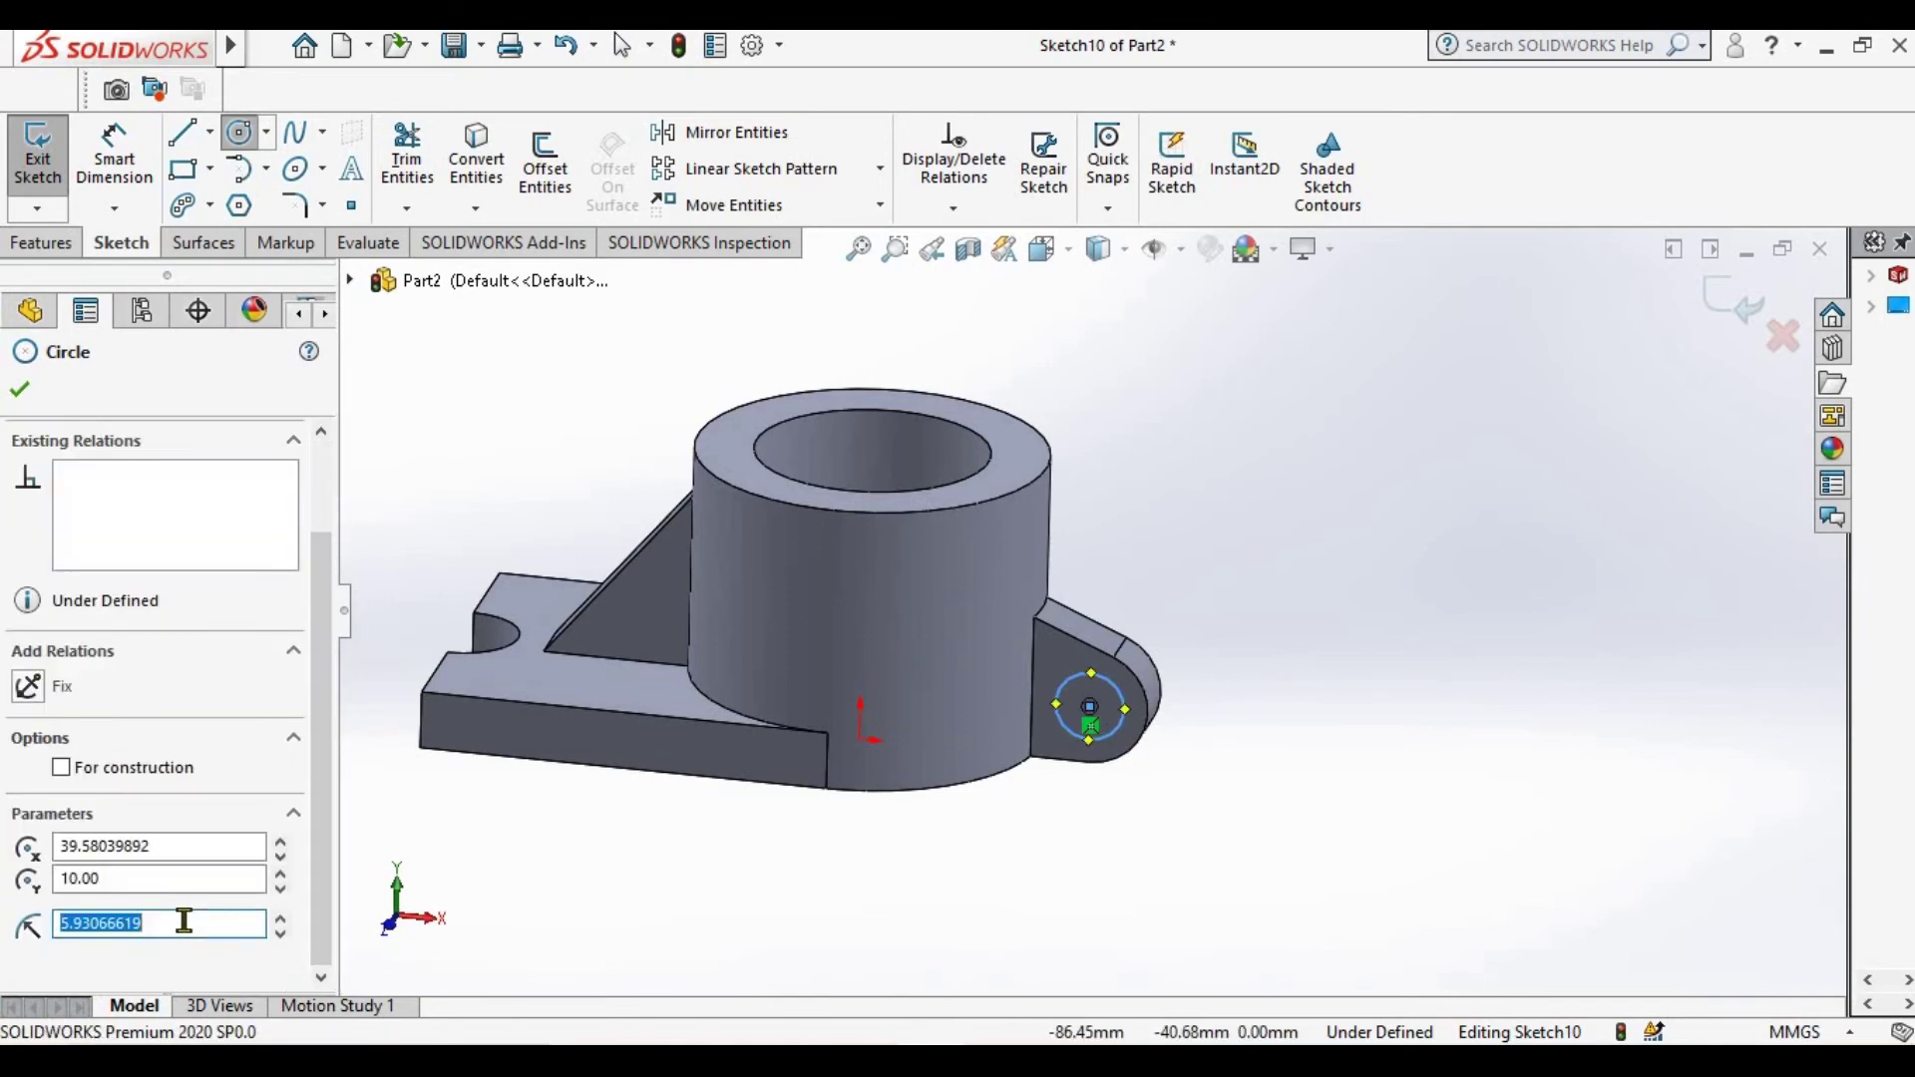
type("5")
key("Return")
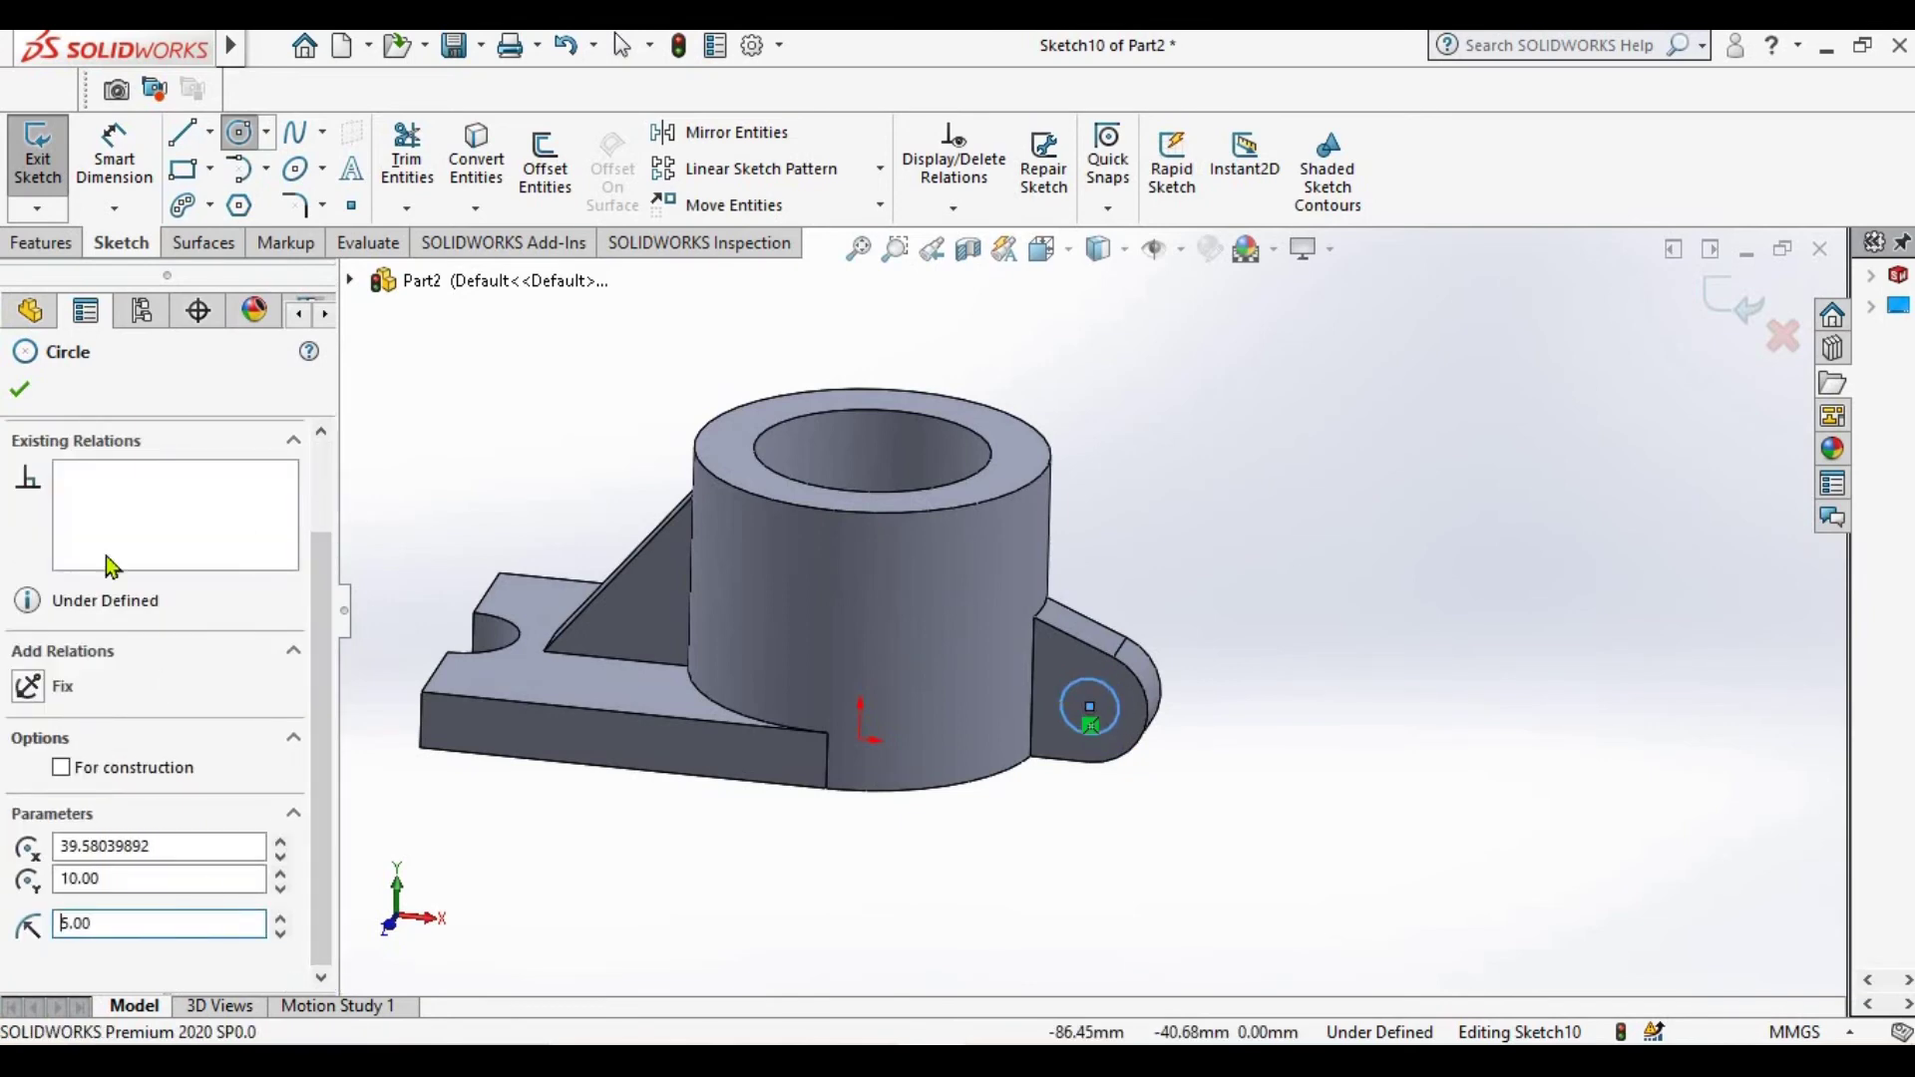
left_click(22, 397)
Cut the hole circle Through All to pierce the lug
left_click(50, 242)
left_click(417, 160)
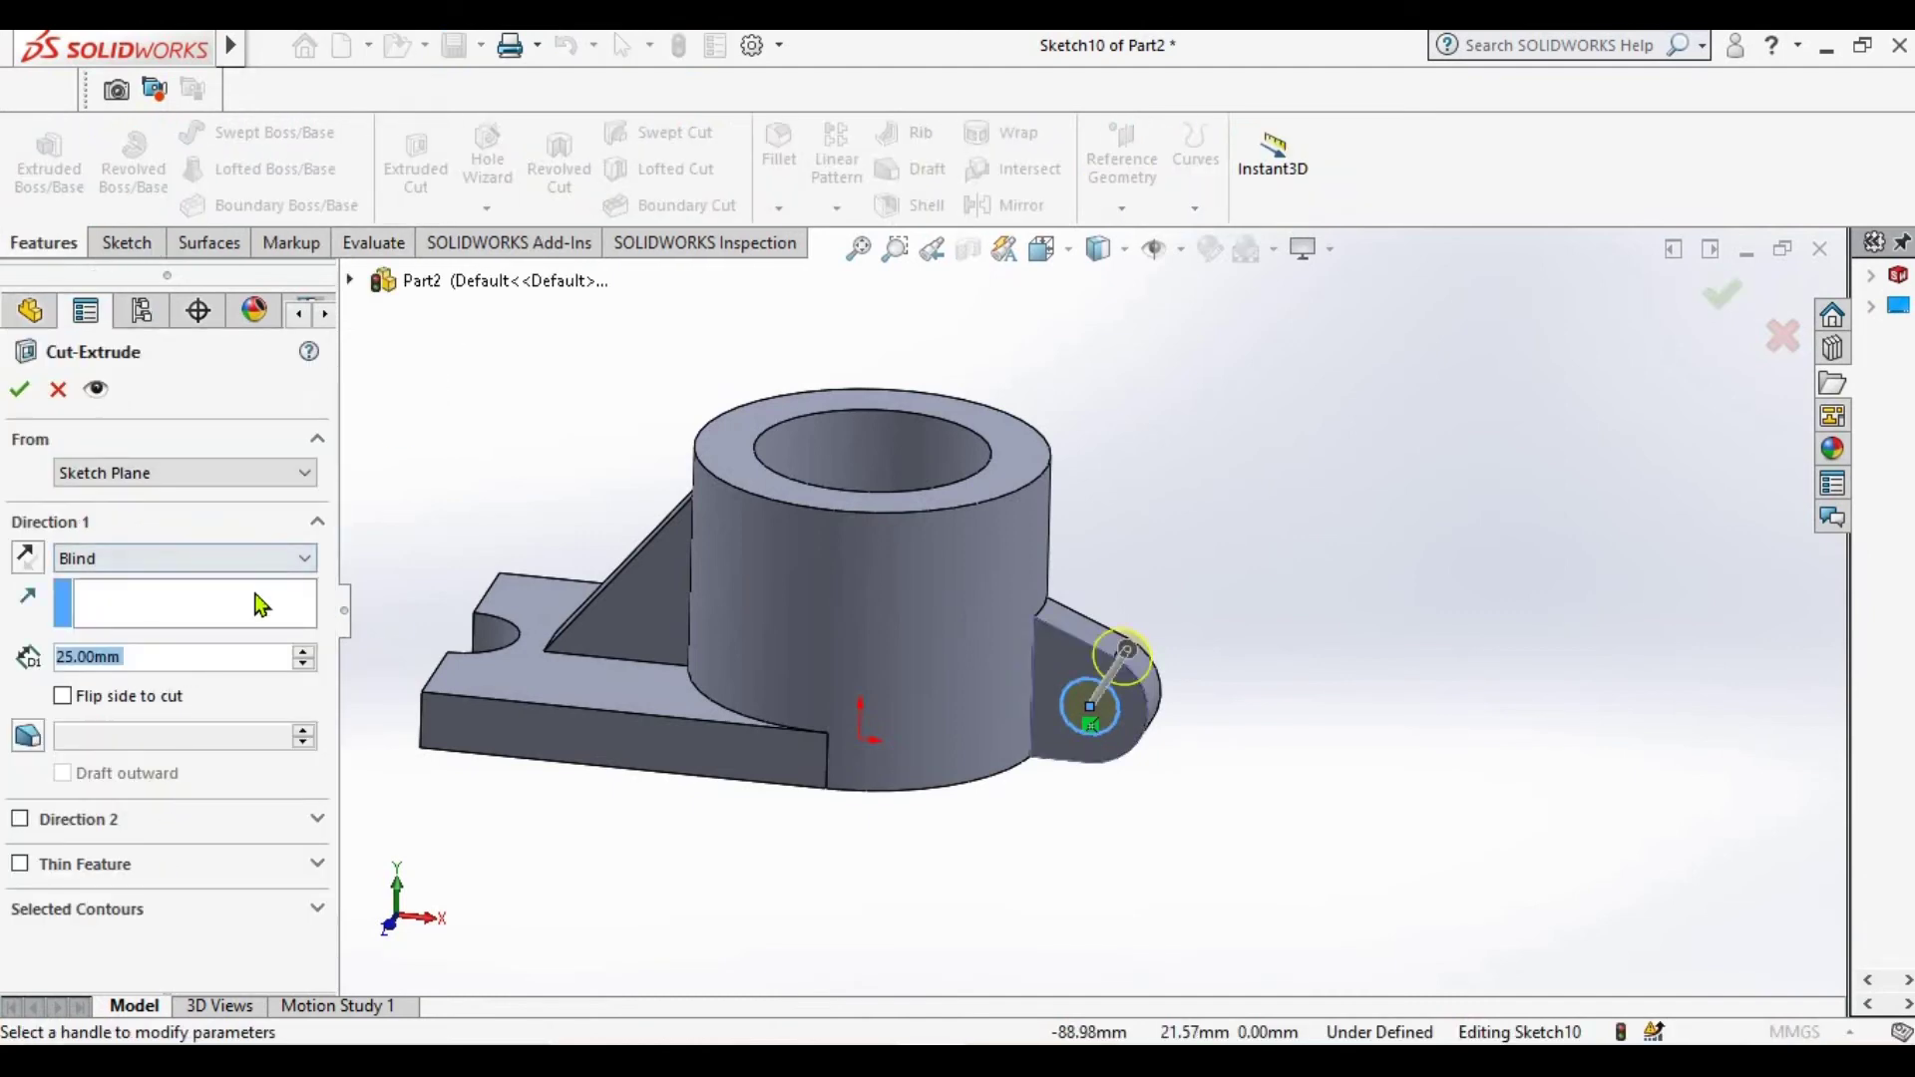
left_click(251, 560)
left_click(243, 600)
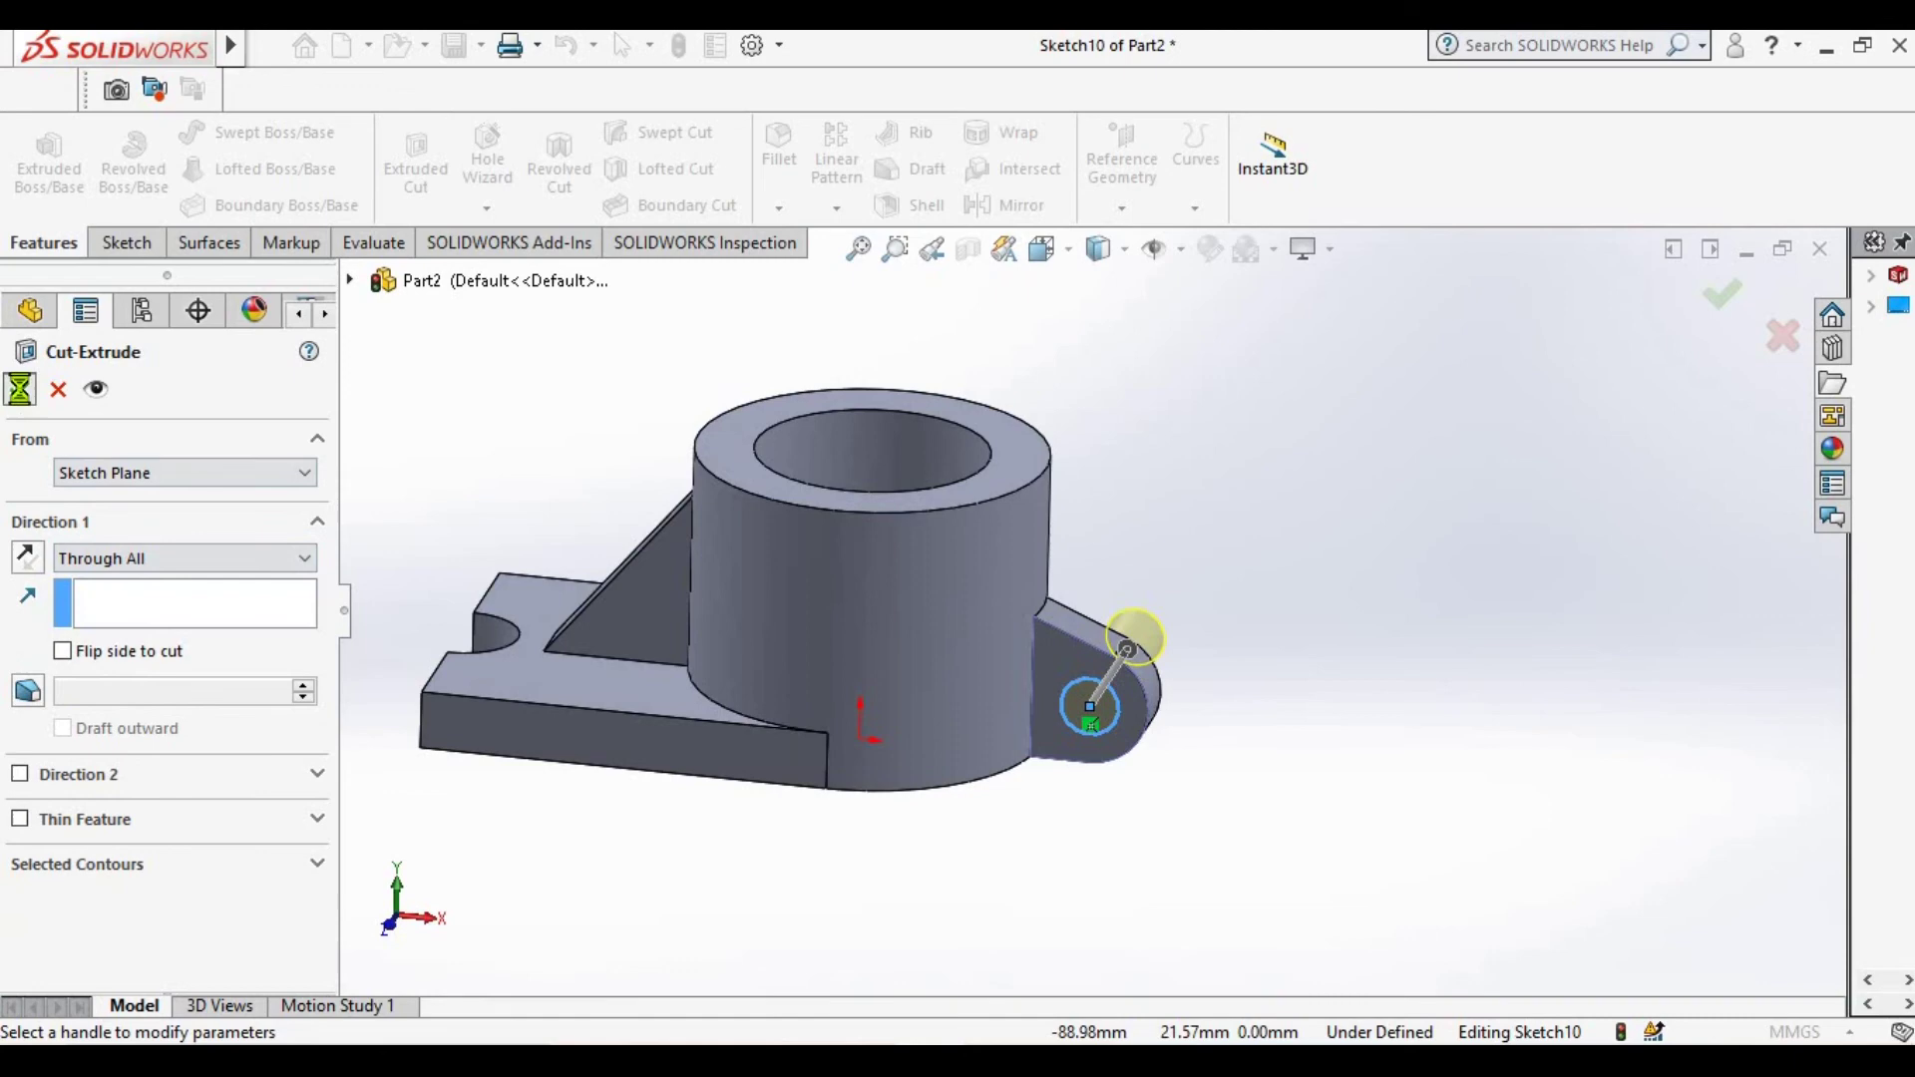
key("Return")
middle_click_drag(1055, 782, 1065, 875)
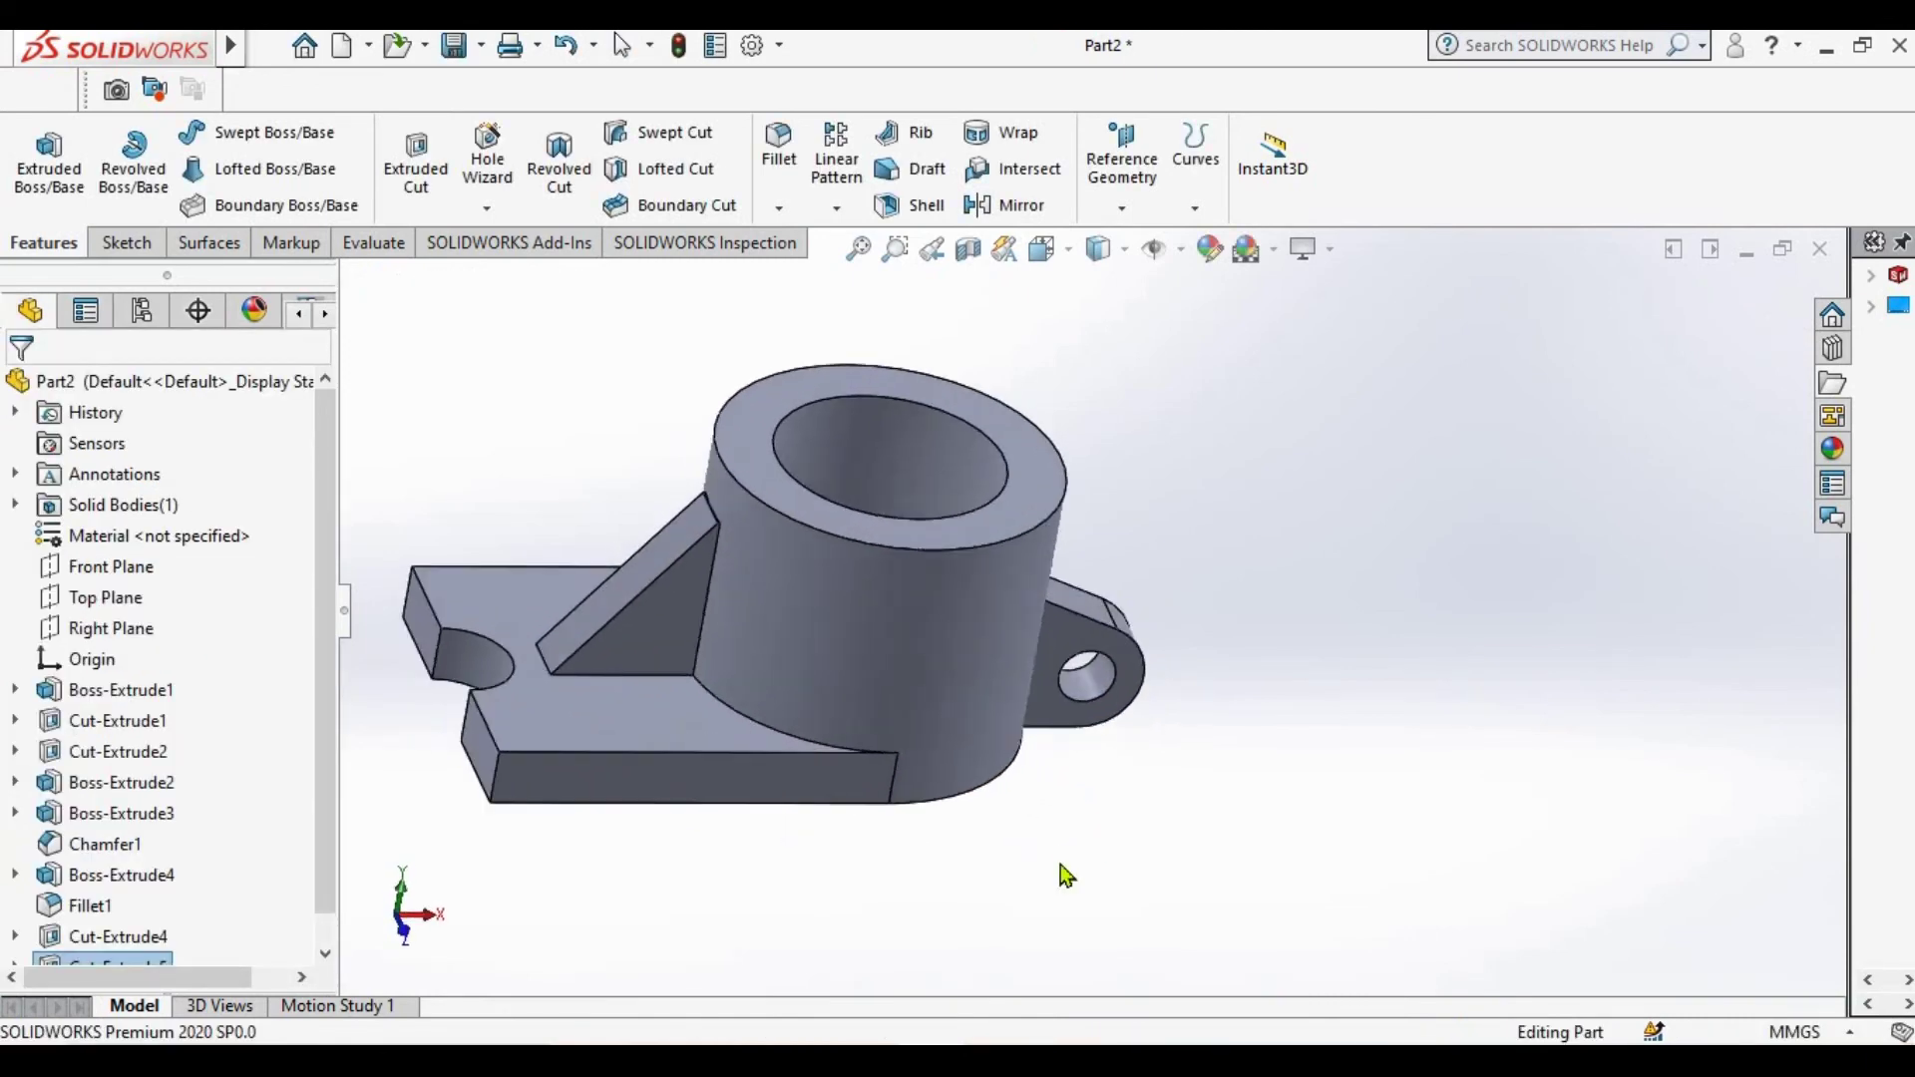
left_click(982, 948)
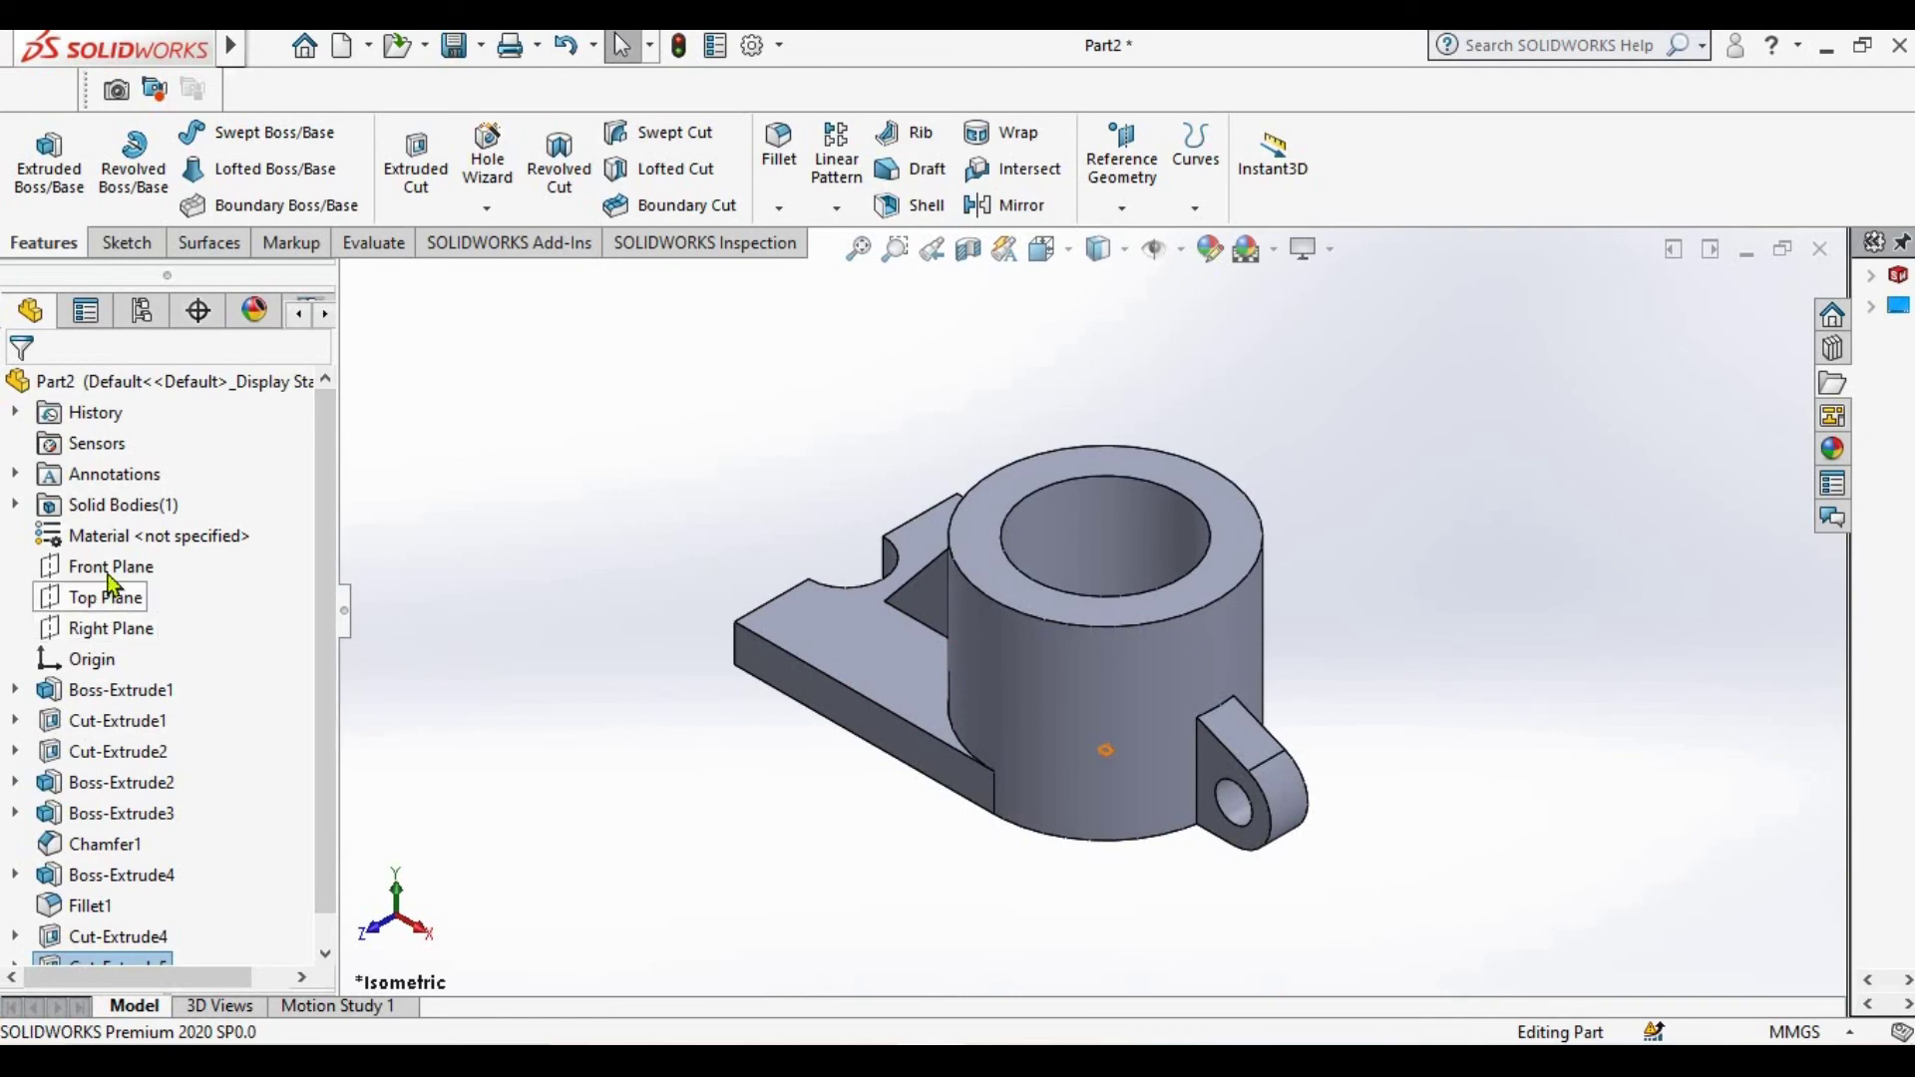
Turn the view Normal To the Right Plane and open a new sketch on it
left_click(113, 631)
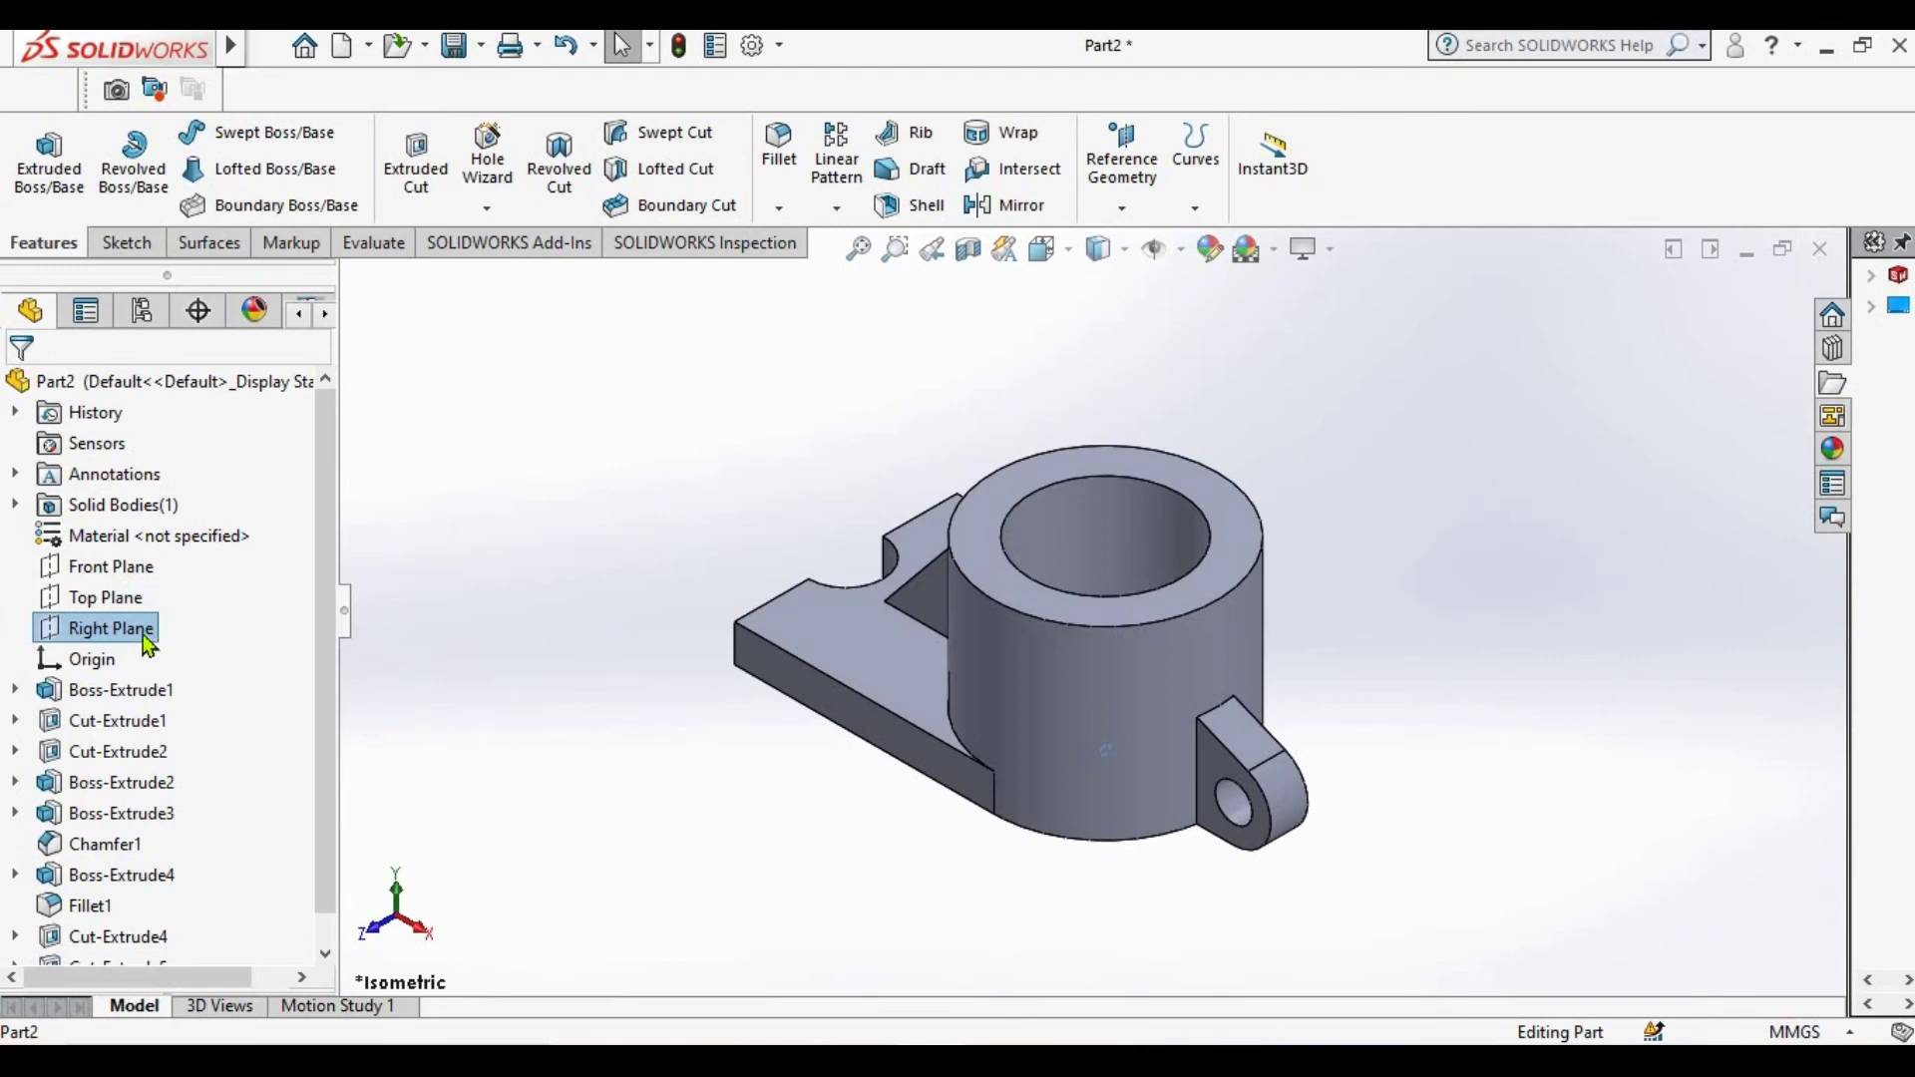
right_click(161, 630)
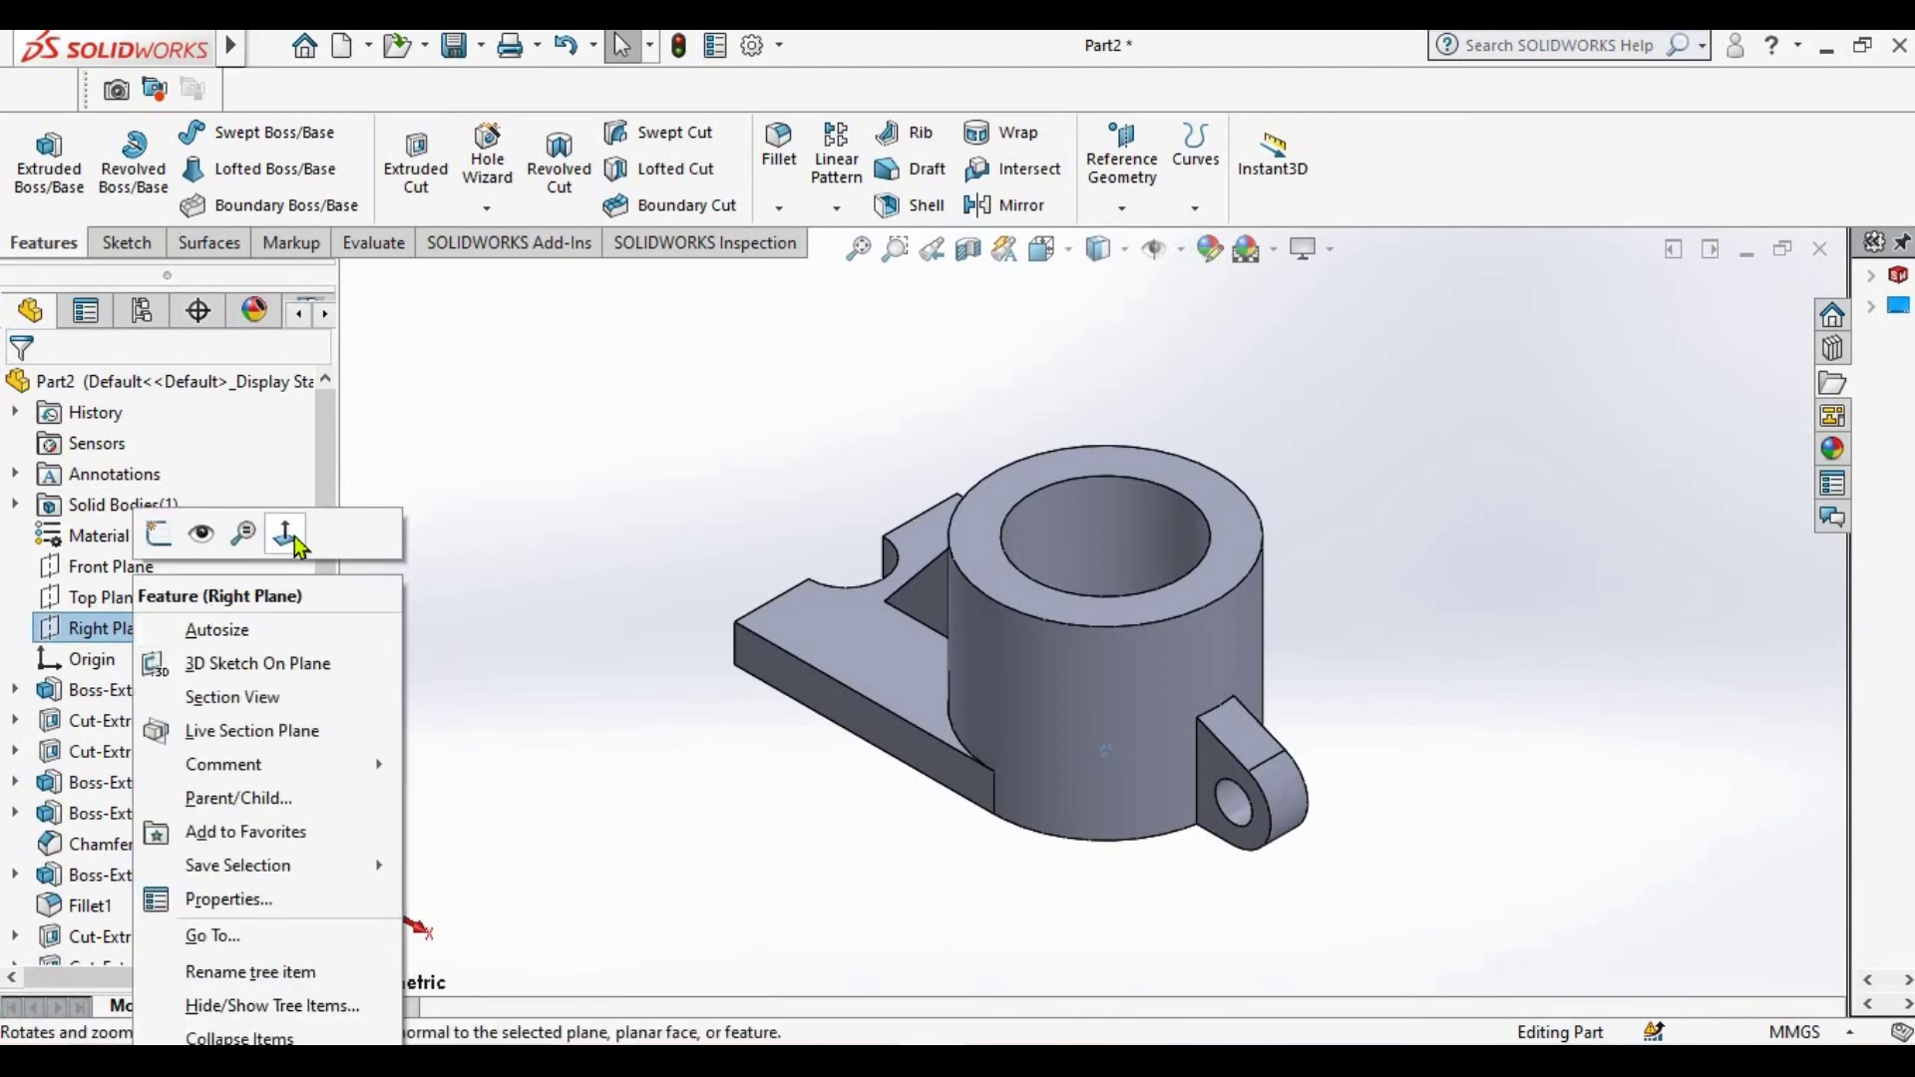
left_click(295, 536)
key("z")
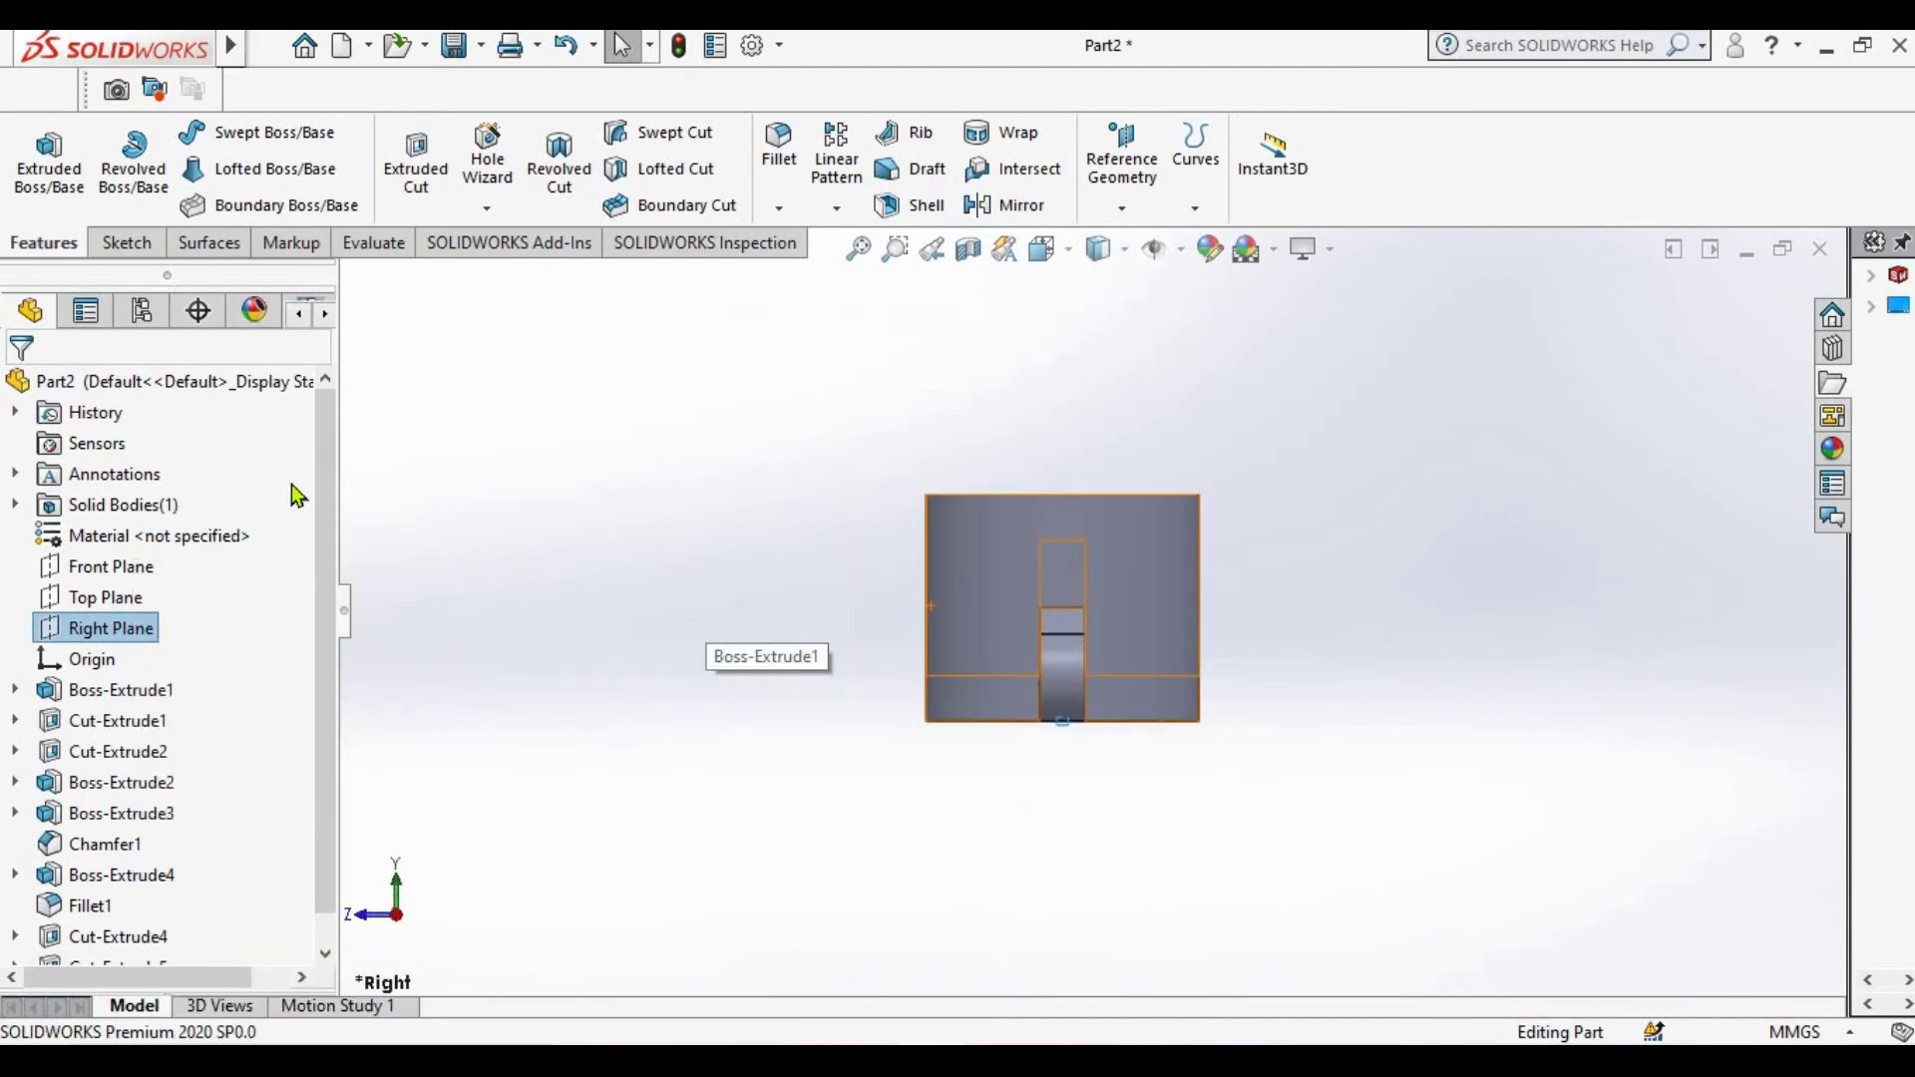
left_click(129, 243)
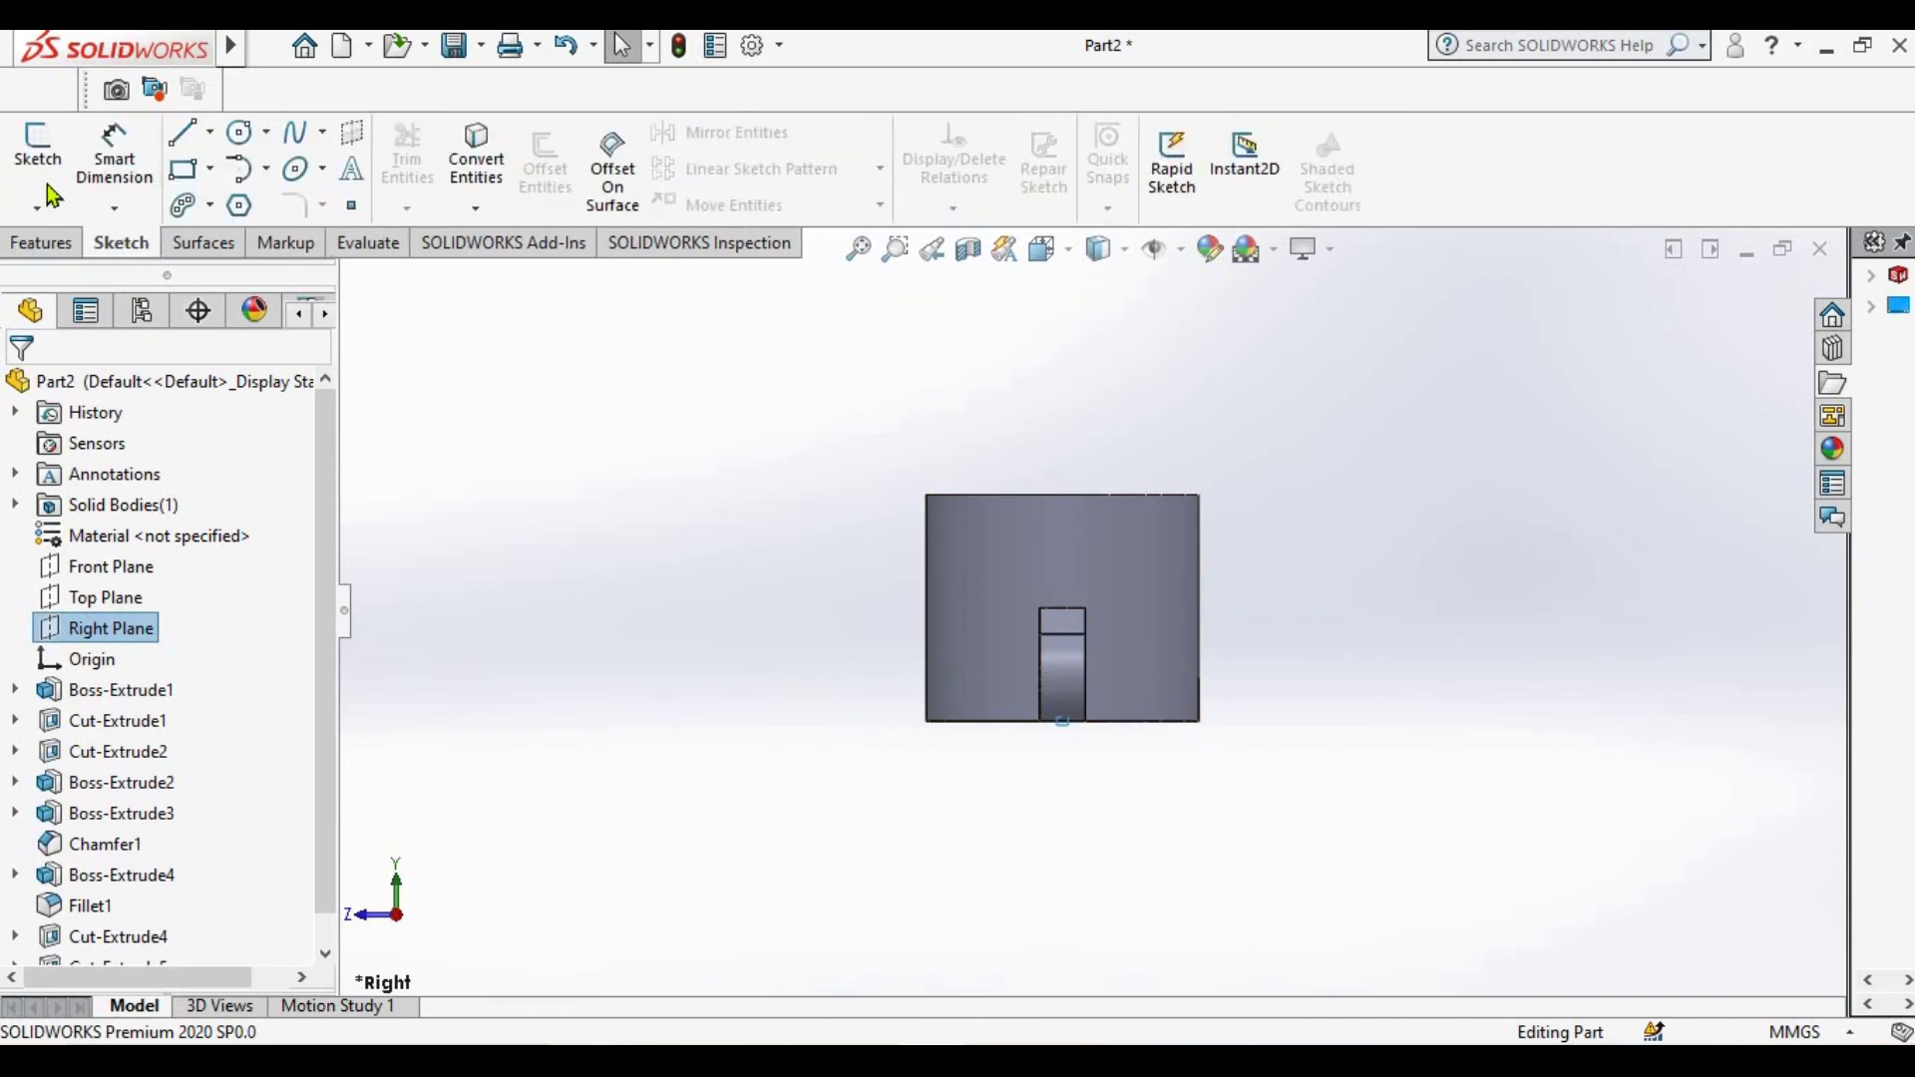
left_click(40, 159)
Draw a small circle on the Right Plane sketch just below the cylinder's top edge
mouse_move(748, 611)
middle_mouse_down()
mouse_move(864, 994)
mouse_move(727, 650)
mouse_move(671, 863)
mouse_move(876, 854)
mouse_move(958, 814)
mouse_move(598, 758)
middle_mouse_up()
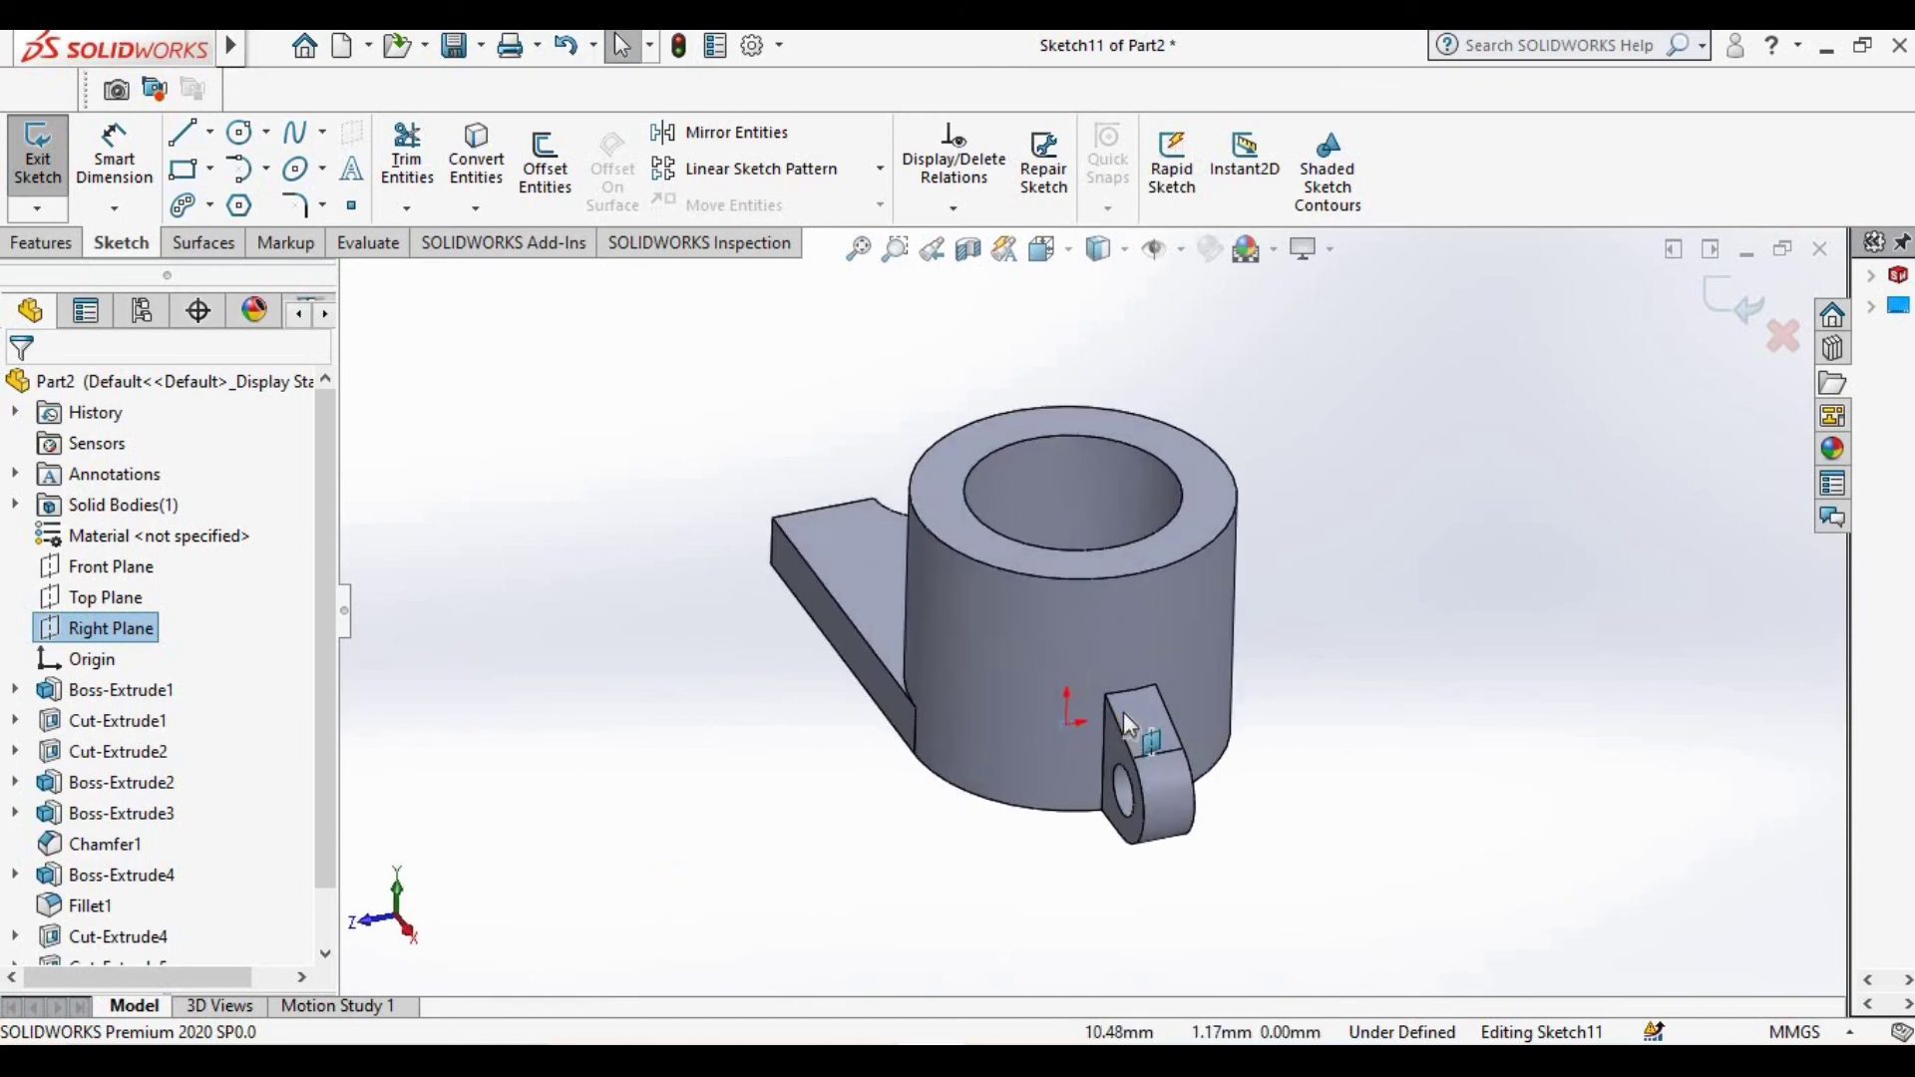
scroll(558, 748, "up", 3)
scroll(333, 748, "down", 1)
left_click(150, 937)
left_click(213, 897)
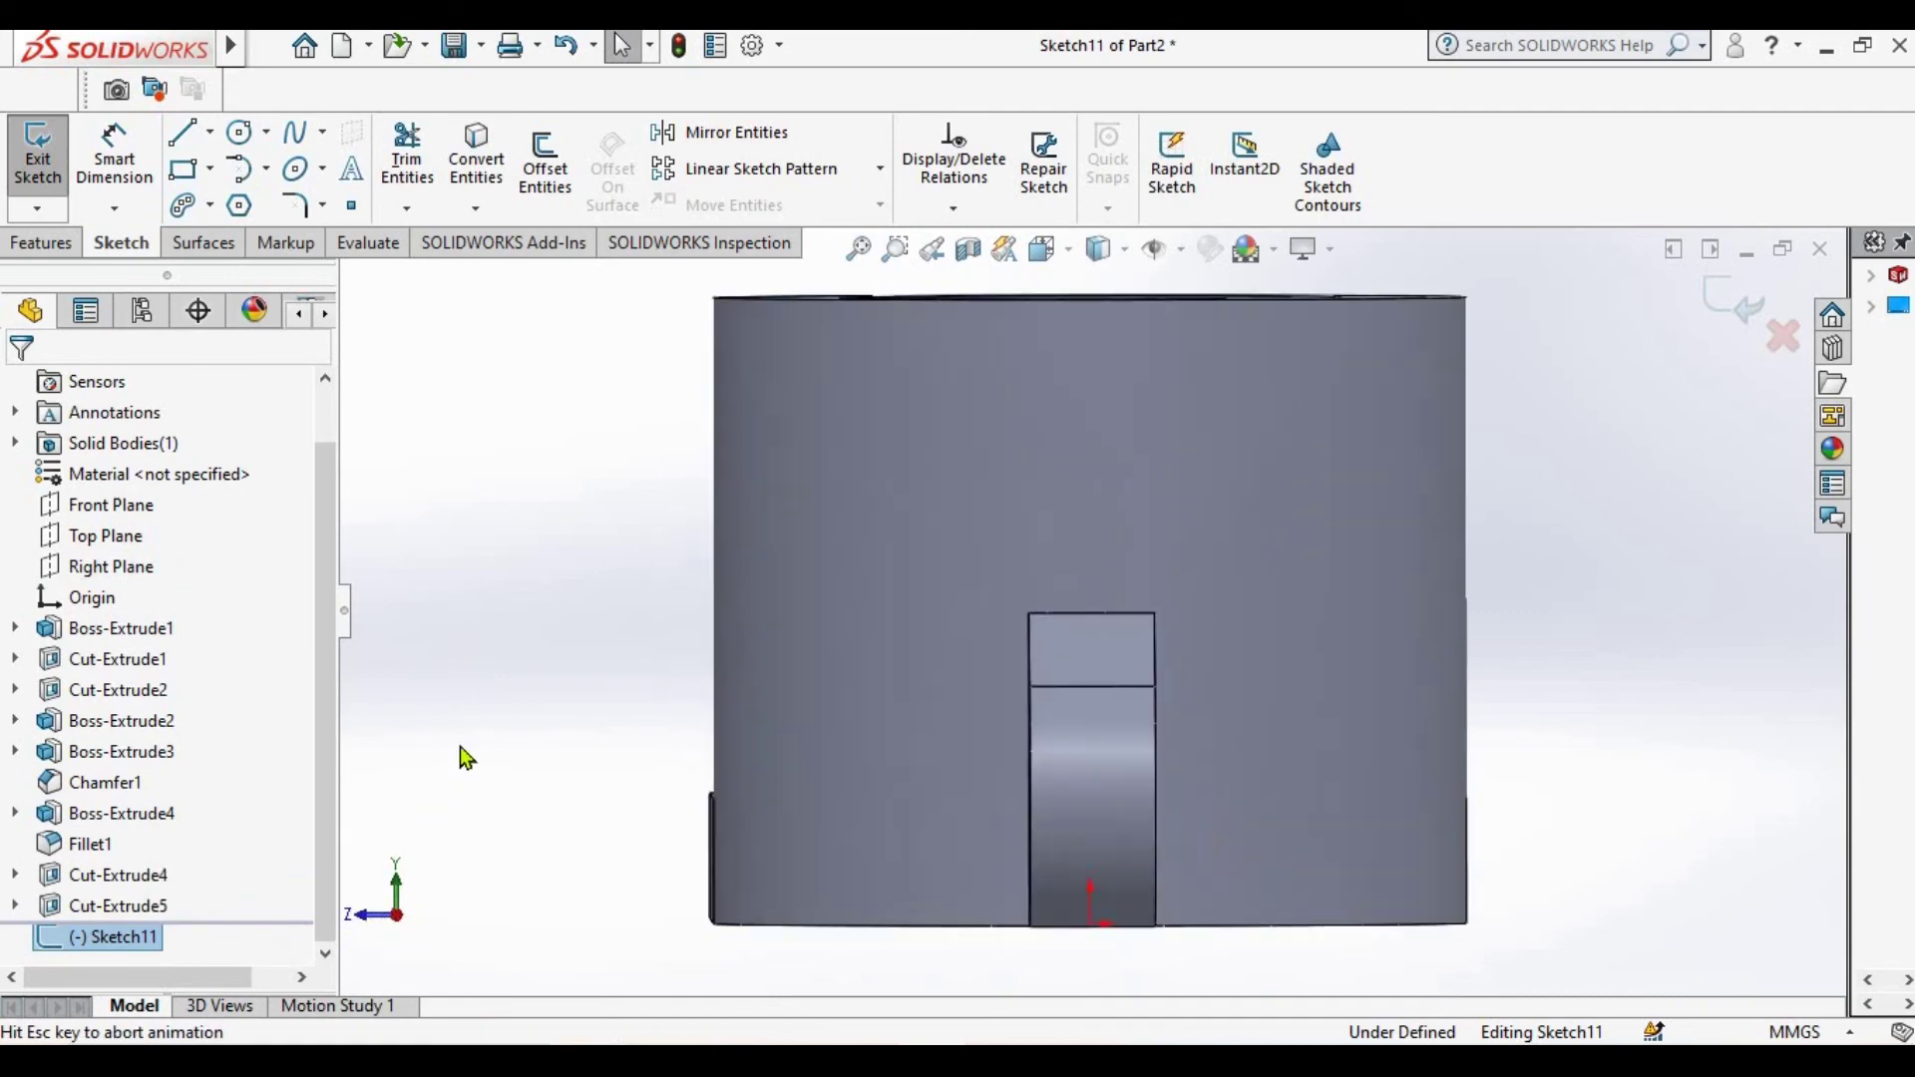
left_click(241, 136)
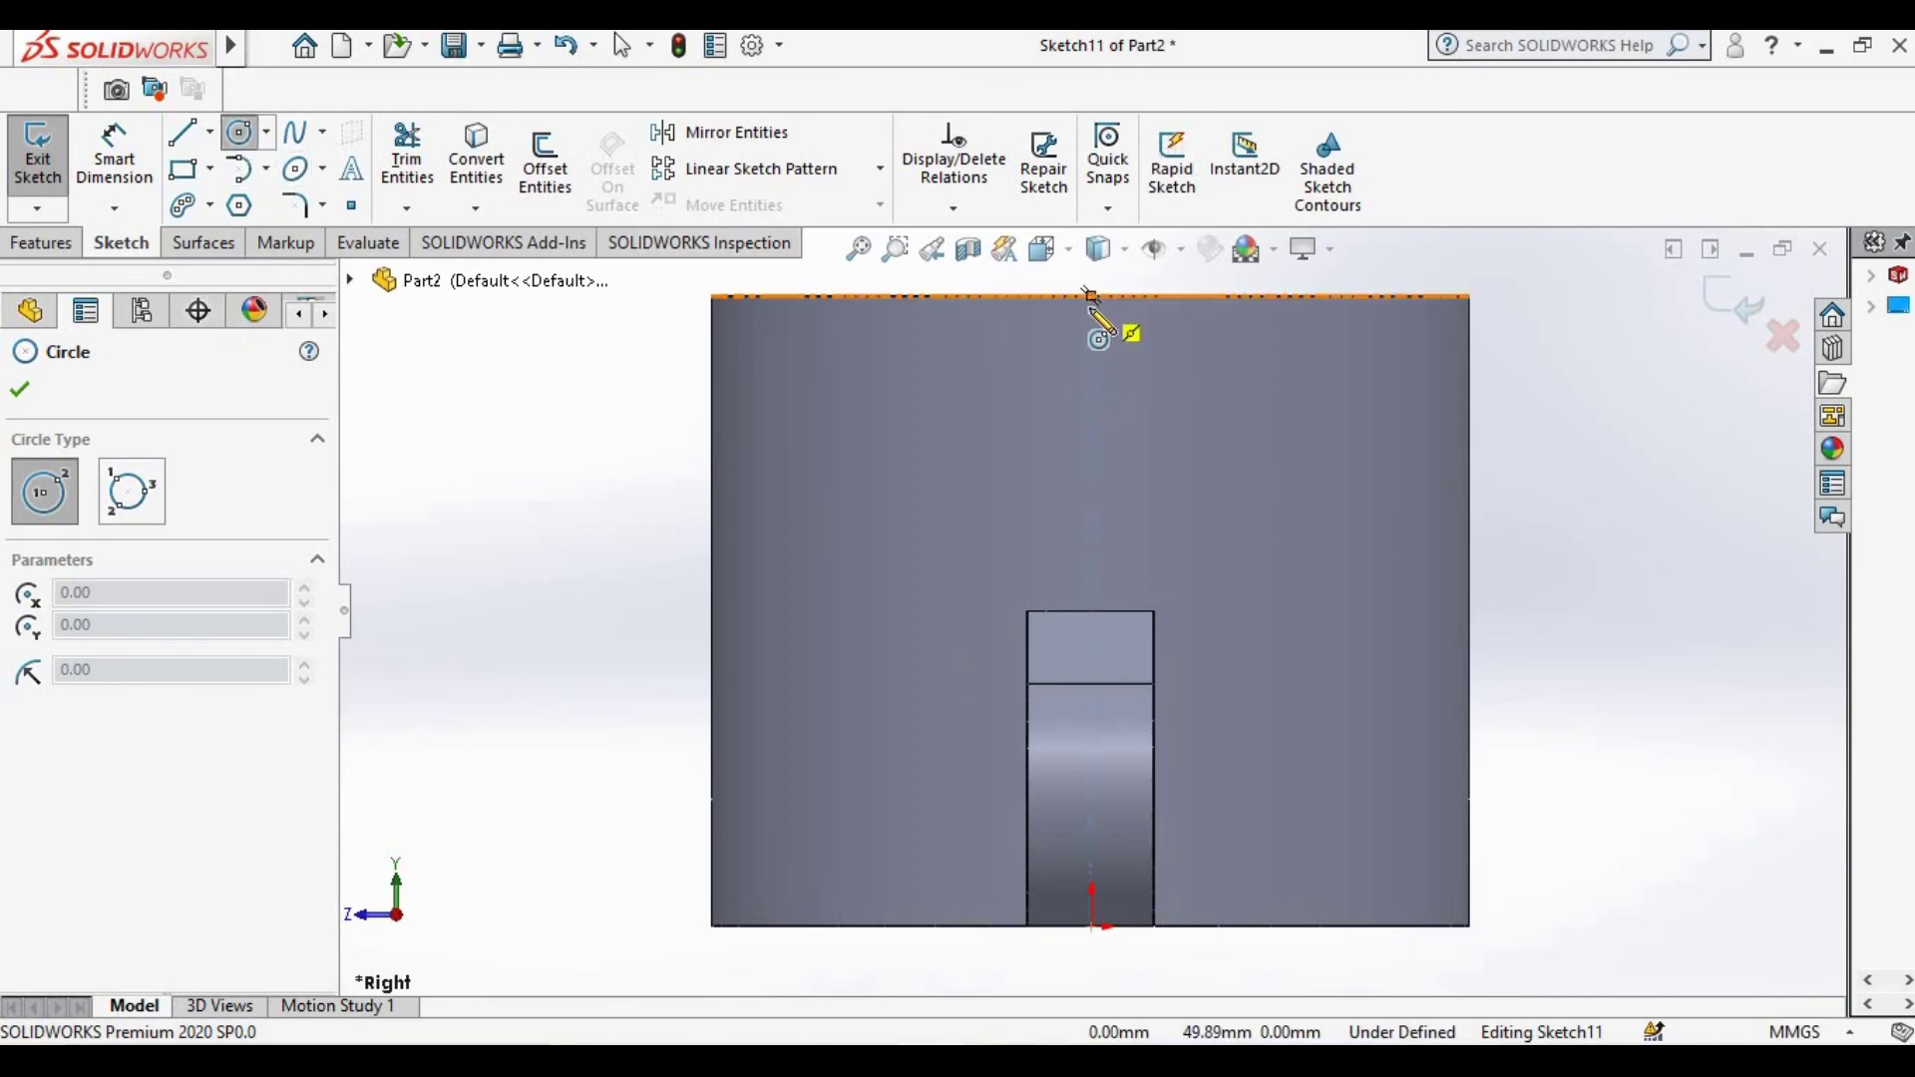
left_click(1091, 369)
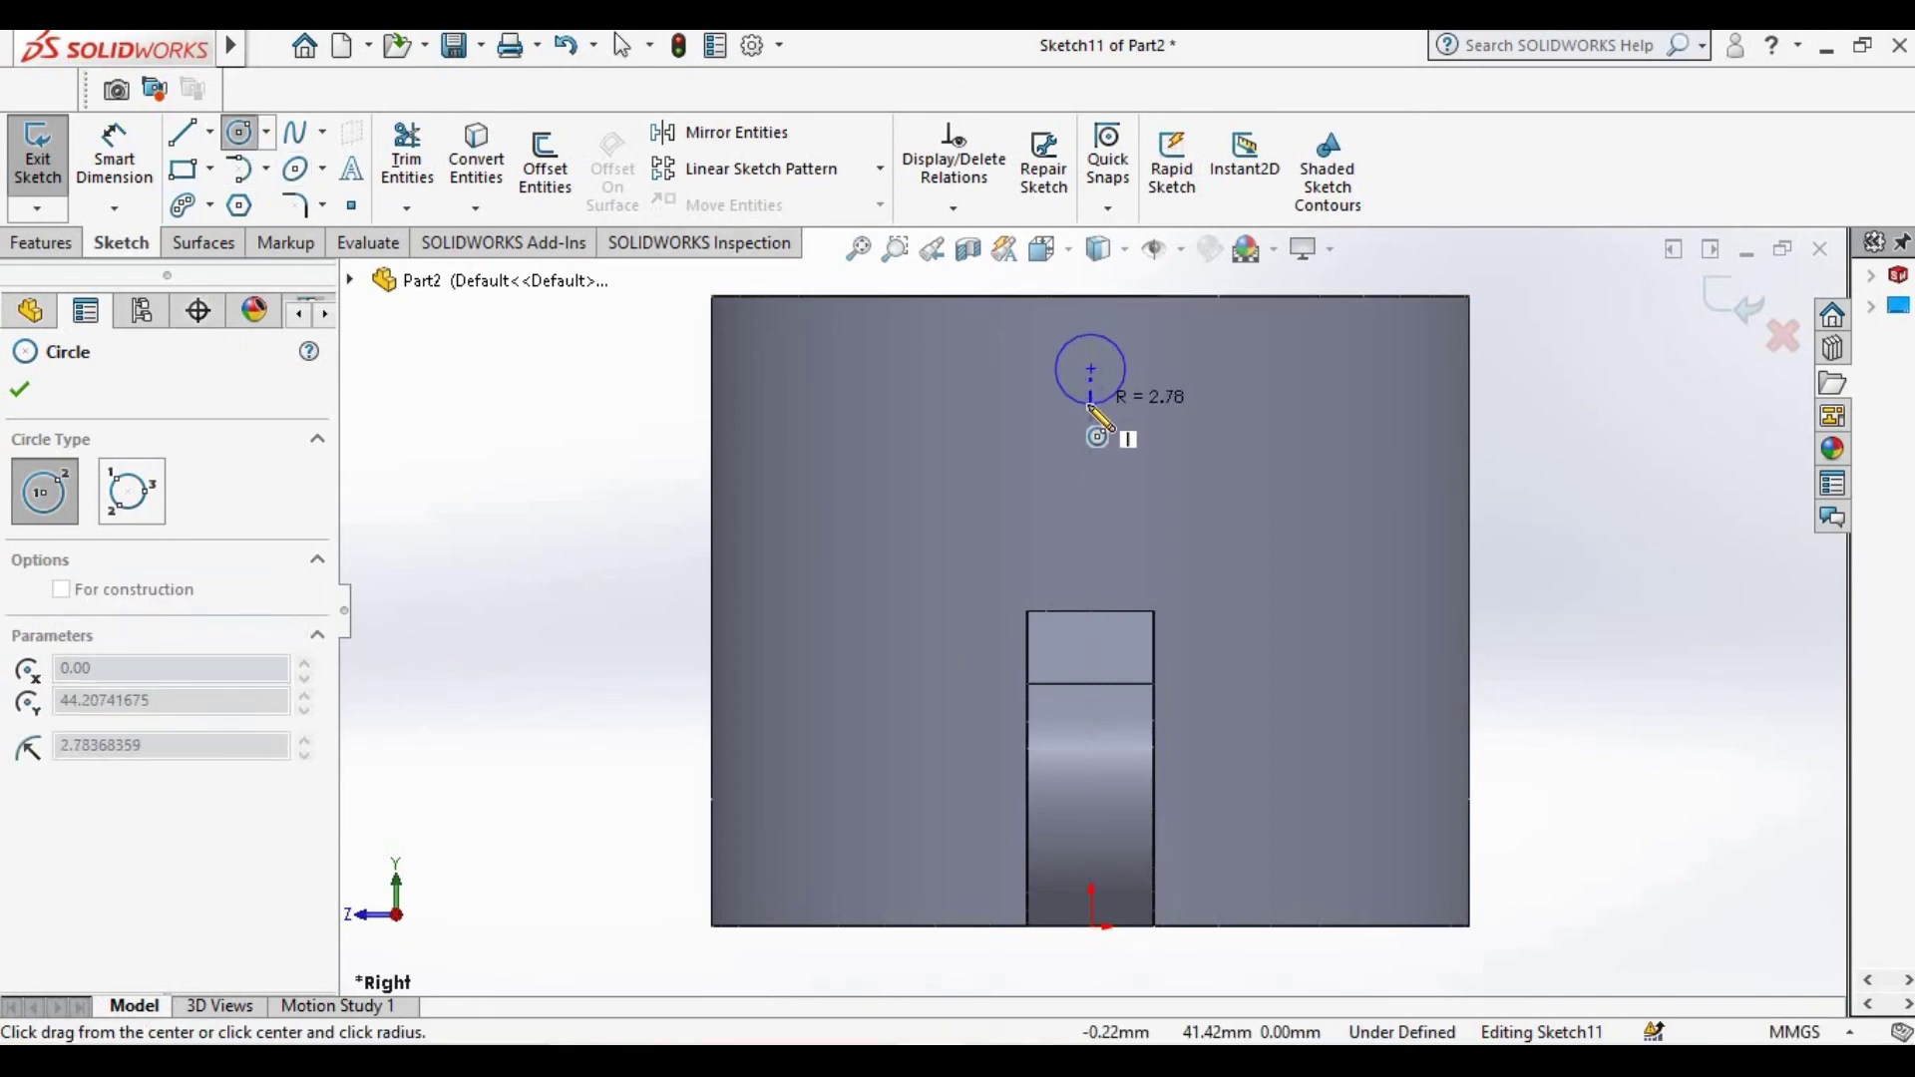
left_click(1108, 399)
Dimension the circle 5 mm below the top edge with a 5 mm diameter
left_click(111, 154)
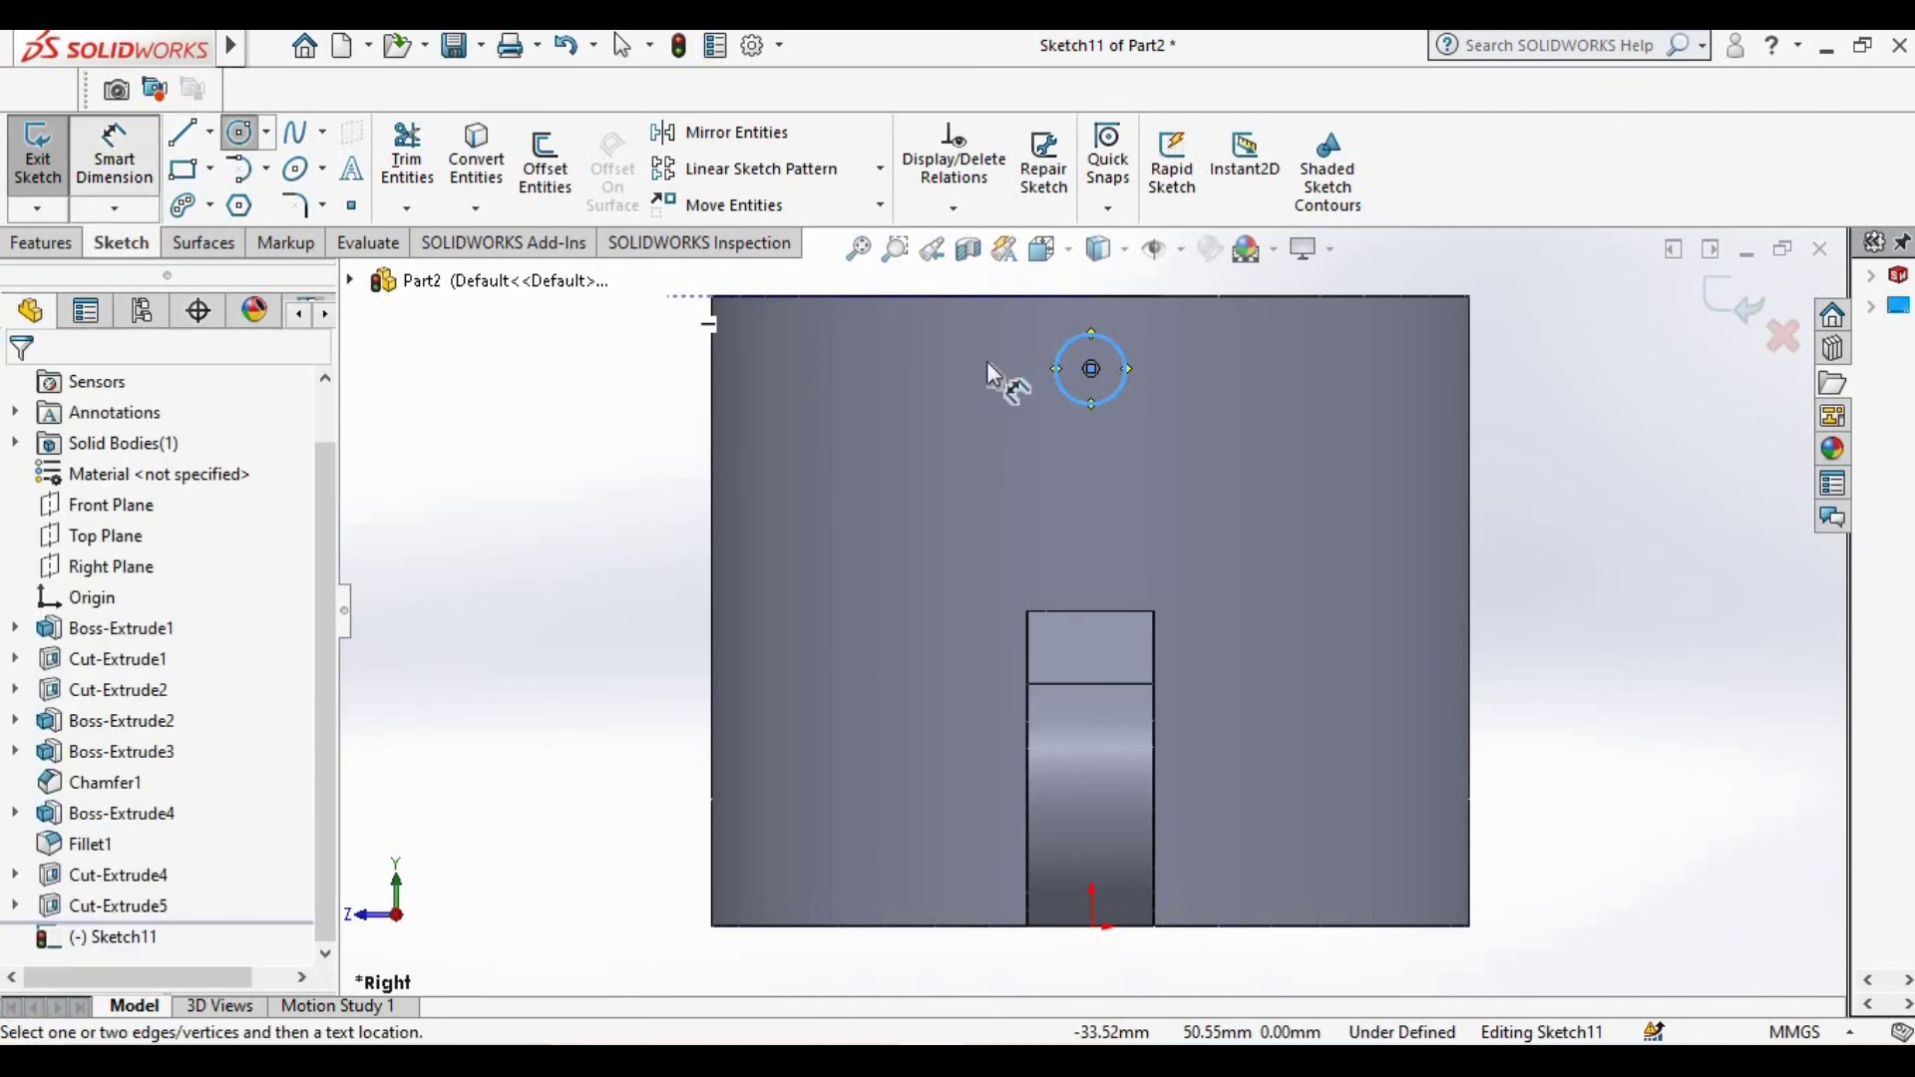
left_click(1093, 369)
left_click(1092, 296)
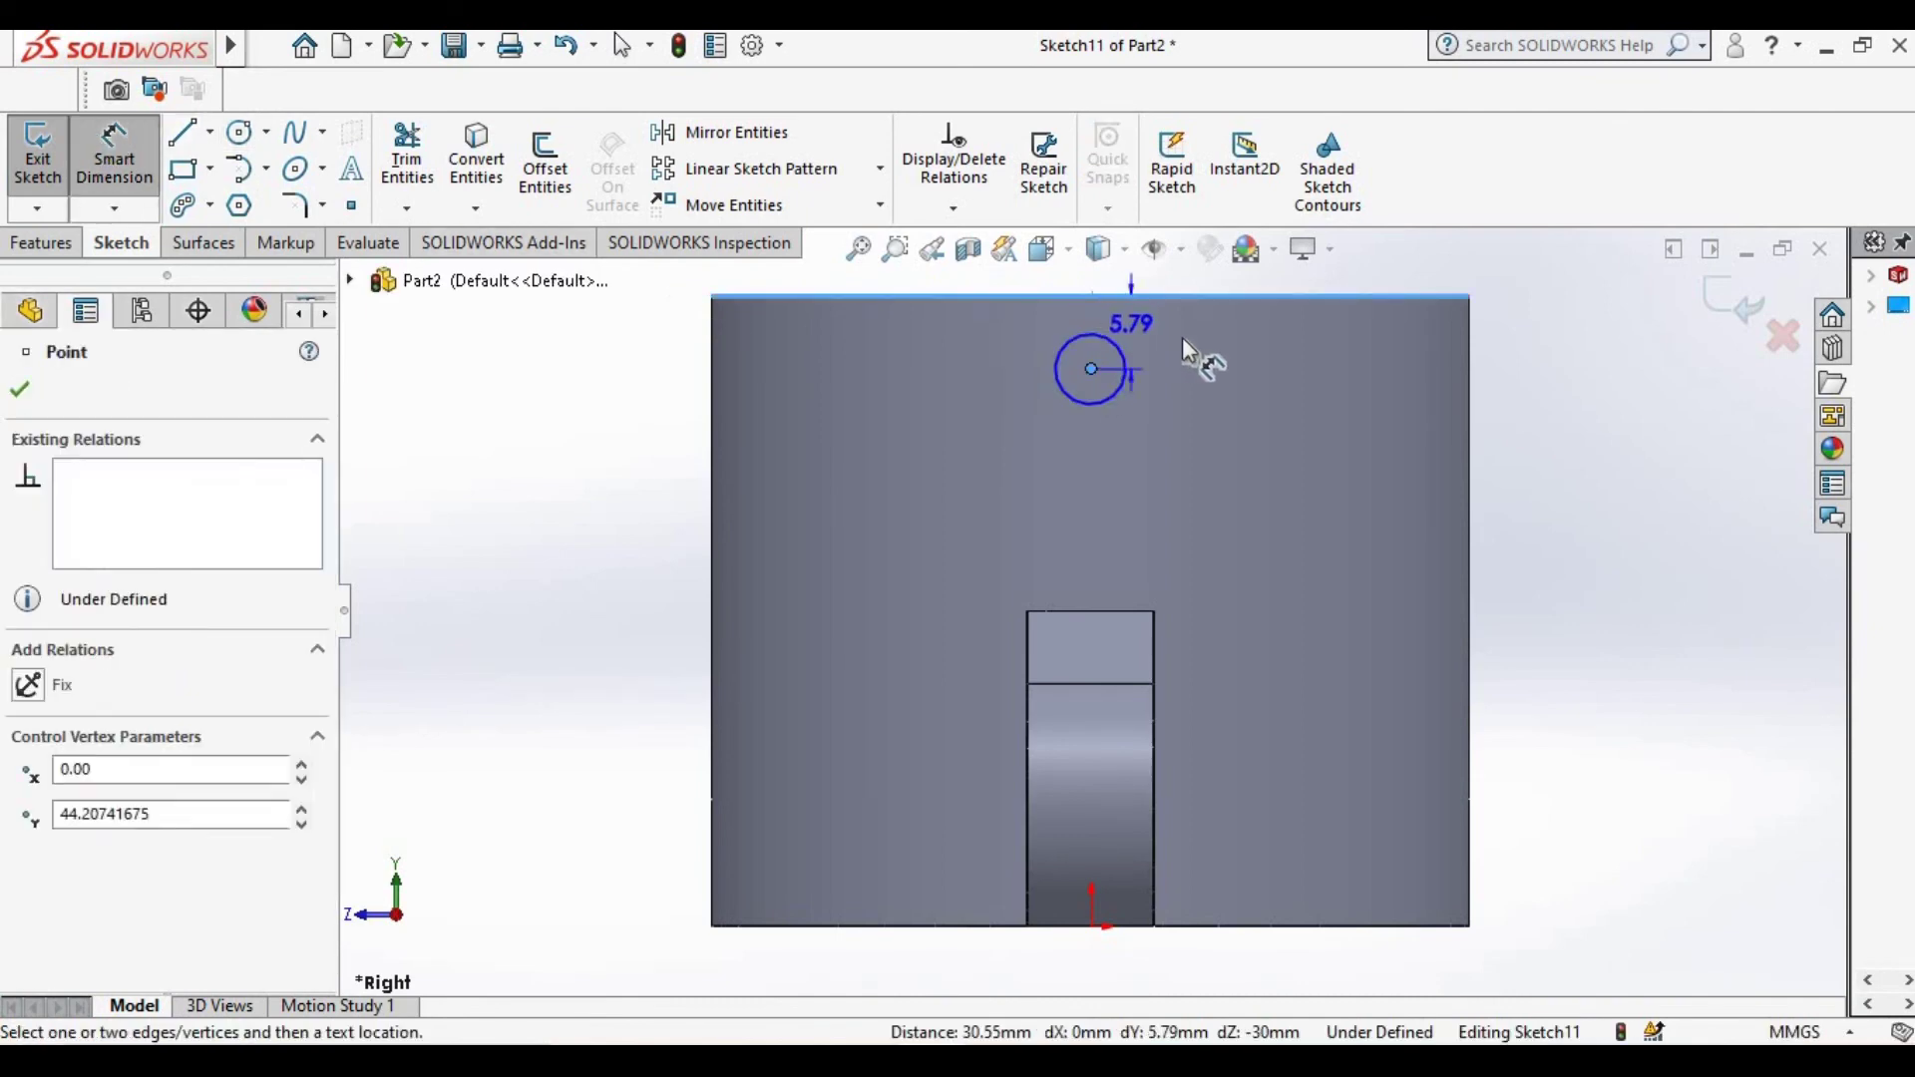
left_click(1233, 337)
type("5")
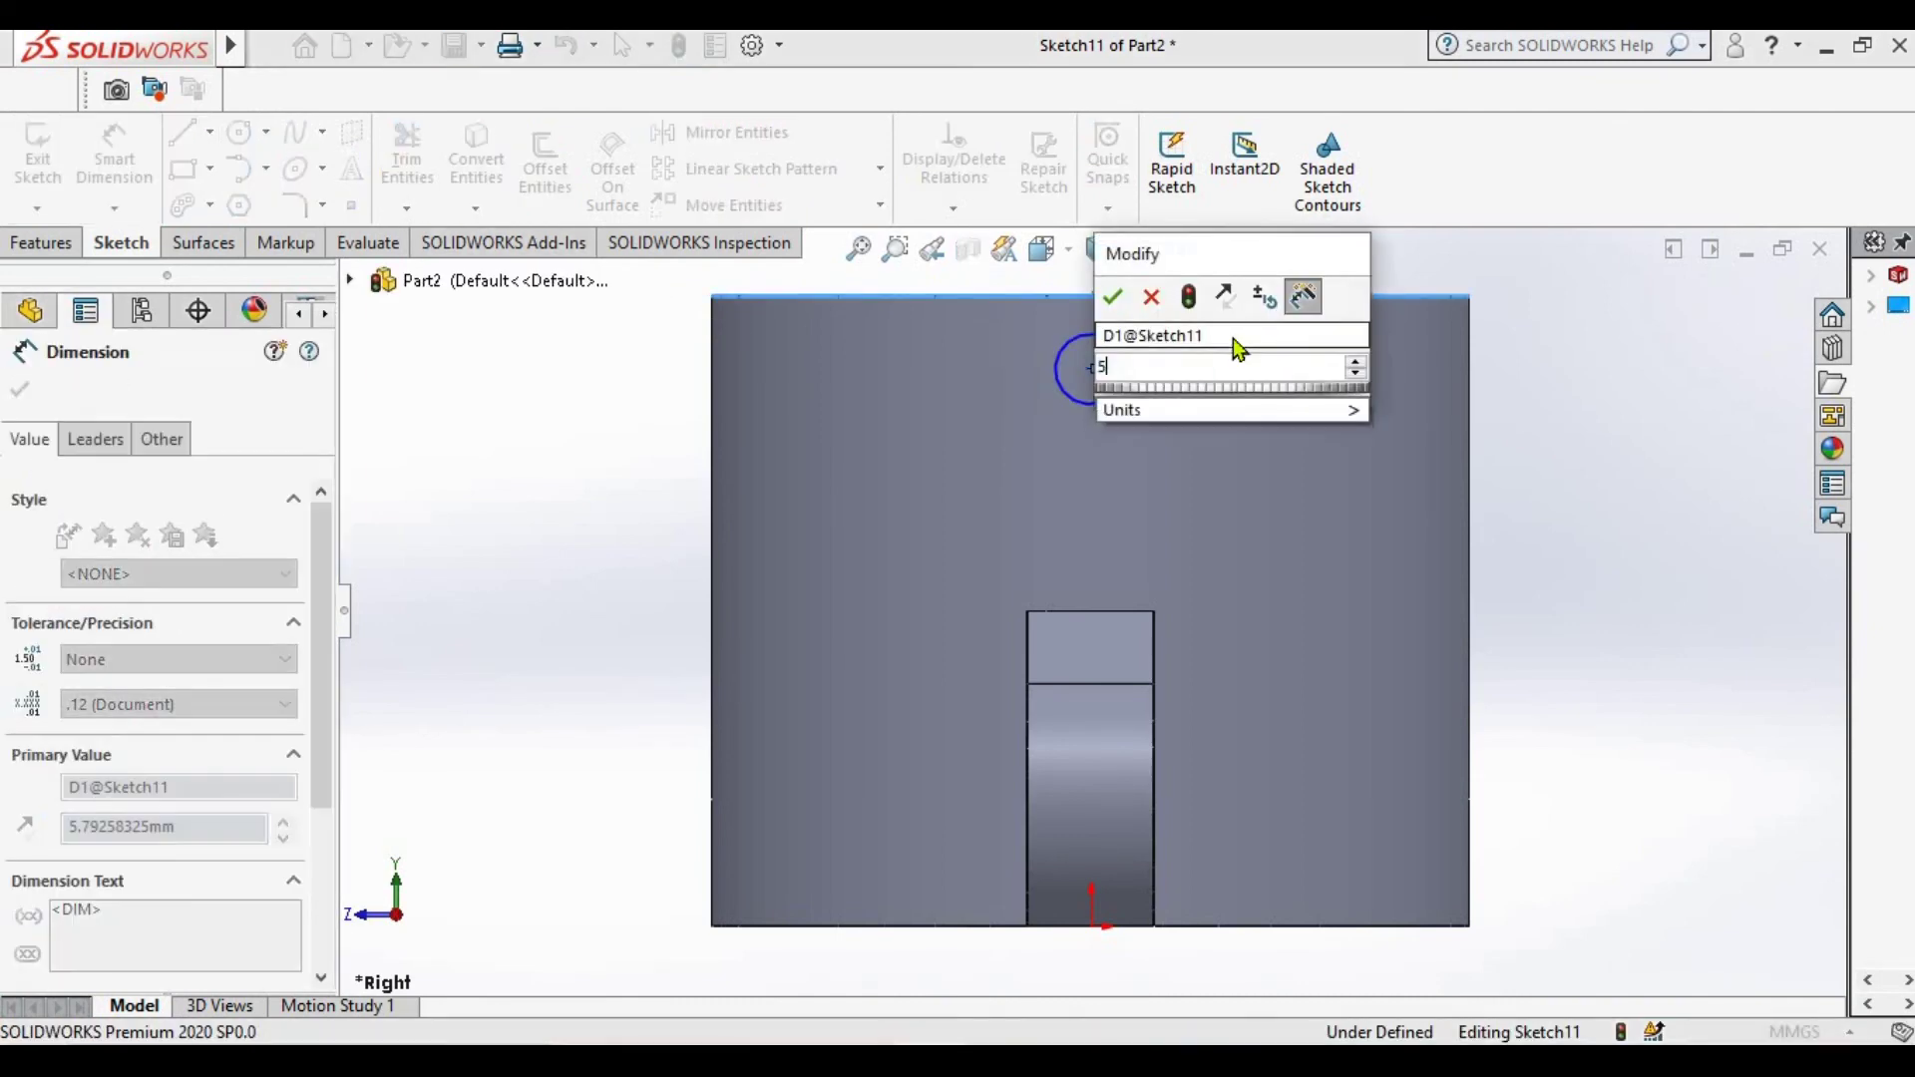
key("Return")
type("5")
key("Return")
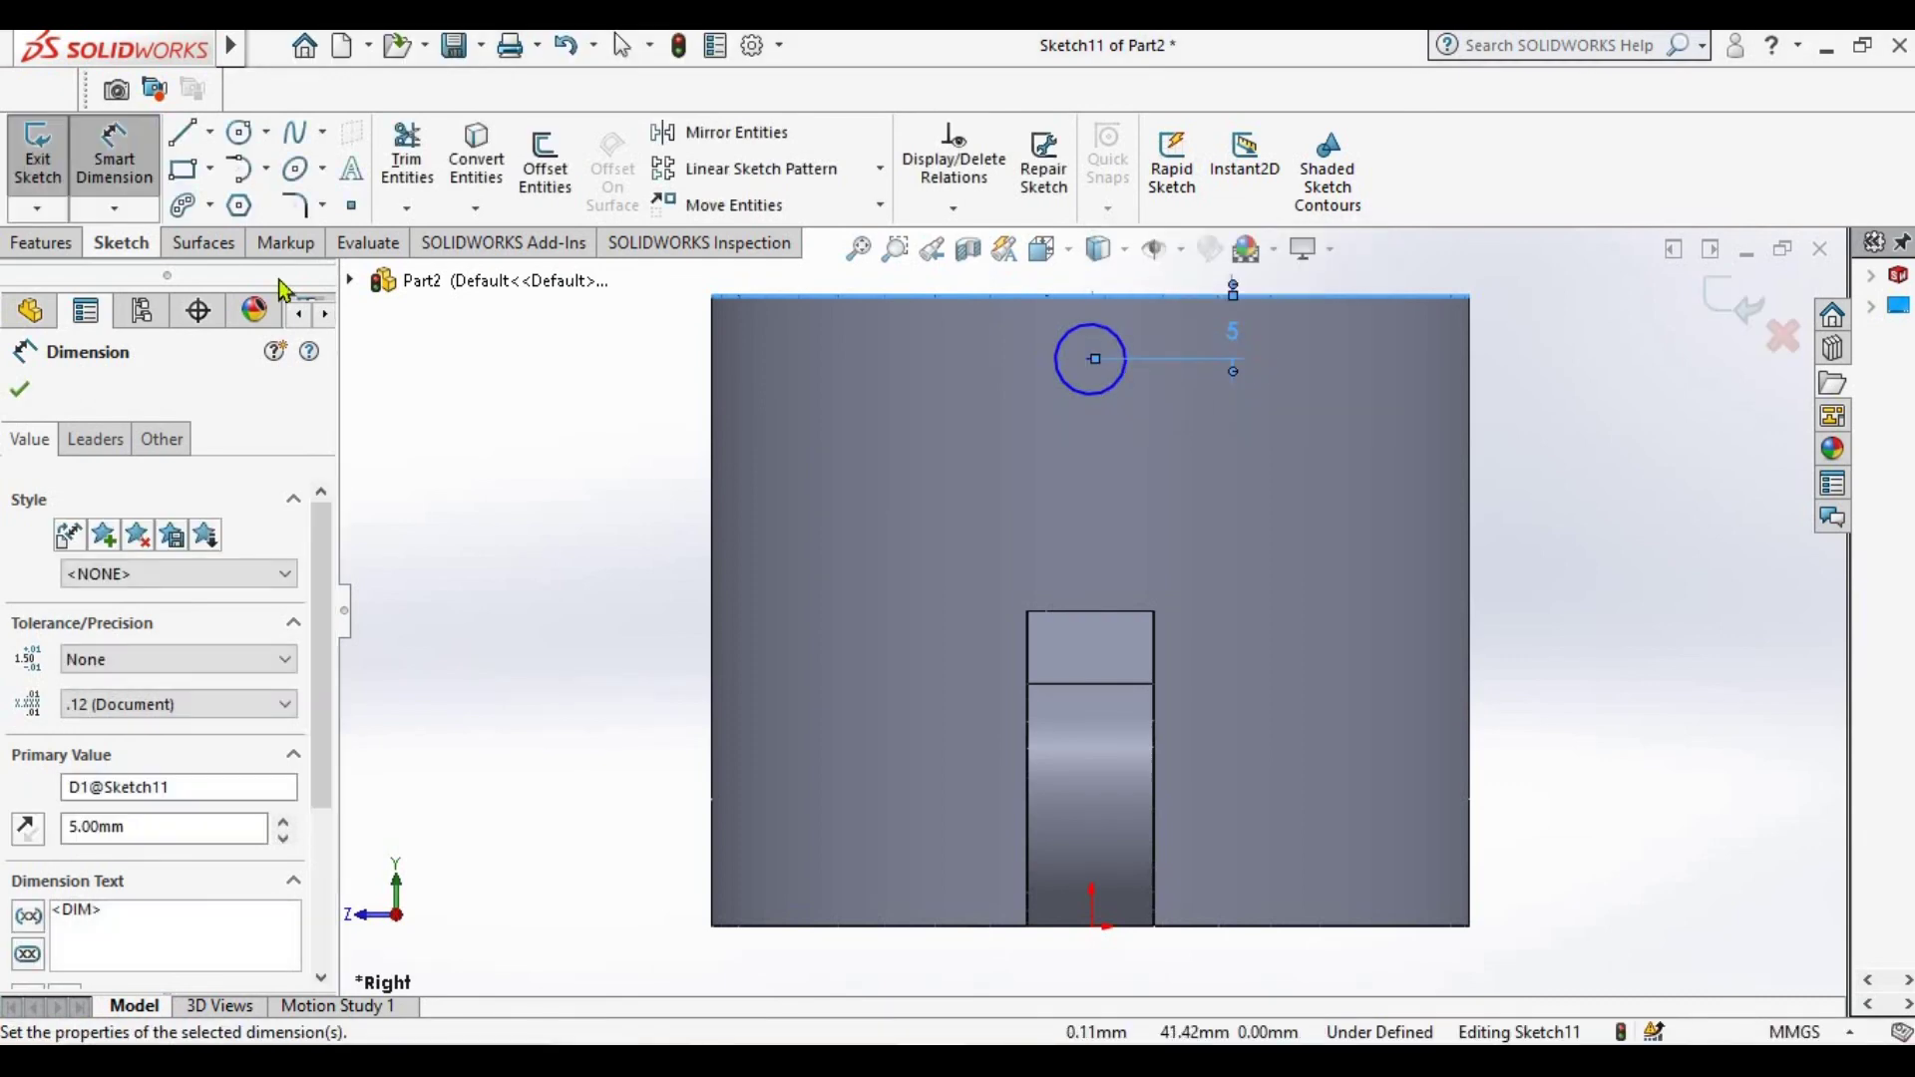
left_click(1062, 394)
left_click(934, 451)
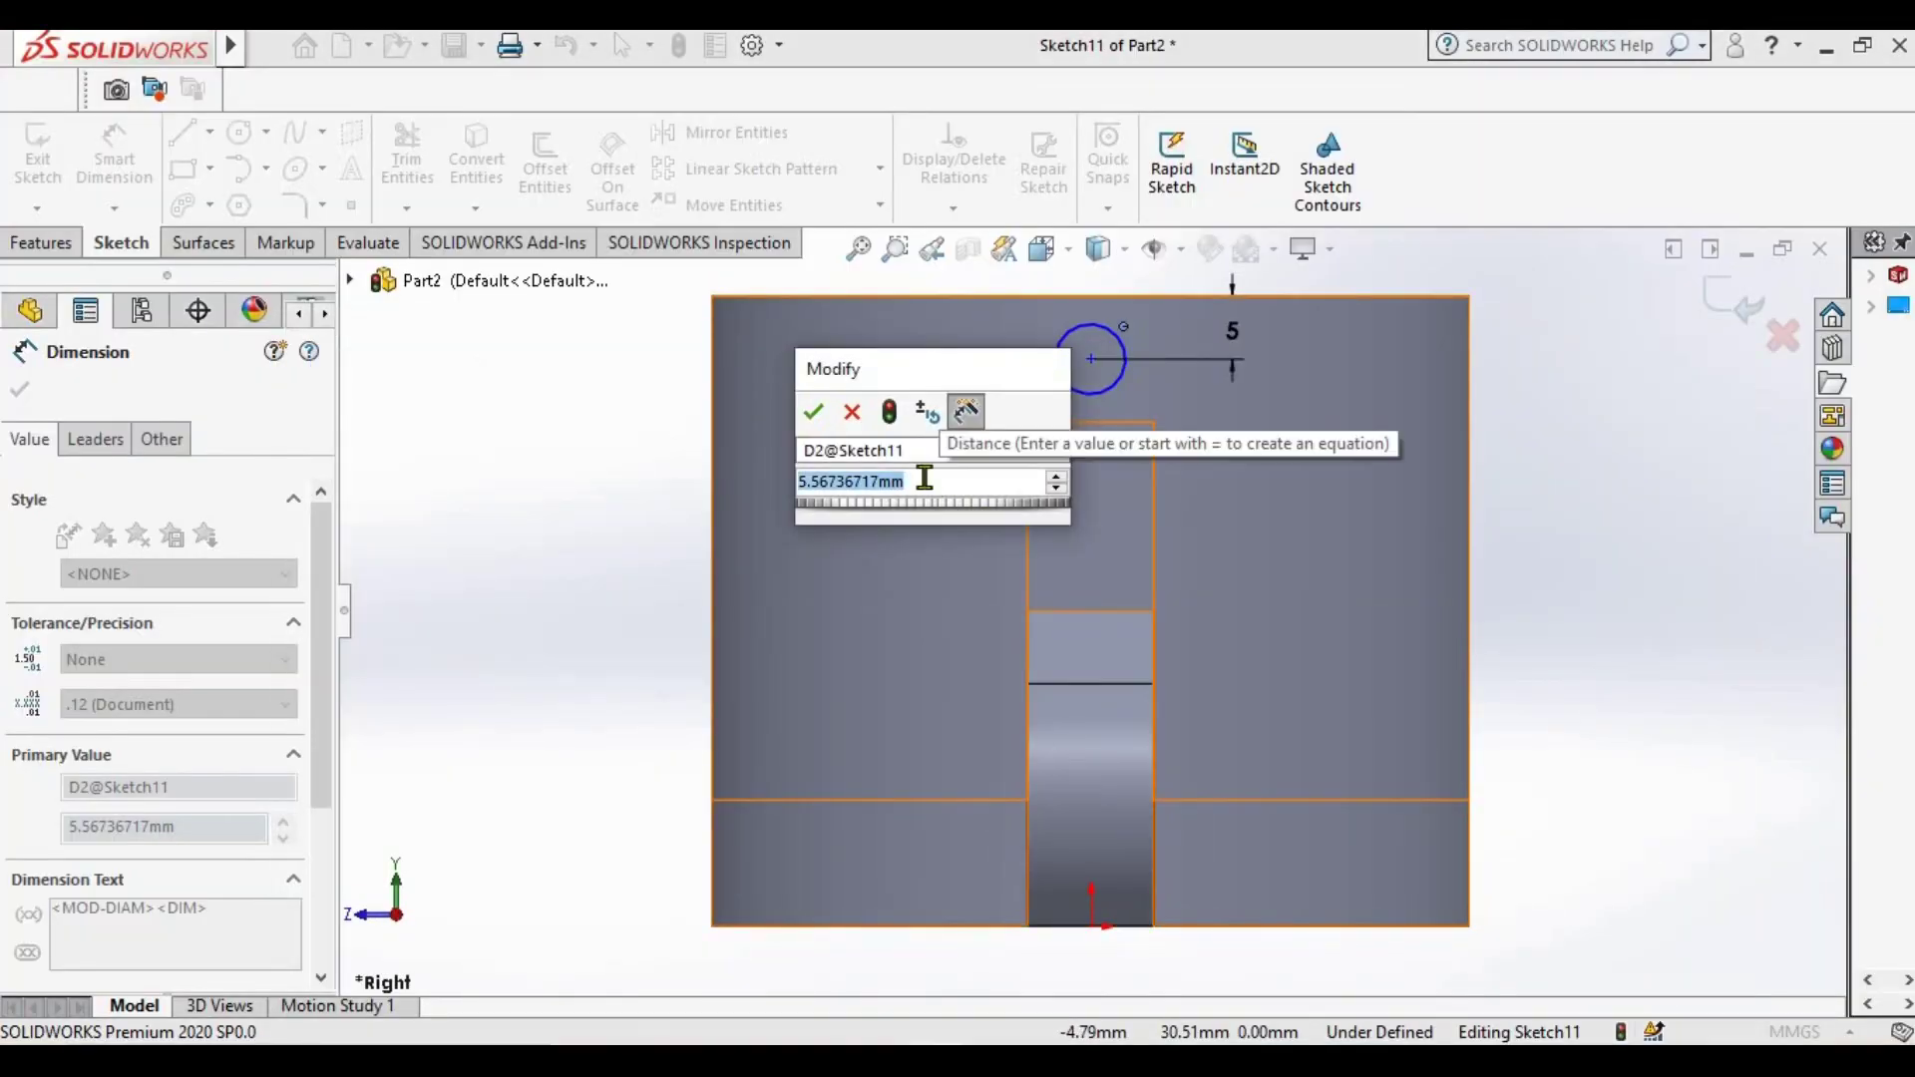
type("5")
key("Return")
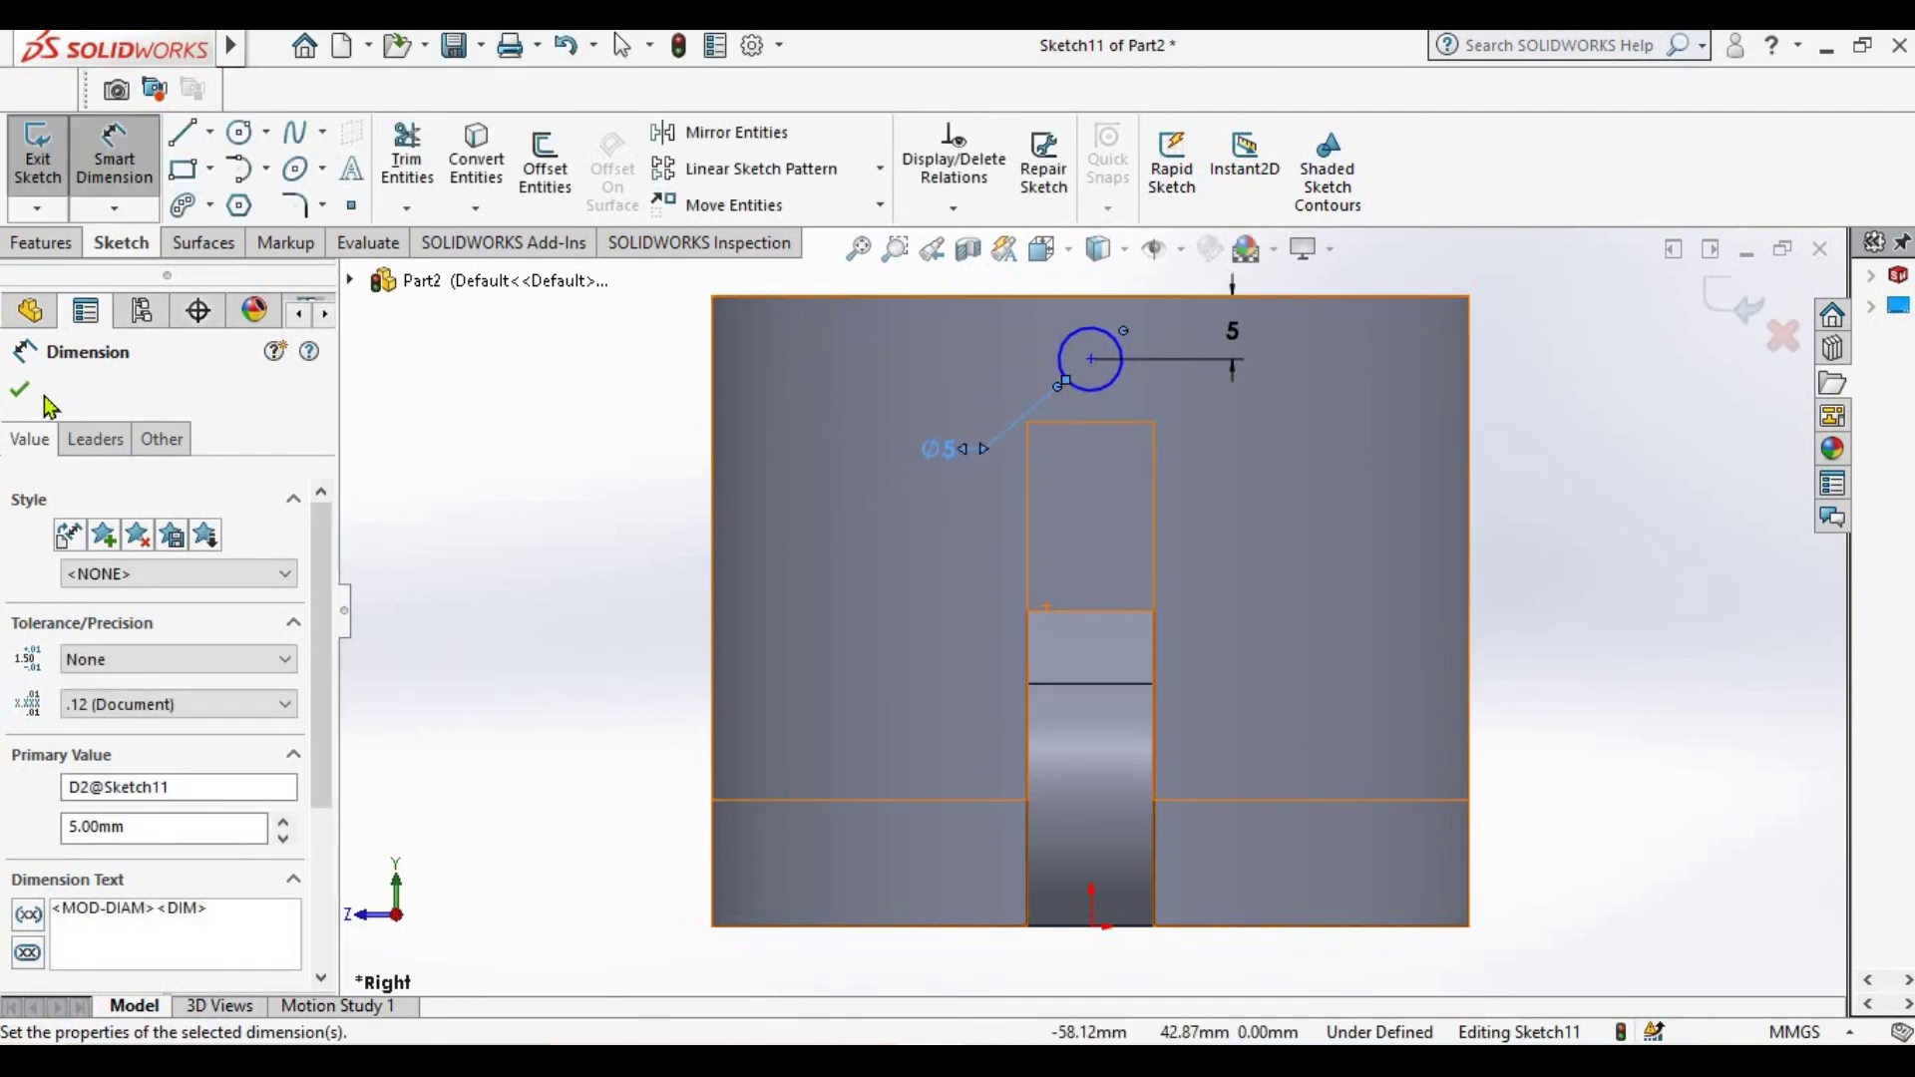
left_click(19, 390)
left_click(41, 243)
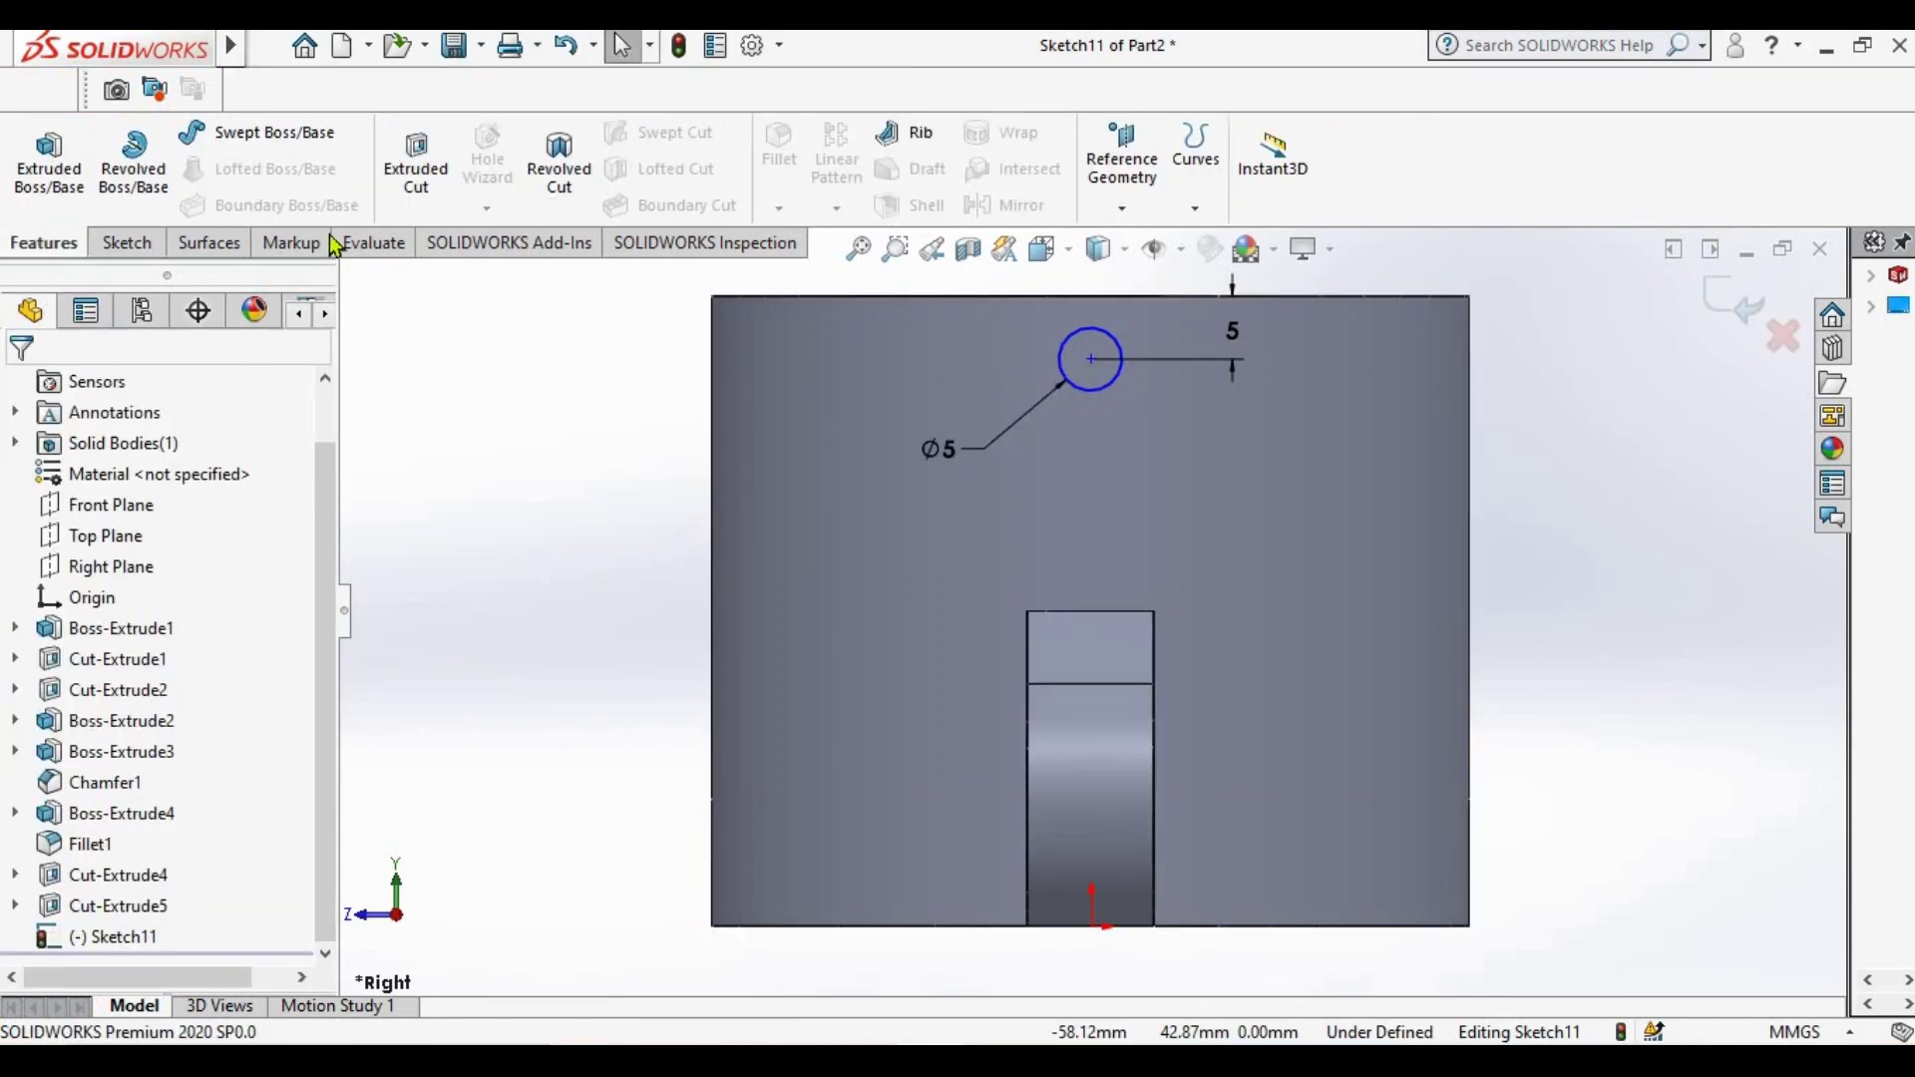
Cut the Ø5 circle Through All, reversed into the cylinder wall, then view isometric
left_click(415, 160)
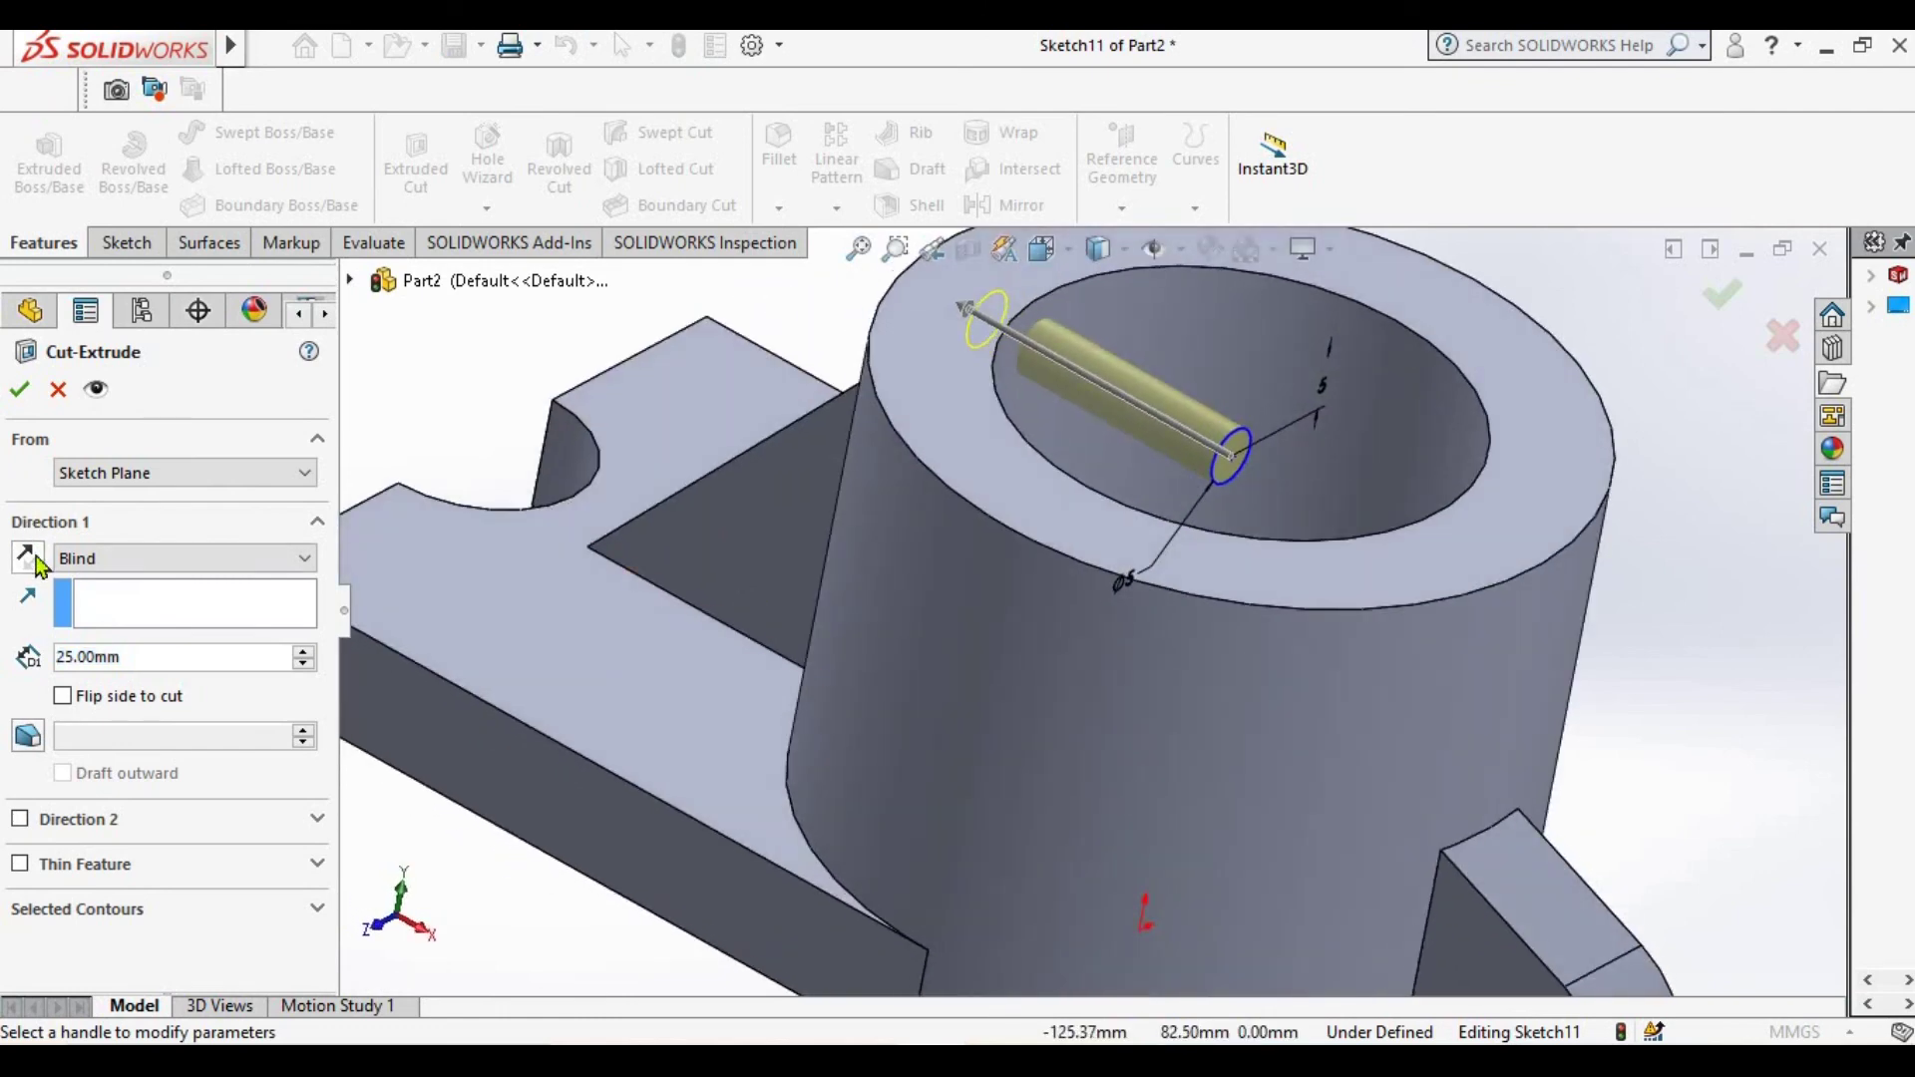
left_click(37, 561)
left_click(175, 559)
left_click(167, 602)
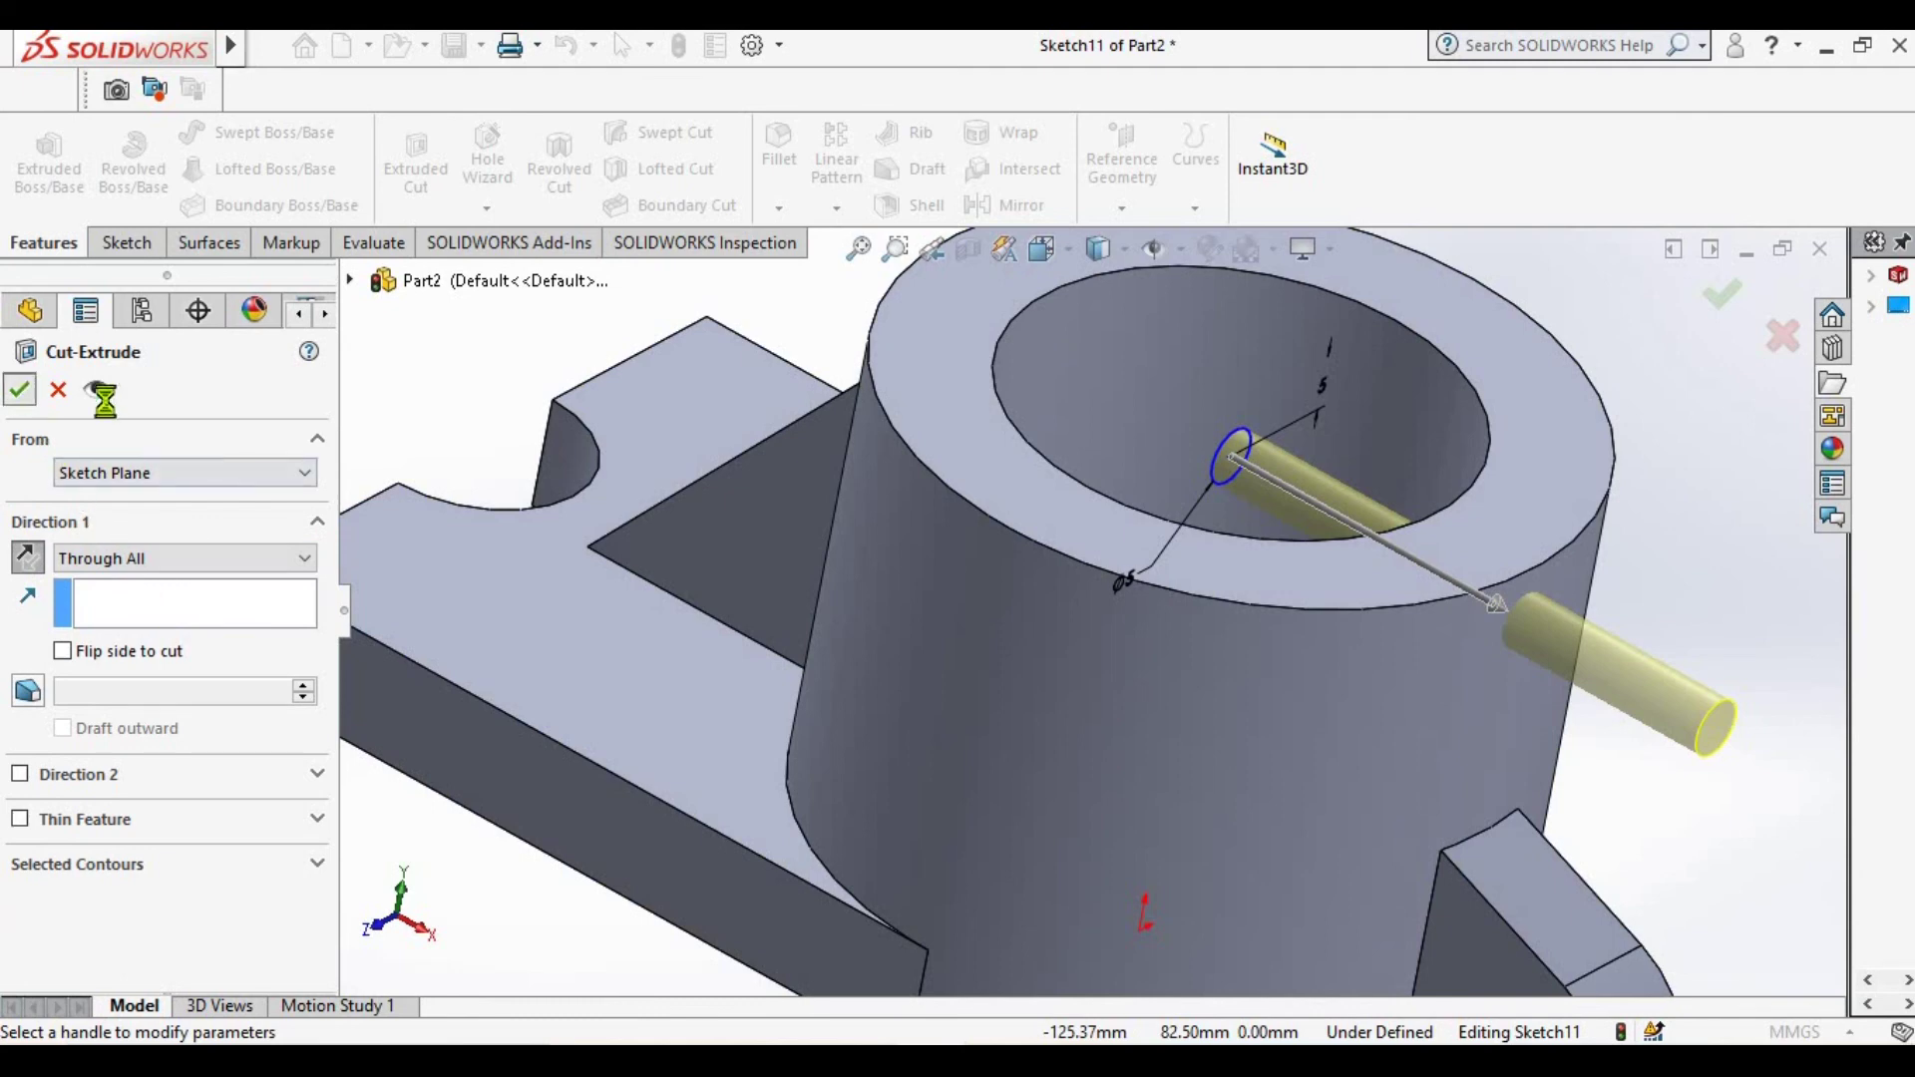
key("Return")
scroll(1390, 704, "up", 3)
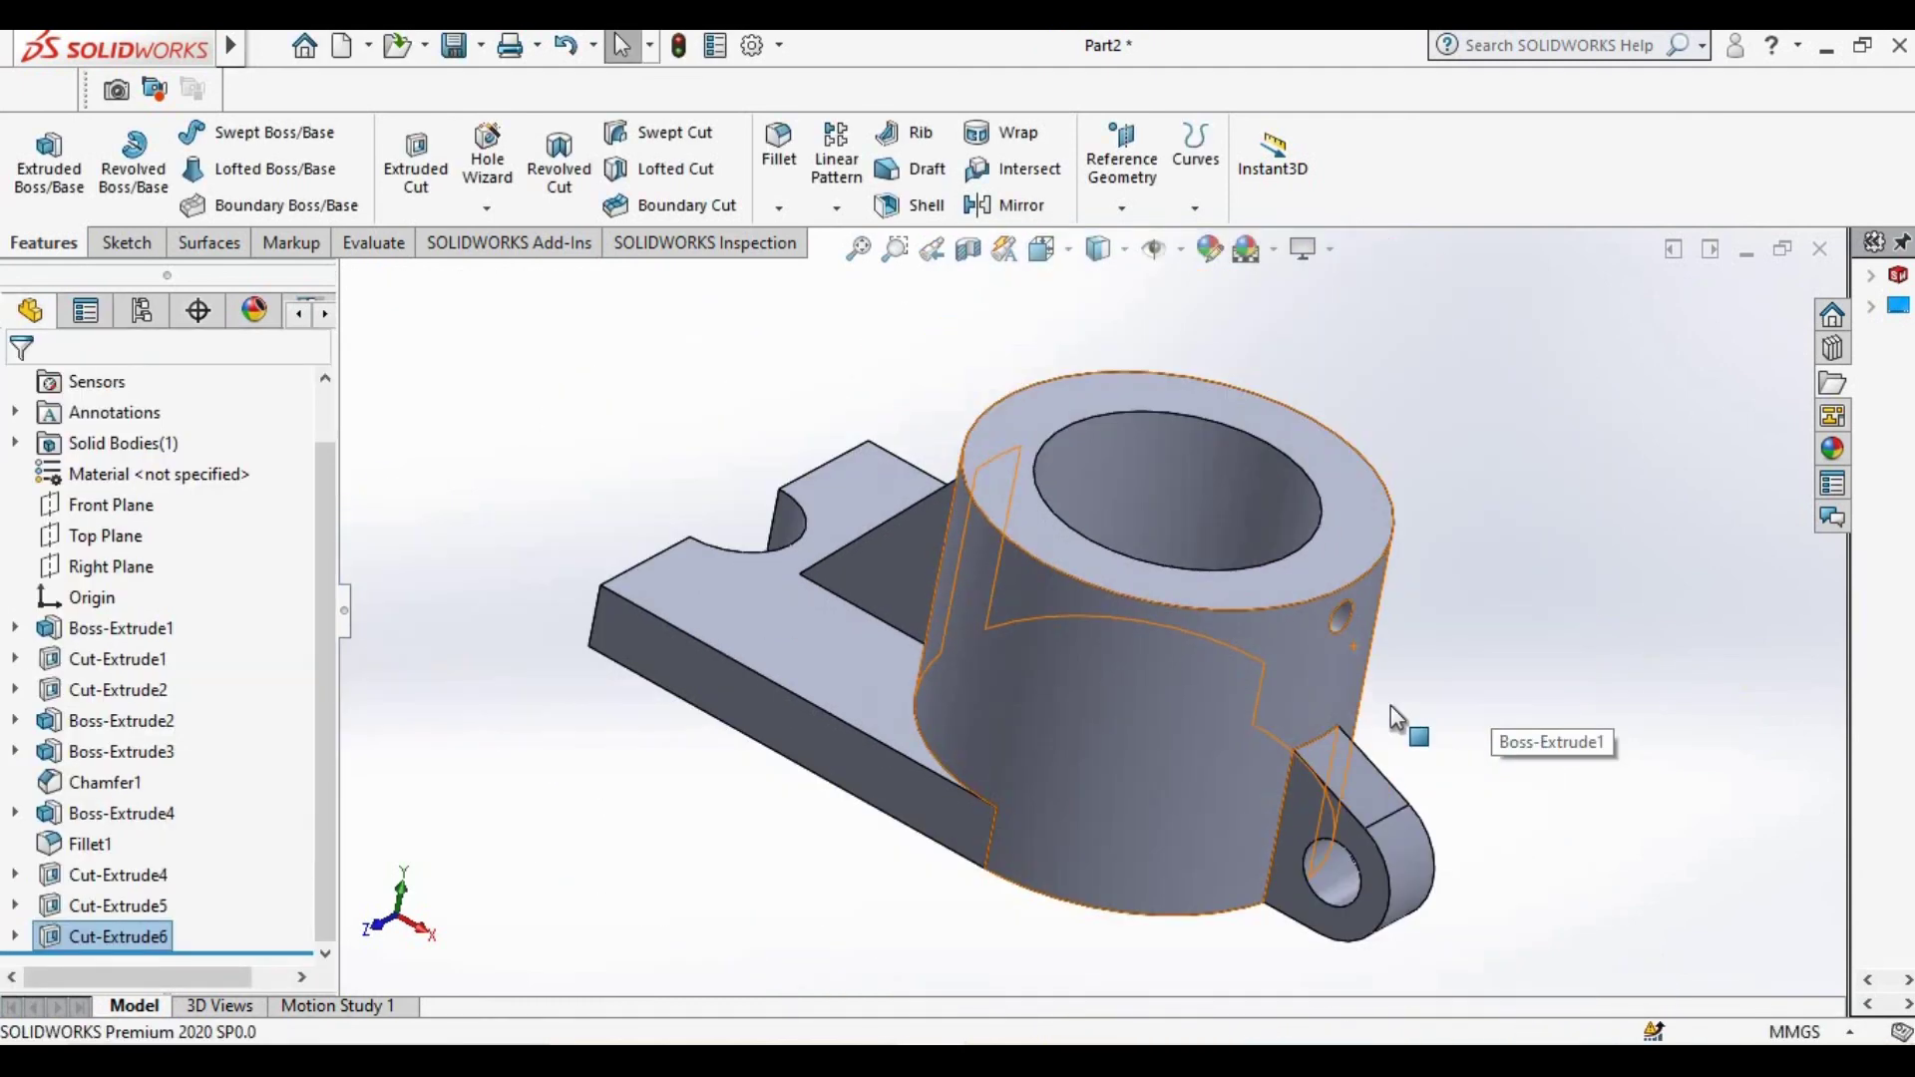
mouse_move(1340, 684)
middle_mouse_down()
mouse_move(1399, 794)
mouse_move(1367, 876)
mouse_move(1397, 564)
middle_mouse_up()
key("ctrl+7")
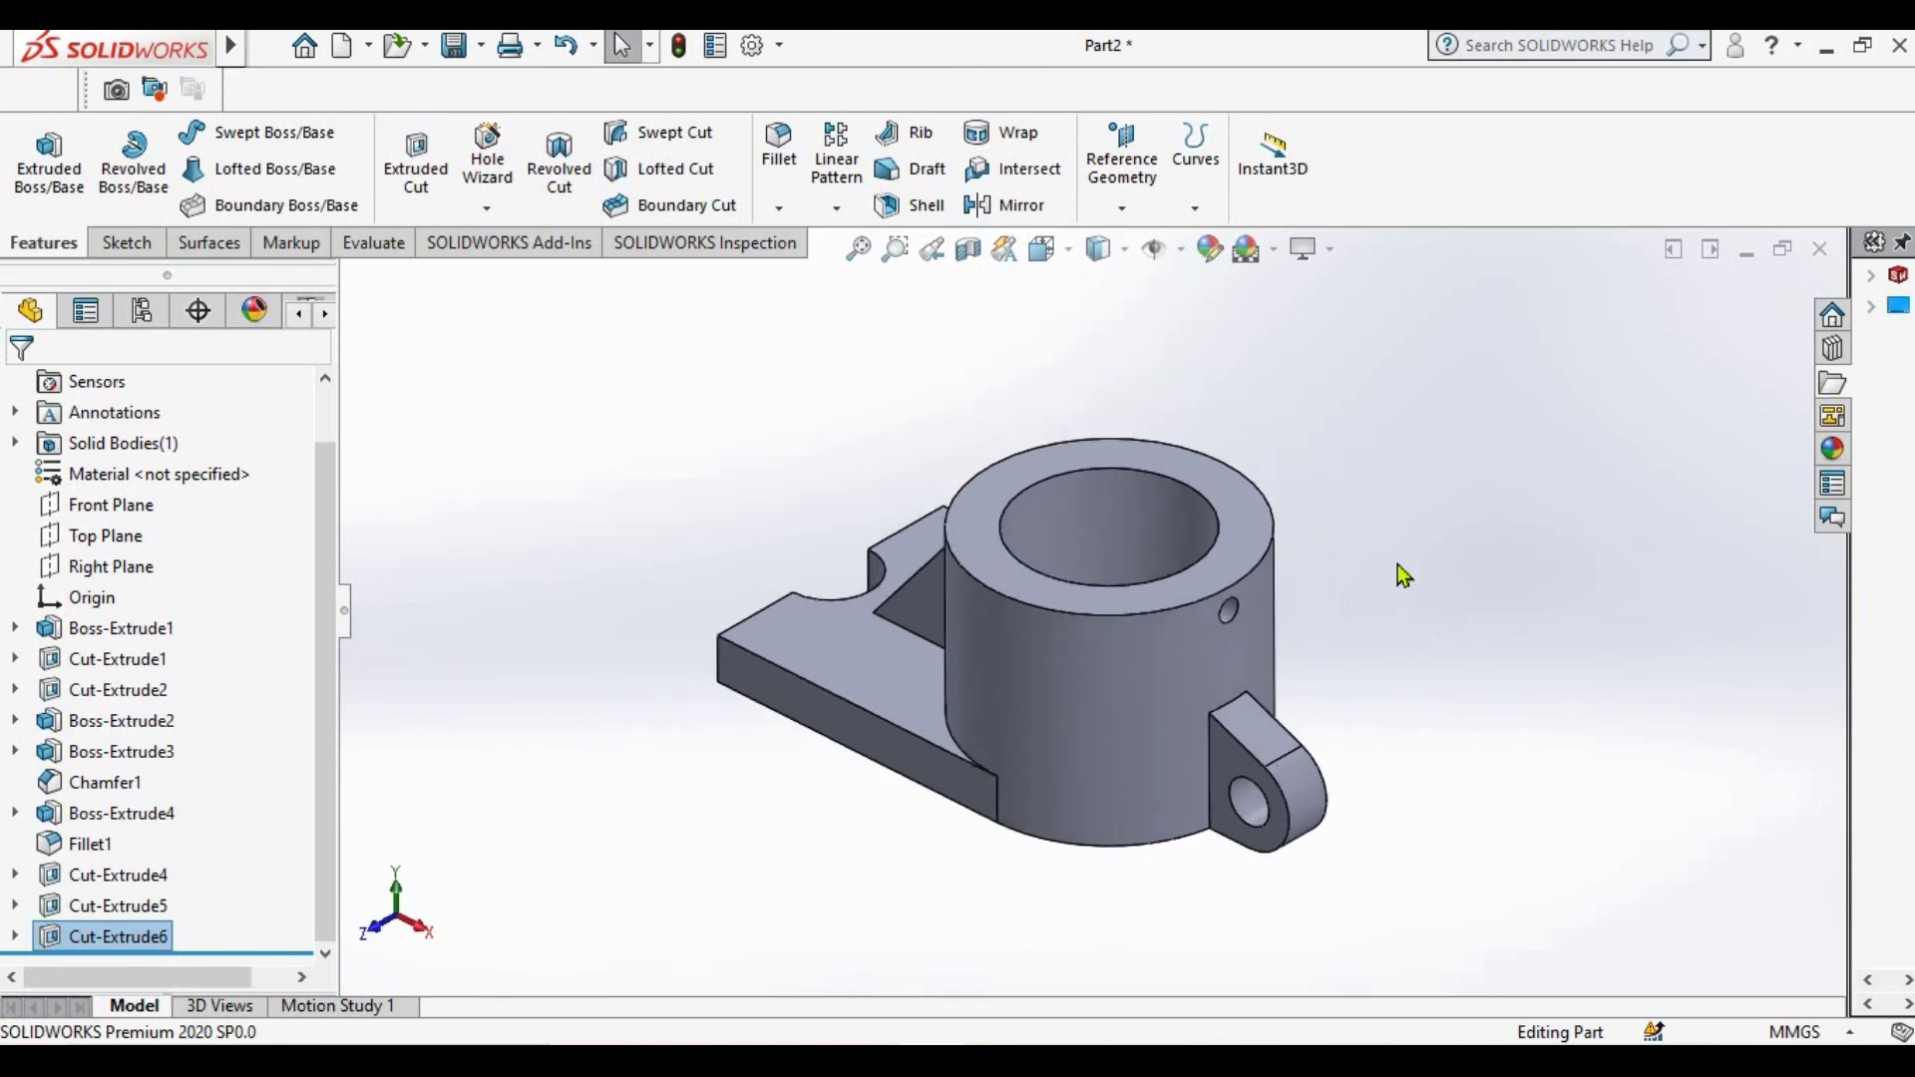
key("alt+Tab")
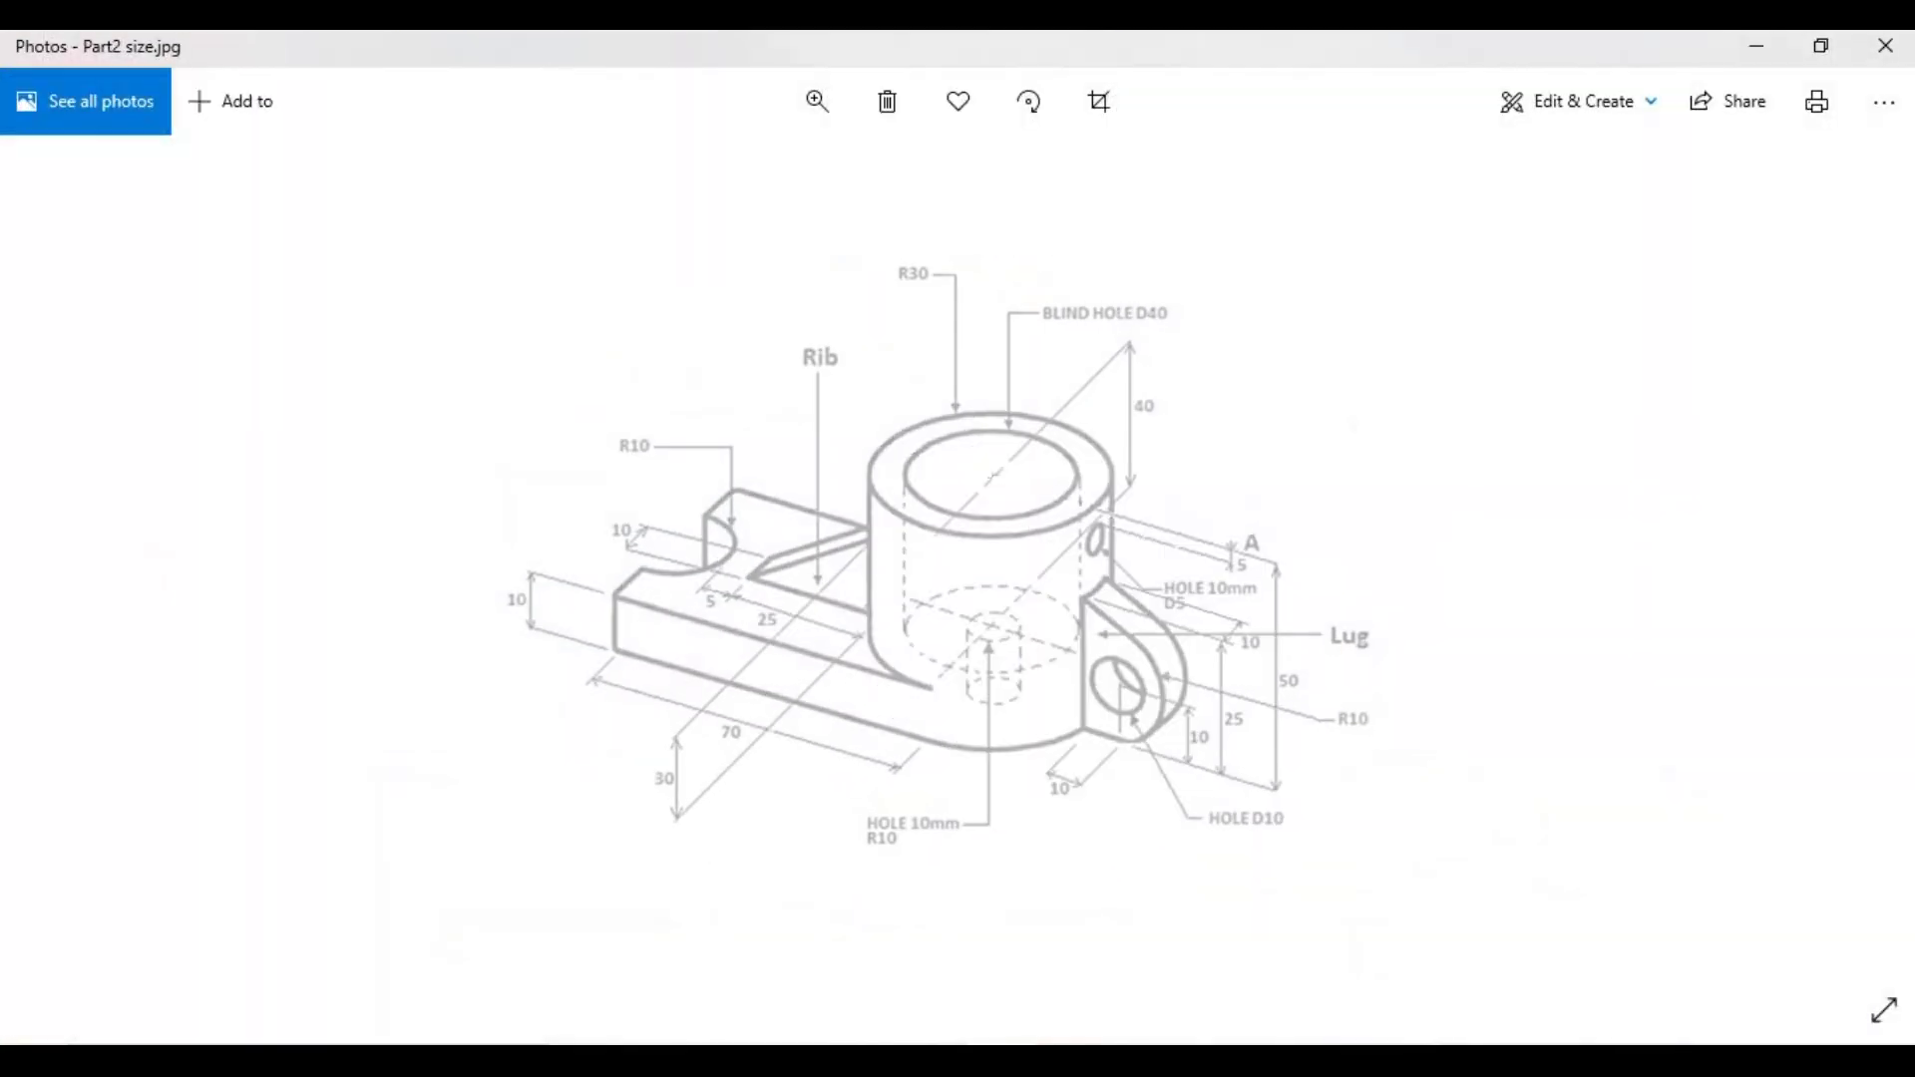
key("alt+Tab")
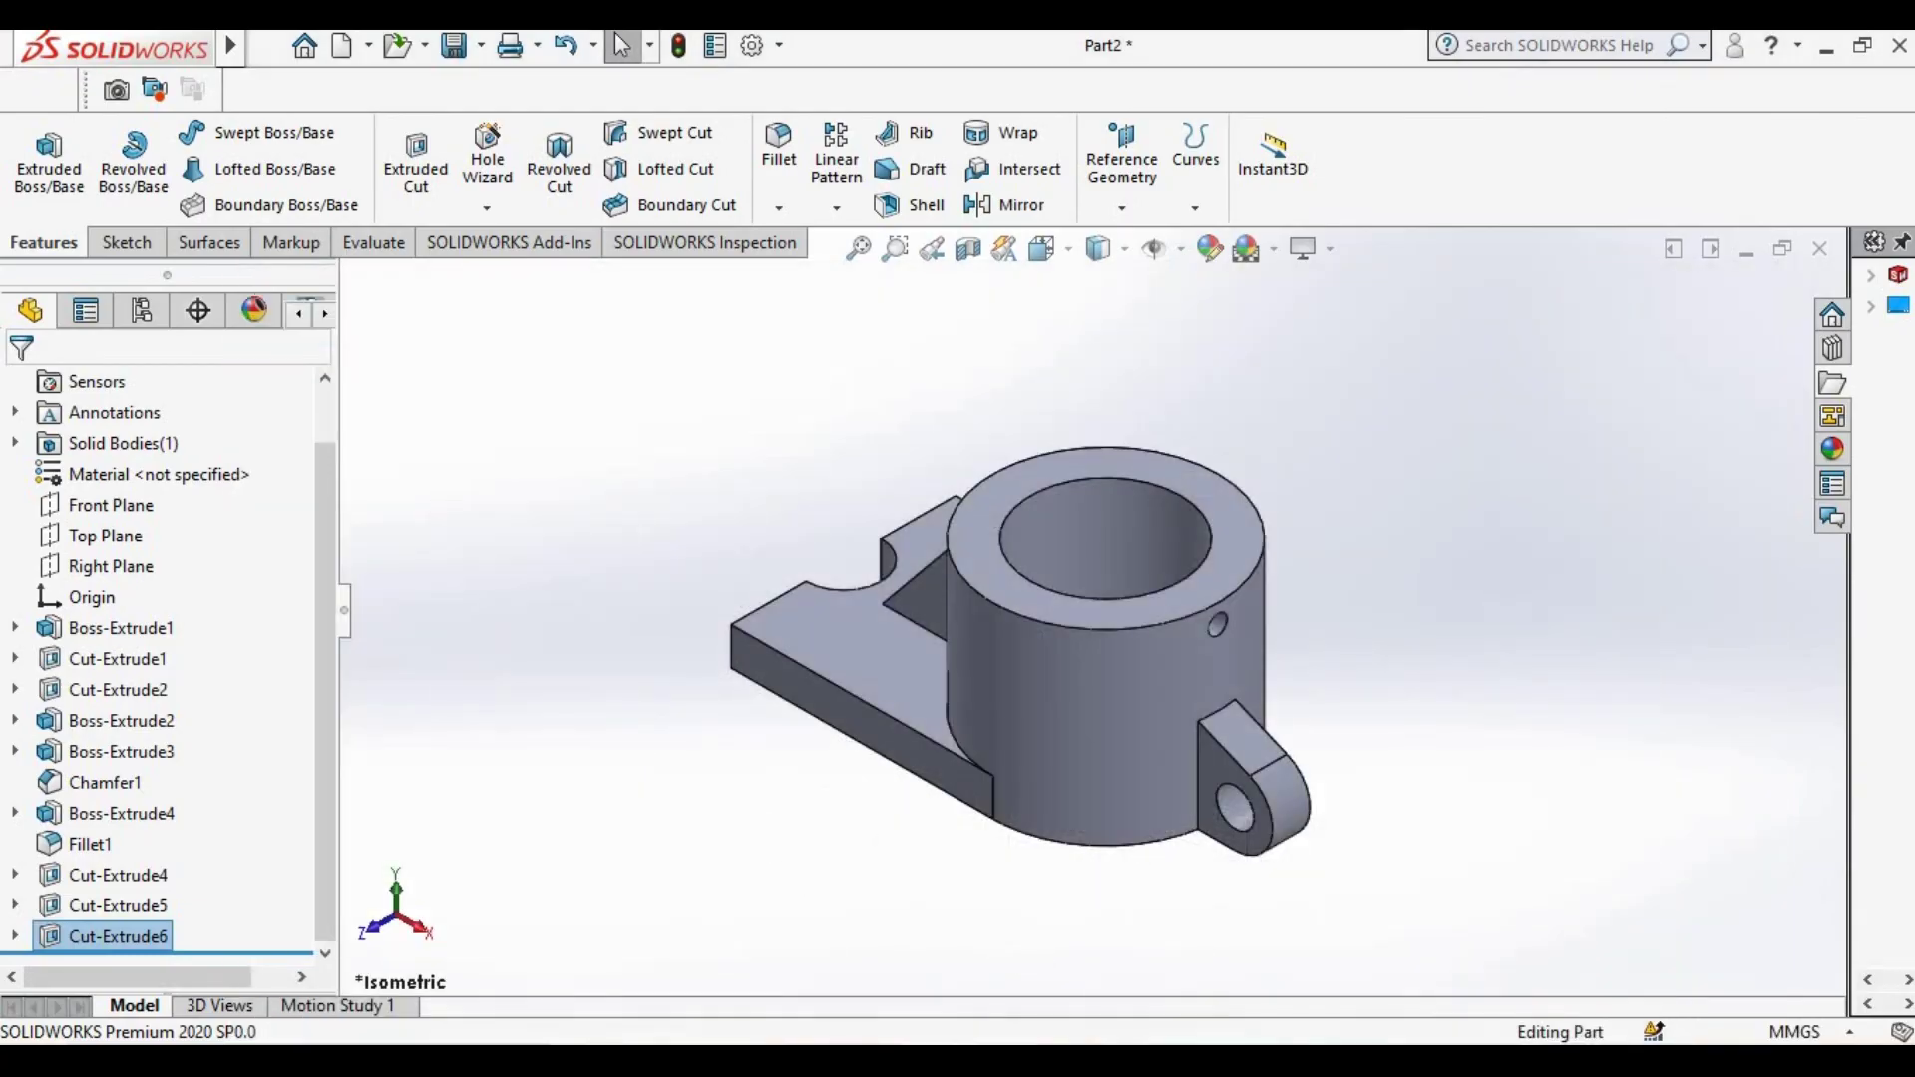
key("alt+Tab")
key("alt+Tab")
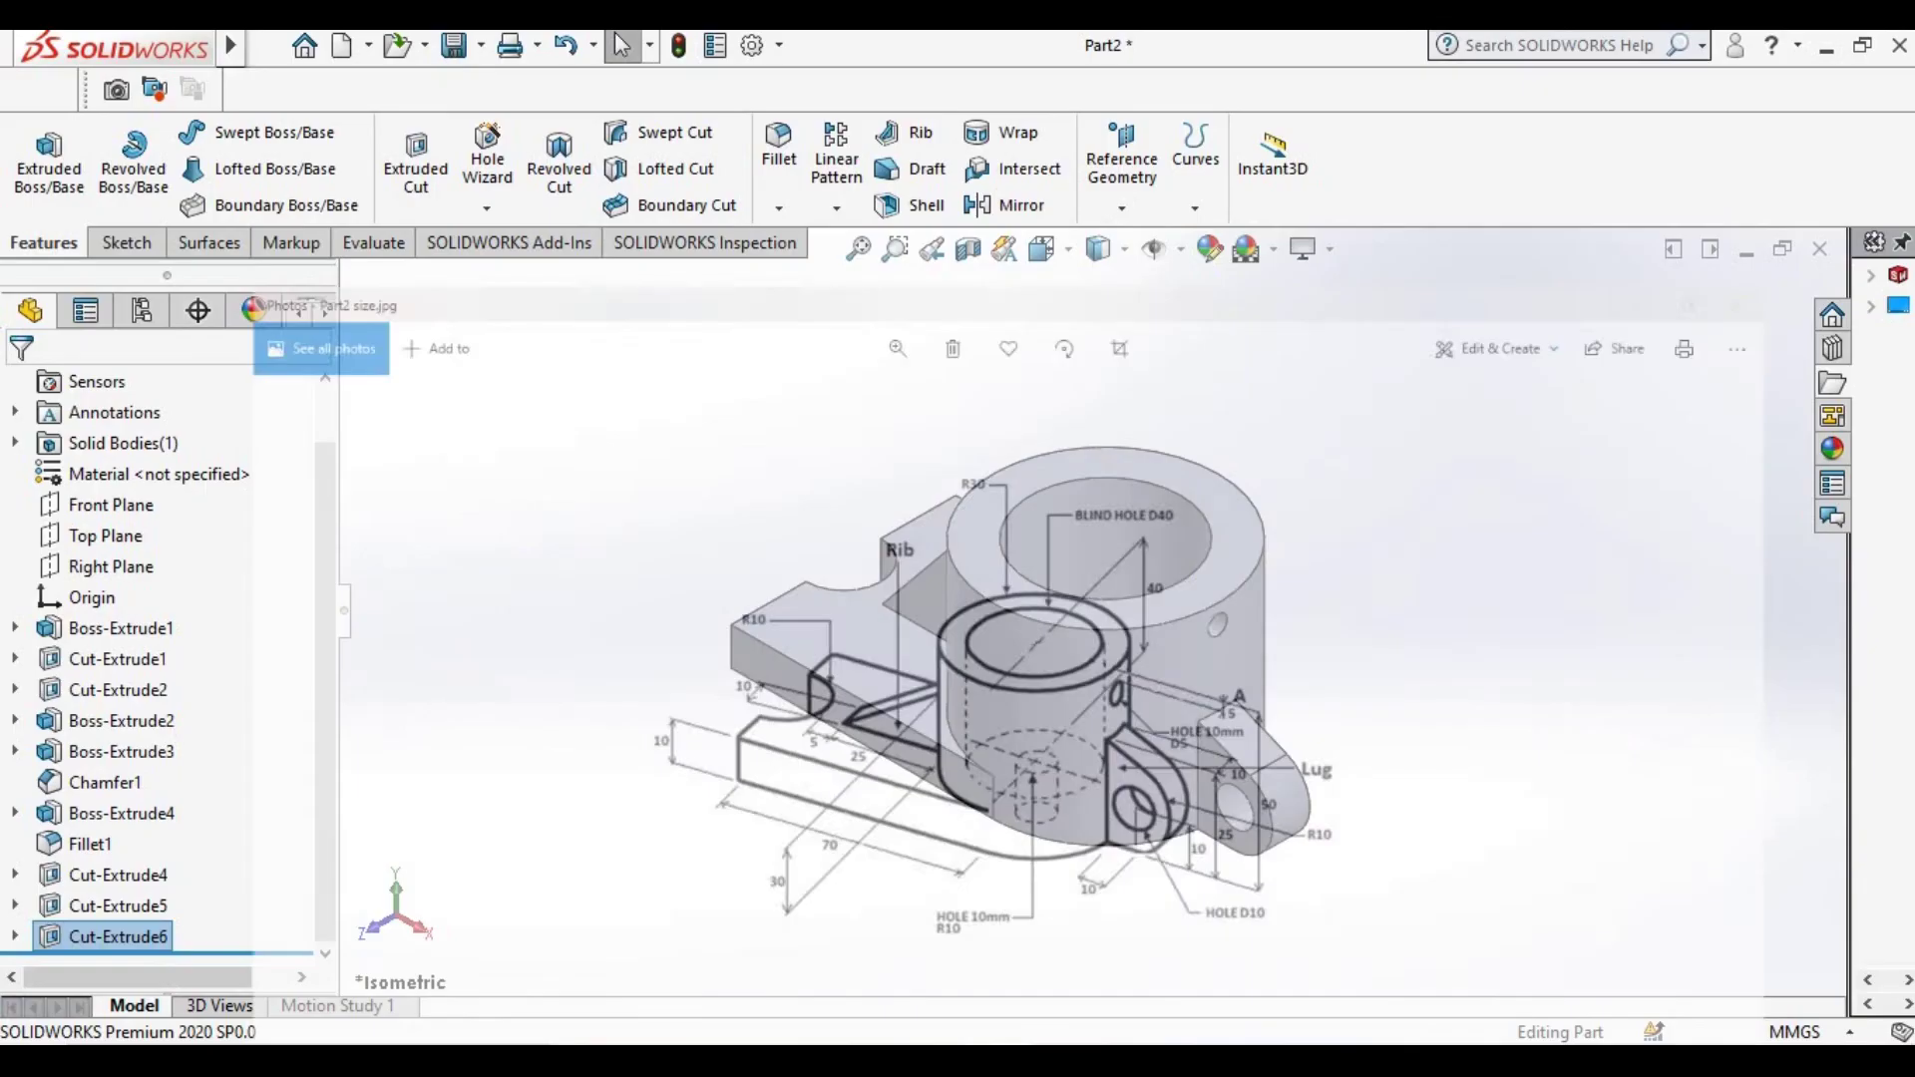